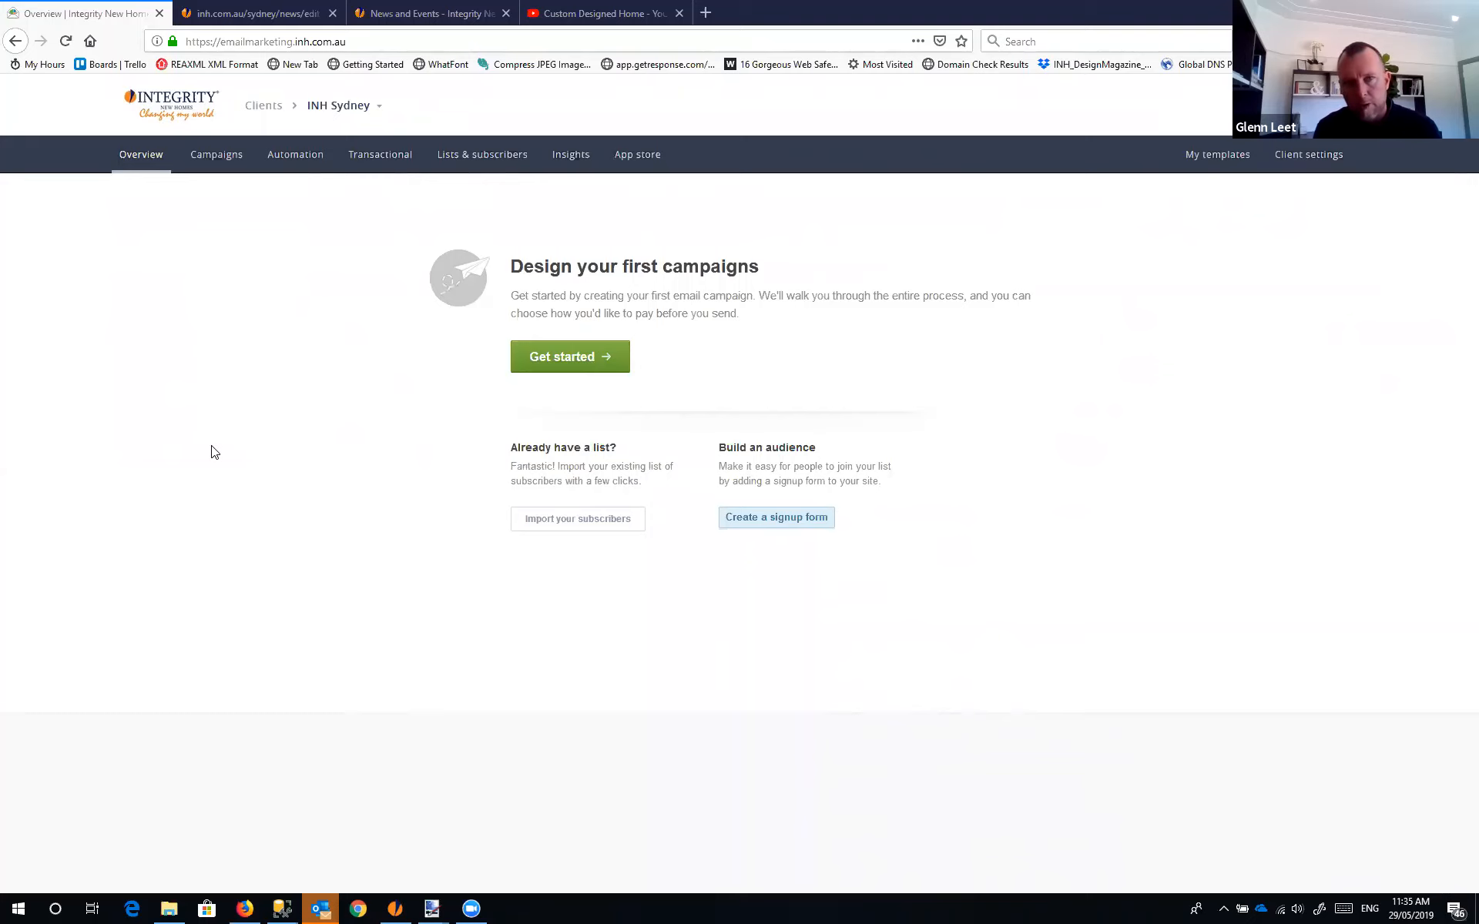
Step: Bring up the Sydney News page in the News and Events tab, scrolled to the top
mouse_move(348, 42)
mouse_down()
mouse_move(174, 46)
mouse_move(348, 42)
mouse_up()
click(217, 43)
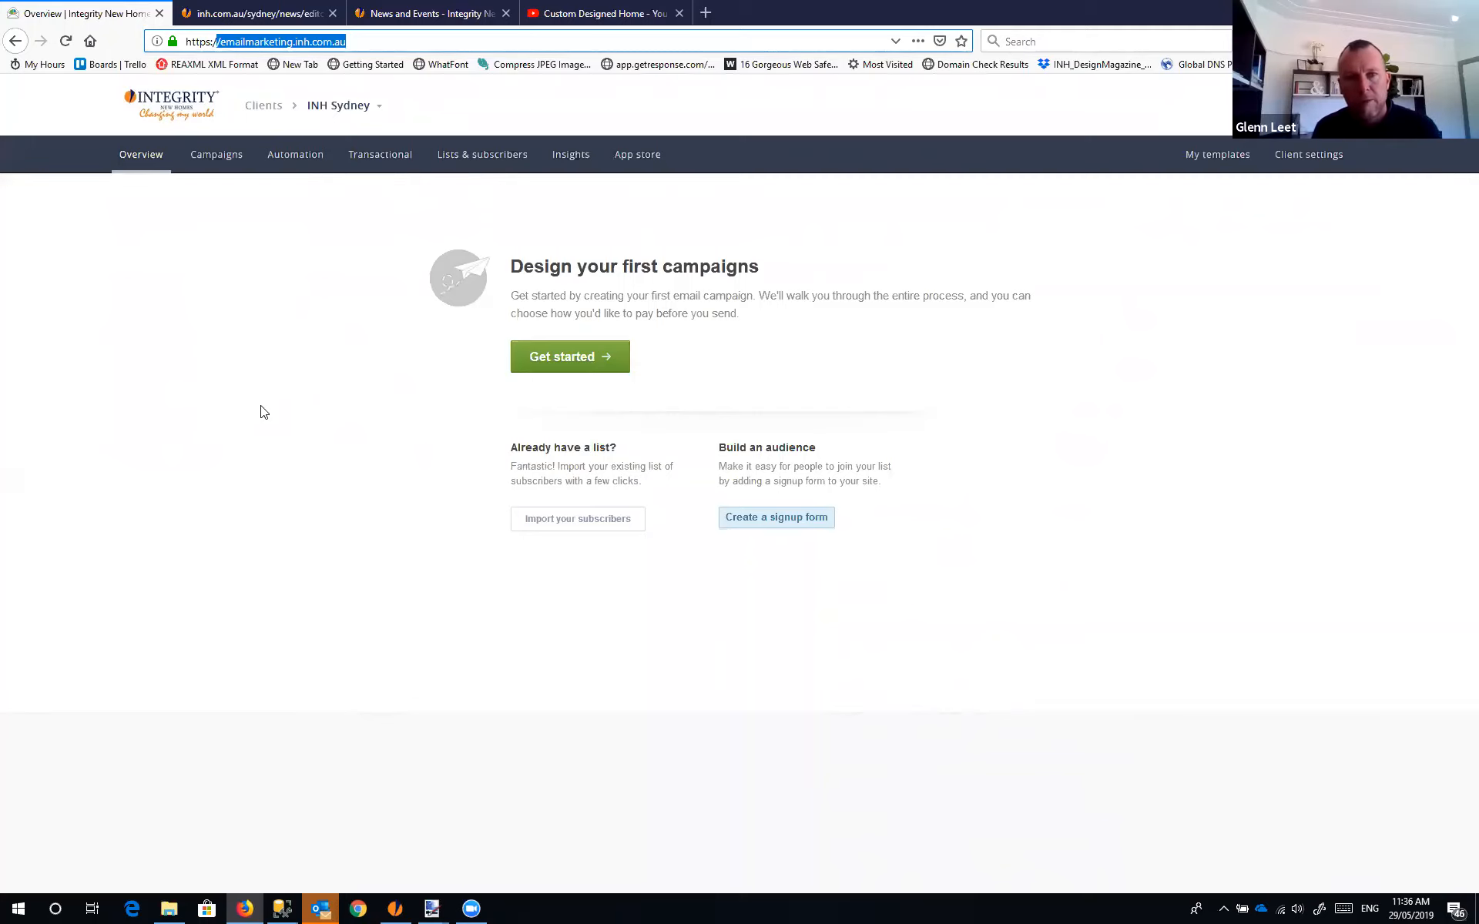
click(422, 15)
scroll(799, 425, up, 3)
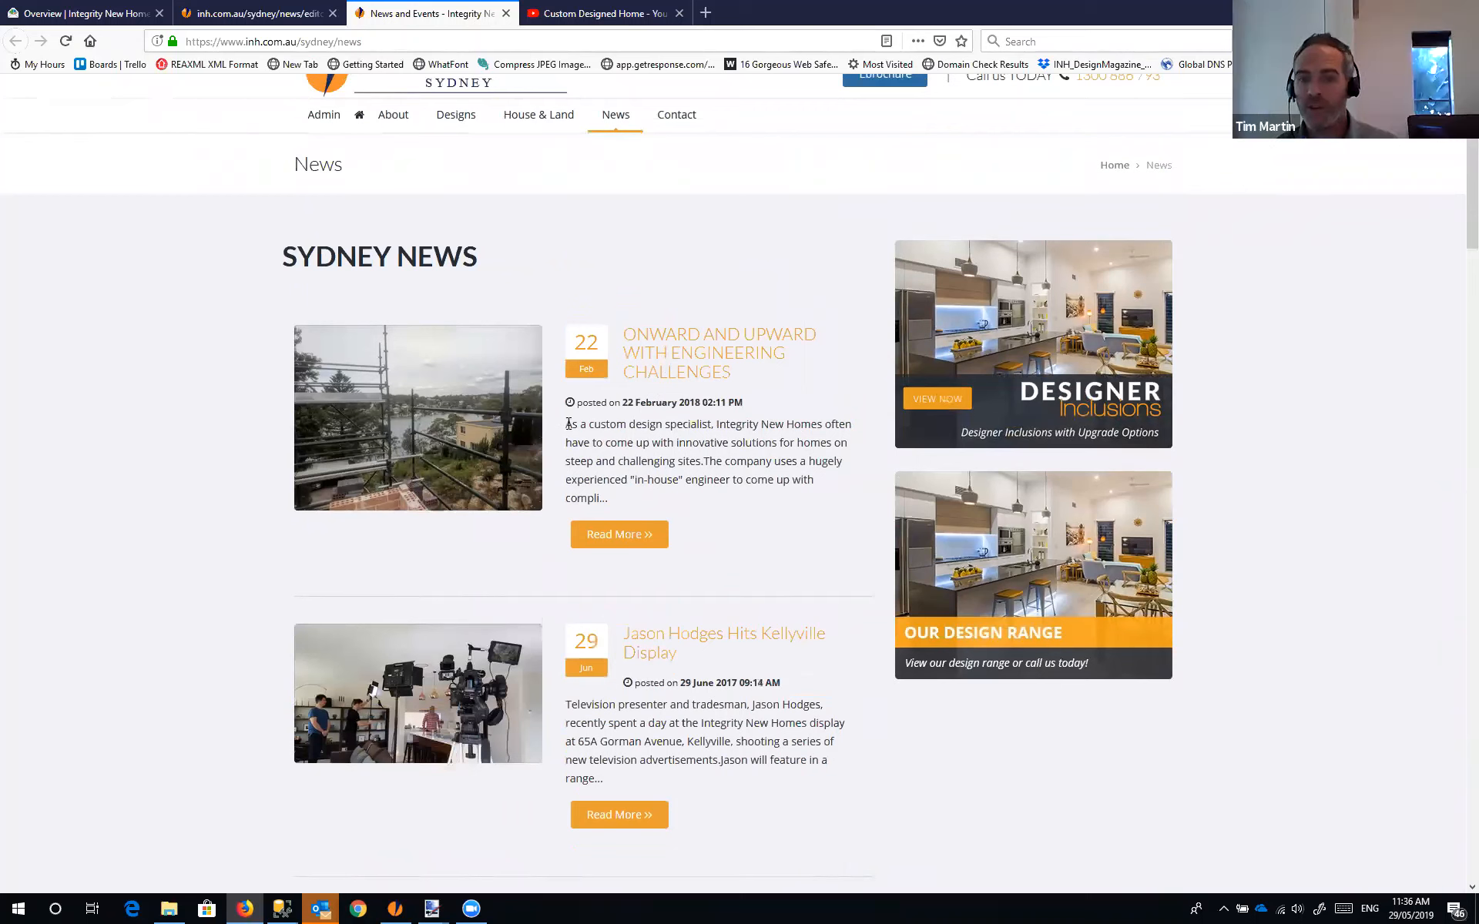
Step: Read the excerpts of the first two posts on the Sydney News page
drag(566, 424, 697, 501)
click(744, 460)
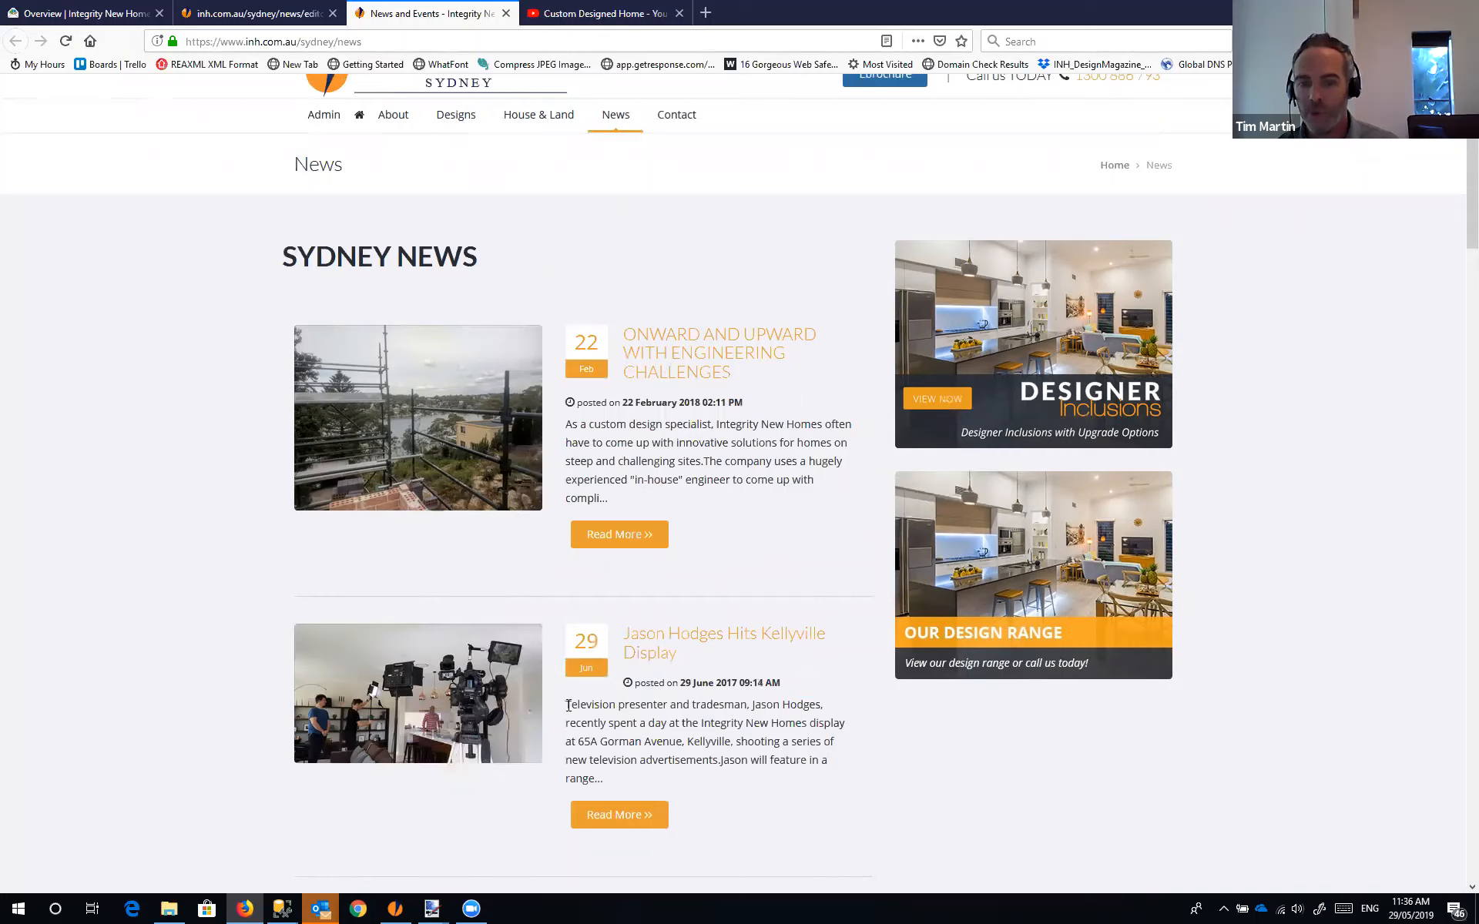
drag(567, 706, 770, 782)
click(813, 737)
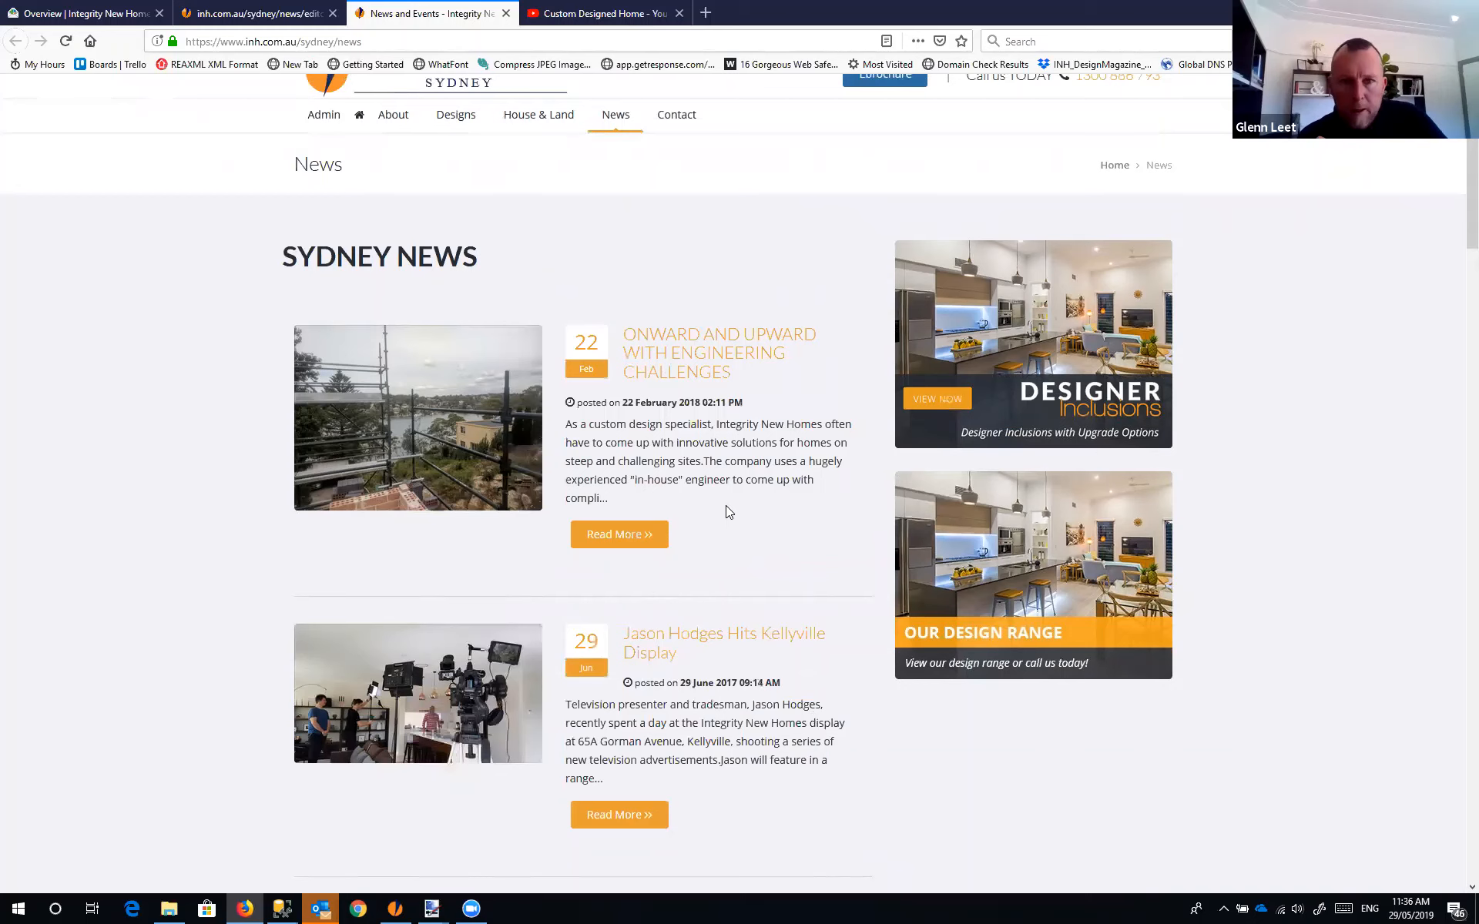
scroll(719, 458, down, 3)
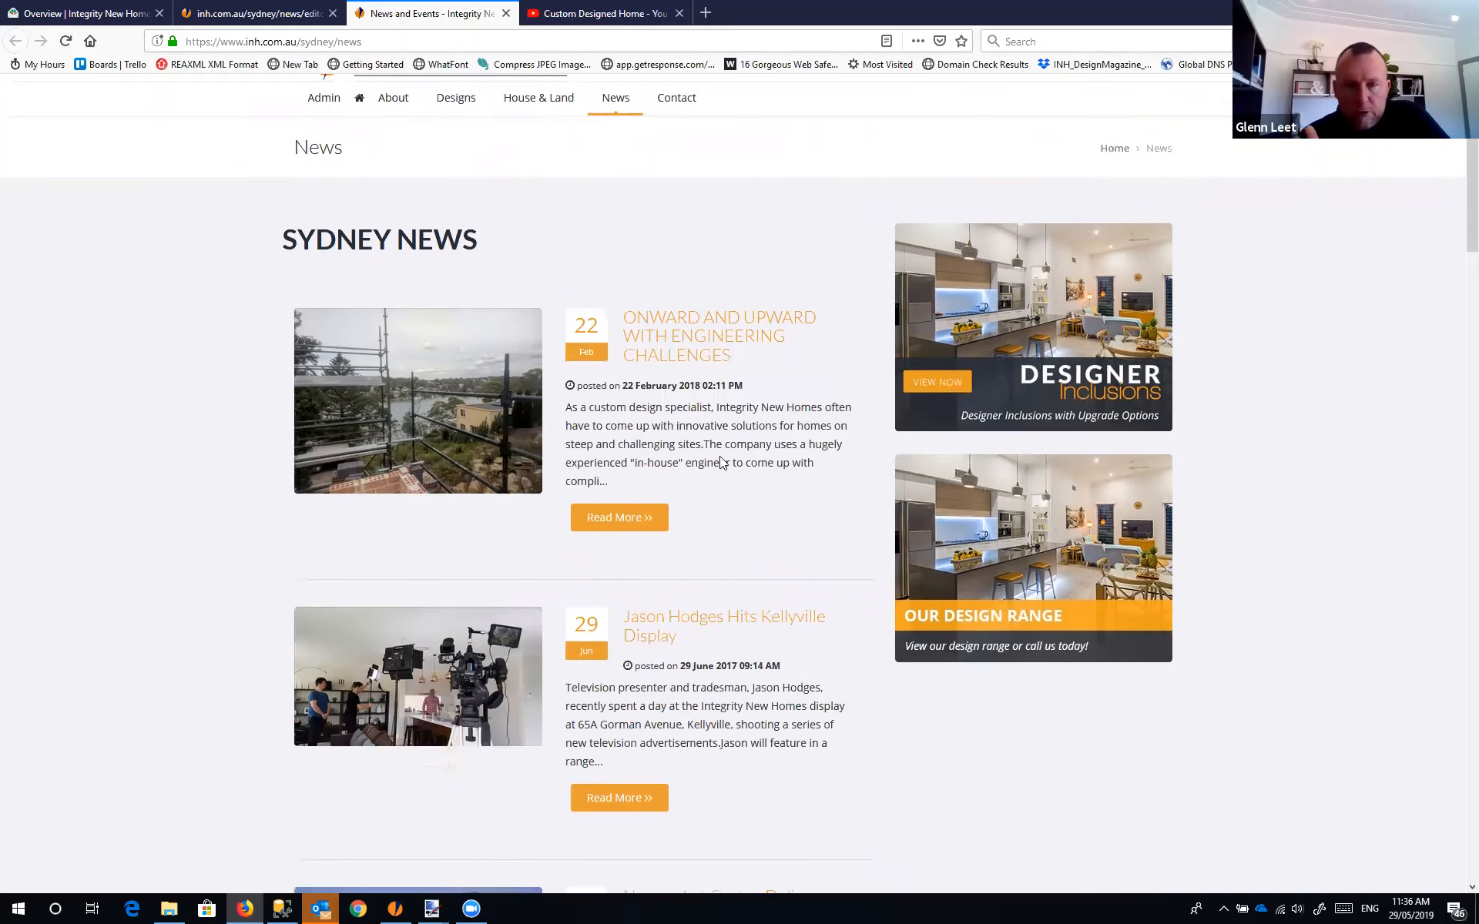
scroll(722, 462, up, 3)
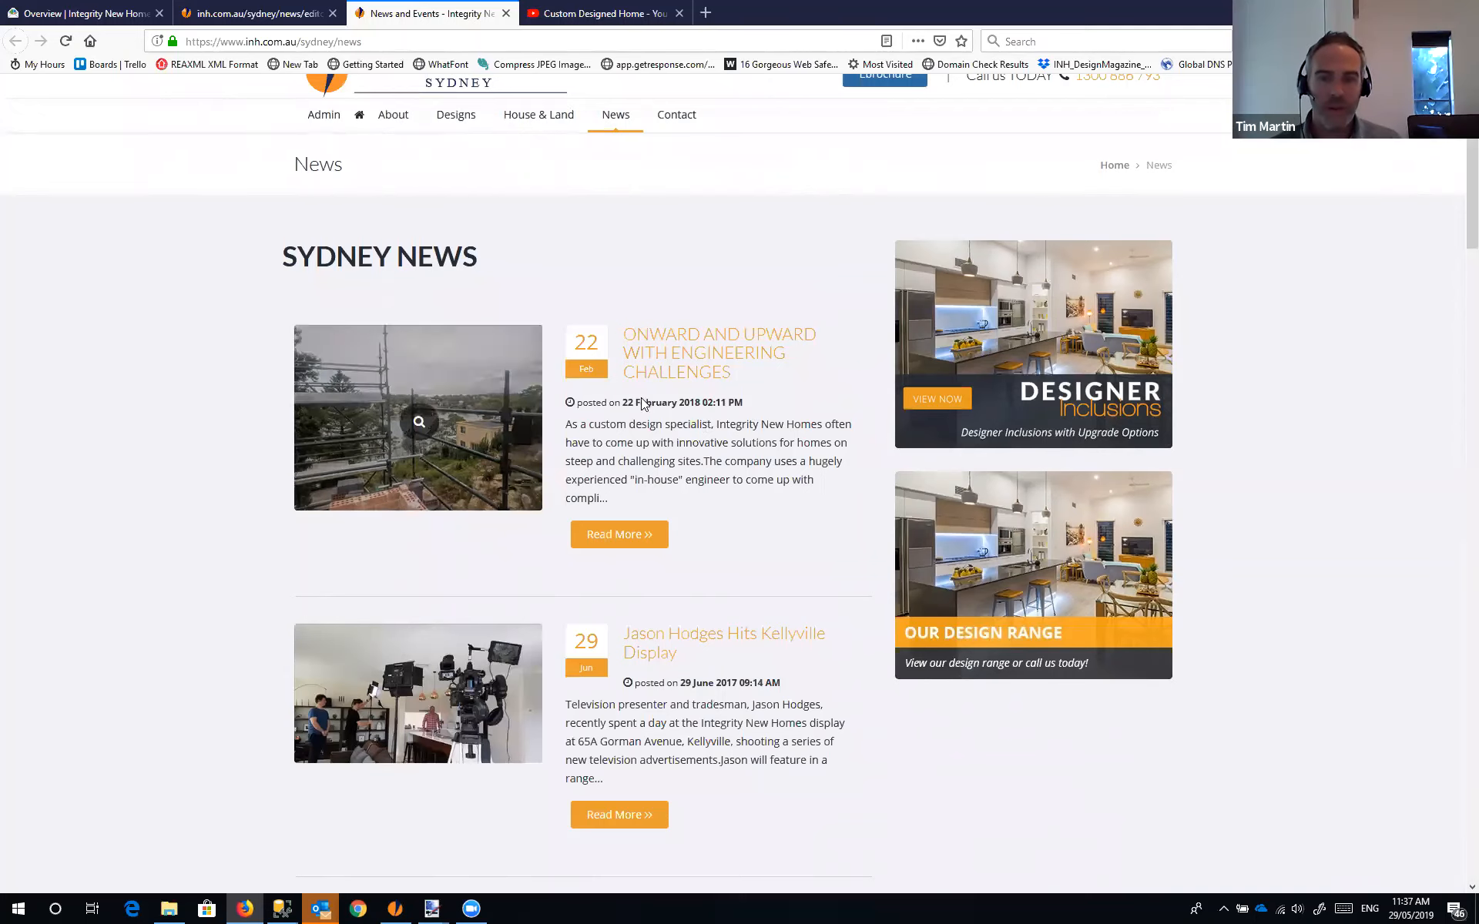
Step: Return to the Campaign Monitor overview and start creating a new campaign
click(96, 9)
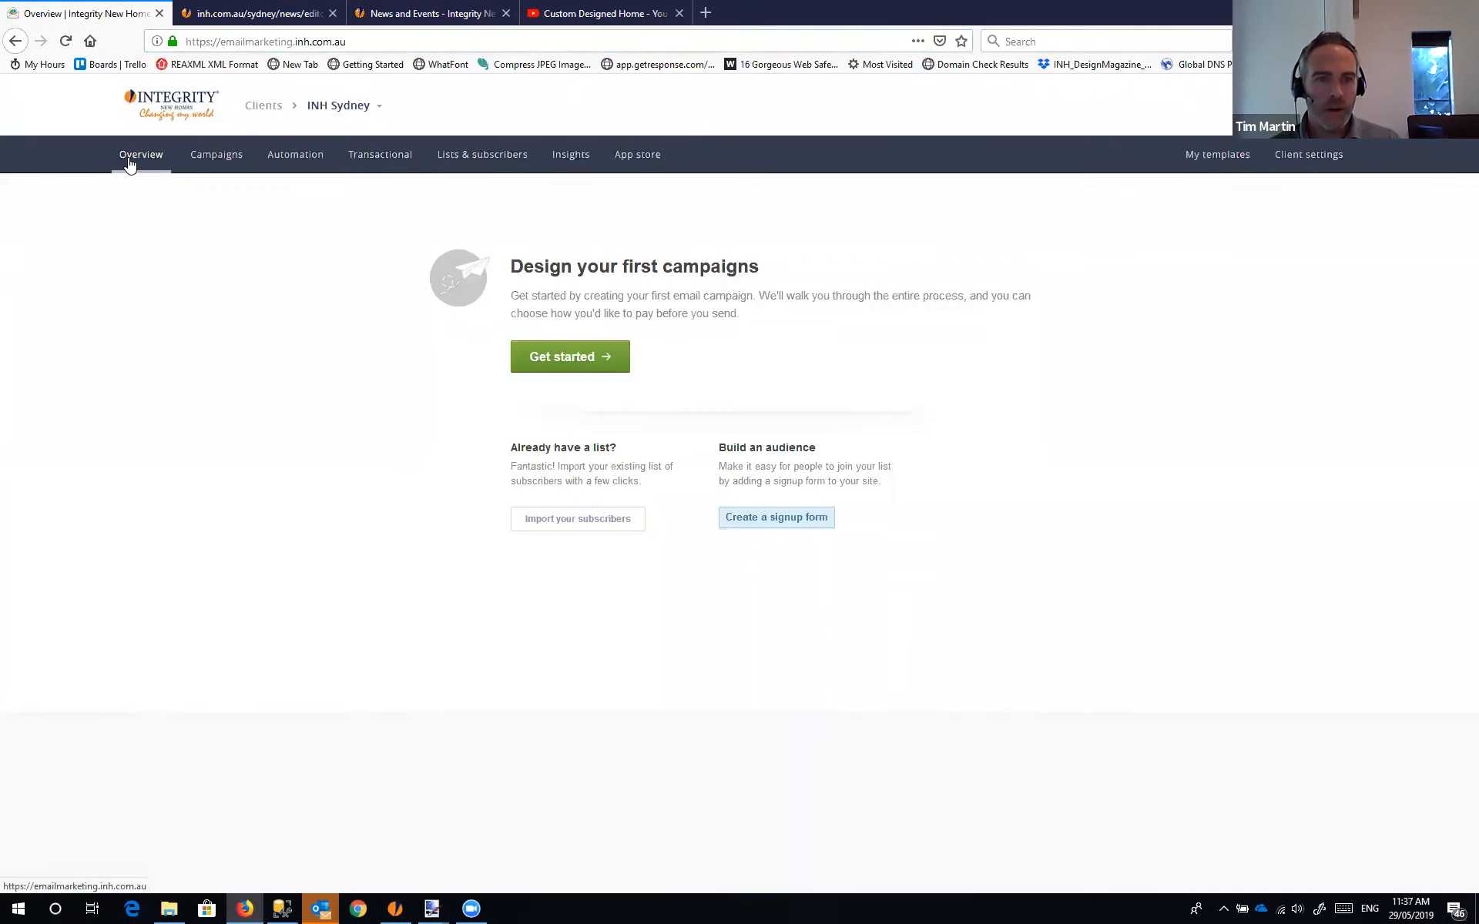
drag(347, 45, 220, 48)
click(258, 406)
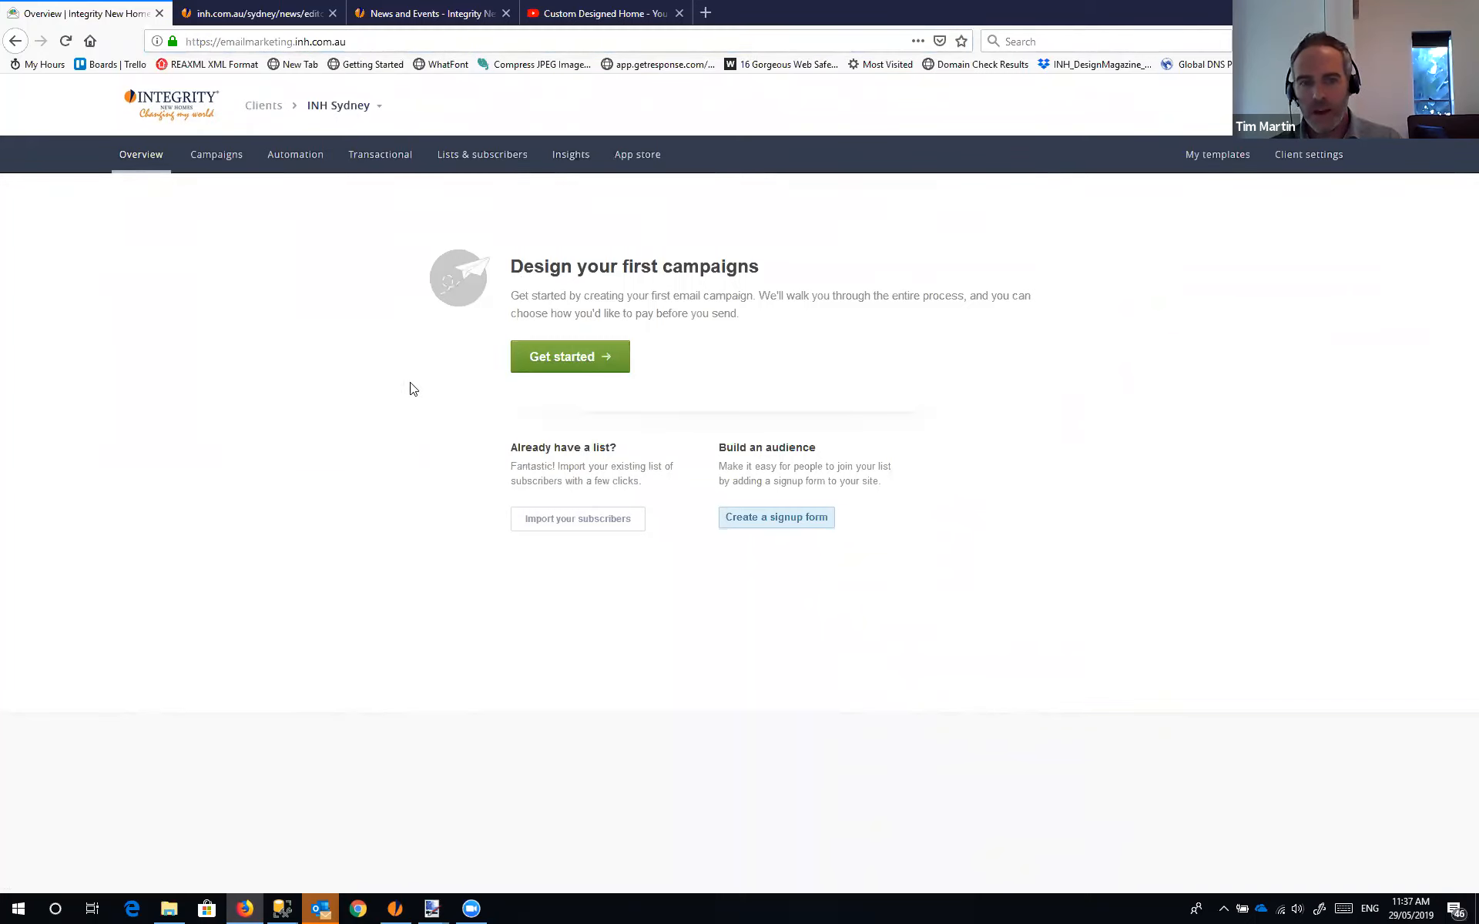
click(587, 359)
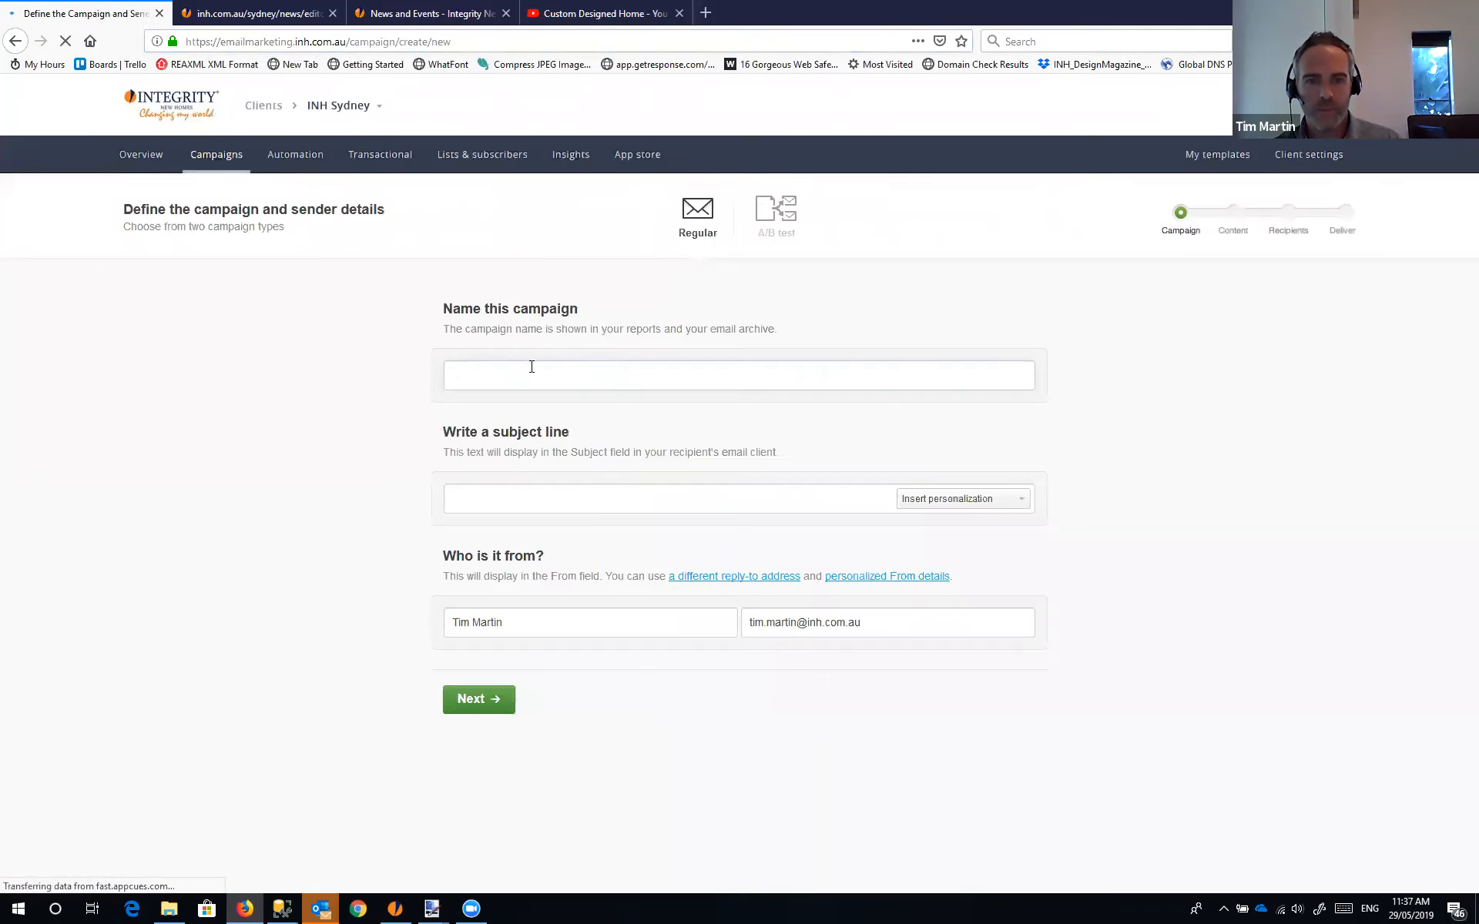
Step: Review the empty campaign name field and the subject line helper text
click(485, 378)
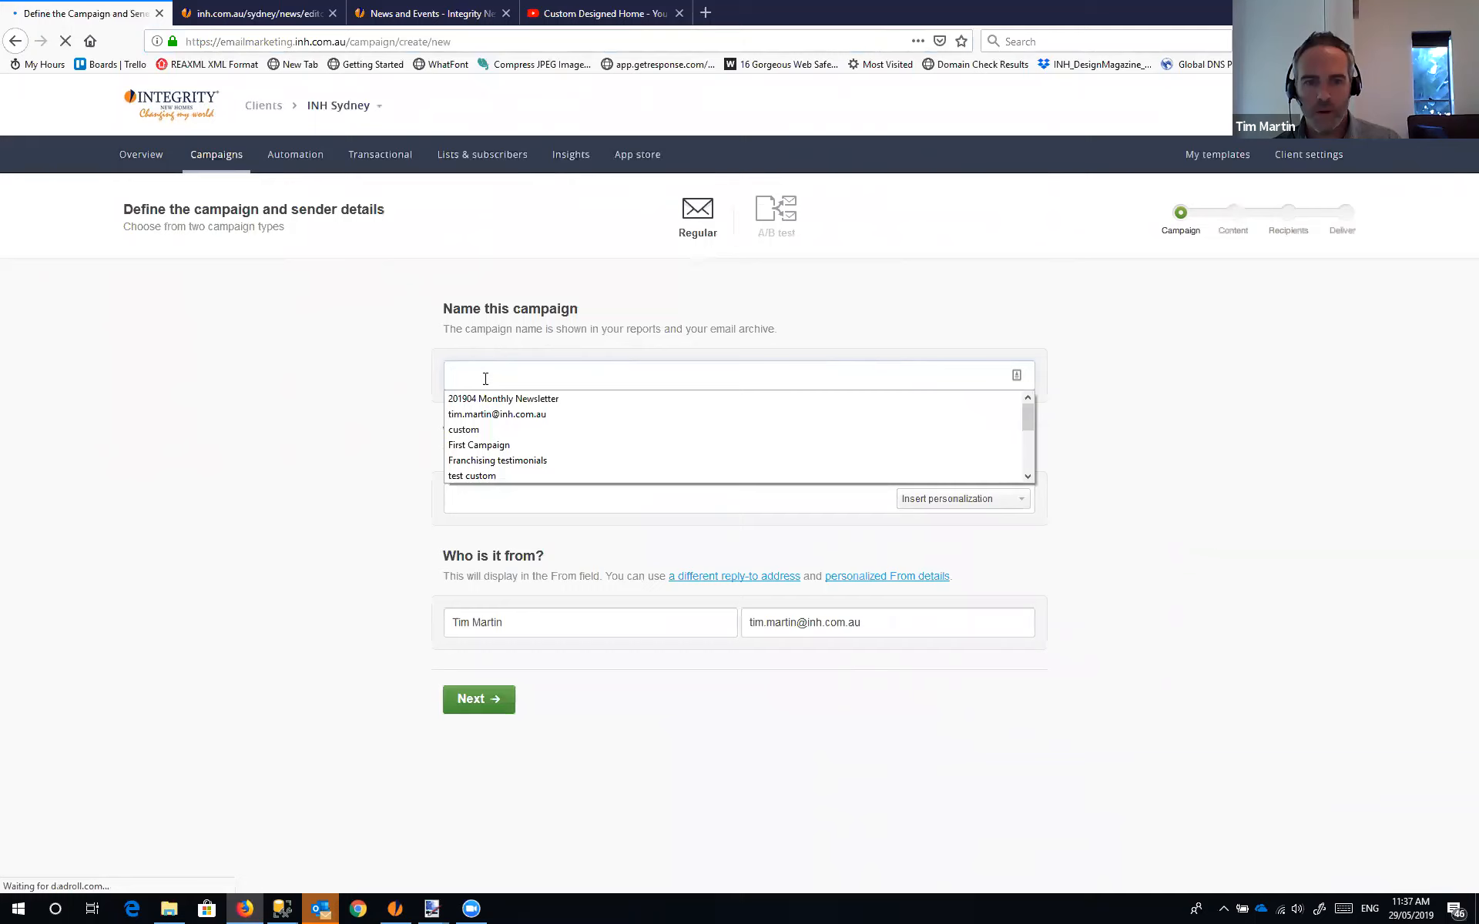
click(385, 351)
drag(453, 309, 586, 309)
click(645, 308)
click(589, 384)
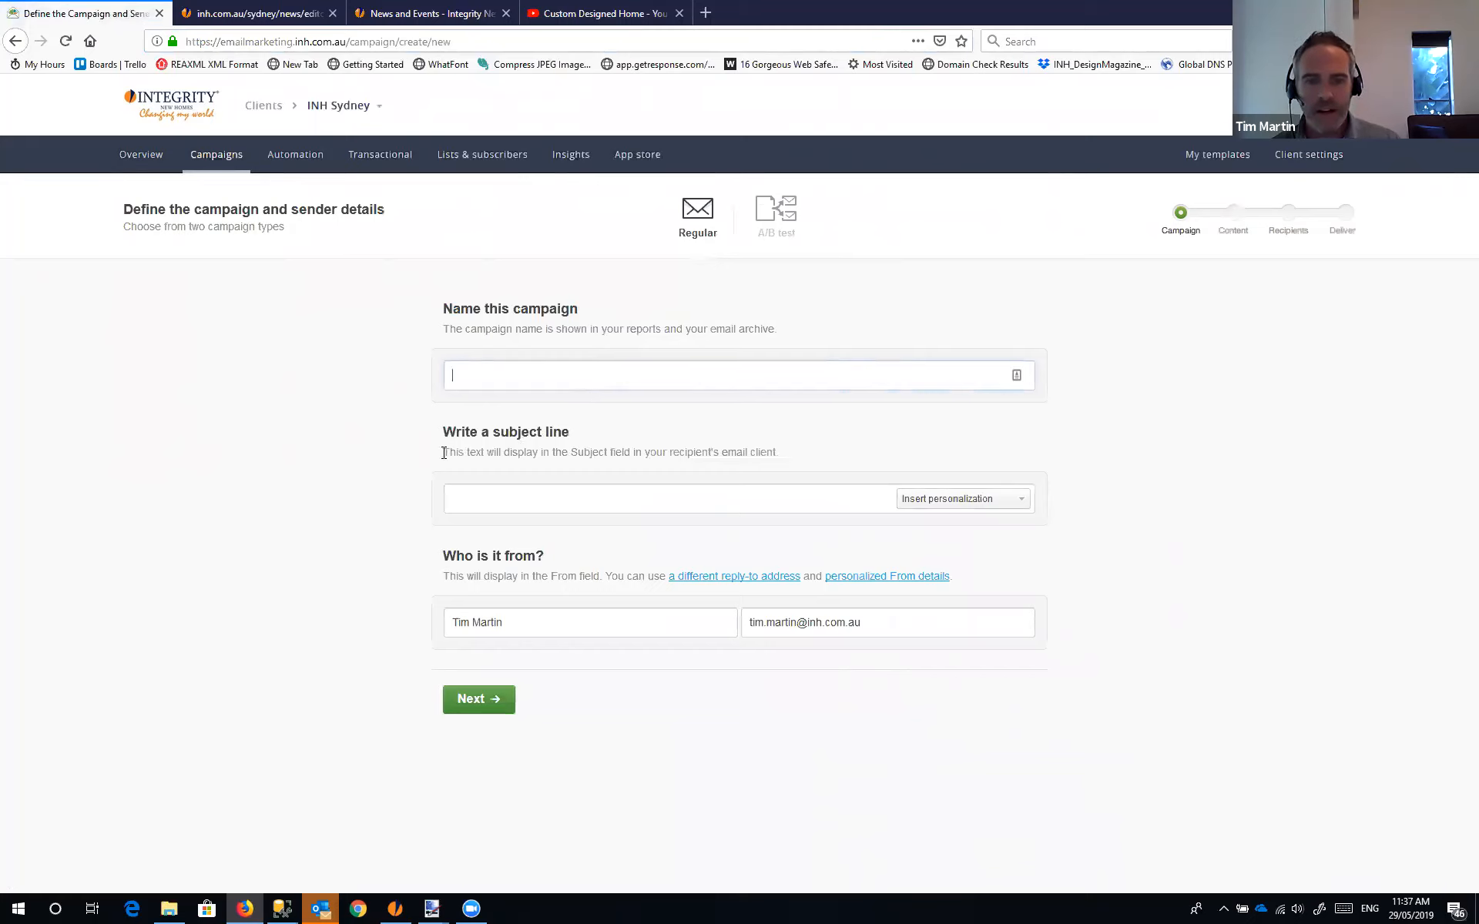
drag(444, 452, 676, 452)
click(779, 452)
triple_click(779, 455)
click(803, 456)
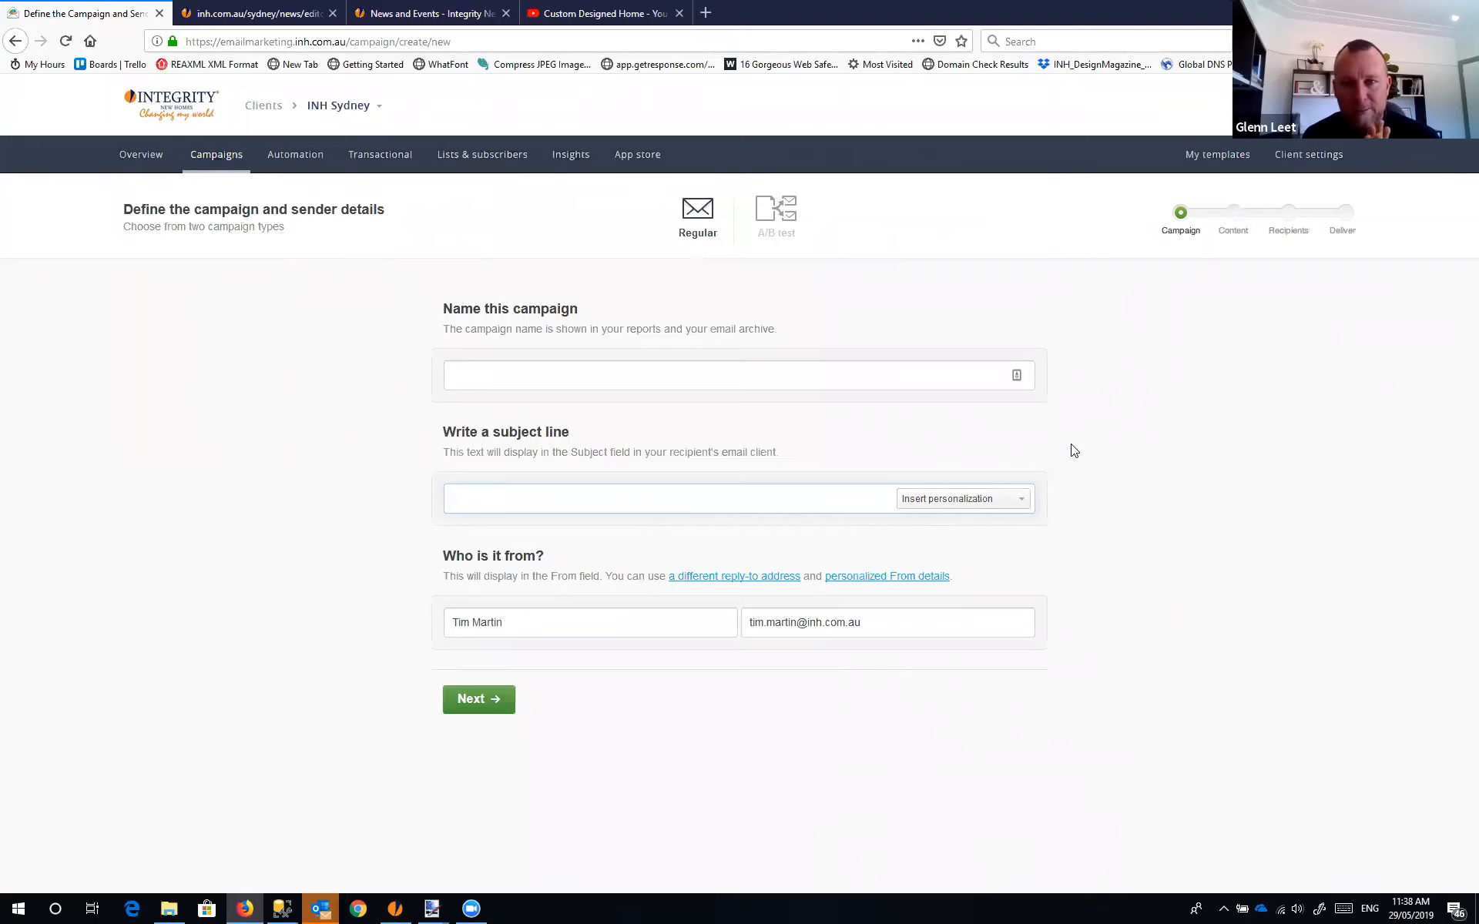
Step: Name the campaign 'Narrow Lot Designs' with subject 'Narrow Lot Designs Deliver' and continue
click(525, 378)
text(Narro)
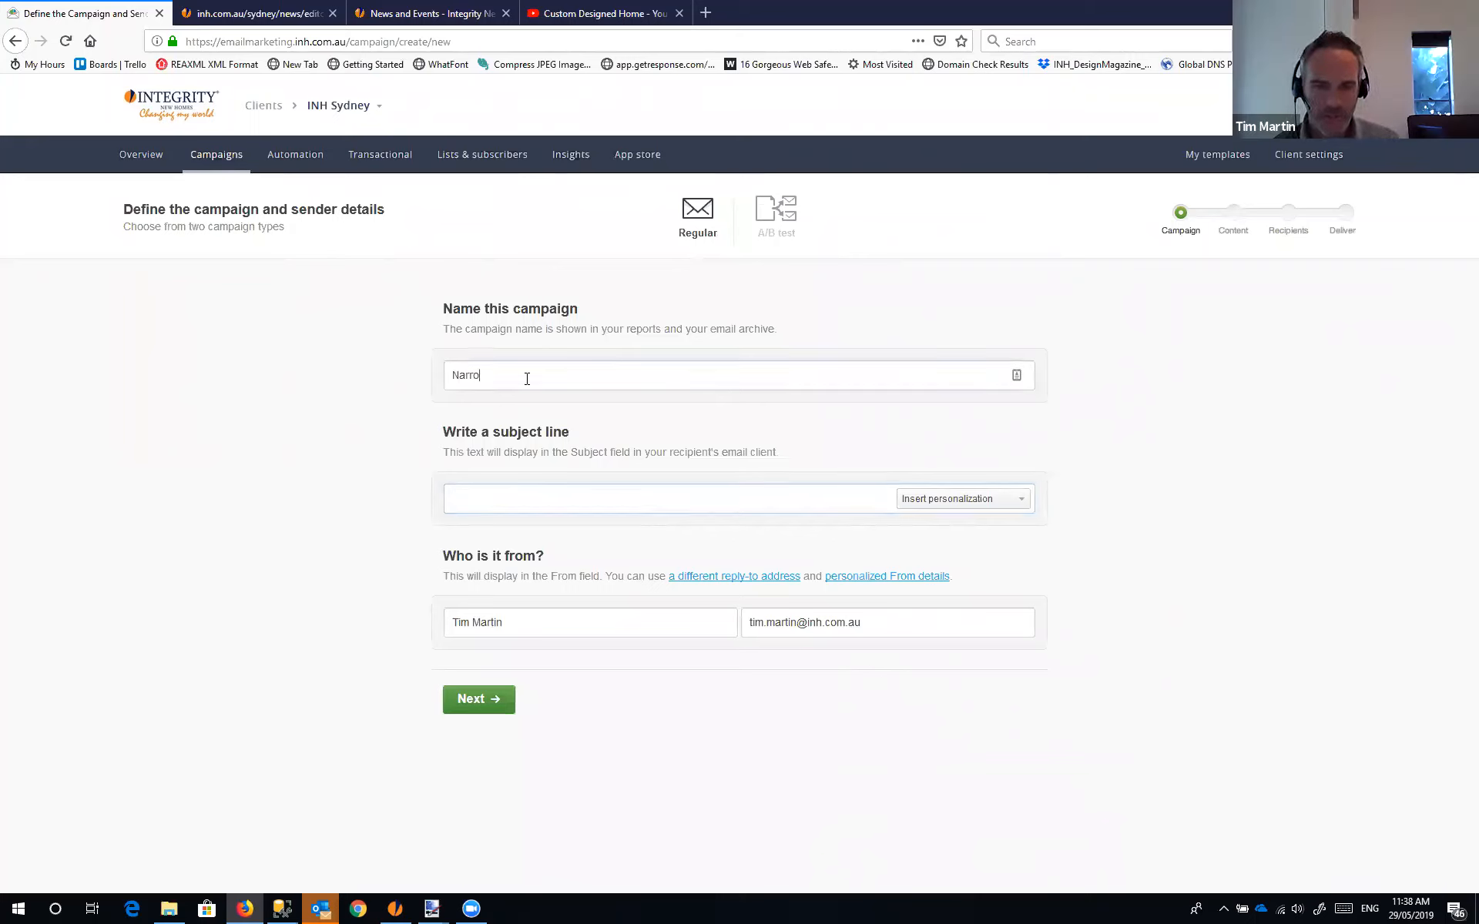
text(w Lot Designs)
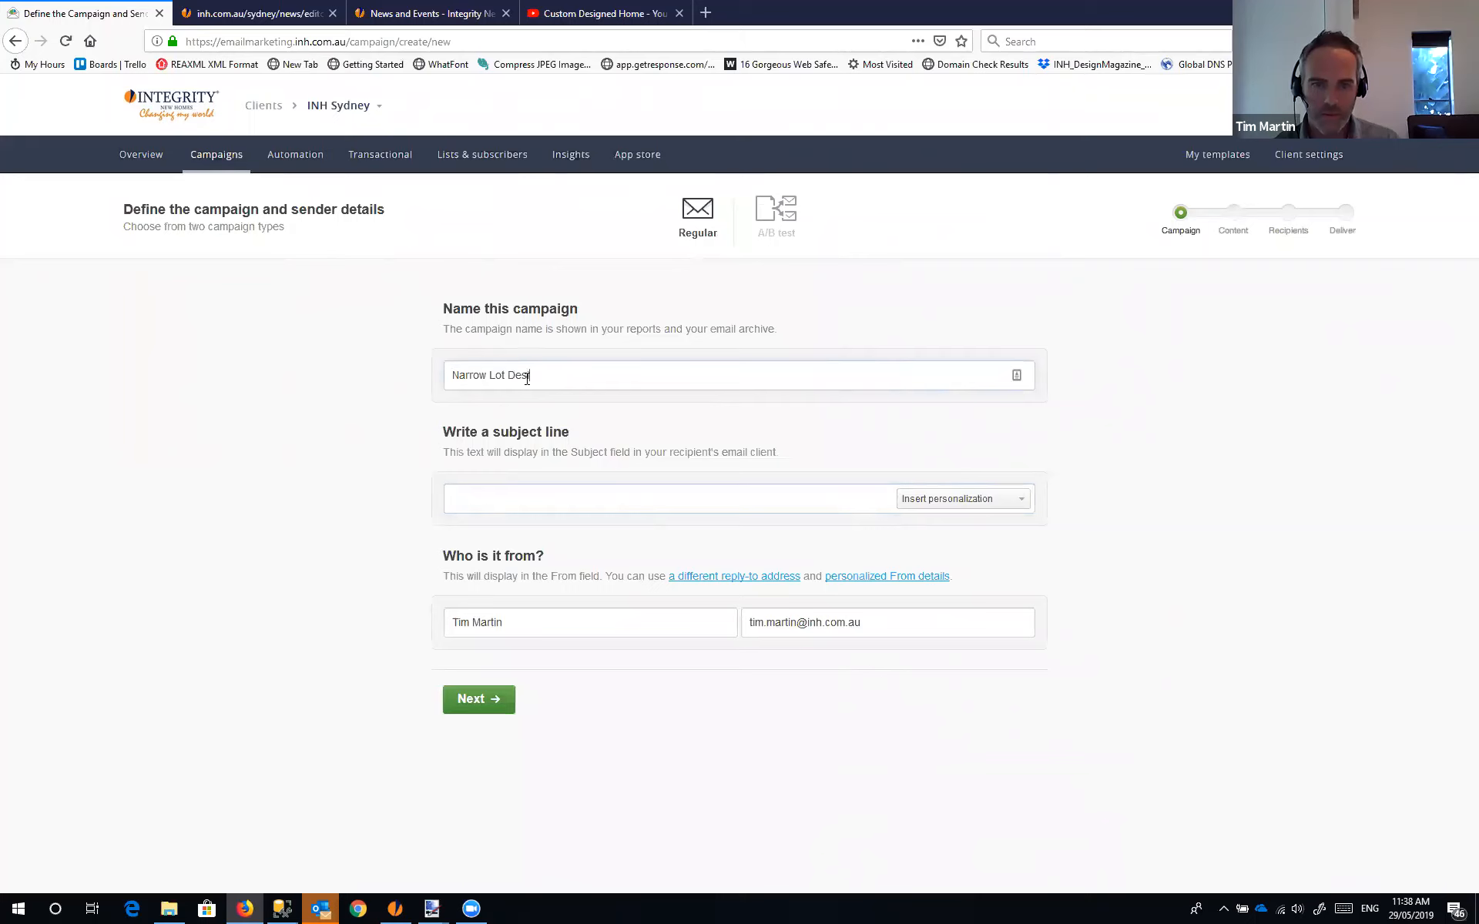
click(605, 499)
text(Narrow Lot Designs)
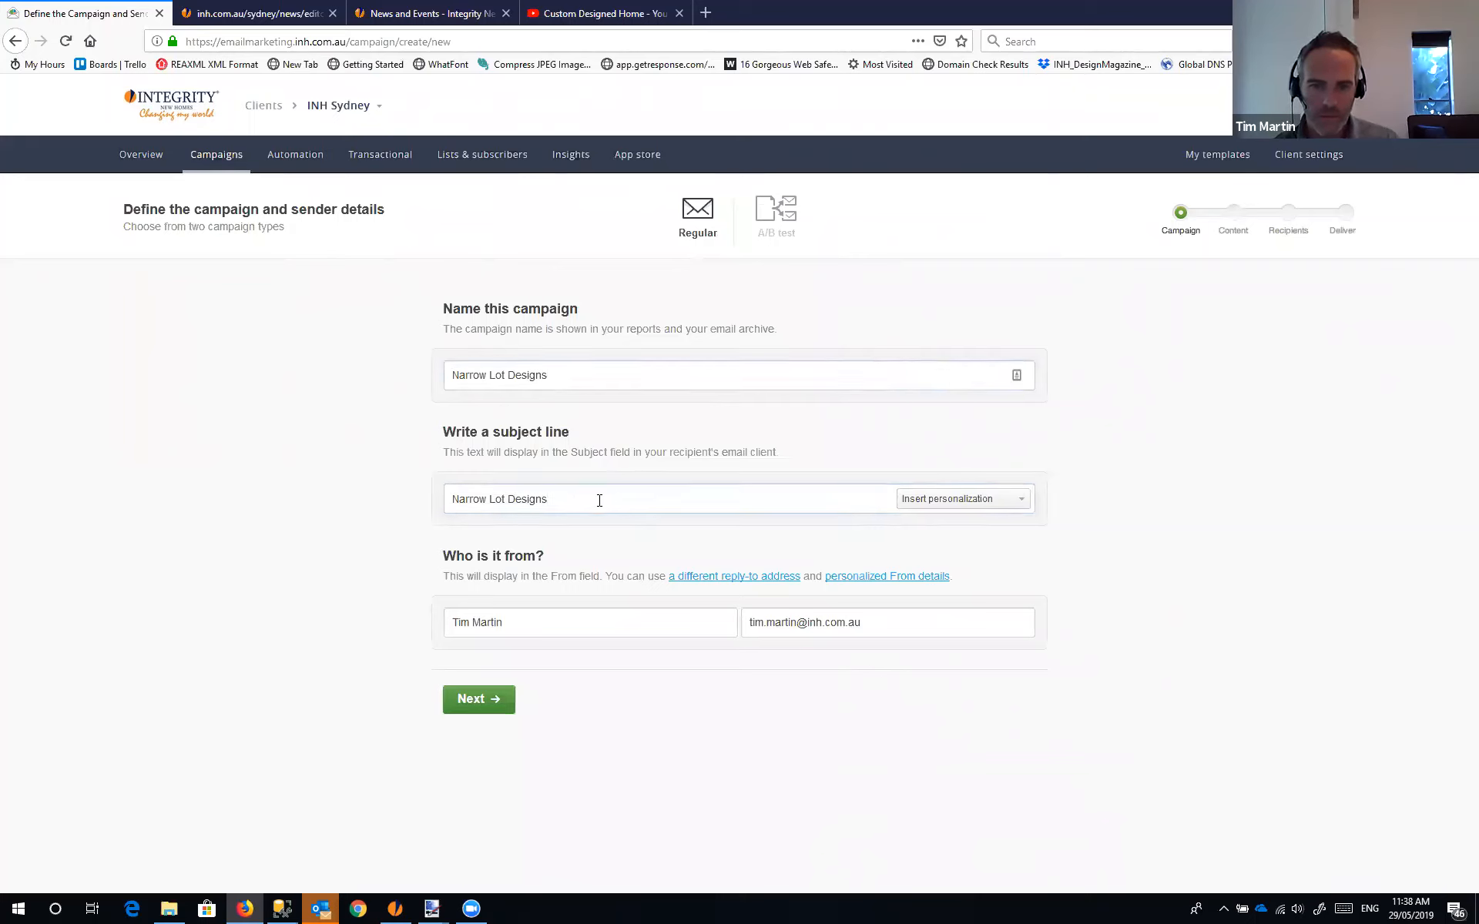
text(Deliver)
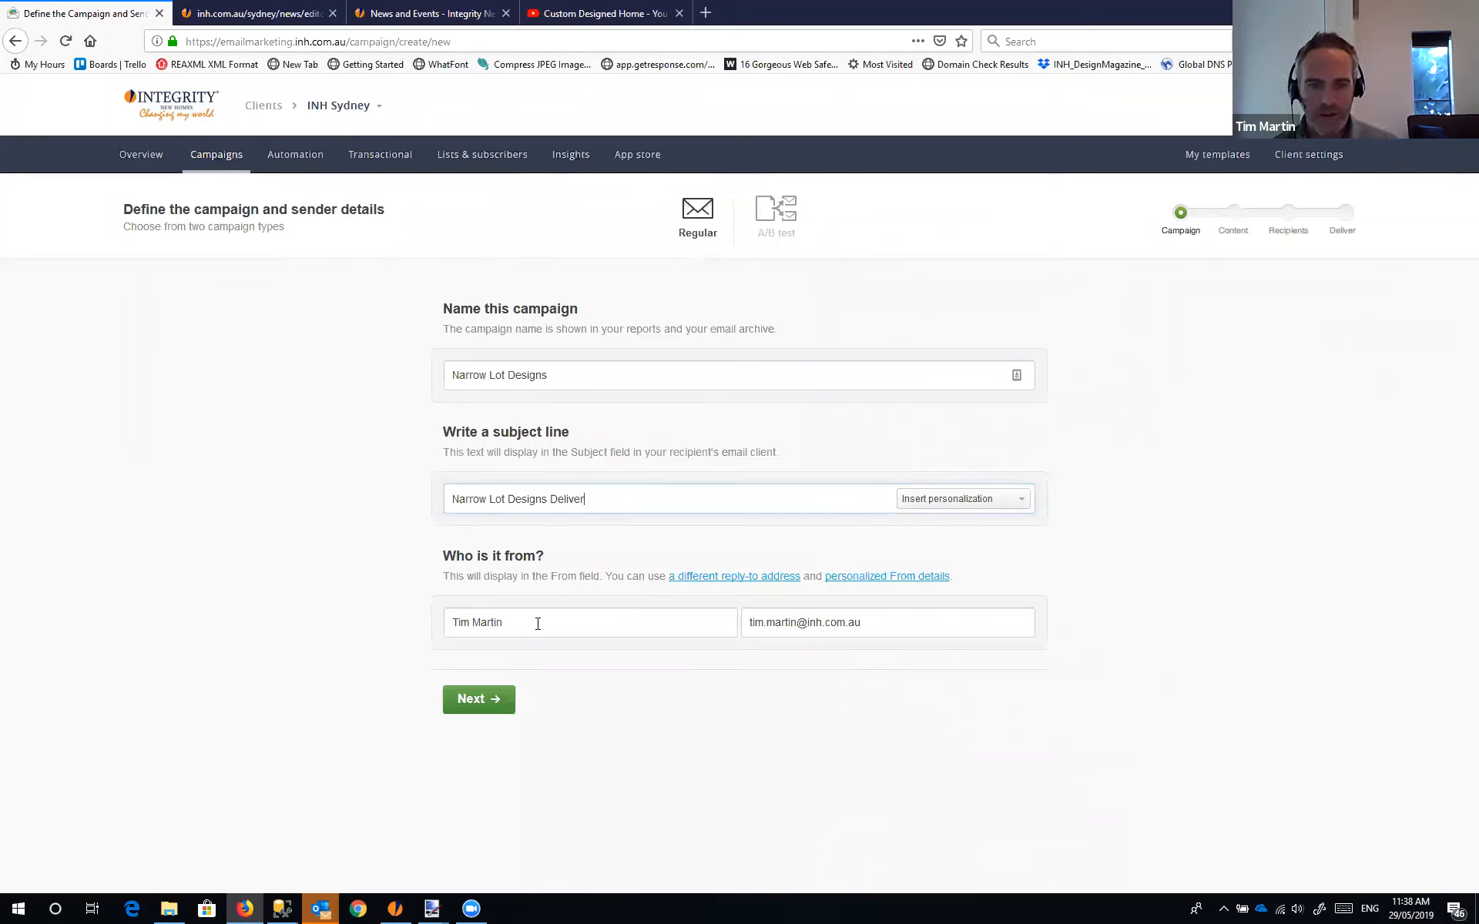
drag(539, 623, 436, 620)
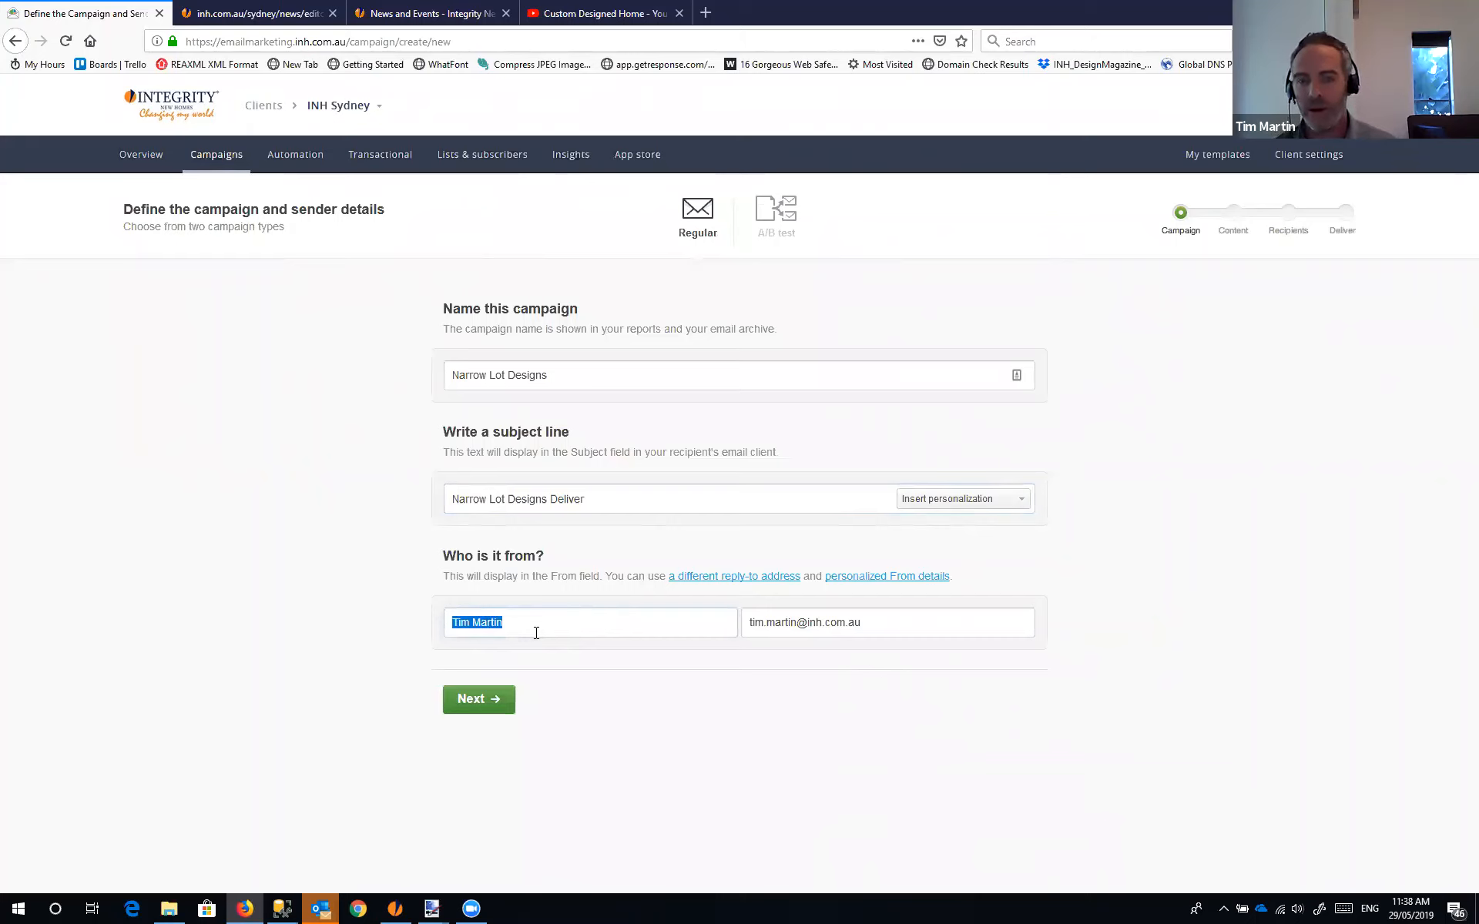
click(592, 695)
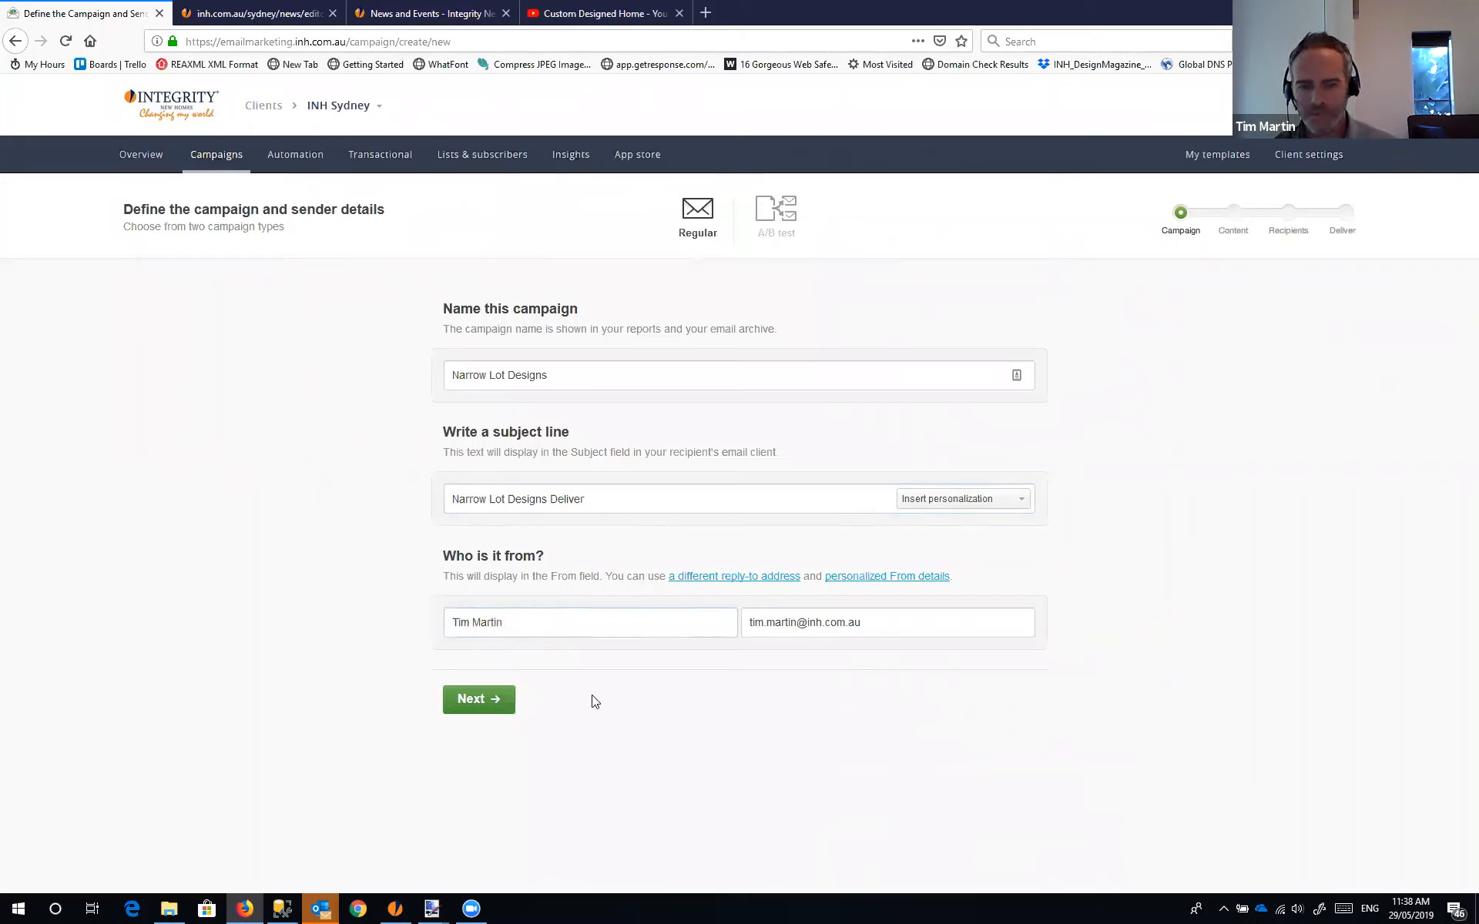
click(479, 699)
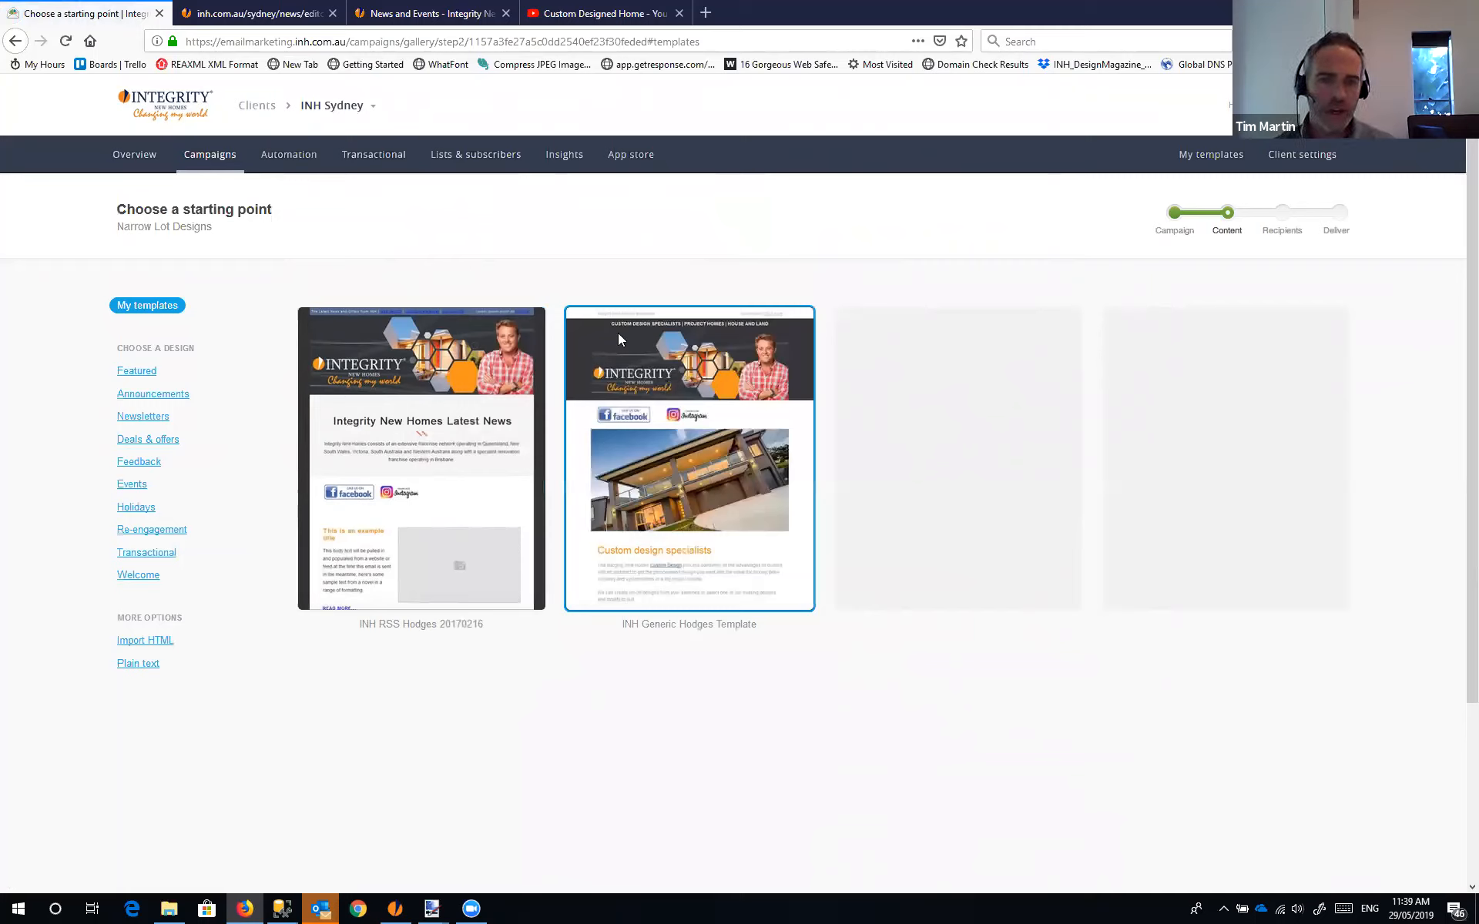
Step: Start the email from the INH RSS Hodges 20170216 template under My templates
drag(357, 625, 489, 627)
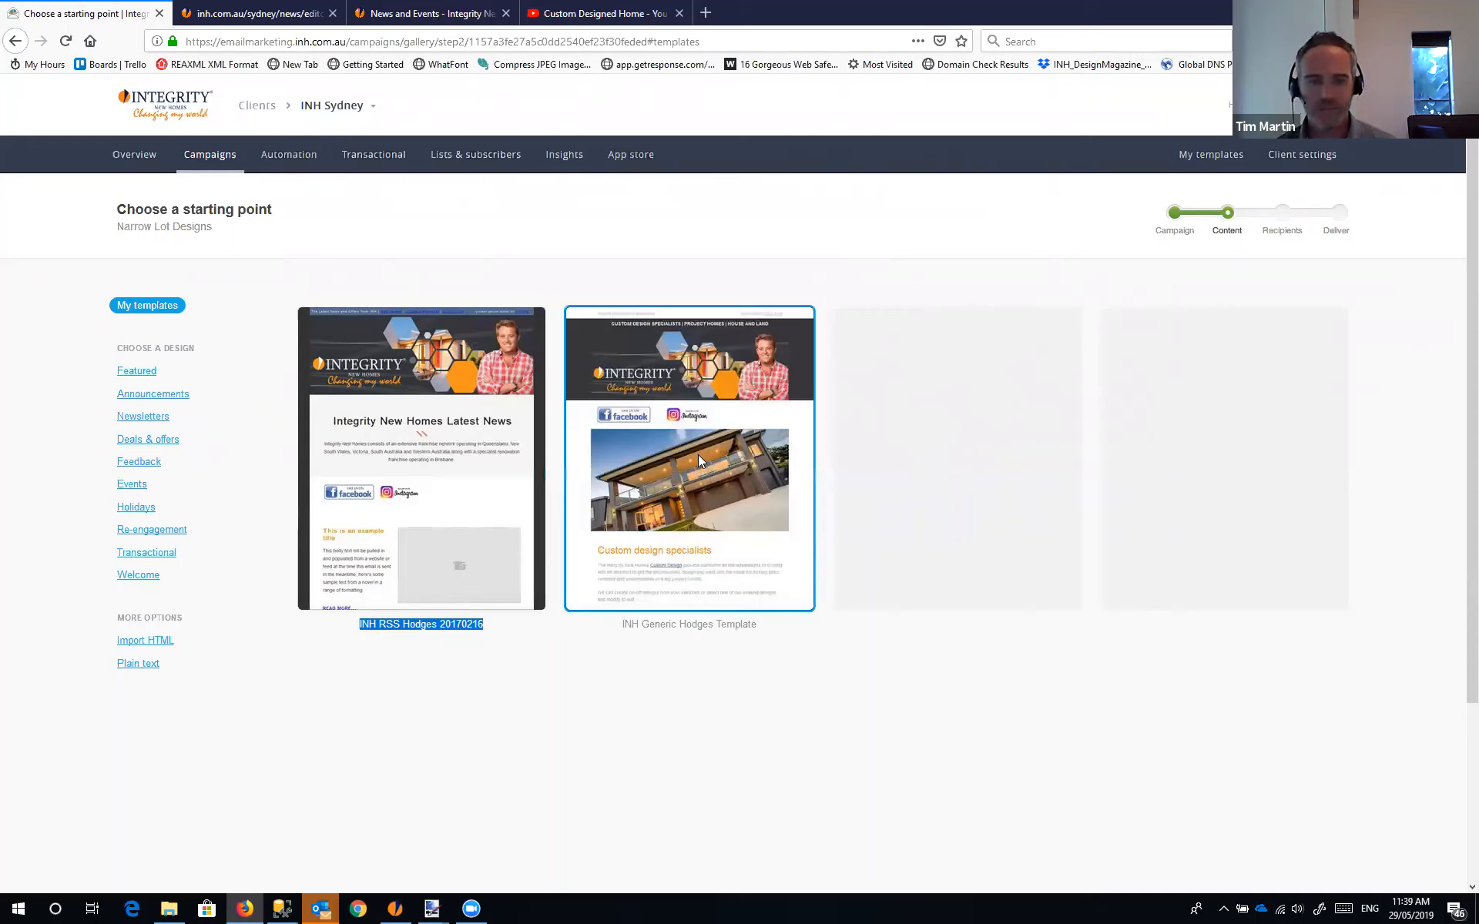
click(426, 711)
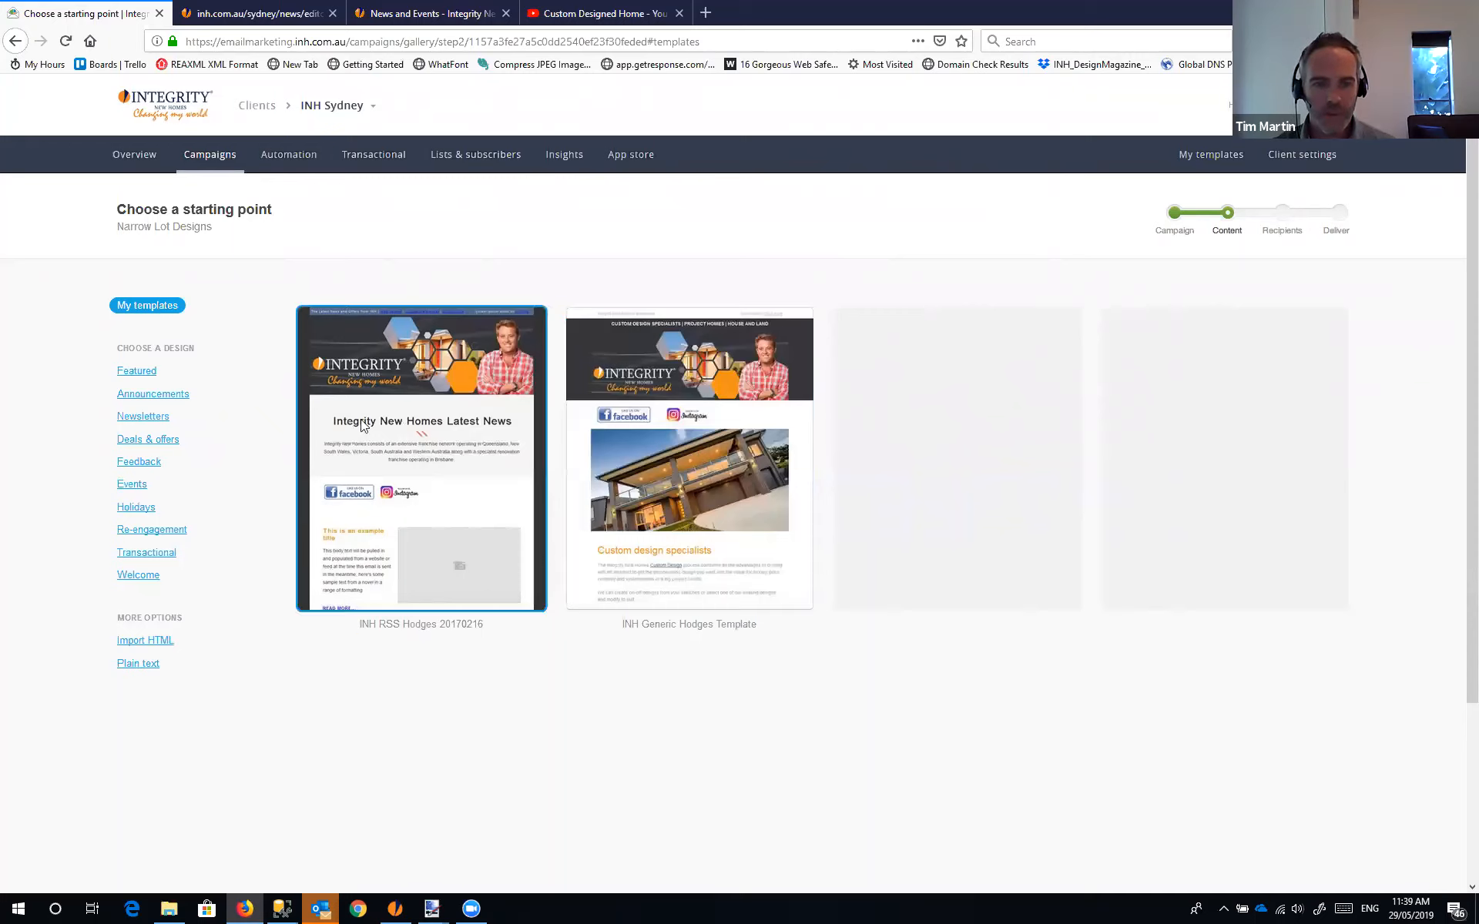
click(431, 429)
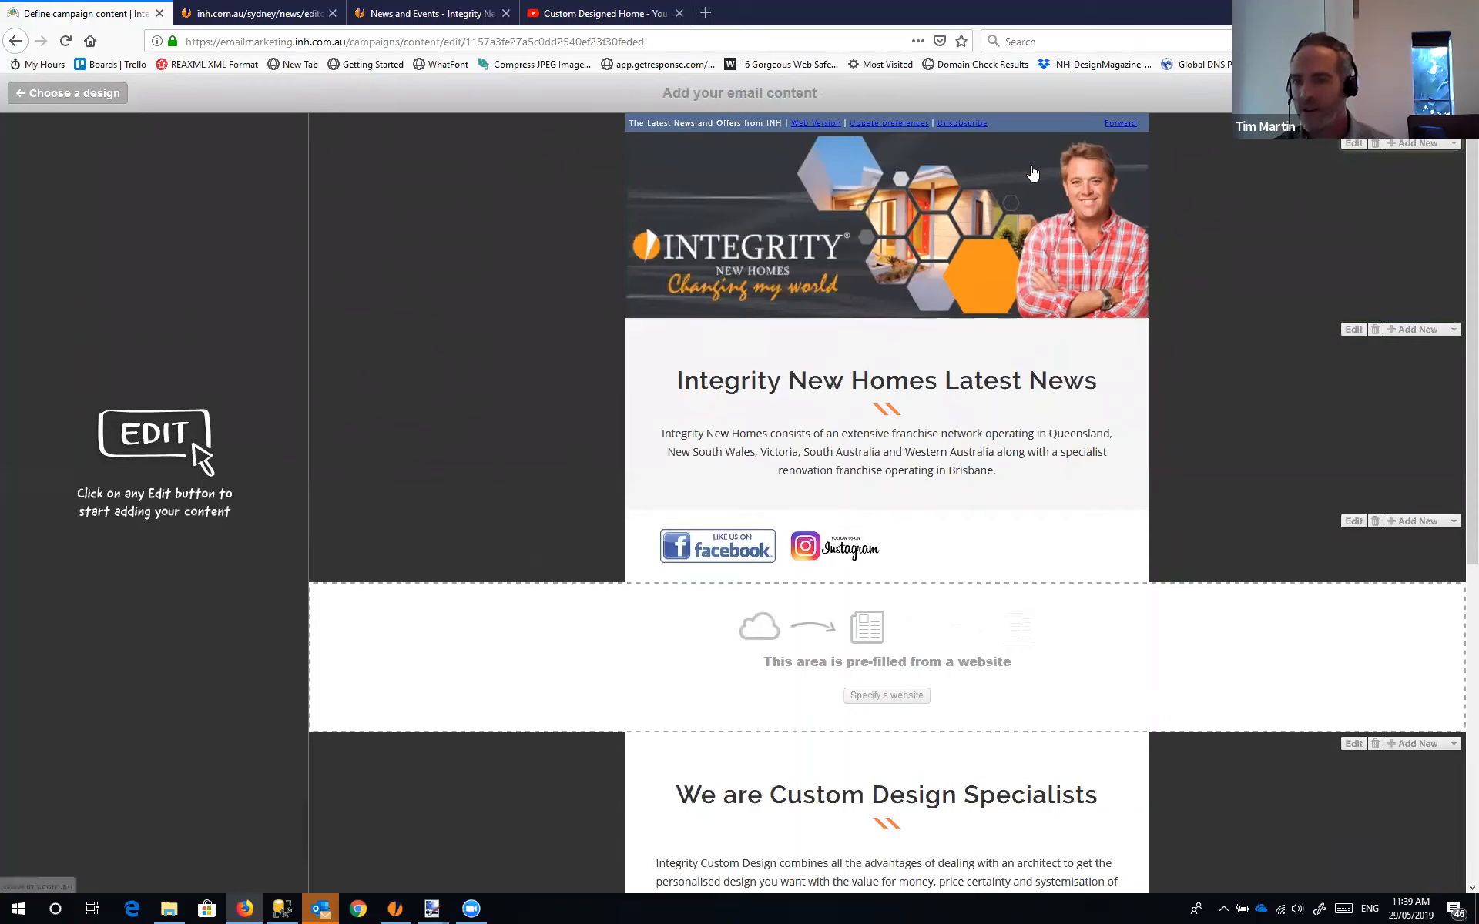
Step: Remove the current picture from the email's header image block
click(1036, 236)
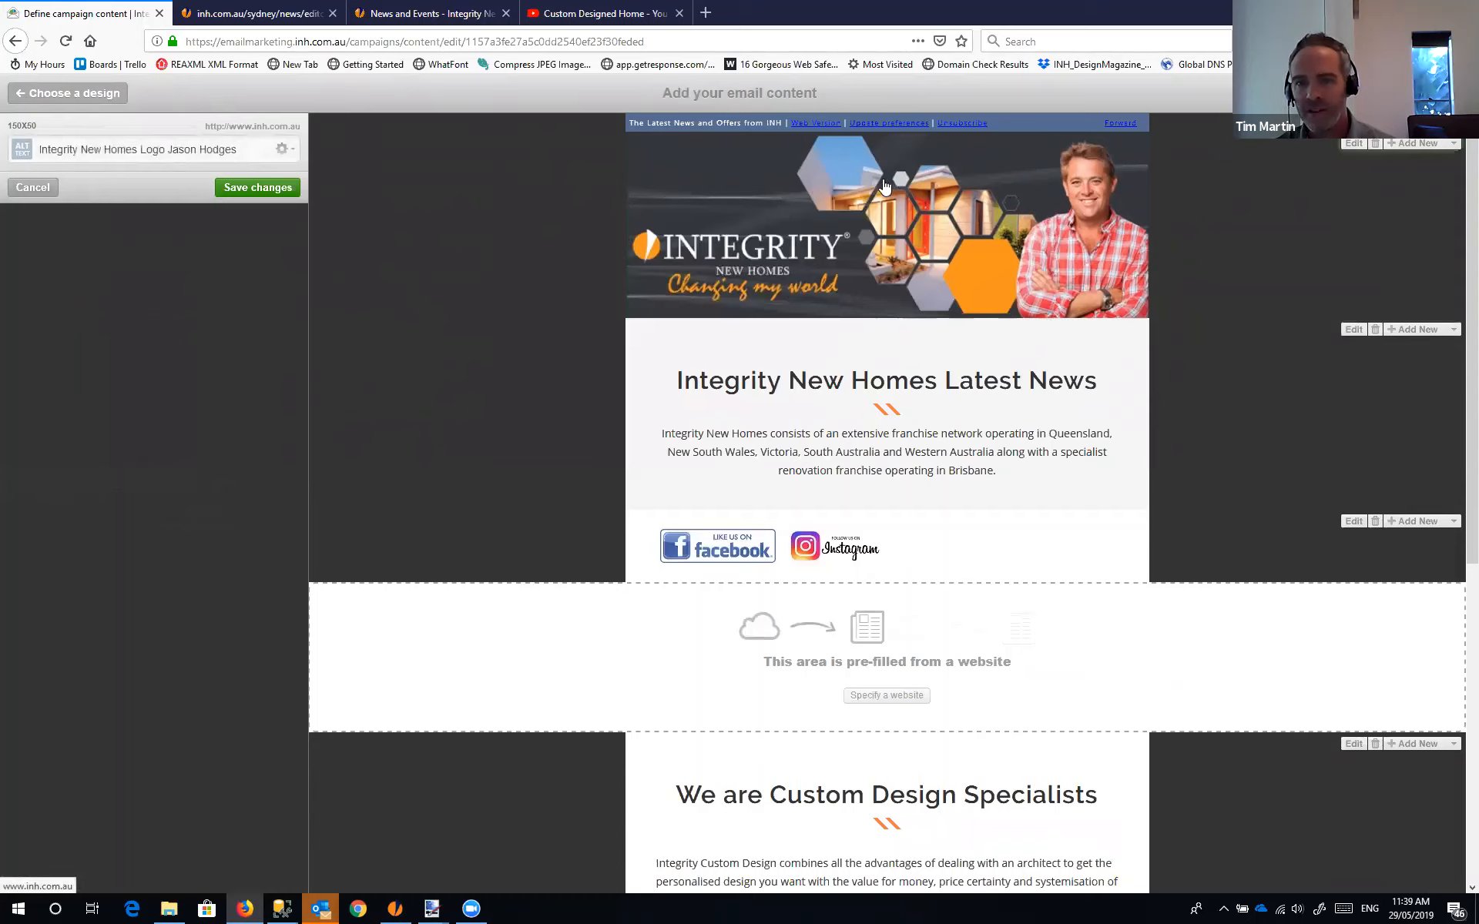
click(283, 151)
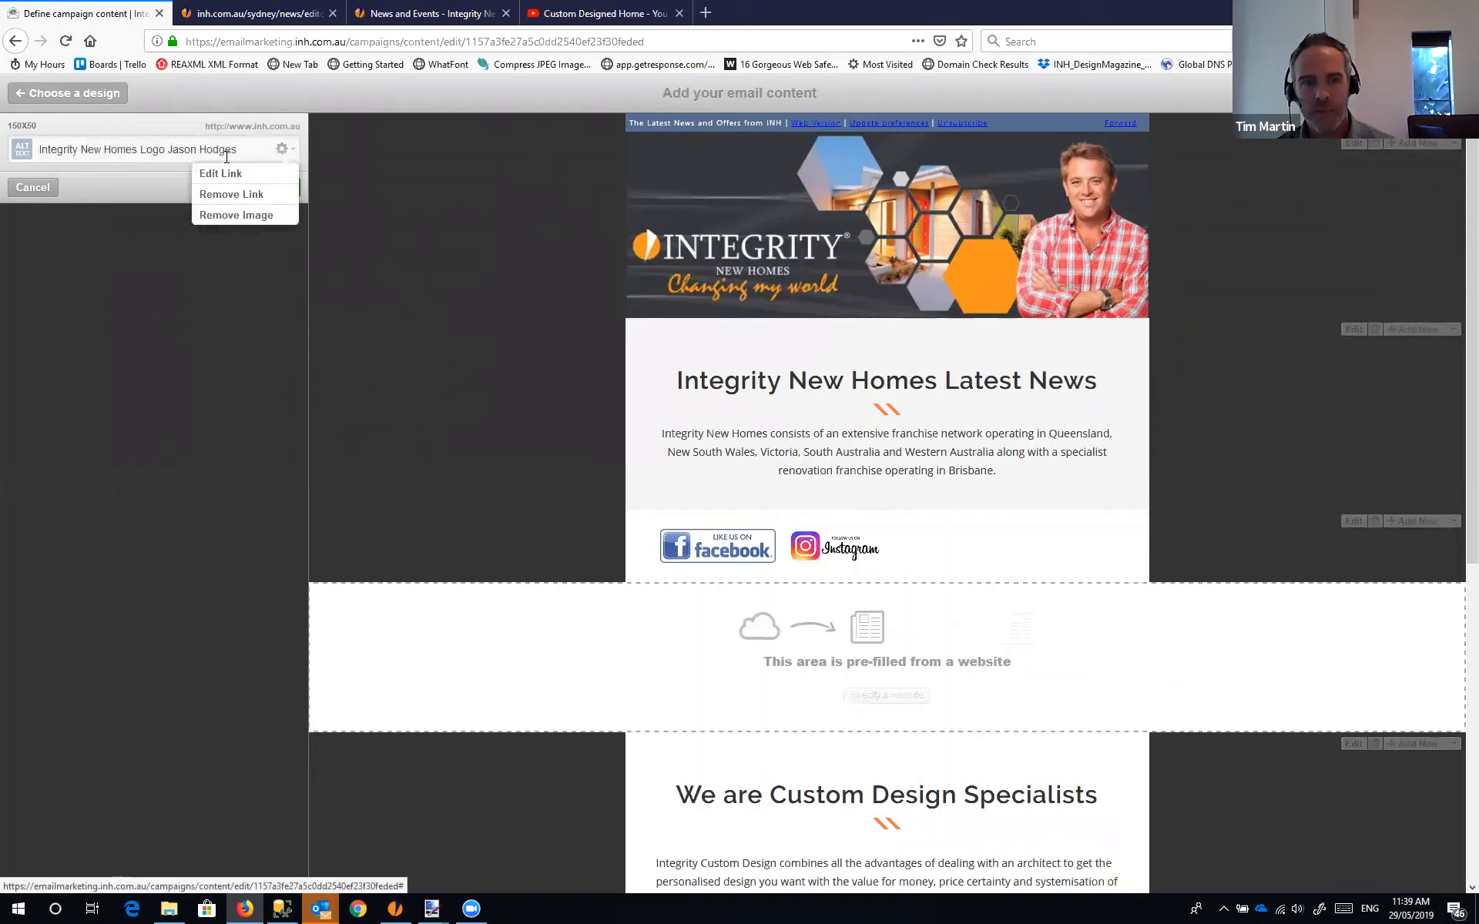
click(228, 215)
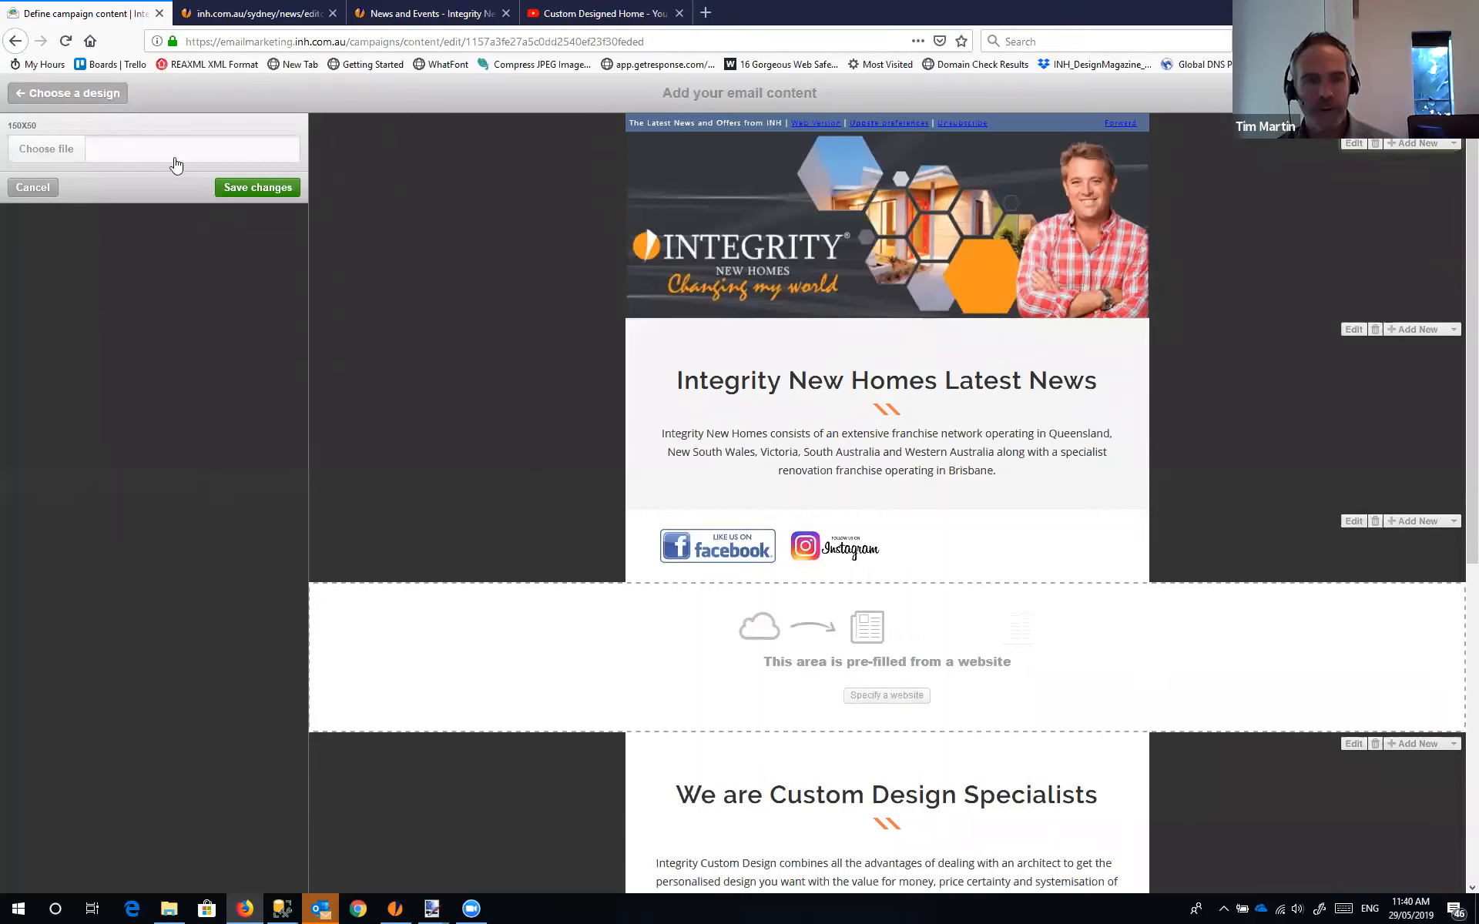
Step: Upload INH_Sydney-EmailHeader_JH.png, found by searching 'sydney', as the new header image
click(55, 146)
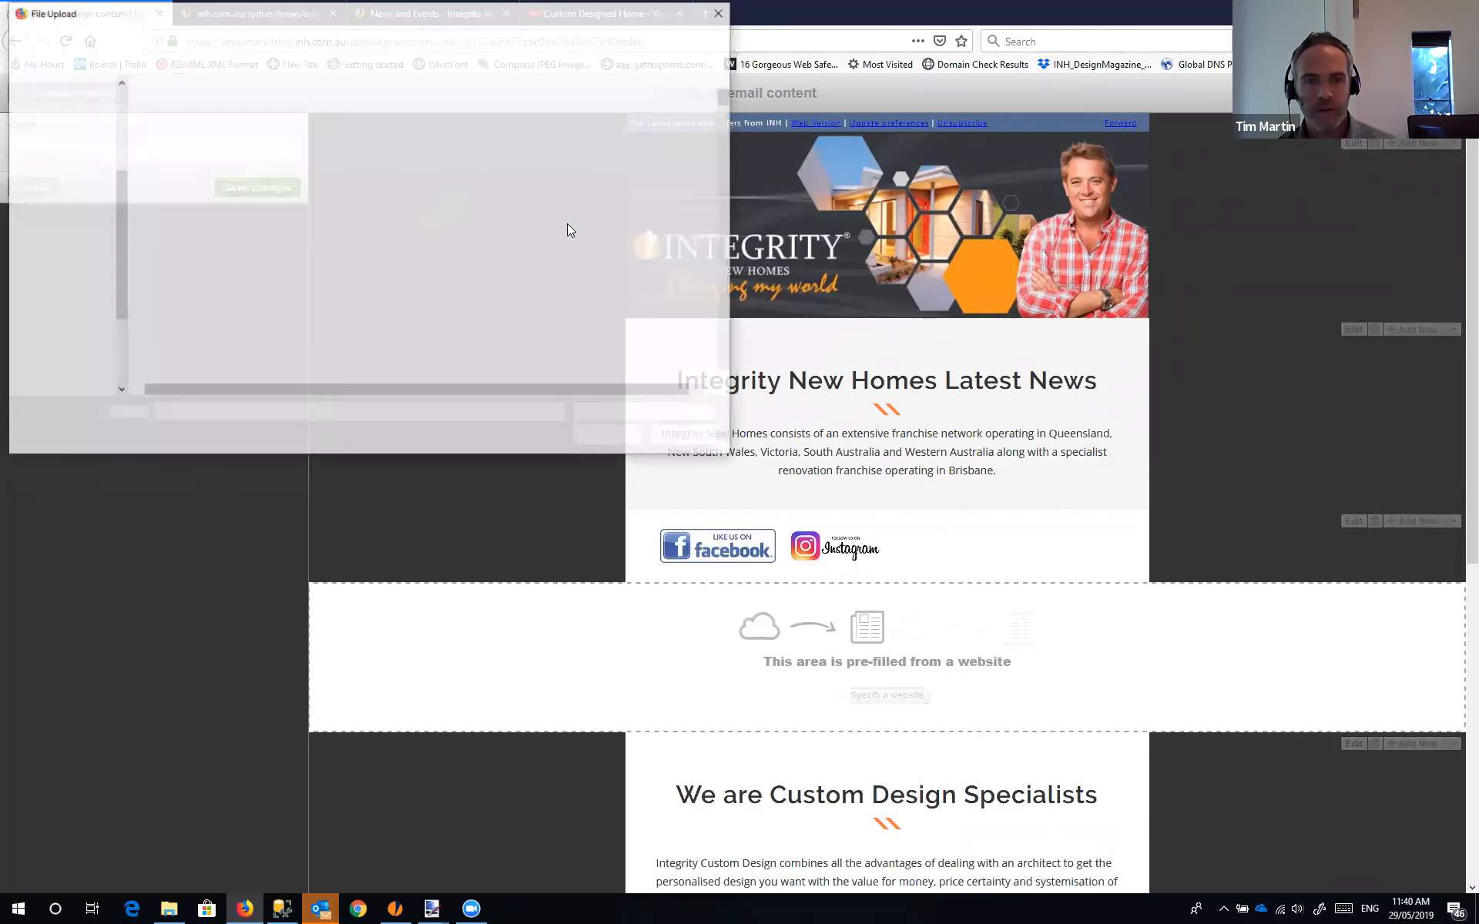
click(639, 36)
text(sydne)
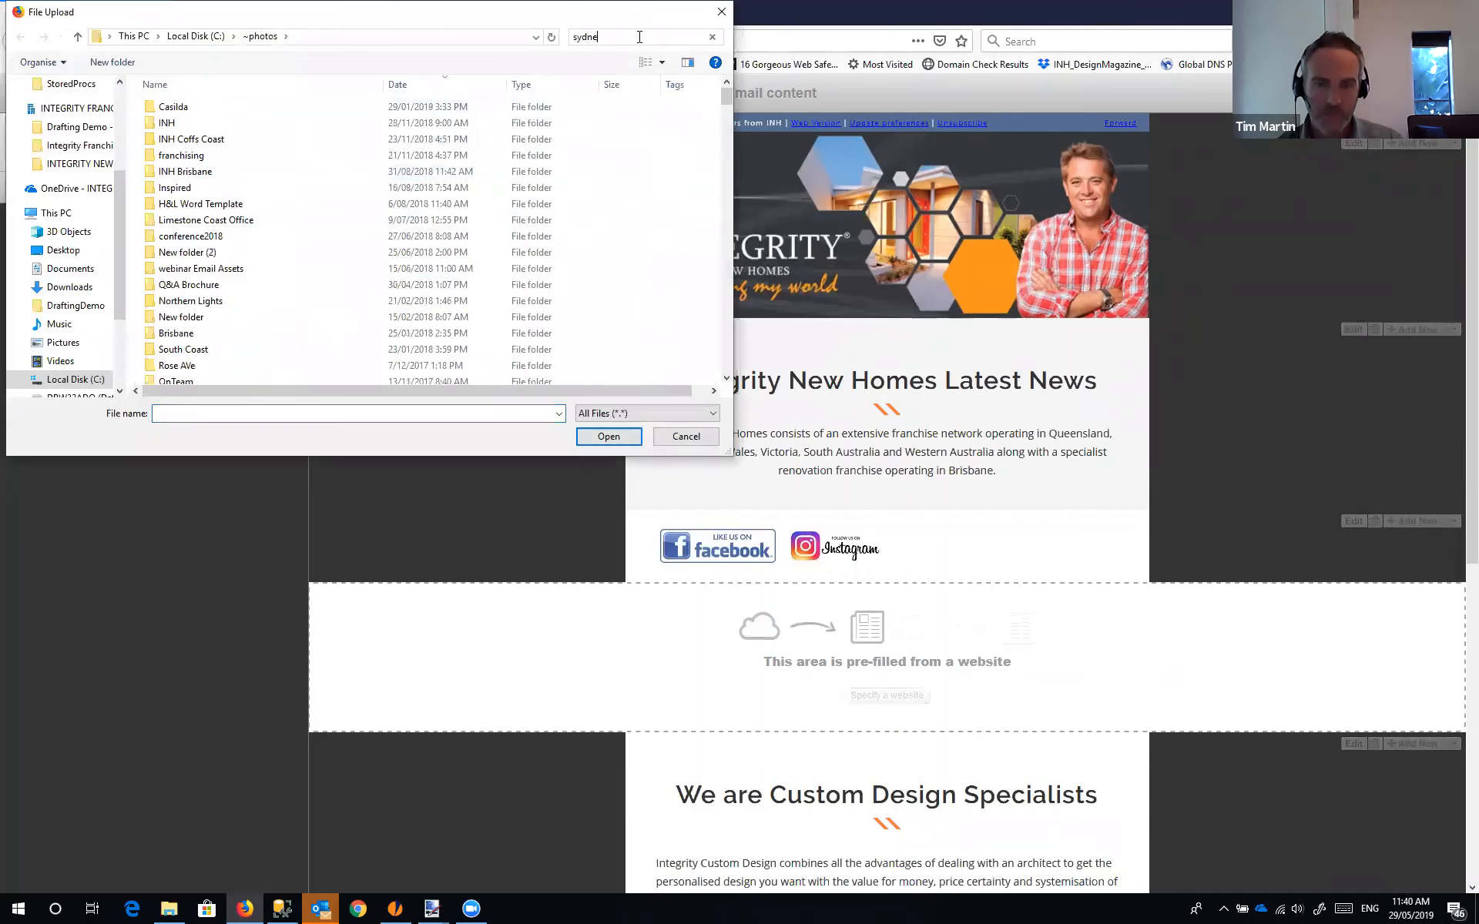
text(y)
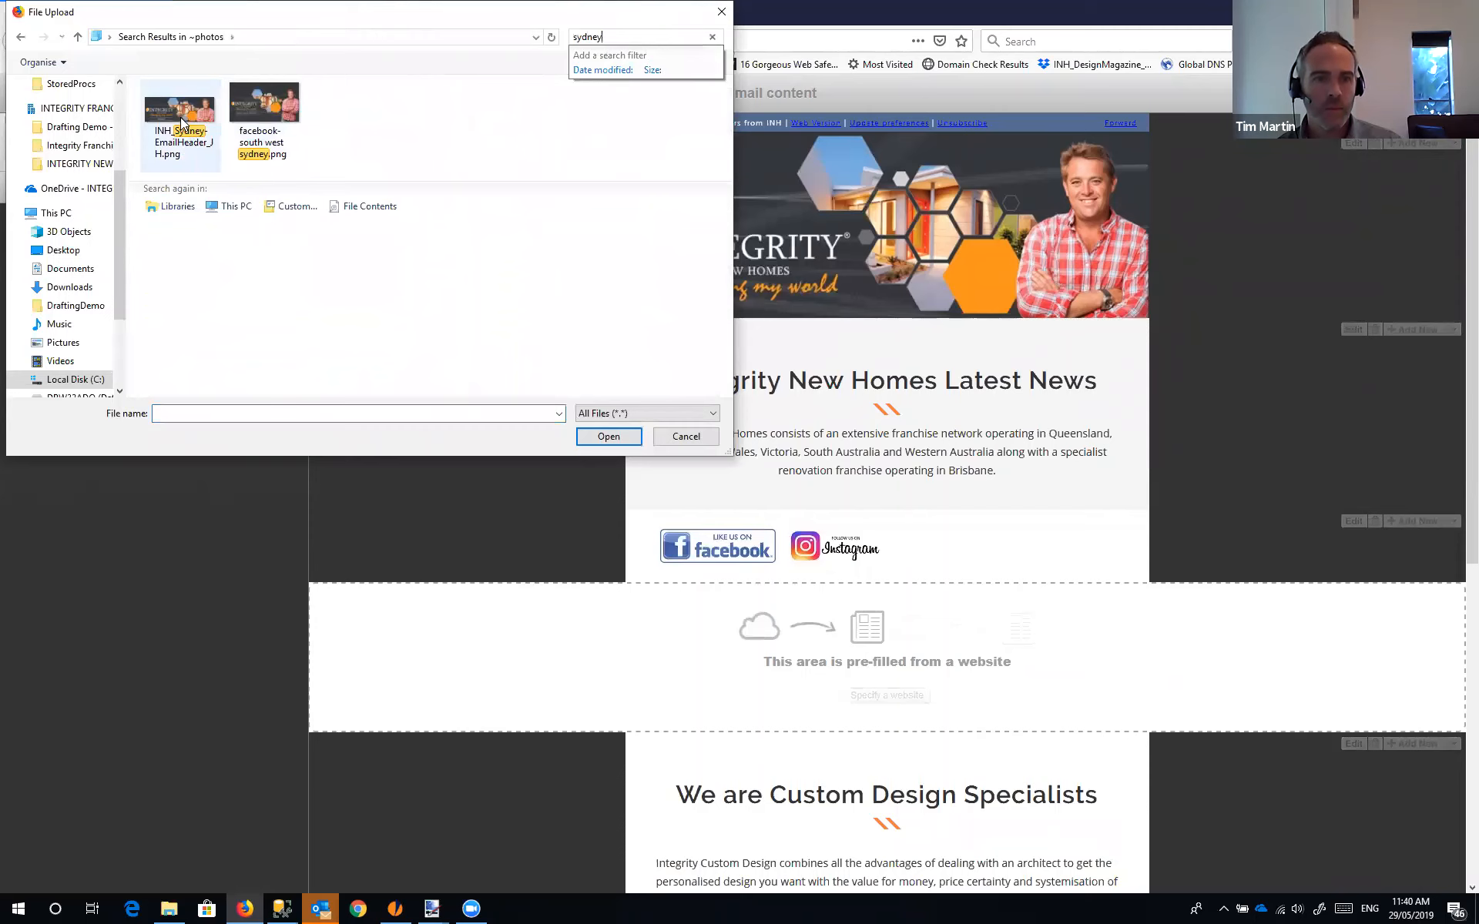
click(187, 127)
click(597, 436)
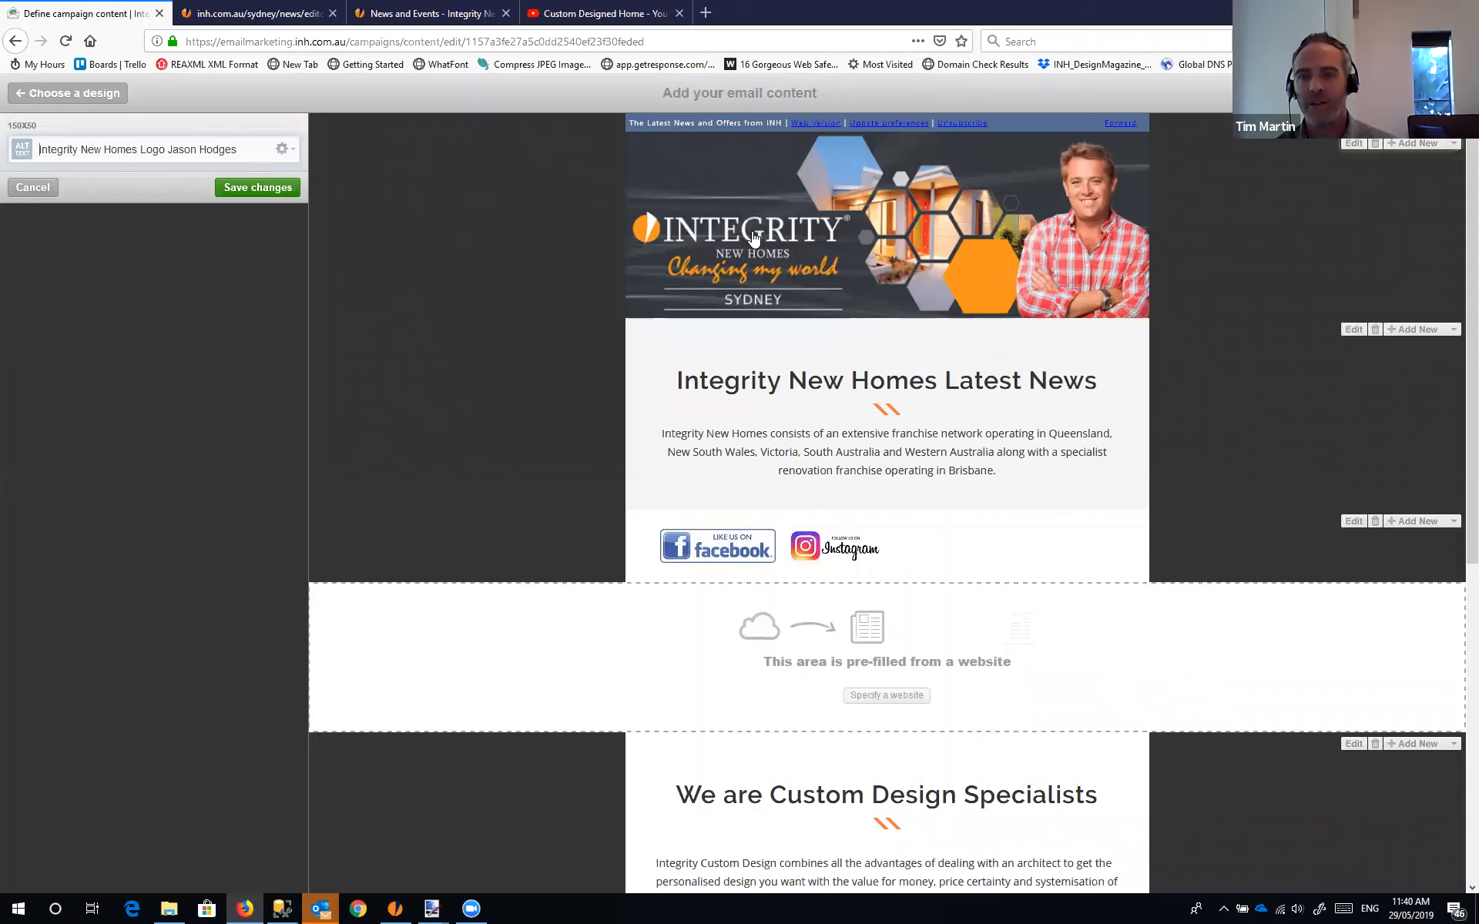
Step: Save the Sydney header banner in the email and copy the banner image
click(266, 193)
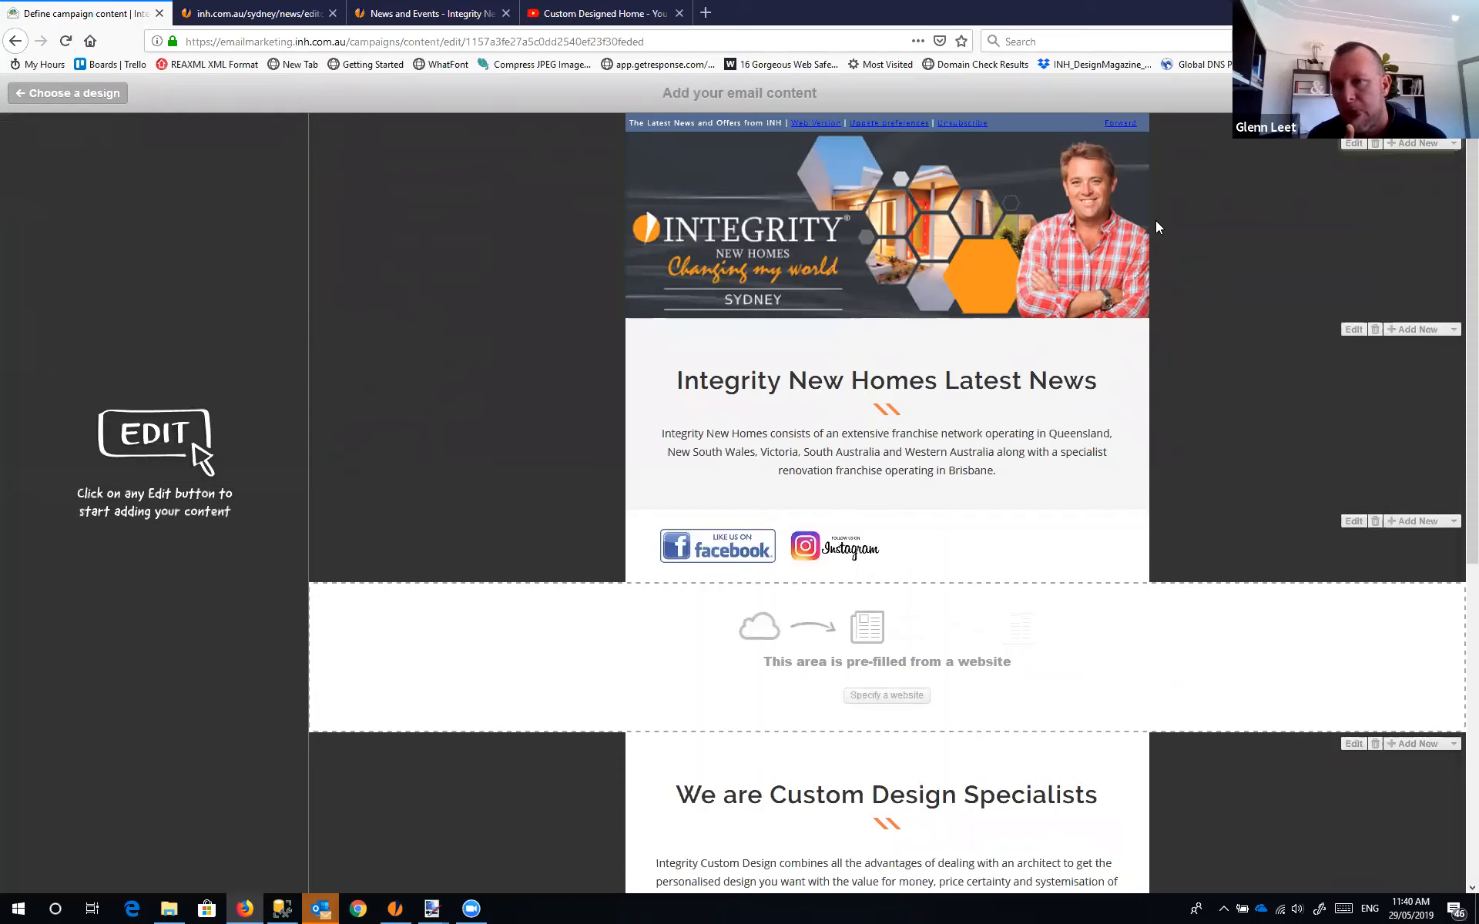
right_click(962, 198)
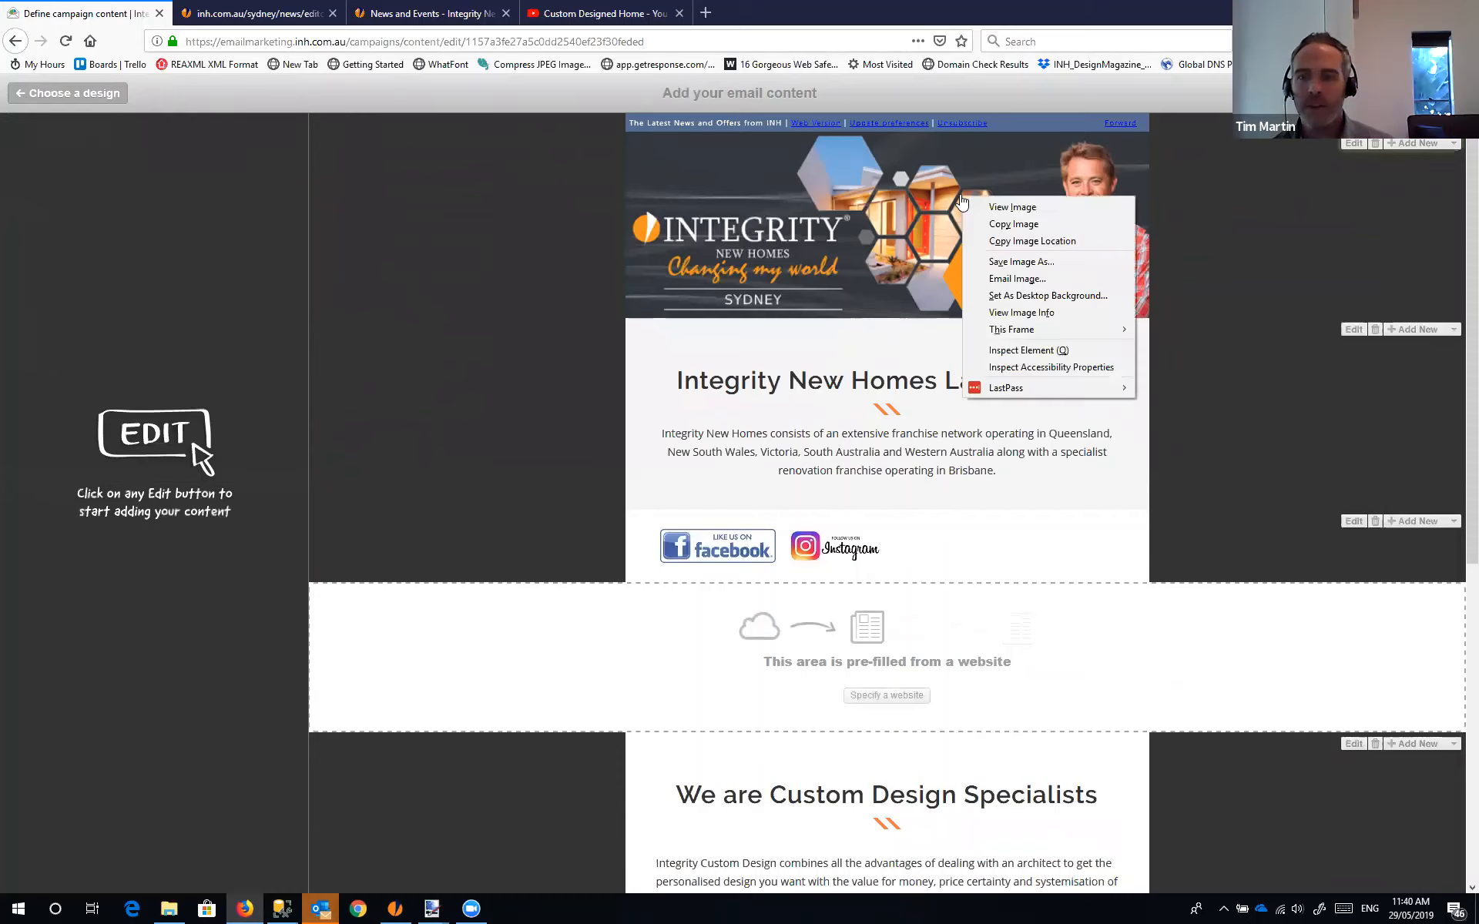
click(1012, 226)
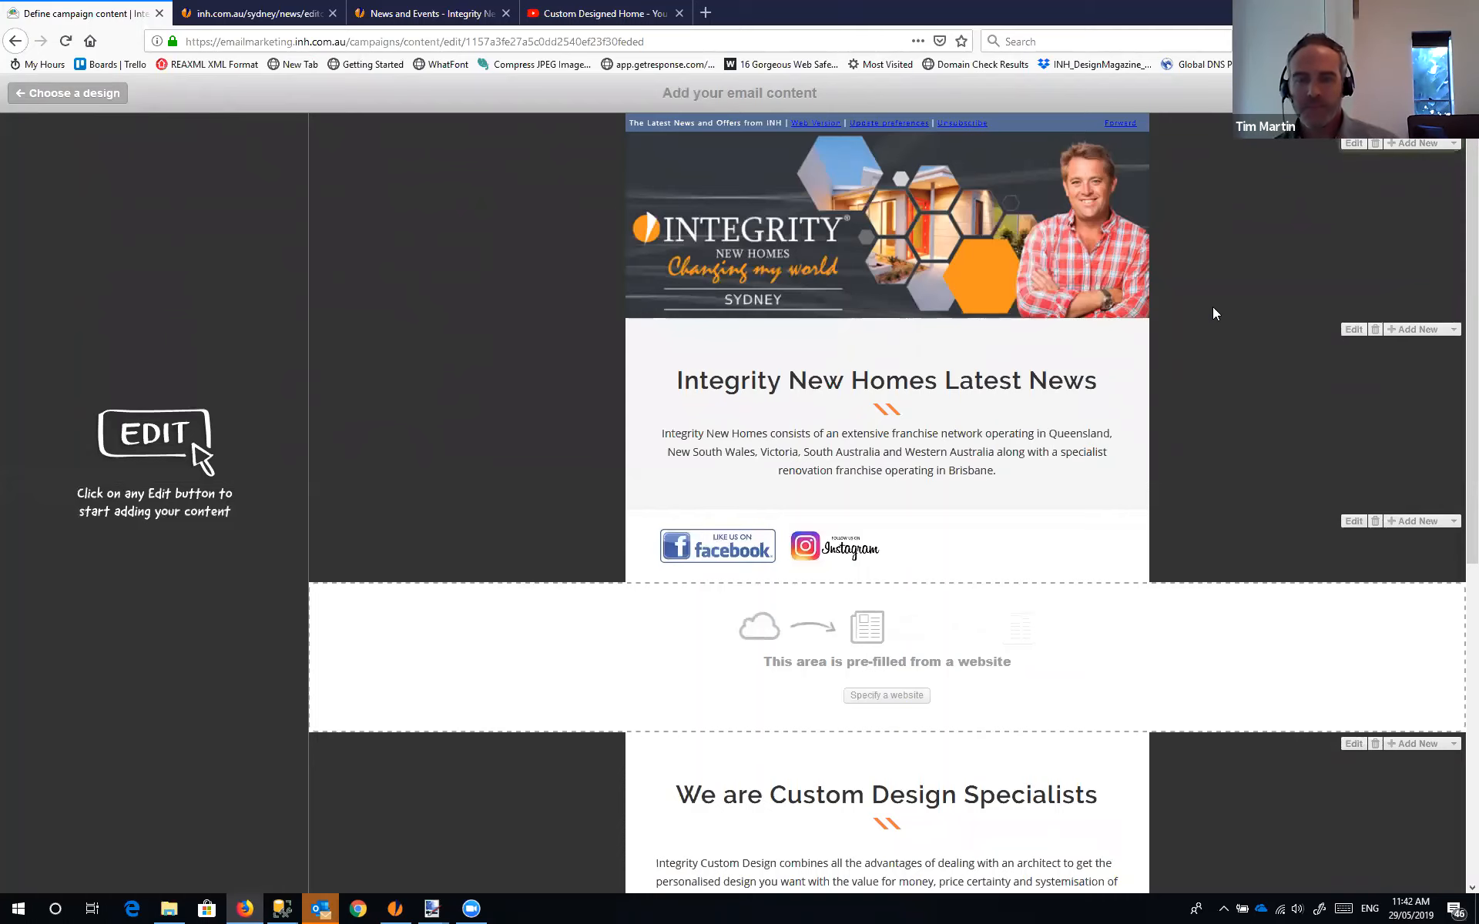
scroll(1199, 226, down, 2)
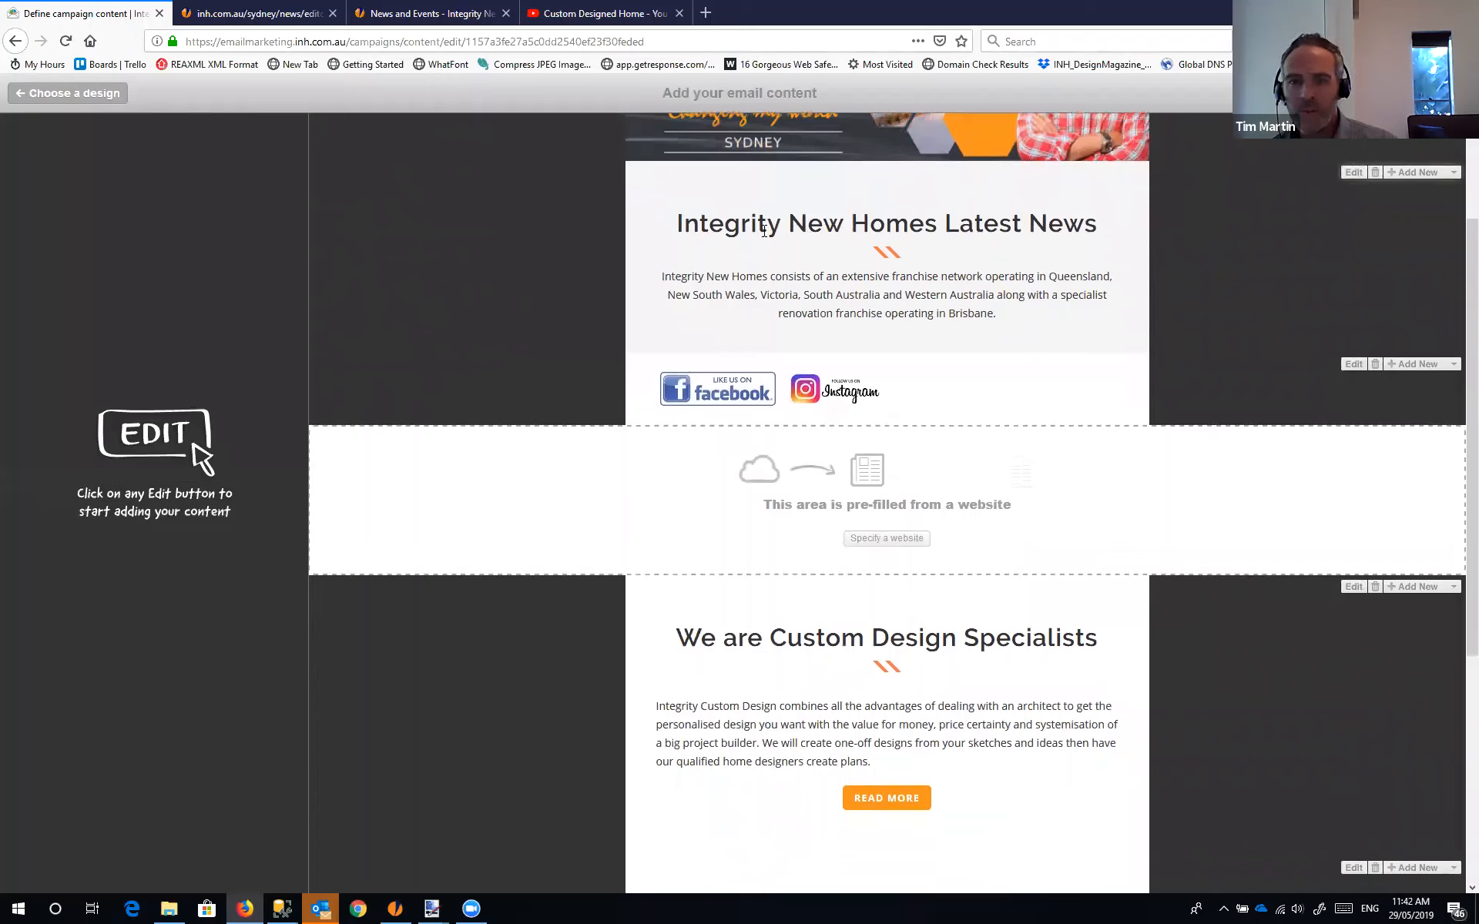
Step: Replace the Latest News heading with 'NARROW LOT DESIGNS DELIVER' and save it
drag(1062, 209, 1069, 319)
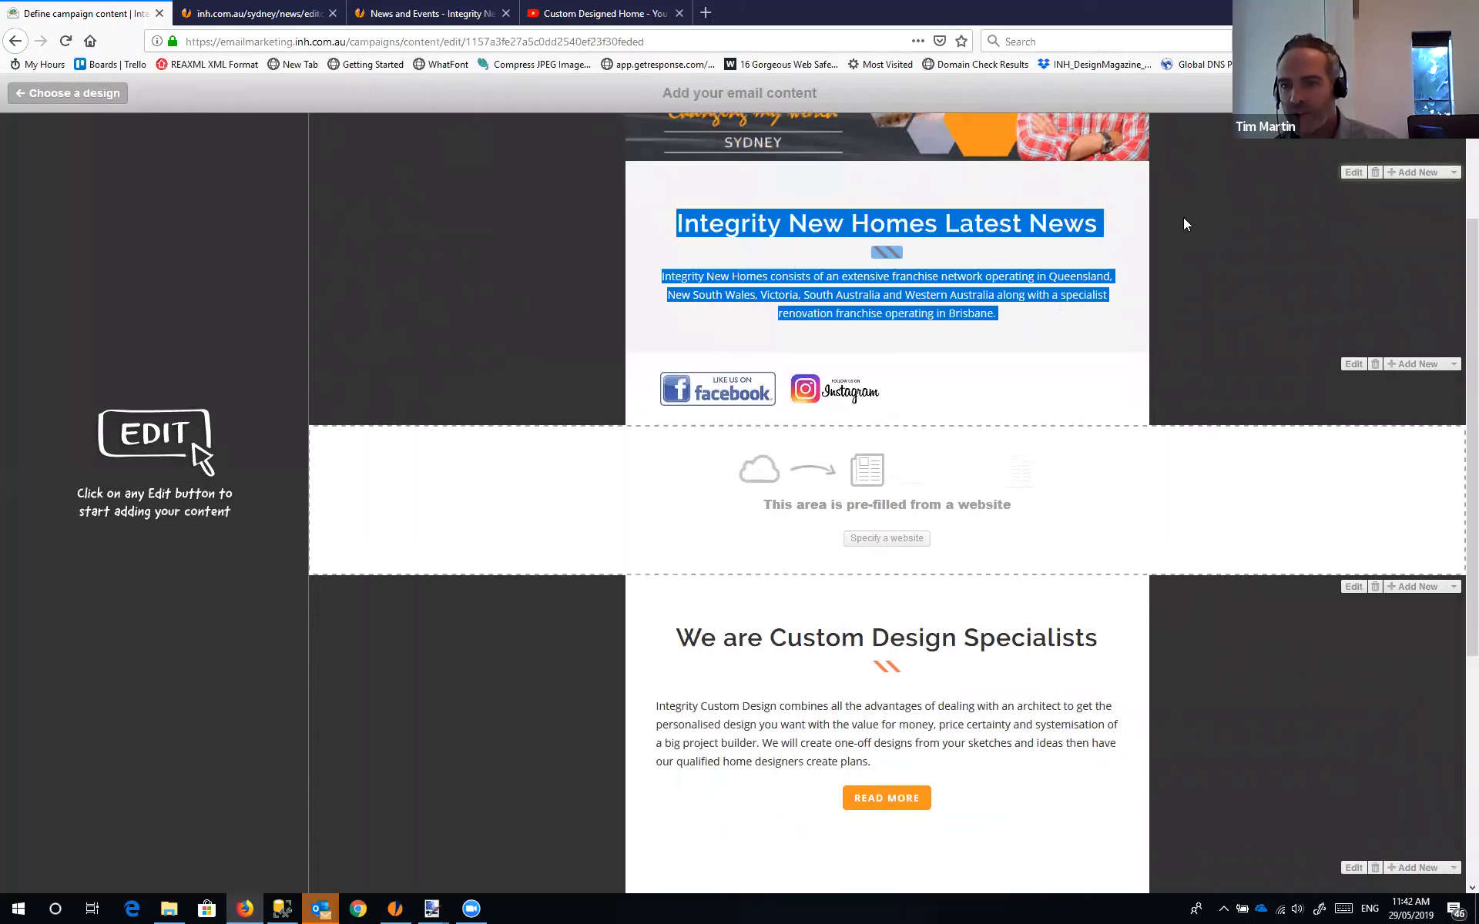
click(1184, 217)
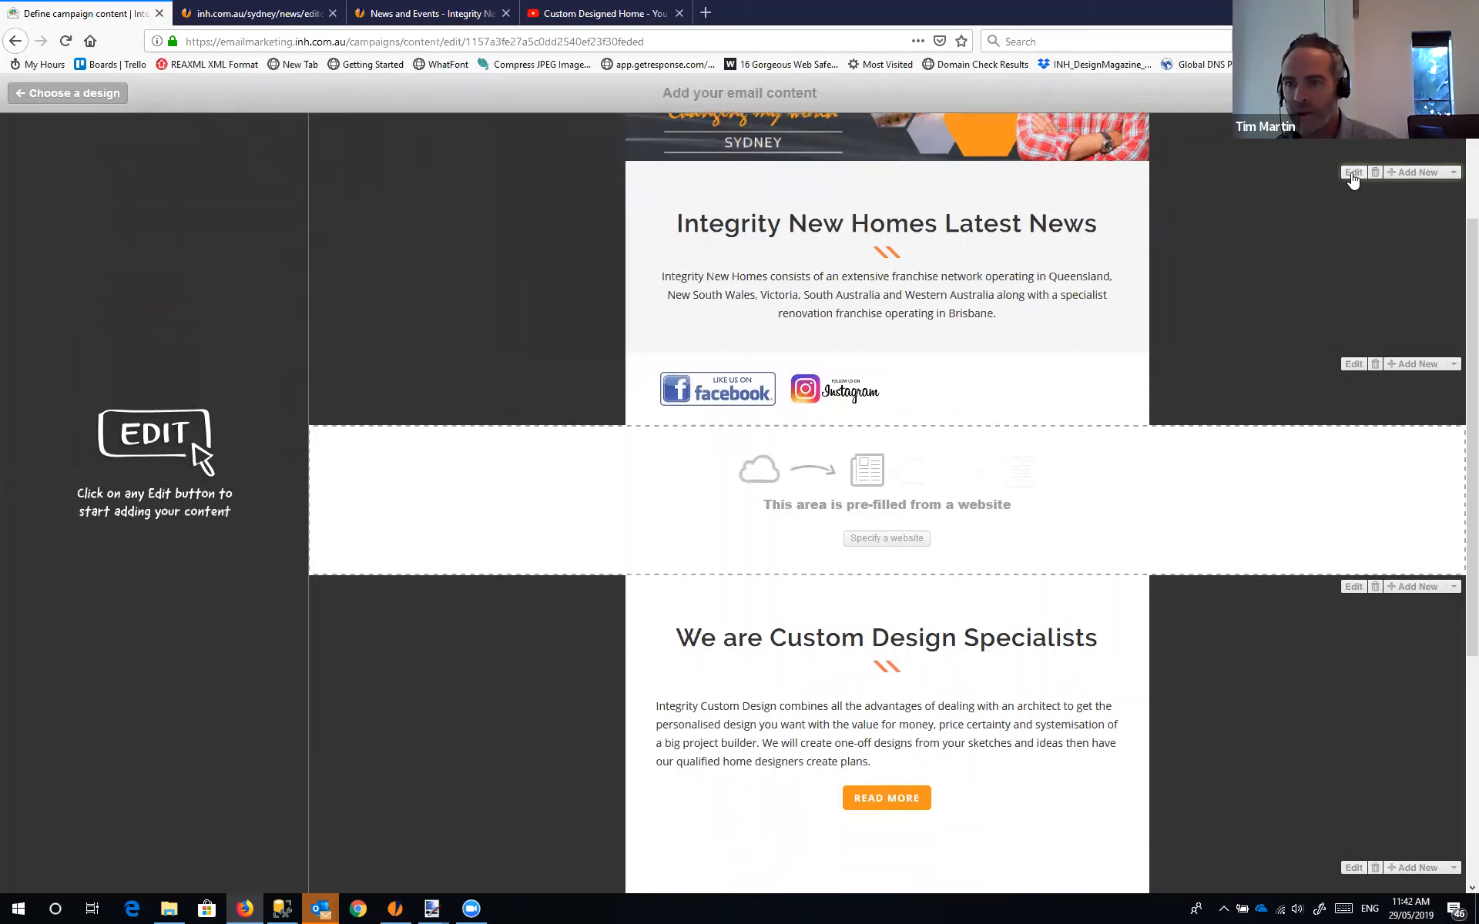
click(1353, 173)
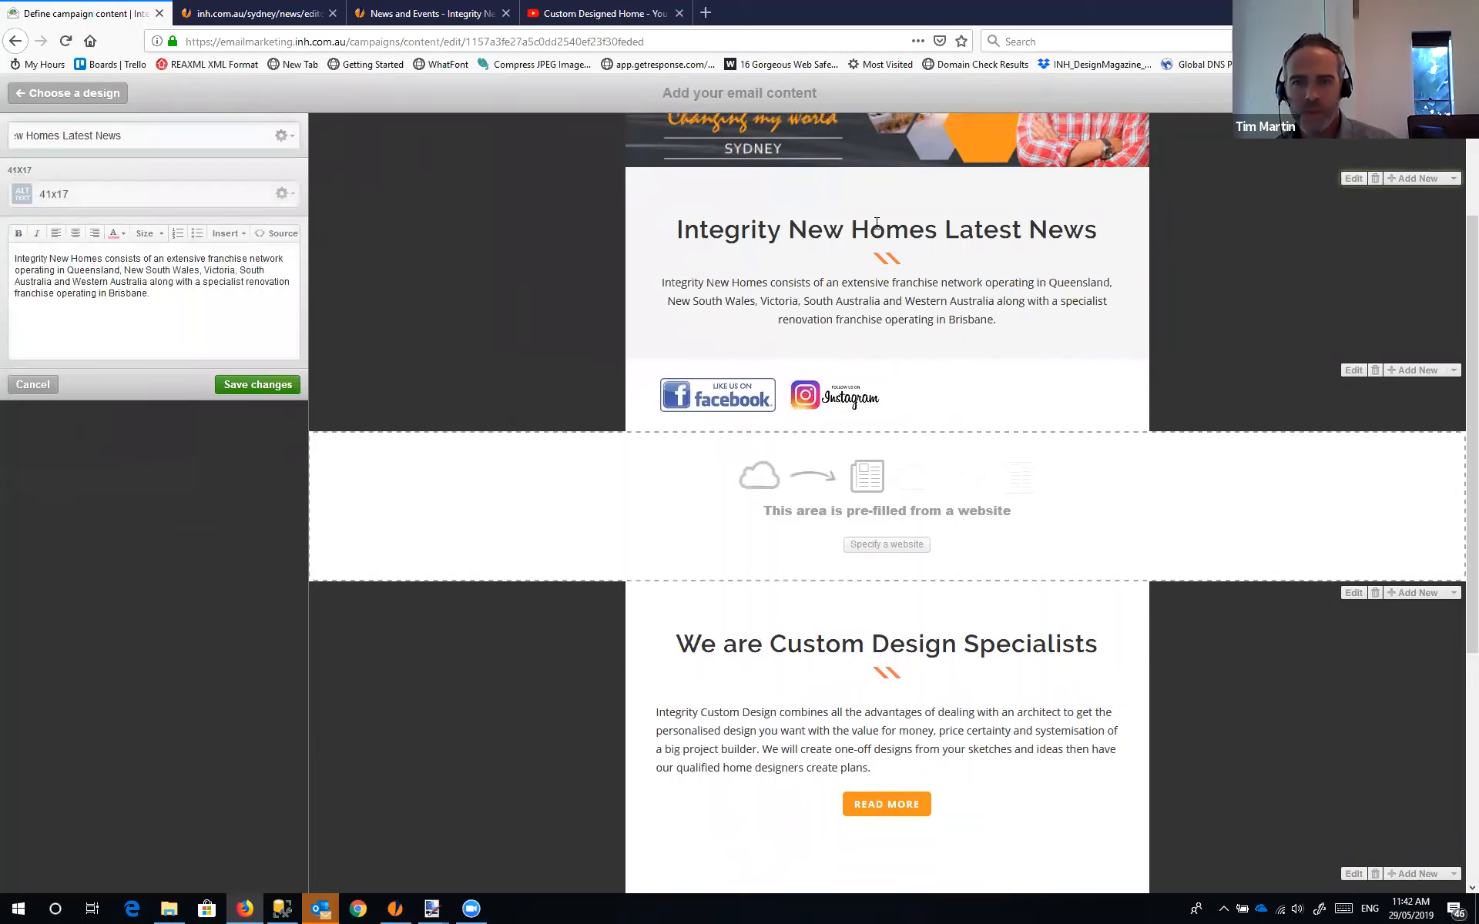
drag(179, 136, 0, 134)
text(NAR)
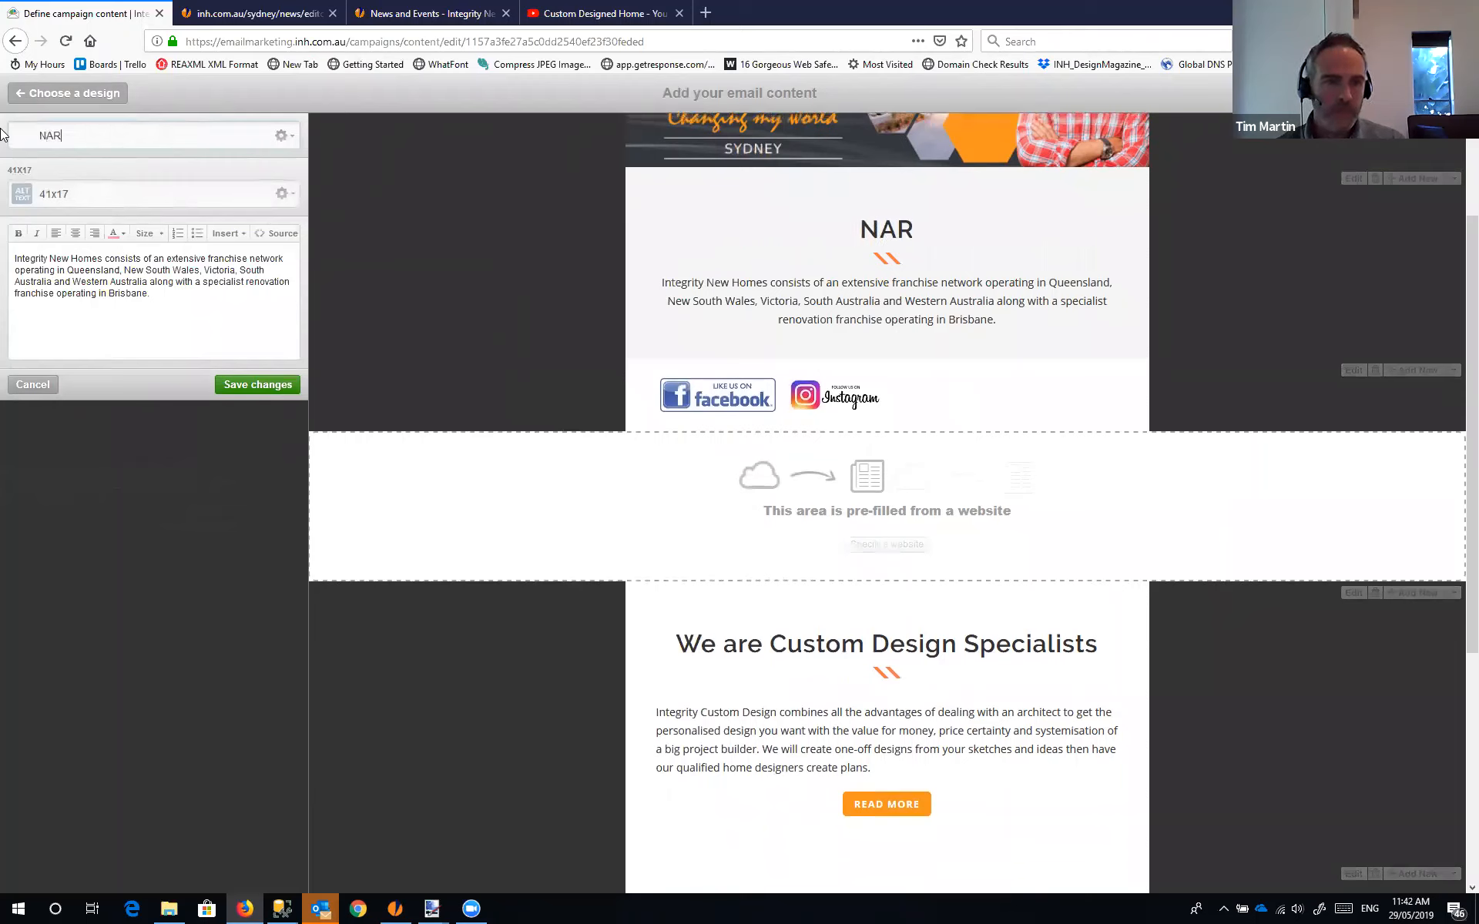
text(ROW LOT DESIGNS)
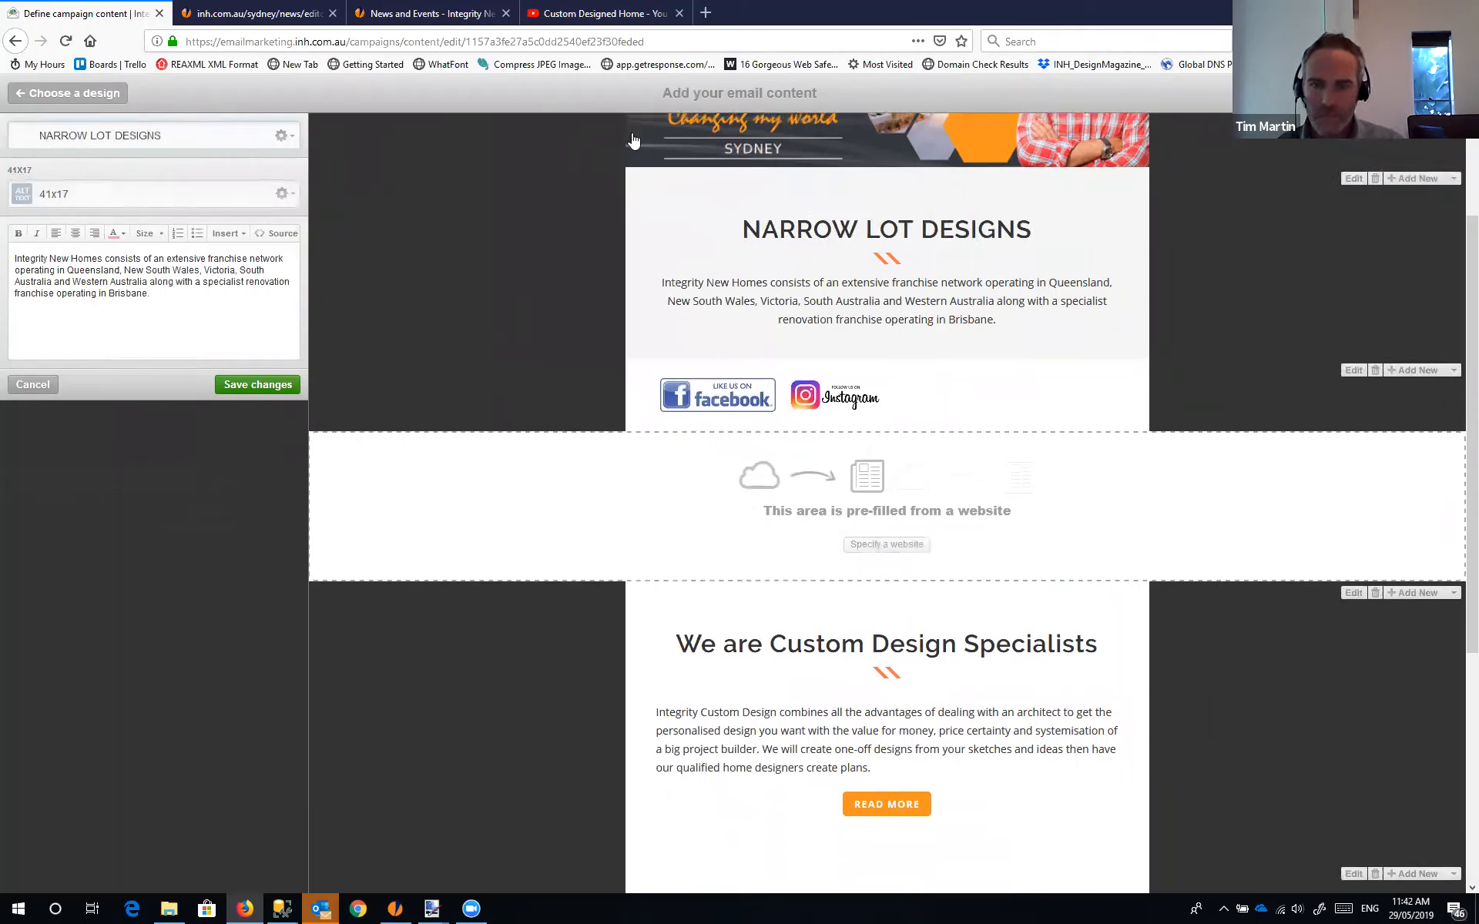
text( DELIVER)
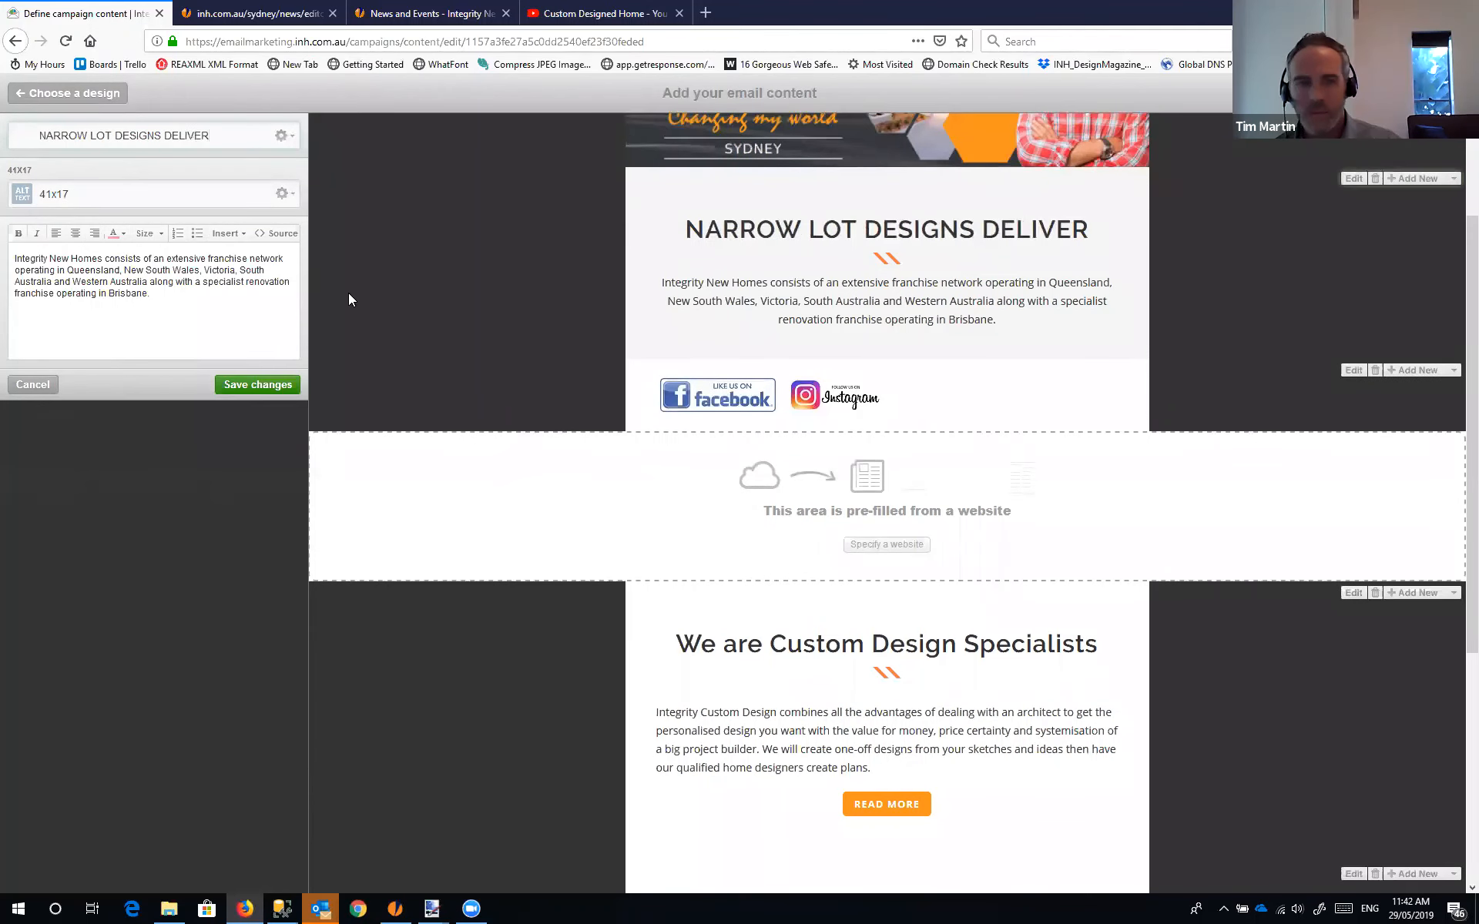
click(248, 387)
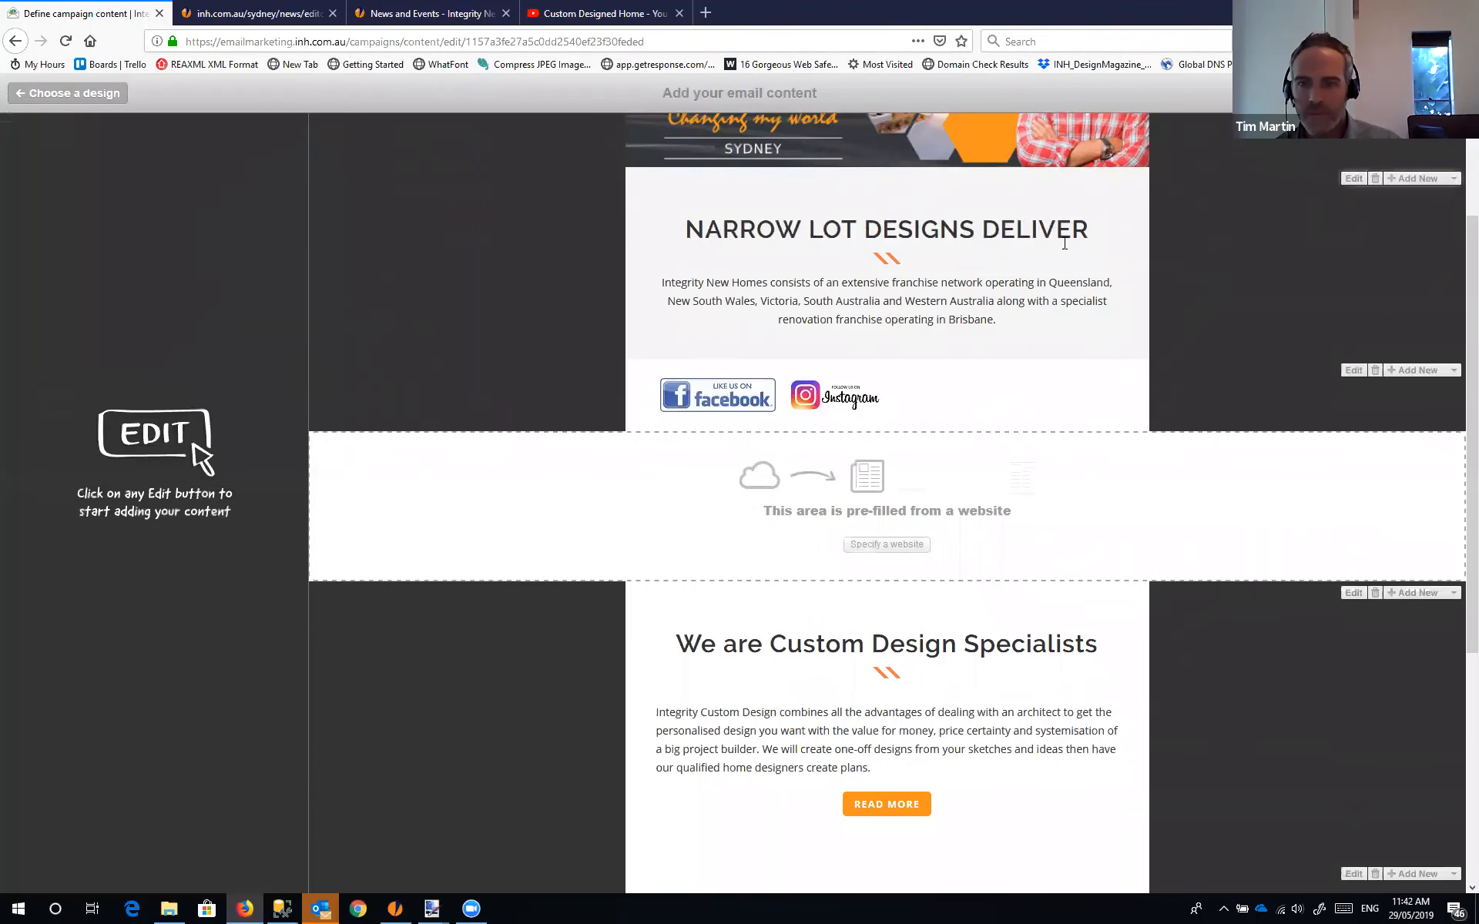
scroll(1192, 231, up, 2)
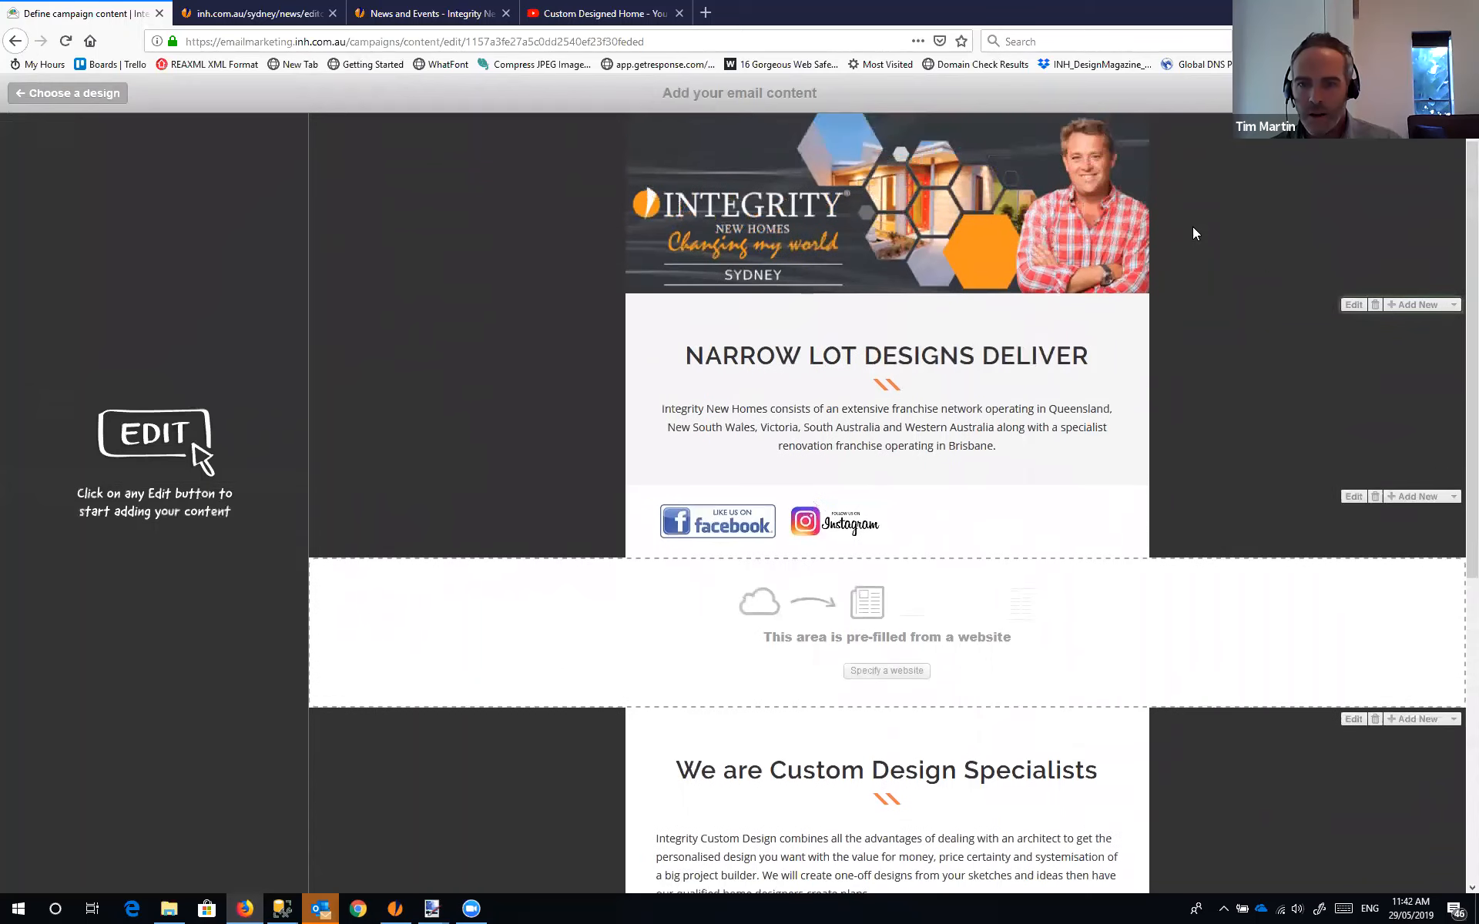
click(998, 215)
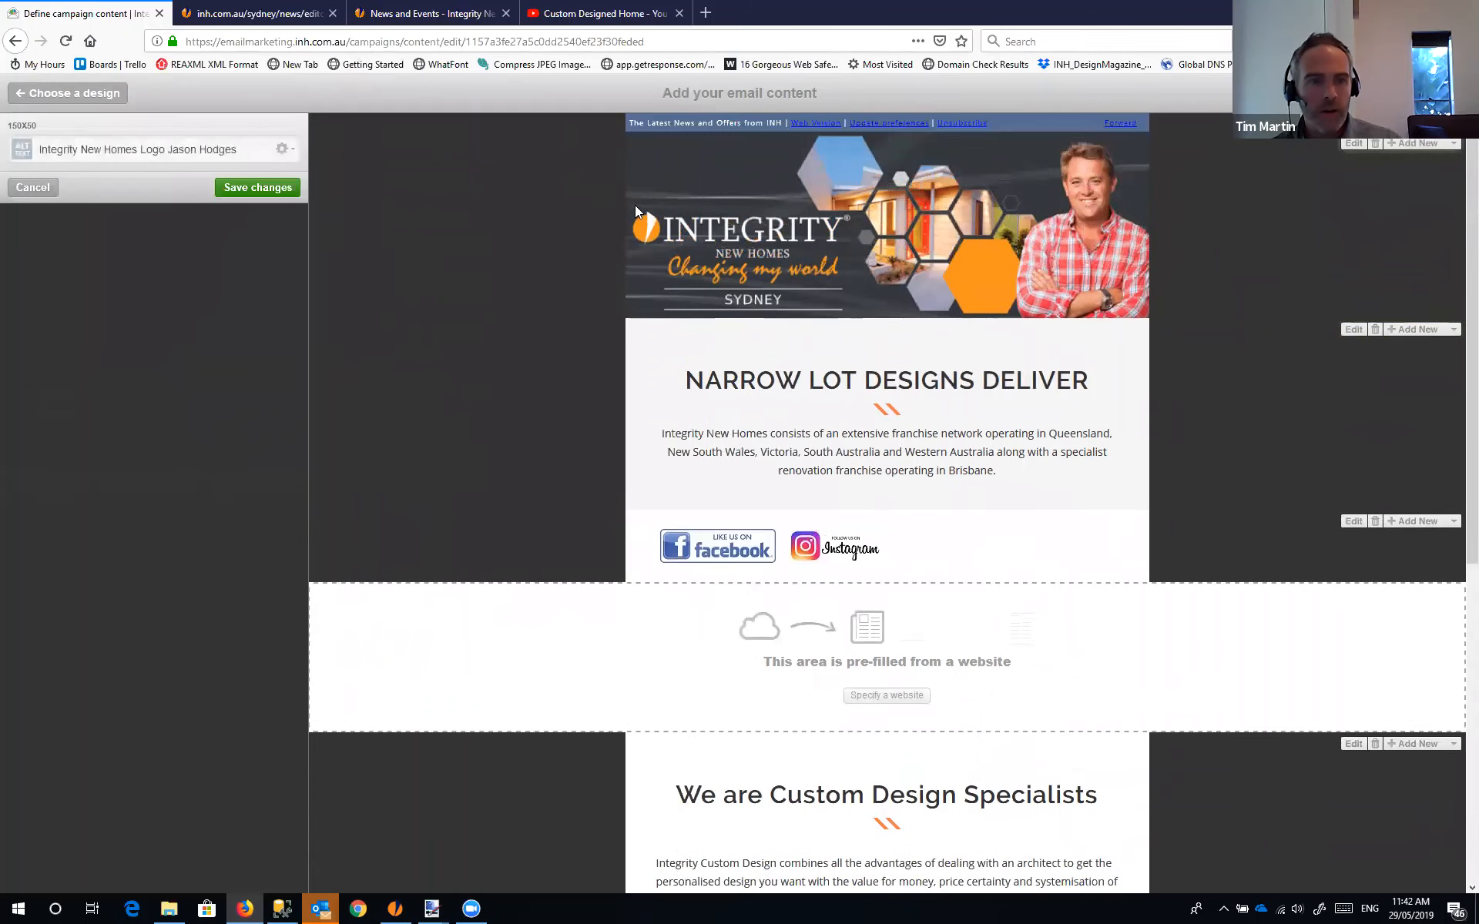
click(282, 149)
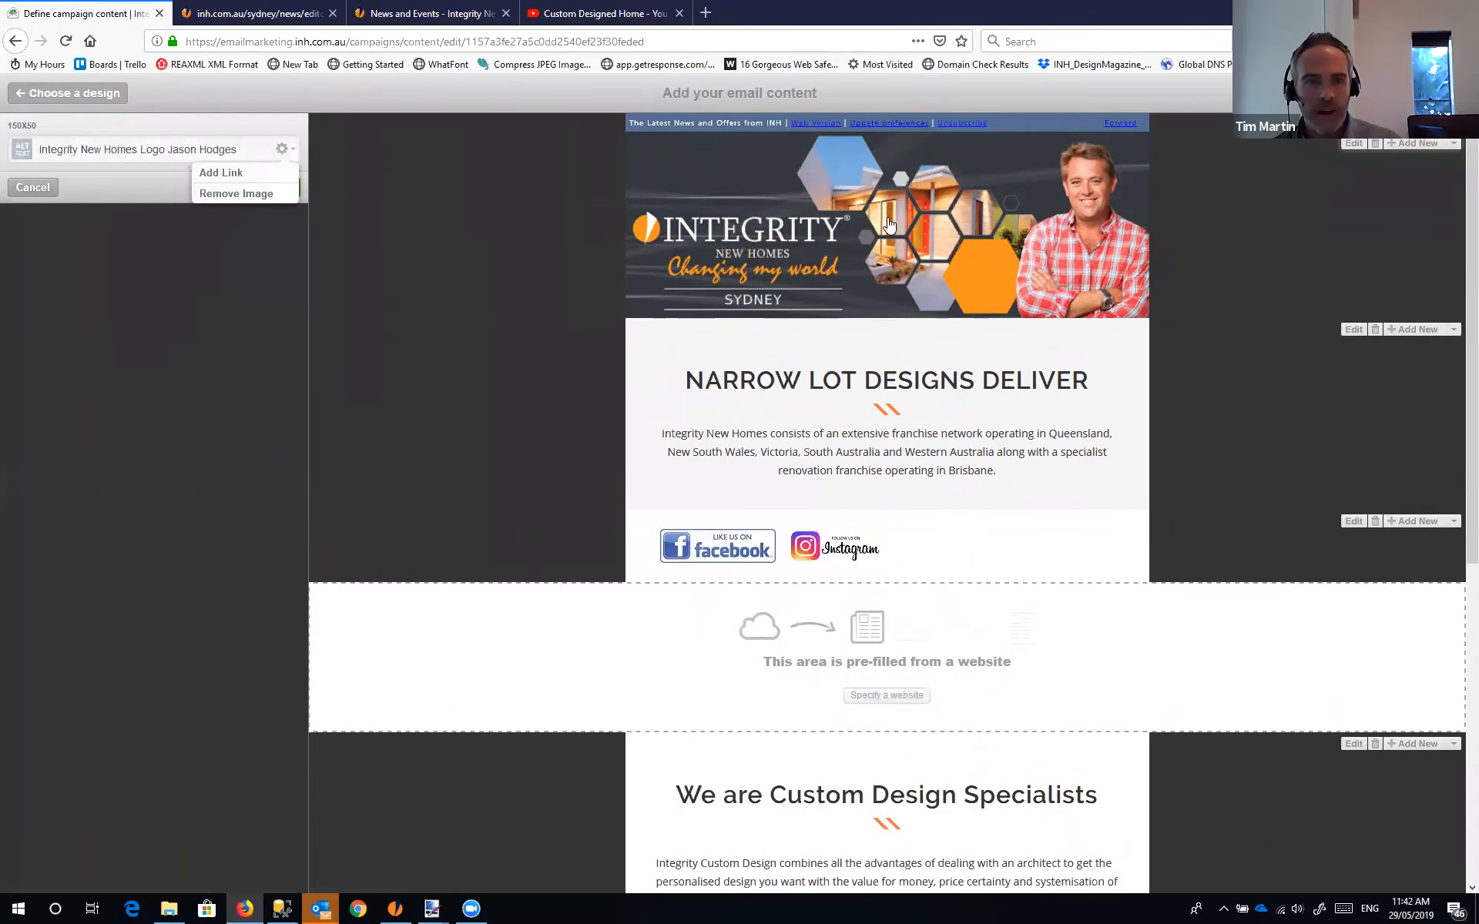
click(228, 174)
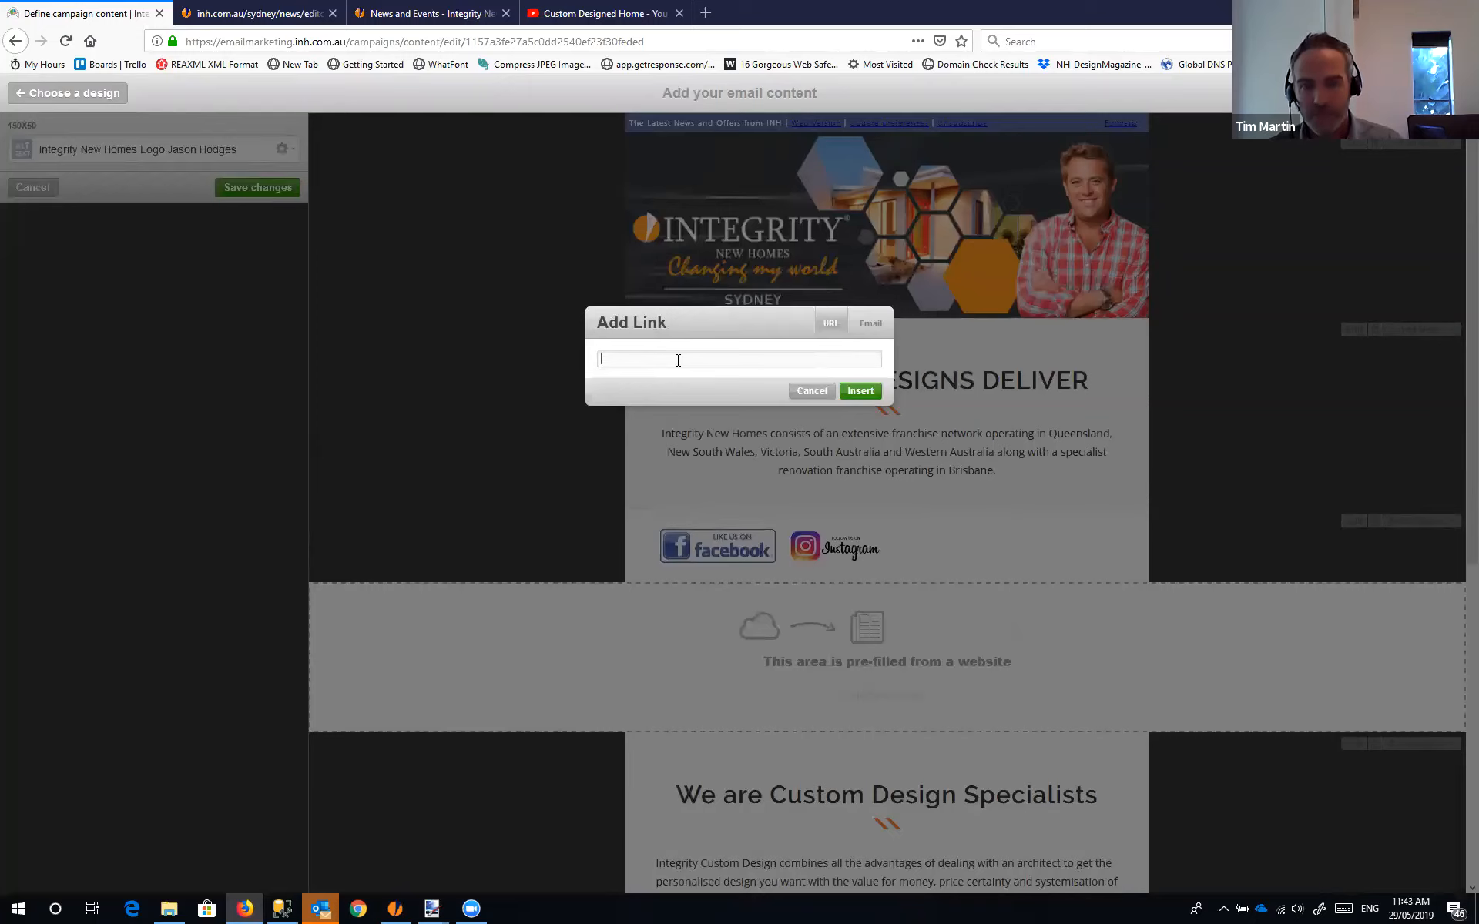
text(www.inh.com.au)
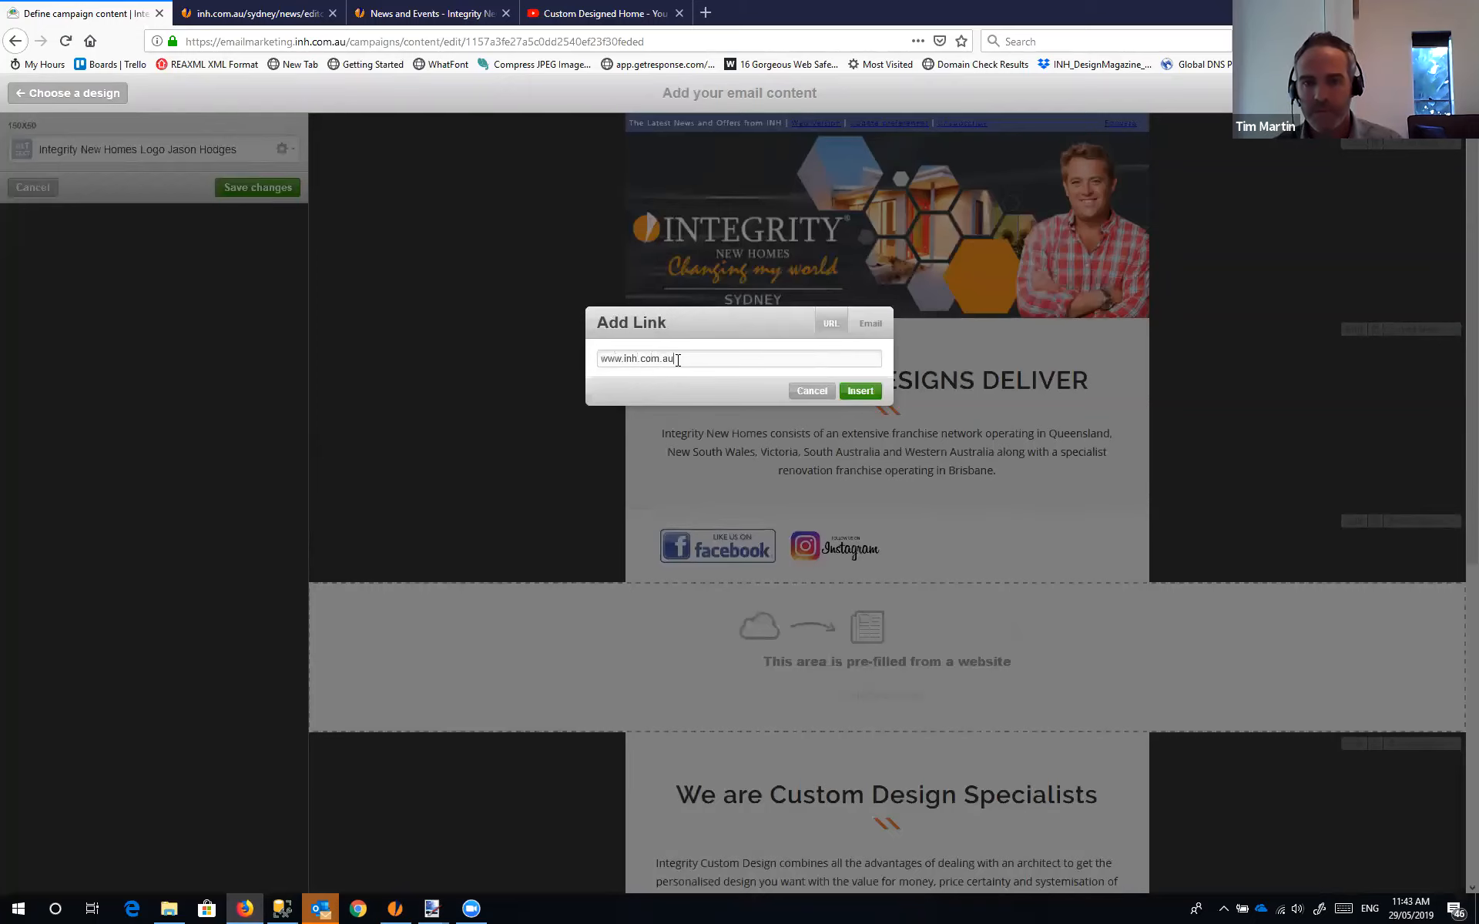
click(860, 391)
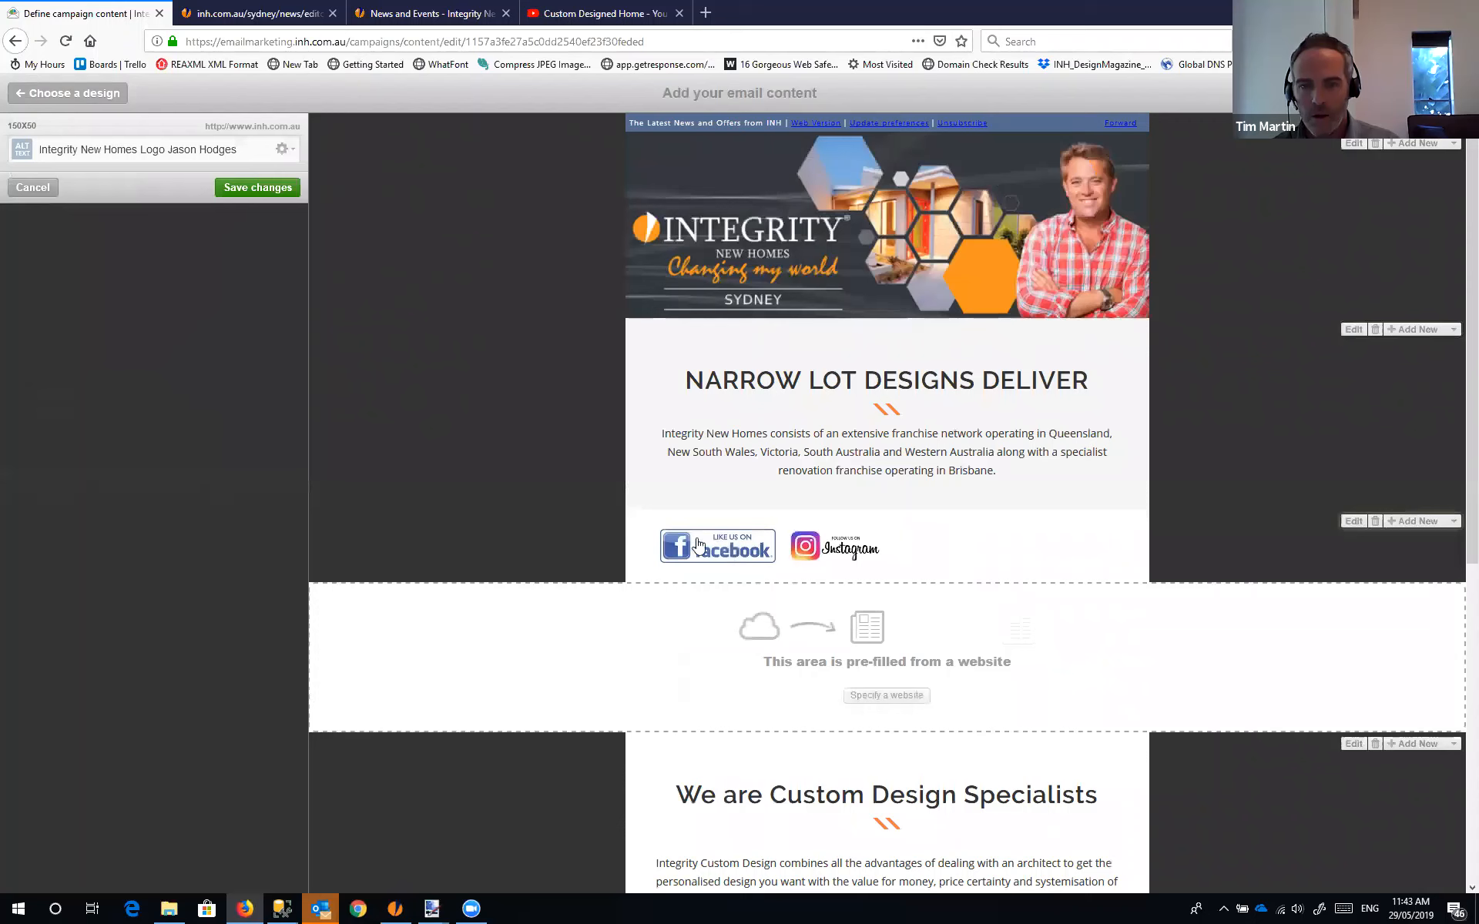
Step: Save the banner link and inspect the Facebook icon's link without changing it
click(264, 193)
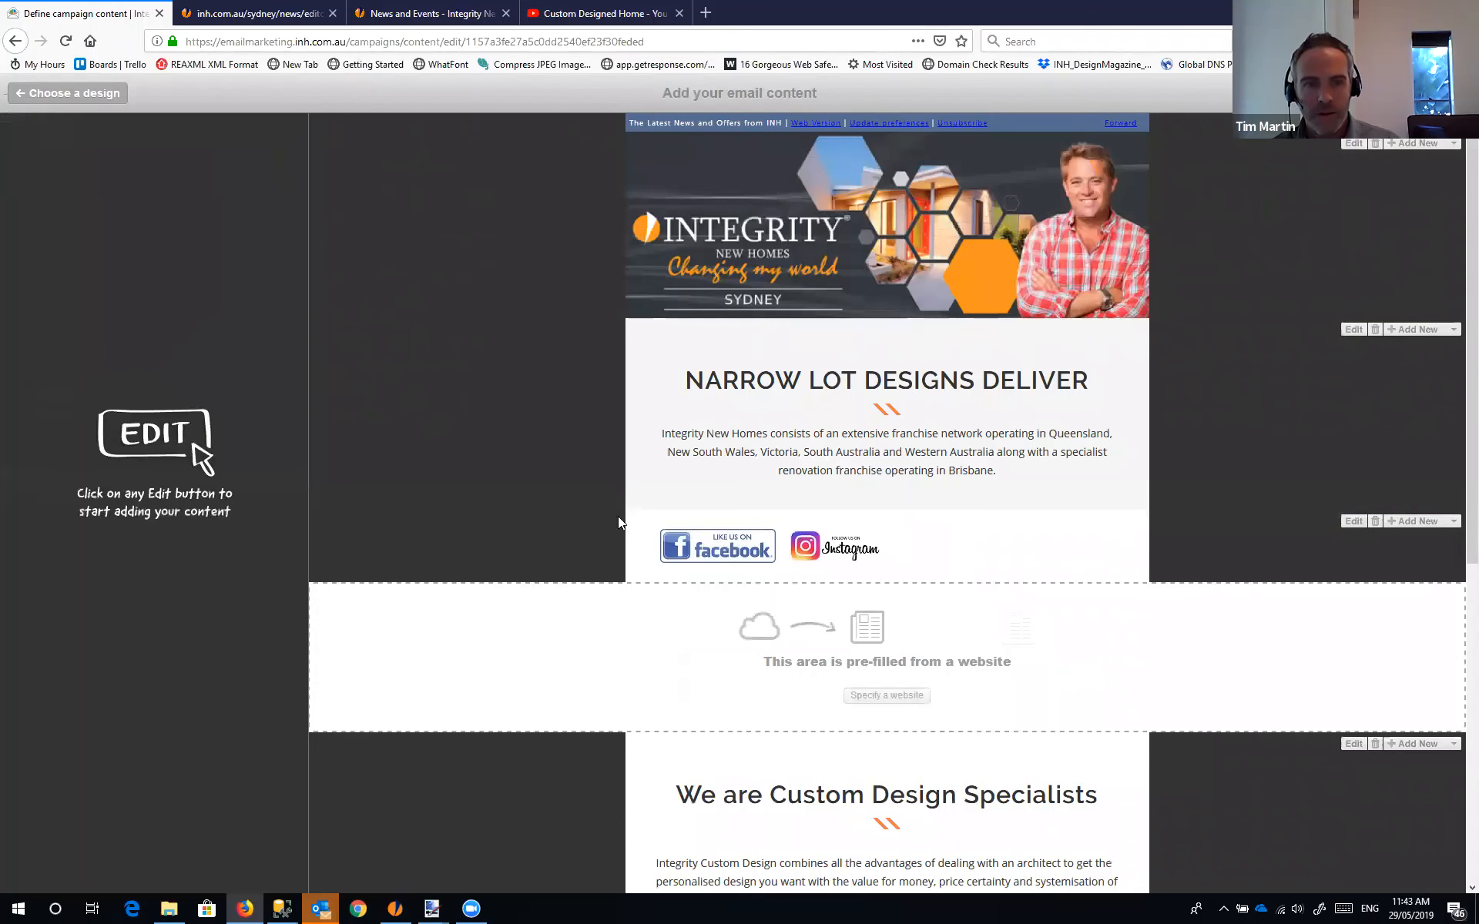
click(732, 553)
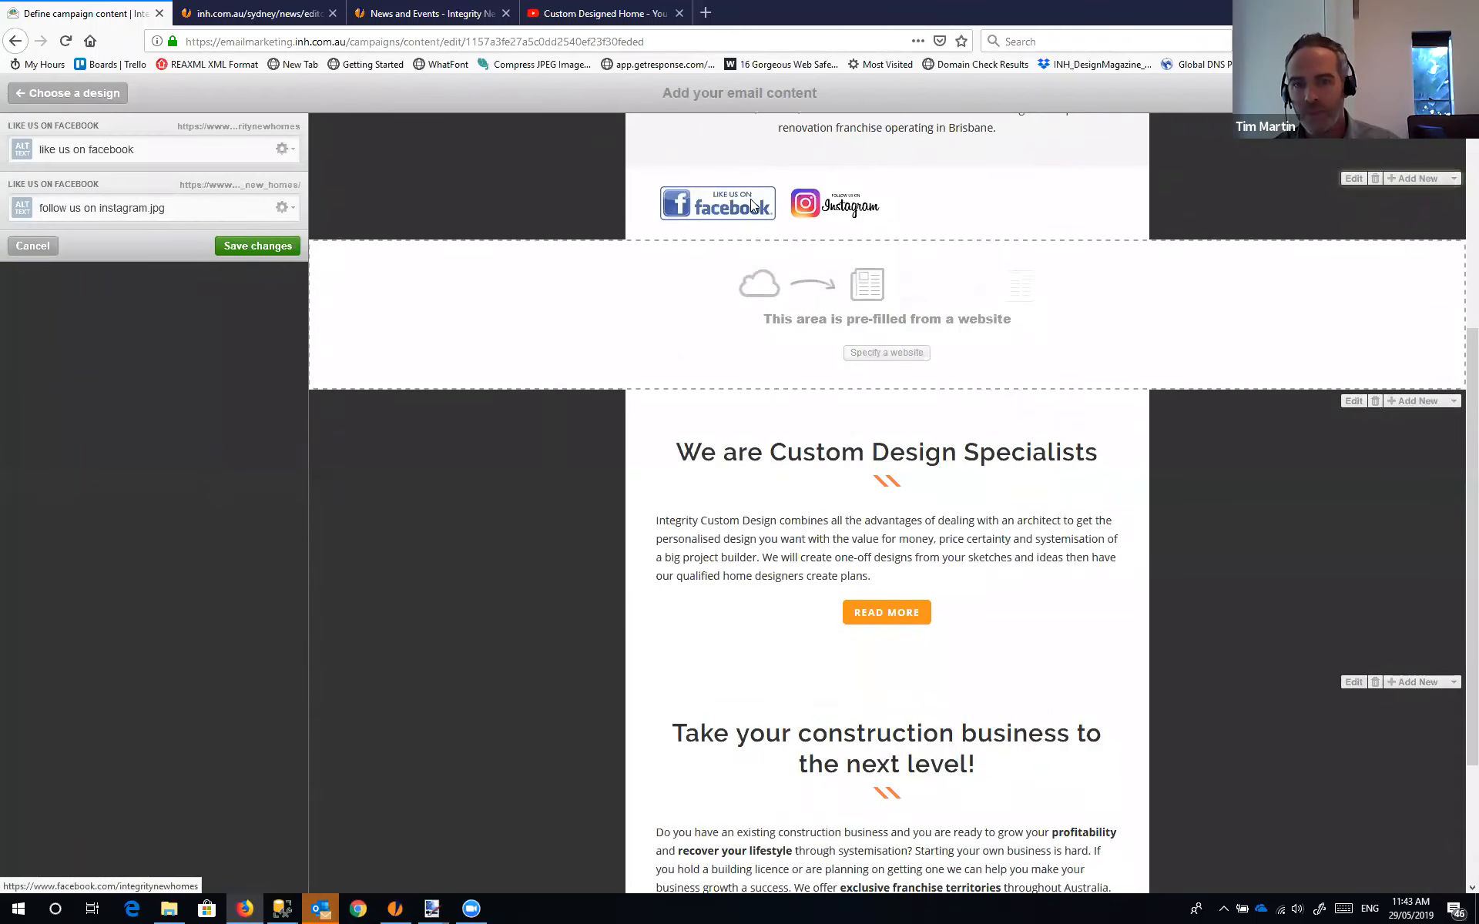
click(285, 150)
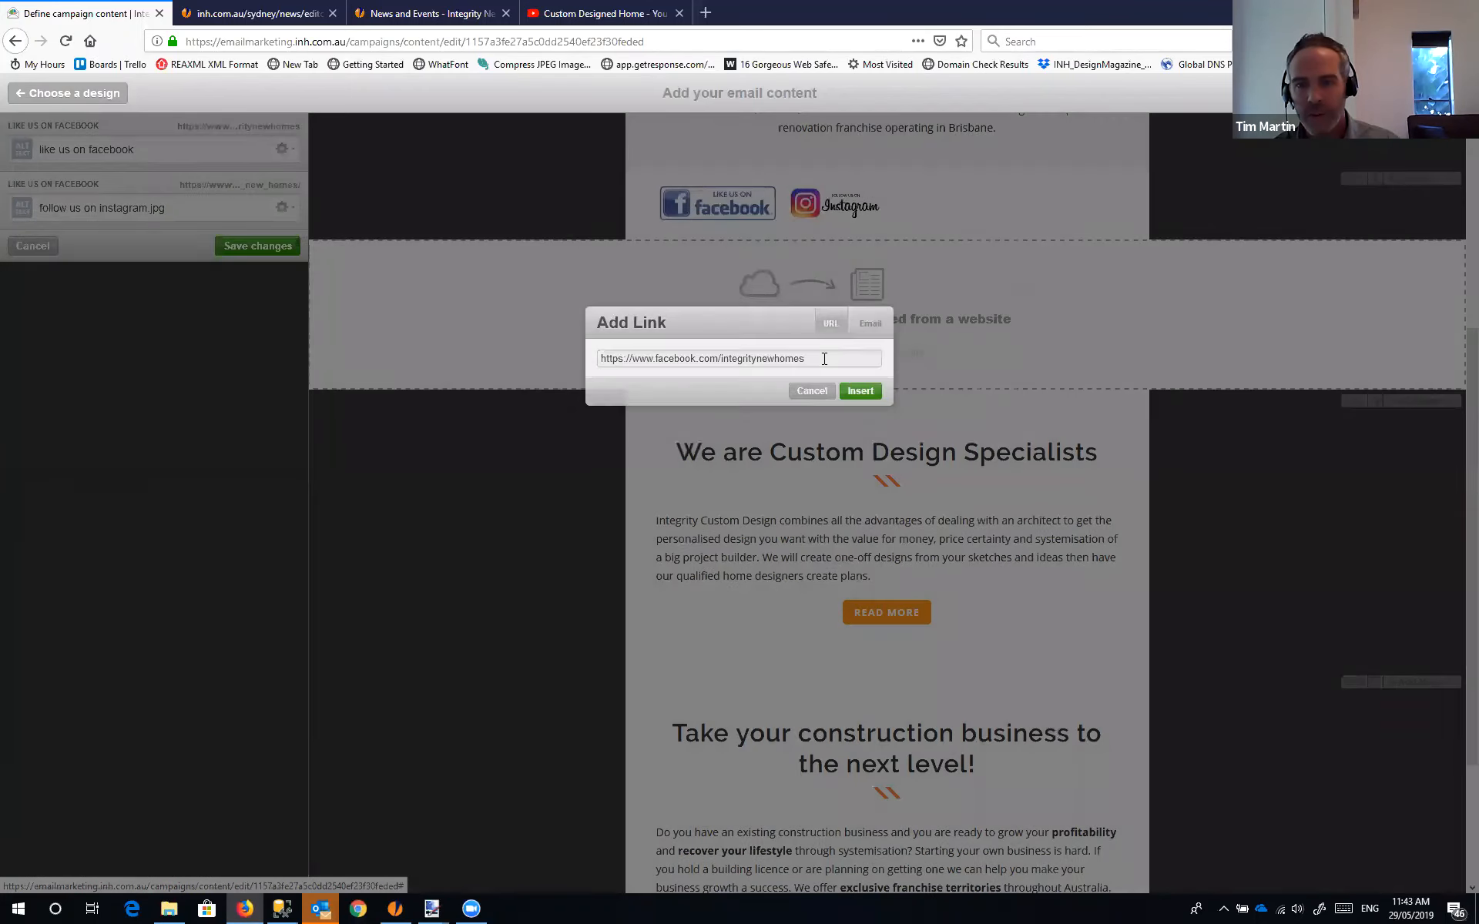
drag(817, 359, 590, 347)
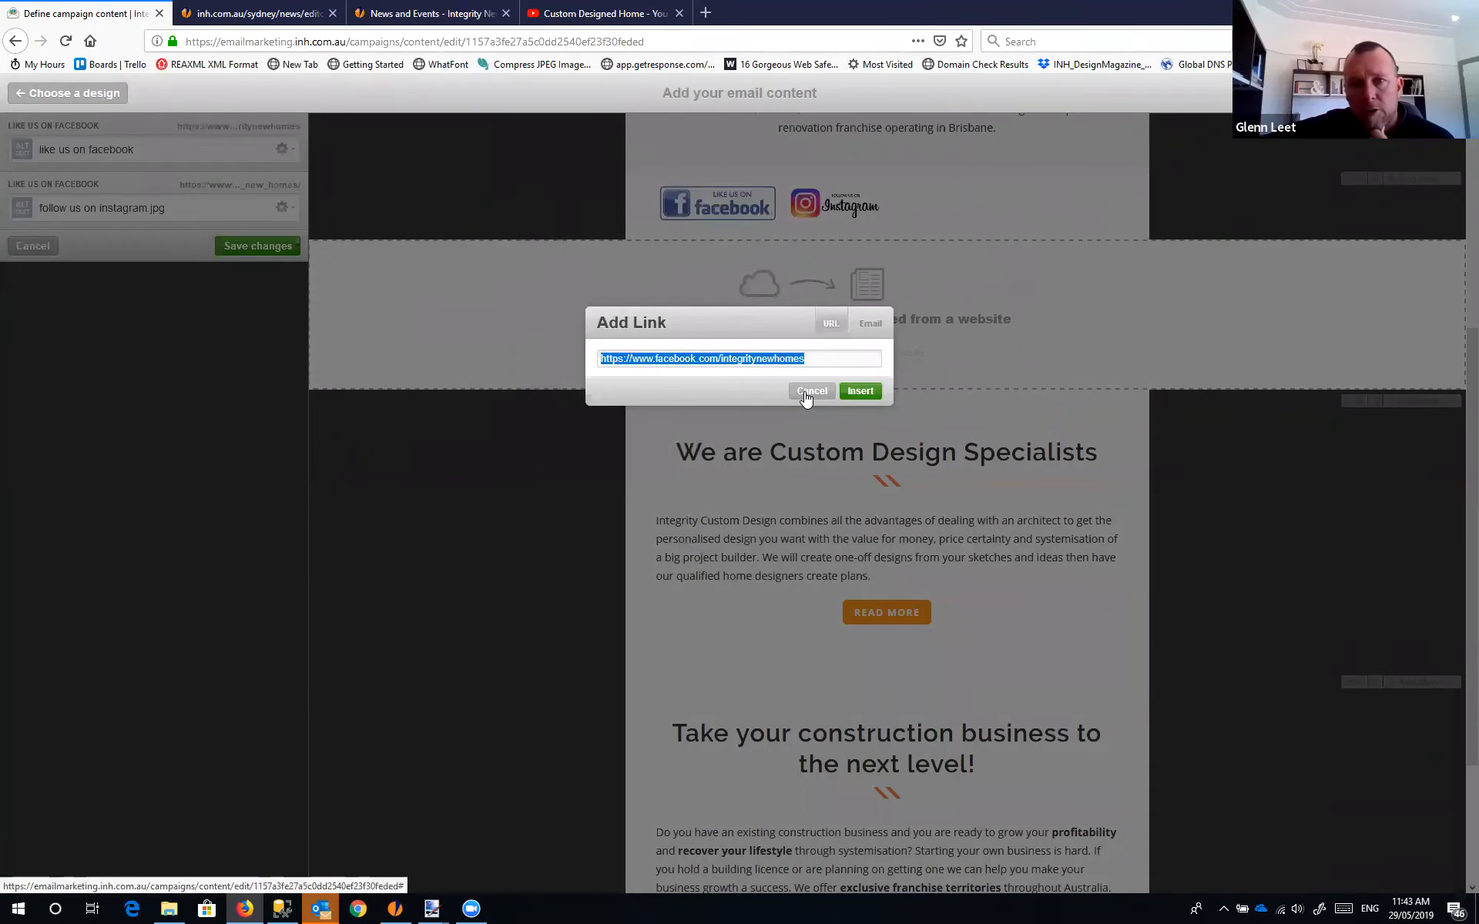
click(806, 394)
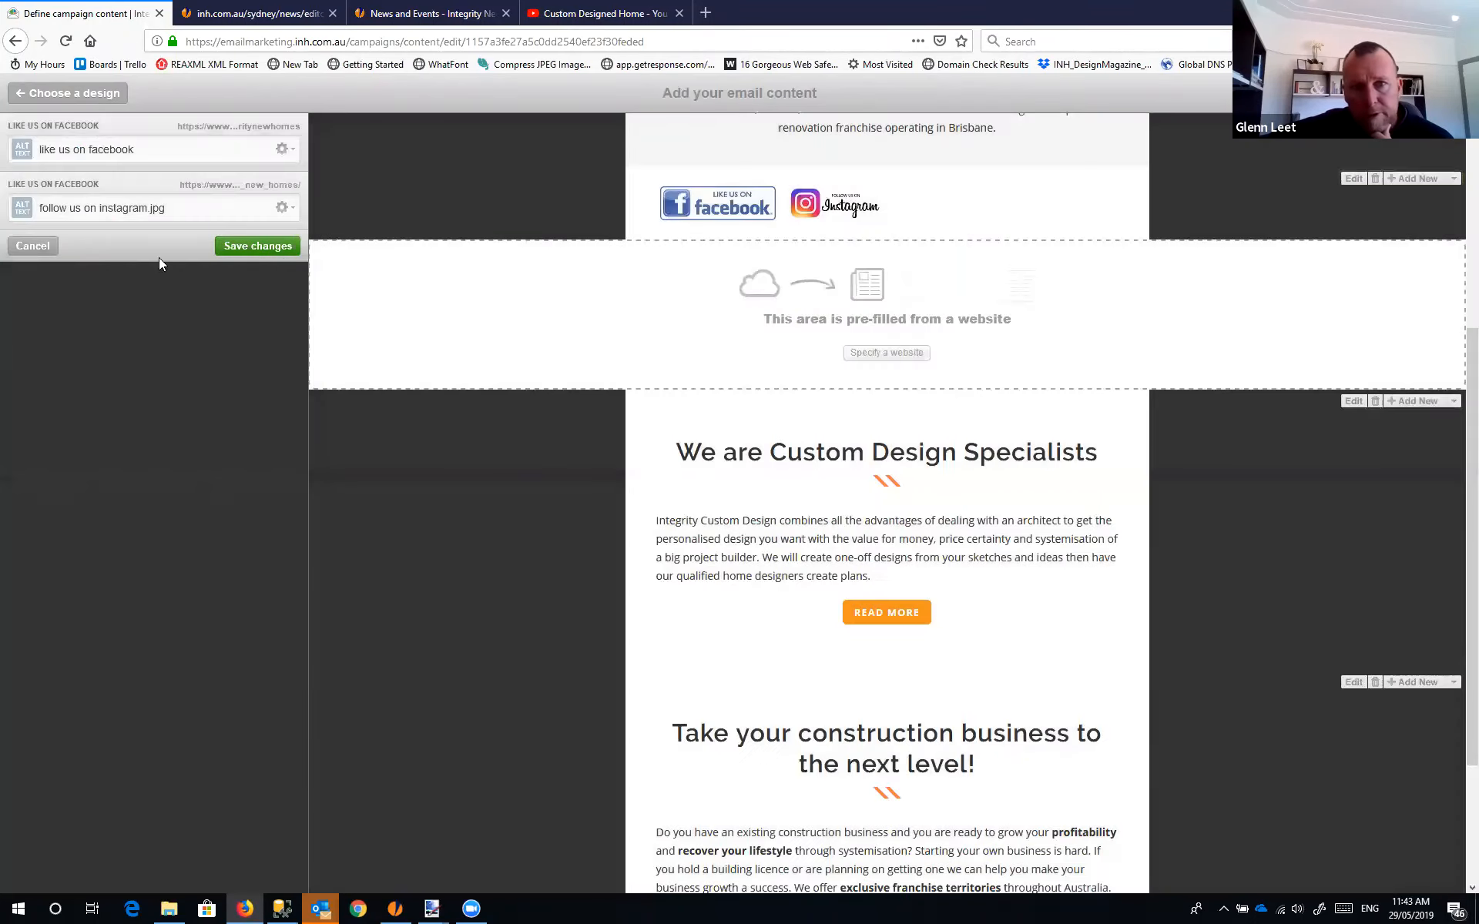
click(46, 247)
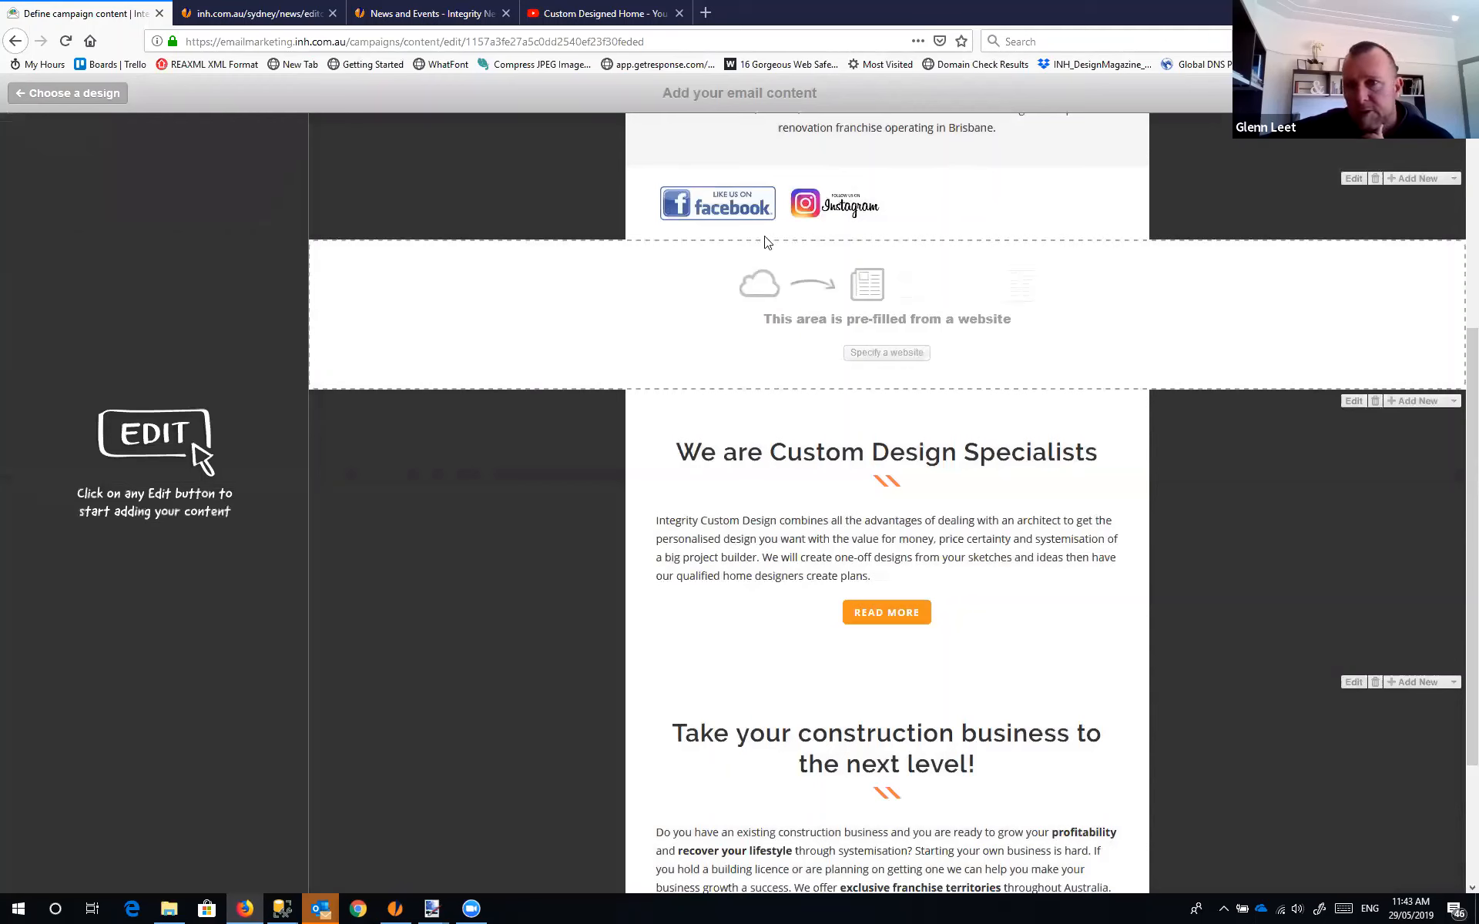
click(812, 201)
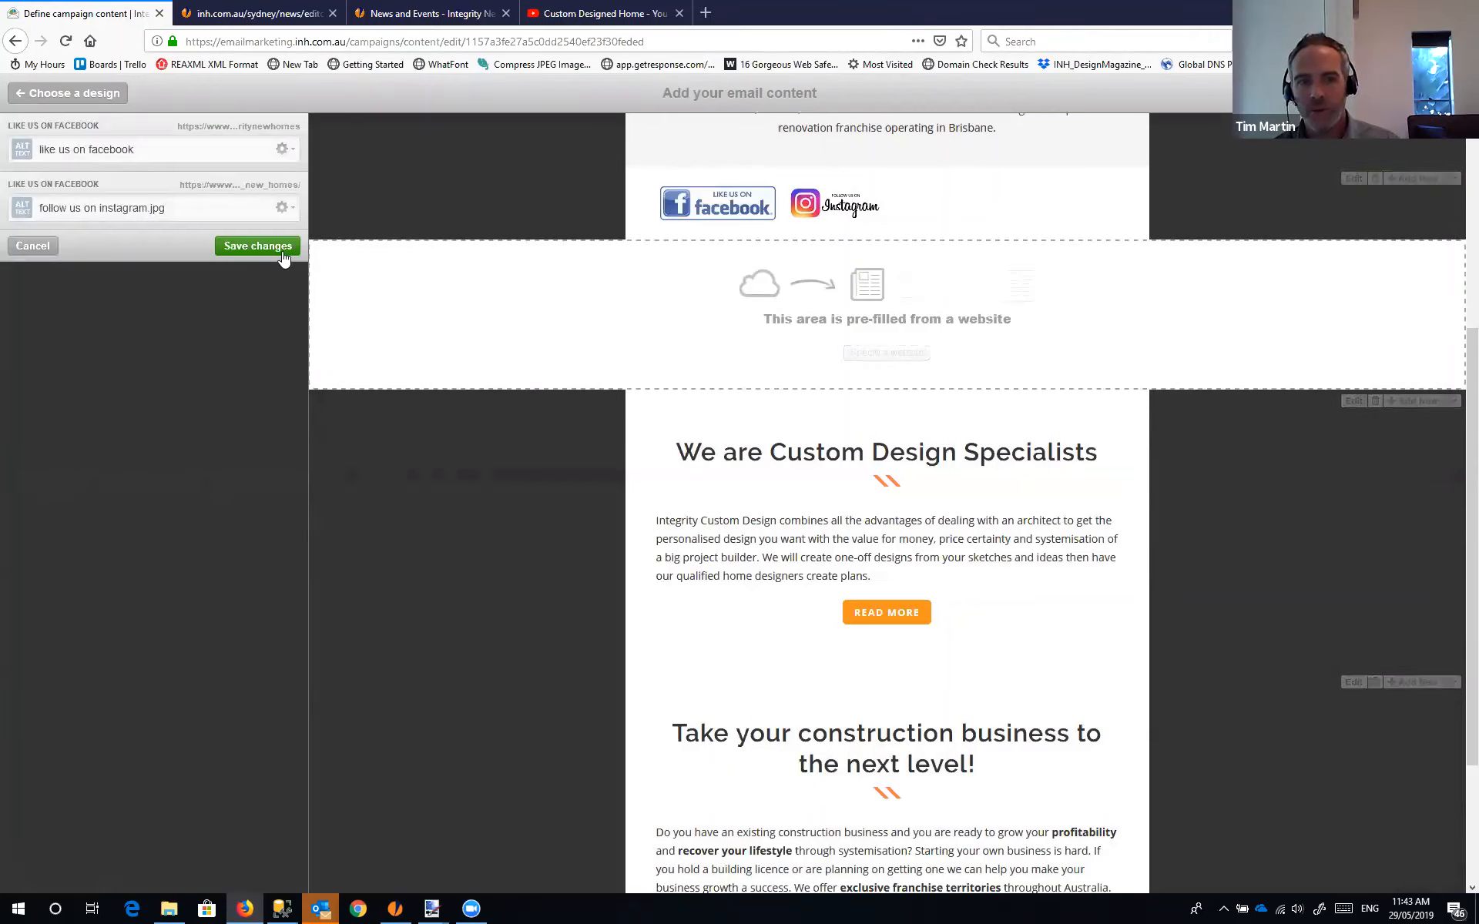
click(35, 246)
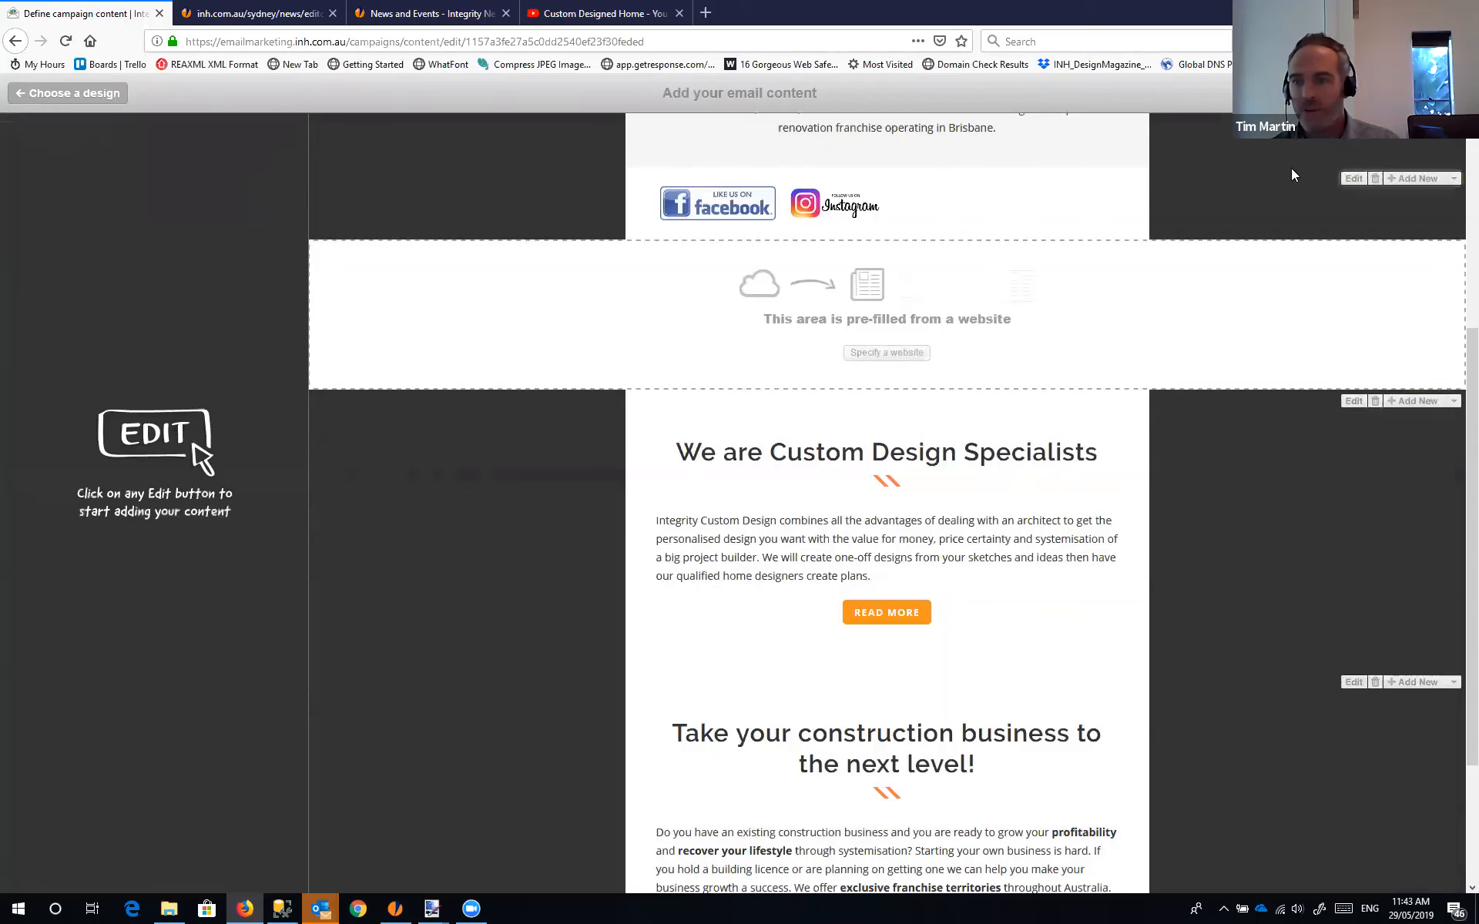
Step: Review the Instagram icon's link, then edit the We are Custom Design Specialists section
click(1355, 181)
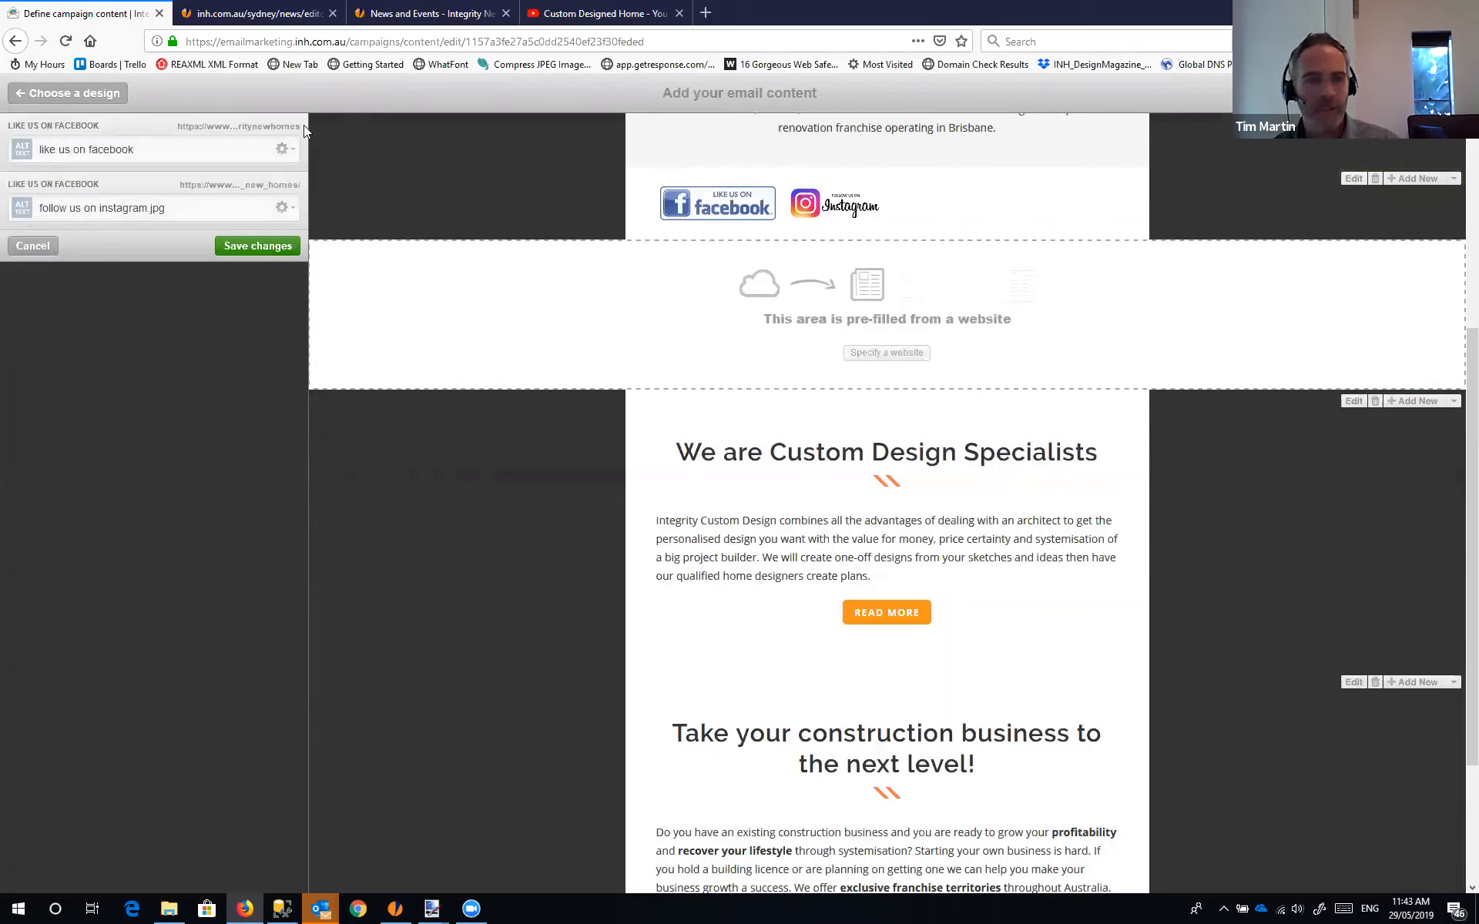
click(287, 212)
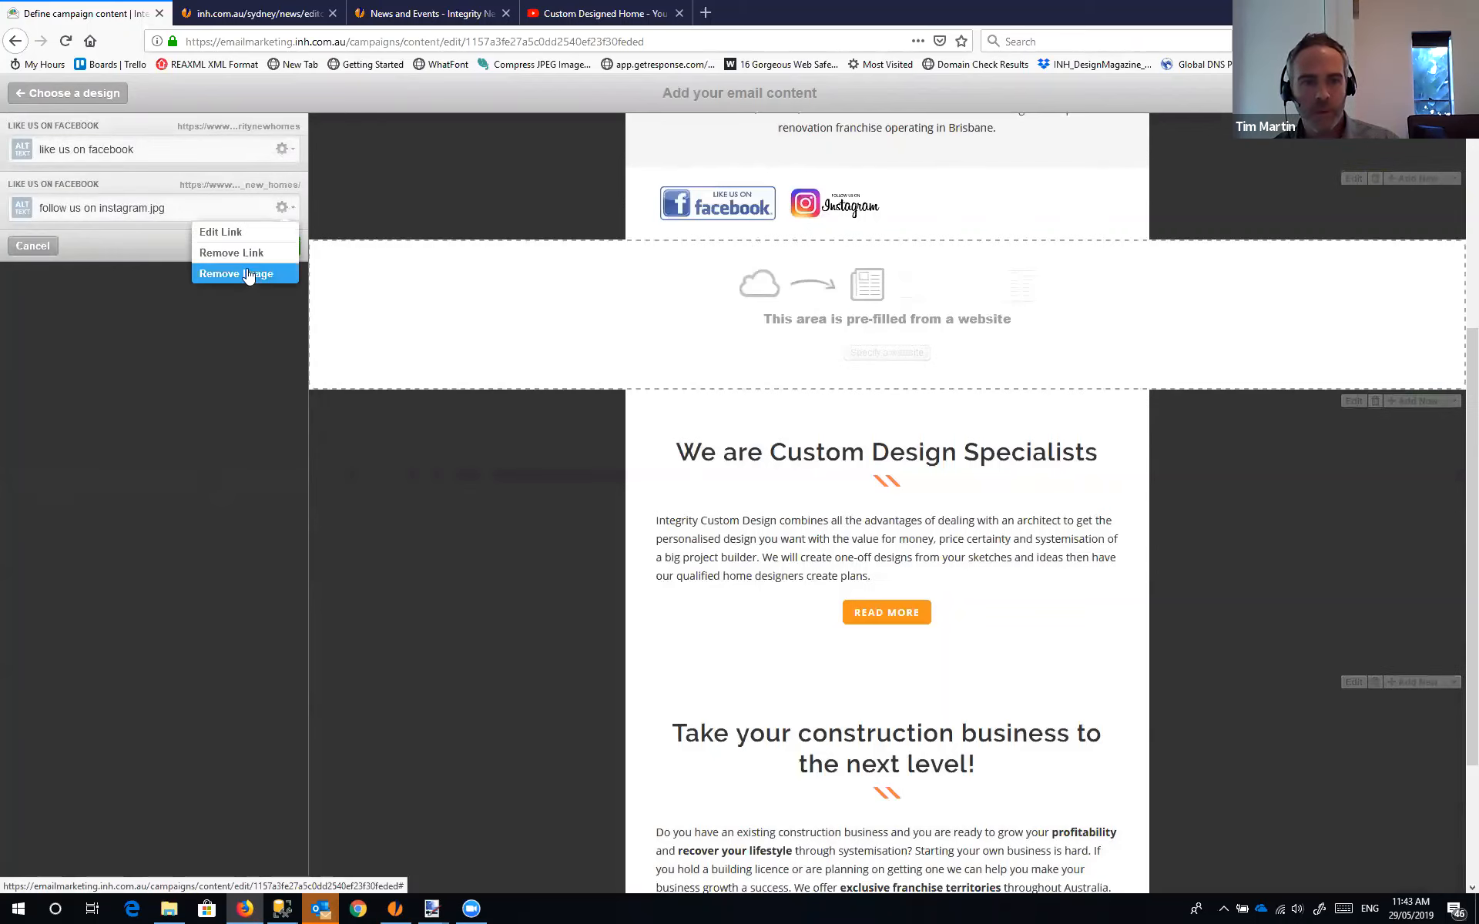
click(270, 231)
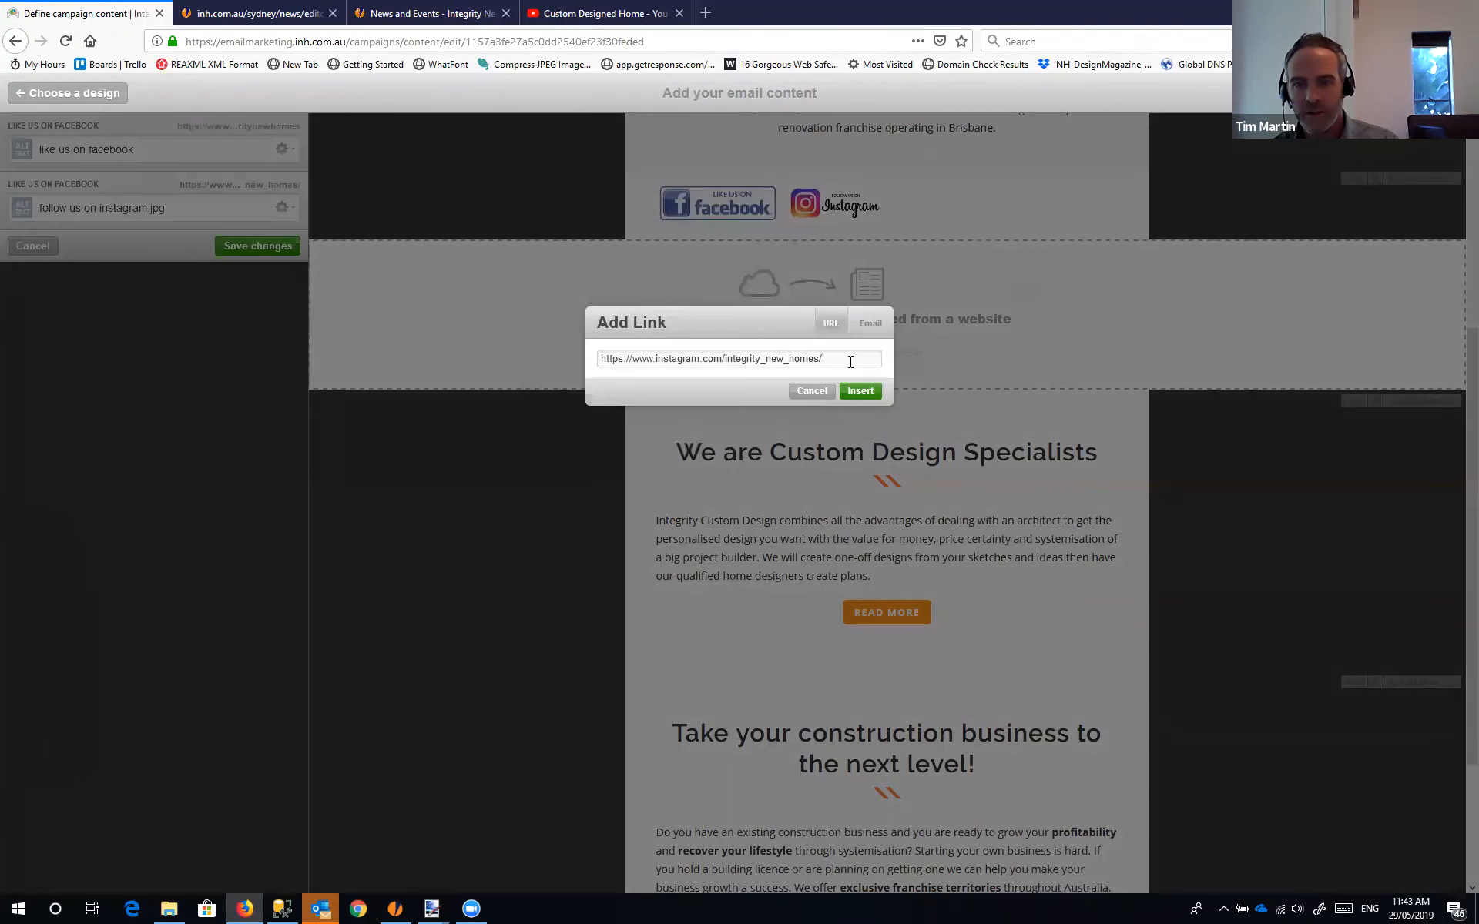
drag(821, 359, 568, 345)
click(844, 356)
click(811, 391)
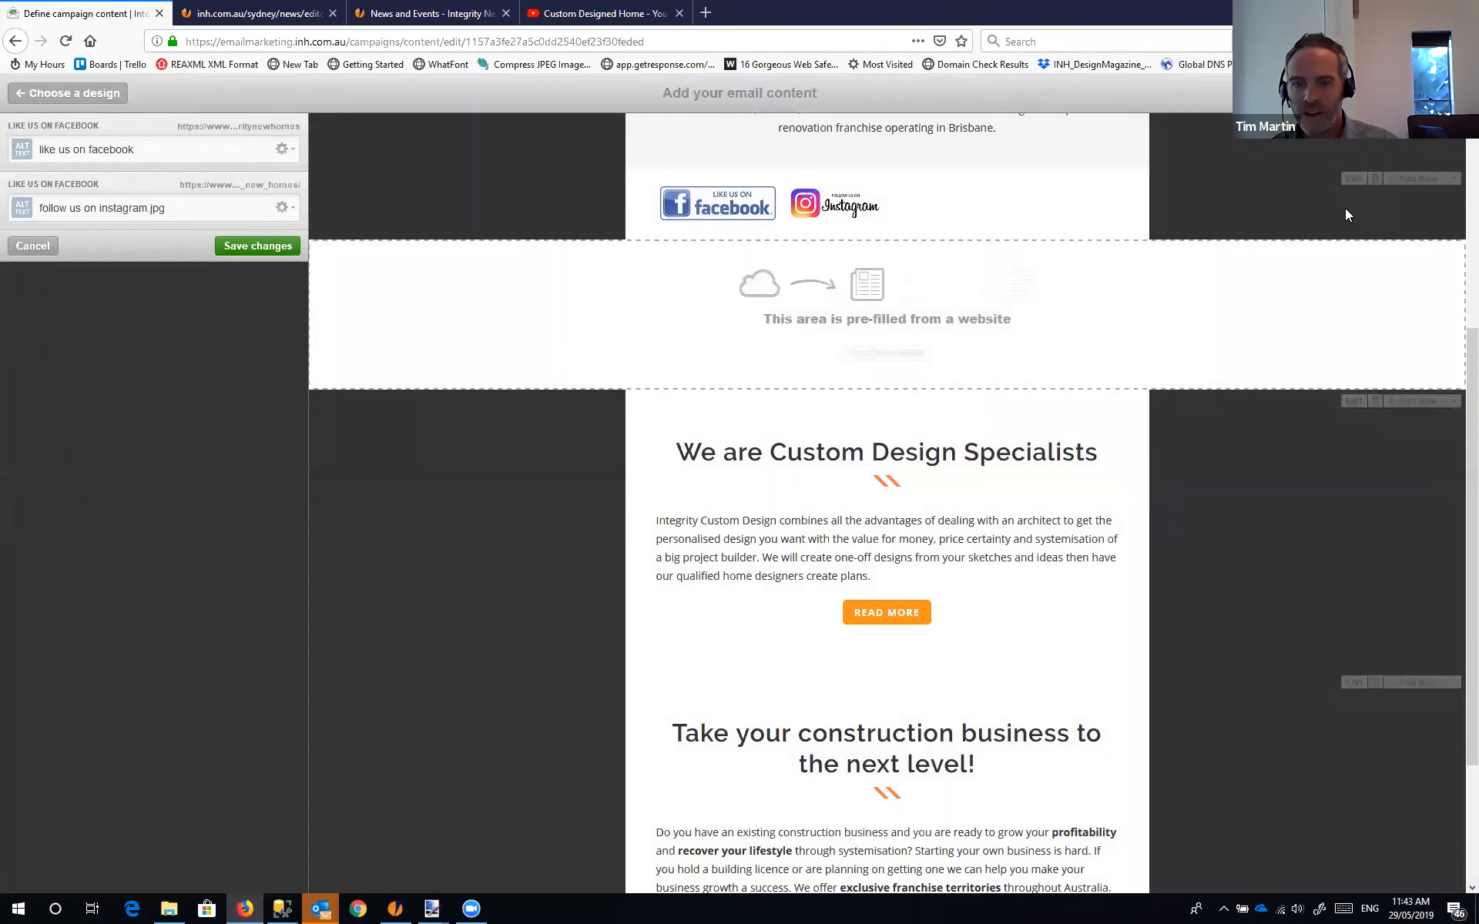
drag(676, 453, 1275, 471)
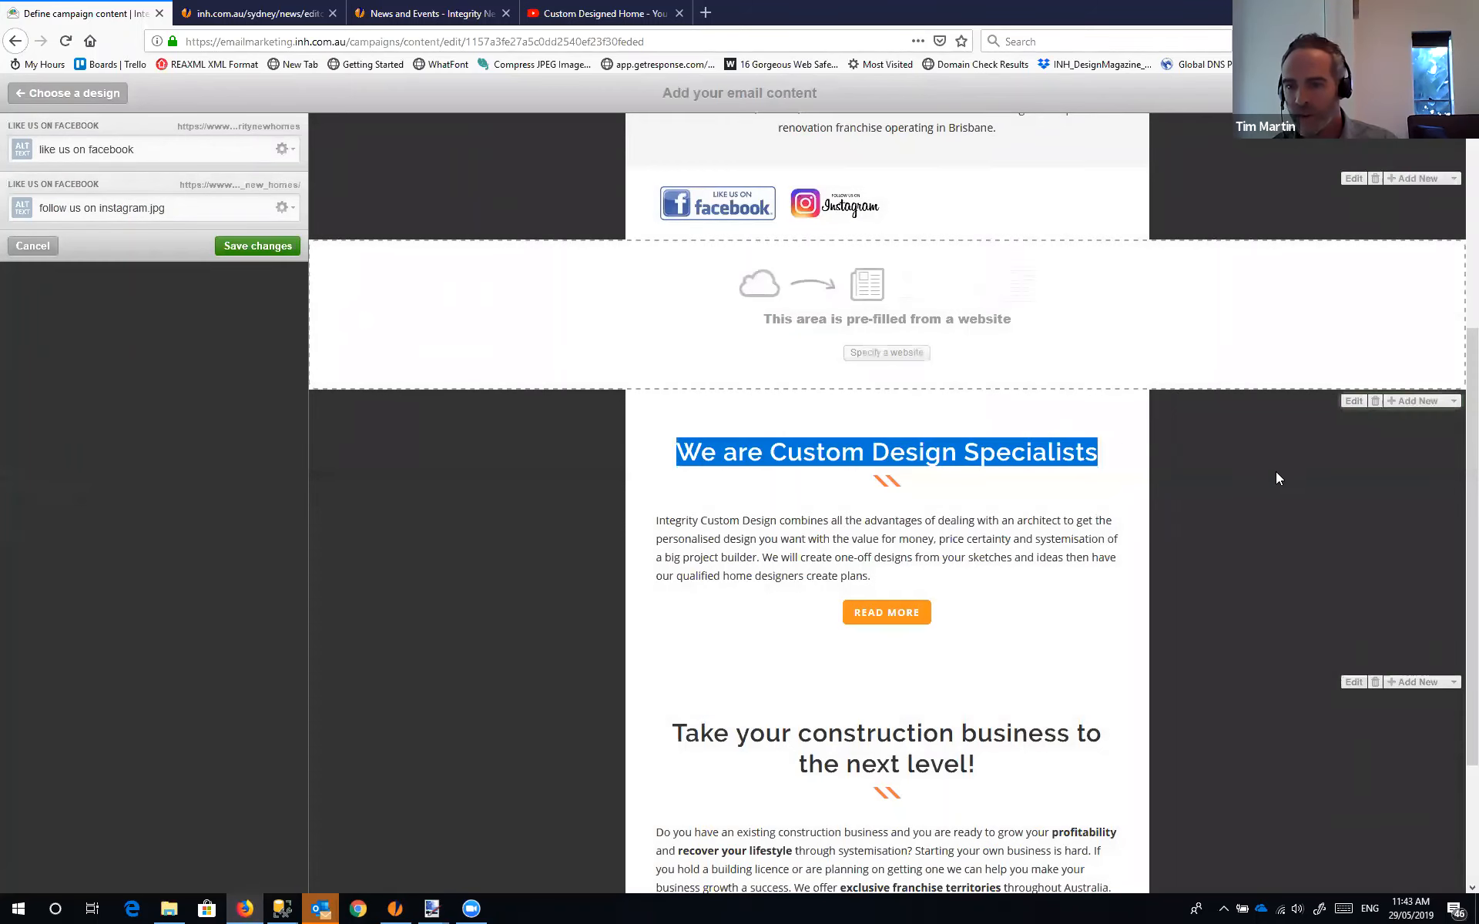
click(1351, 400)
Step: Highlight the section's heading and paragraph text, then deselect it
drag(162, 155, 15, 156)
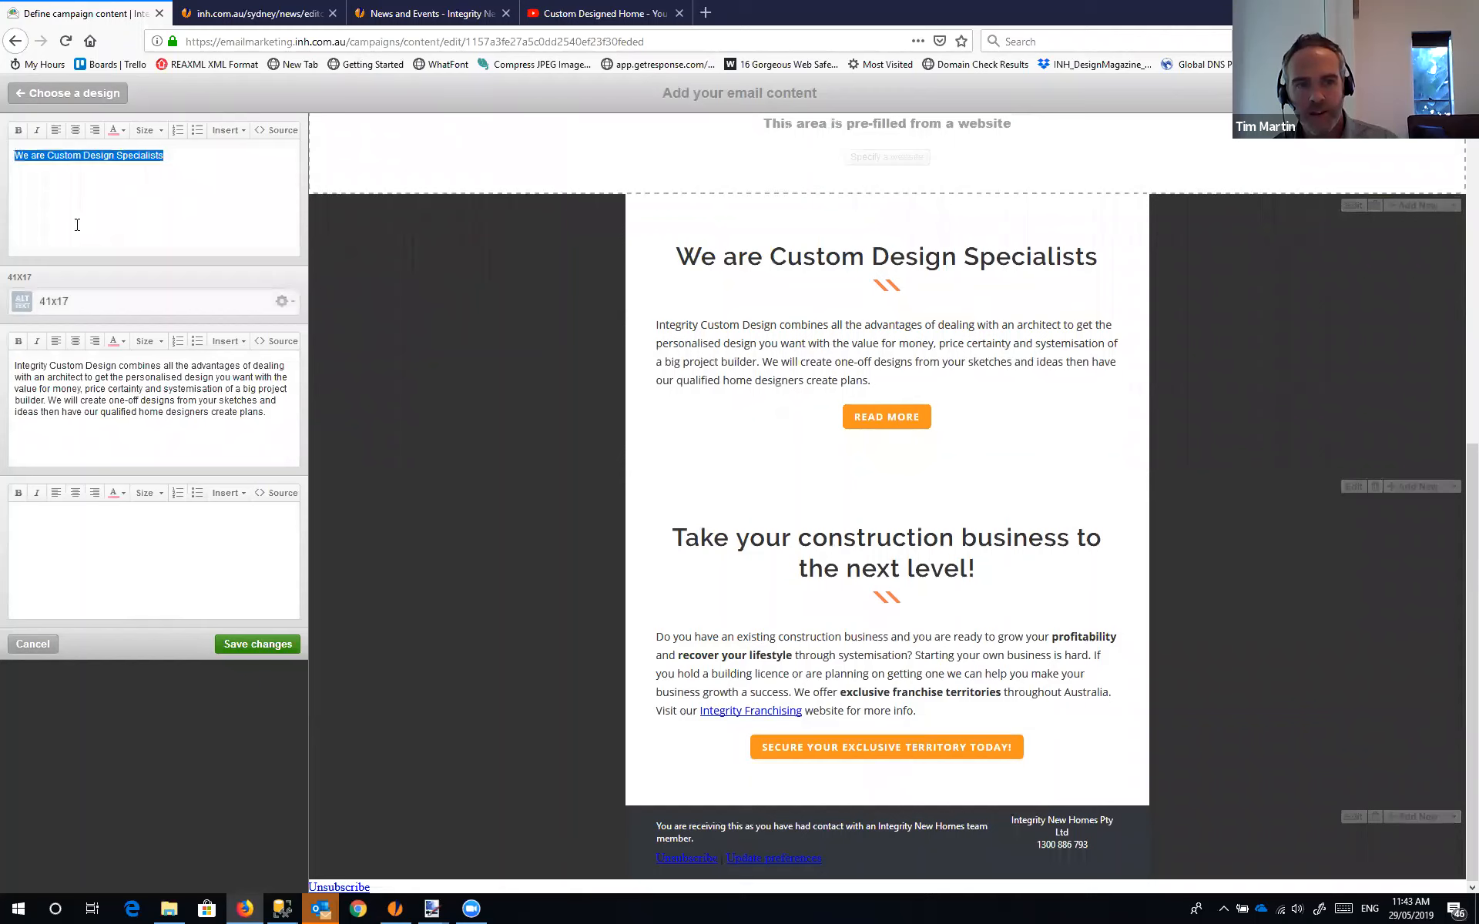
drag(278, 416, 15, 365)
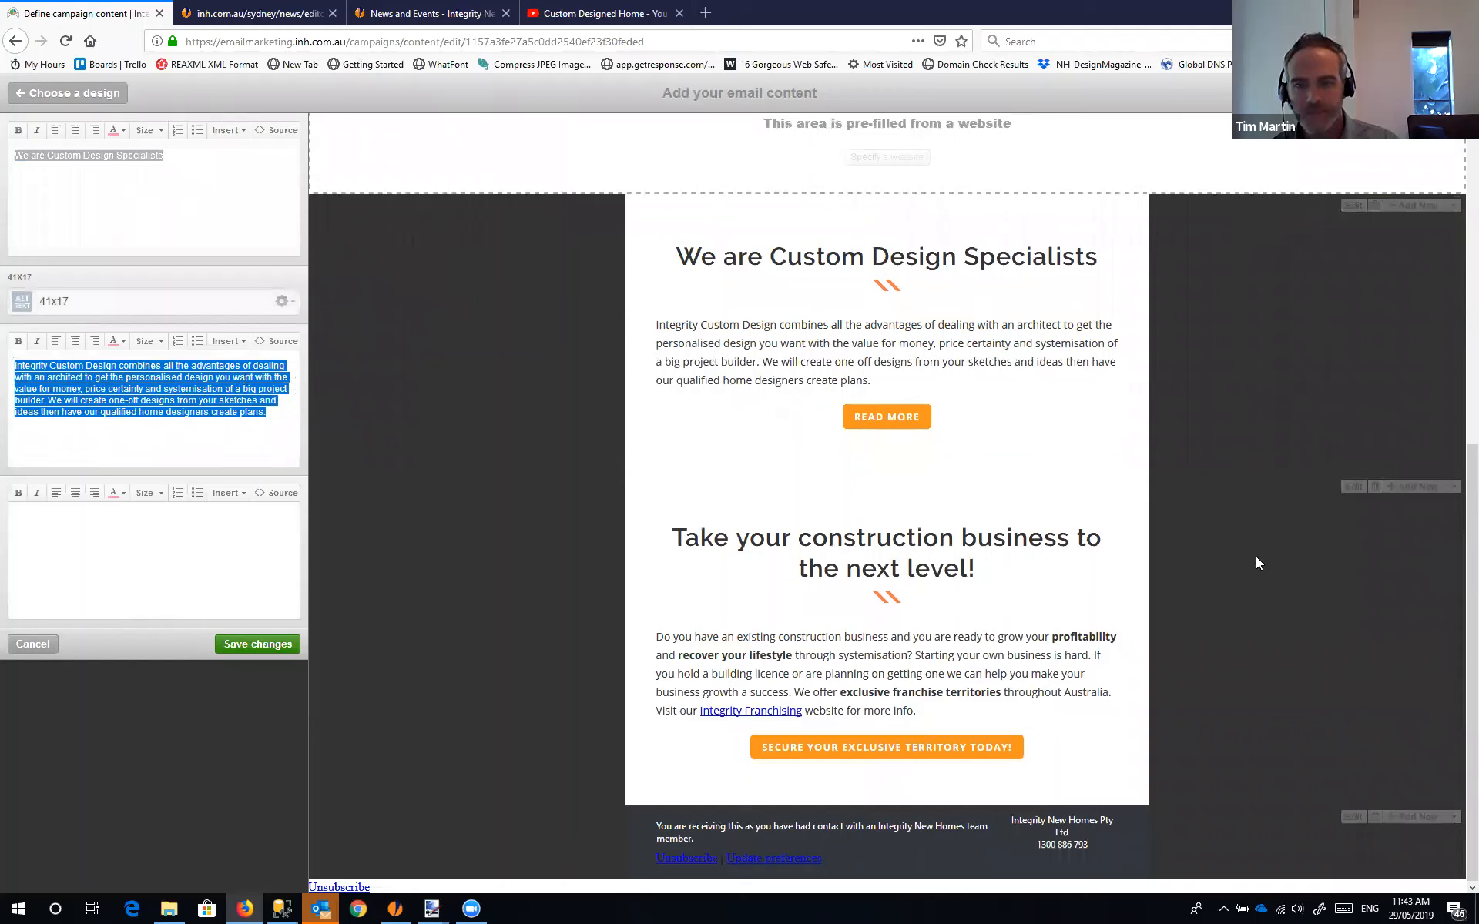
click(1409, 392)
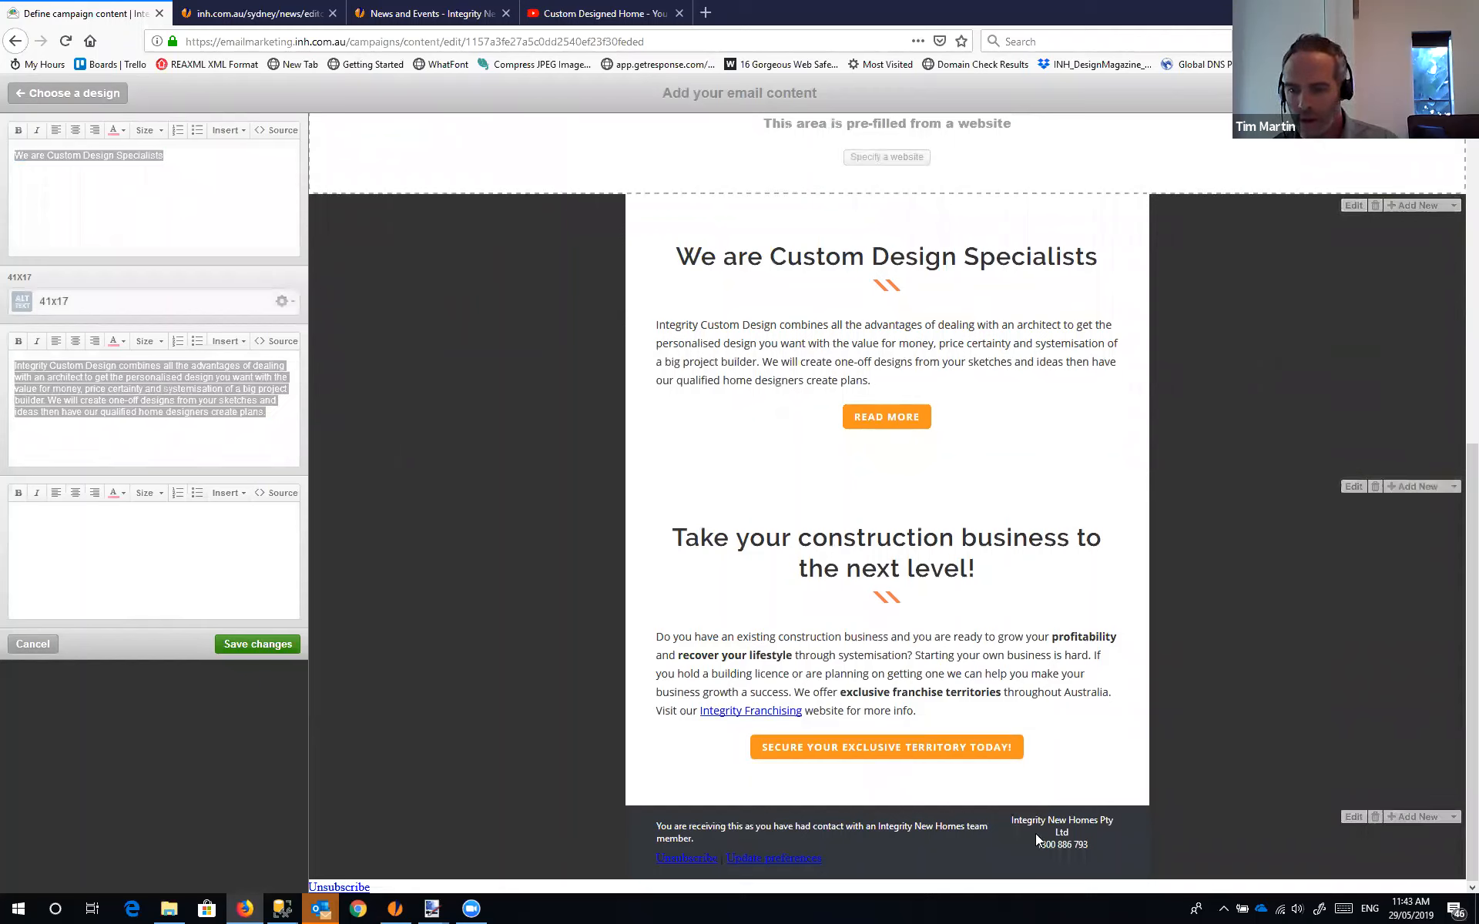
Step: Replace 'Pty Ltd' with 'Sydney' in the footer's company line and save the footer
click(1353, 816)
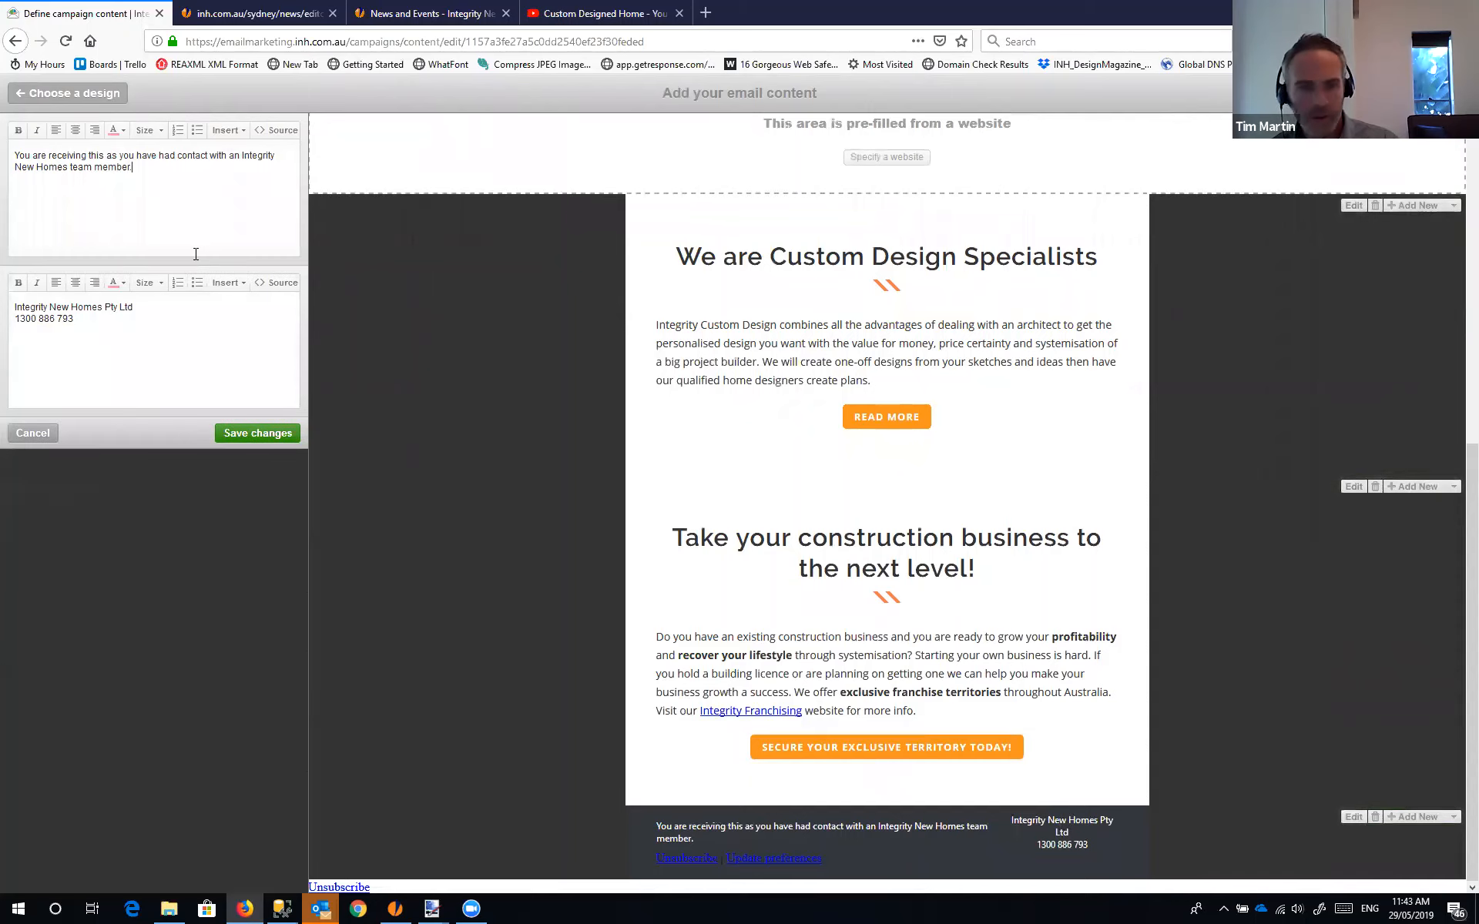
drag(138, 307, 104, 308)
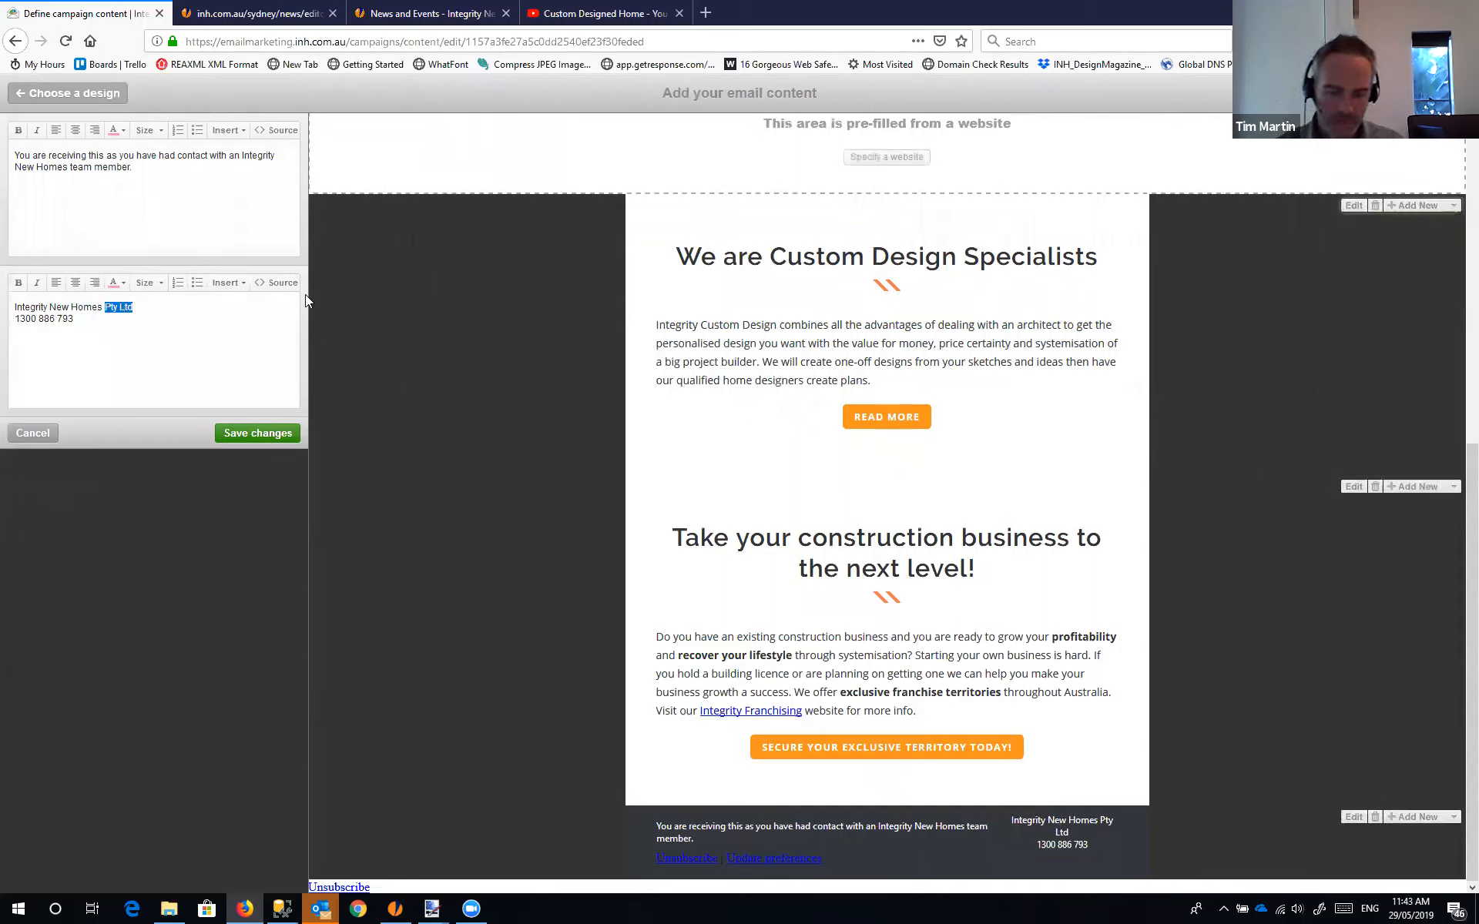
text(Sydney)
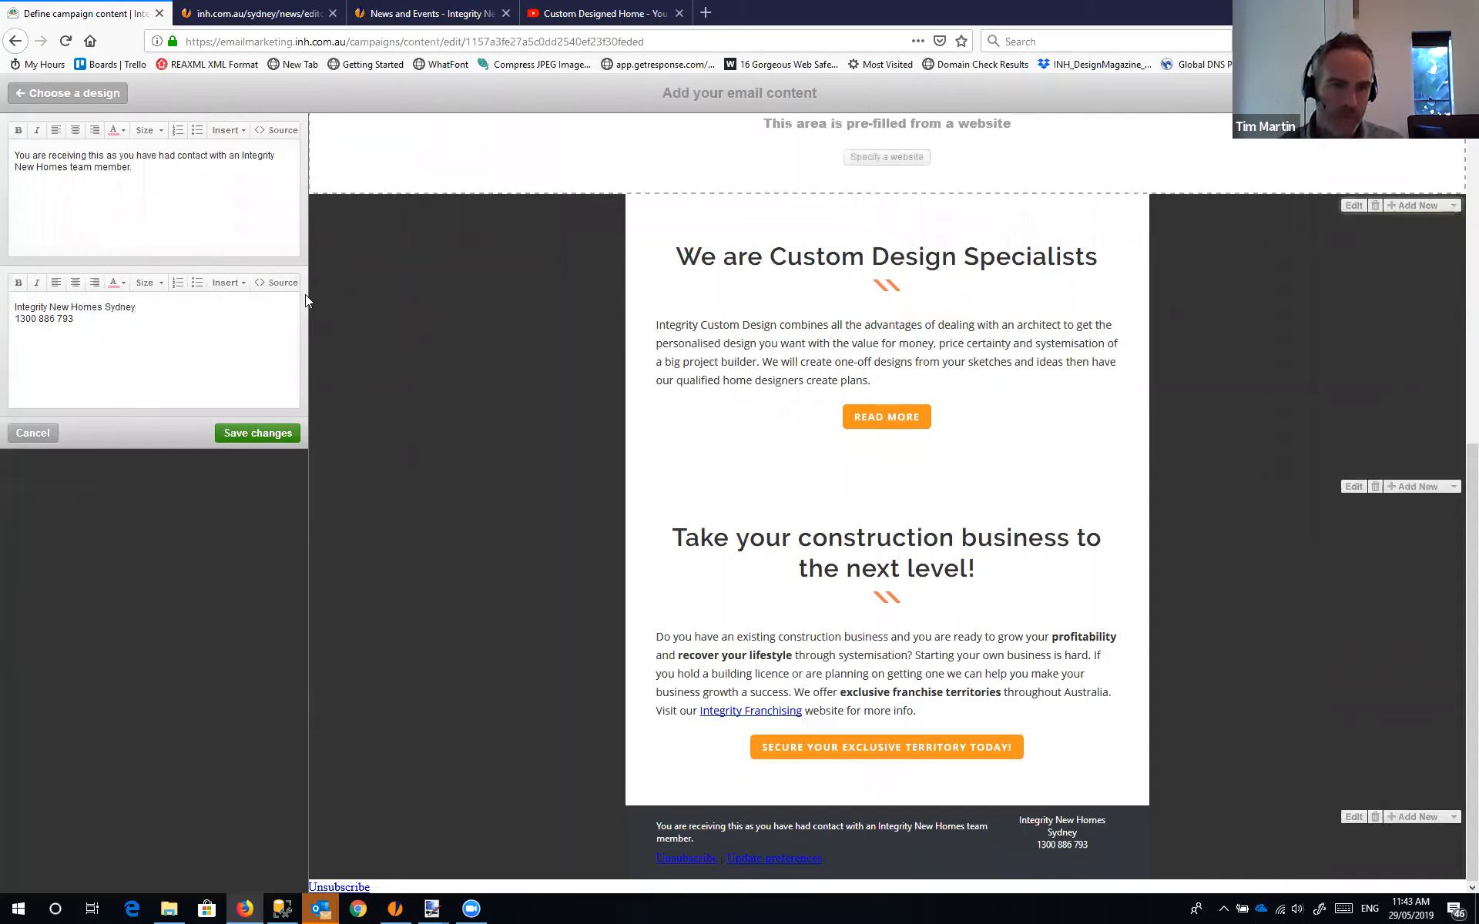
click(258, 434)
scroll(1217, 520, up, 3)
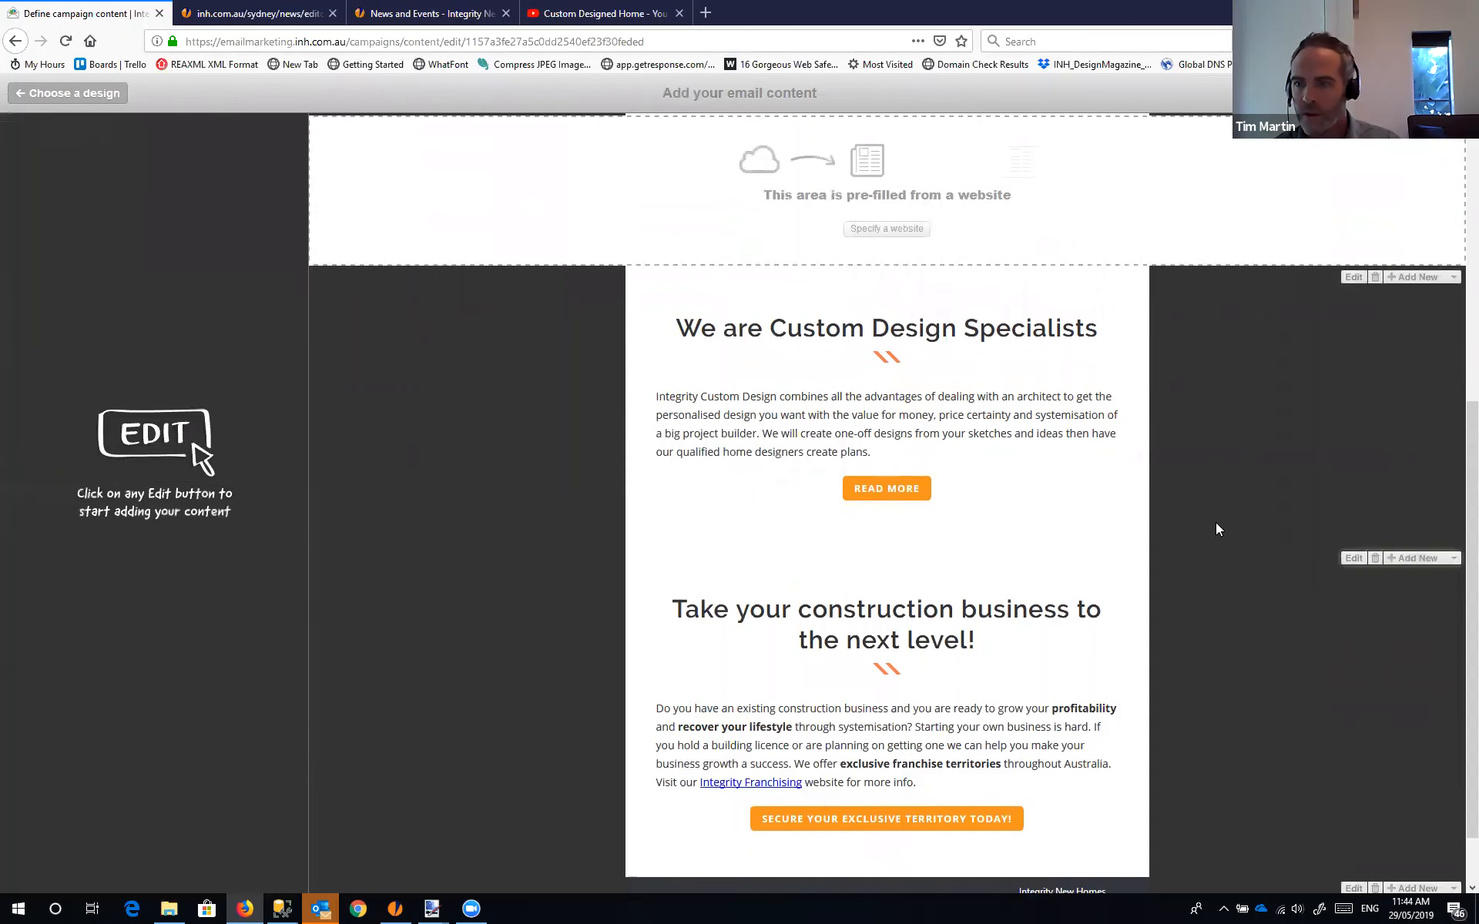
scroll(1216, 539, up, 3)
scroll(1199, 548, down, 3)
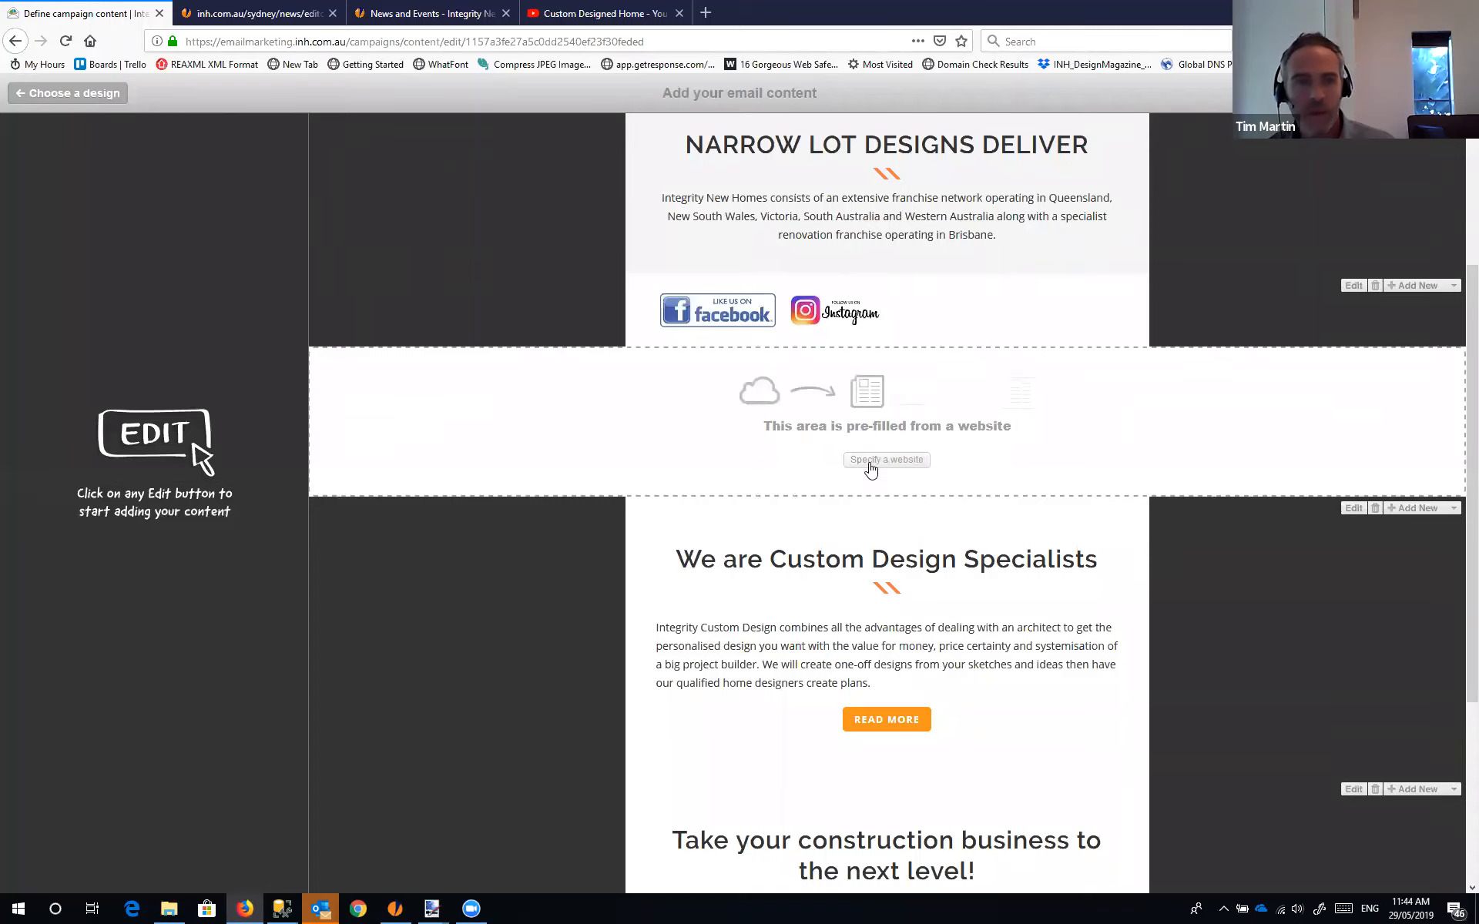
Step: Copy the Your RSS Feed link from the website Admin page and return to the campaign
click(290, 18)
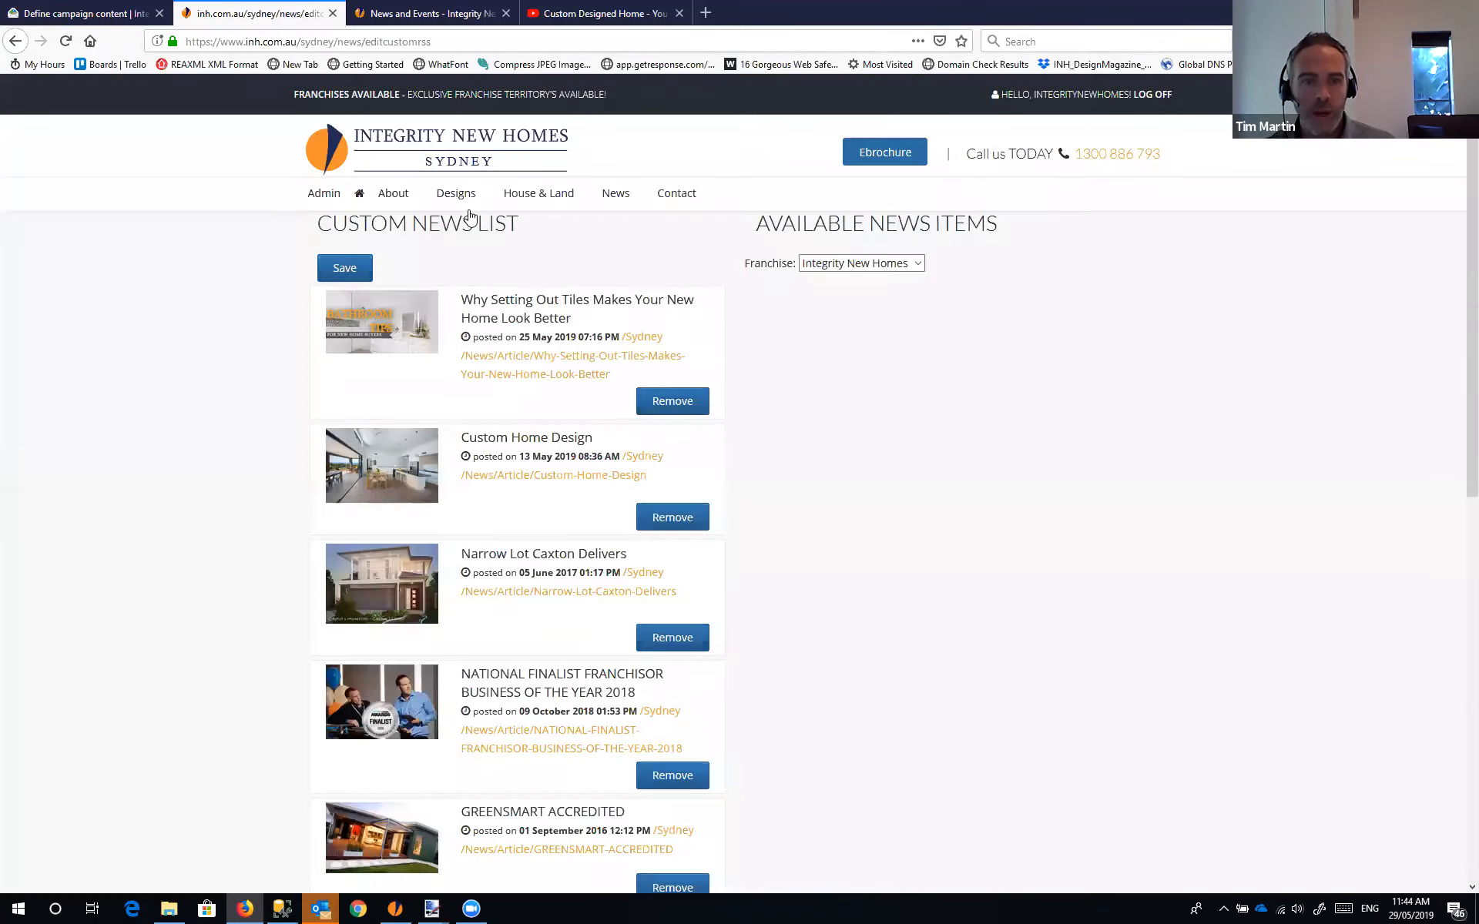
click(326, 196)
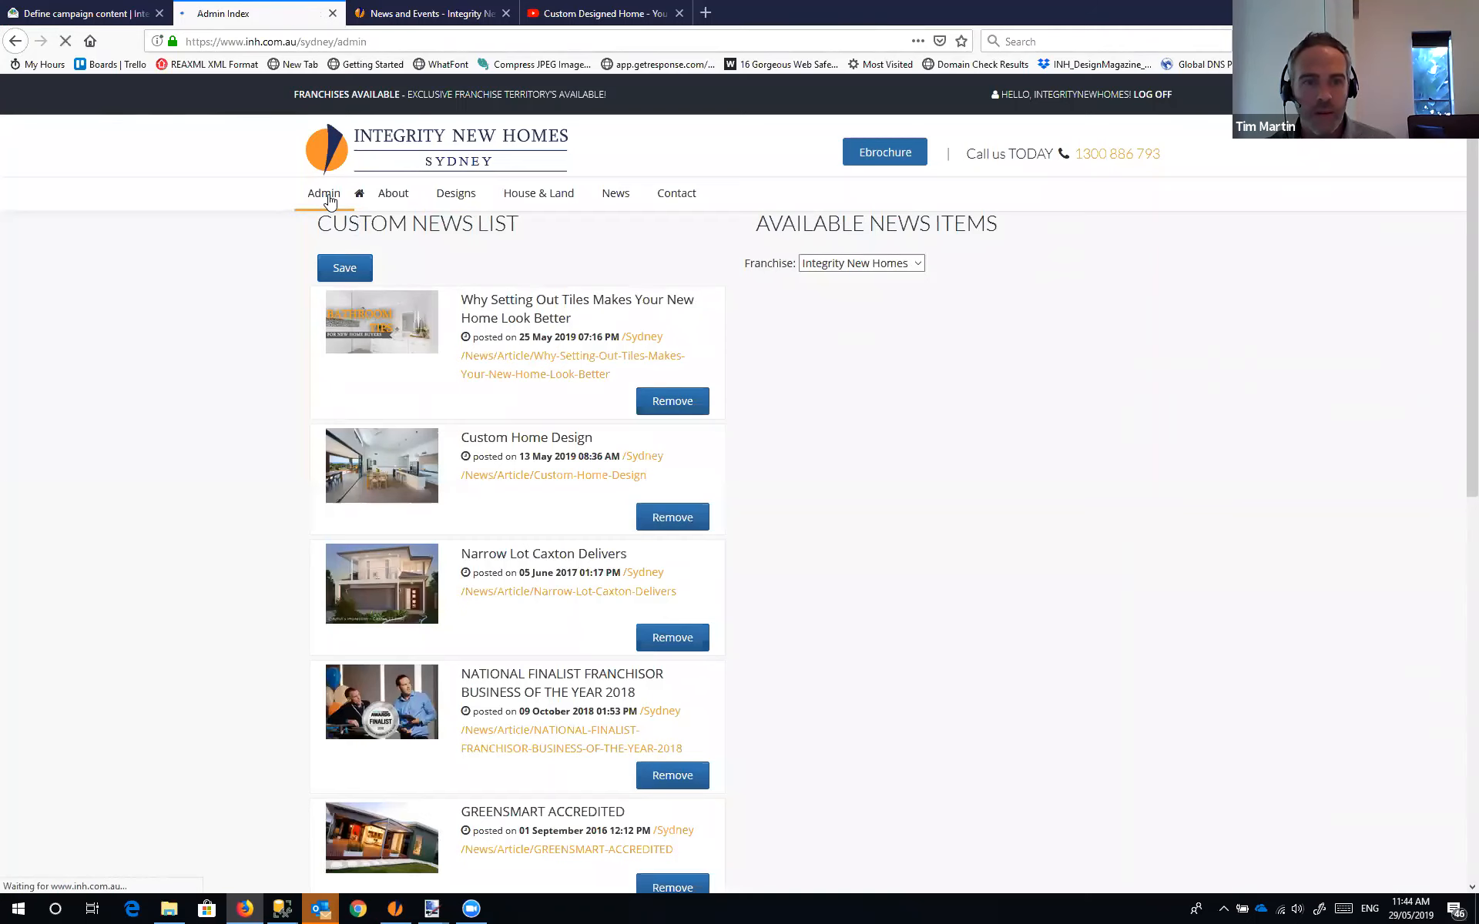
scroll(560, 225, down, 1)
scroll(560, 224, down, 4)
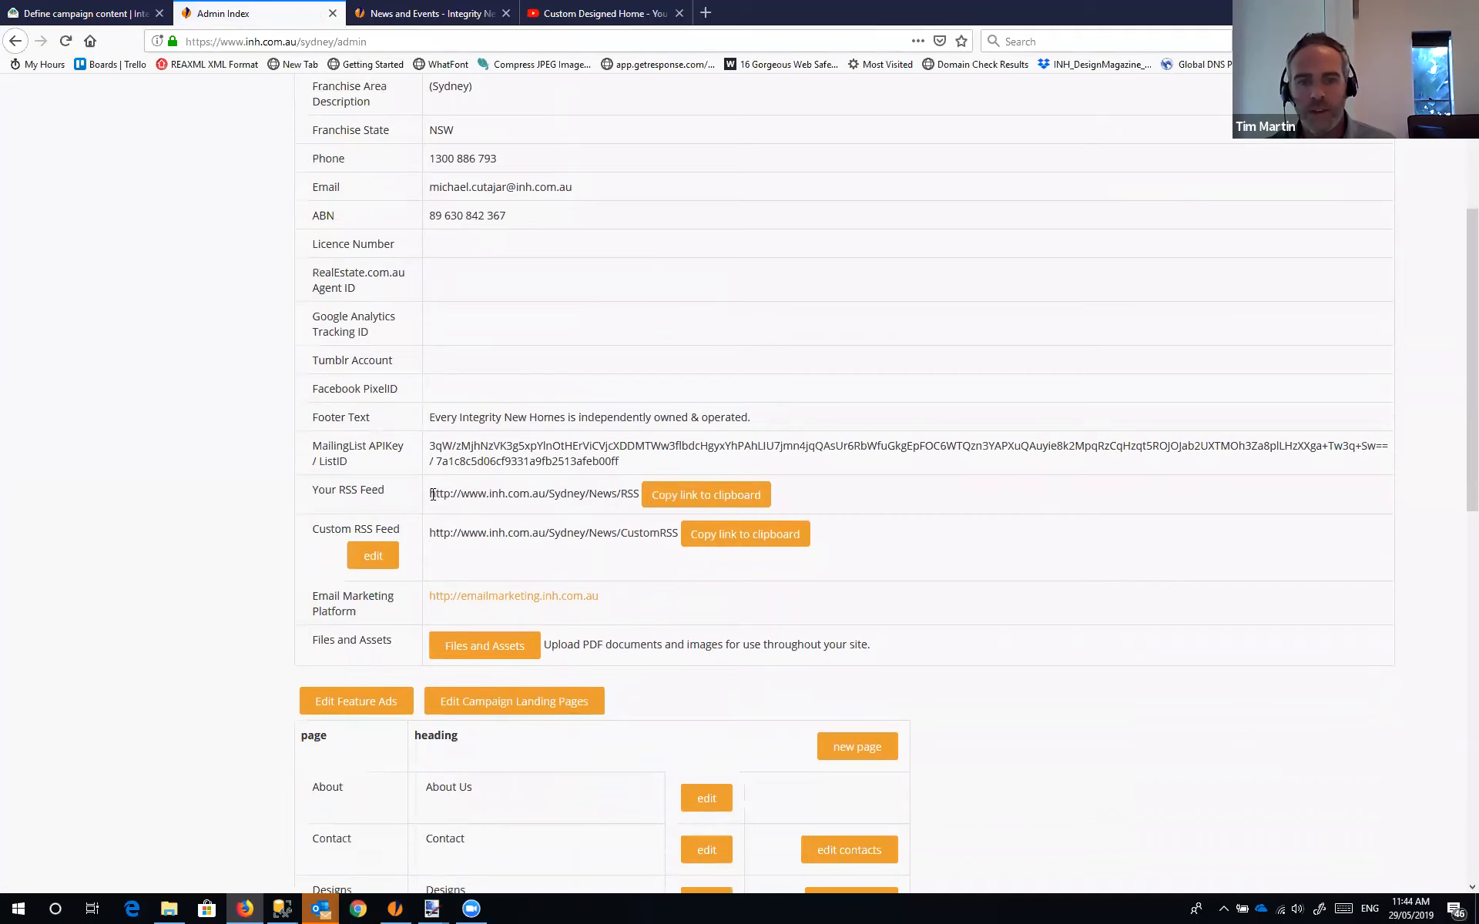
drag(316, 489, 639, 494)
key(ctrl+c)
click(663, 502)
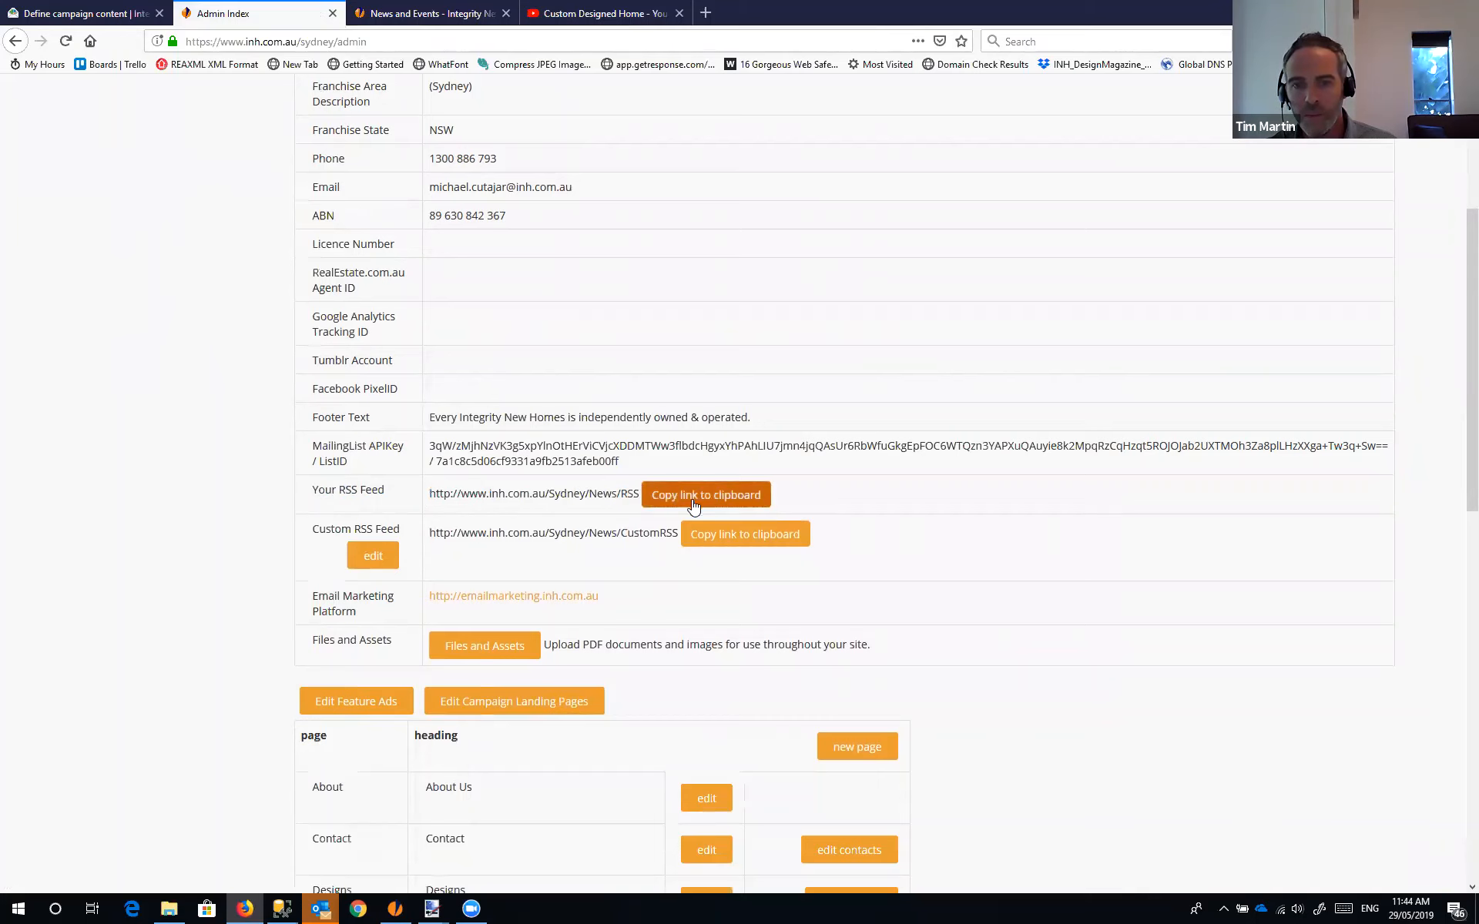
click(95, 16)
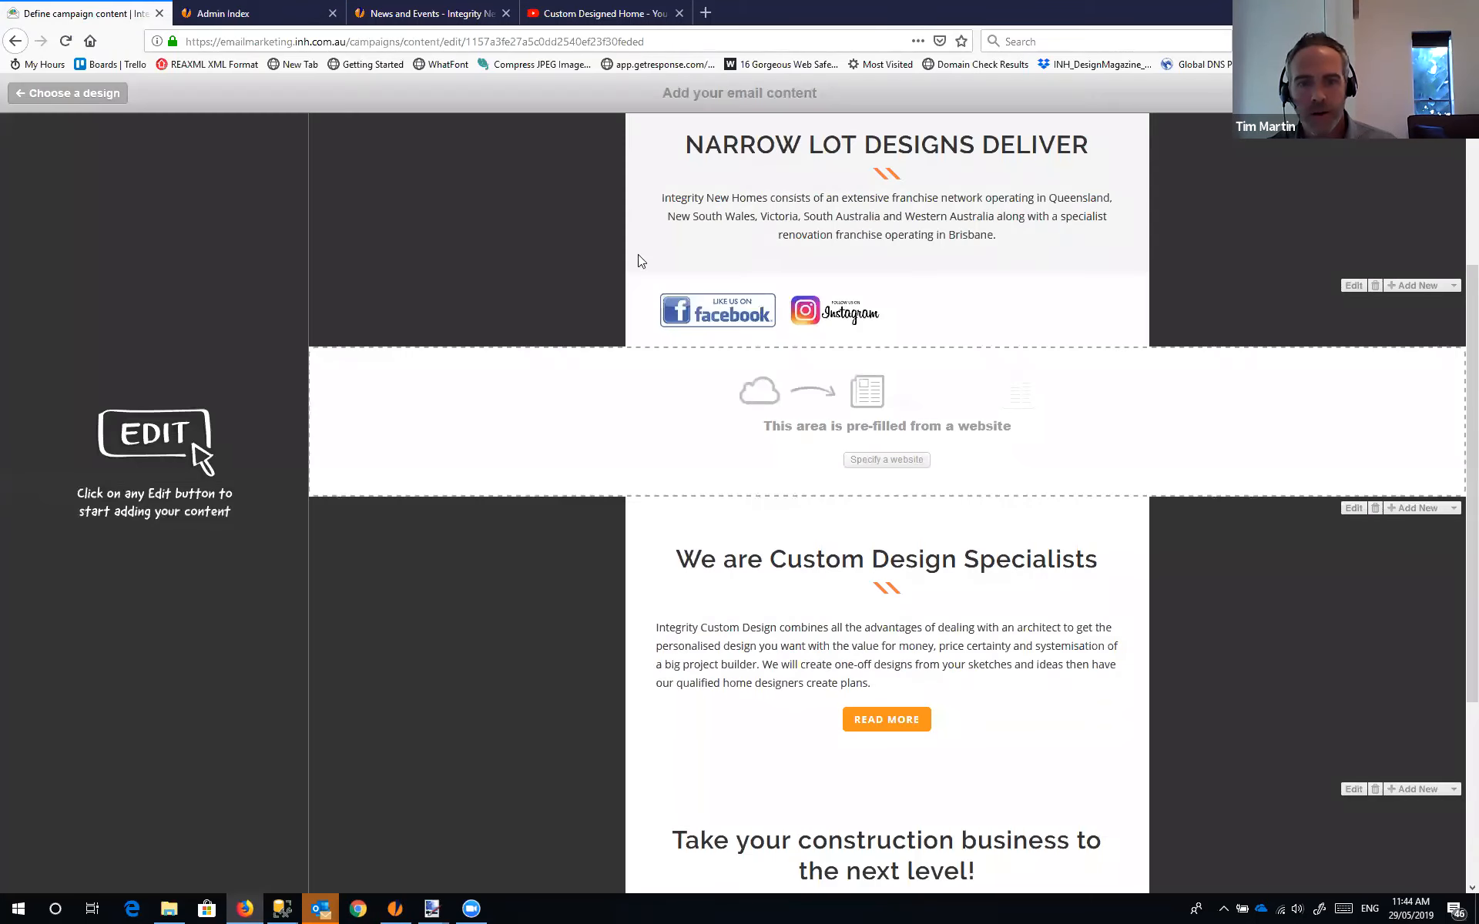
Step: Replace the website address with the pasted Sydney RSS feed URL and look it up
click(886, 460)
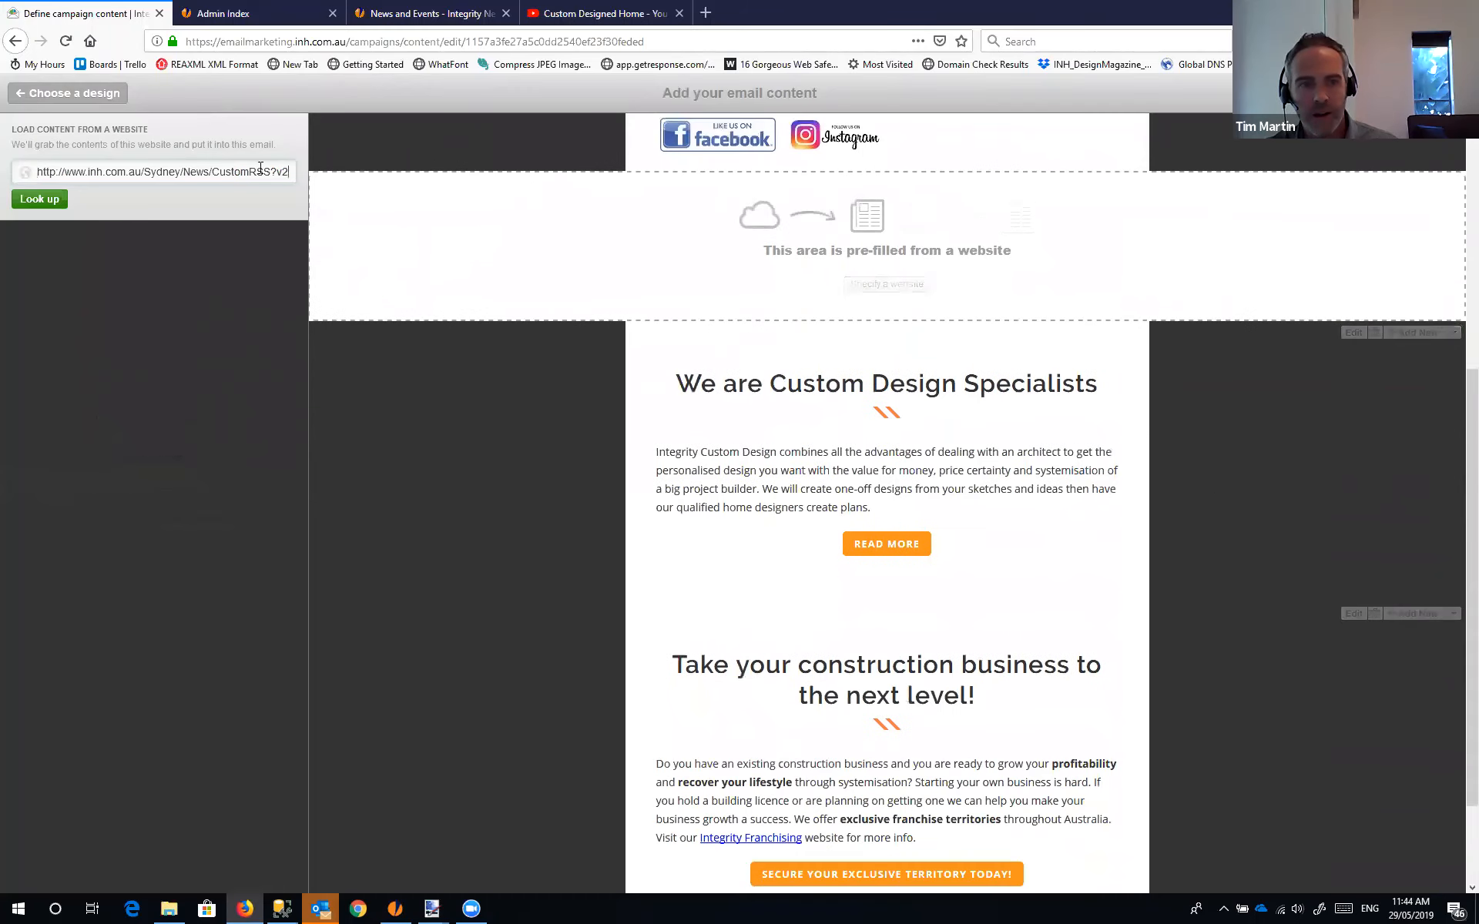
drag(291, 171, 4, 148)
key(BackSpace)
key(ctrl+v)
key(Return)
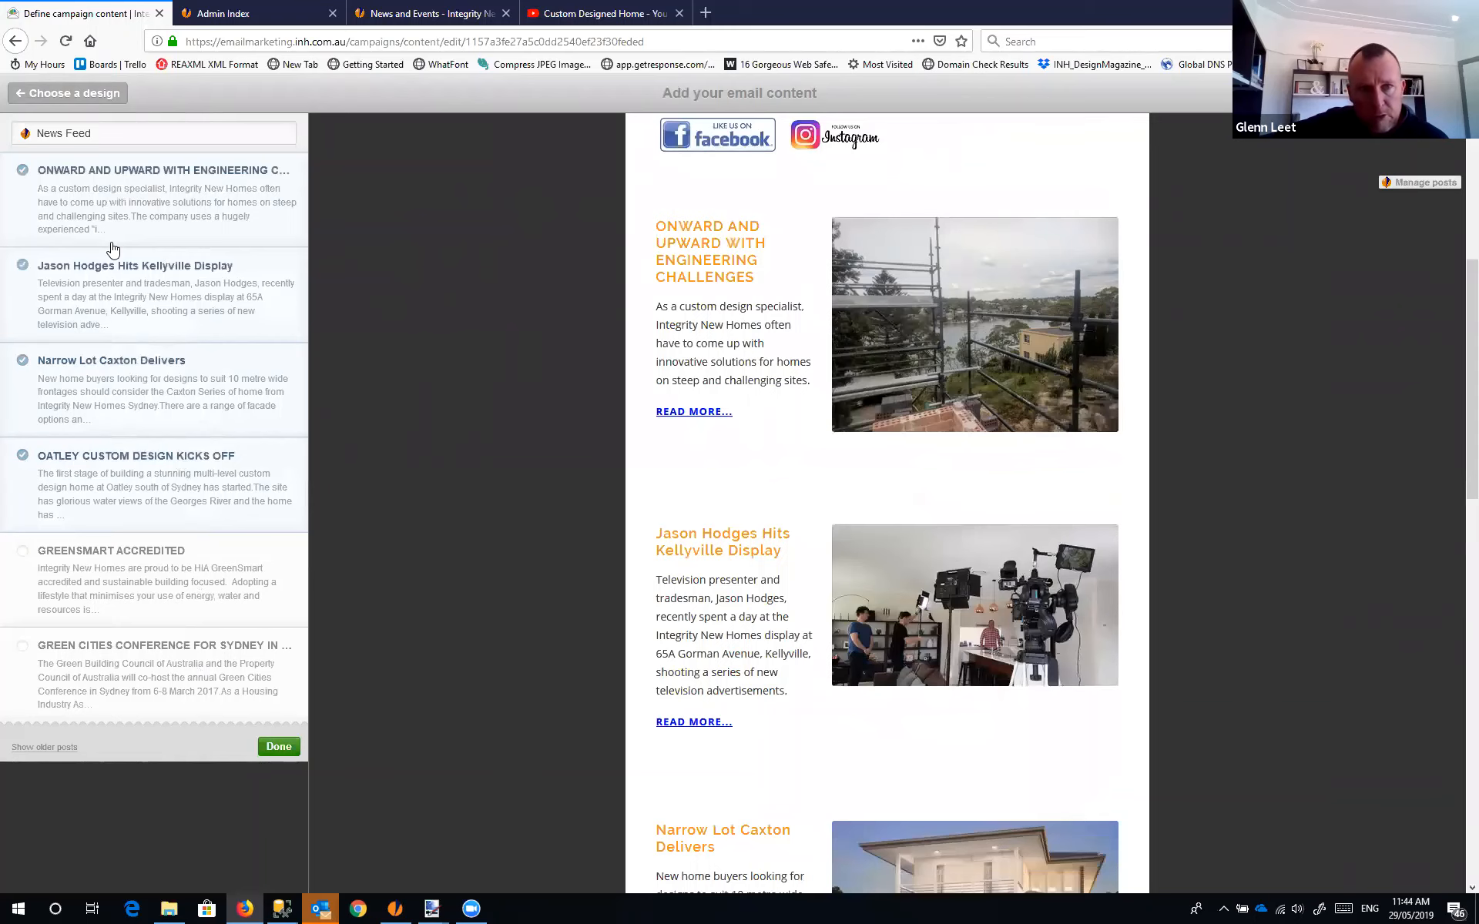
click(231, 13)
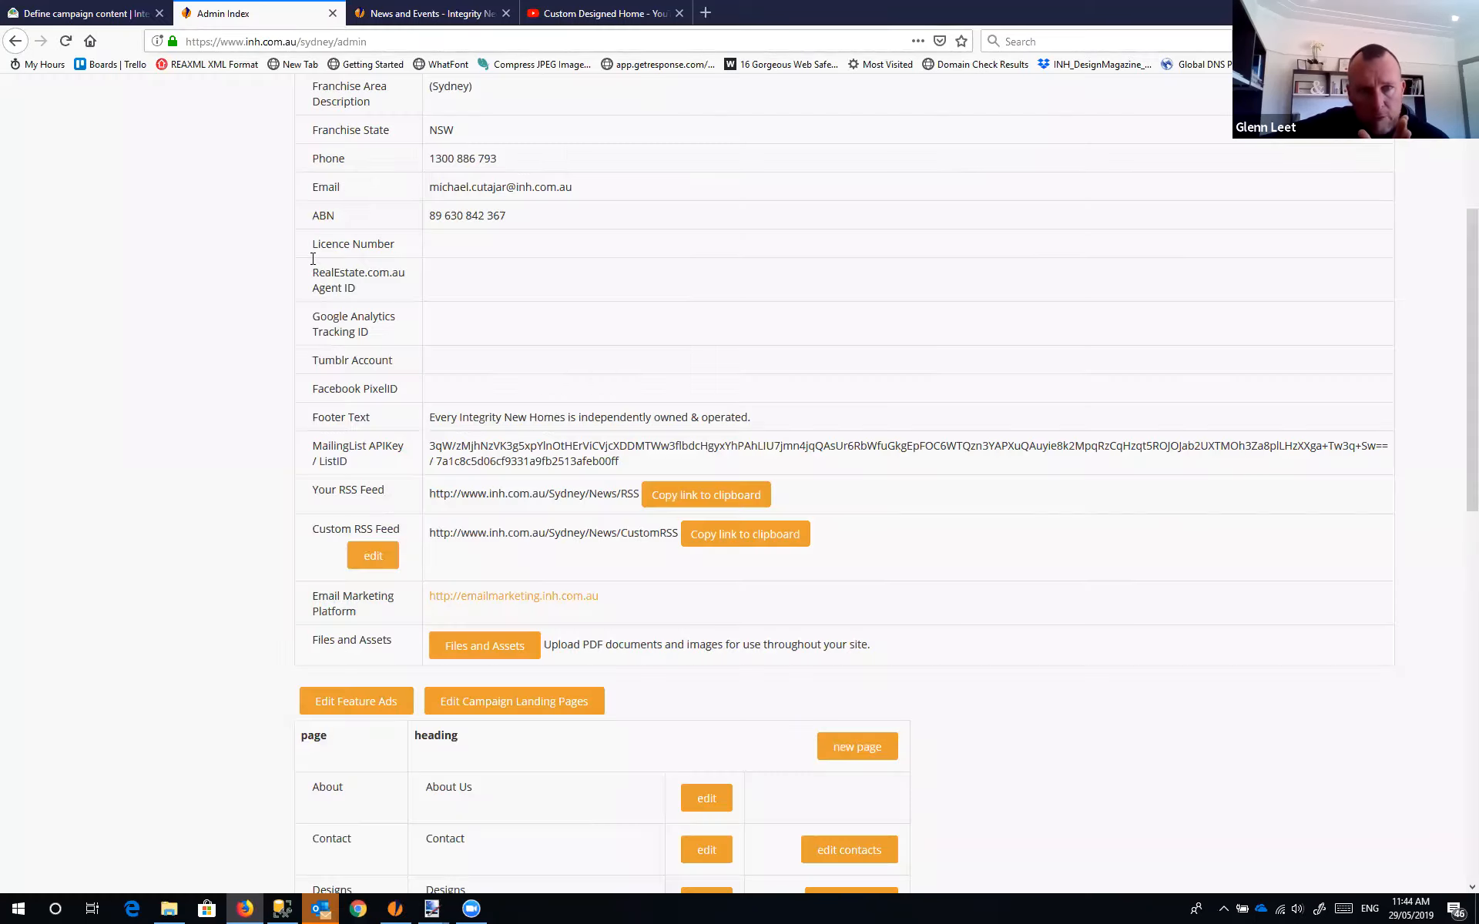
scroll(421, 414, up, 4)
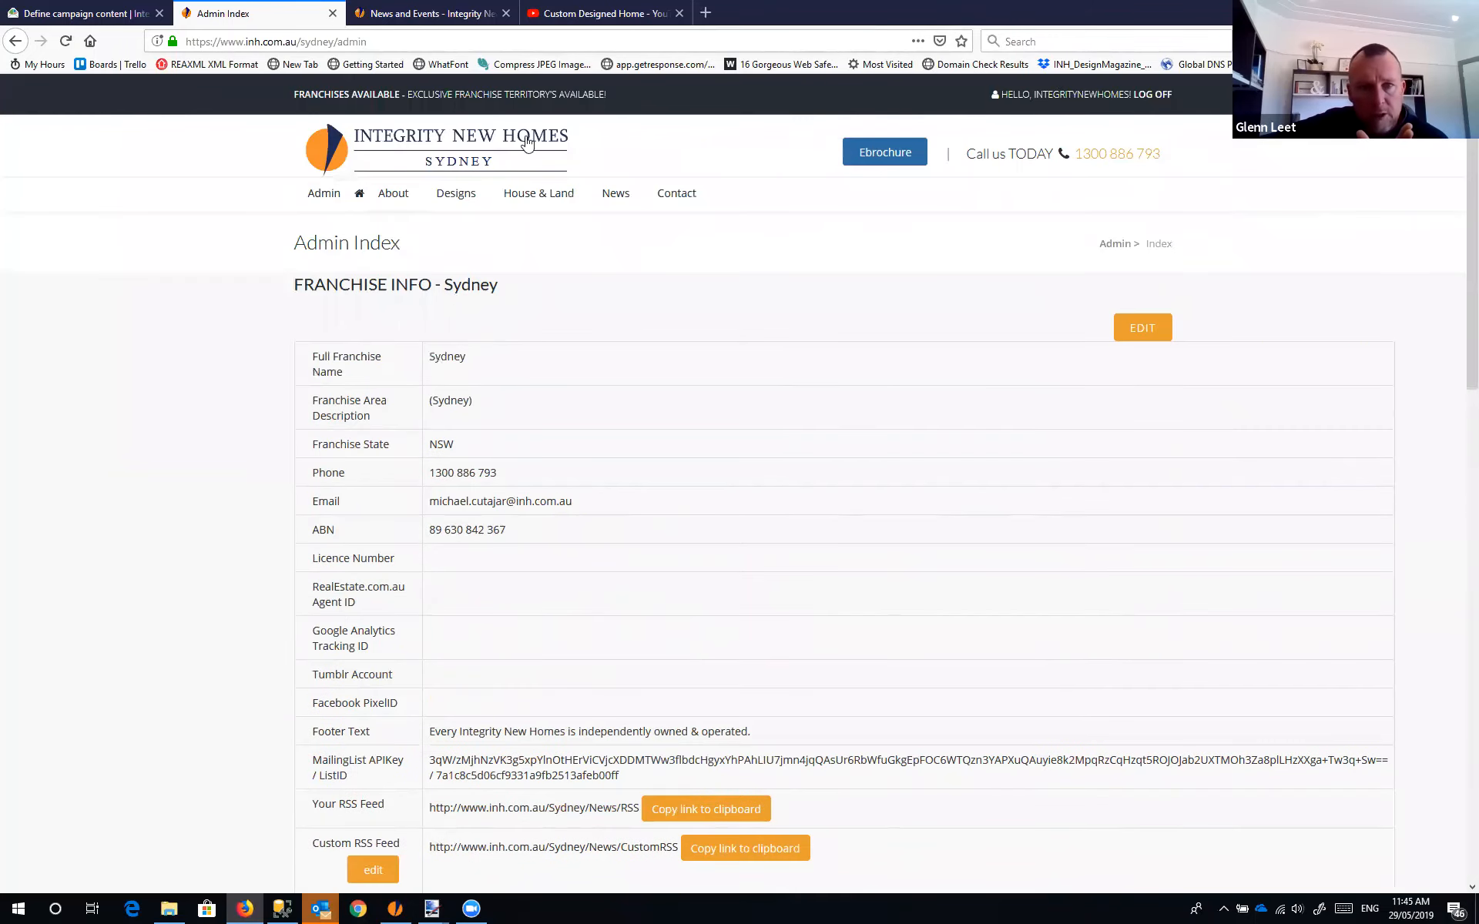
click(323, 197)
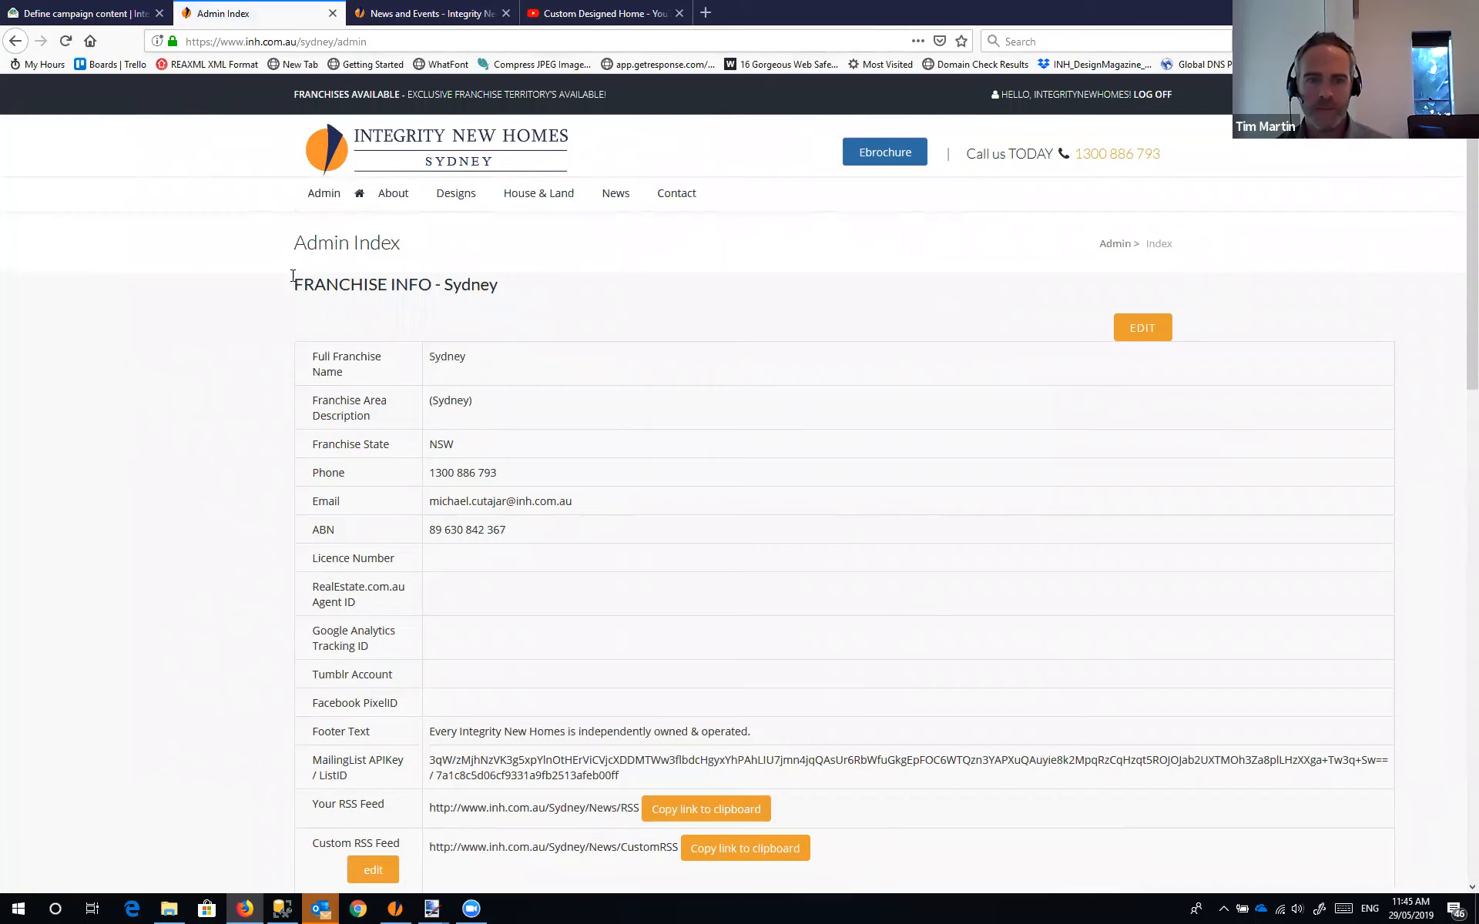
scroll(644, 303, down, 4)
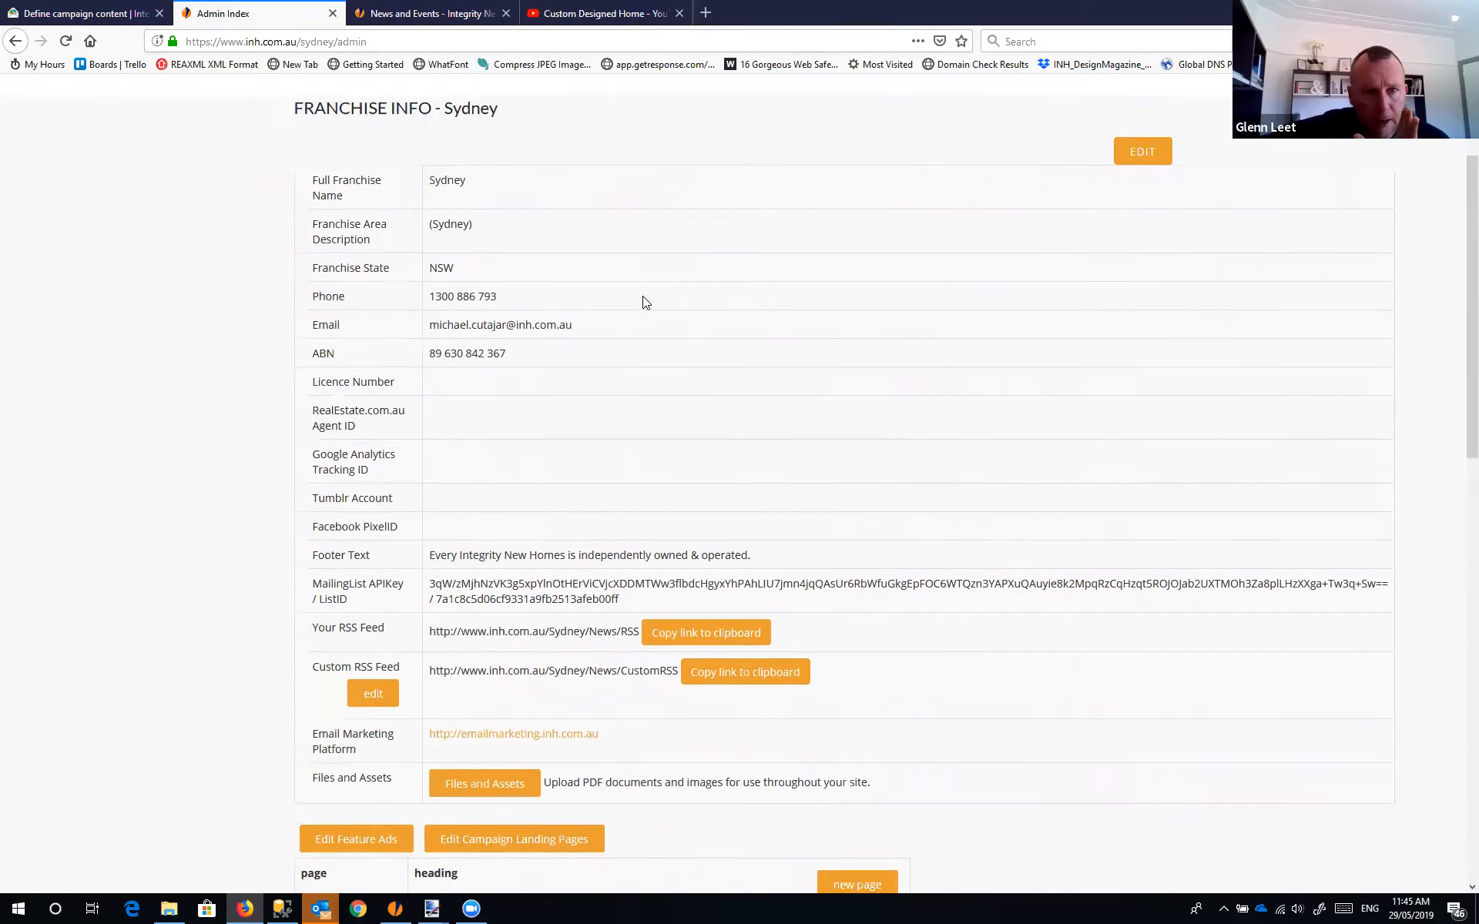
drag(311, 493, 391, 495)
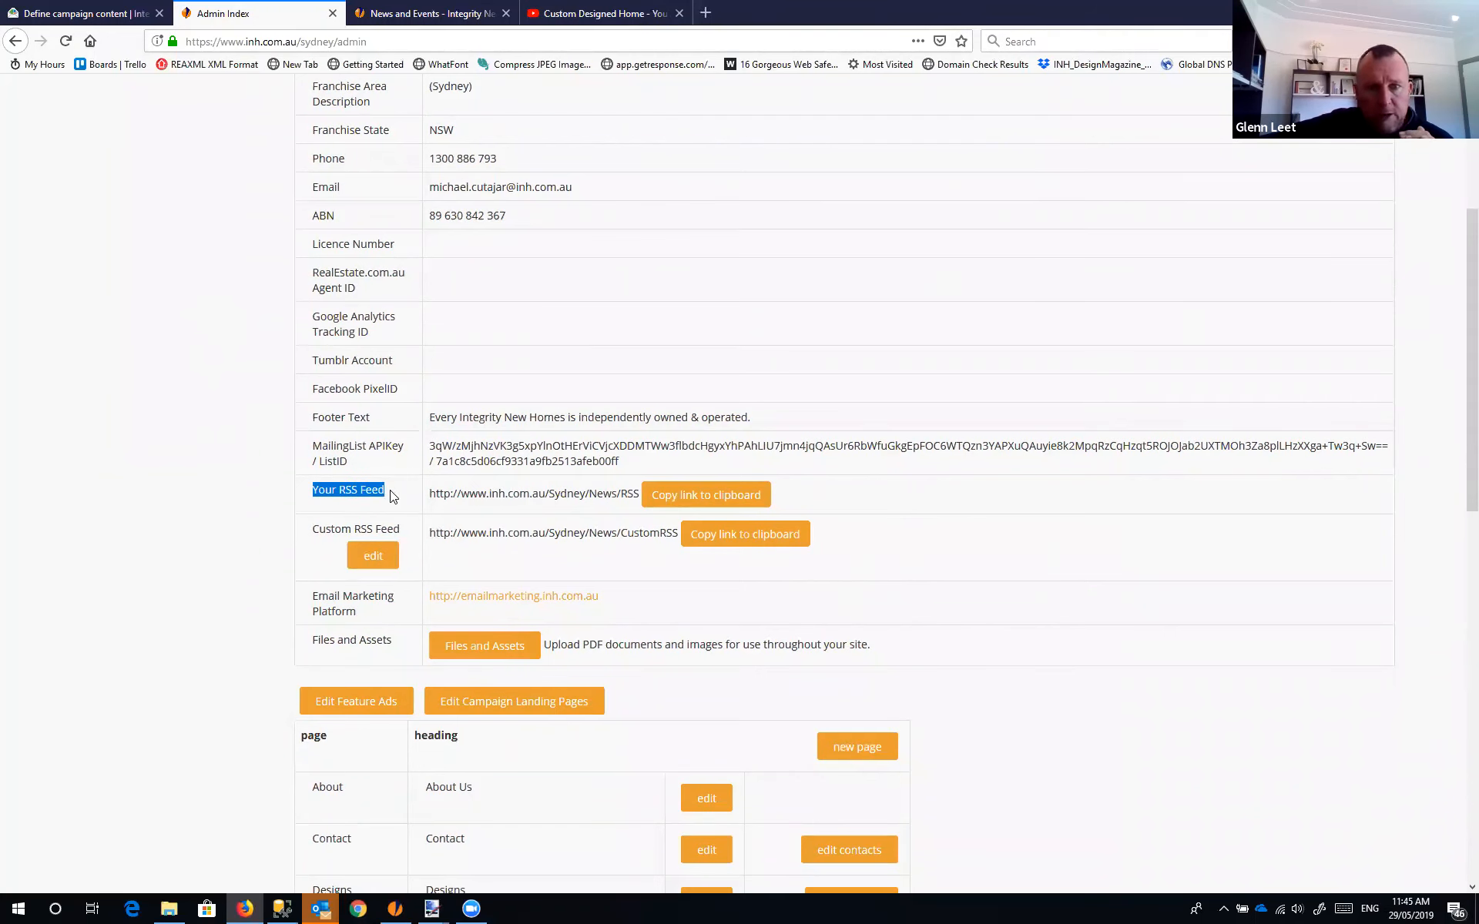
drag(429, 495, 637, 496)
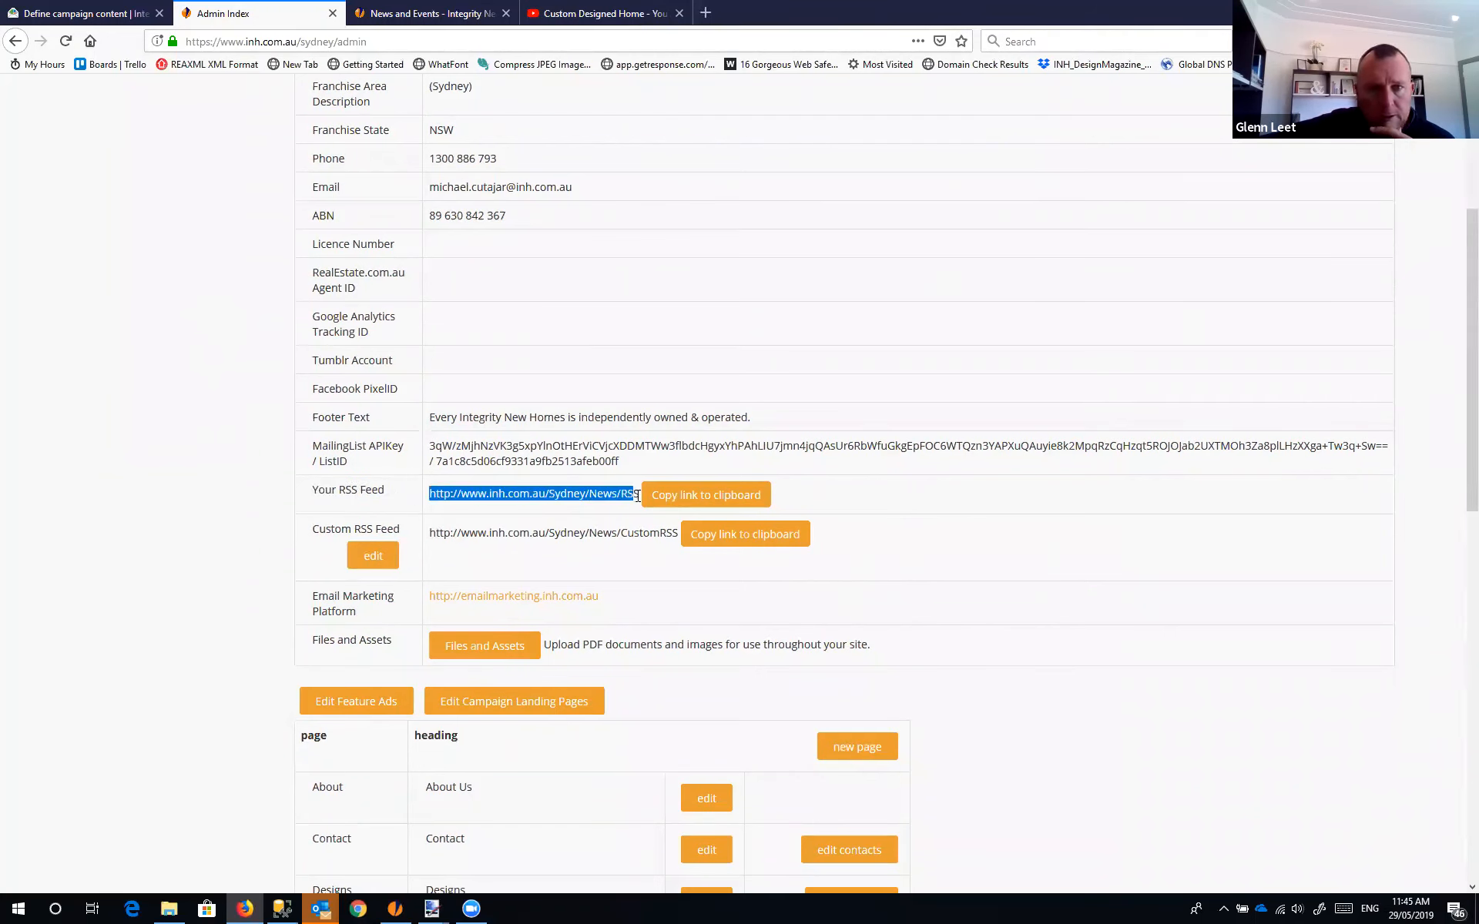
drag(430, 492, 633, 497)
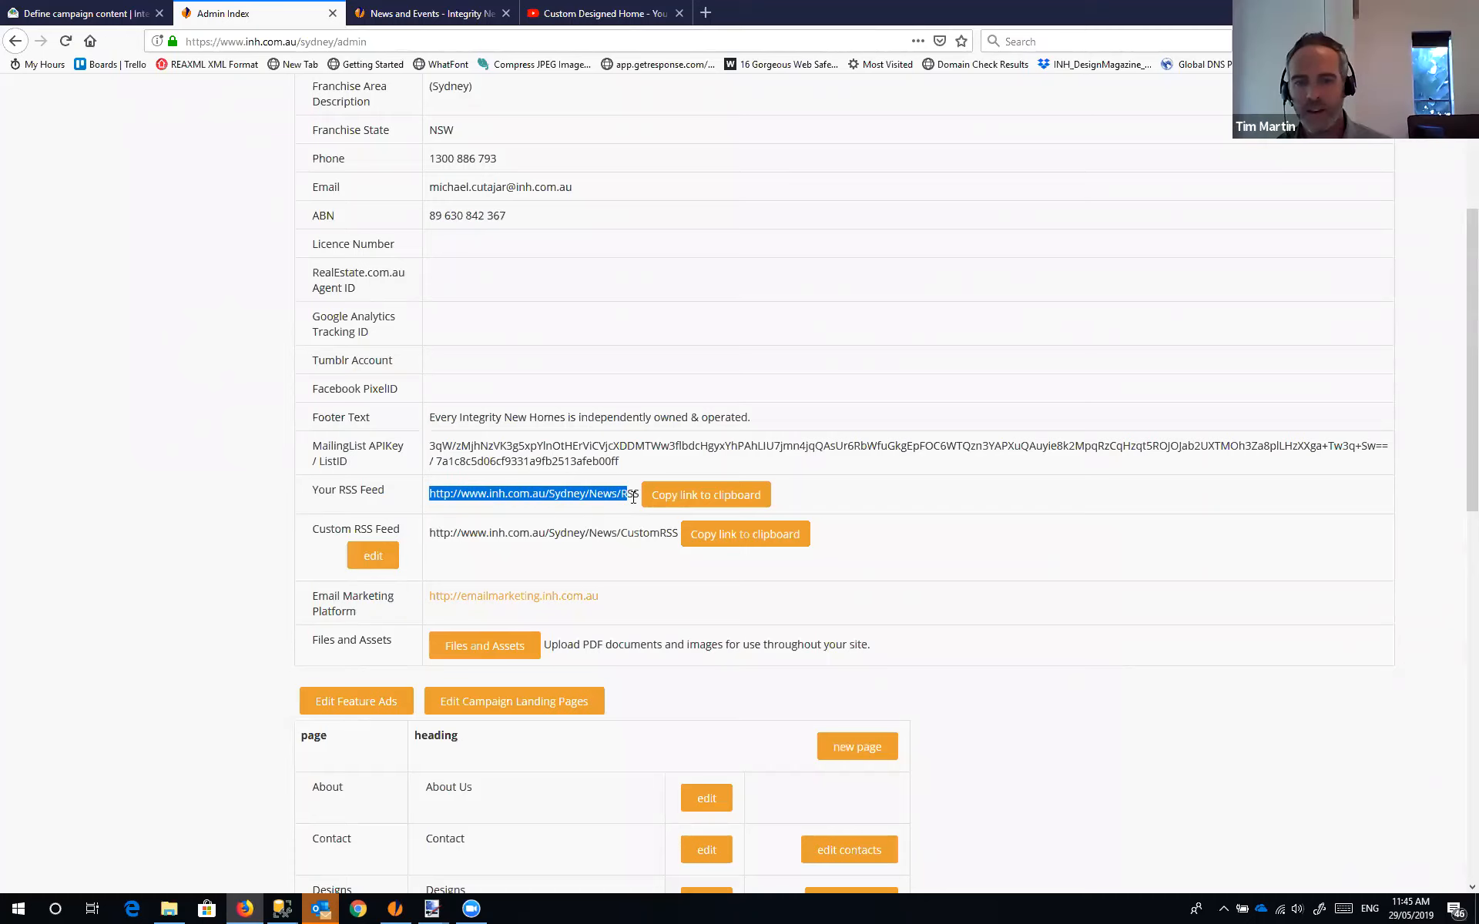
right_click(617, 493)
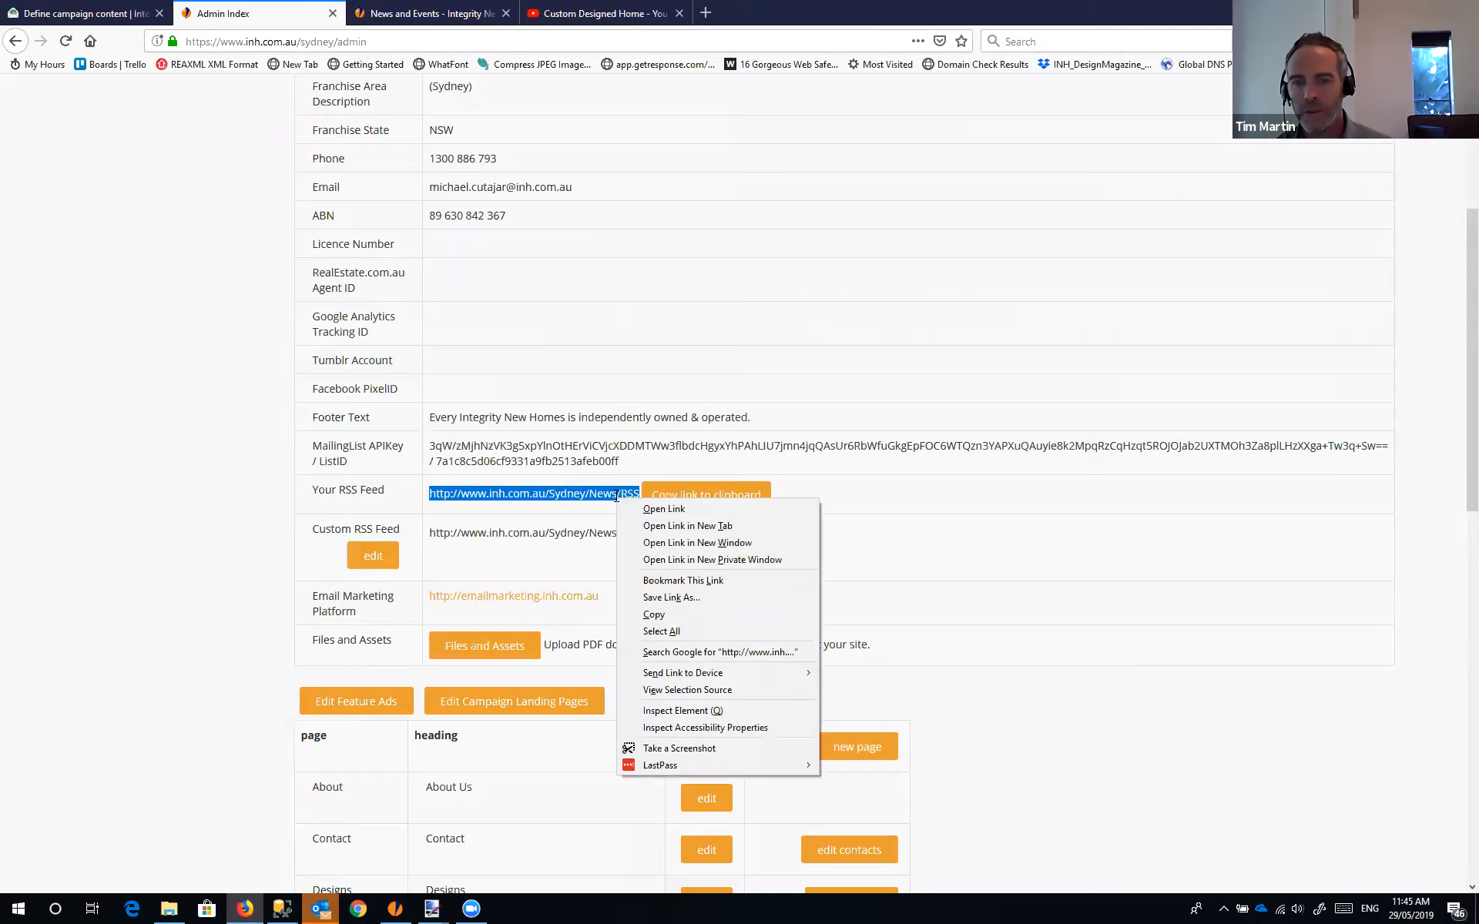
click(687, 610)
click(770, 497)
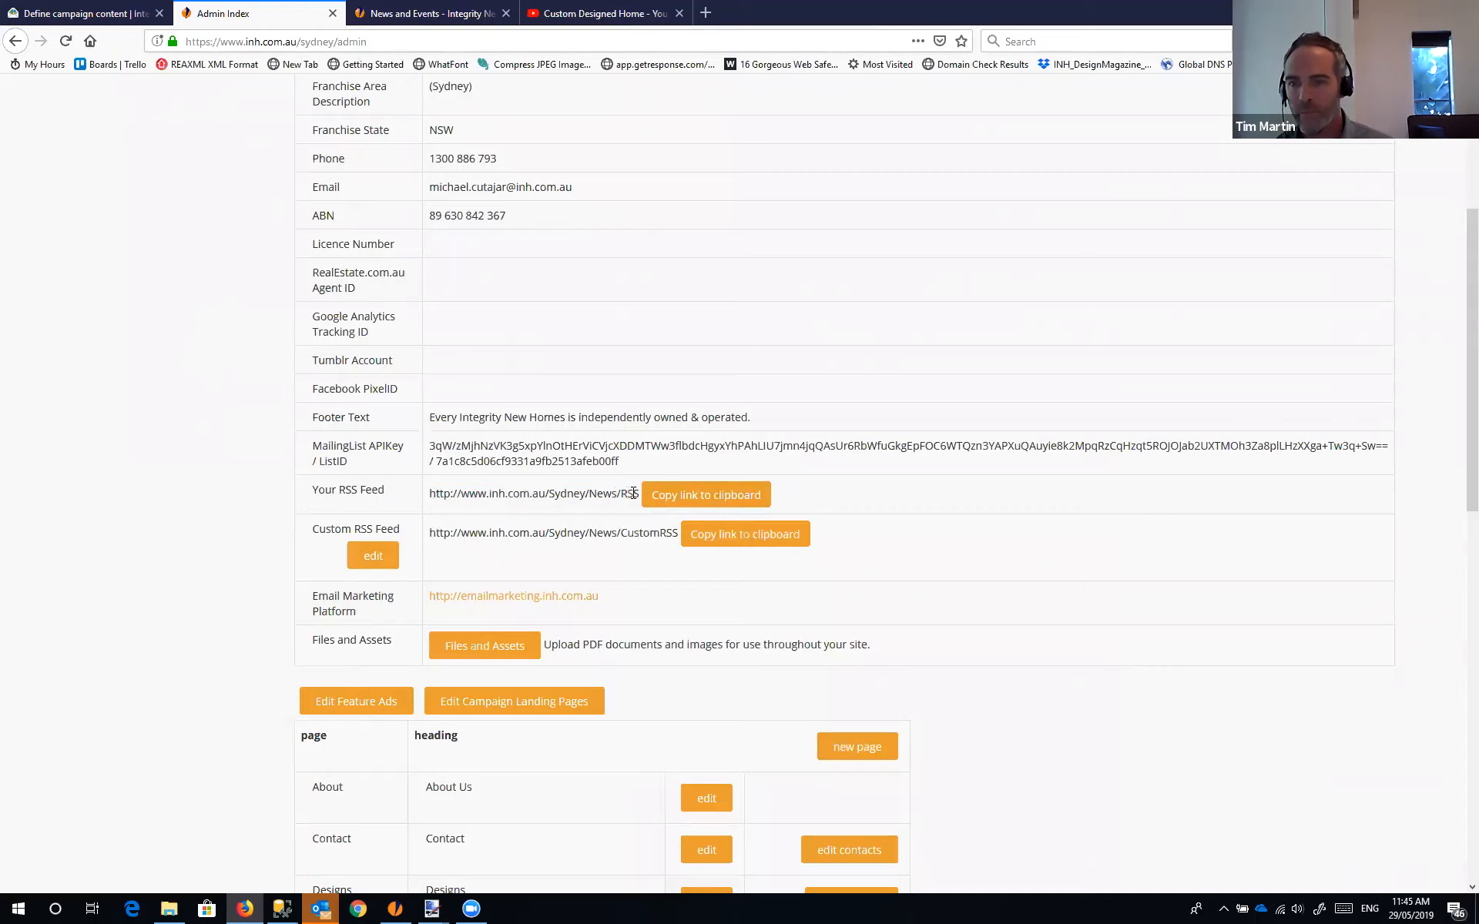
click(100, 19)
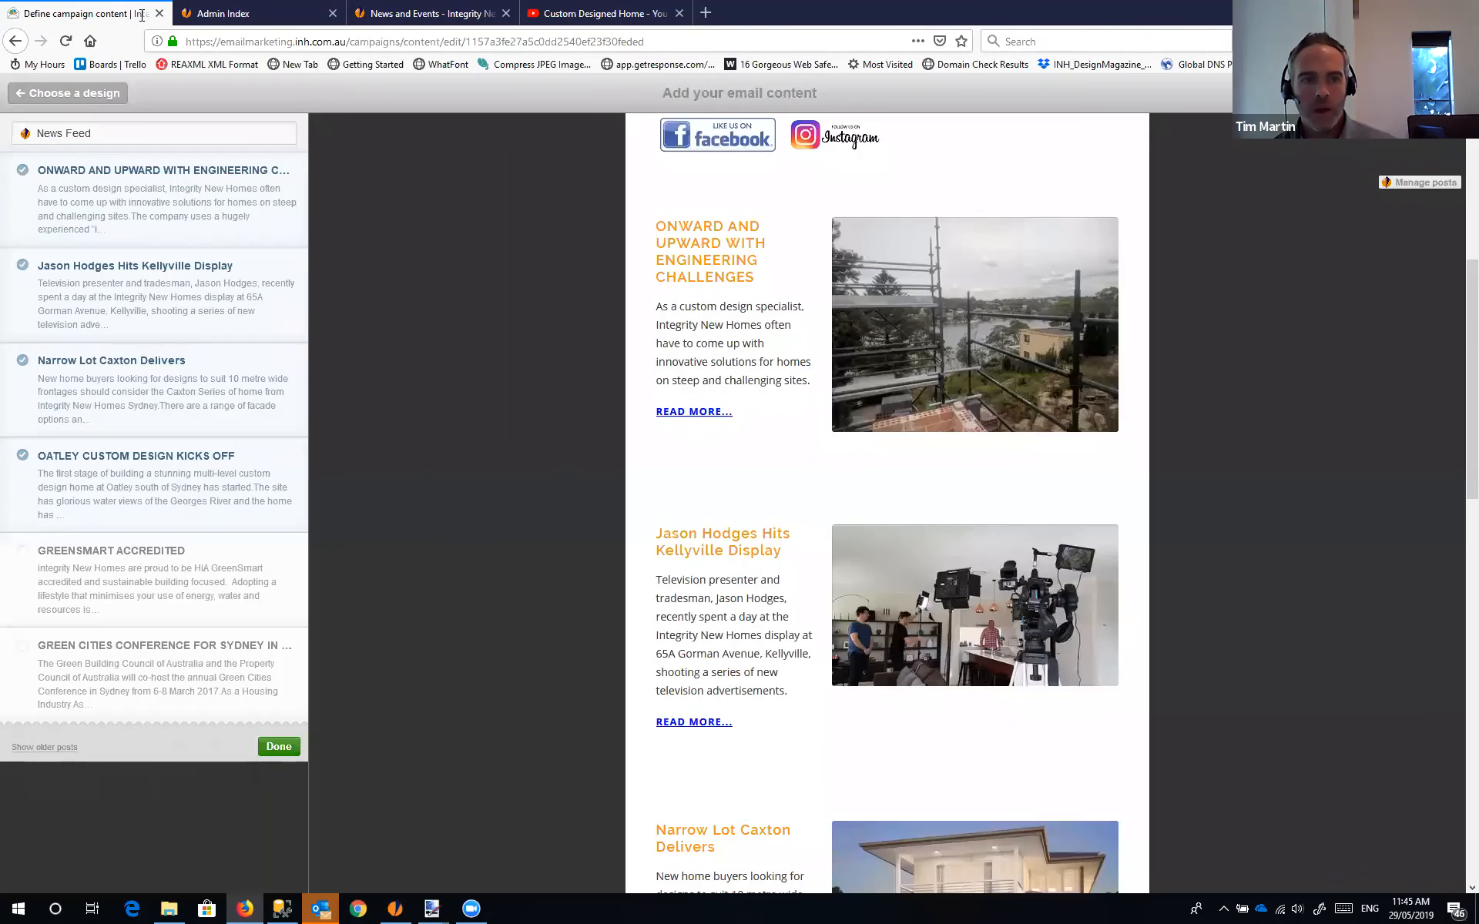
Step: Tick the GREENSMART ACCREDITED and Green Cities posts and untick the Jason Hodges and OATLEY posts
click(279, 747)
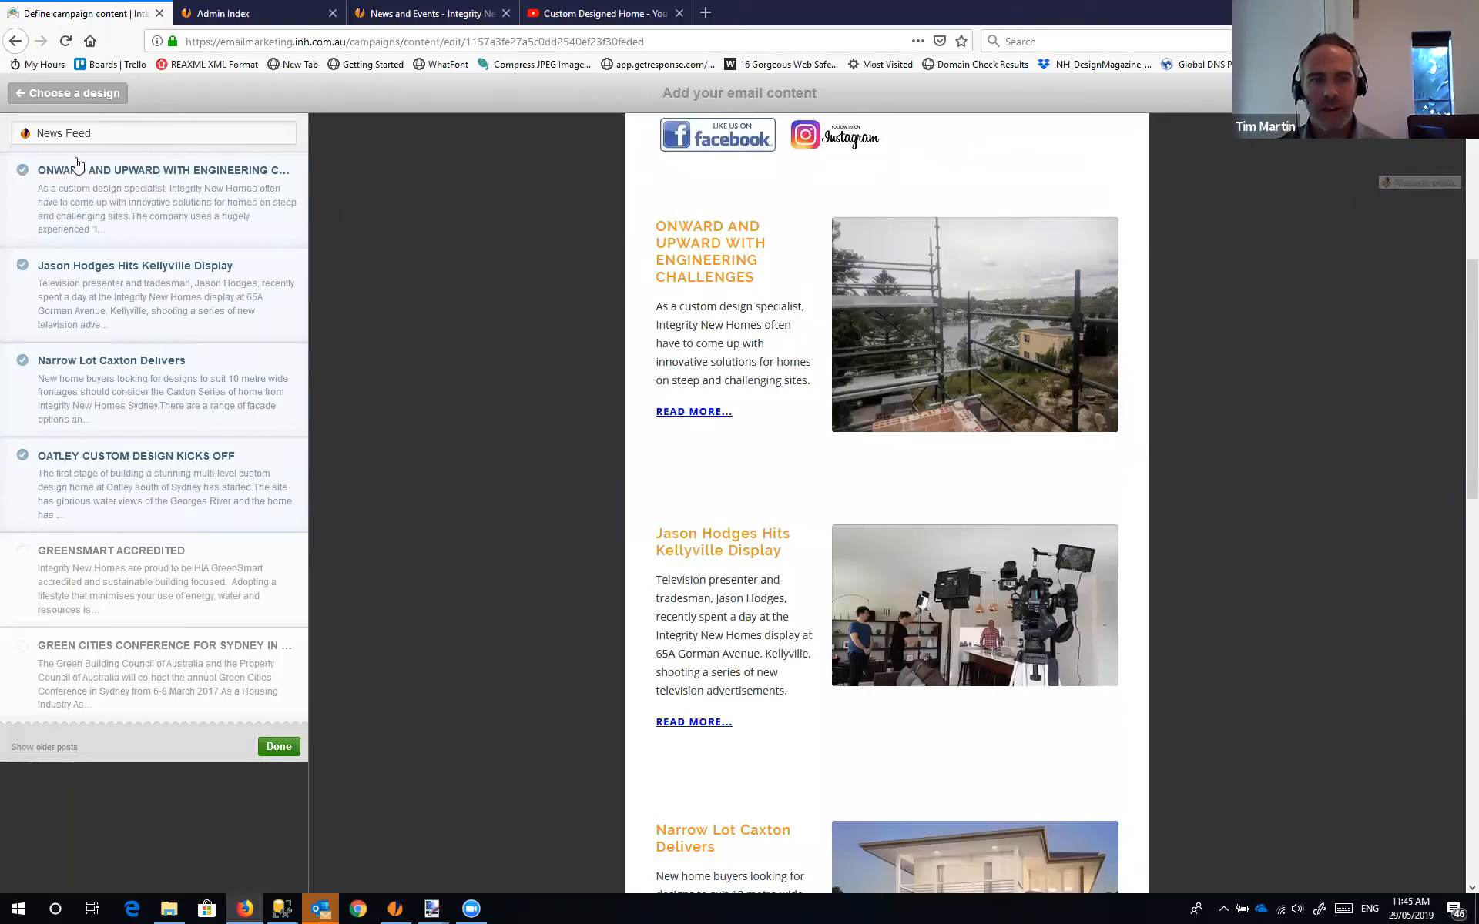
click(23, 553)
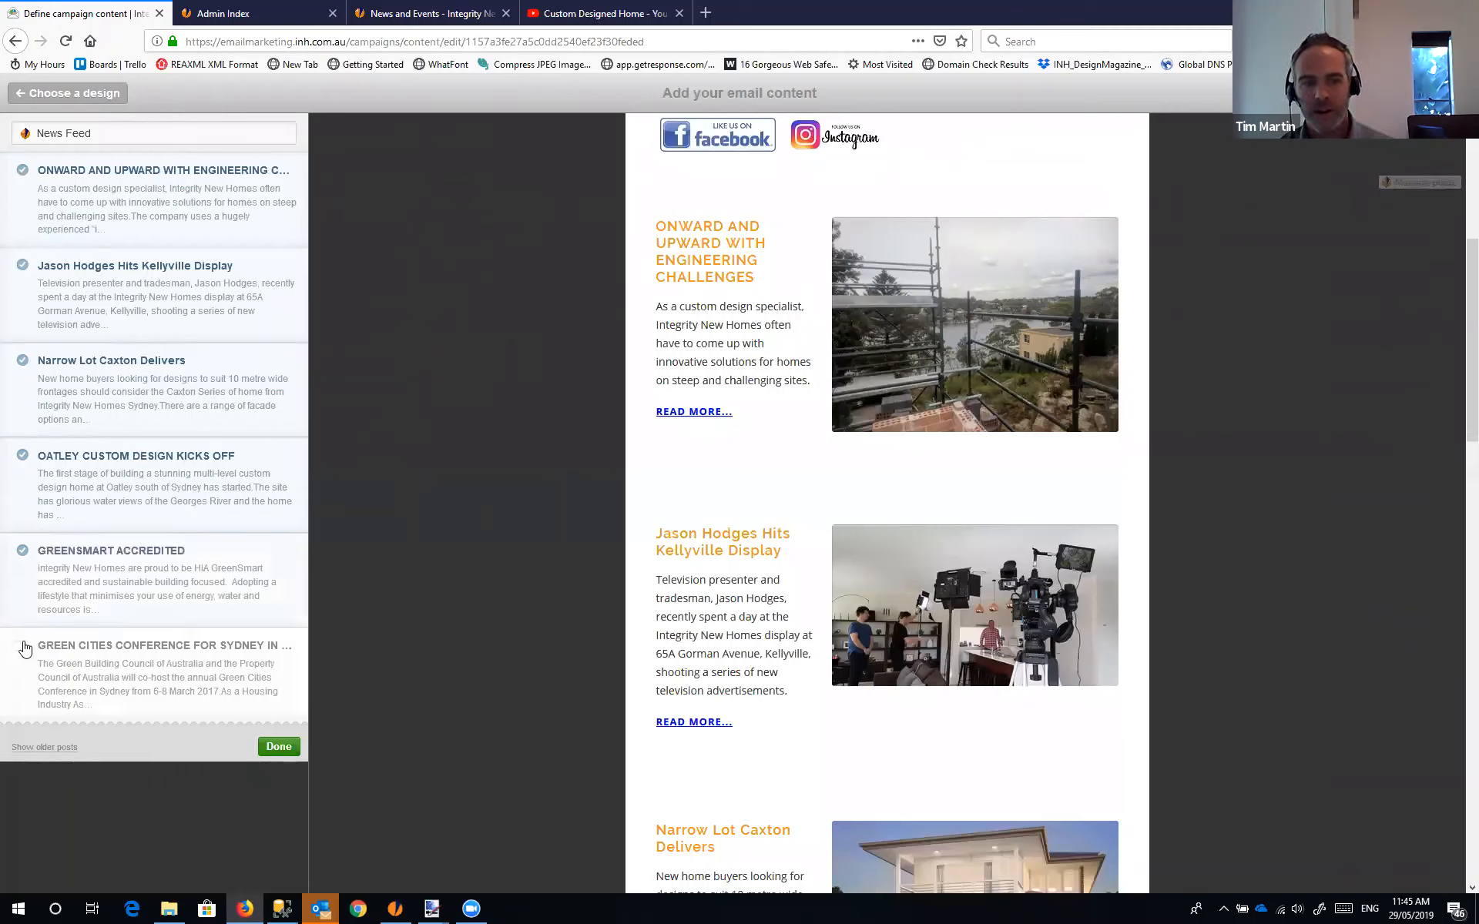
click(22, 646)
scroll(929, 328, down, 12)
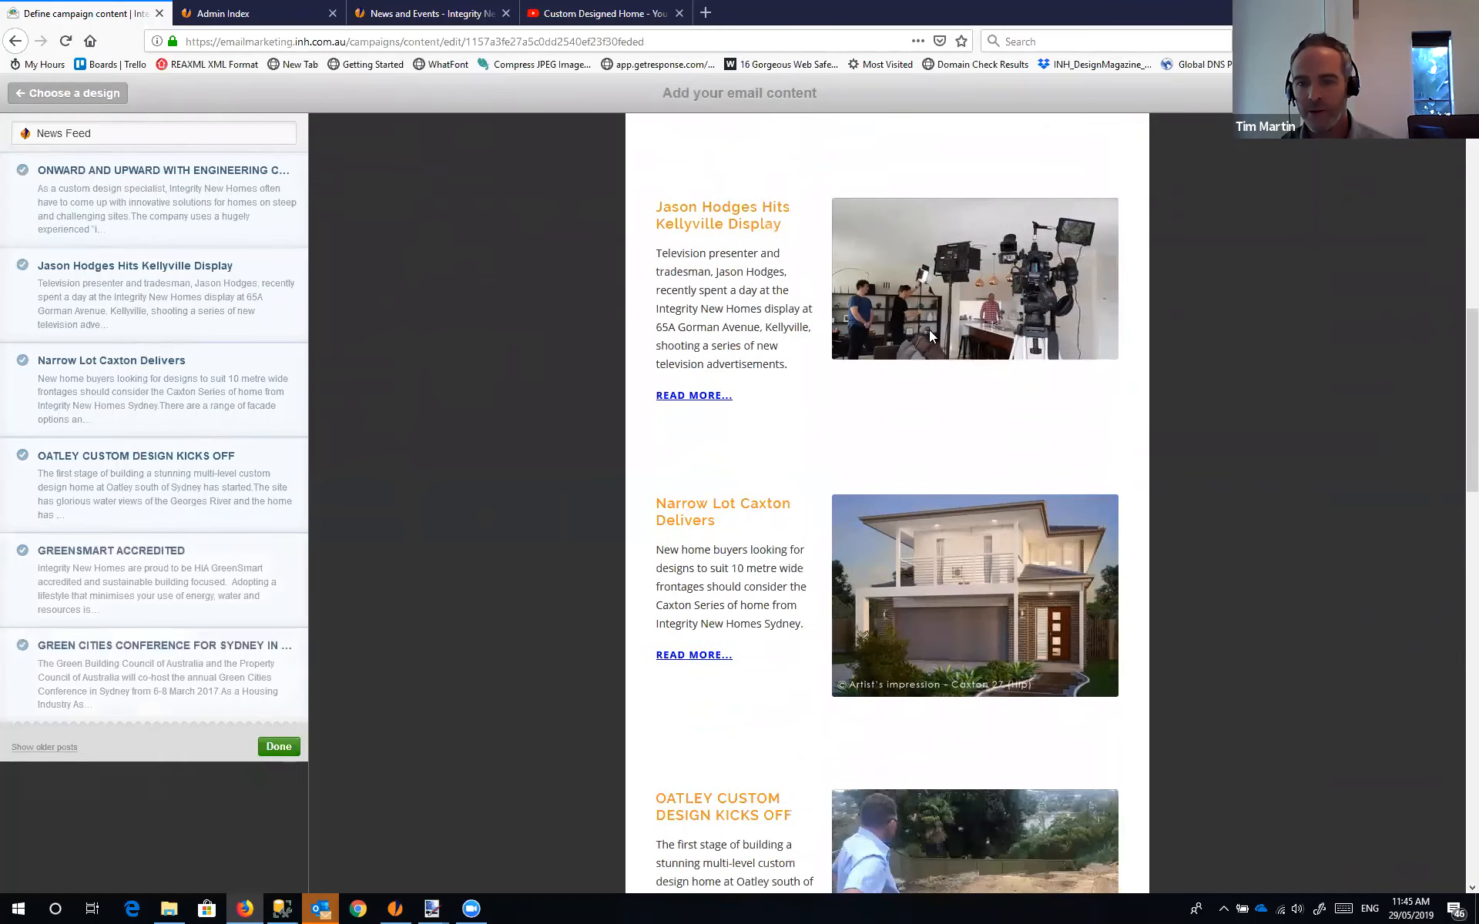
scroll(930, 337, down, 3)
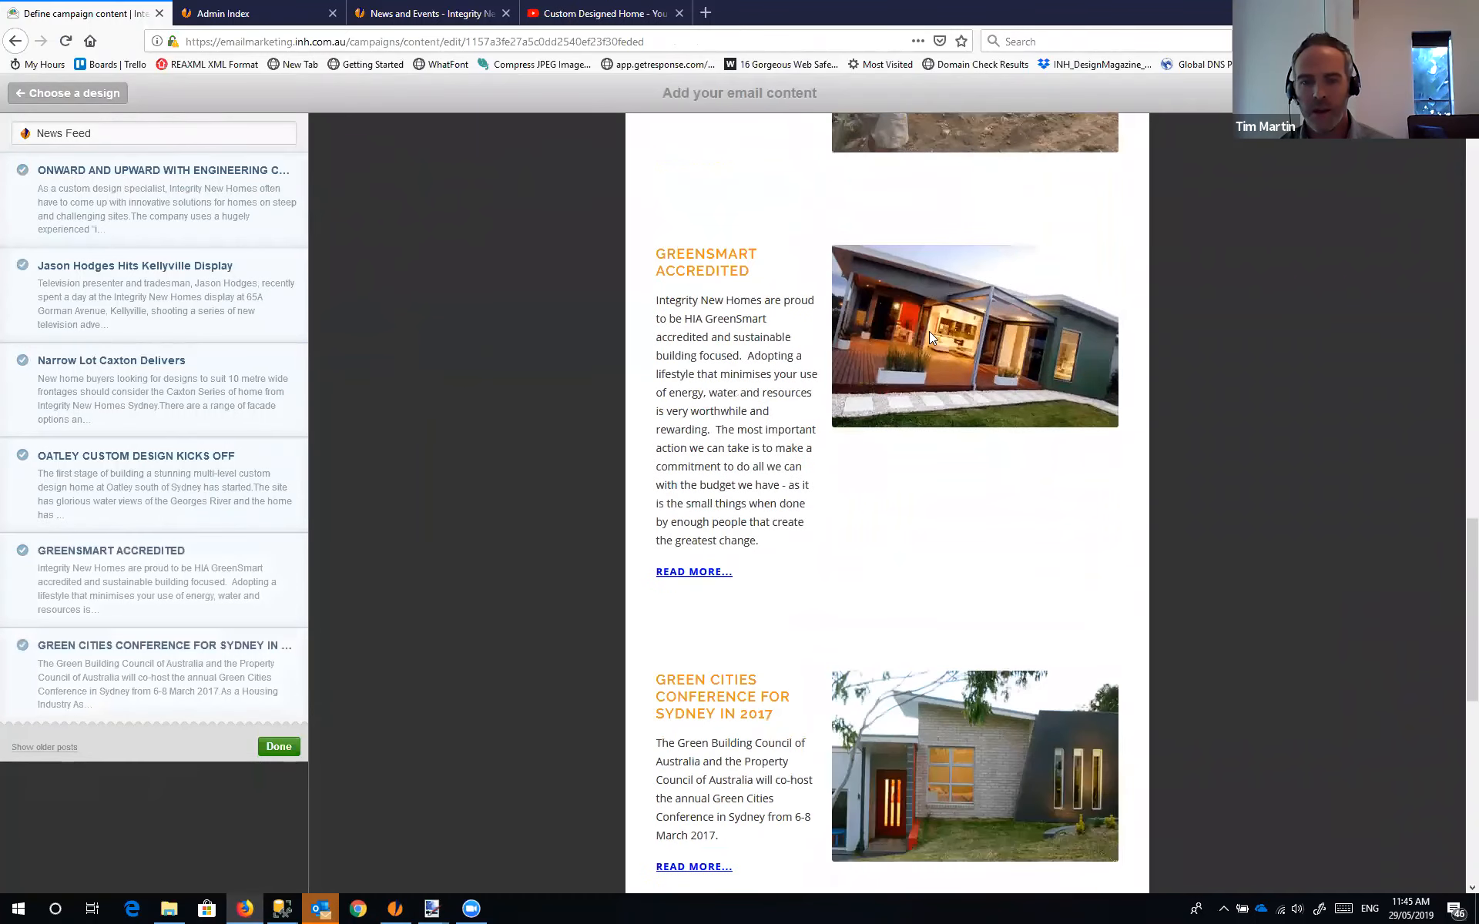
scroll(930, 338, down, 5)
scroll(930, 338, up, 12)
scroll(931, 337, up, 8)
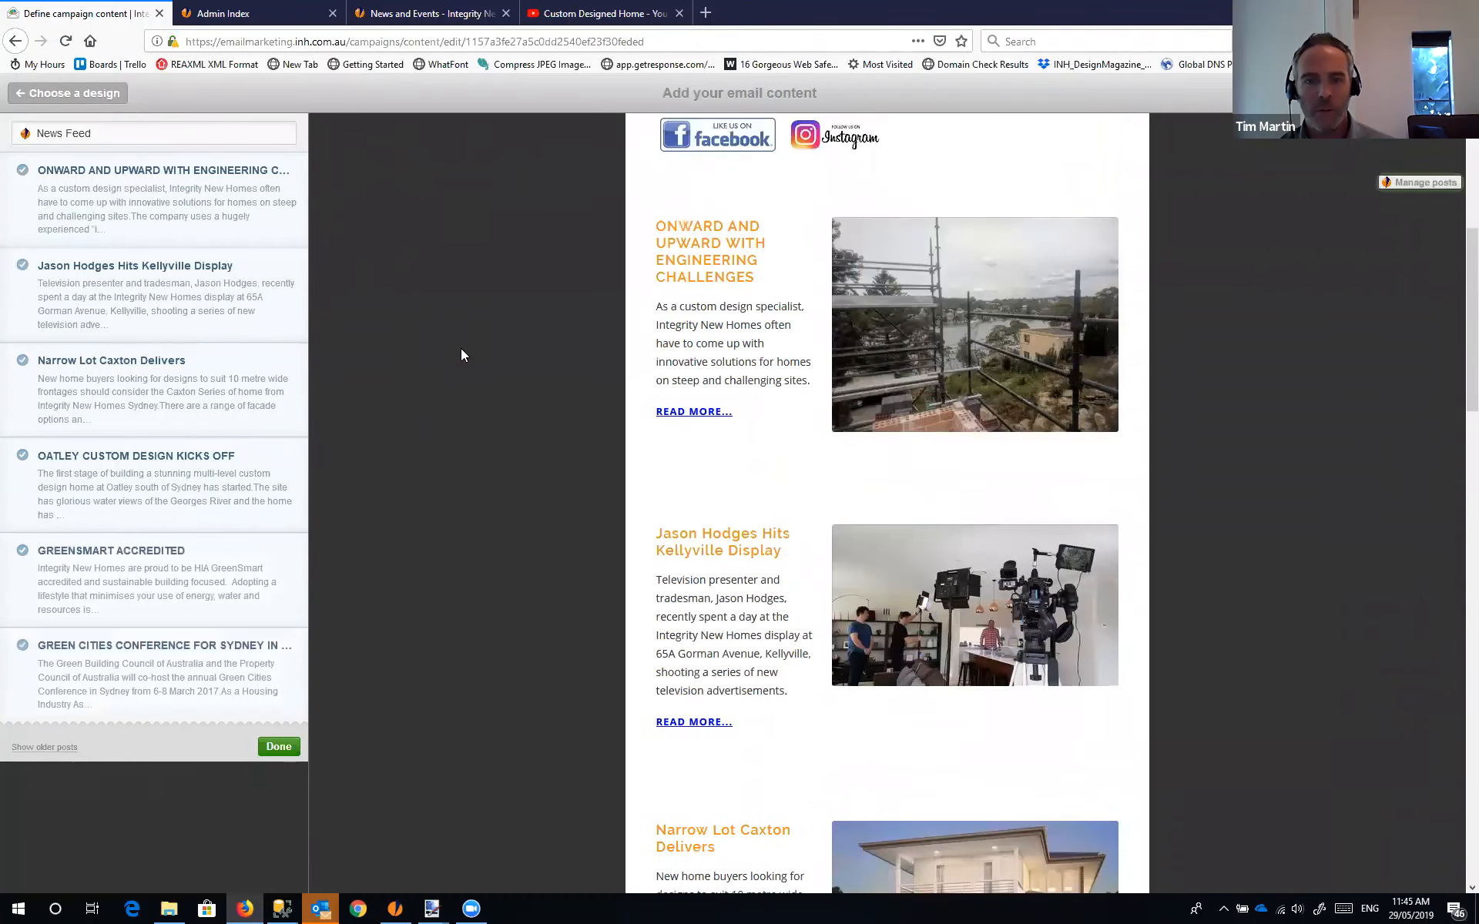
click(26, 267)
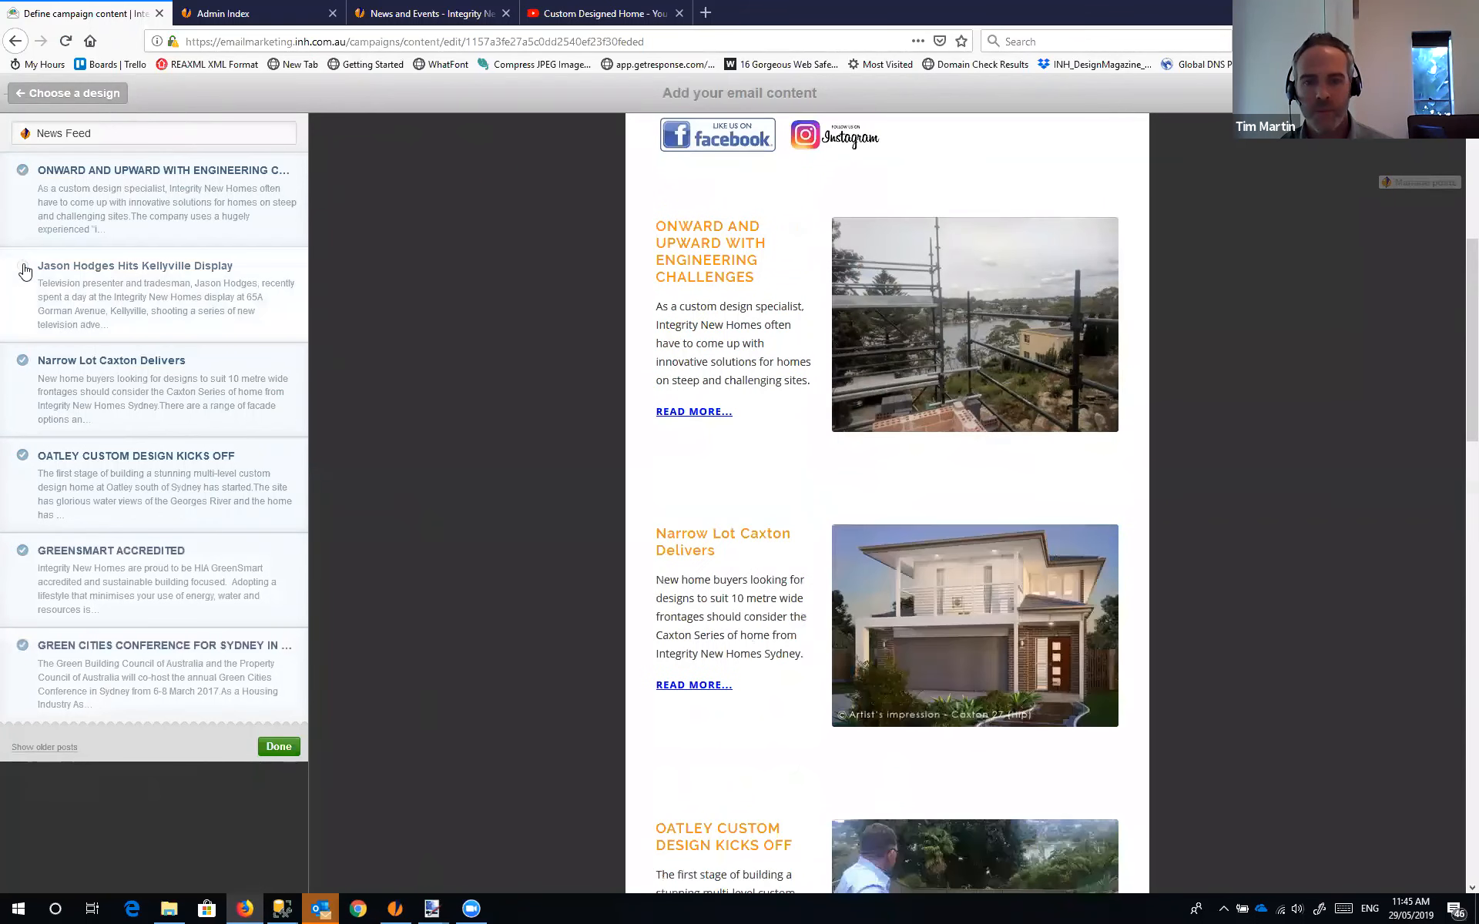
click(23, 457)
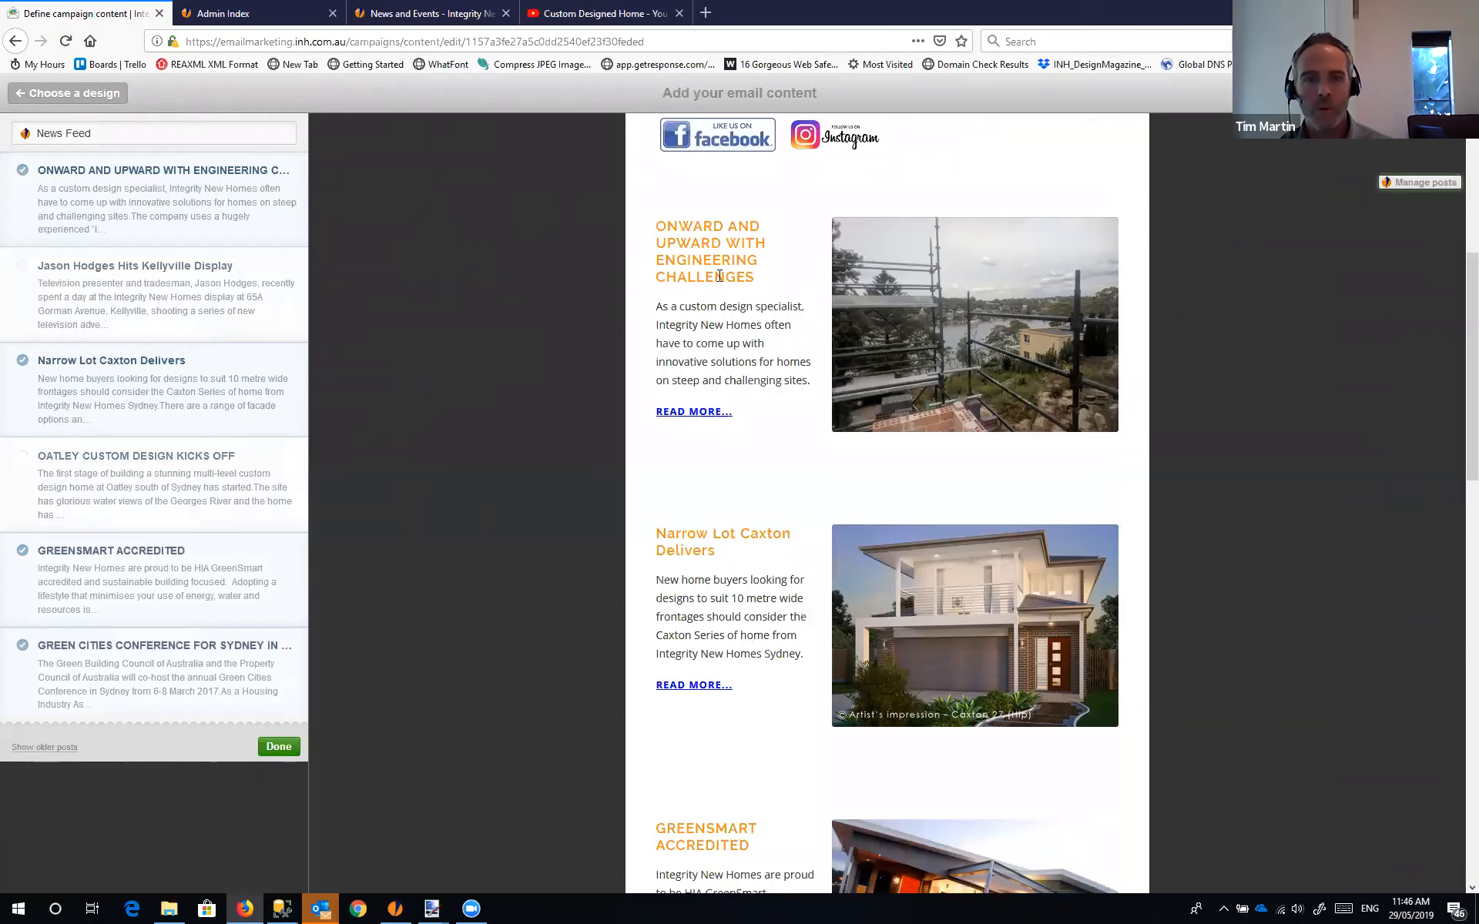
Step: Review the first article on the Sydney news page, then go back to the email editor
click(432, 13)
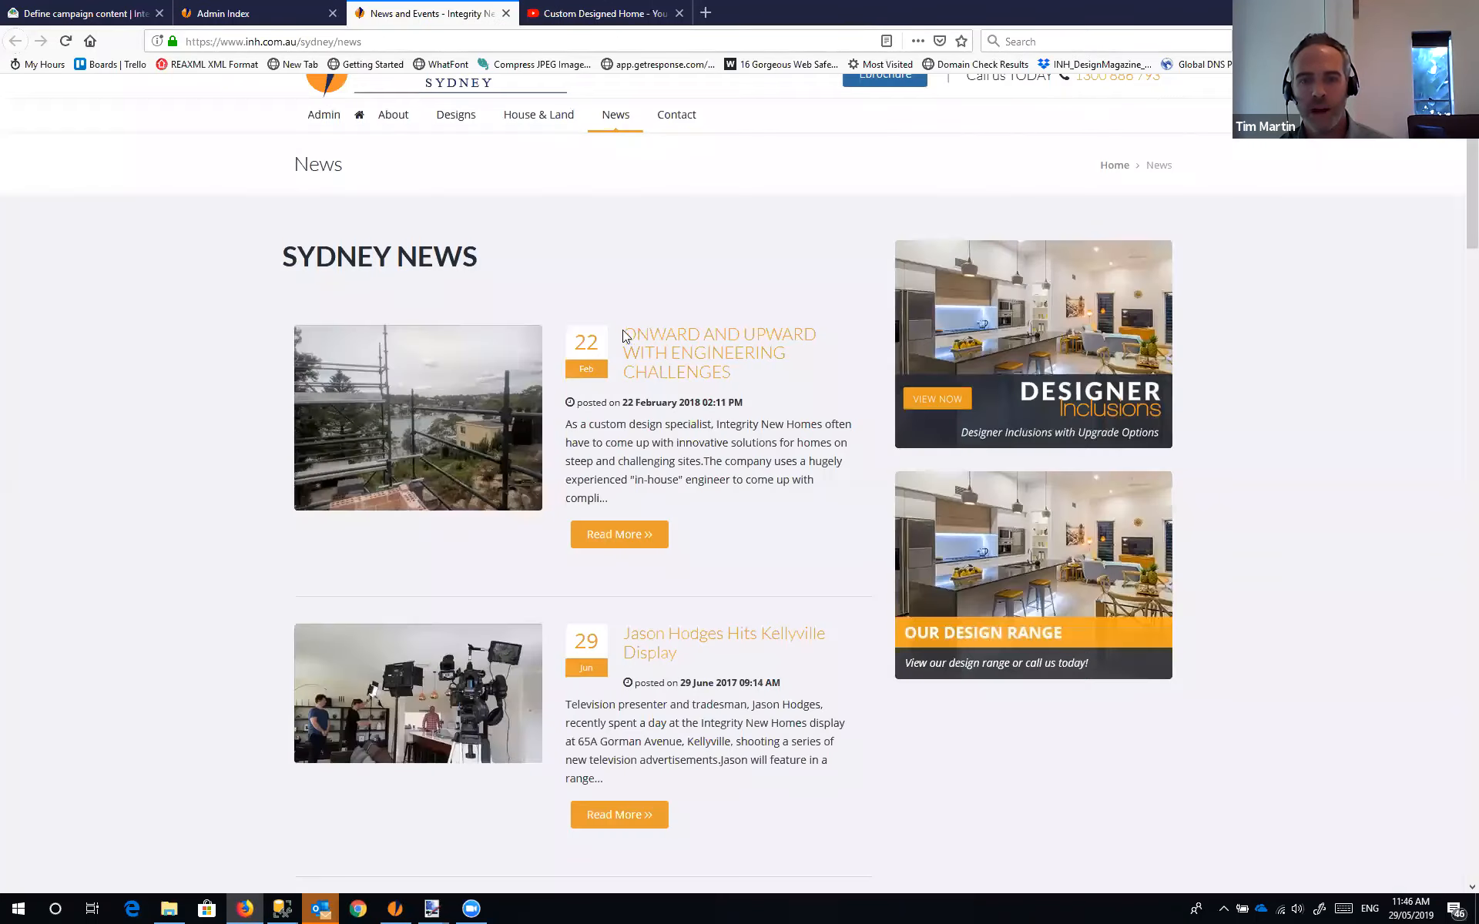
drag(623, 334, 806, 531)
click(809, 479)
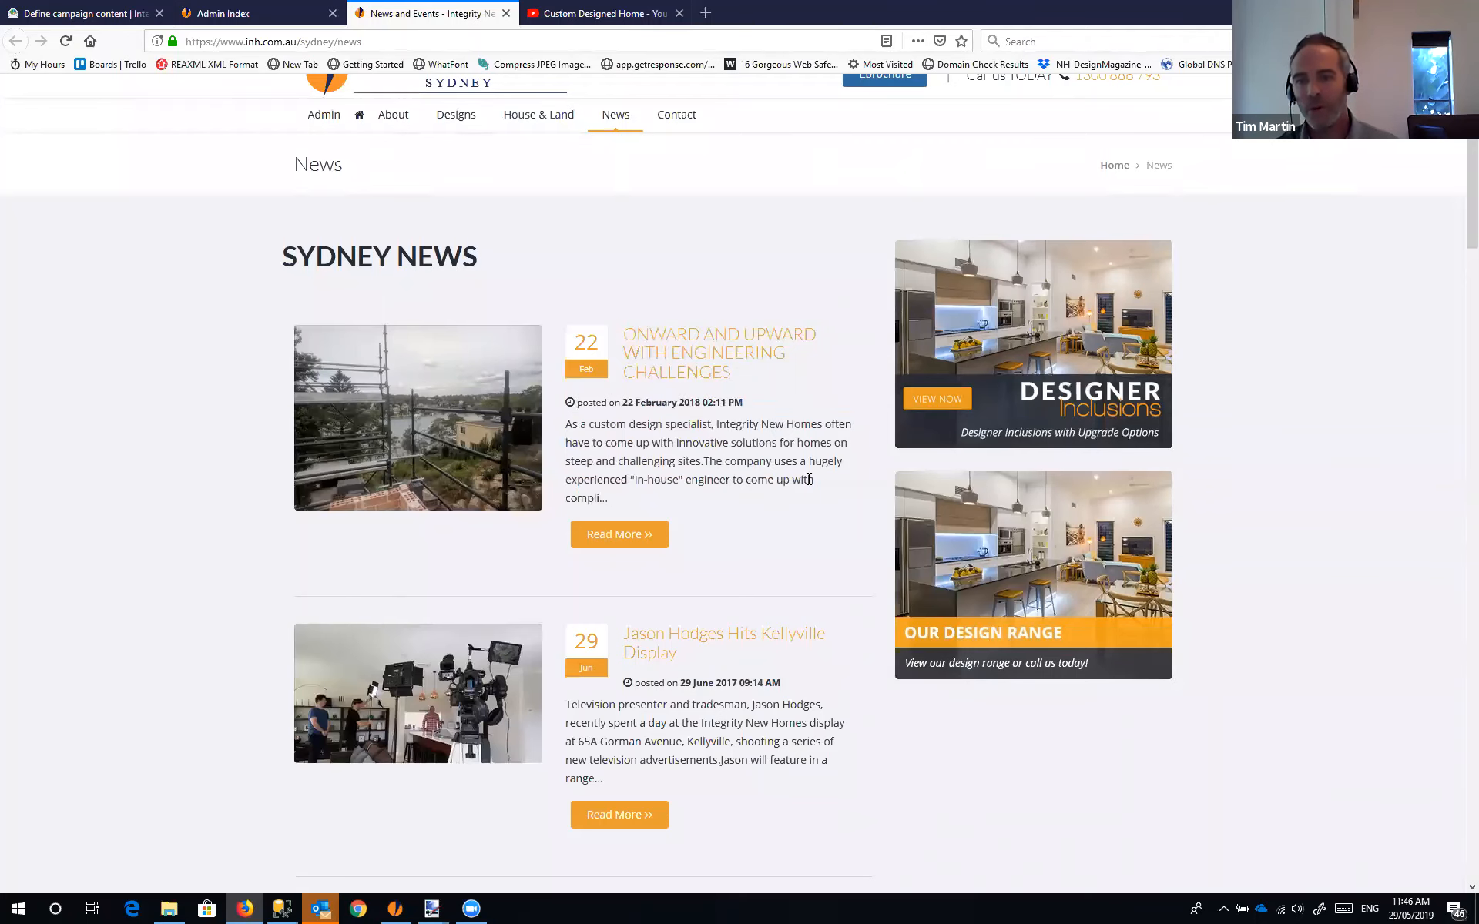
click(90, 15)
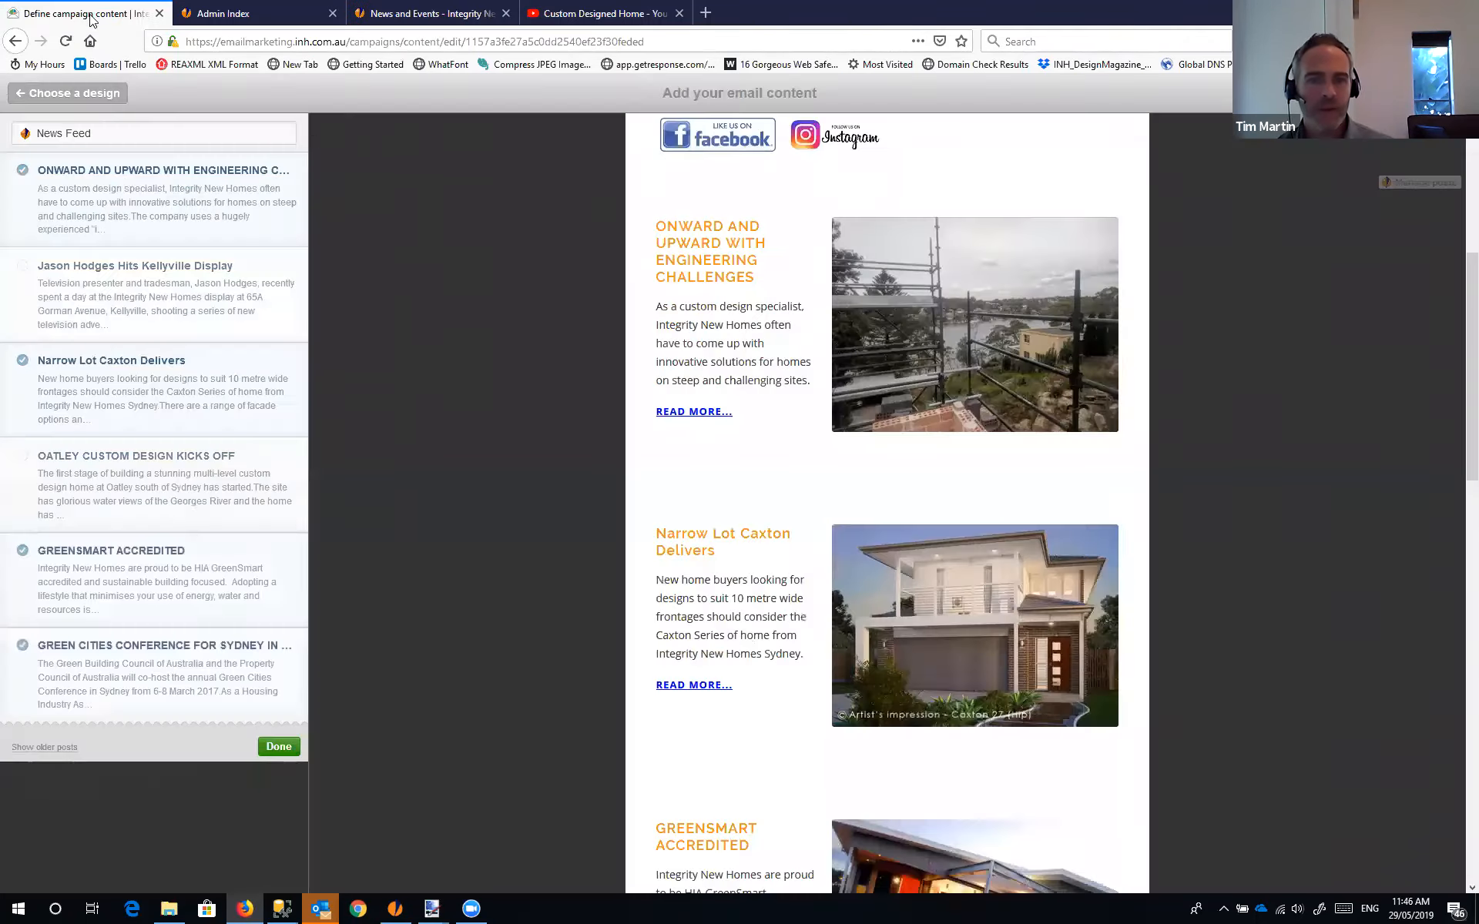
Step: On the website admin page, open the Custom RSS Feed's news list editor
scroll(439, 499, up, 2)
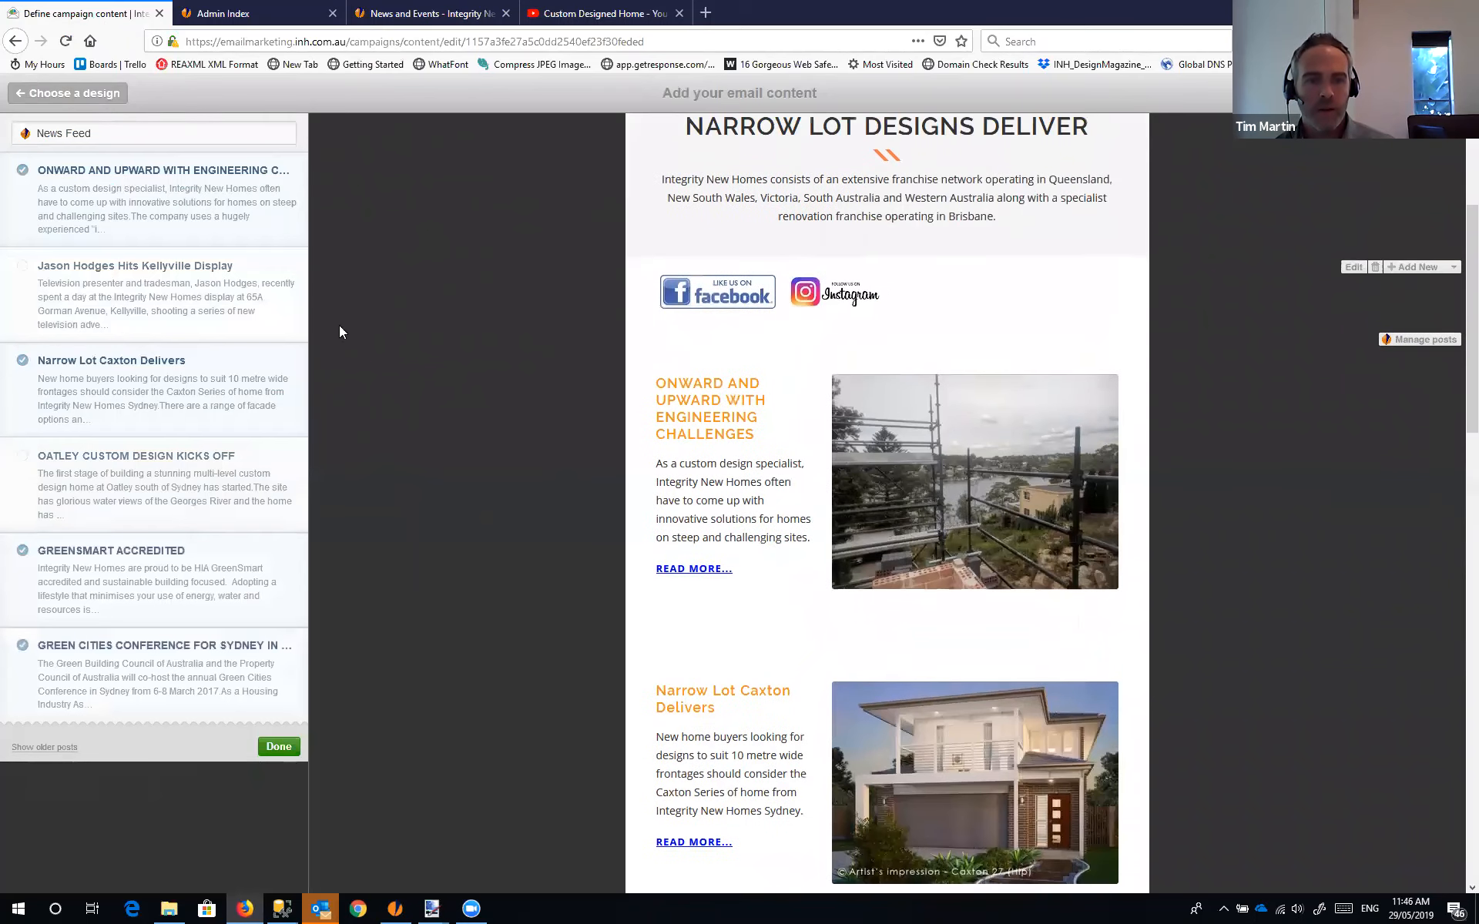
click(265, 16)
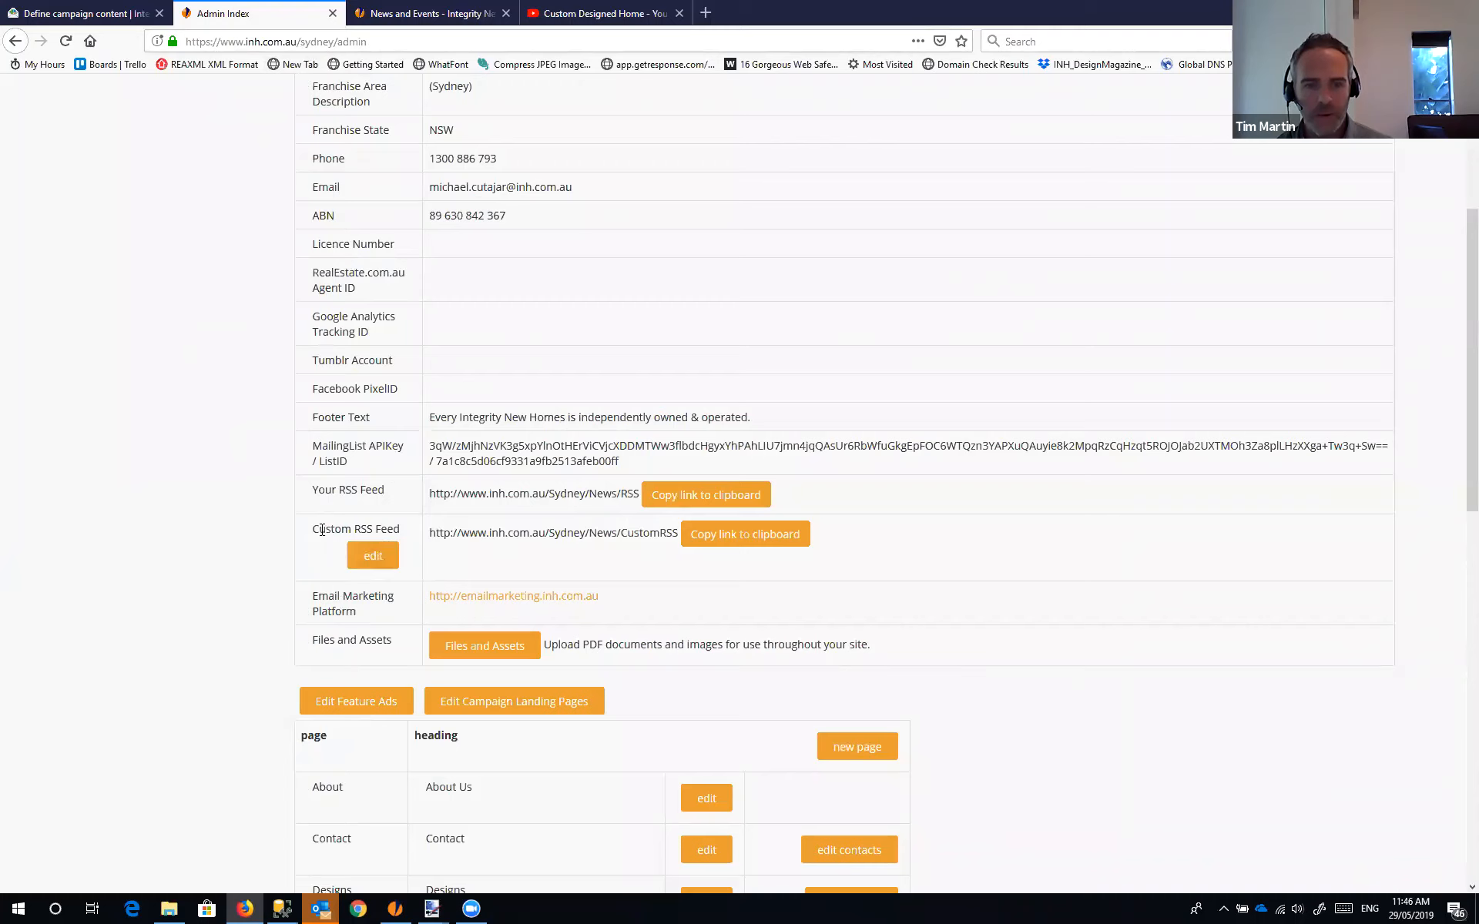
drag(315, 528, 407, 533)
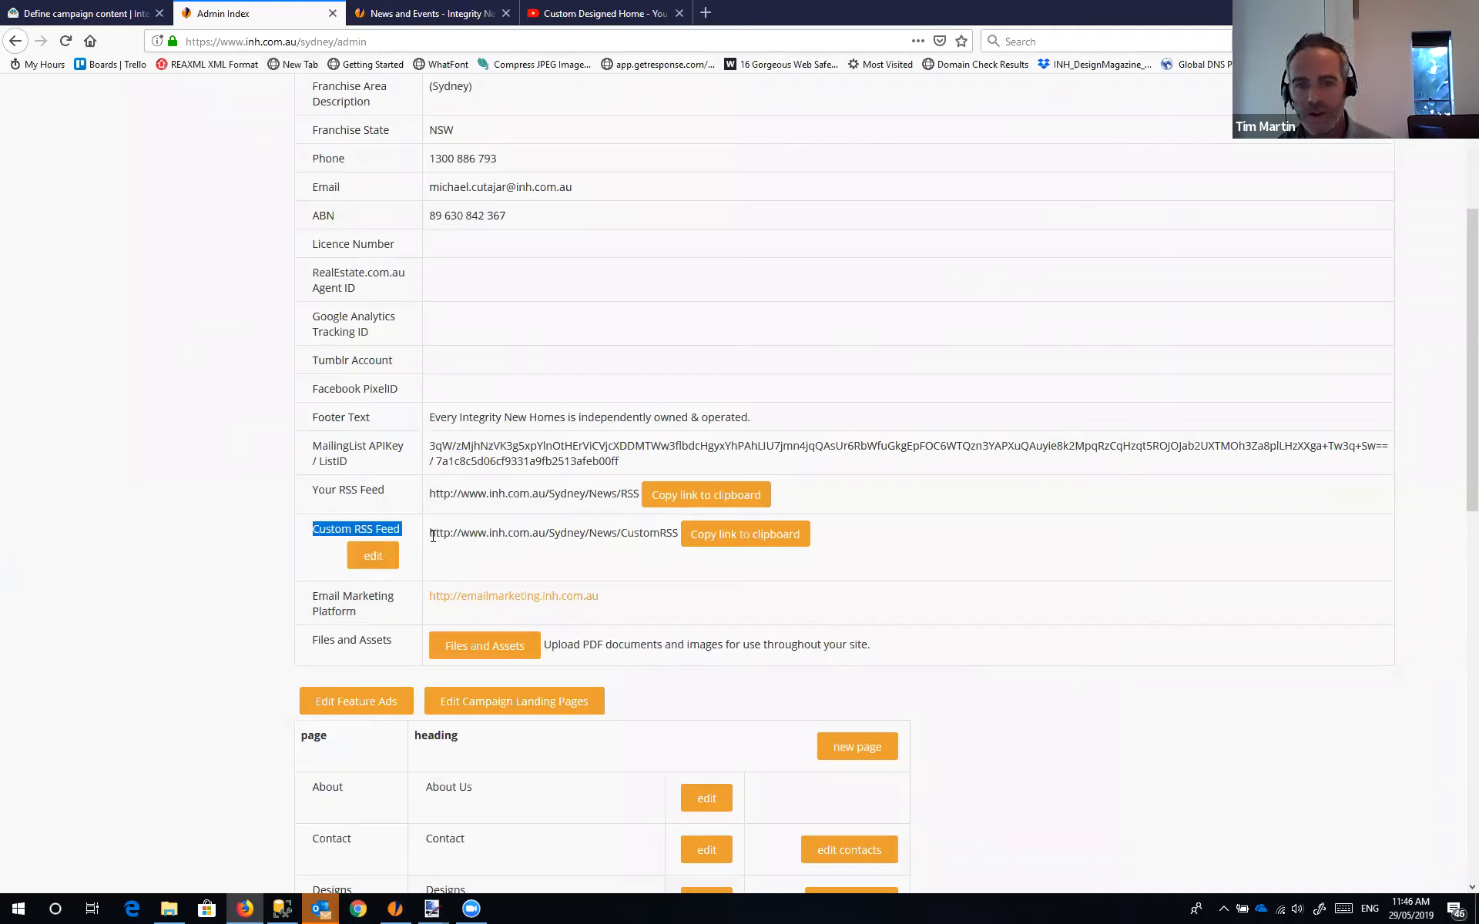
click(377, 504)
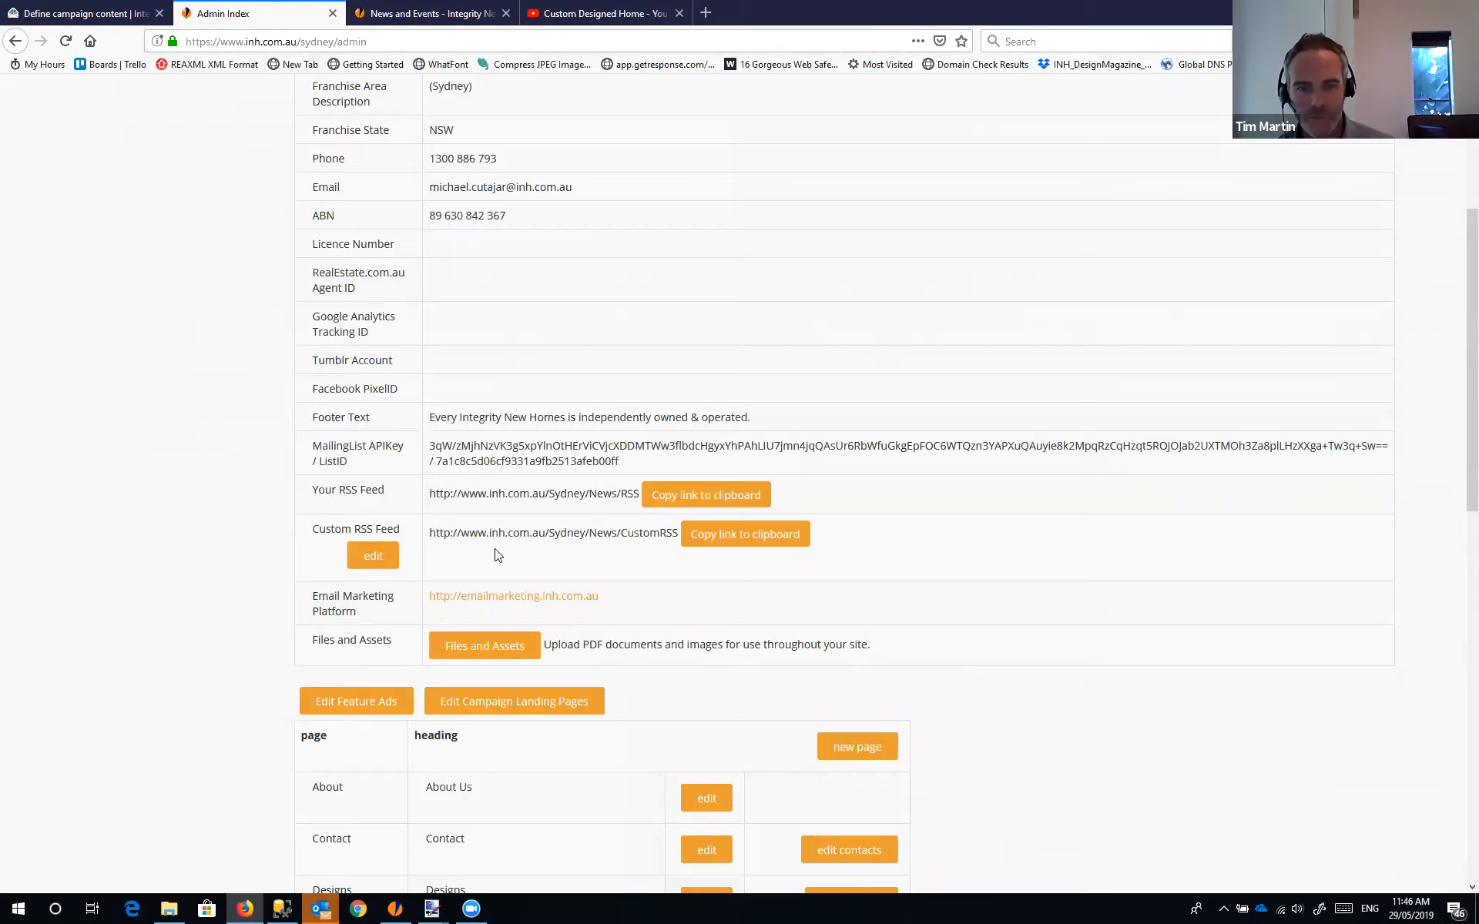
click(383, 562)
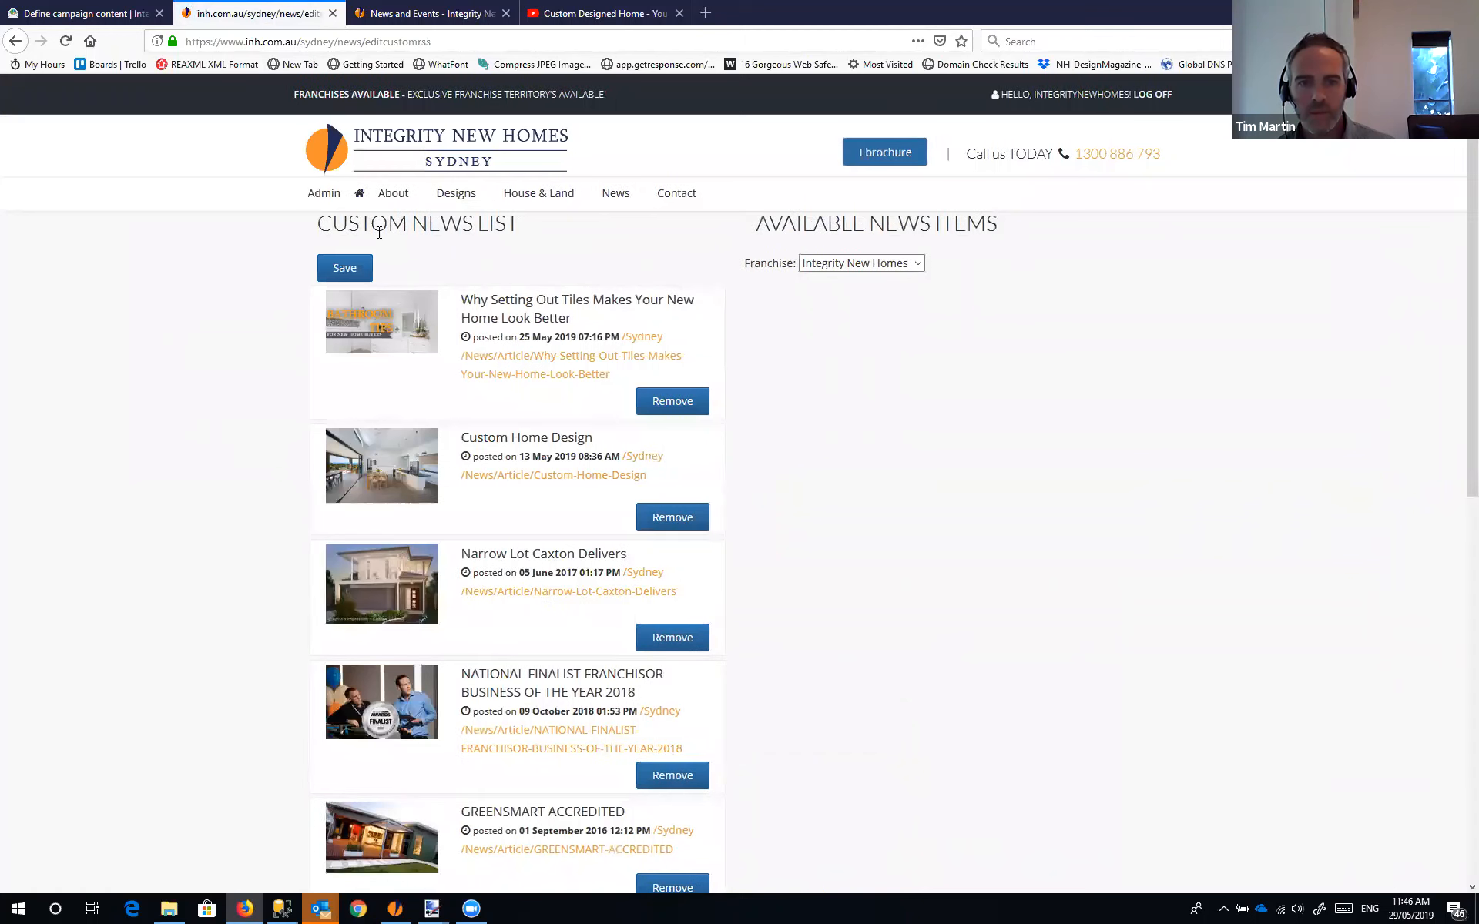
Step: Remove all six articles, from Setting Out Tiles to Whitsunday, from the Custom News List
click(677, 394)
click(677, 382)
click(681, 385)
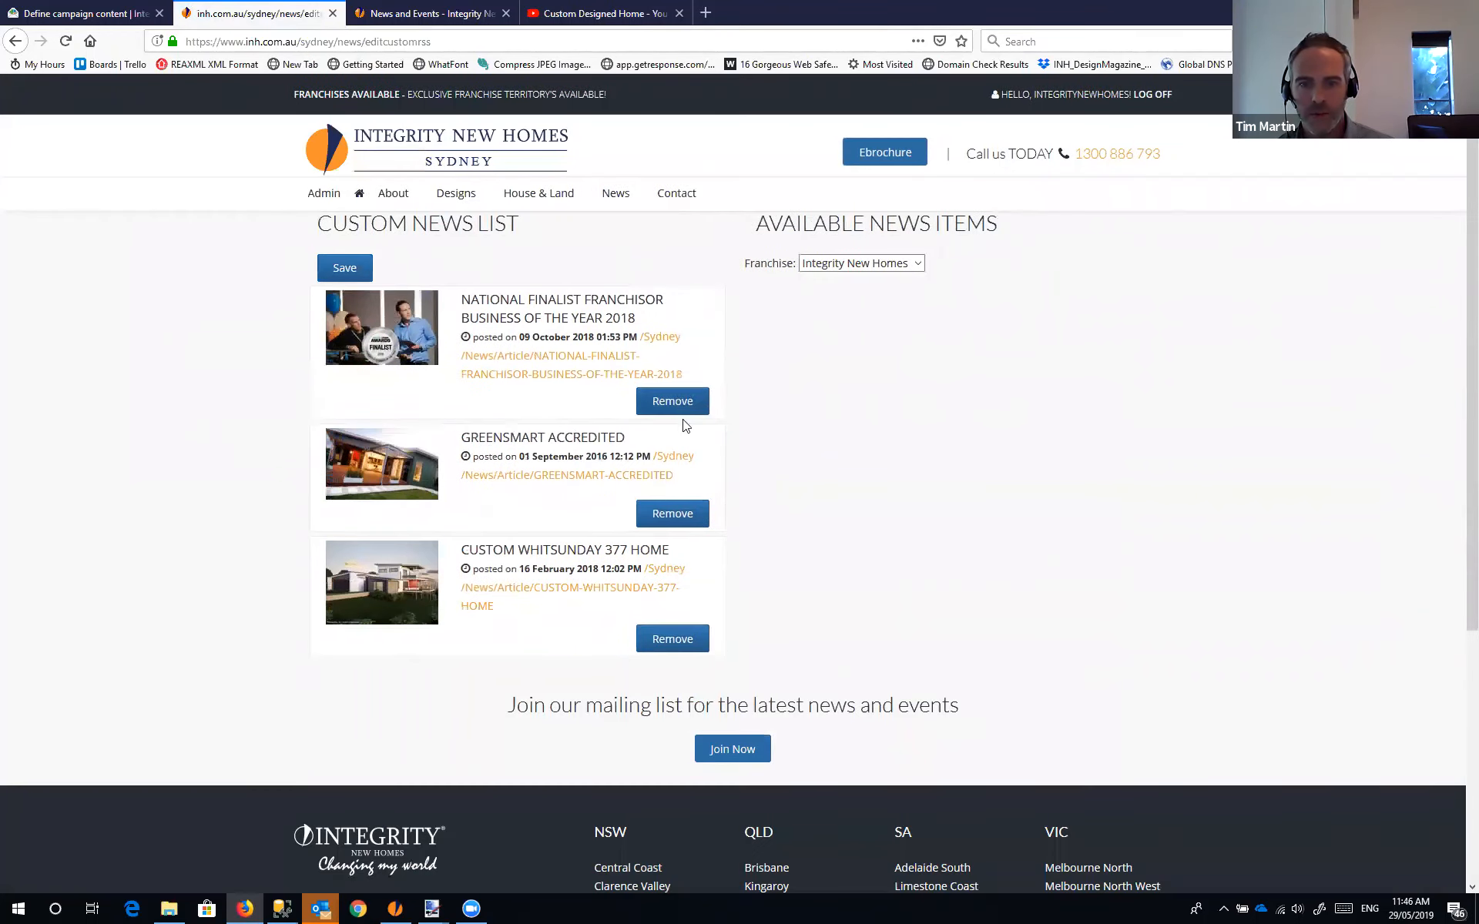
click(677, 401)
click(673, 383)
click(675, 385)
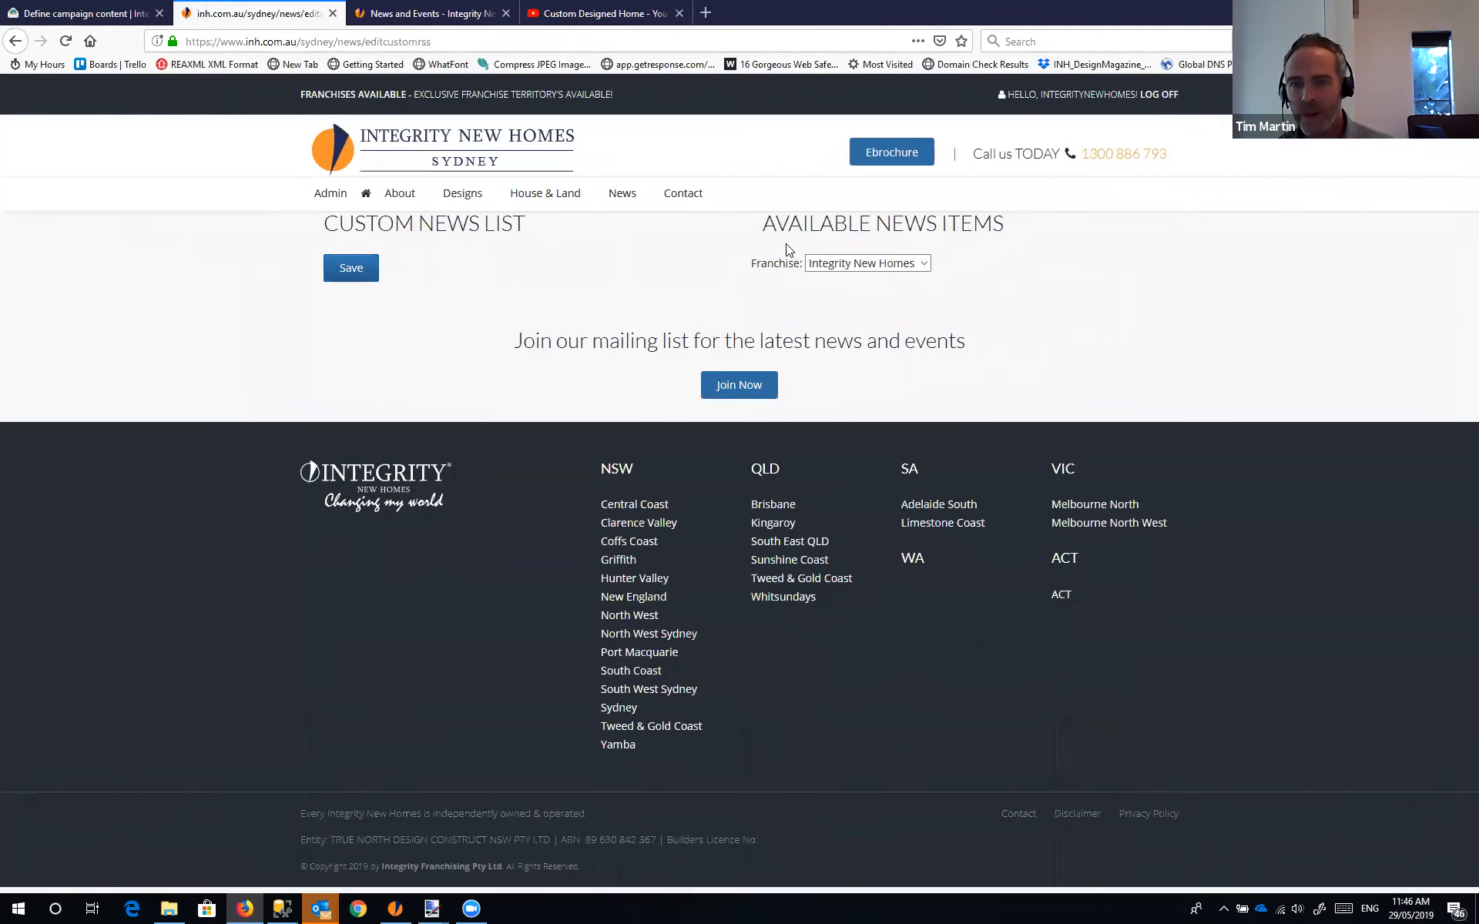
Step: Set the Franchise filter to Sydney to list its available news items
drag(754, 262, 921, 432)
click(925, 262)
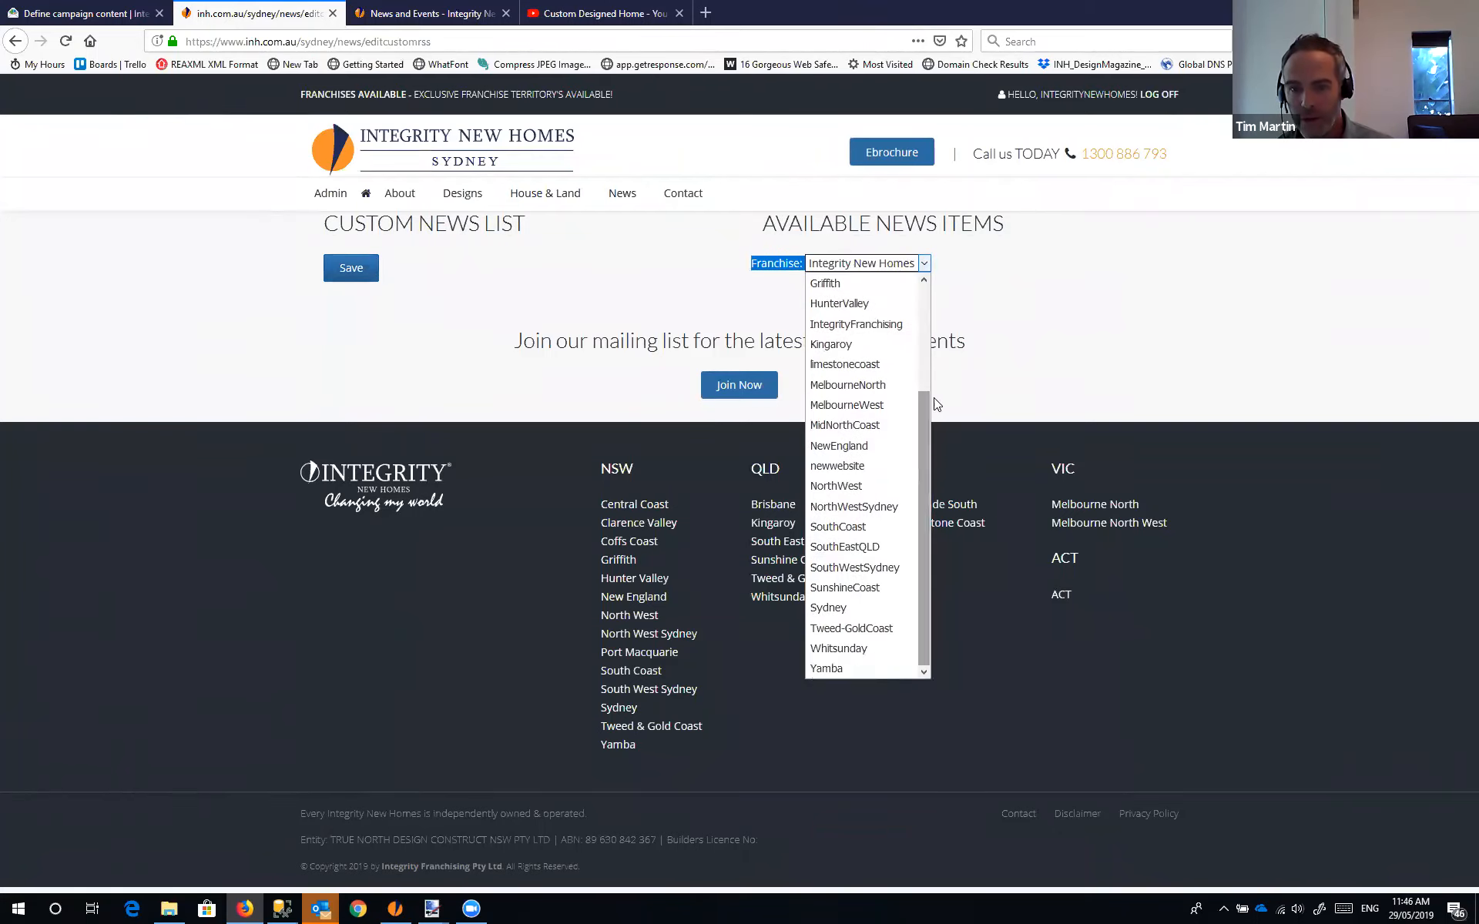
click(841, 609)
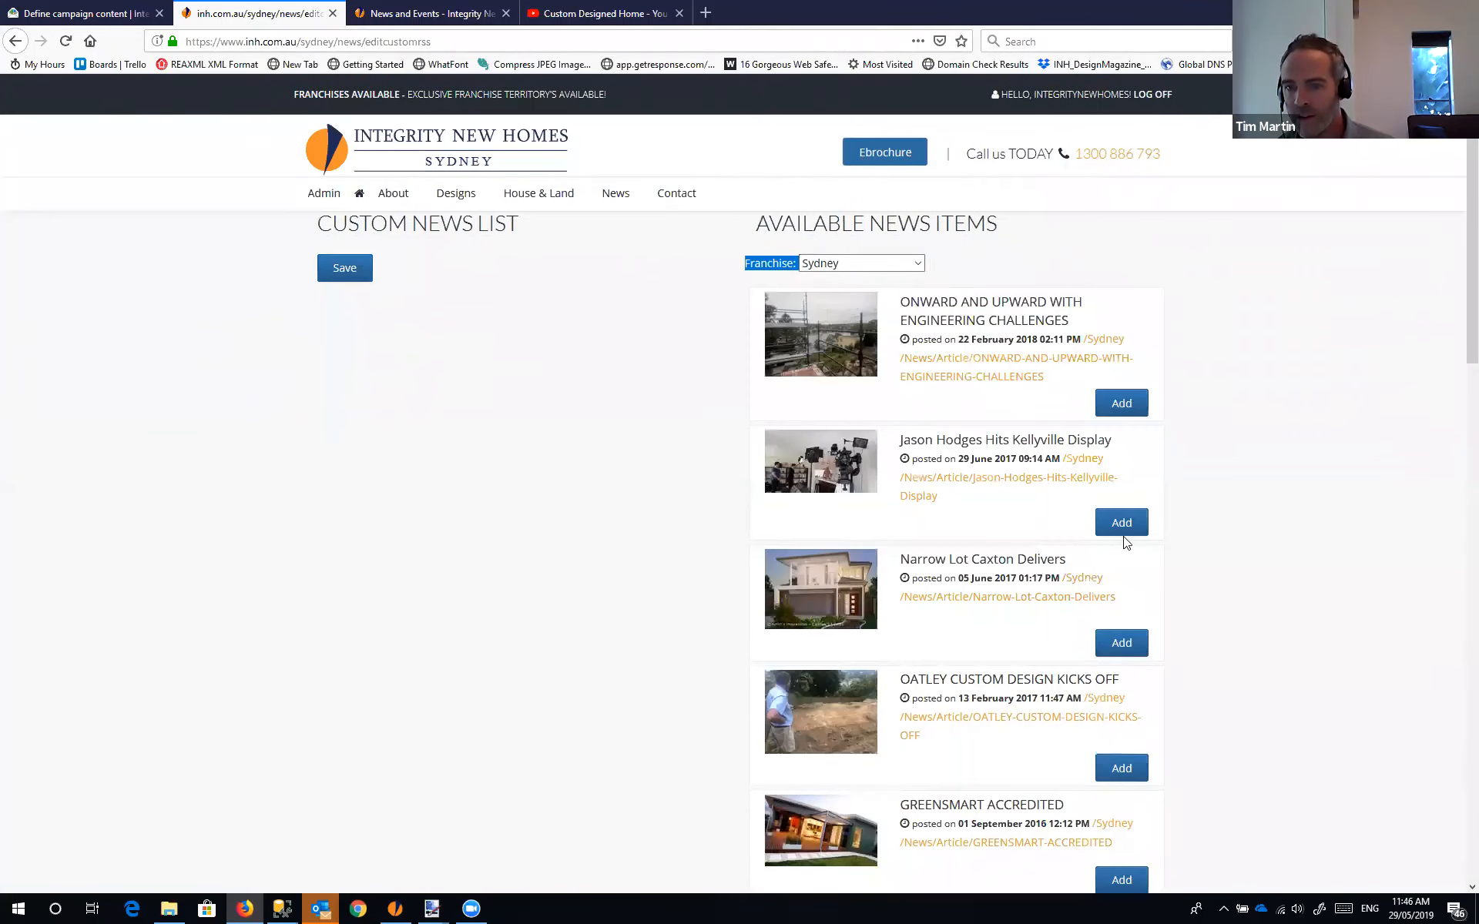
Step: Add Narrow Lot Caxton Delivers, Green Cities Conference and Onward and Upward to the custom list
click(1121, 643)
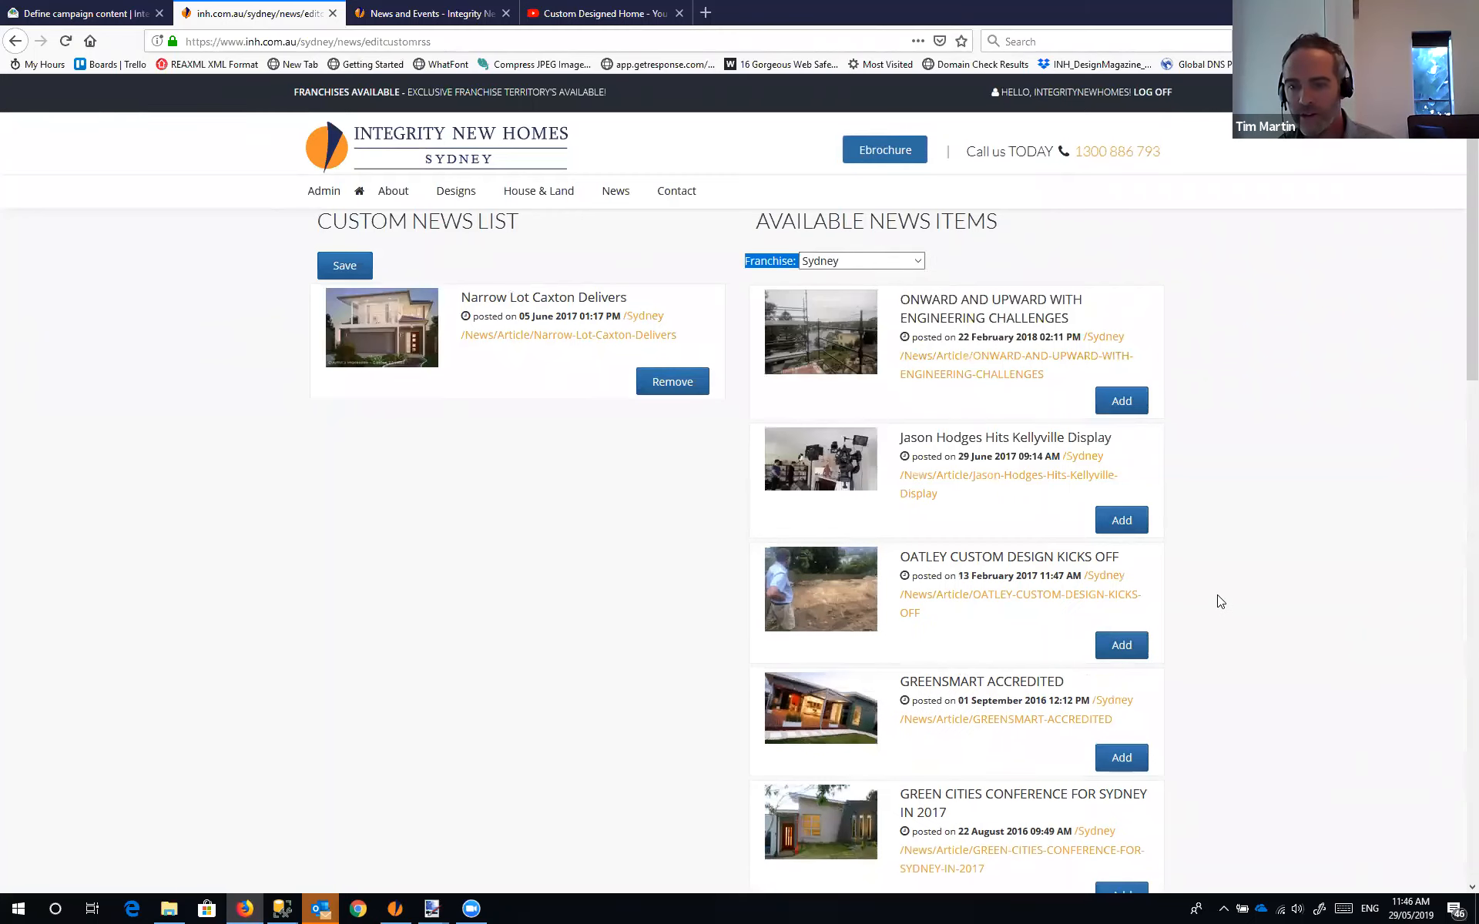
scroll(1220, 600, down, 3)
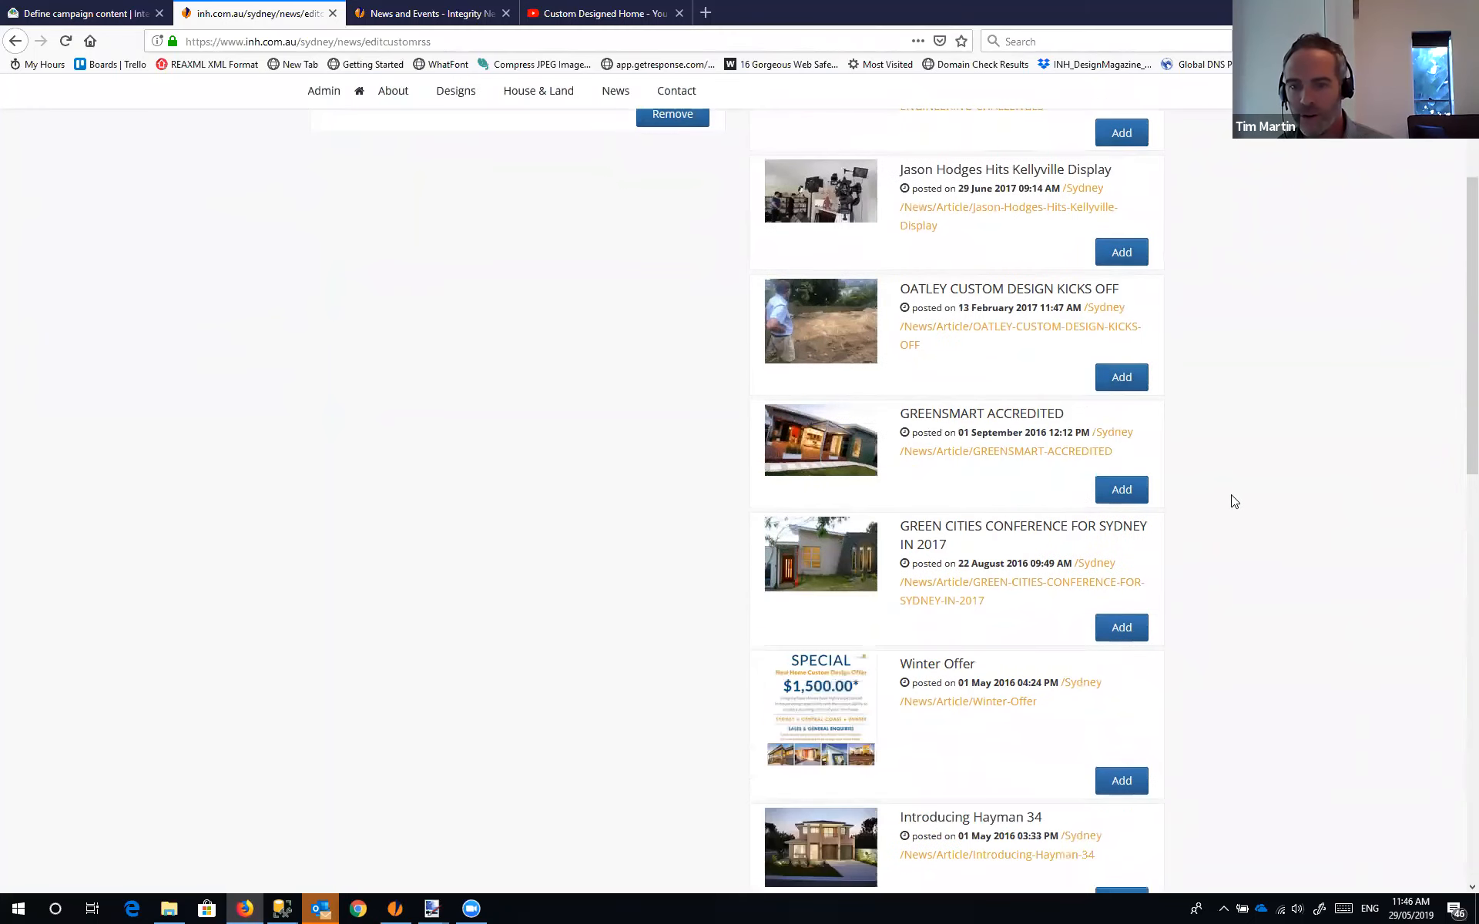
click(1121, 626)
scroll(1120, 470, up, 3)
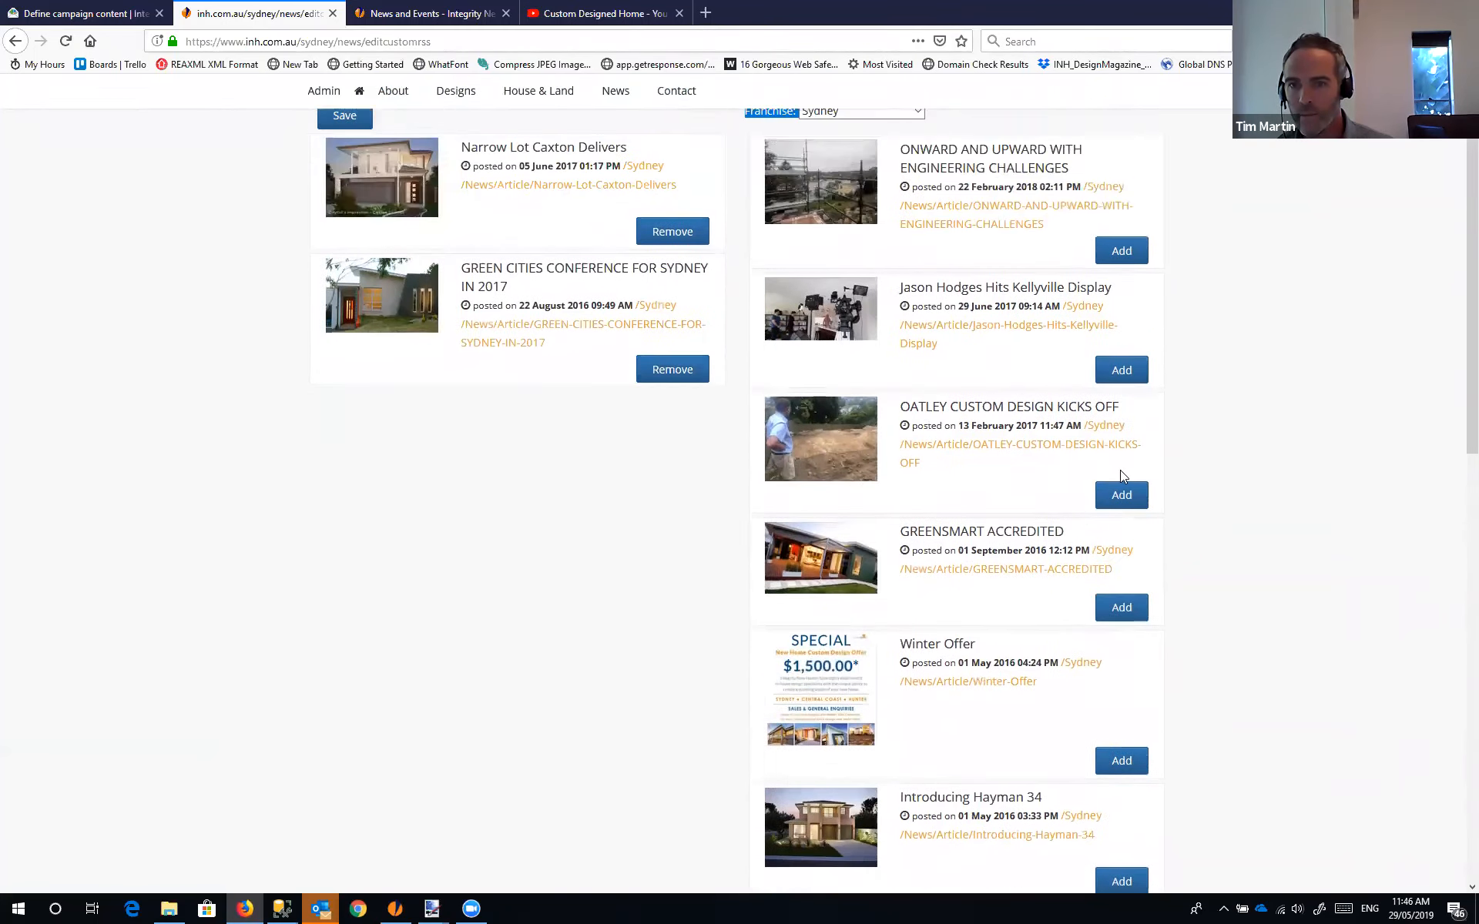
click(1121, 324)
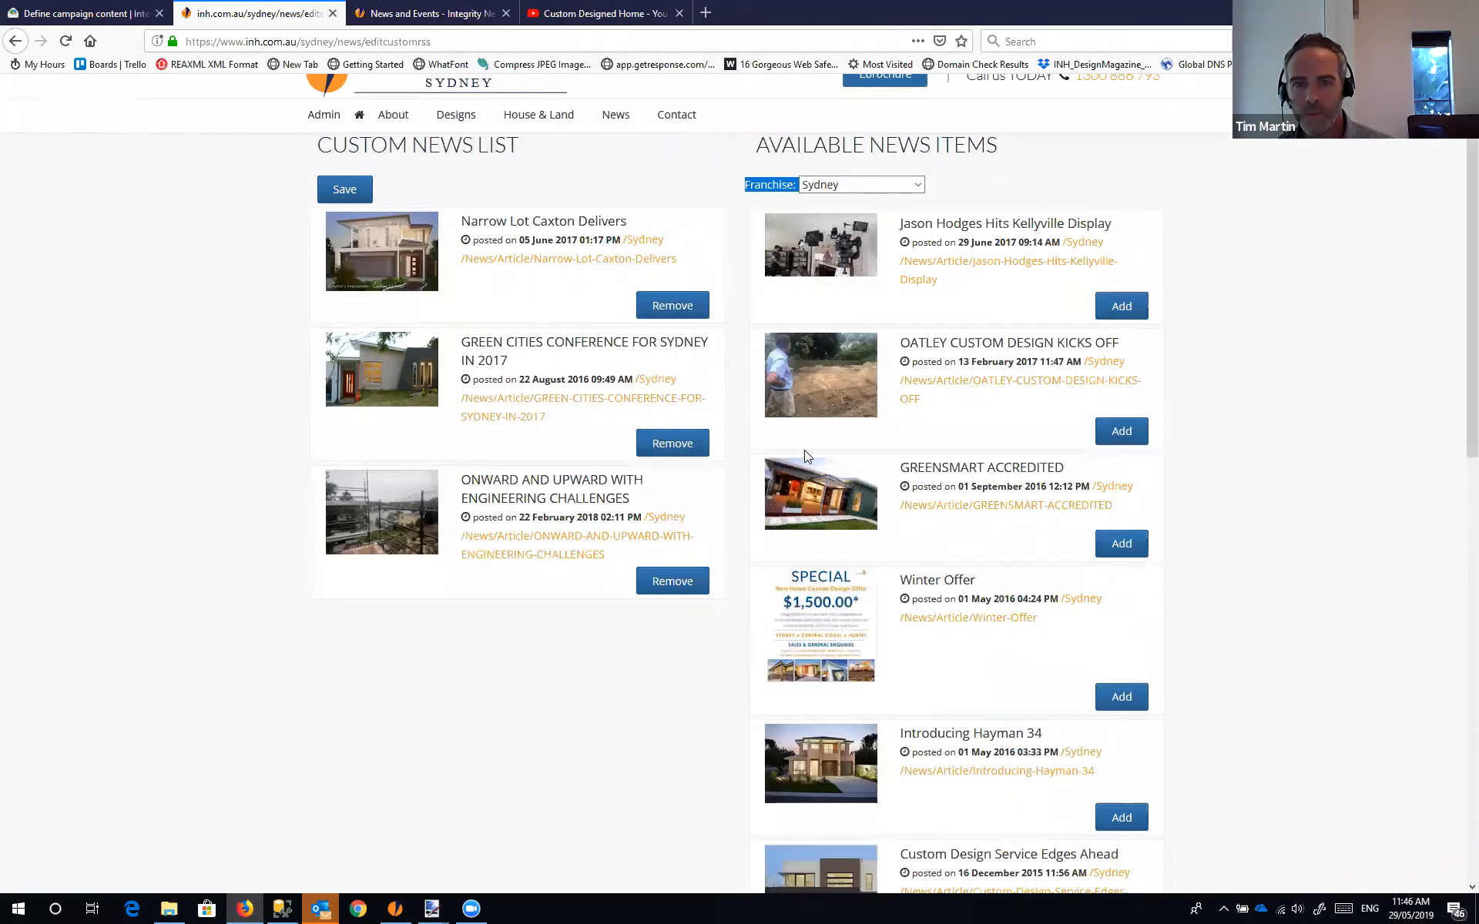
Step: Reorder the list to Onward and Upward, Narrow Lot Caxton Delivers, then Green Cities Conference
click(734, 192)
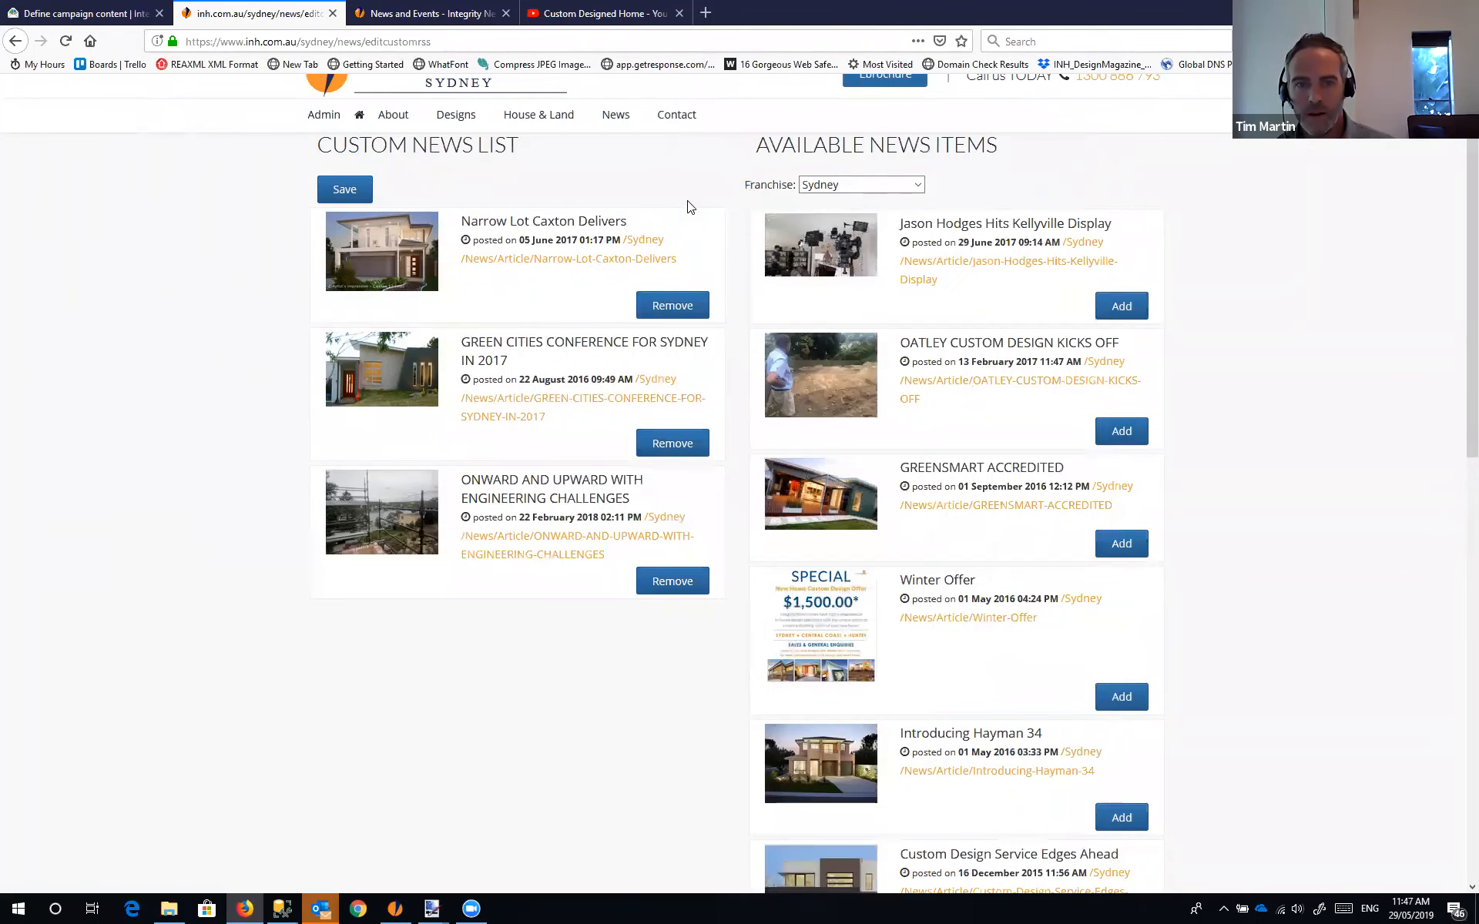
scroll(686, 205, up, 1)
drag(502, 318, 490, 464)
drag(391, 590, 382, 445)
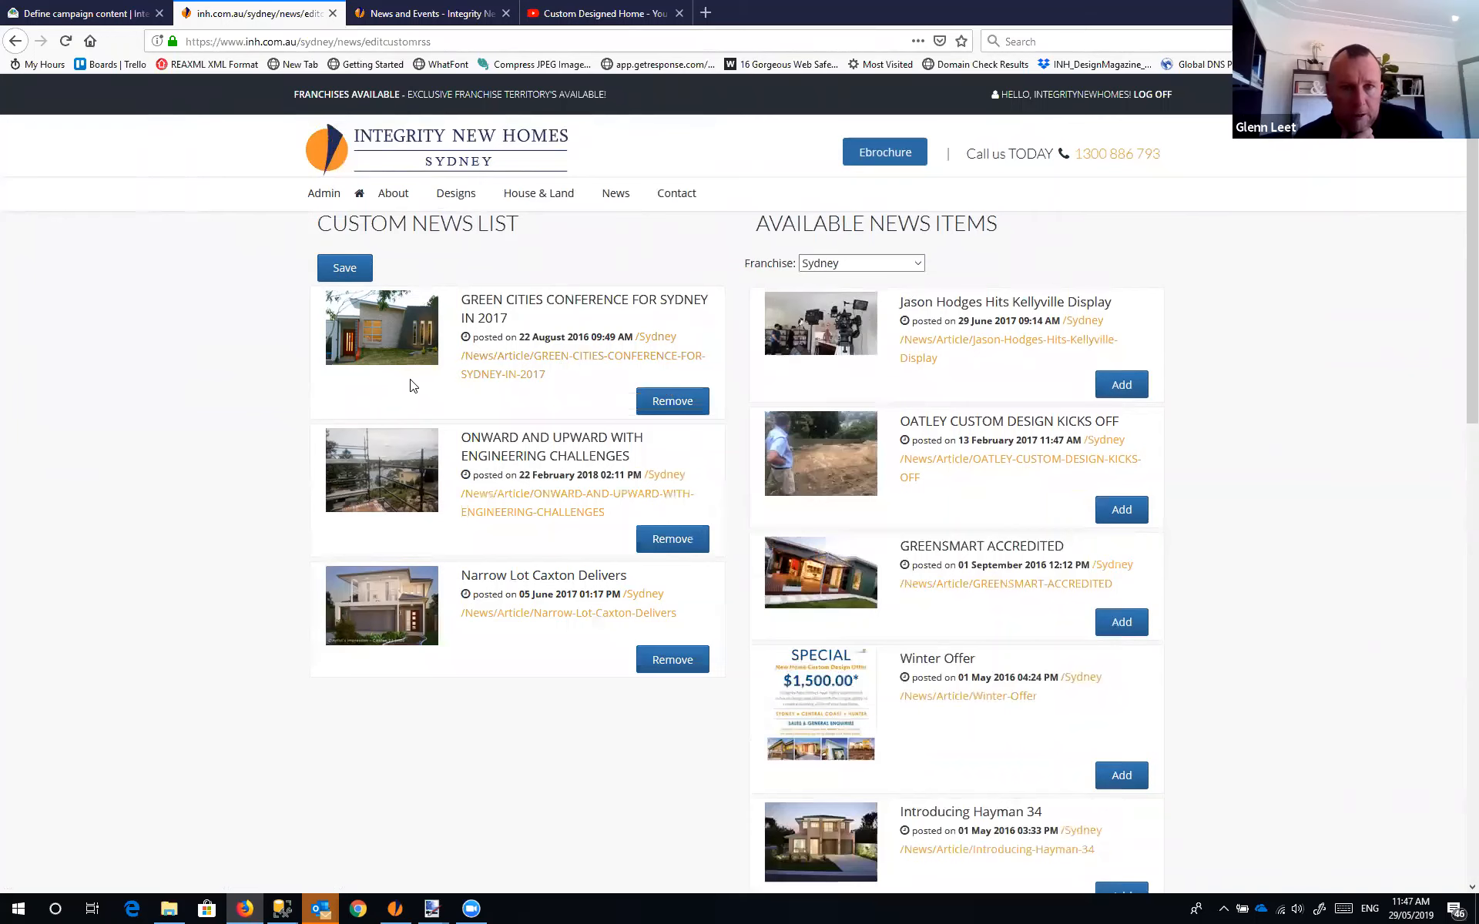
drag(393, 324, 425, 609)
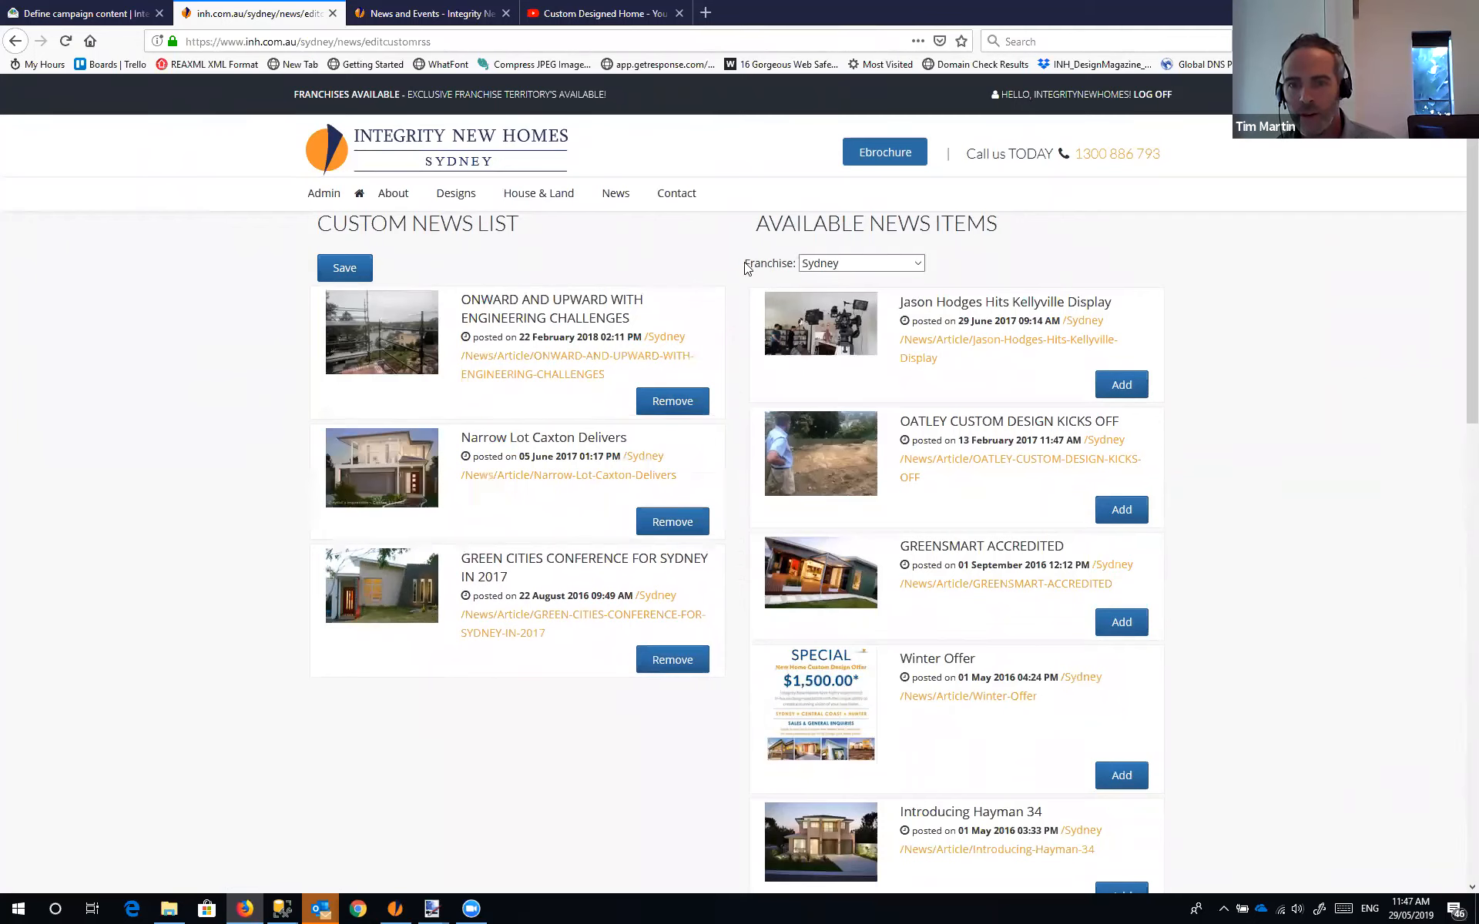
Step: Pick the AdelaideSouth franchise, add 'Keeping Our Adelaide Homes Safe' and drag it to second place
click(917, 264)
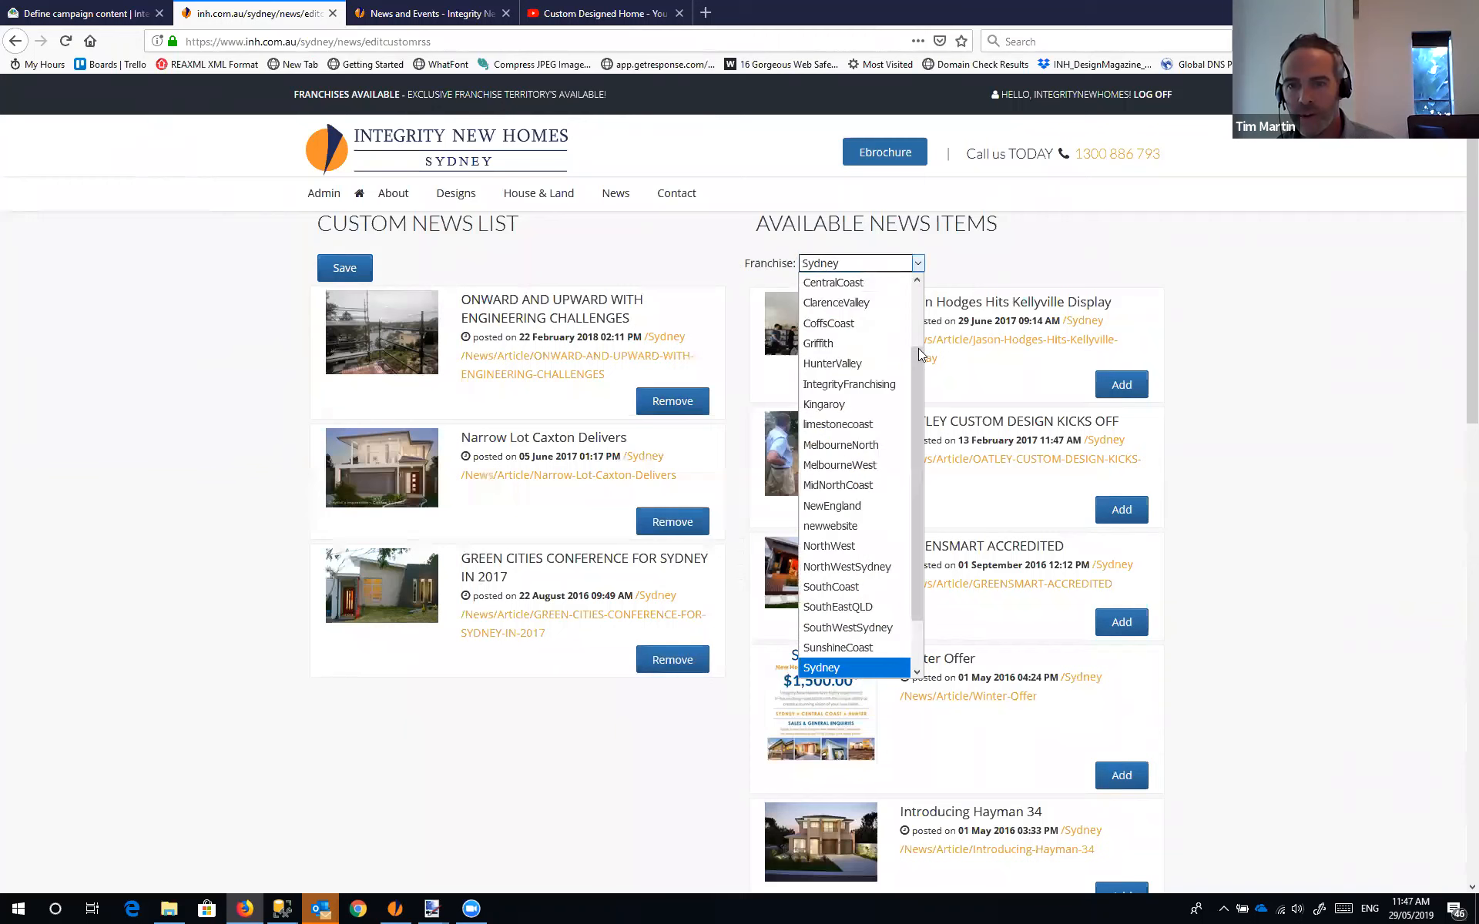
scroll(916, 371, up, 2)
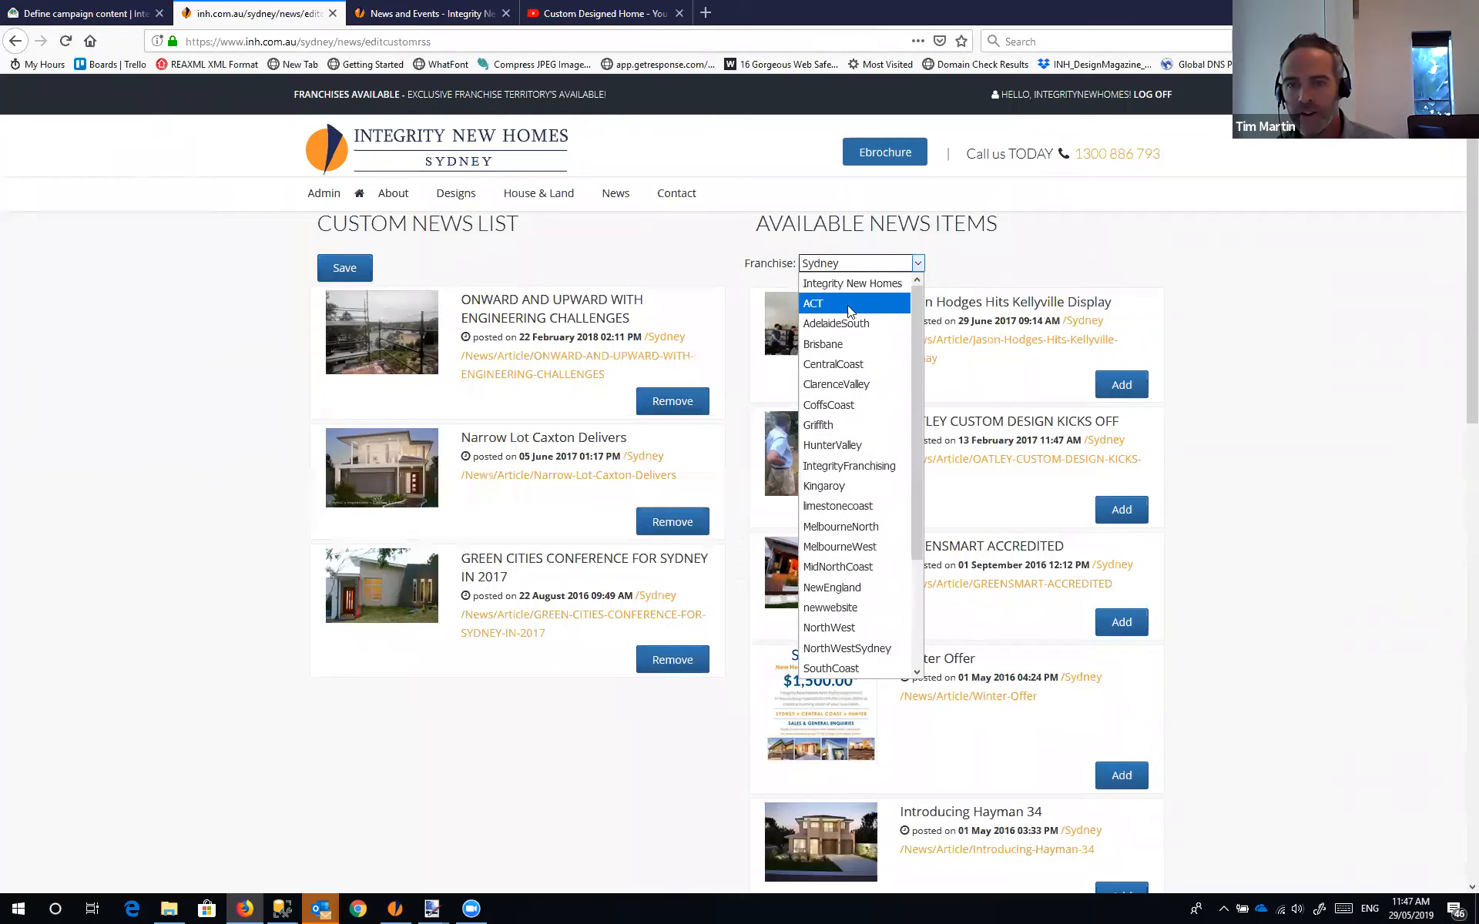
click(854, 325)
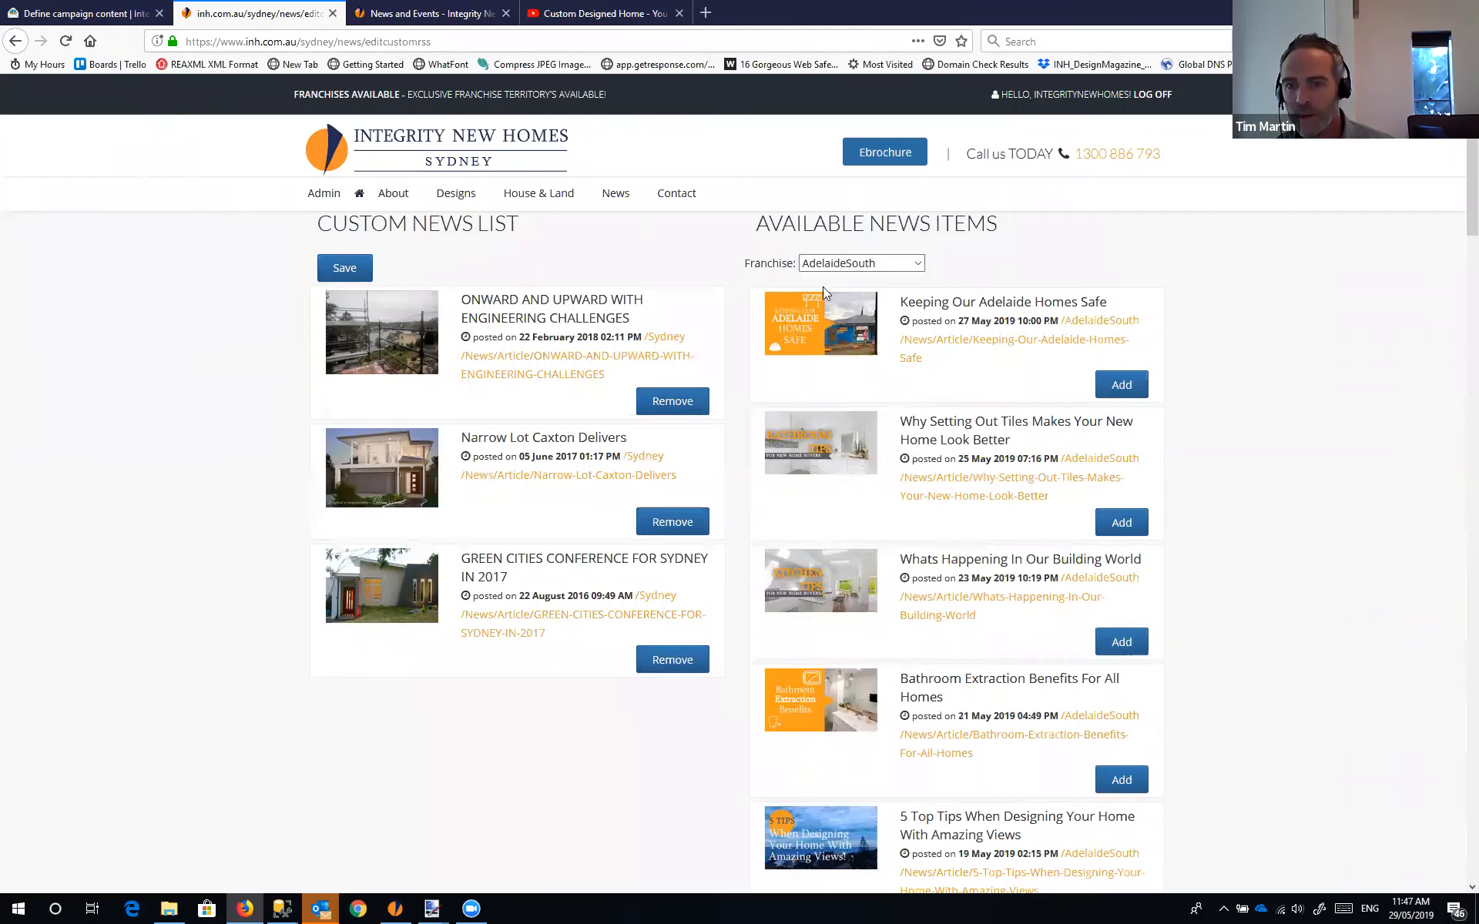
click(1121, 385)
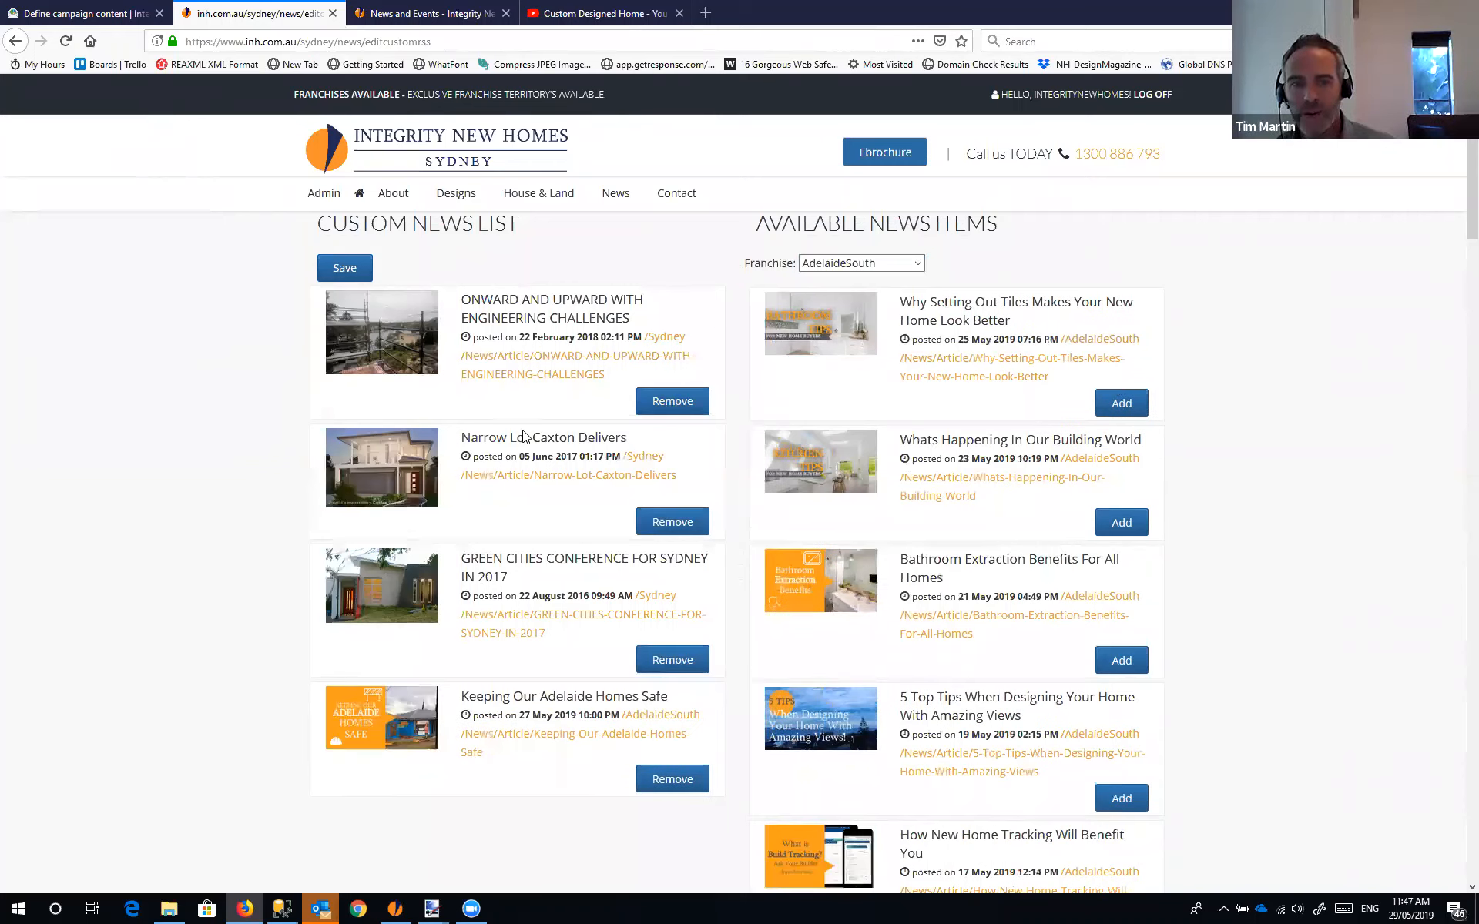
drag(515, 763, 513, 485)
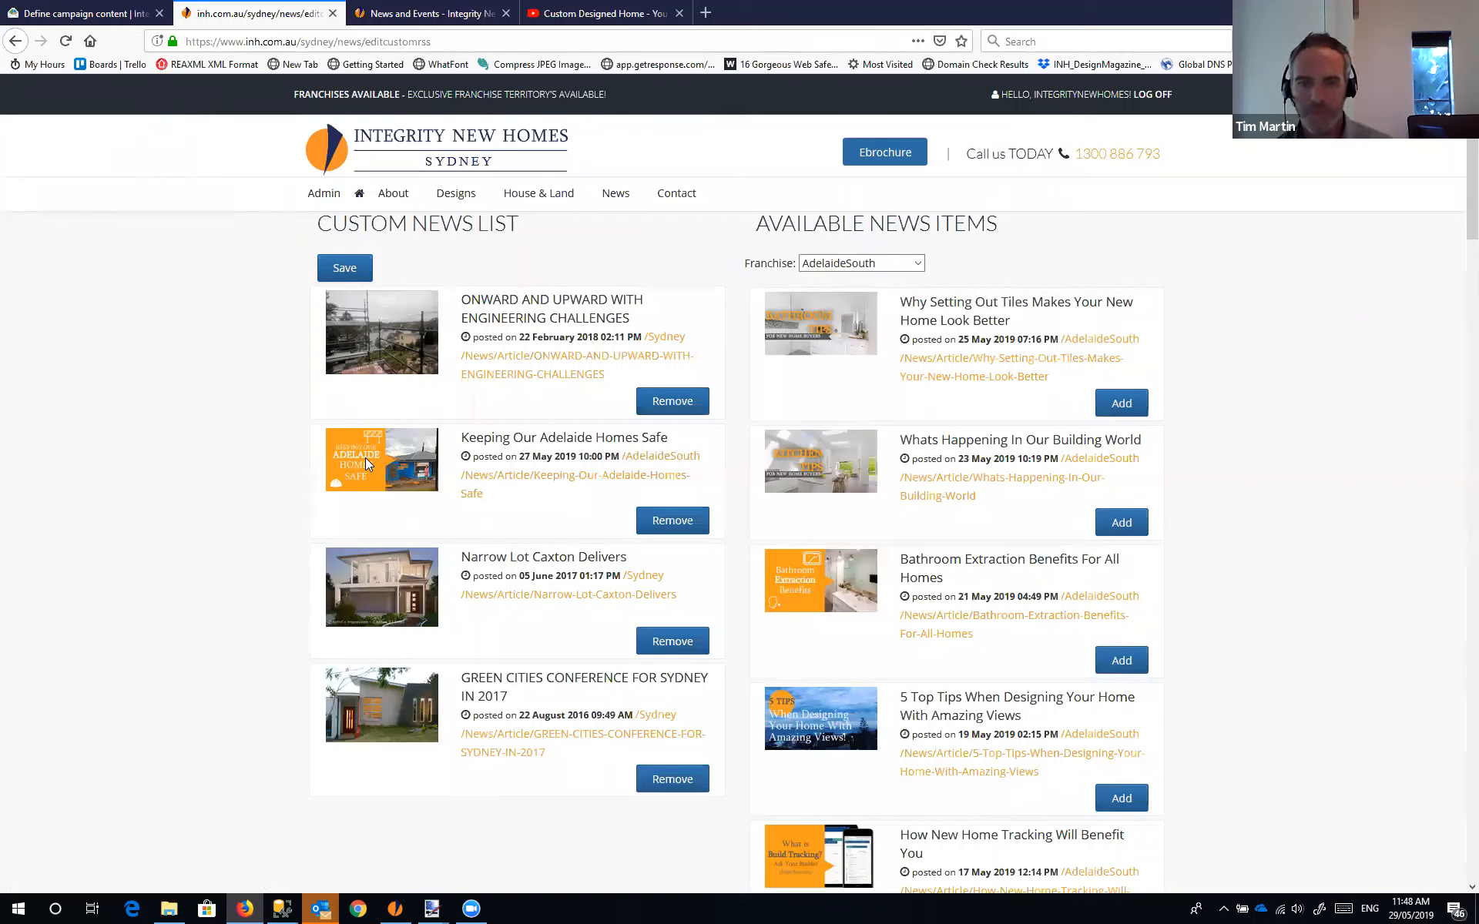
Step: Add Integrity New Homes' Custom Home Design, placing Narrow Lot Caxton Delivers first and it second
click(918, 265)
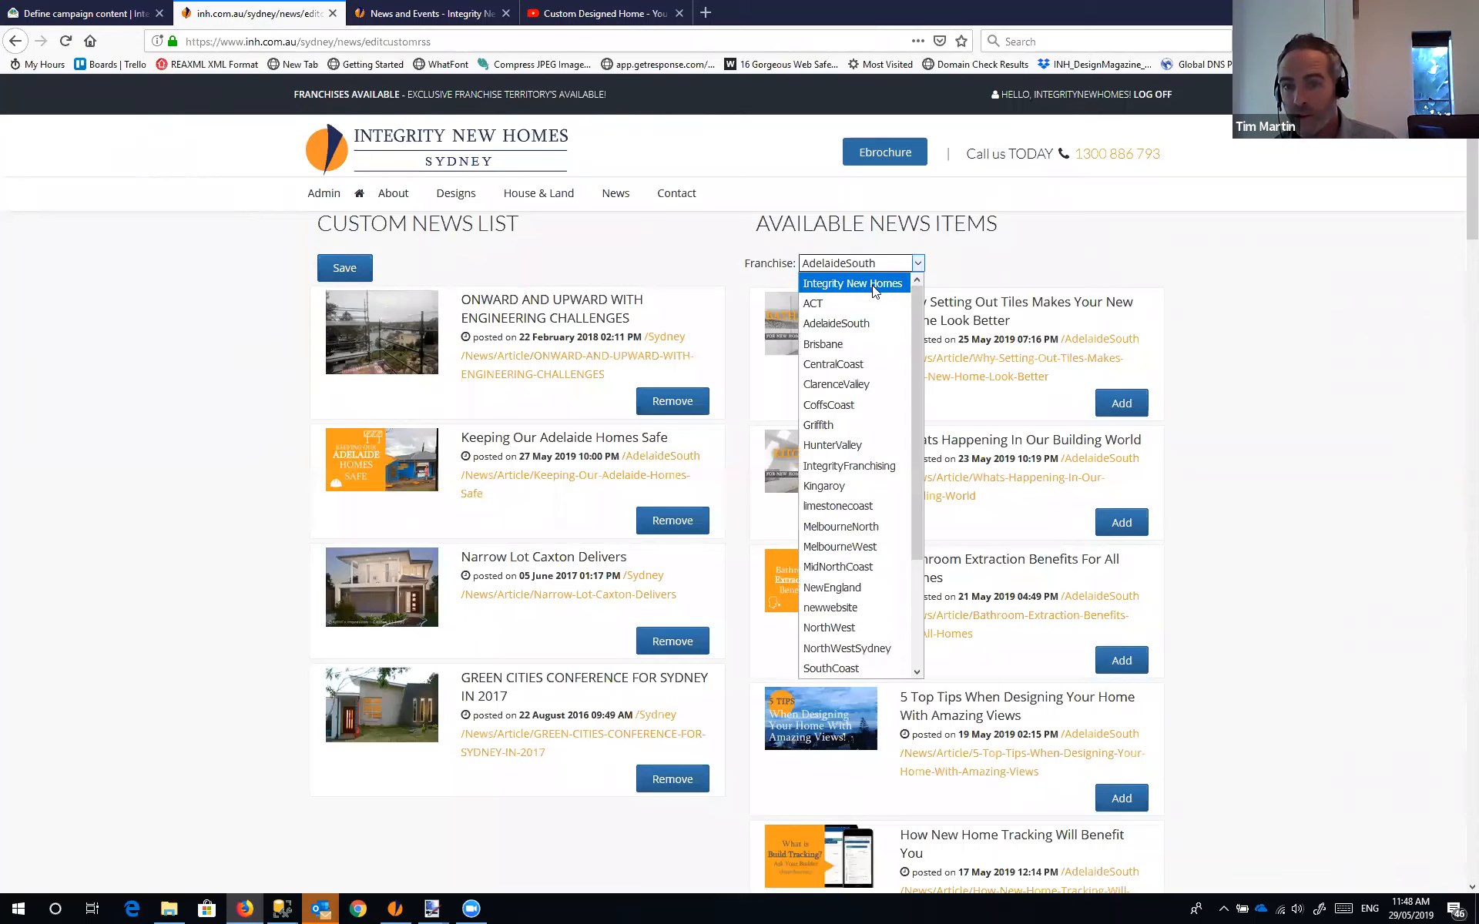
click(897, 285)
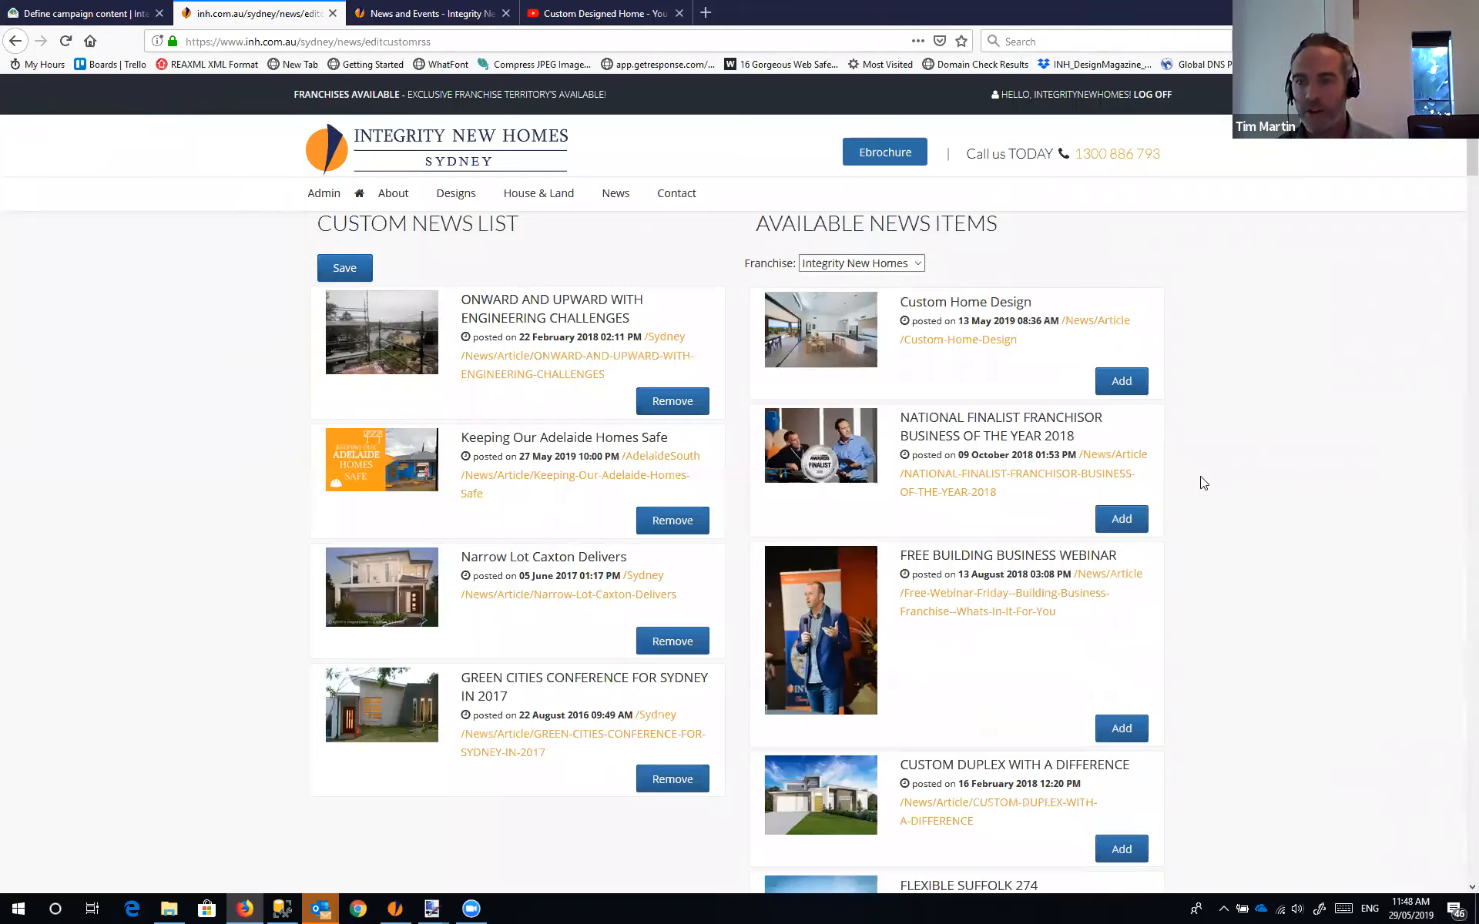
click(1121, 380)
drag(398, 838, 431, 343)
drag(408, 732, 379, 327)
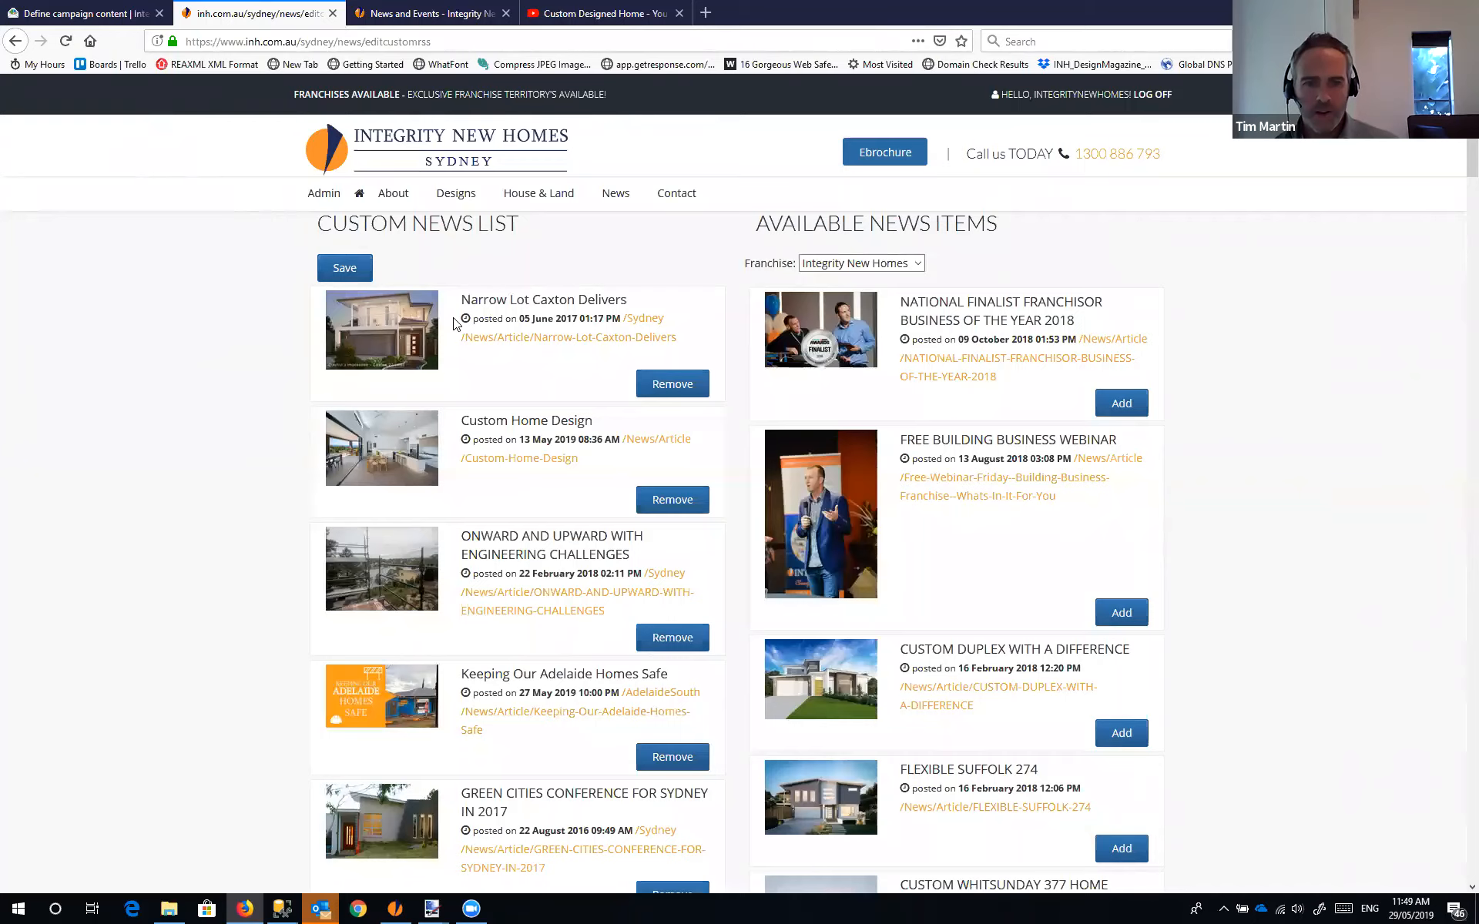
Step: Save the five-post custom news list
scroll(462, 373, down, 2)
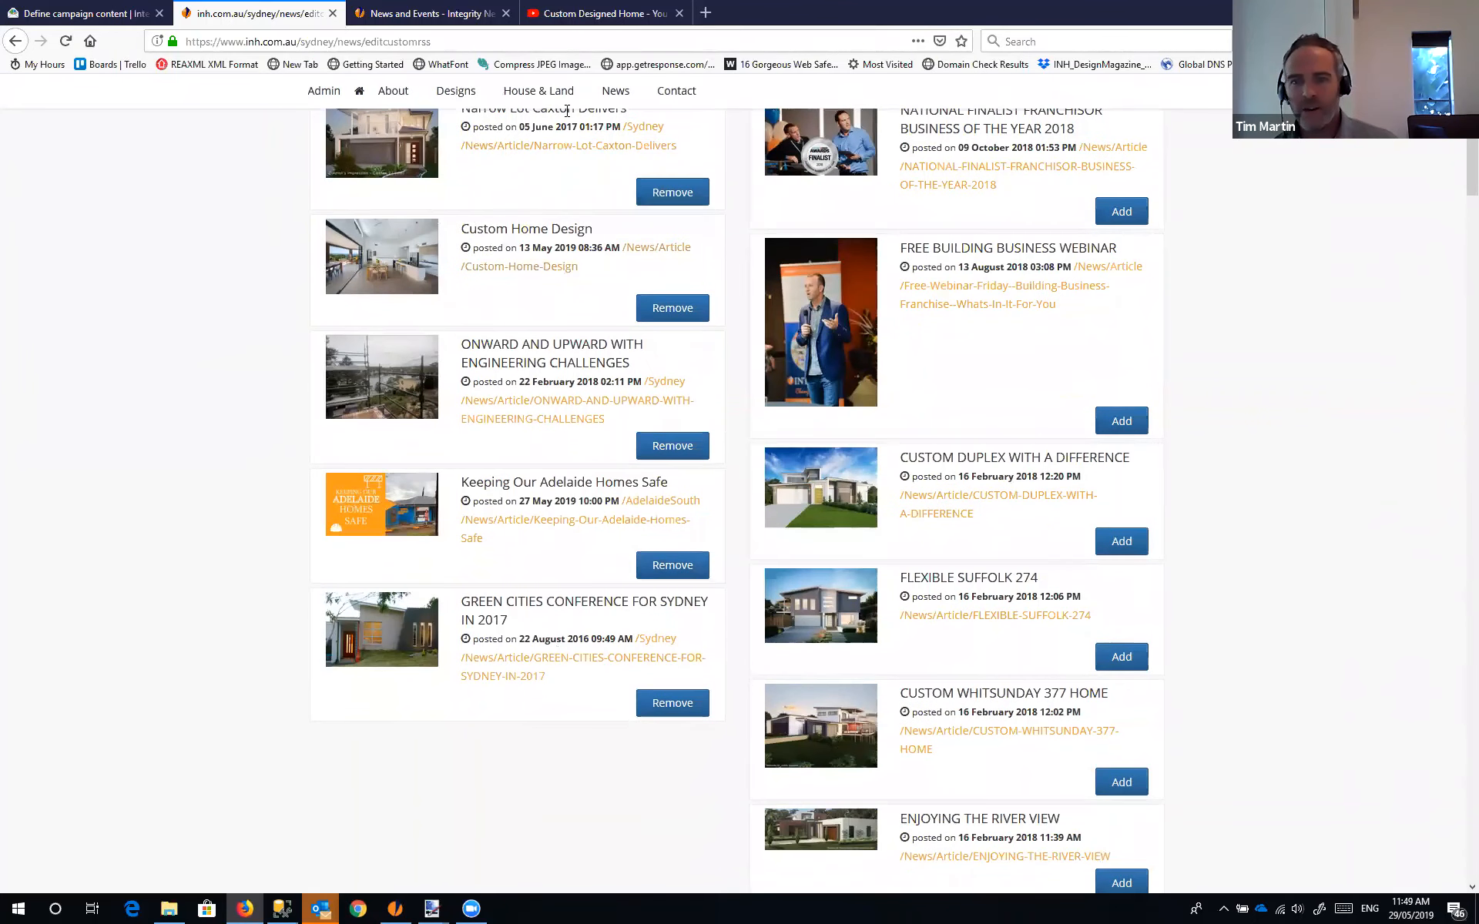
scroll(484, 455, up, 2)
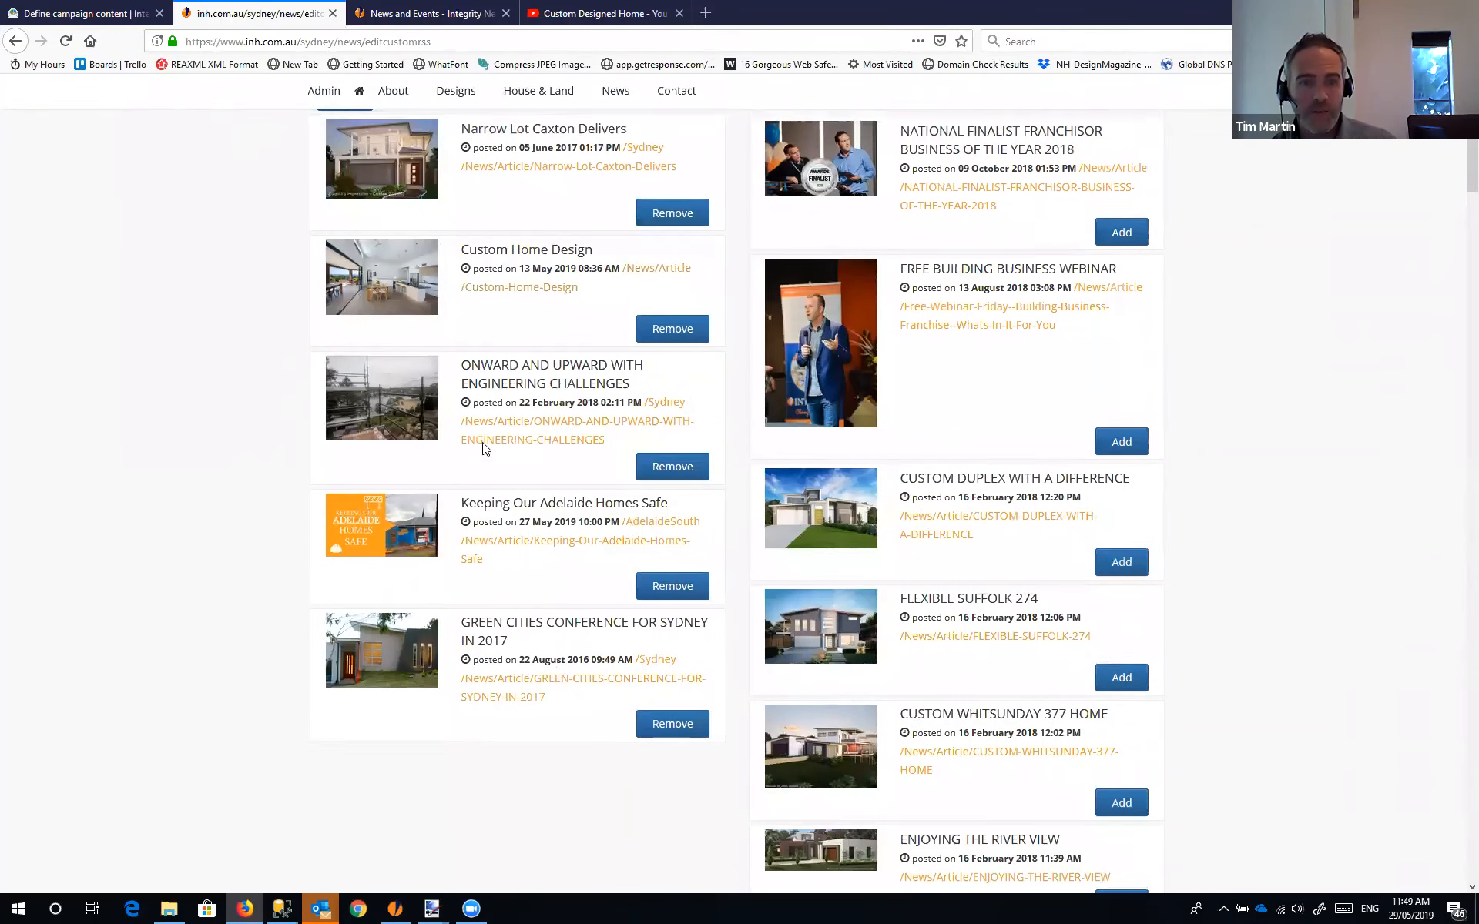
click(352, 275)
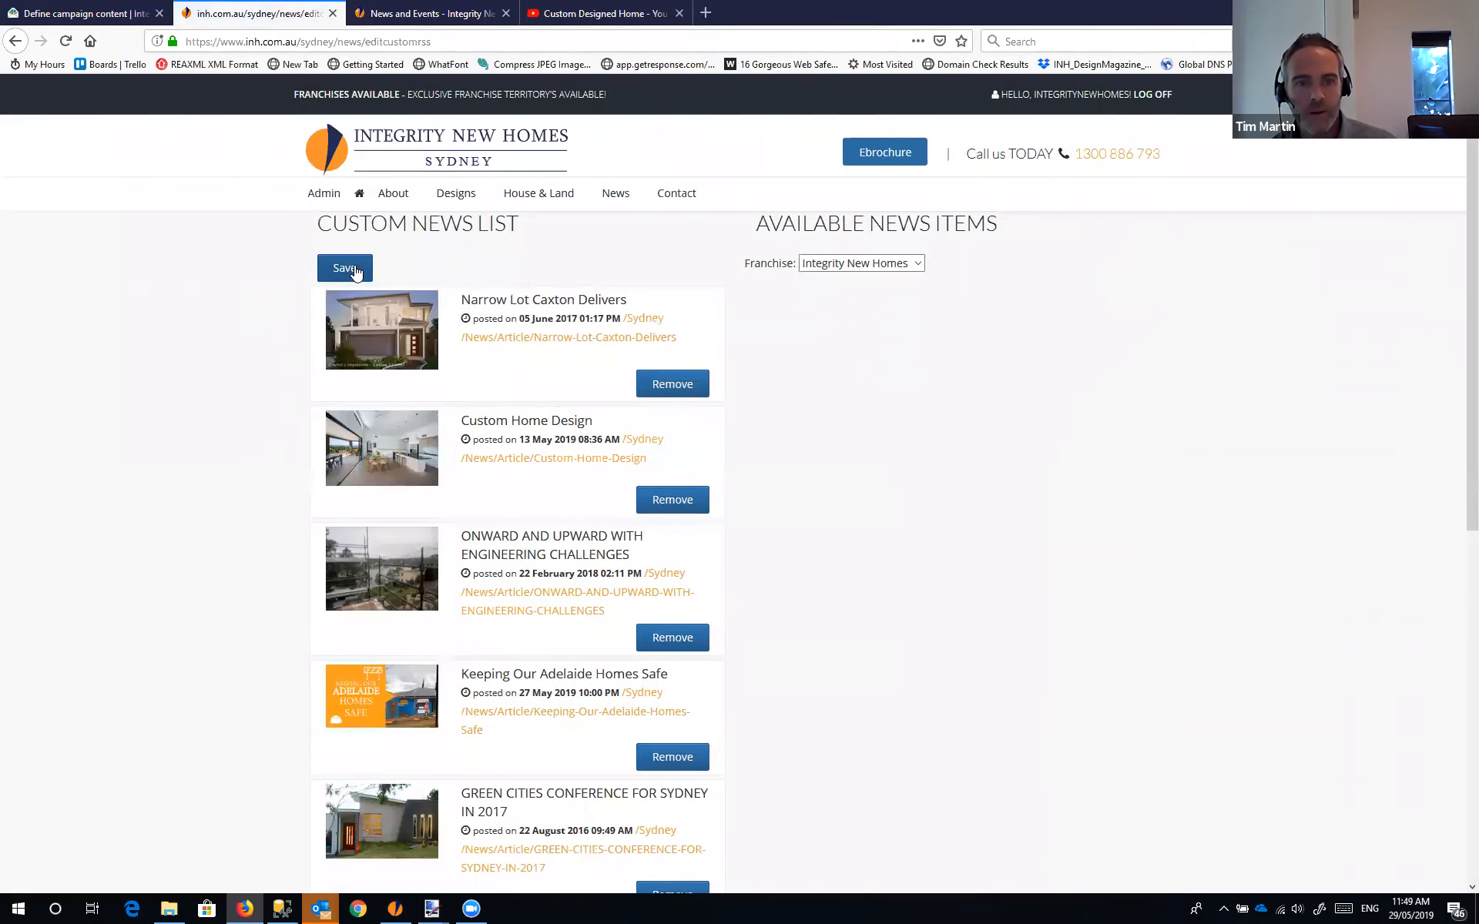
click(324, 194)
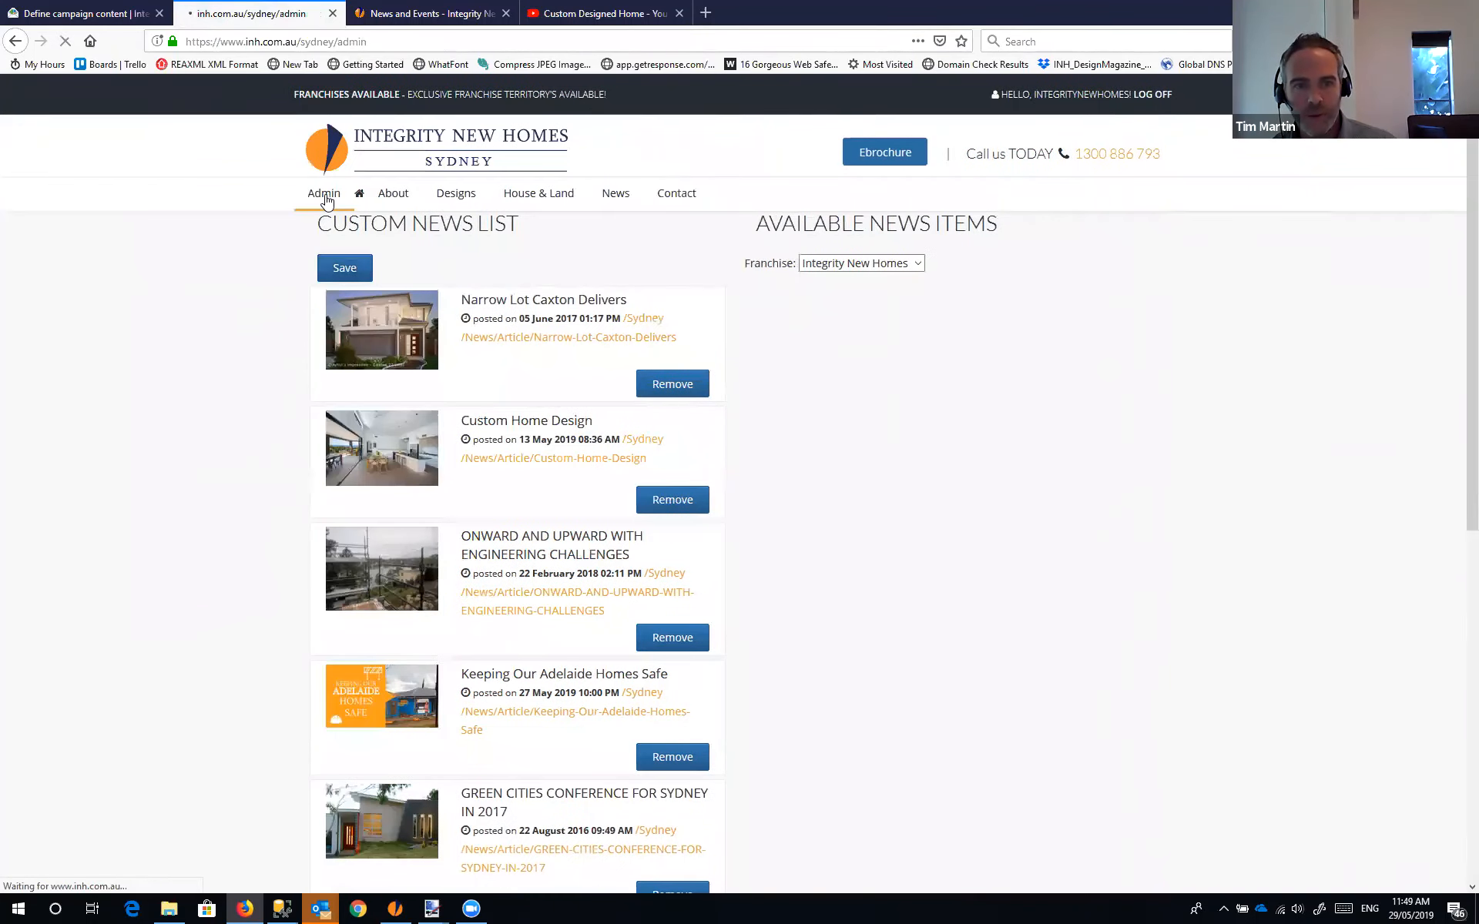
scroll(501, 275, down, 3)
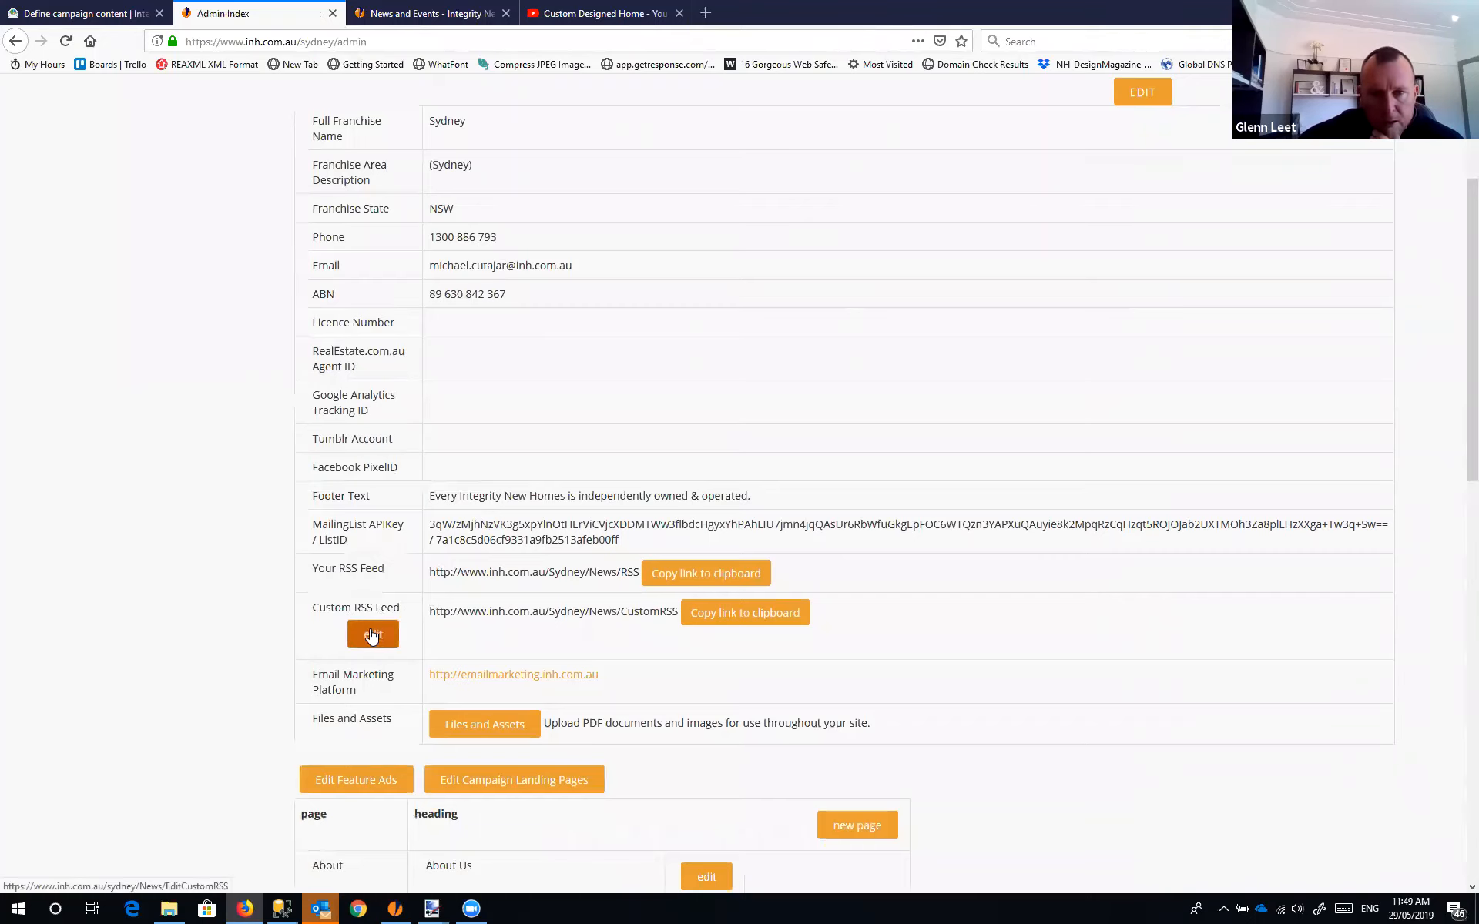
drag(431, 612, 679, 611)
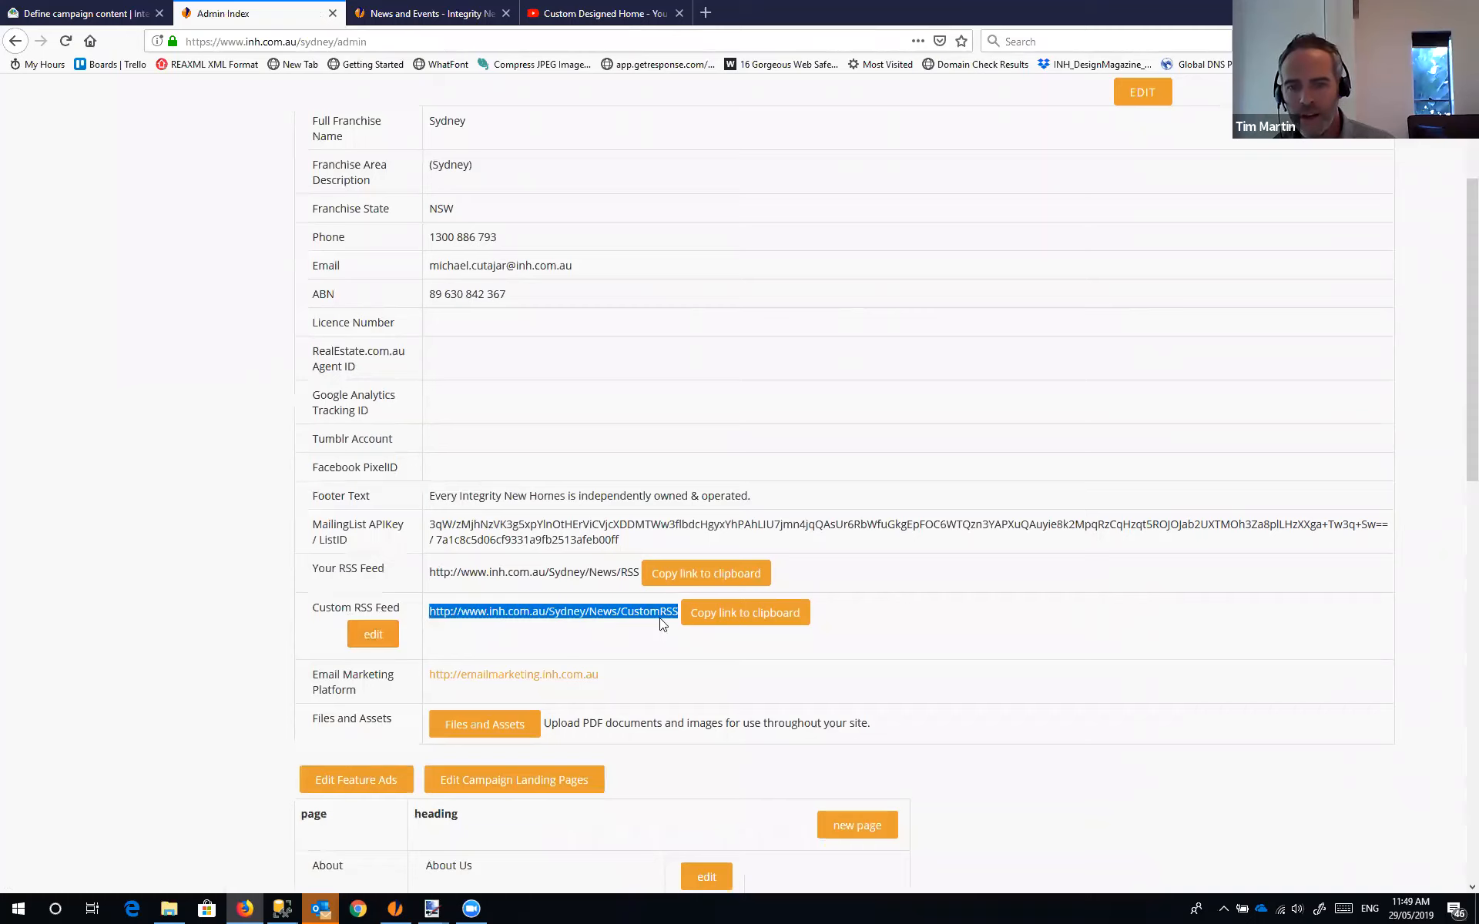
right_click(556, 616)
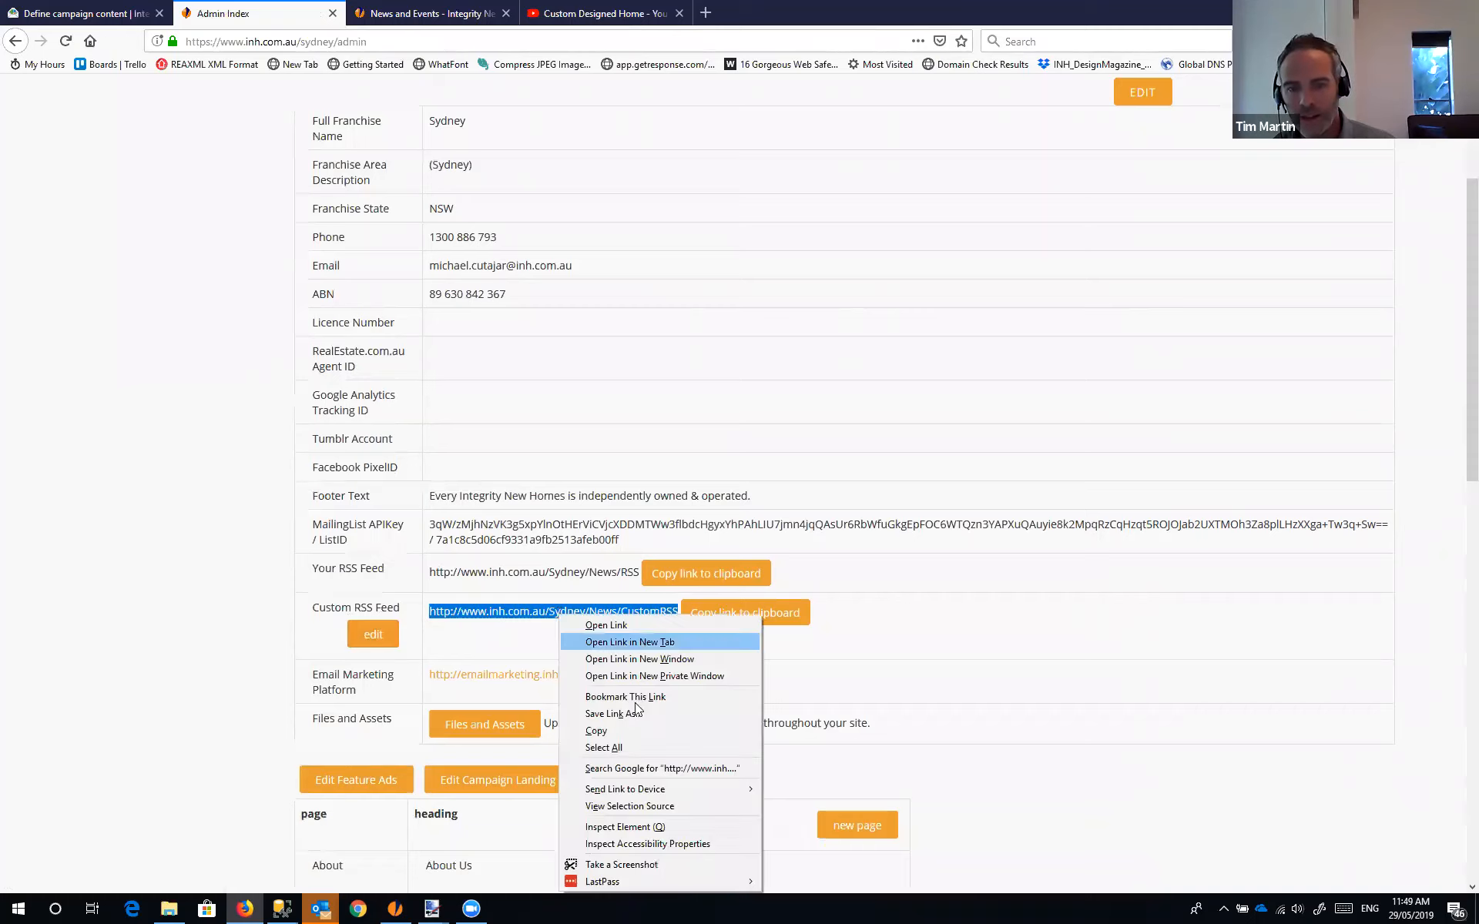
click(609, 724)
click(876, 619)
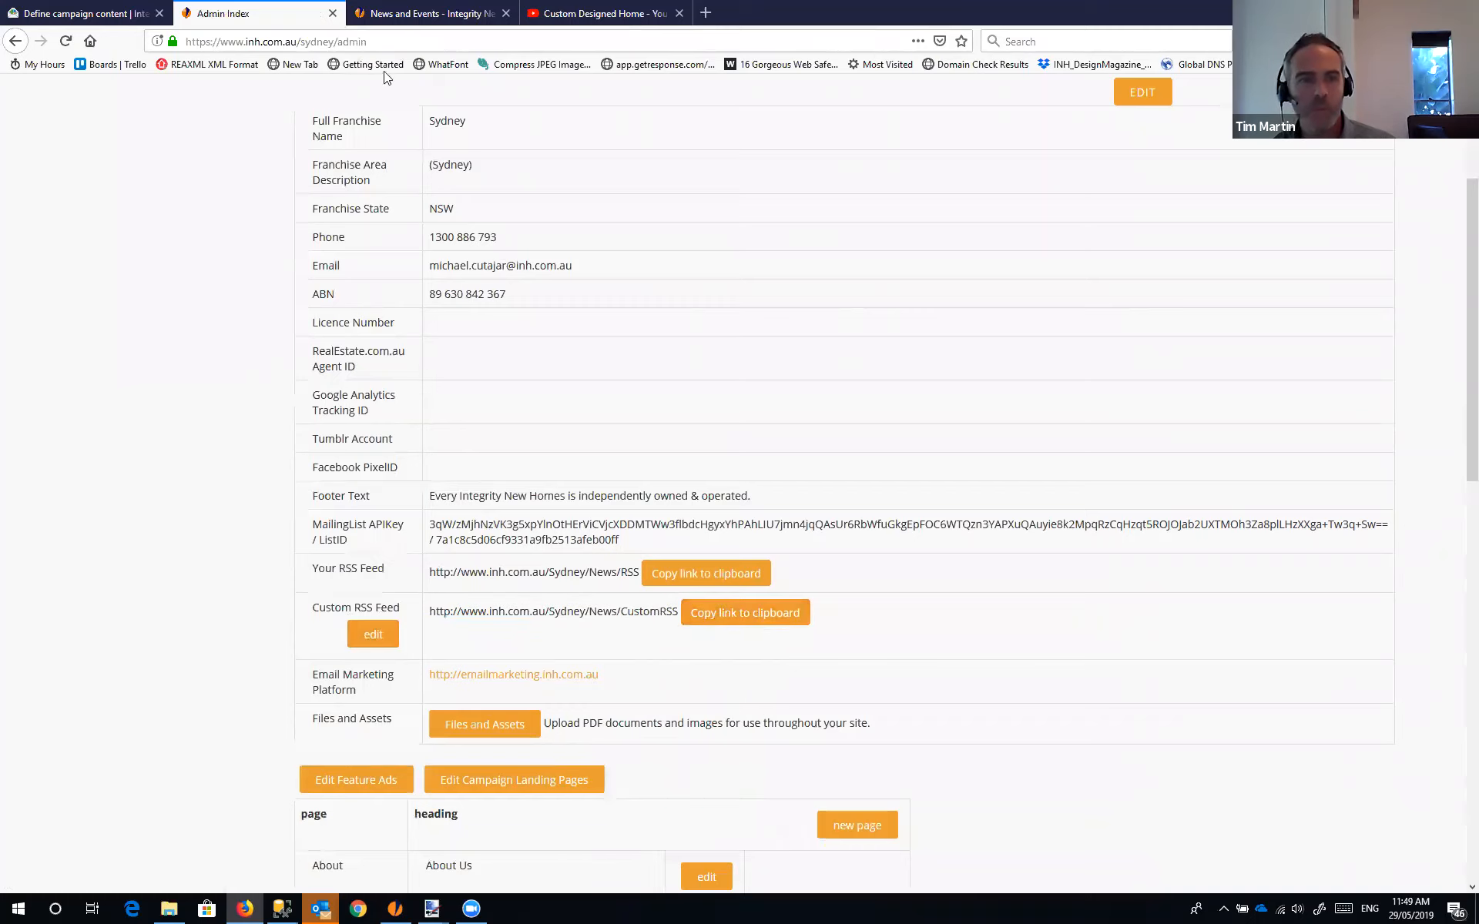
click(100, 14)
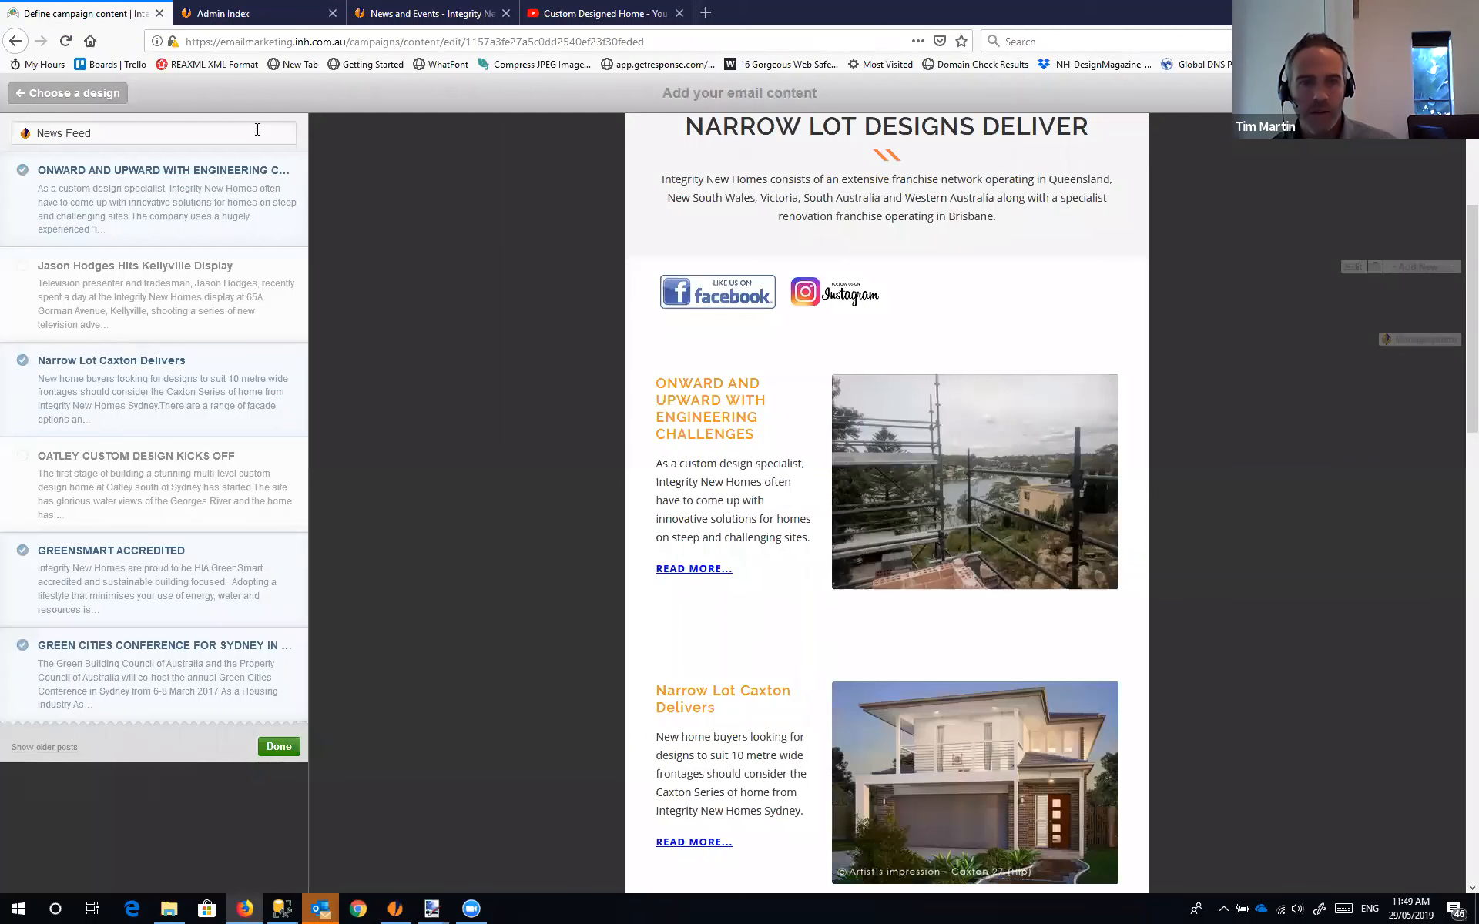
Step: Replace the email's news feed URL with the pasted Custom RSS address and review the loaded posts
scroll(496, 297, up, 2)
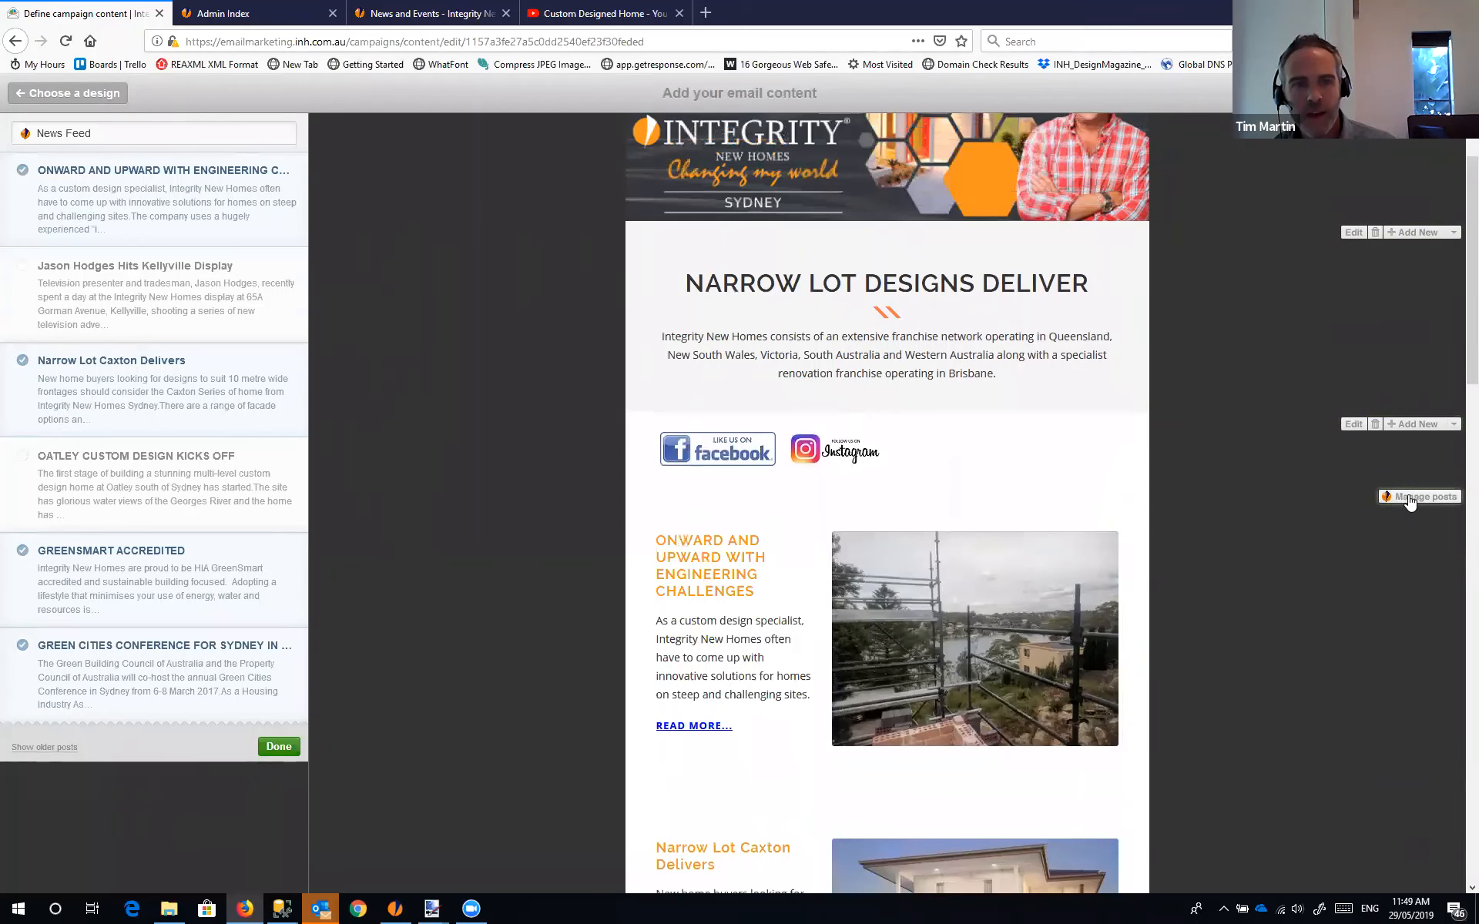
click(134, 135)
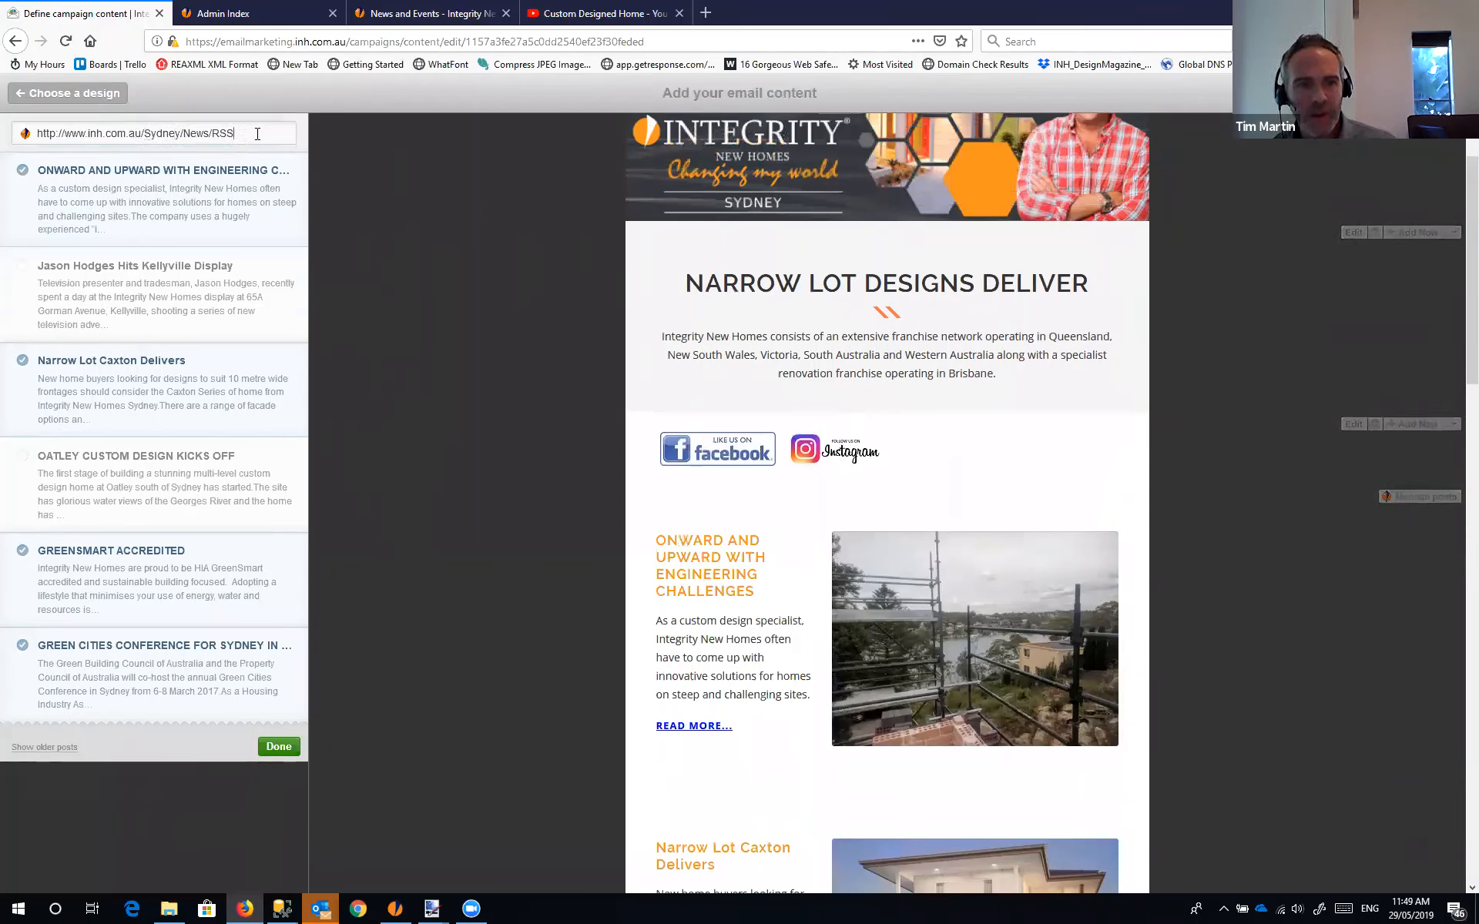
drag(235, 135, 23, 132)
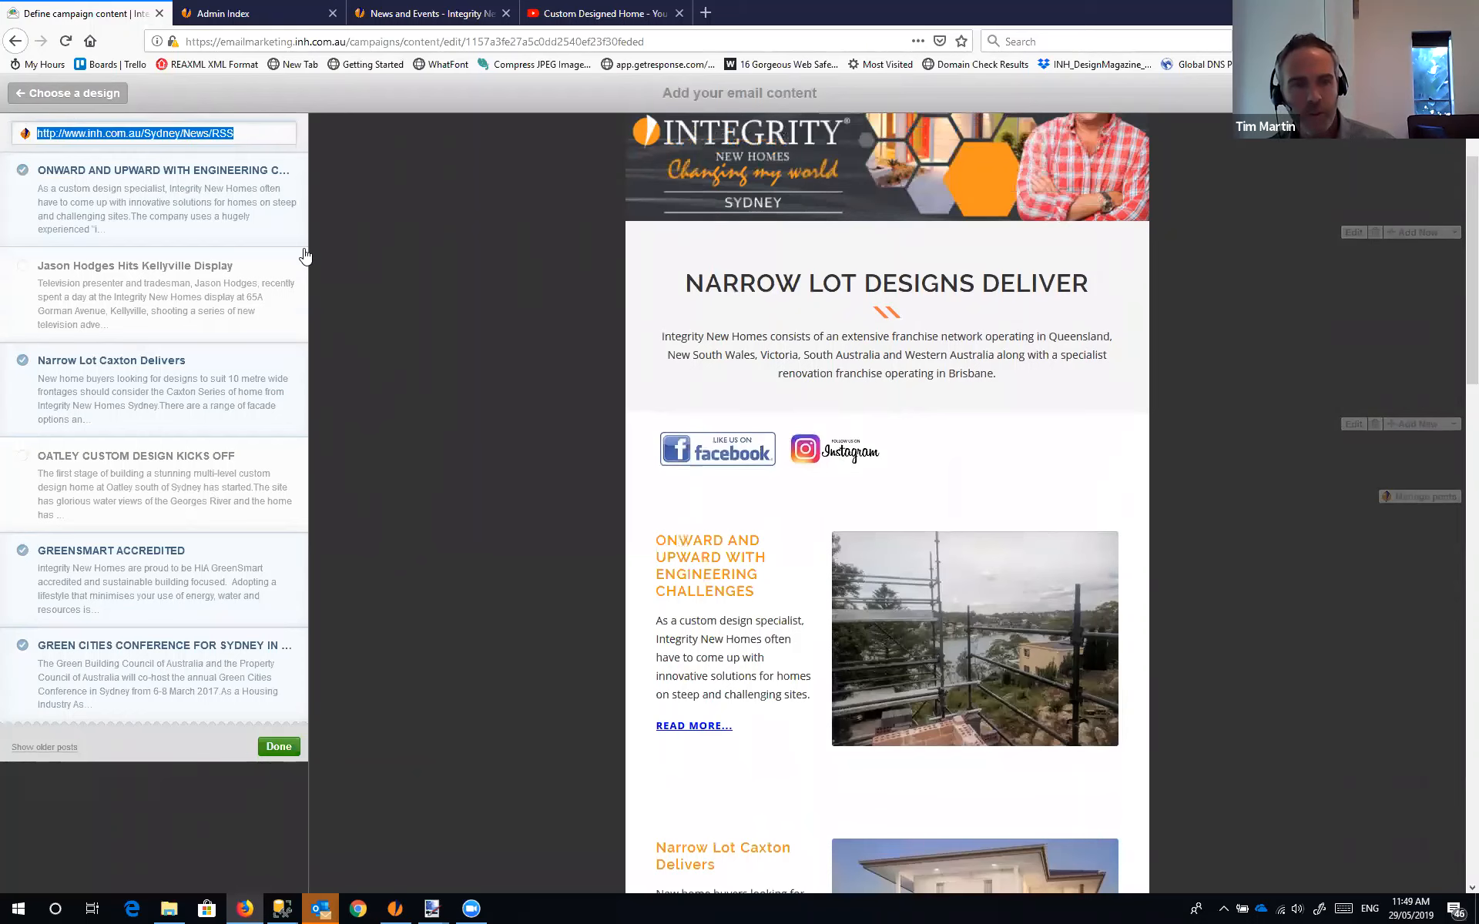
key(ctrl+v)
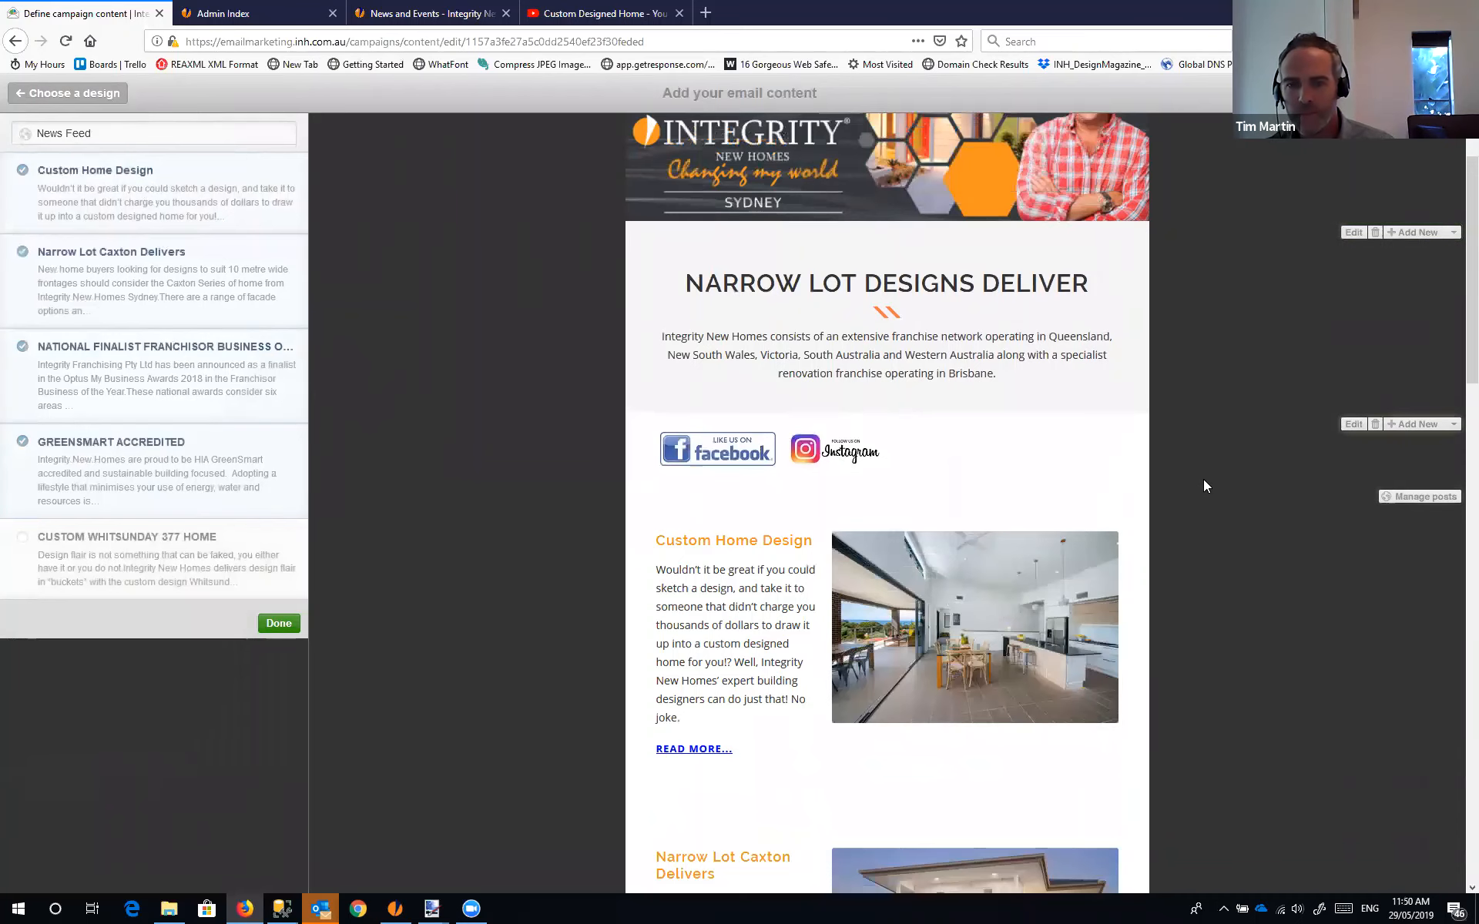
scroll(1205, 485, down, 6)
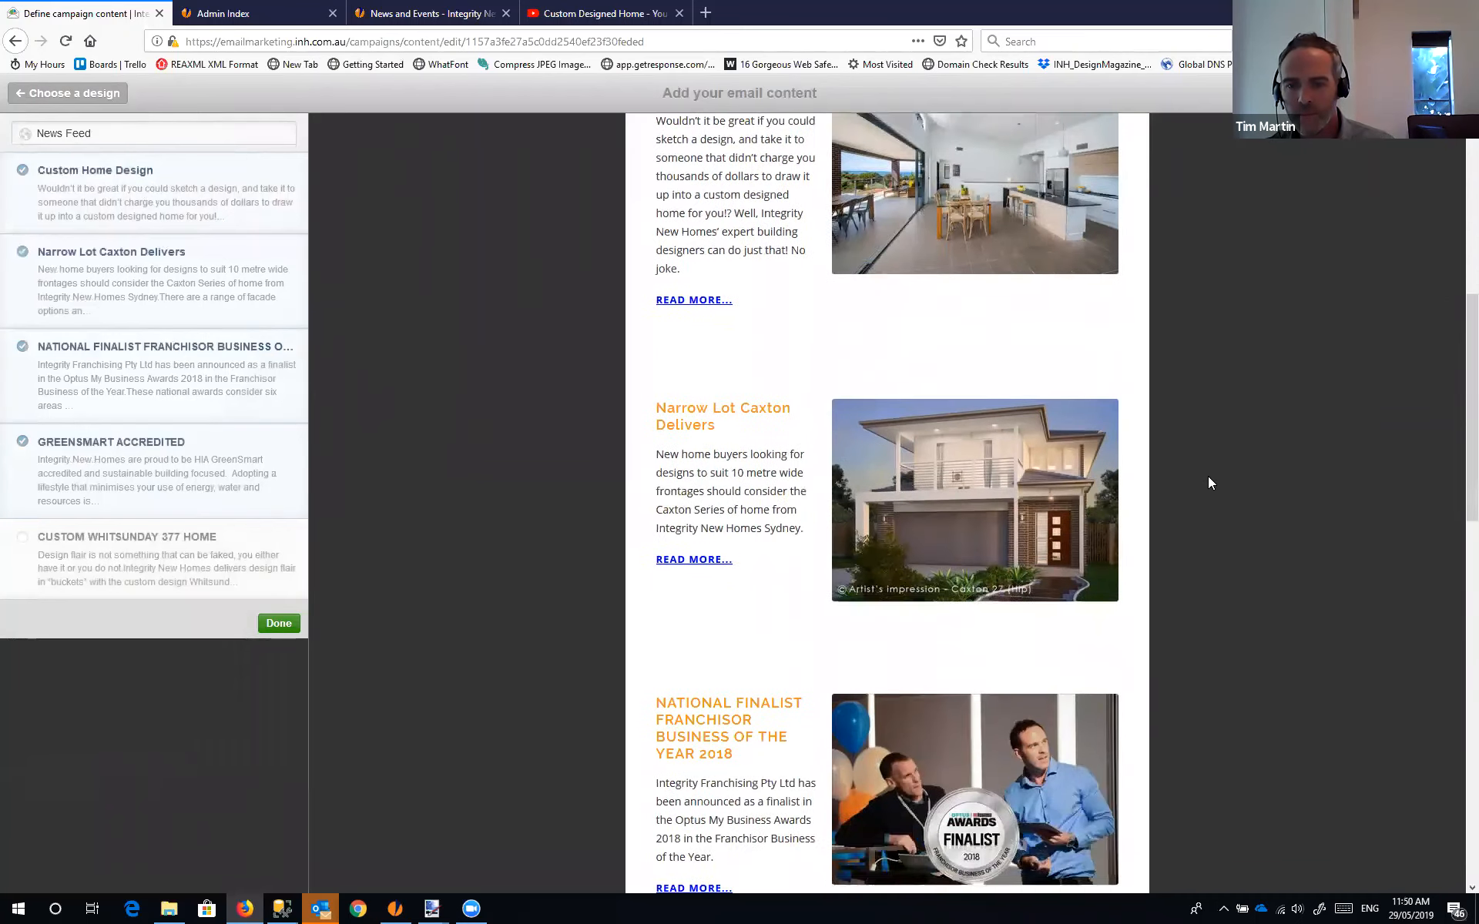
scroll(1208, 482, down, 4)
scroll(1209, 482, up, 5)
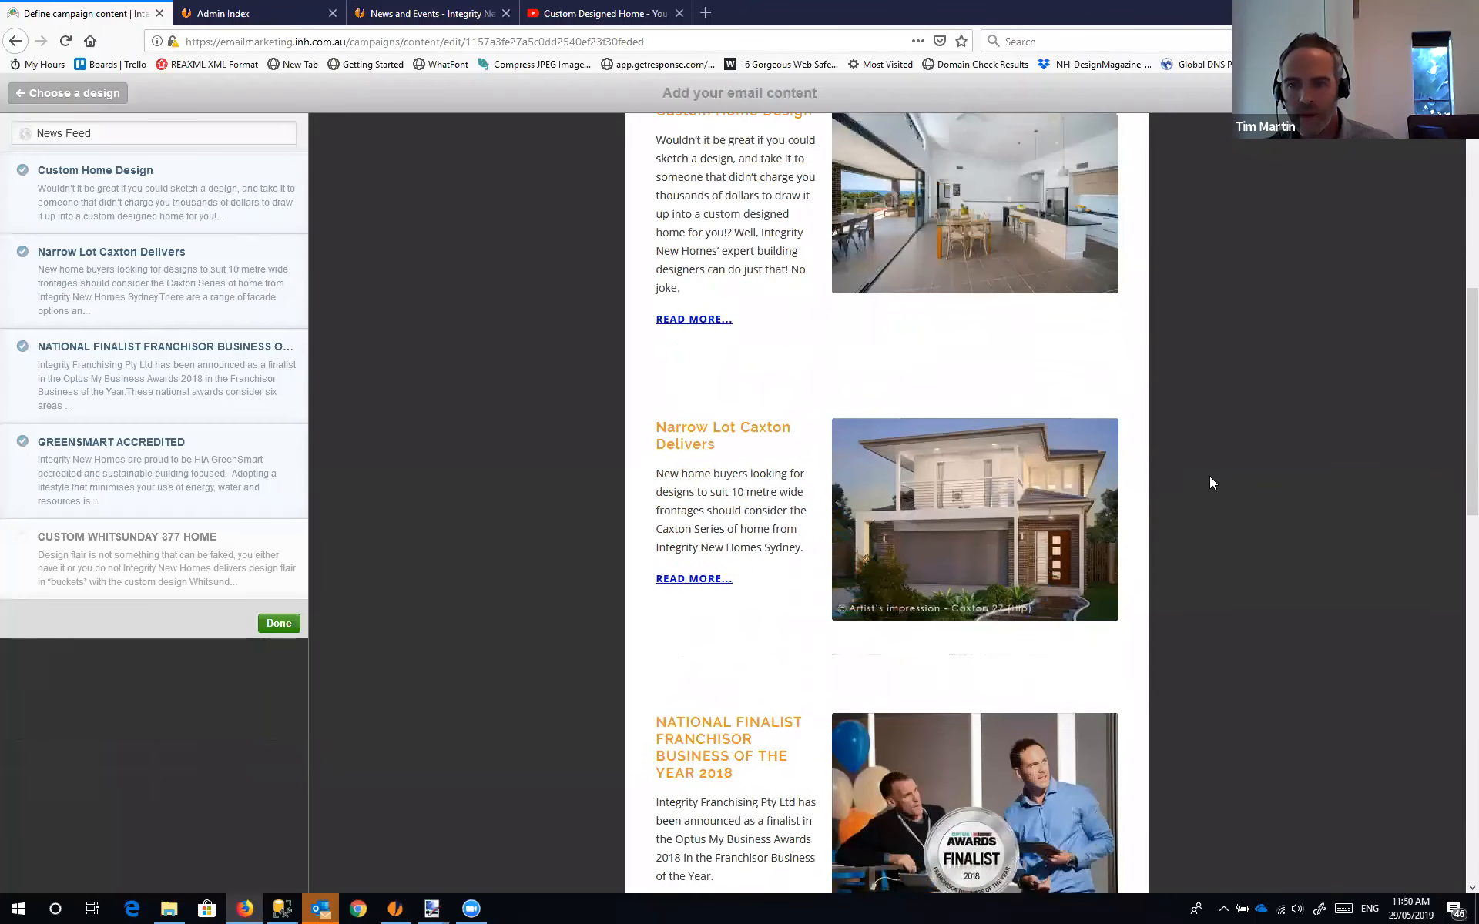
scroll(1209, 483, up, 5)
click(167, 136)
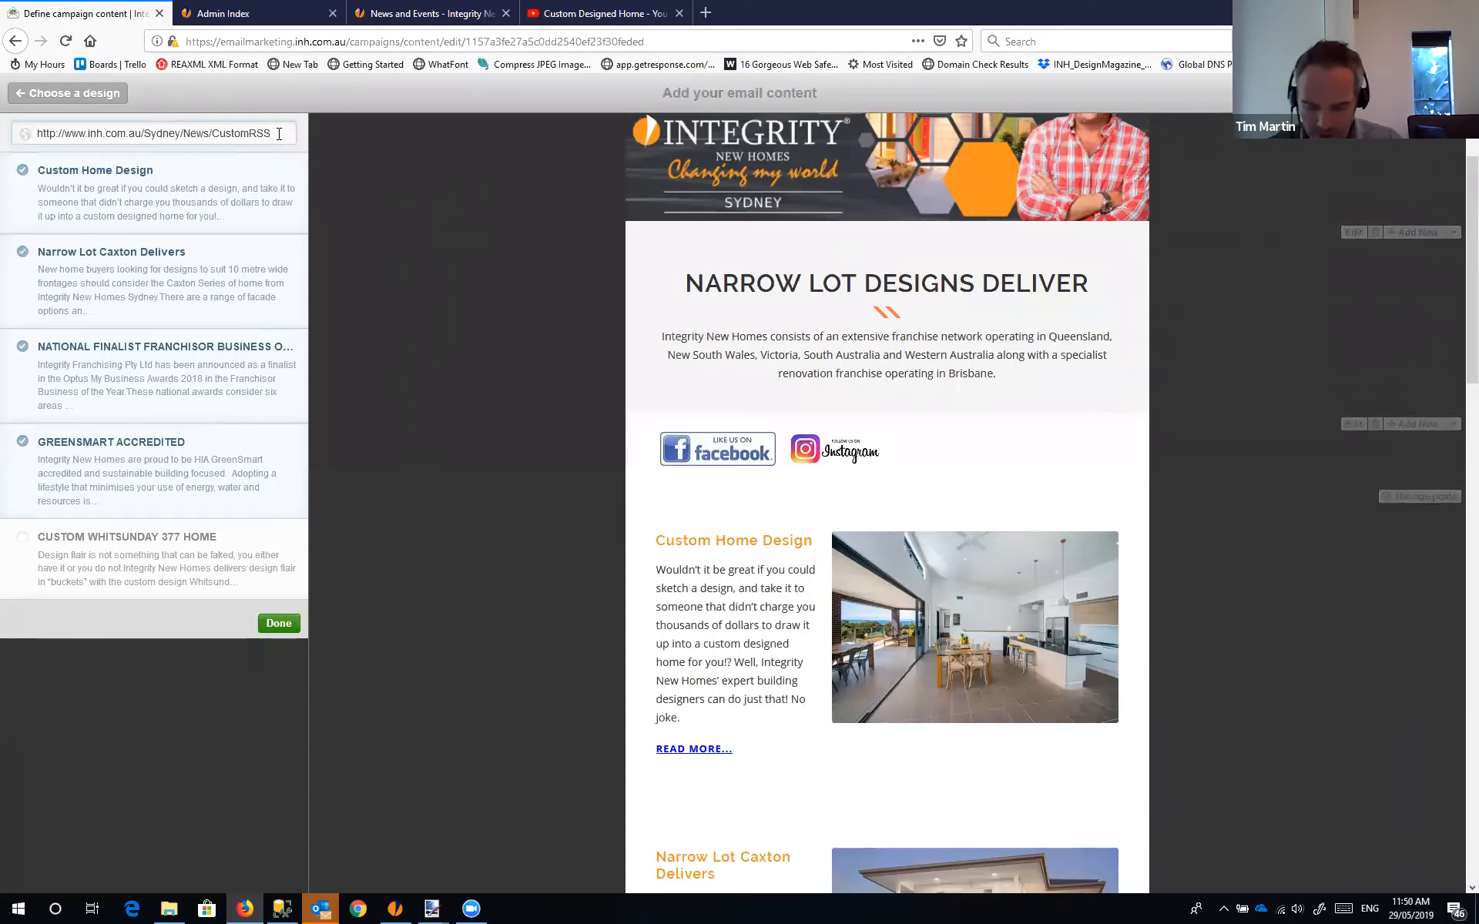
Step: Edit the end of the news feed URL and look up the posts again
text(?v1)
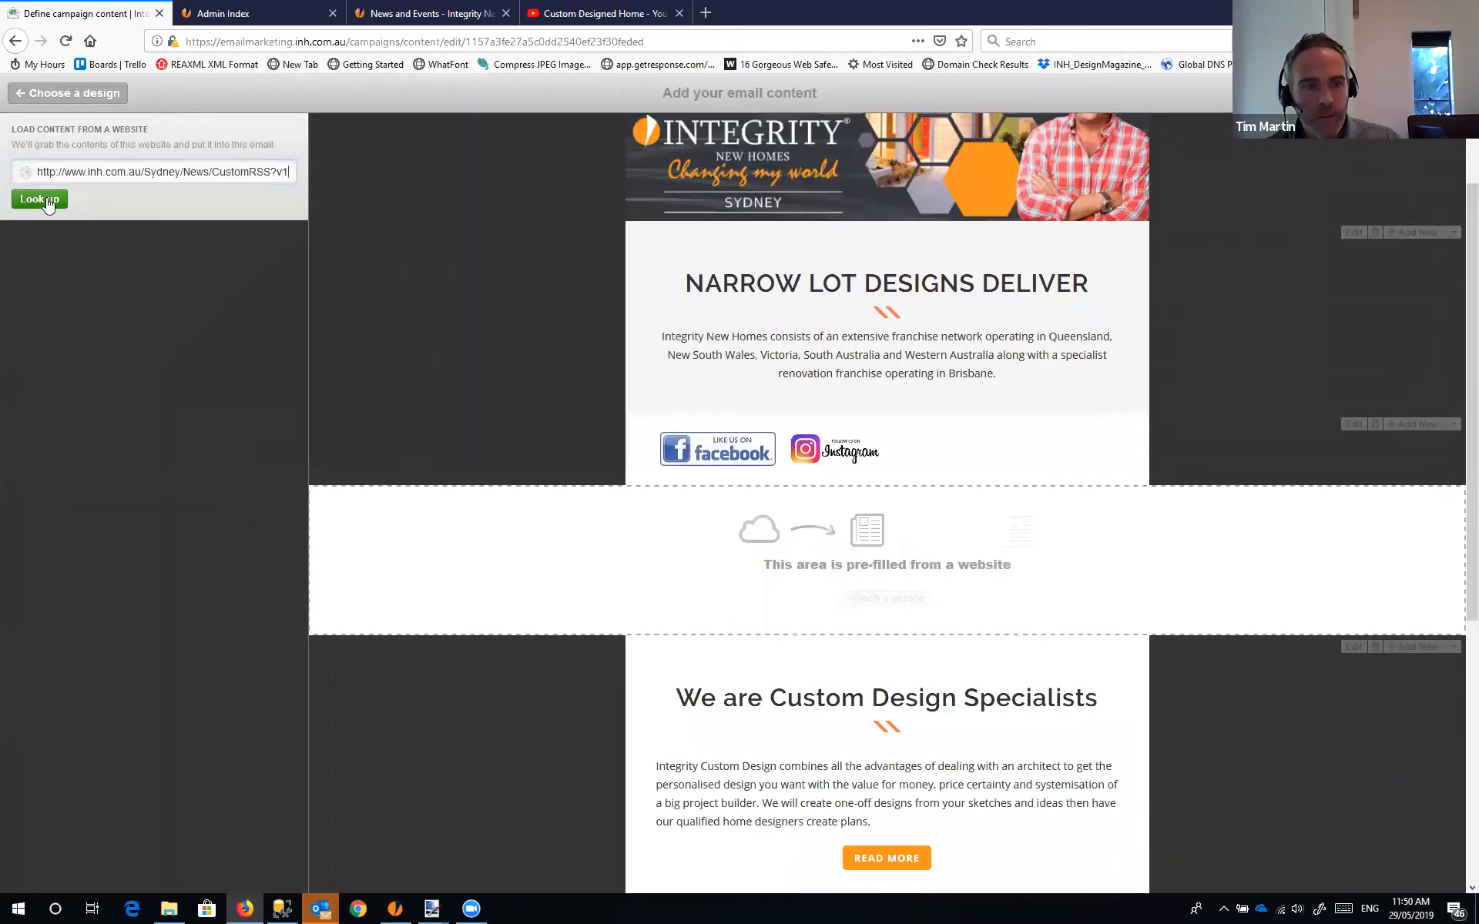
click(47, 202)
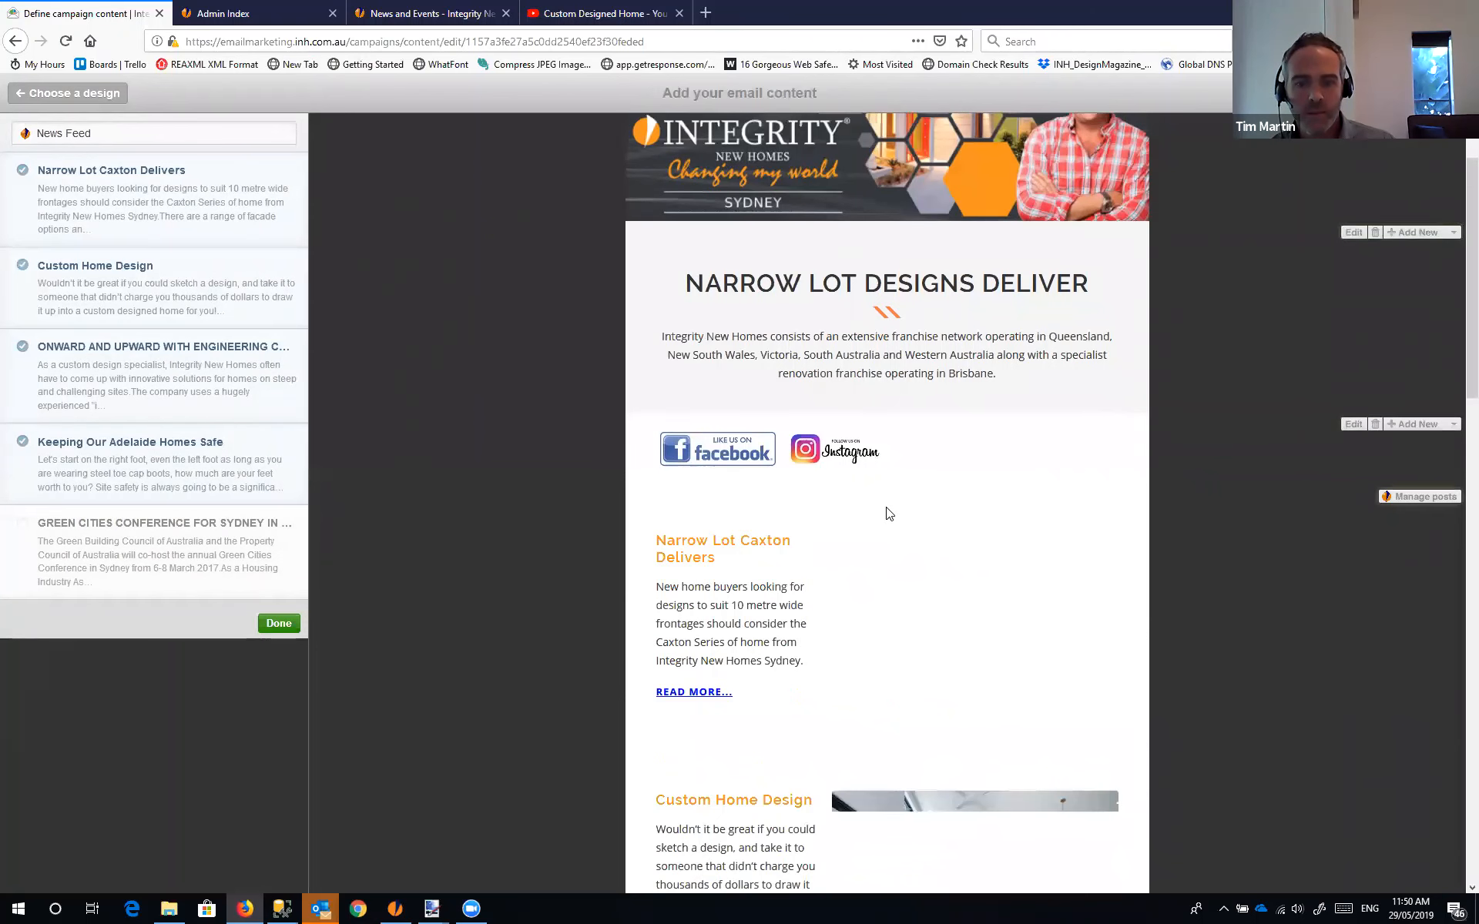
scroll(896, 510, down, 7)
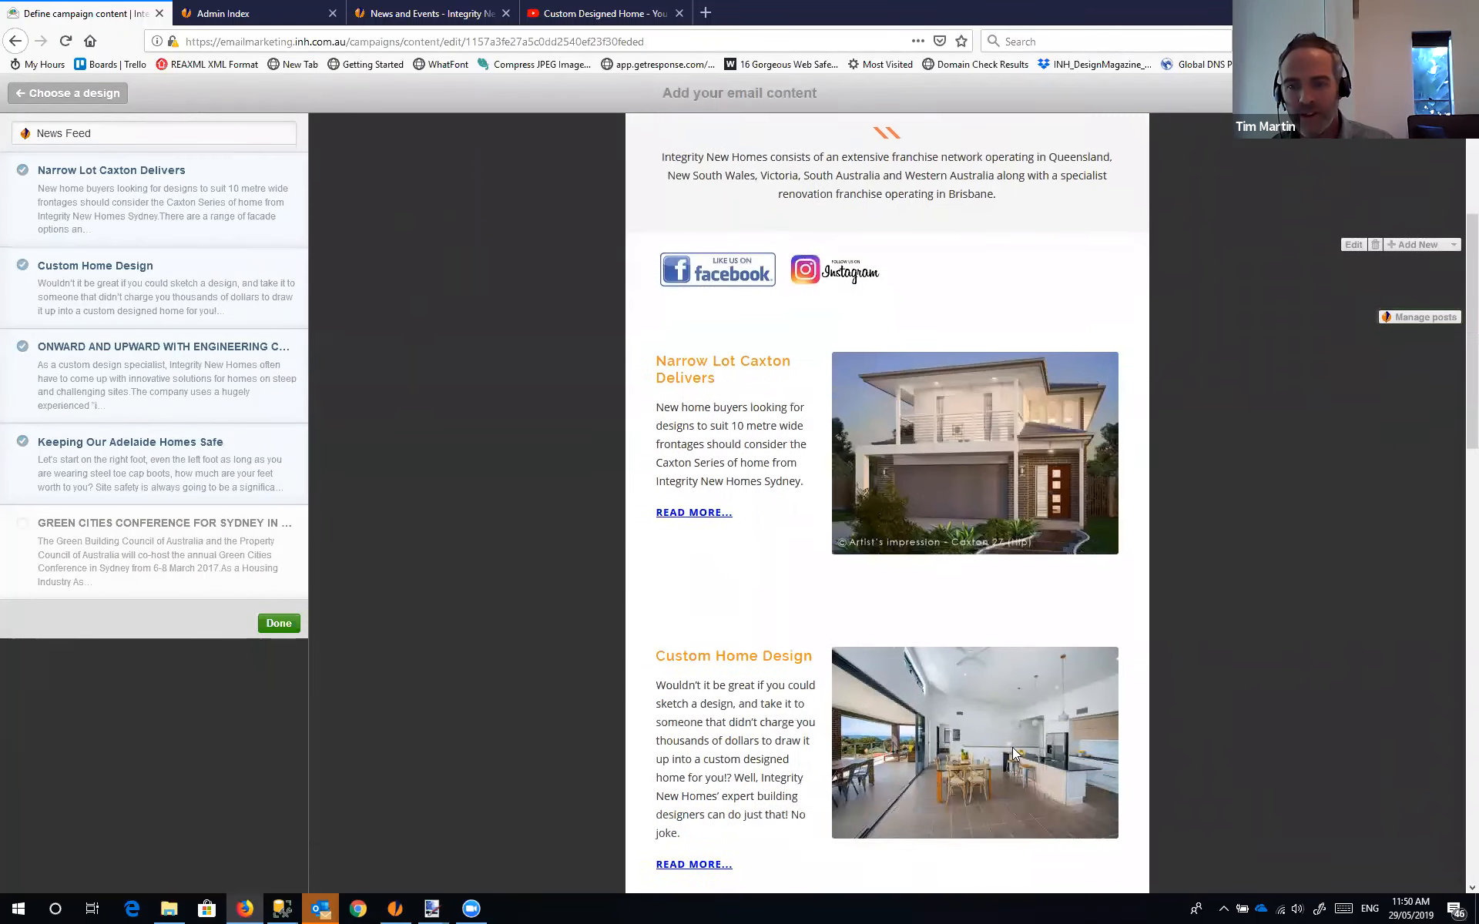
scroll(984, 603, down, 5)
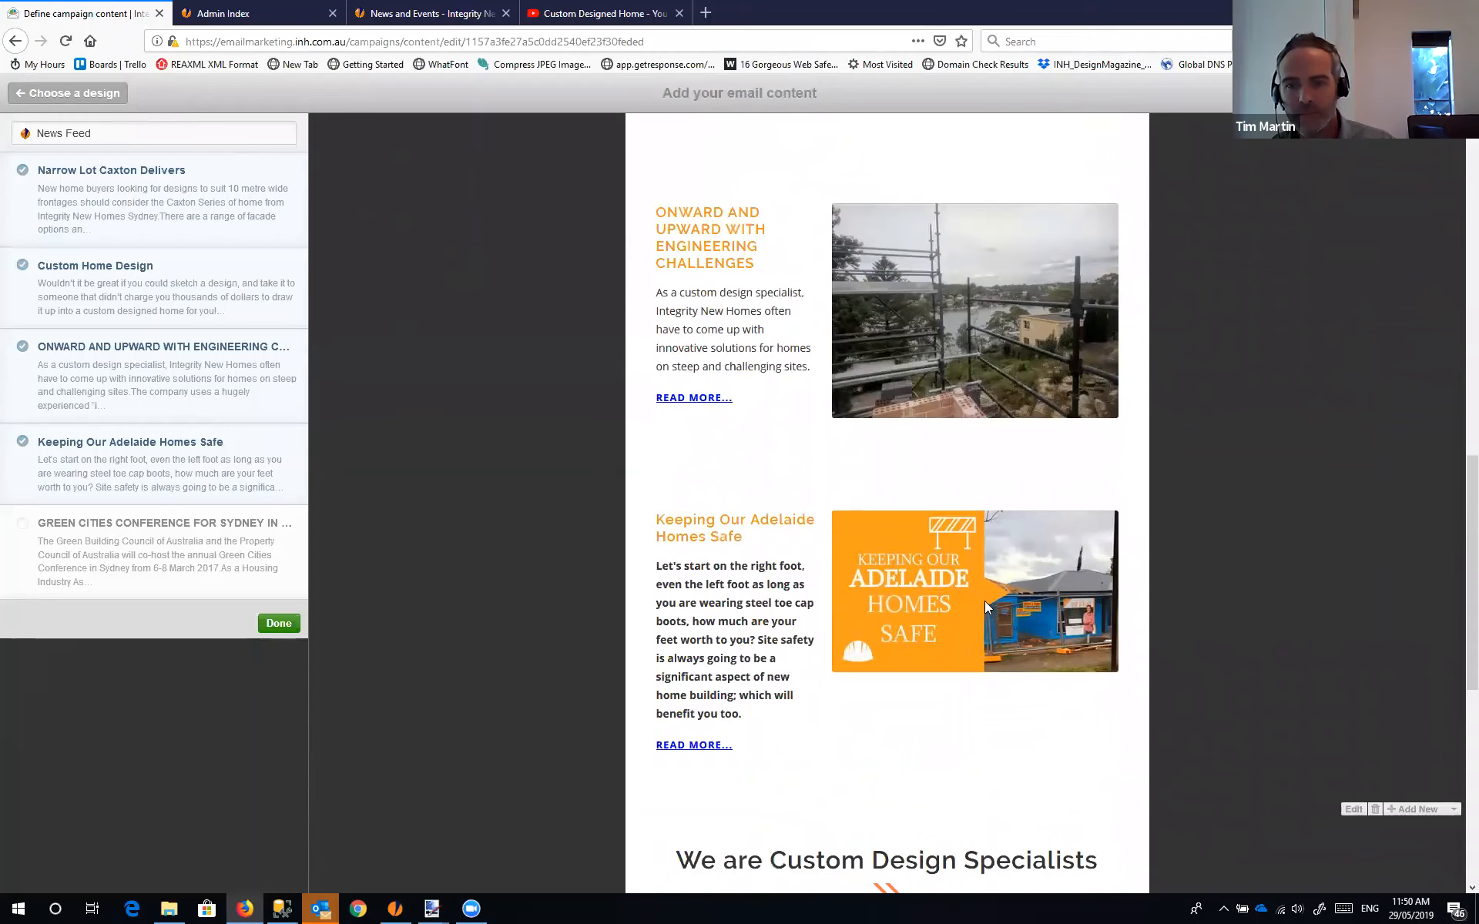
scroll(985, 602, up, 5)
scroll(985, 601, up, 9)
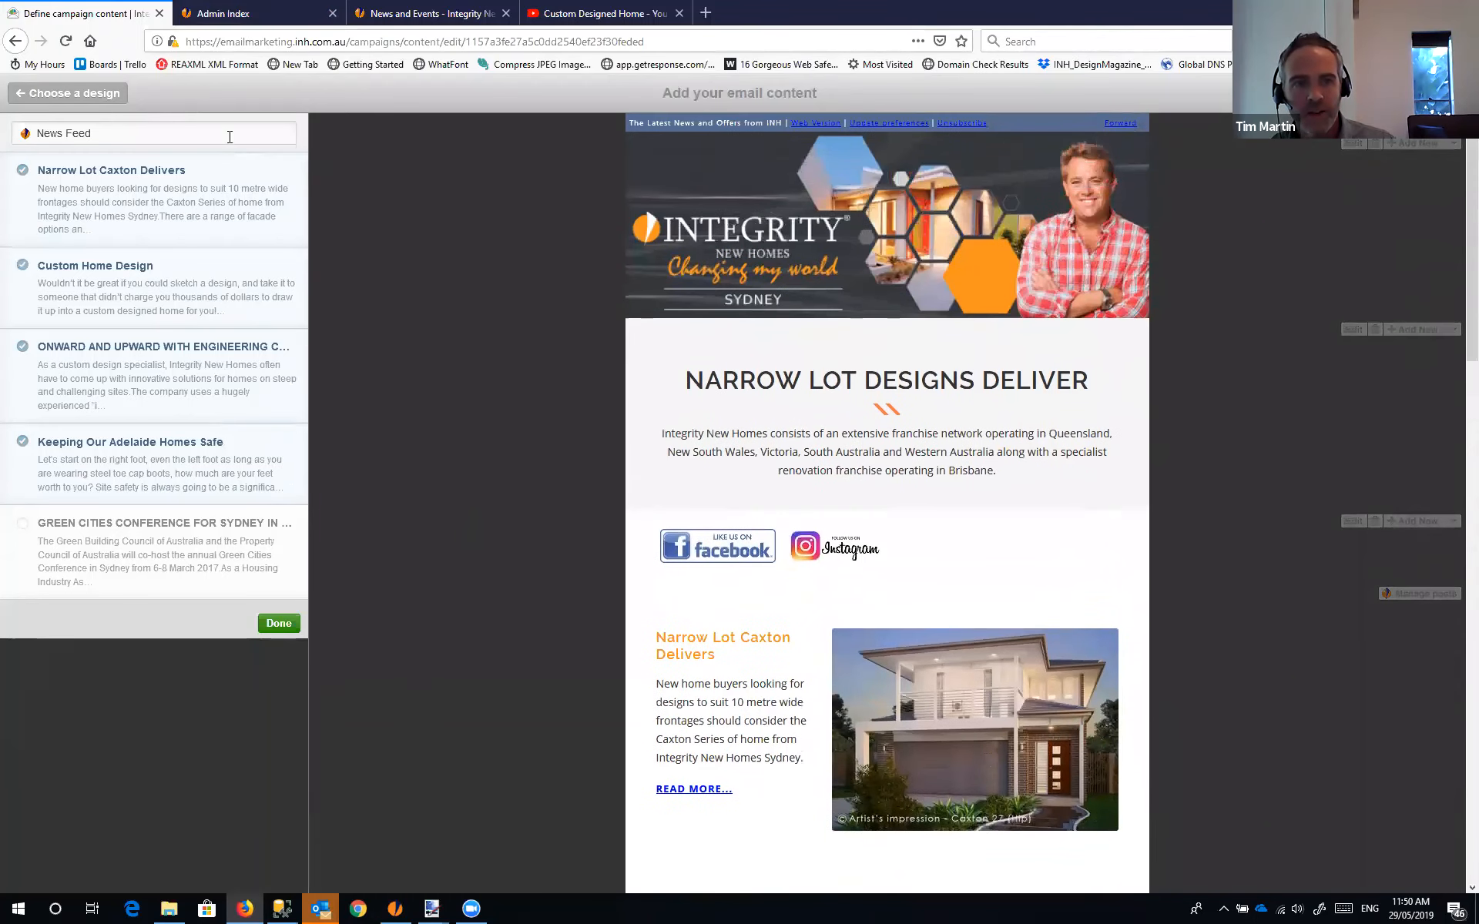
Step: Change the feed URL's version number to 2 and reload the posts
click(273, 136)
drag(282, 134, 330, 138)
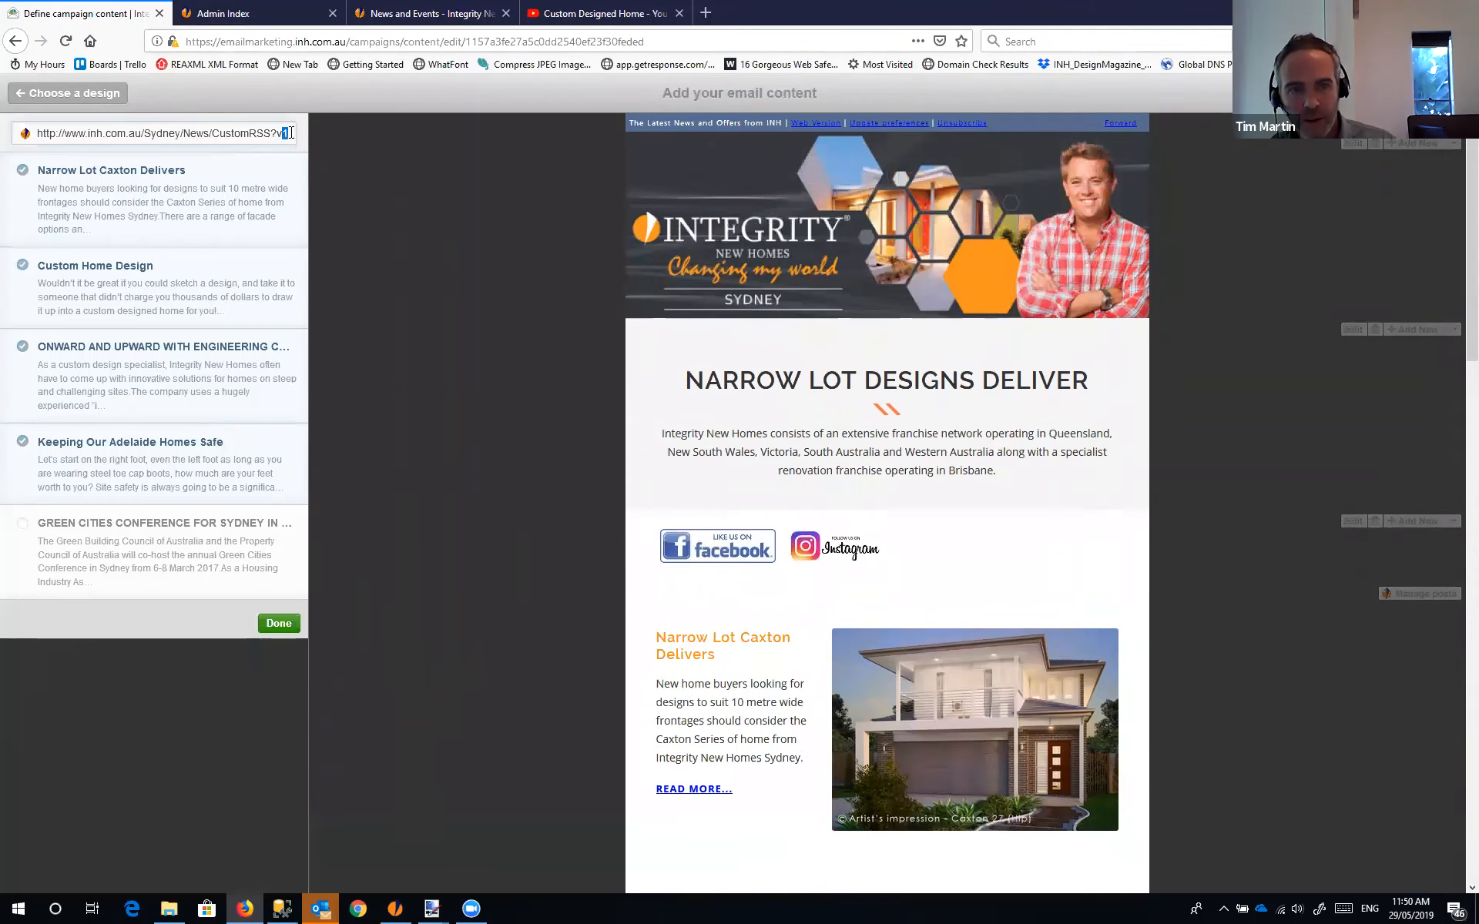
text(2)
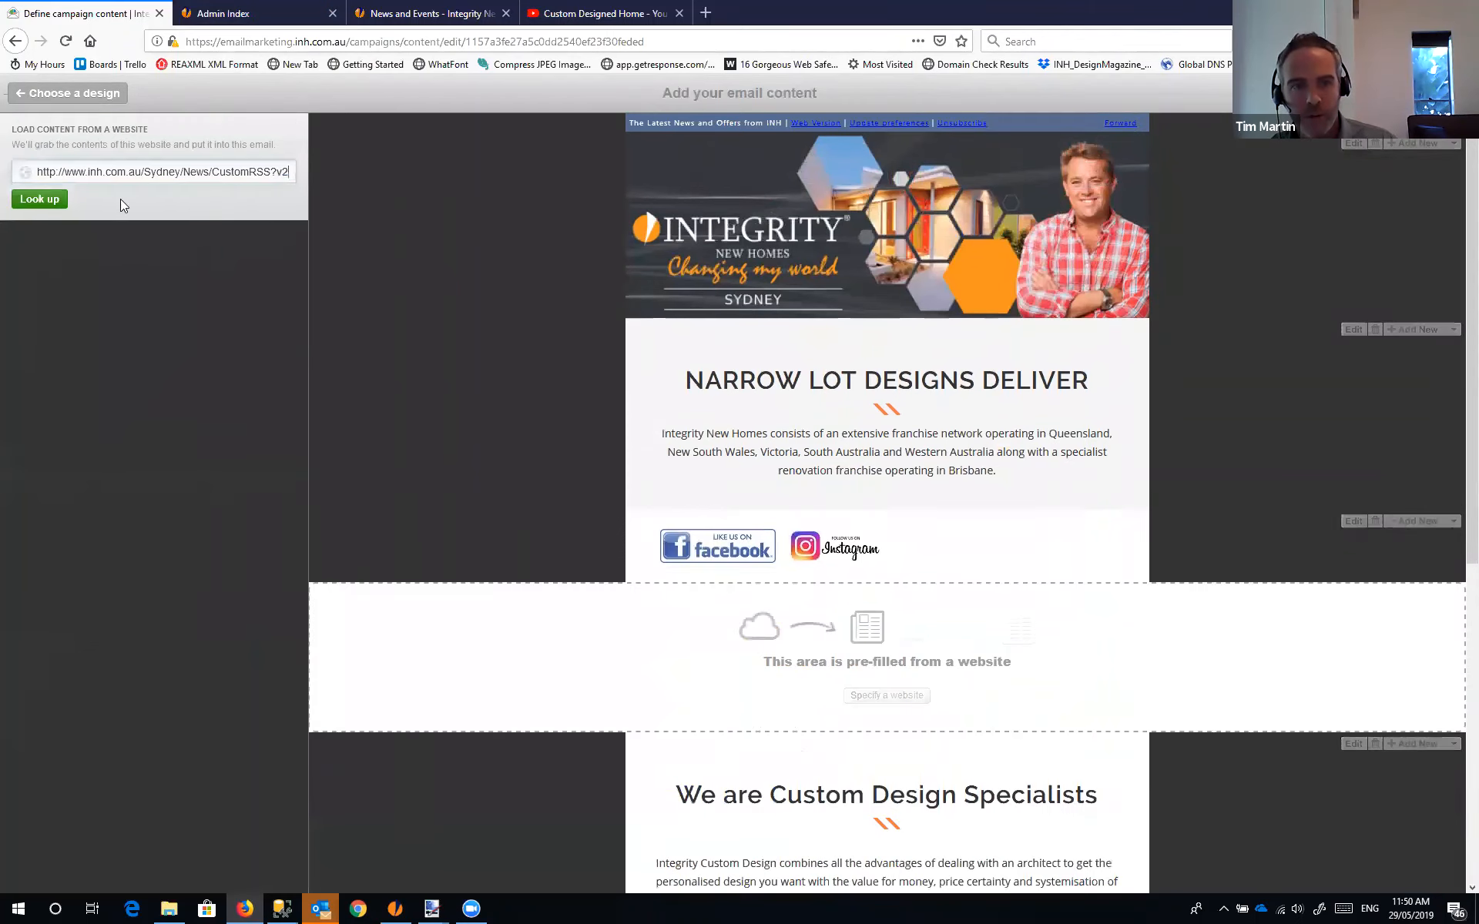
click(48, 200)
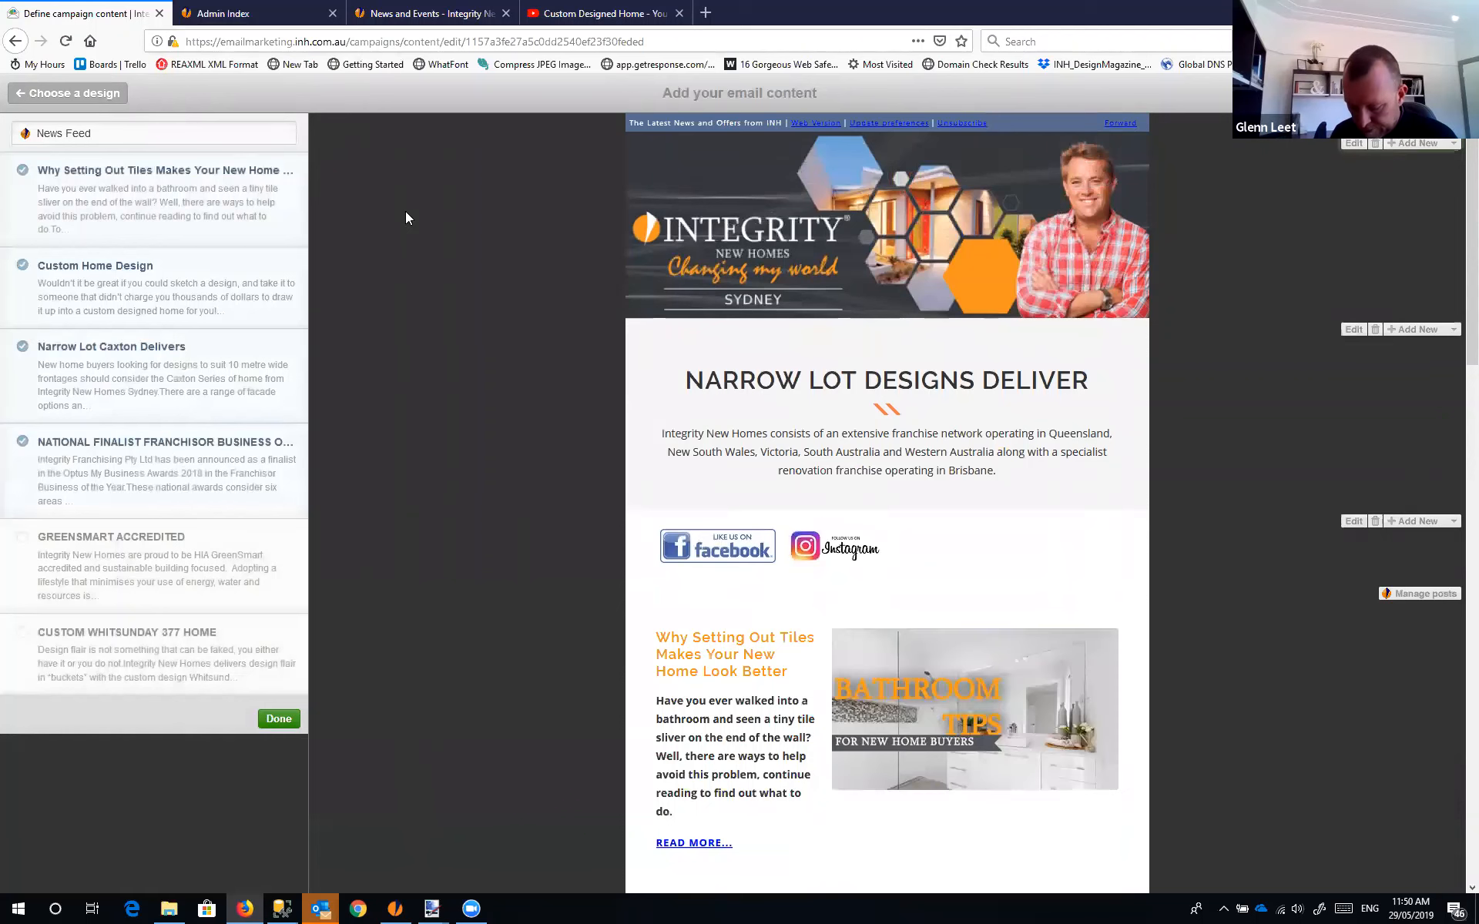
scroll(492, 299, down, 6)
scroll(332, 160, up, 6)
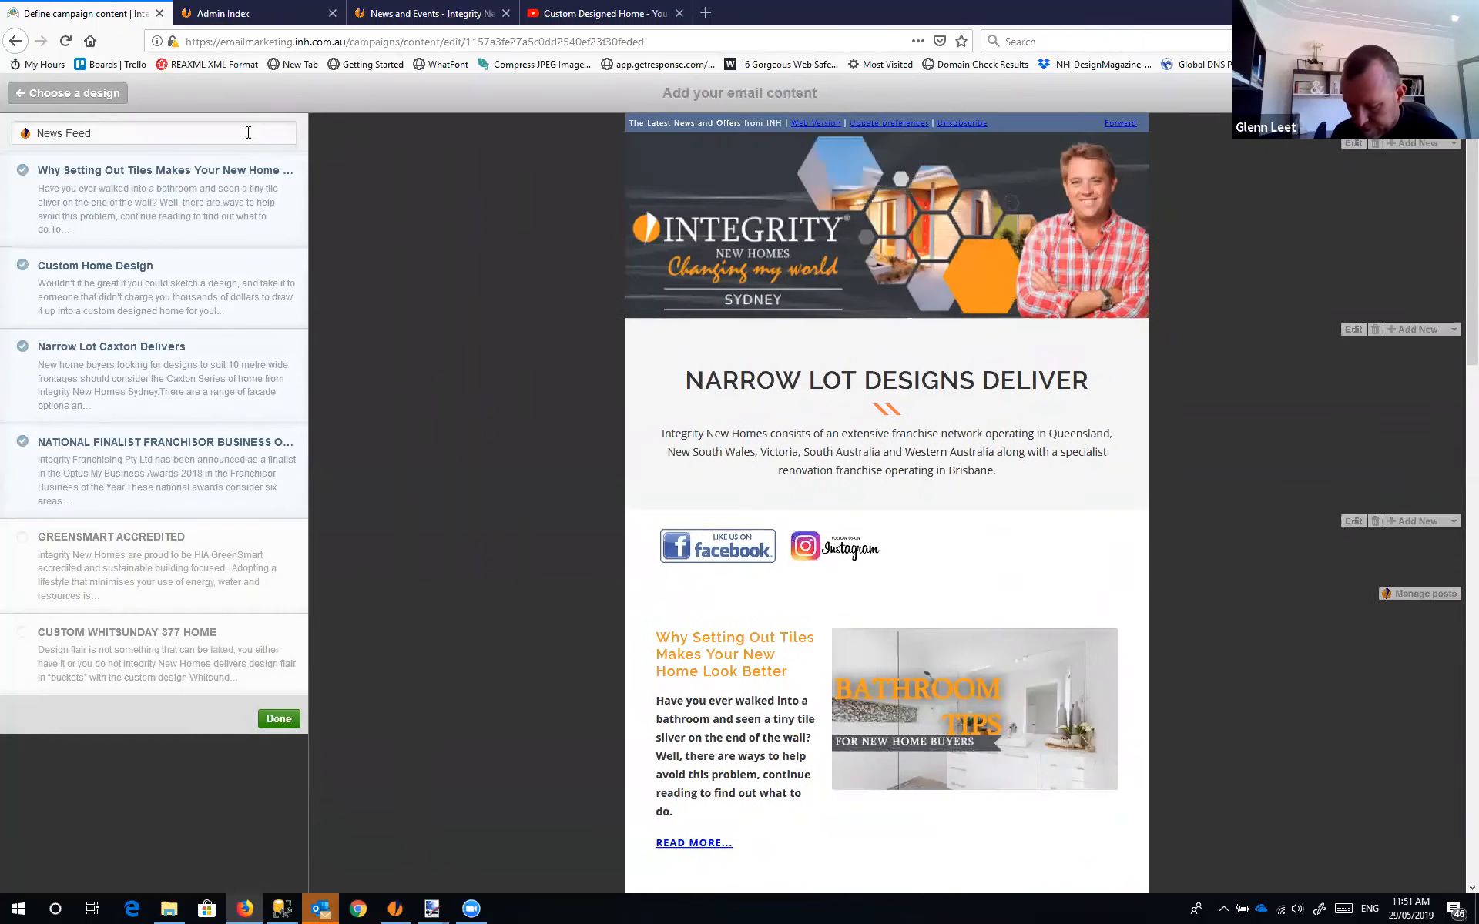
click(290, 133)
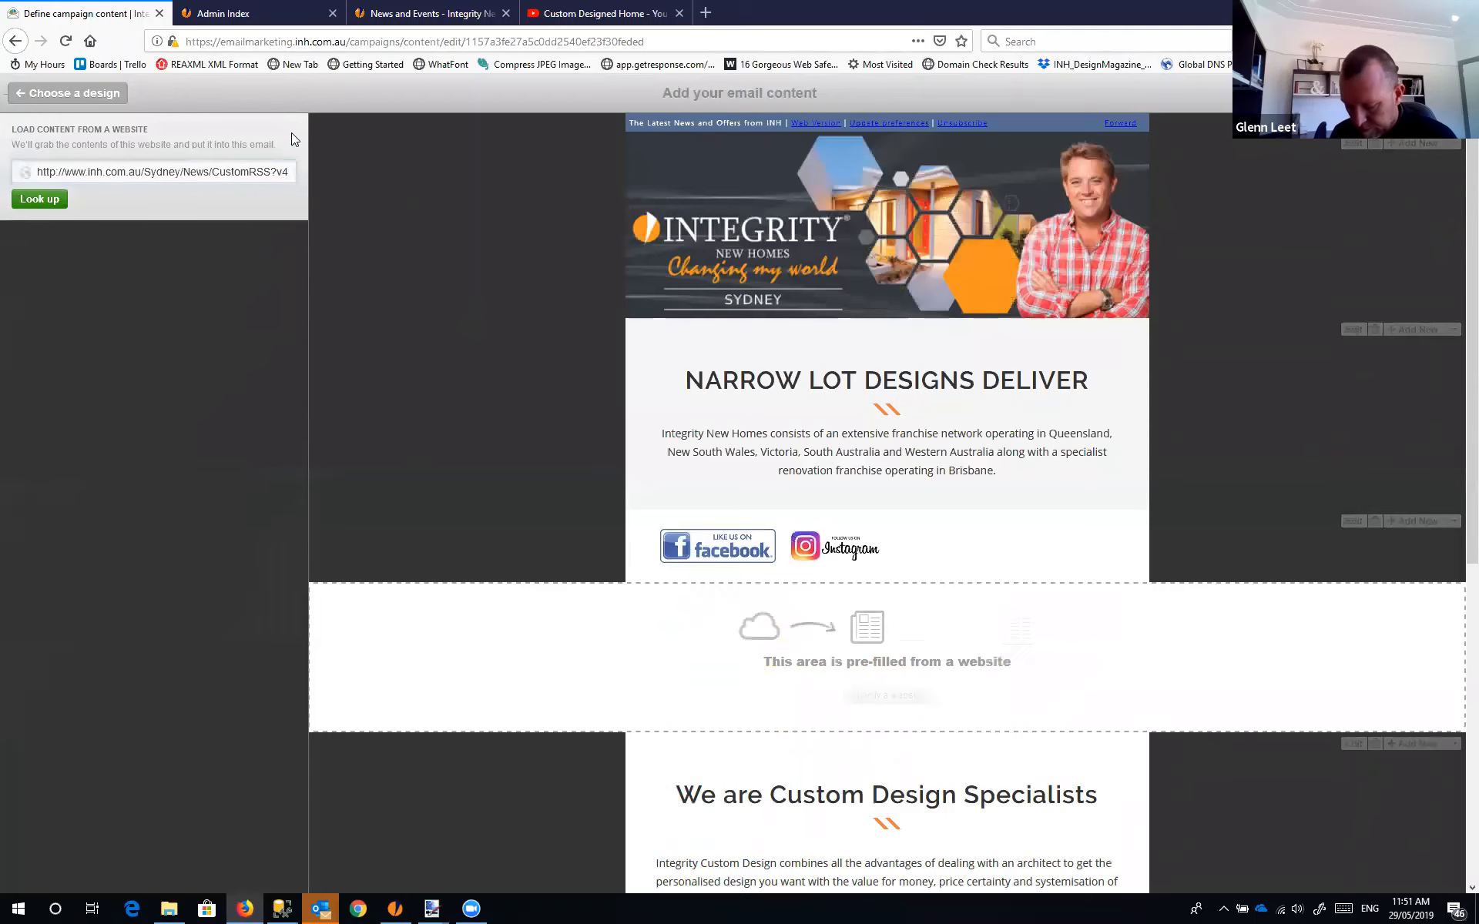
click(43, 201)
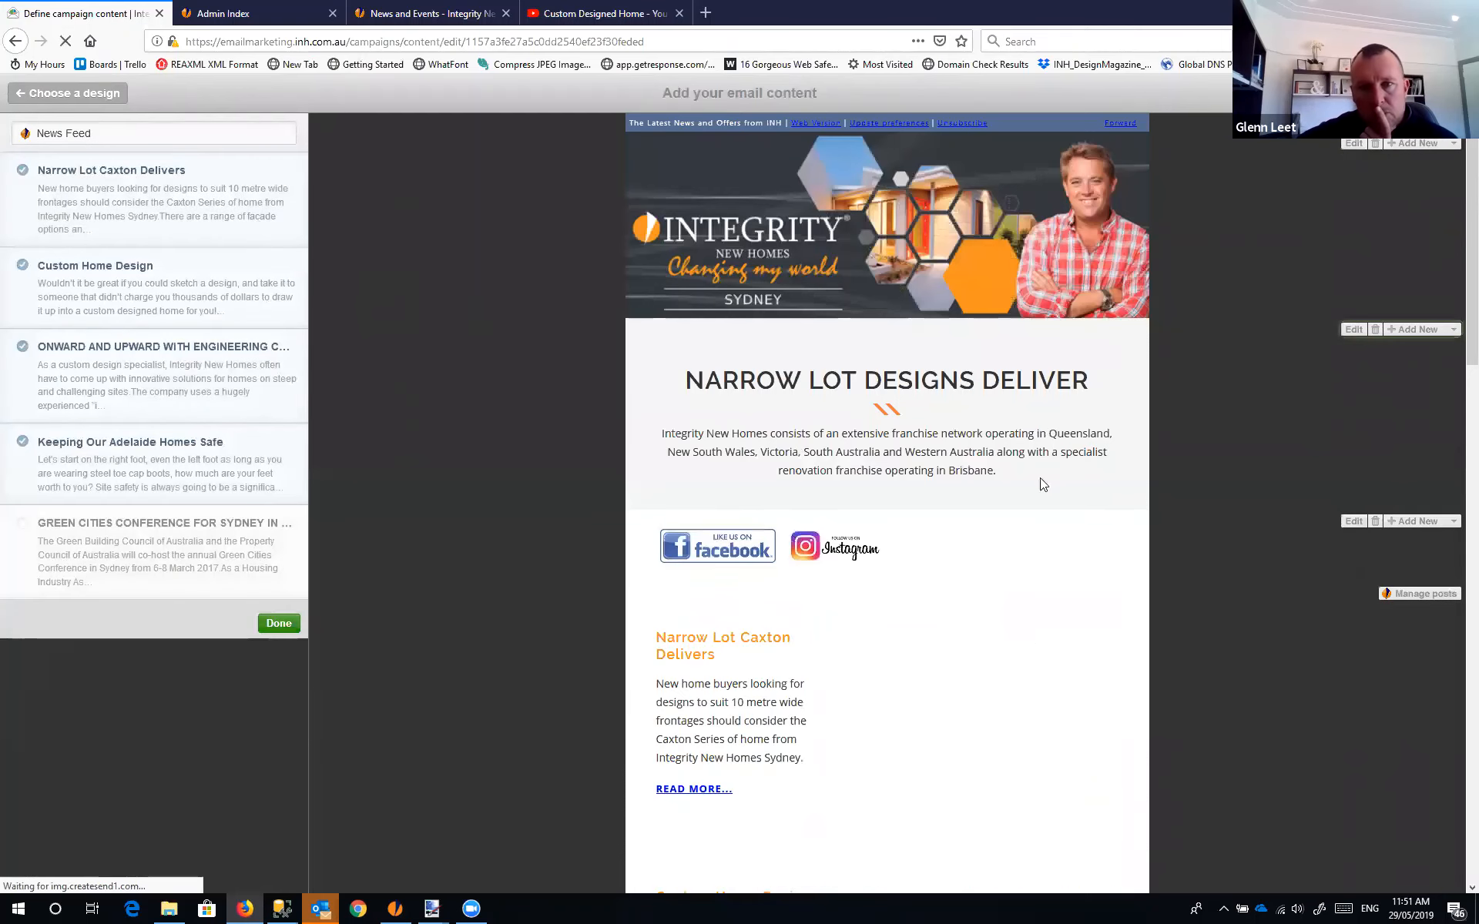
Step: Finish editing the news feed section of the email
click(278, 623)
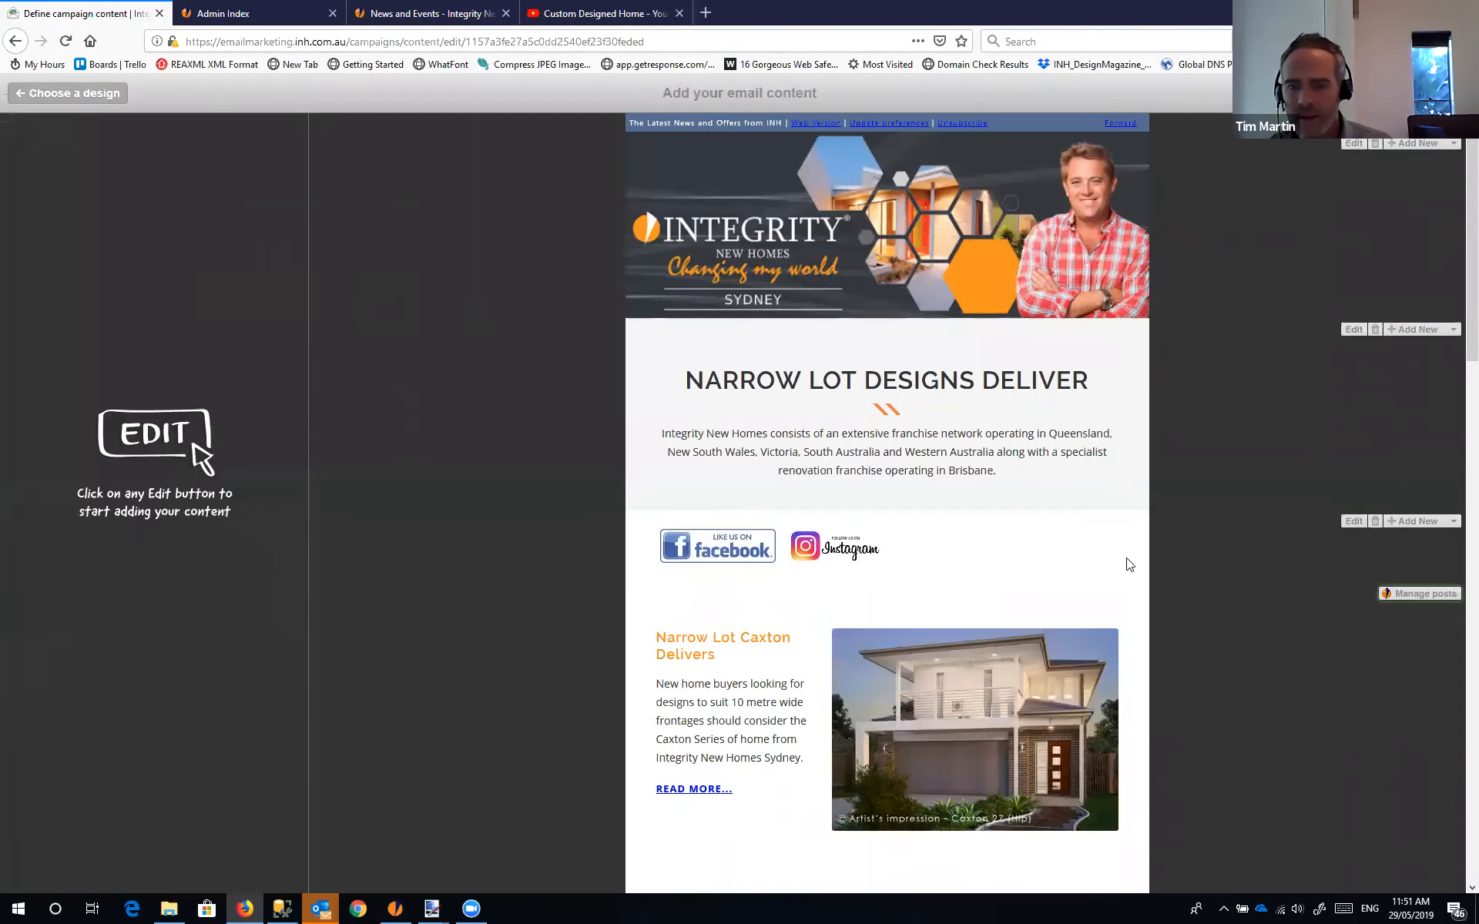
scroll(1187, 484, down, 15)
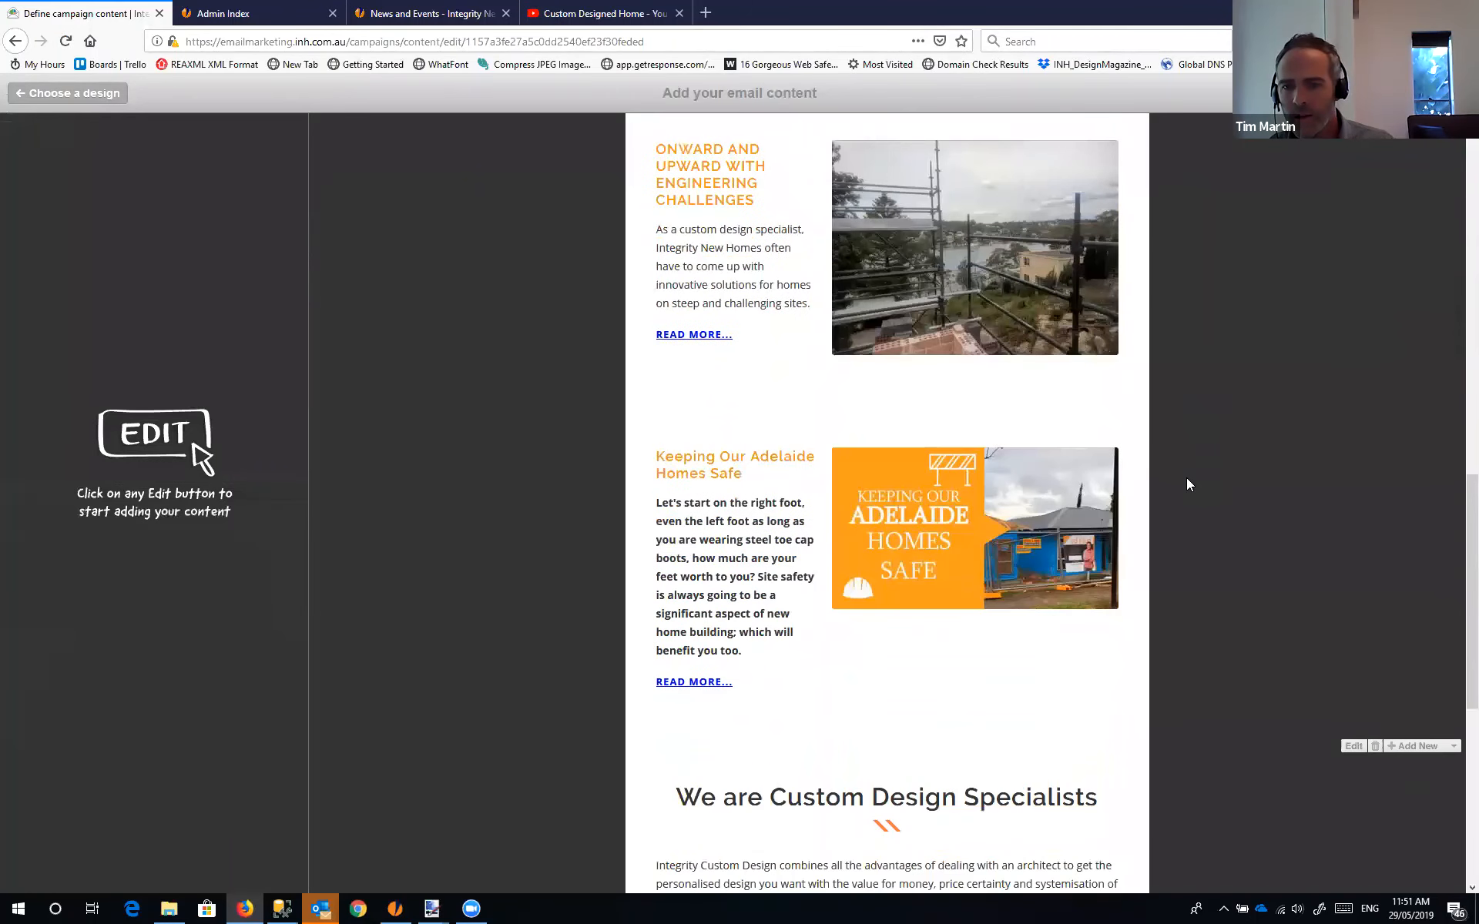
scroll(1186, 483, up, 15)
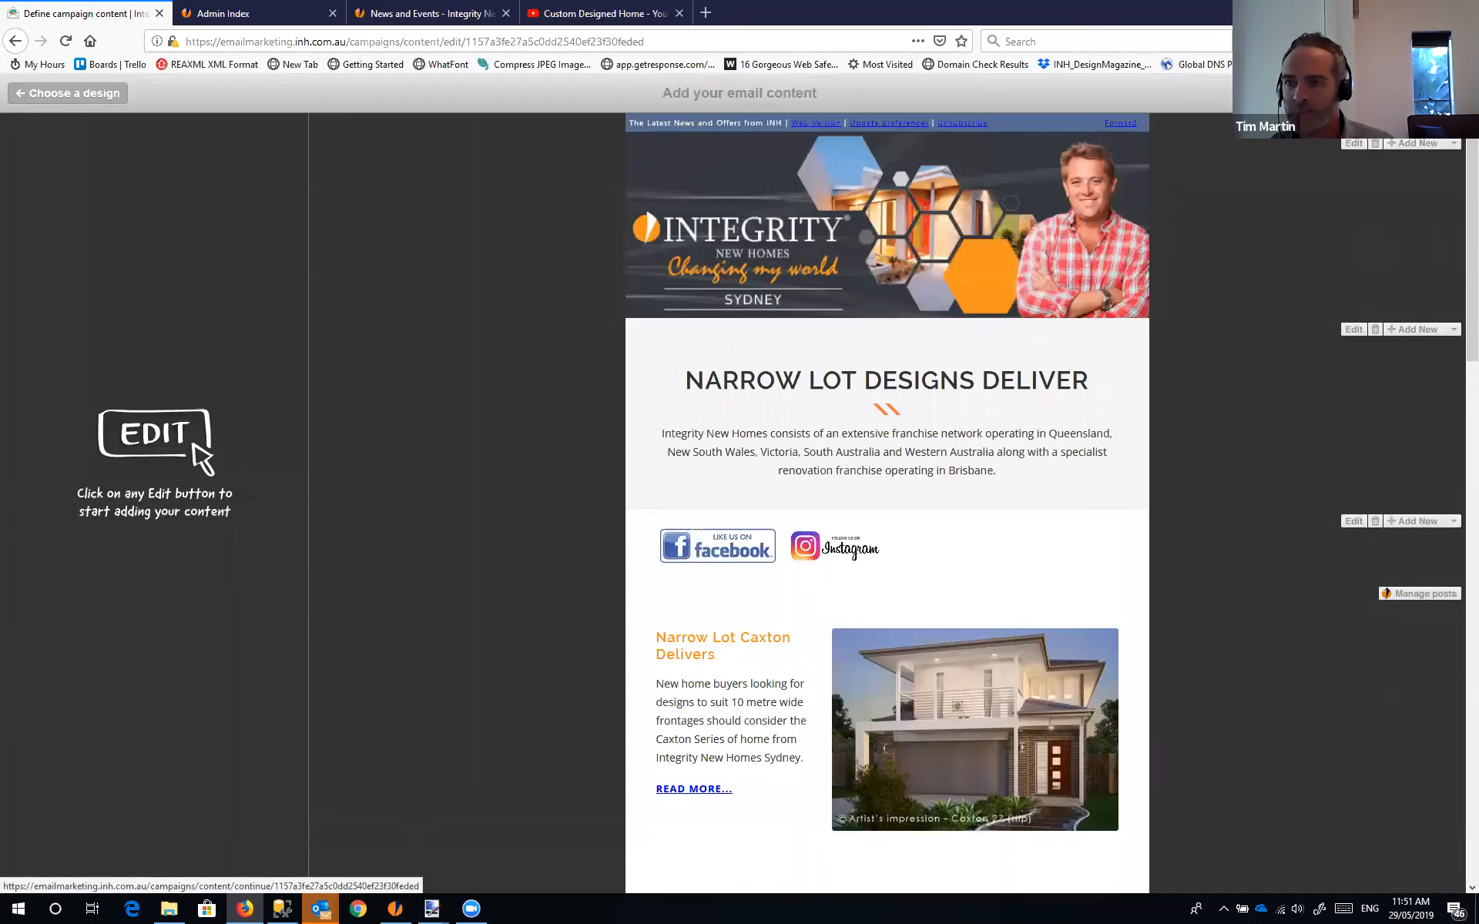
Step: Preview the Narrow Lot Designs email, then continue to the recipients step
click(1425, 94)
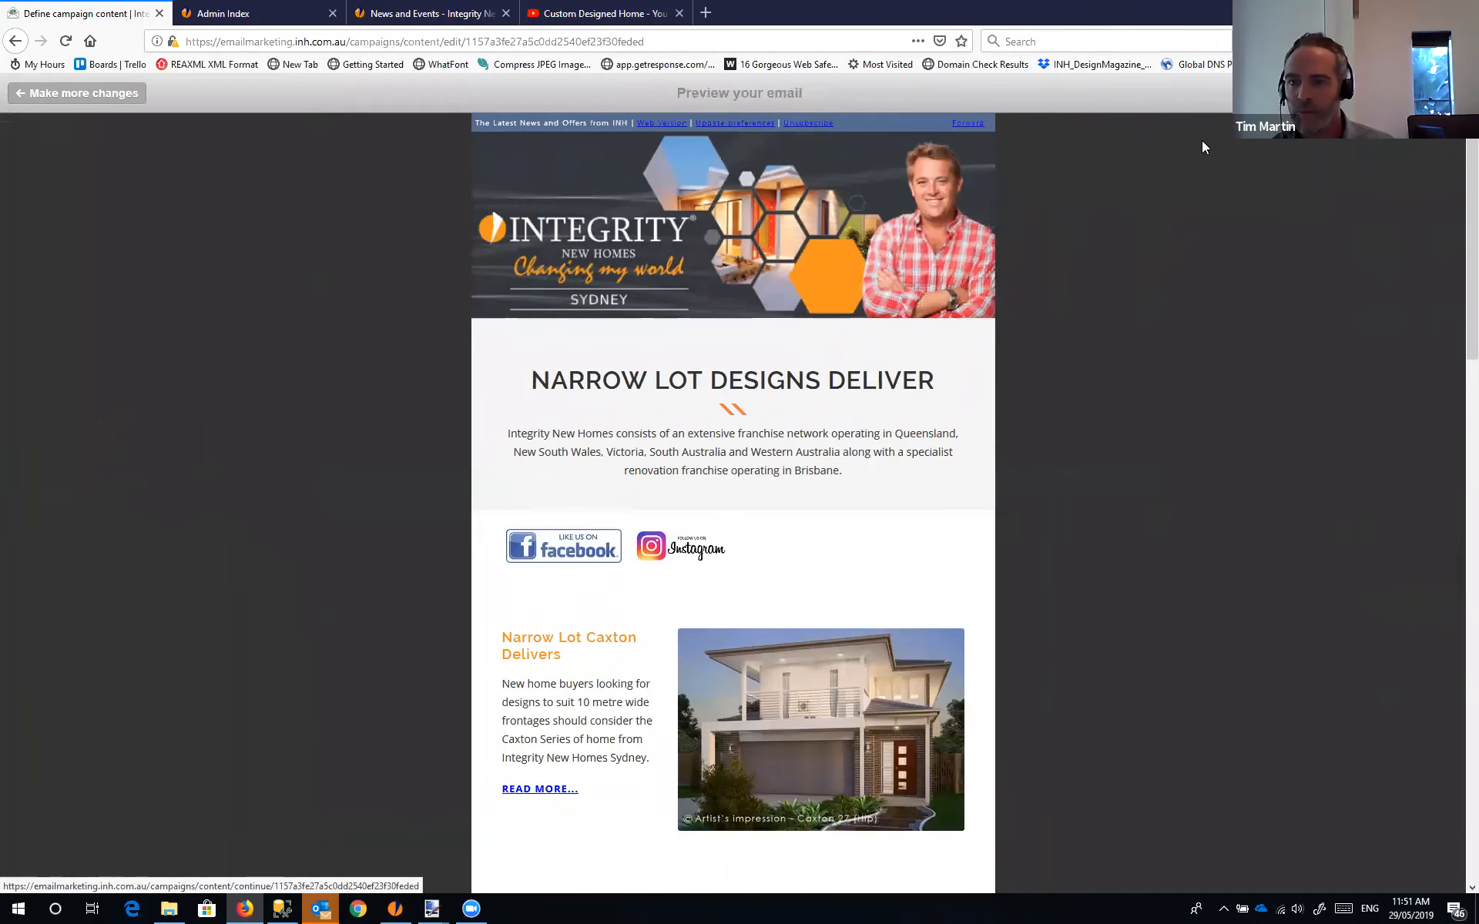
scroll(1453, 191, down, 15)
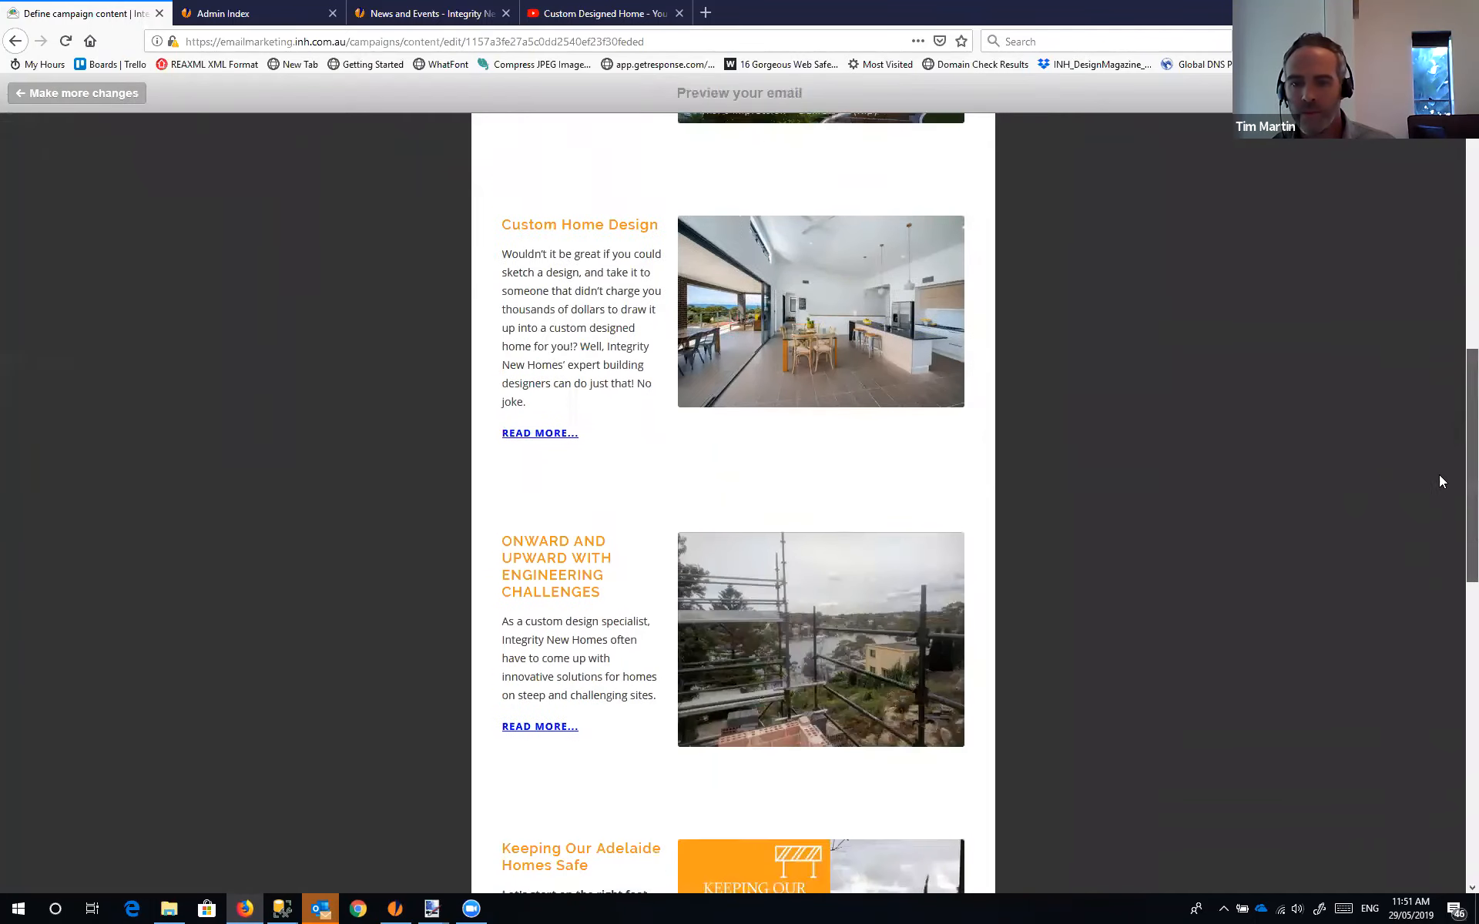
scroll(1430, 568, down, 5)
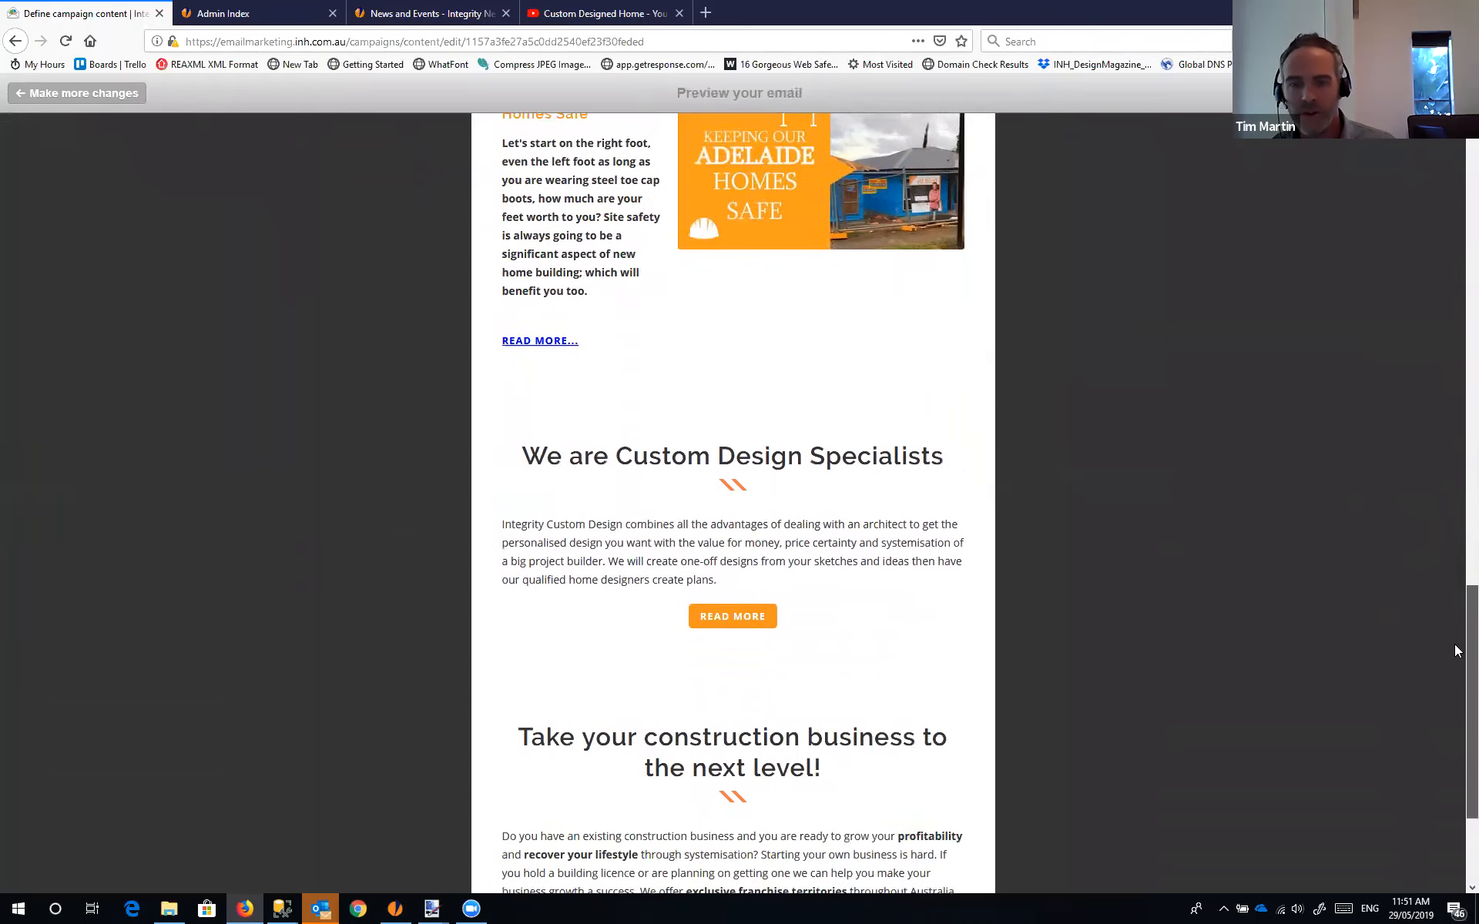
scroll(1454, 231, up, 20)
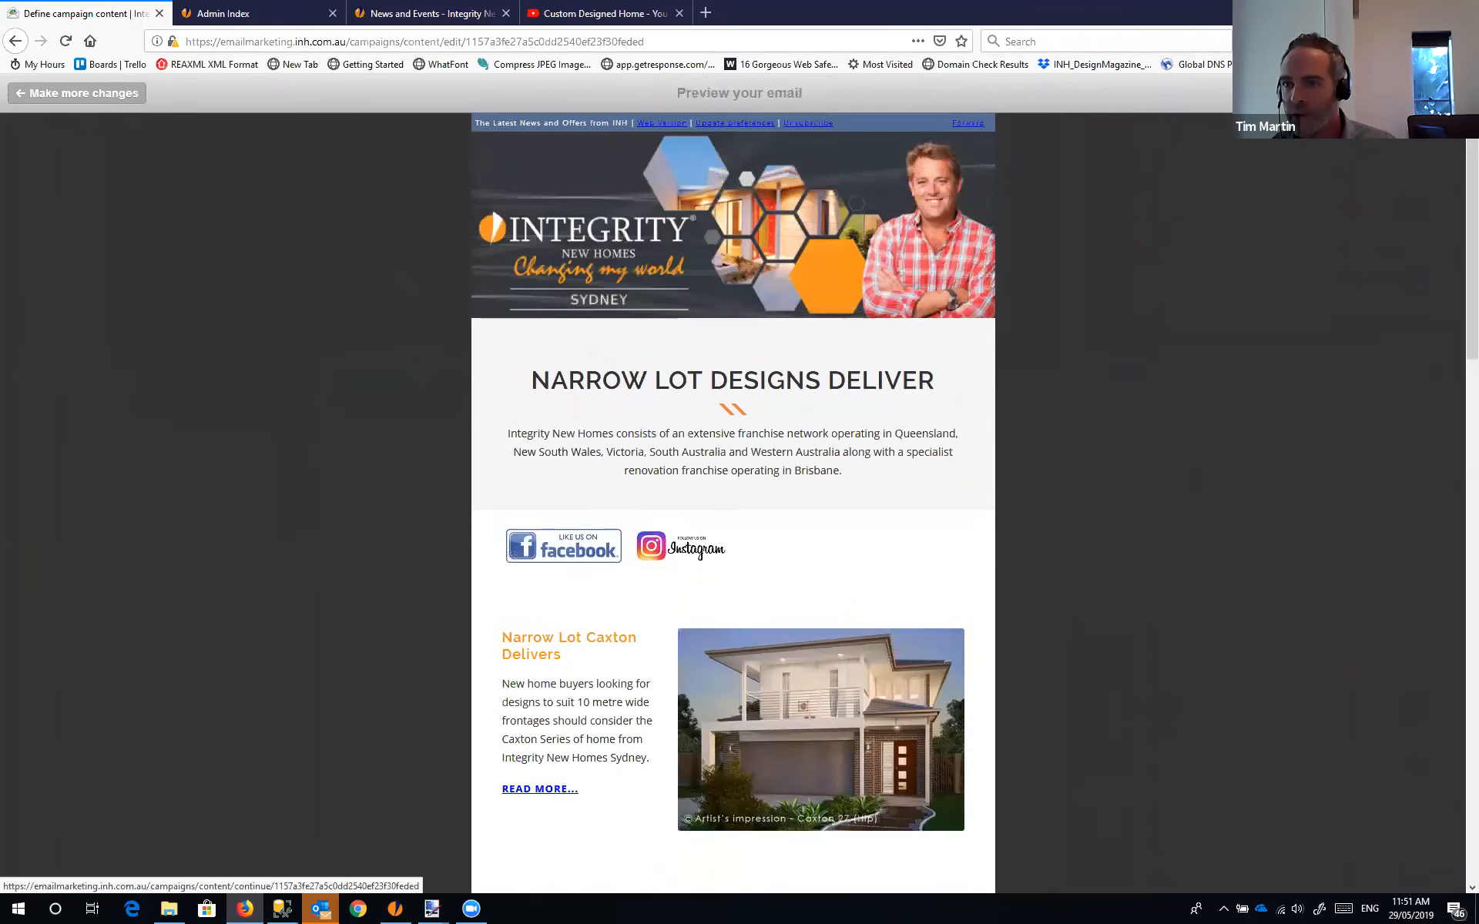
click(1417, 93)
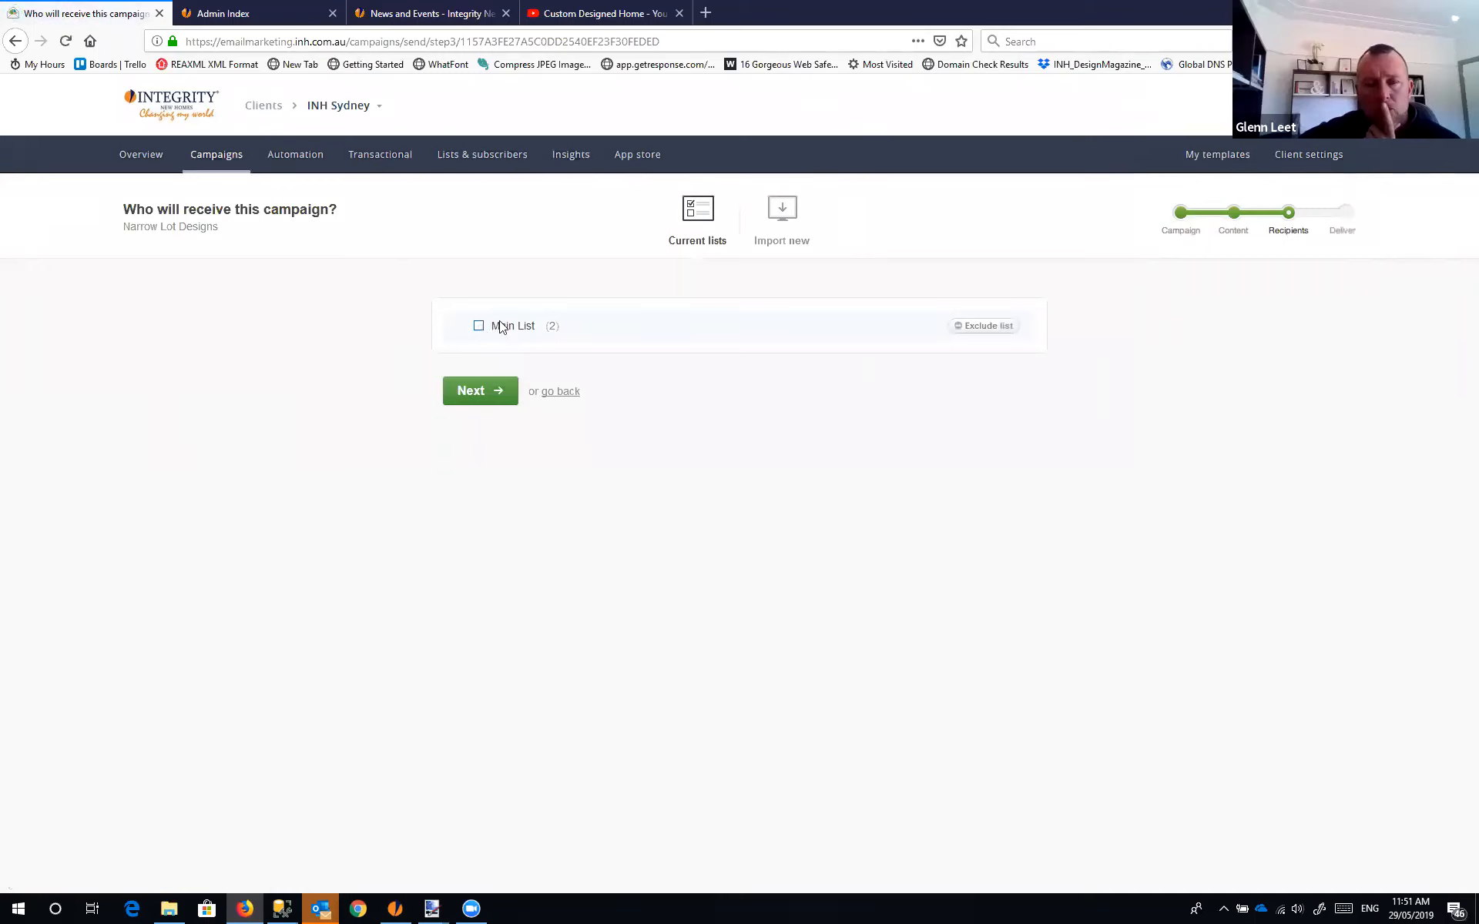
Step: Choose Main List (2 subscribers) as the recipients and continue to the Campaign Snapshot
drag(545, 333, 576, 331)
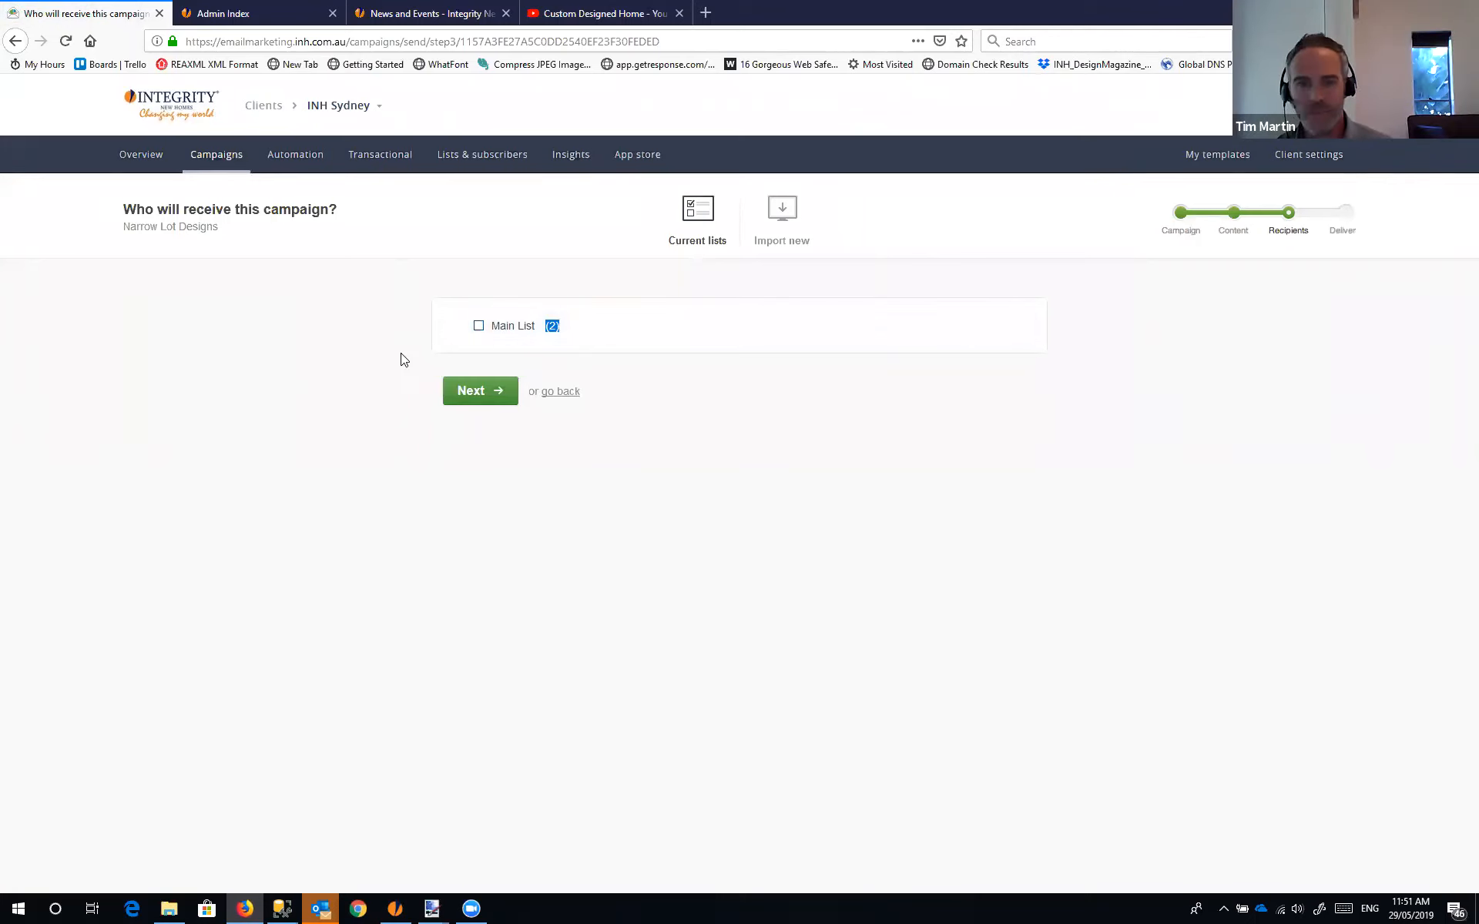
click(363, 336)
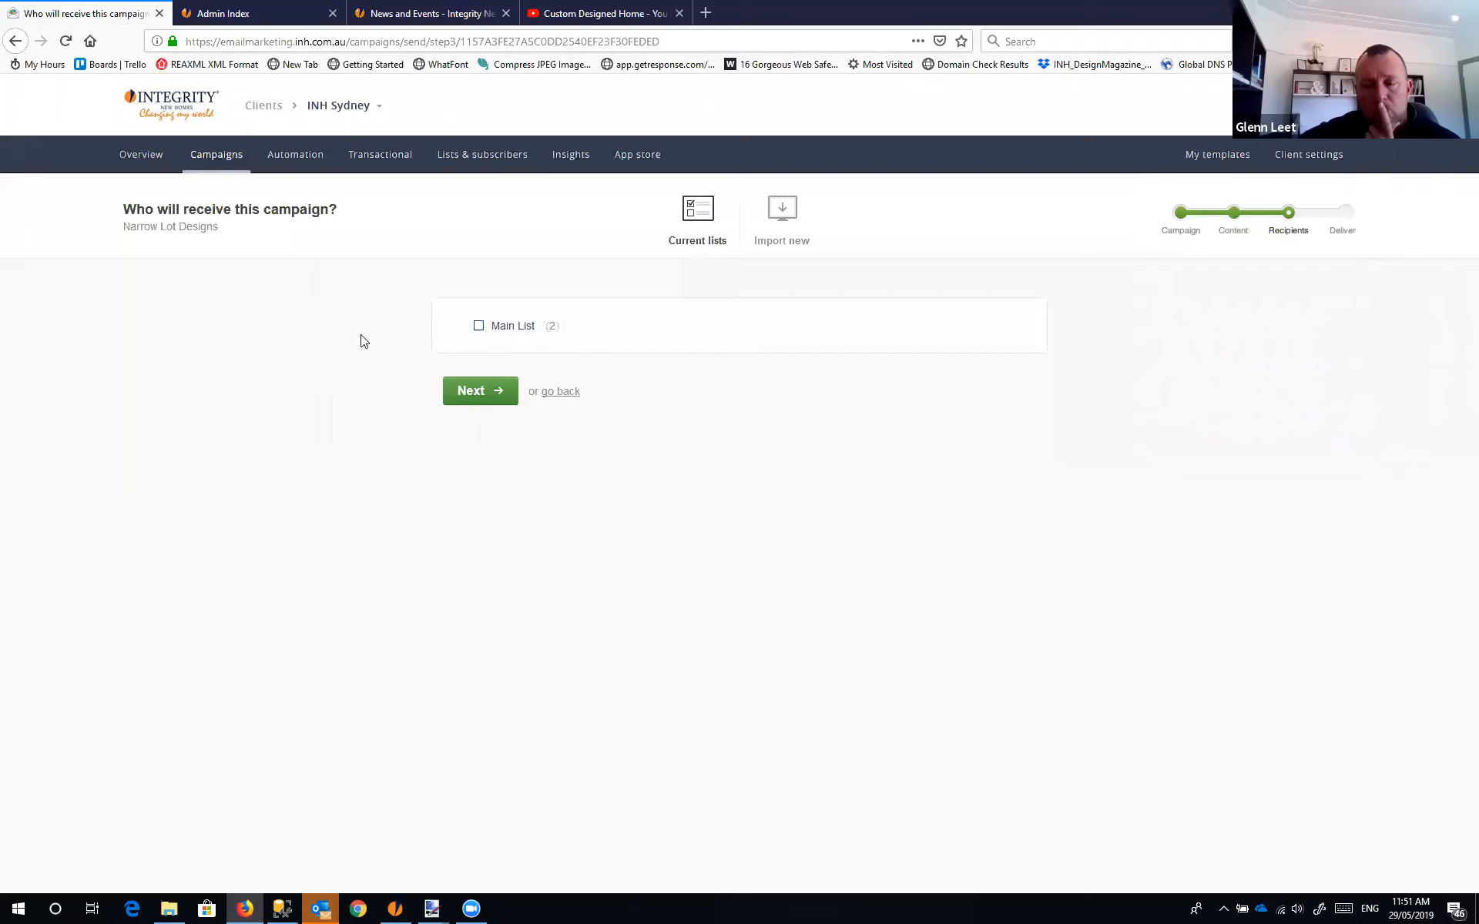
click(479, 327)
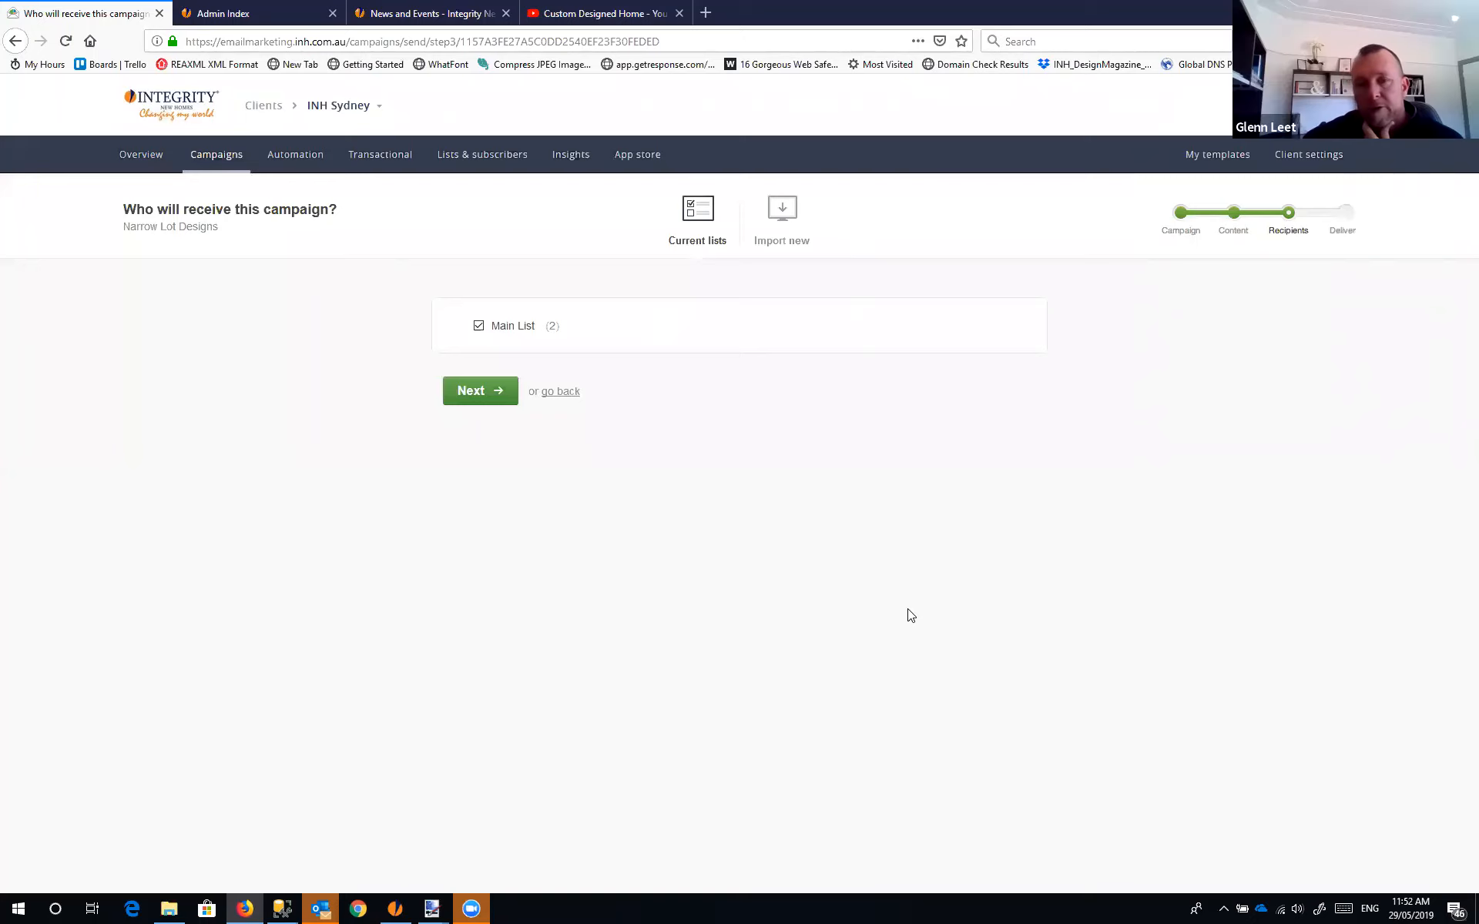
click(475, 394)
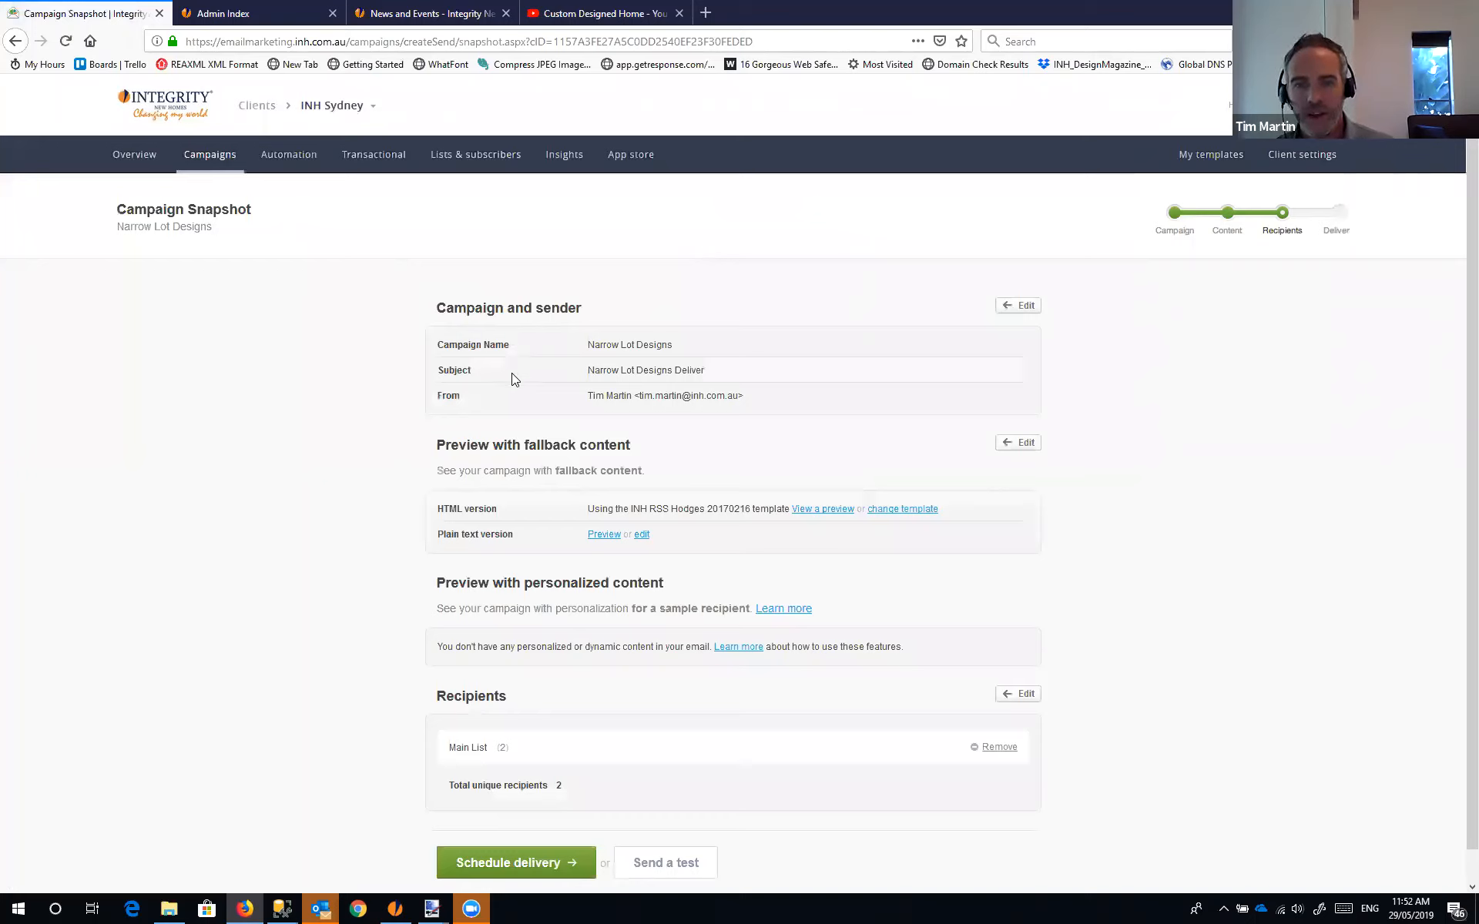
Step: Review the snapshot's subject line and sender details
drag(590, 369, 726, 378)
drag(596, 398, 754, 383)
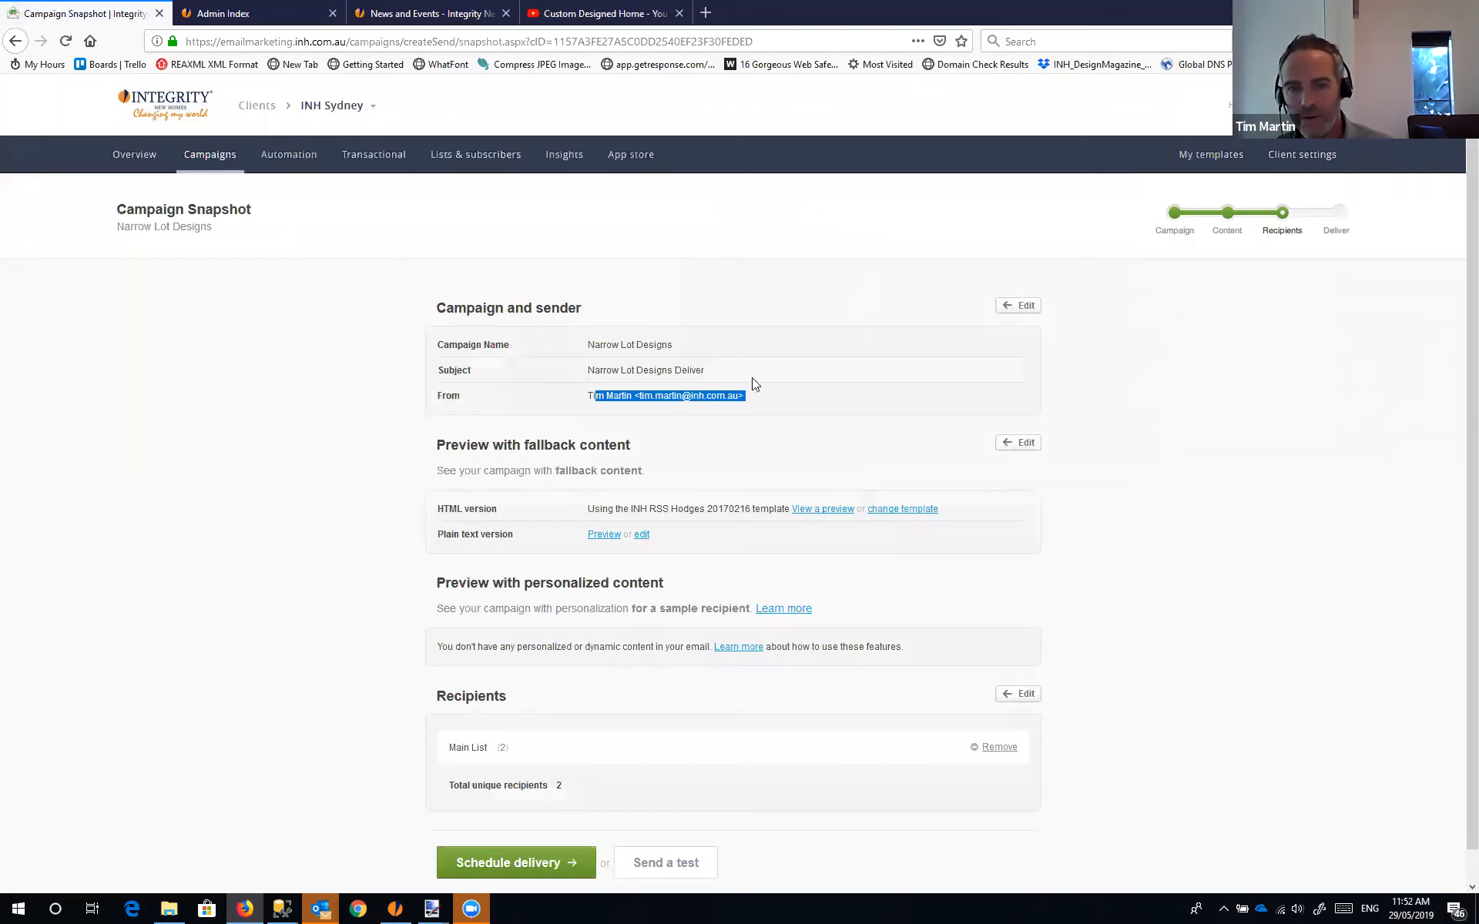
scroll(850, 355, down, 1)
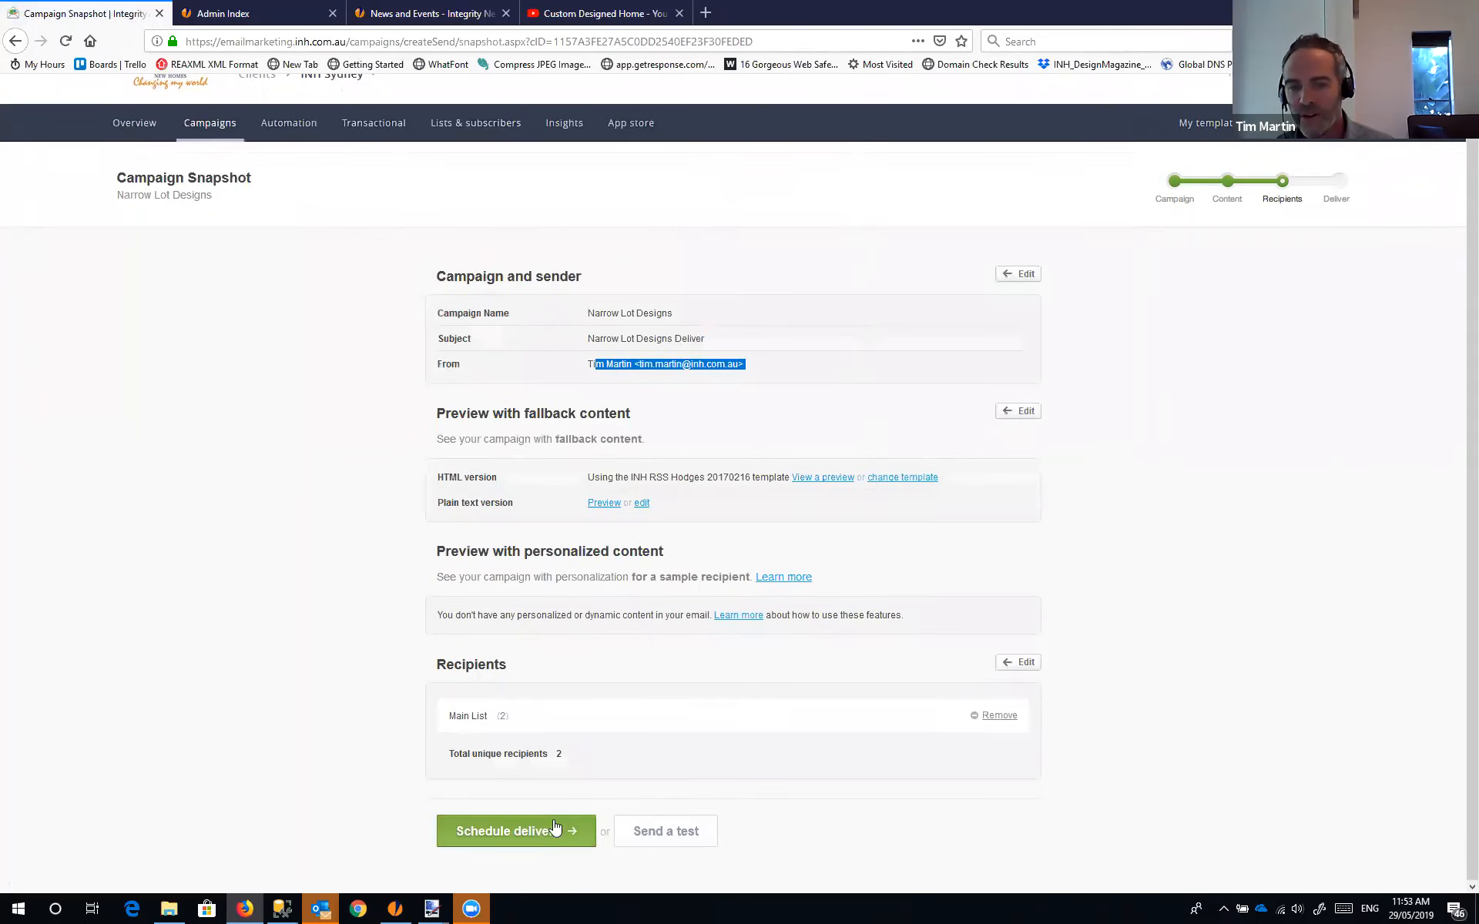
Step: Send a test email to the recent test address and move on to delivery timing
click(662, 836)
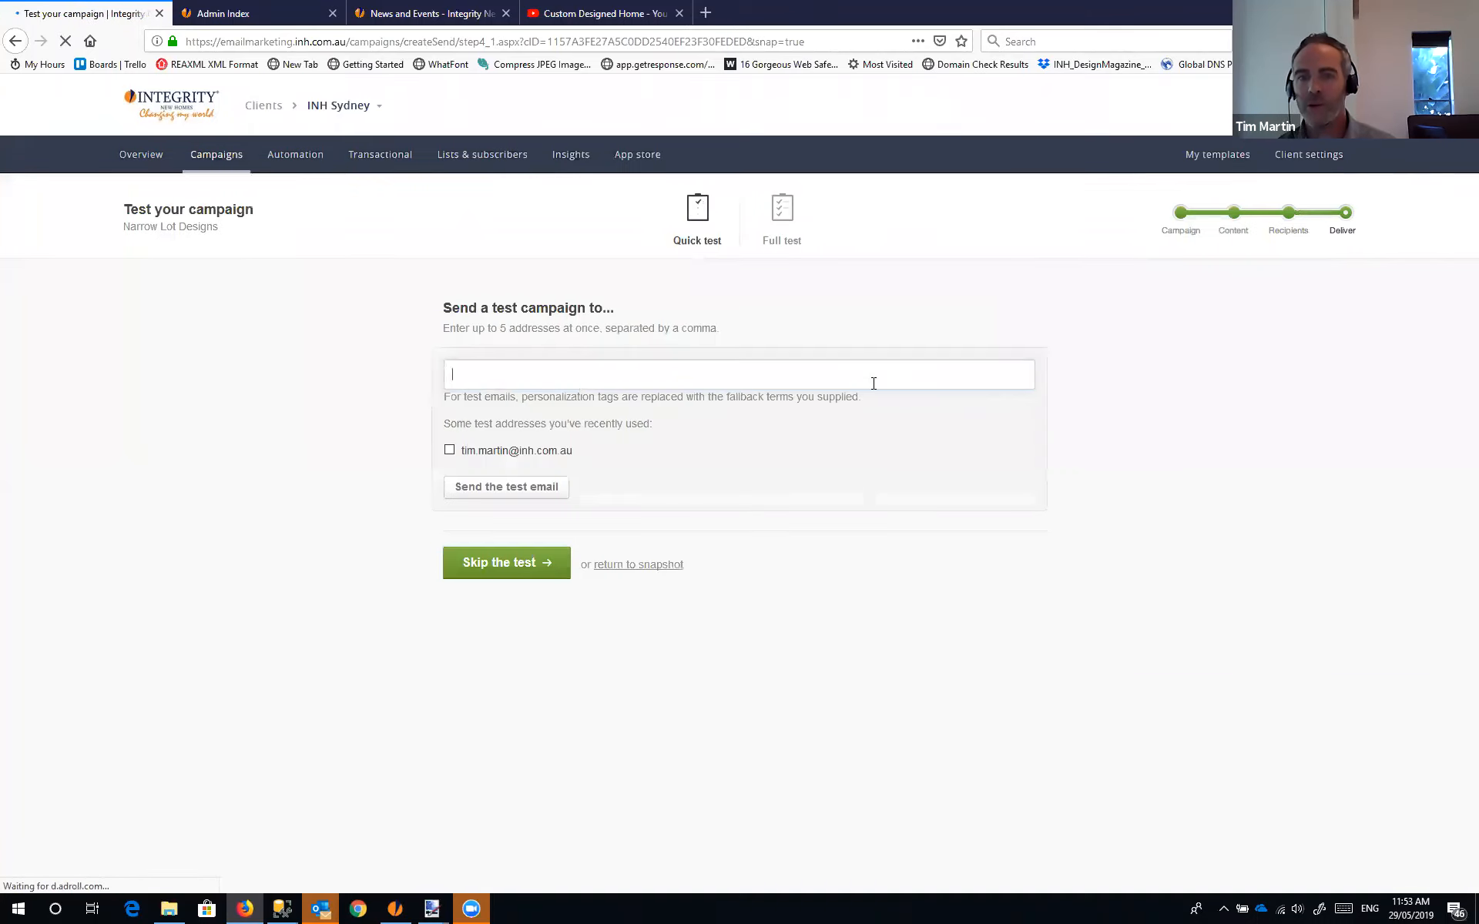
click(493, 488)
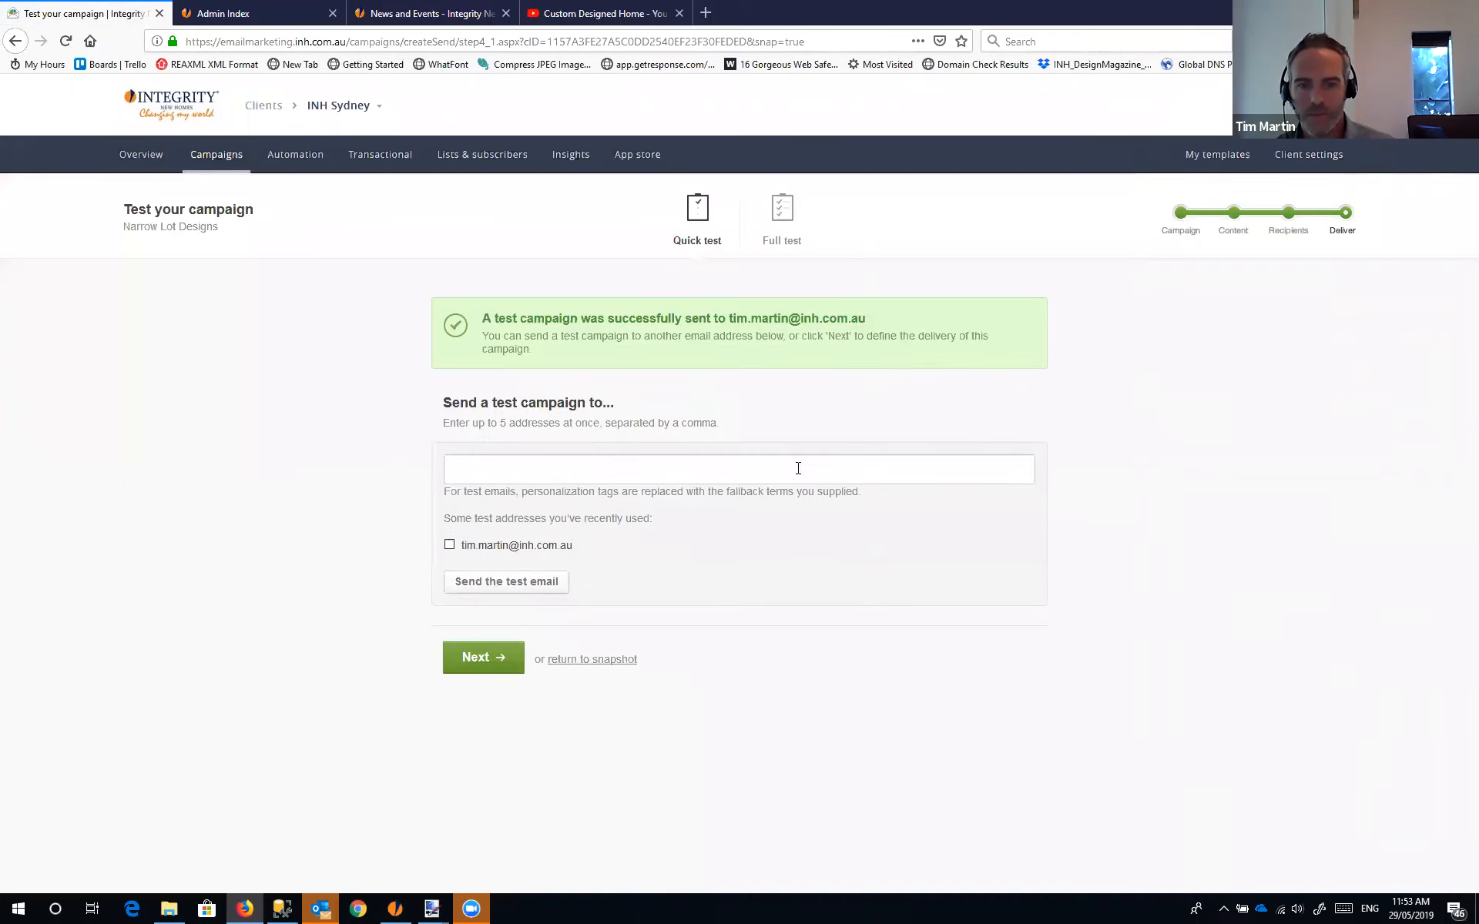
click(479, 661)
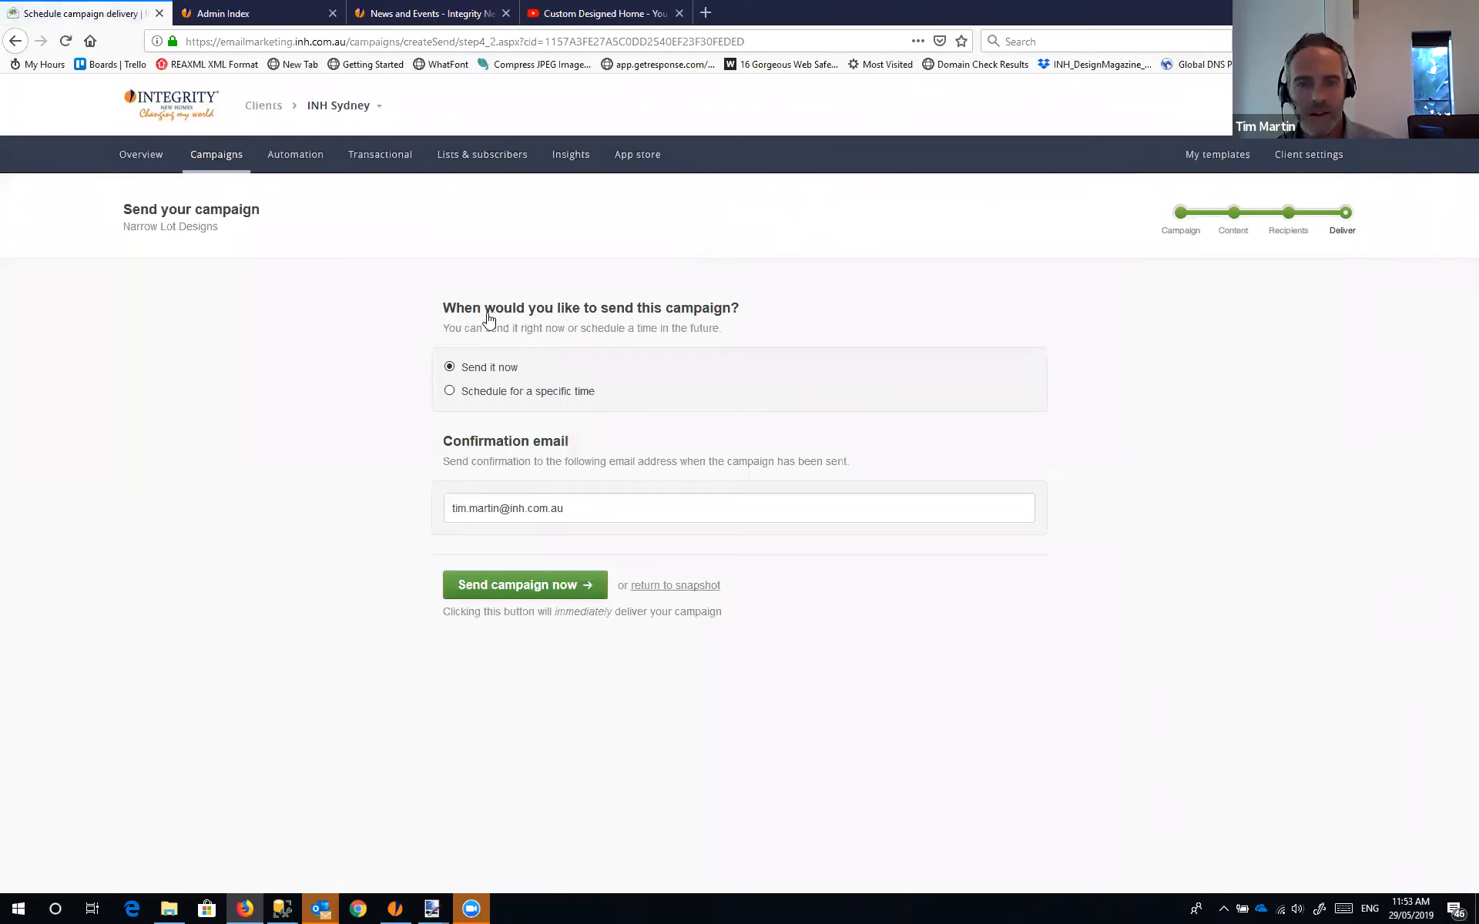
Step: Schedule delivery for 11:55 am on 29 May 2019, Canberra/Melbourne/Sydney time
drag(441, 307, 743, 314)
click(531, 363)
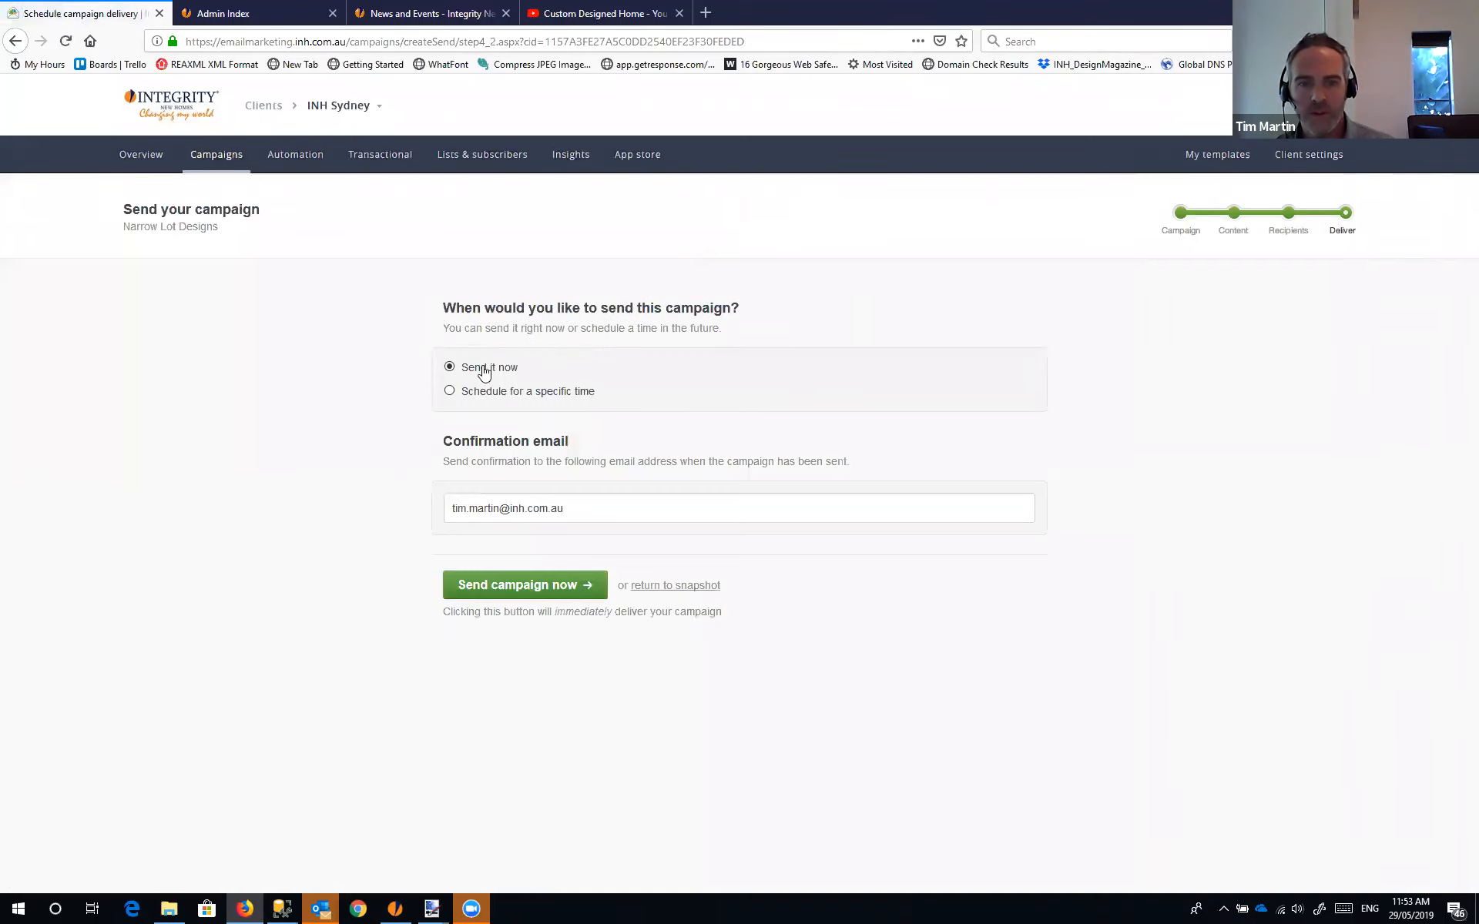
click(452, 393)
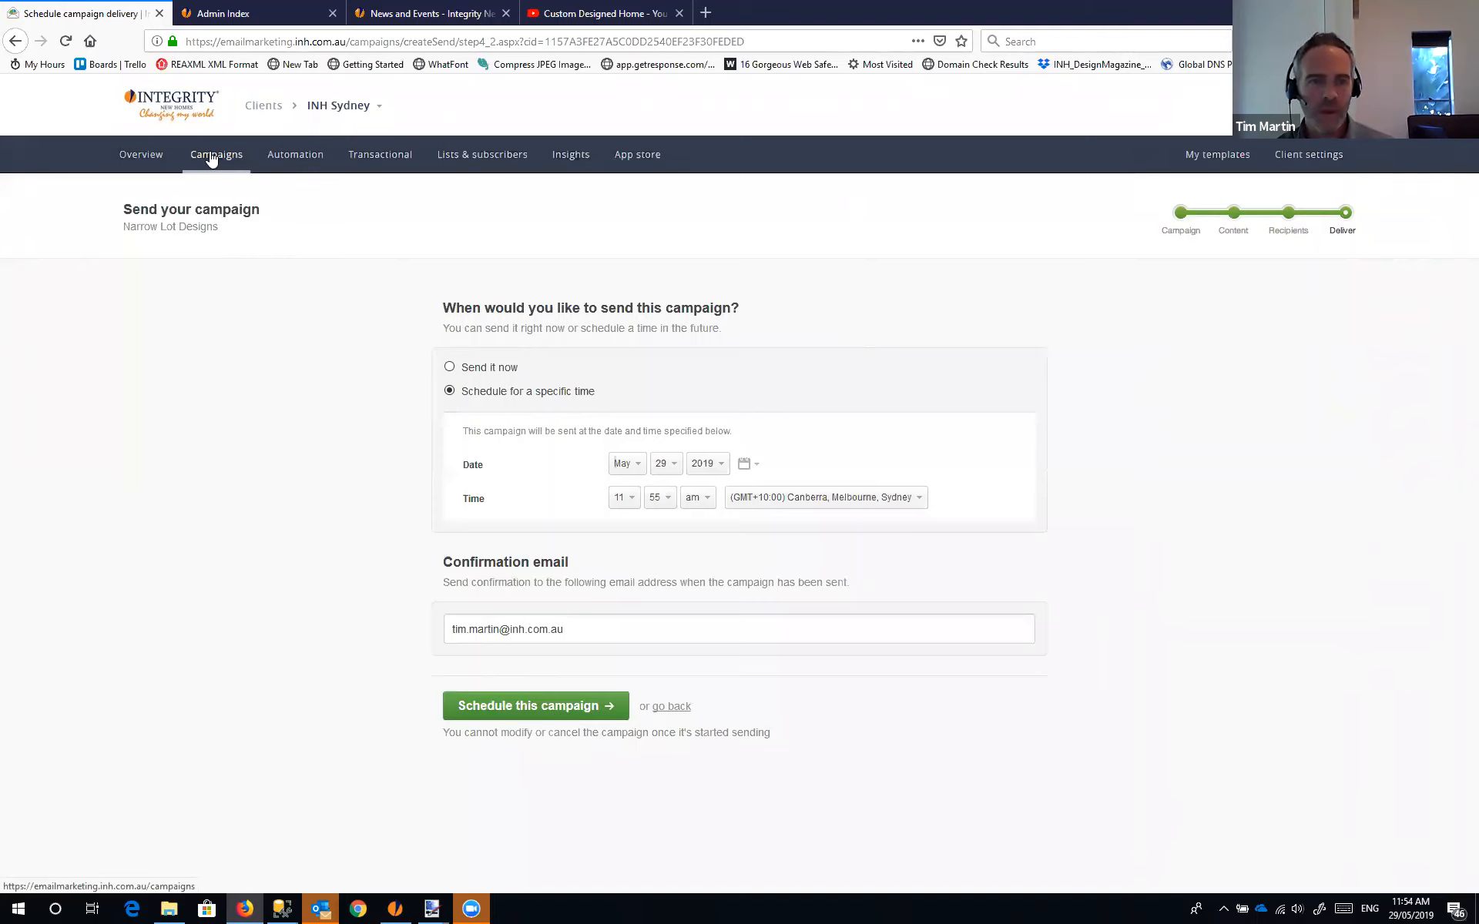
click(154, 158)
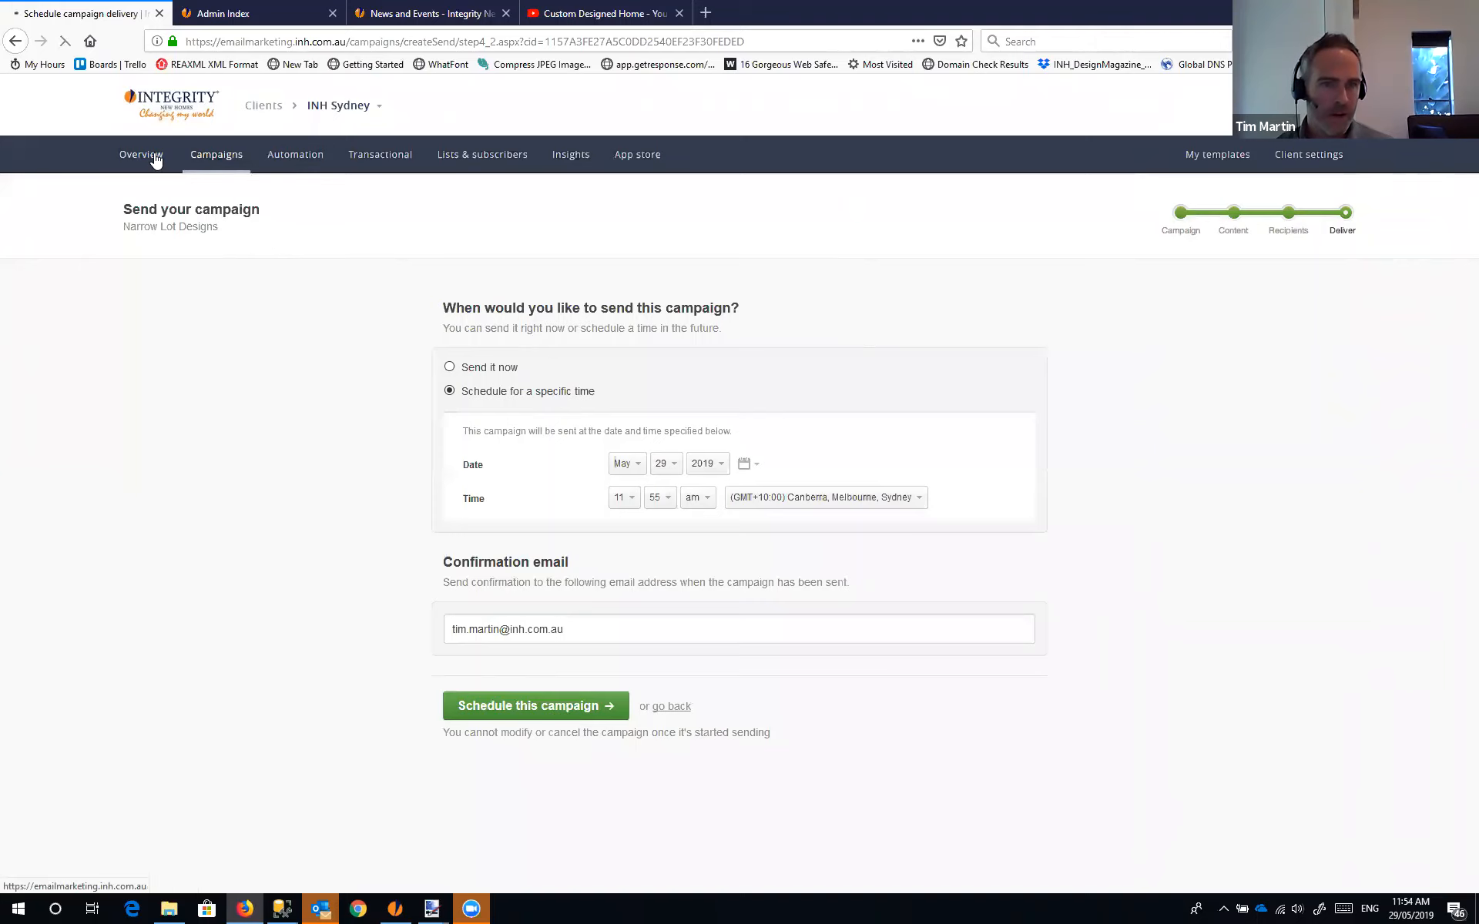
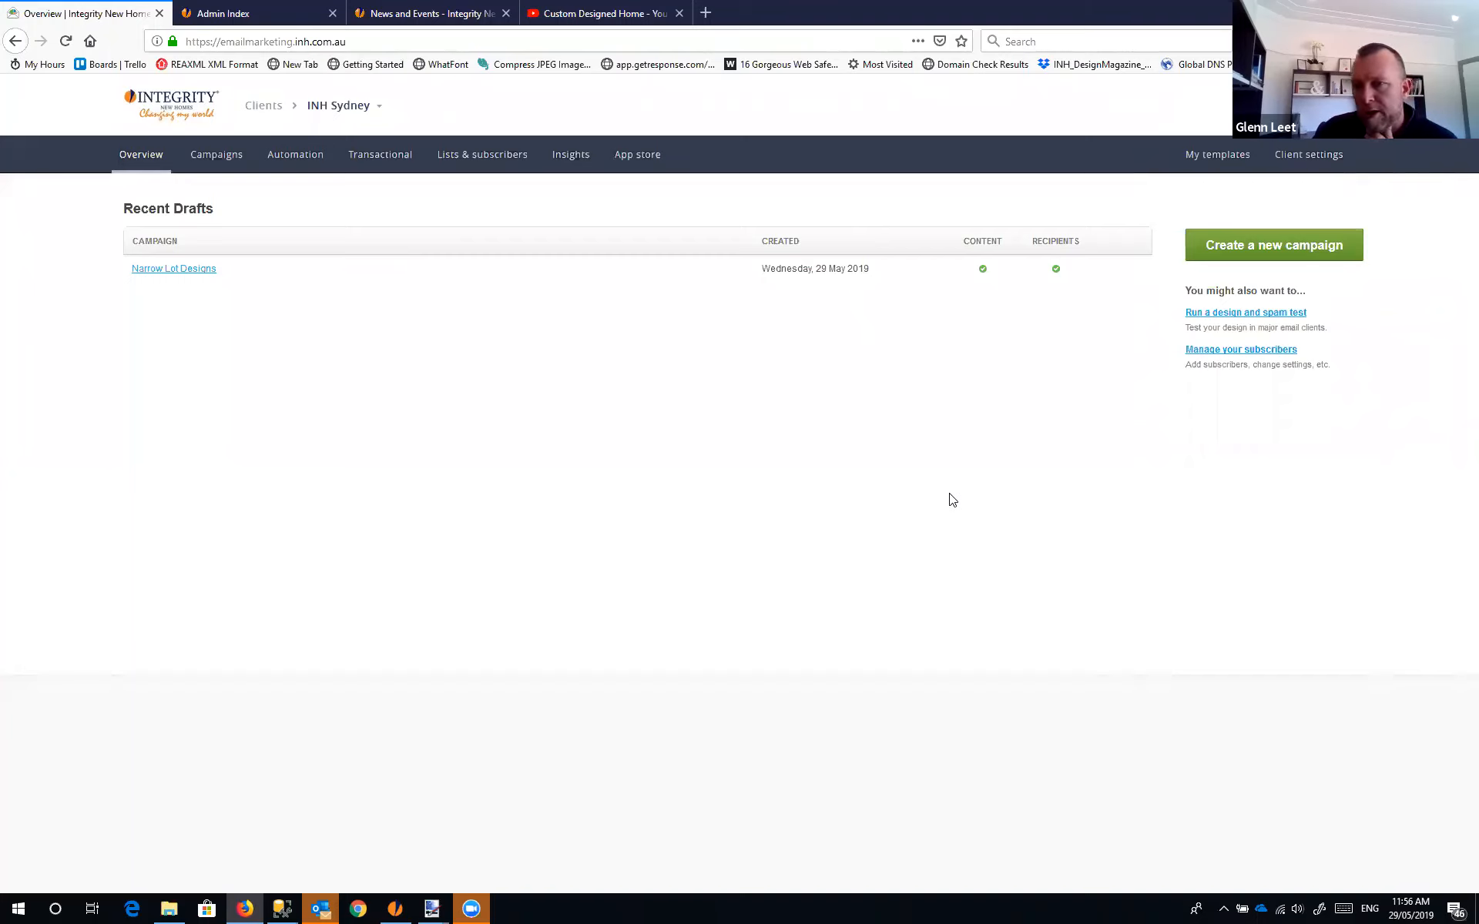
Step: Create campaign 'narrow lot designs' with saved subject 'Narrow Lot Designs Deliver' and continue to content
click(1258, 253)
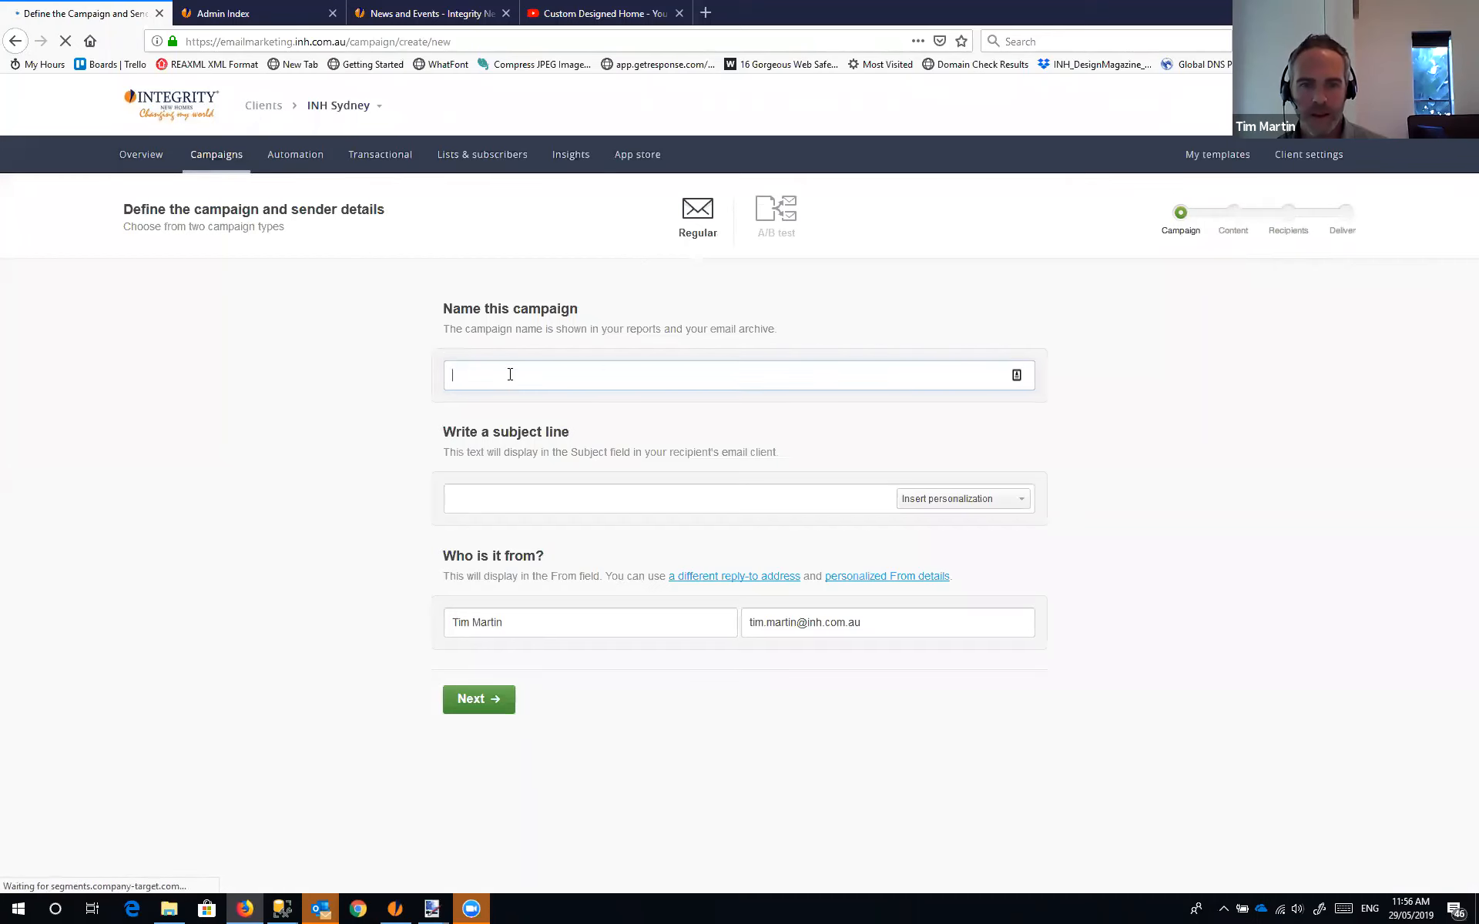
click(505, 375)
click(485, 364)
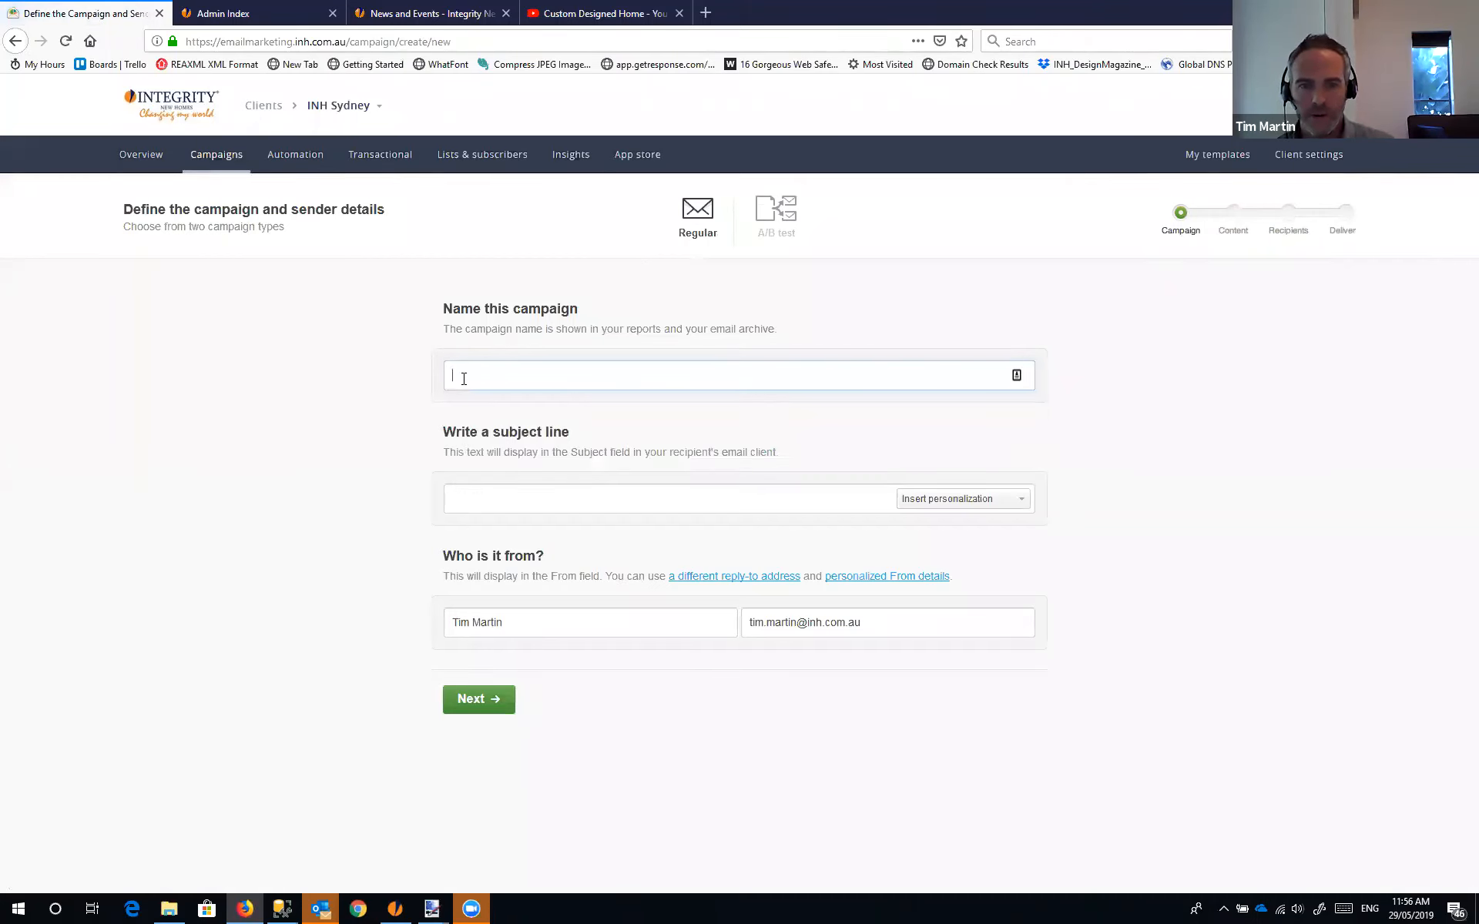
click(464, 378)
text(narrow)
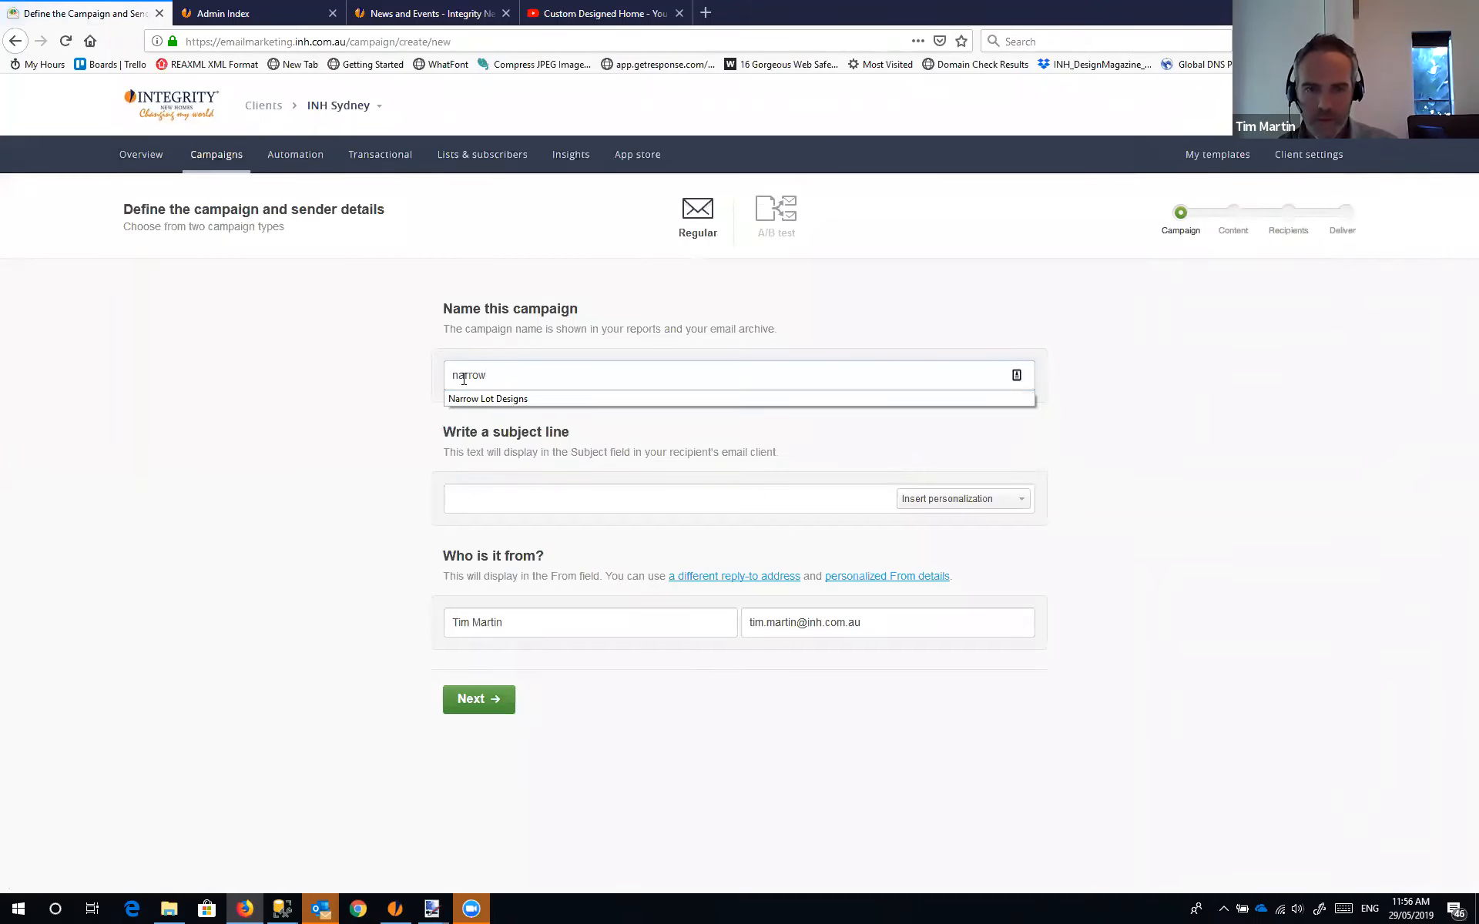
text( lot designs)
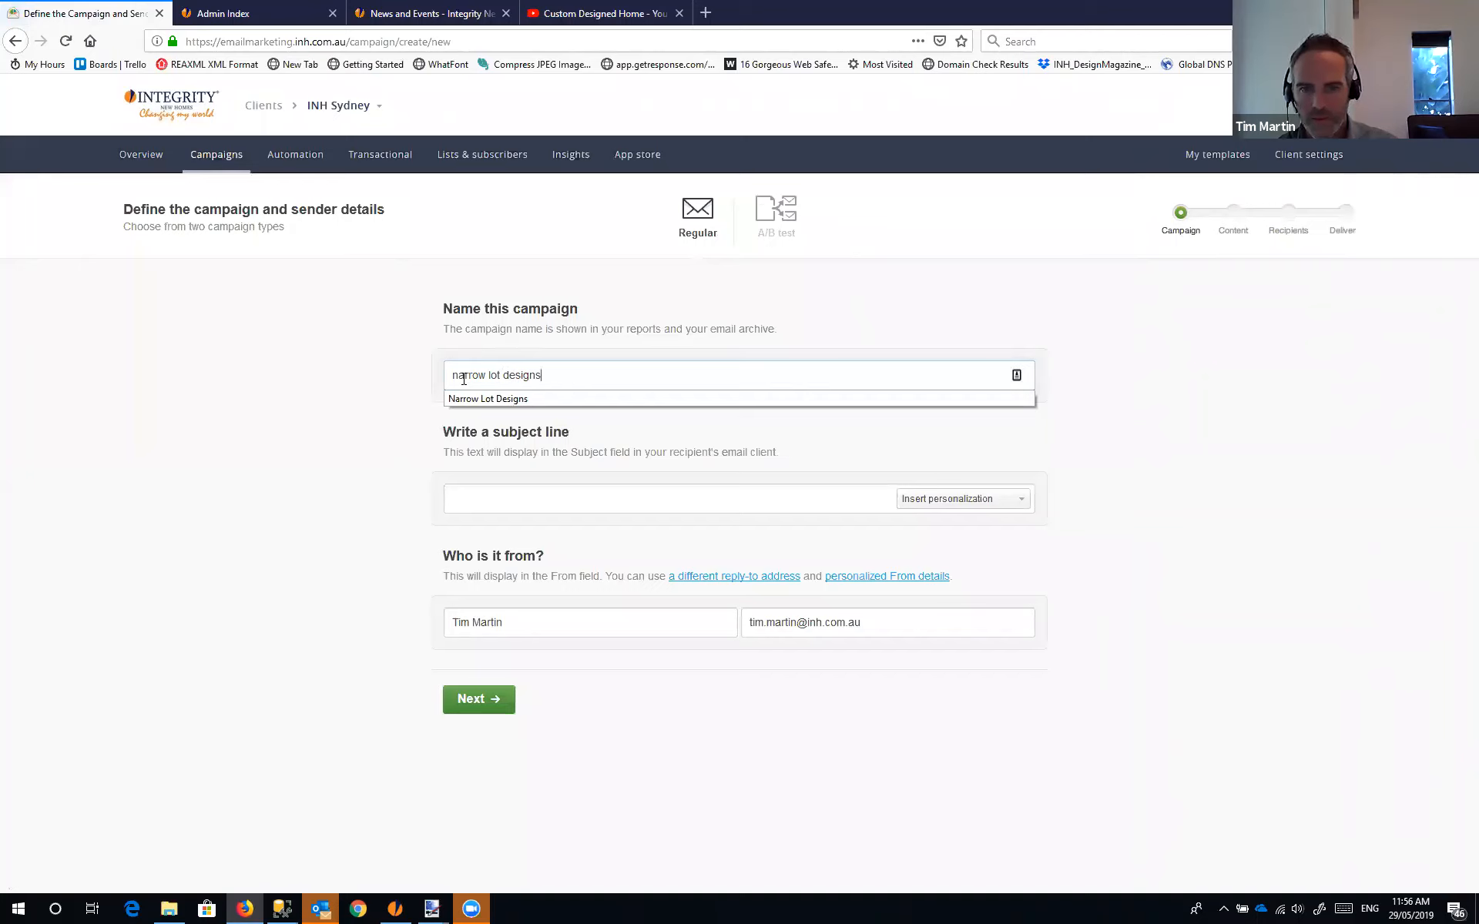
key(Tab)
drag(574, 500, 449, 501)
click(544, 523)
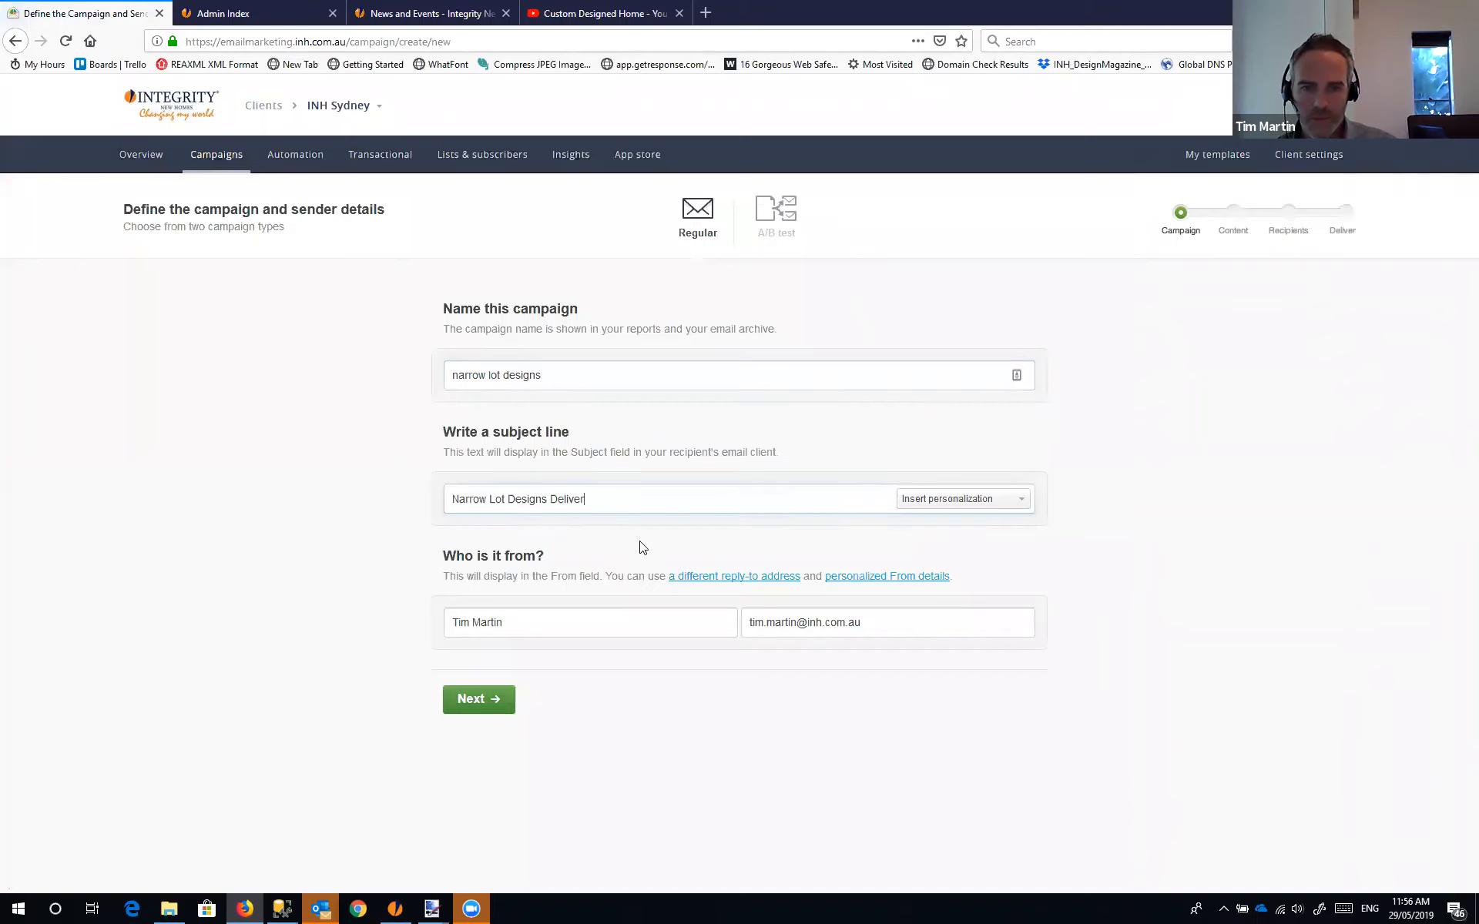
click(493, 706)
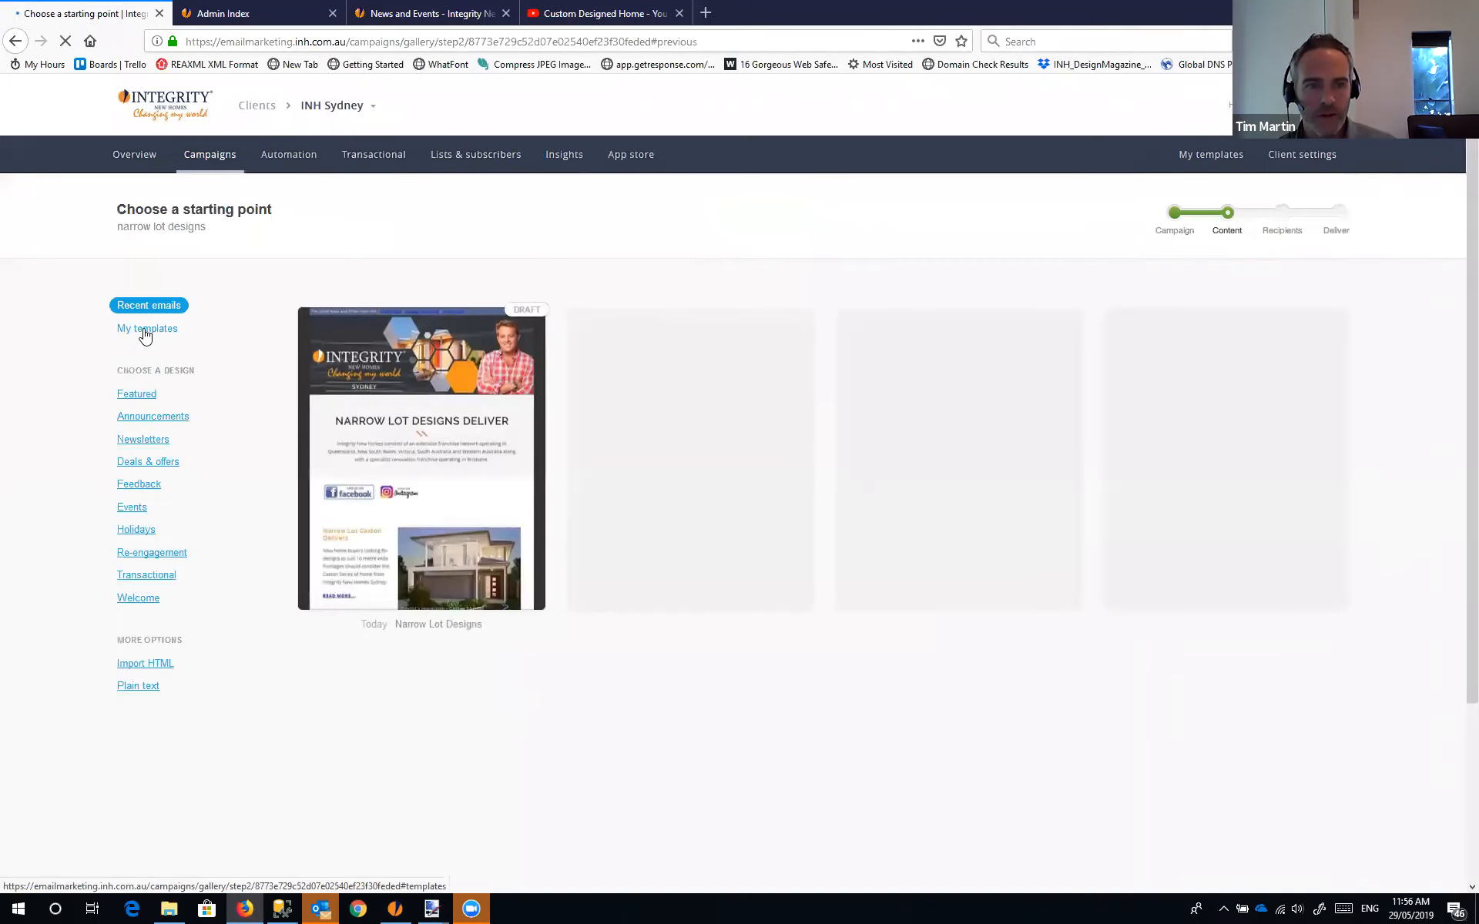
Step: Start the email from the saved INH Generic Hodges Template under My templates
click(145, 334)
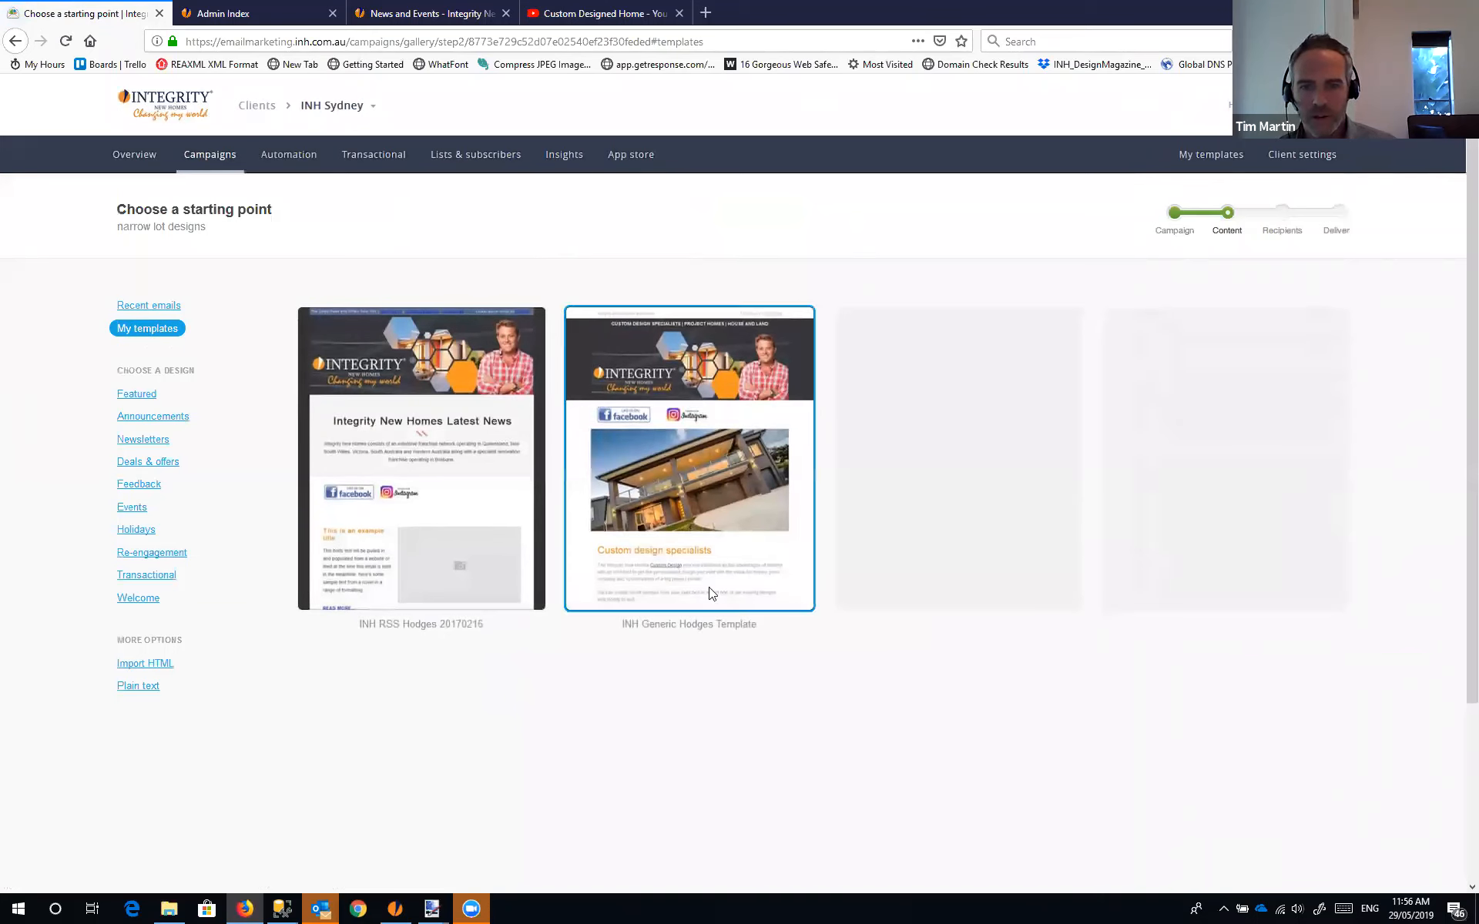
click(707, 439)
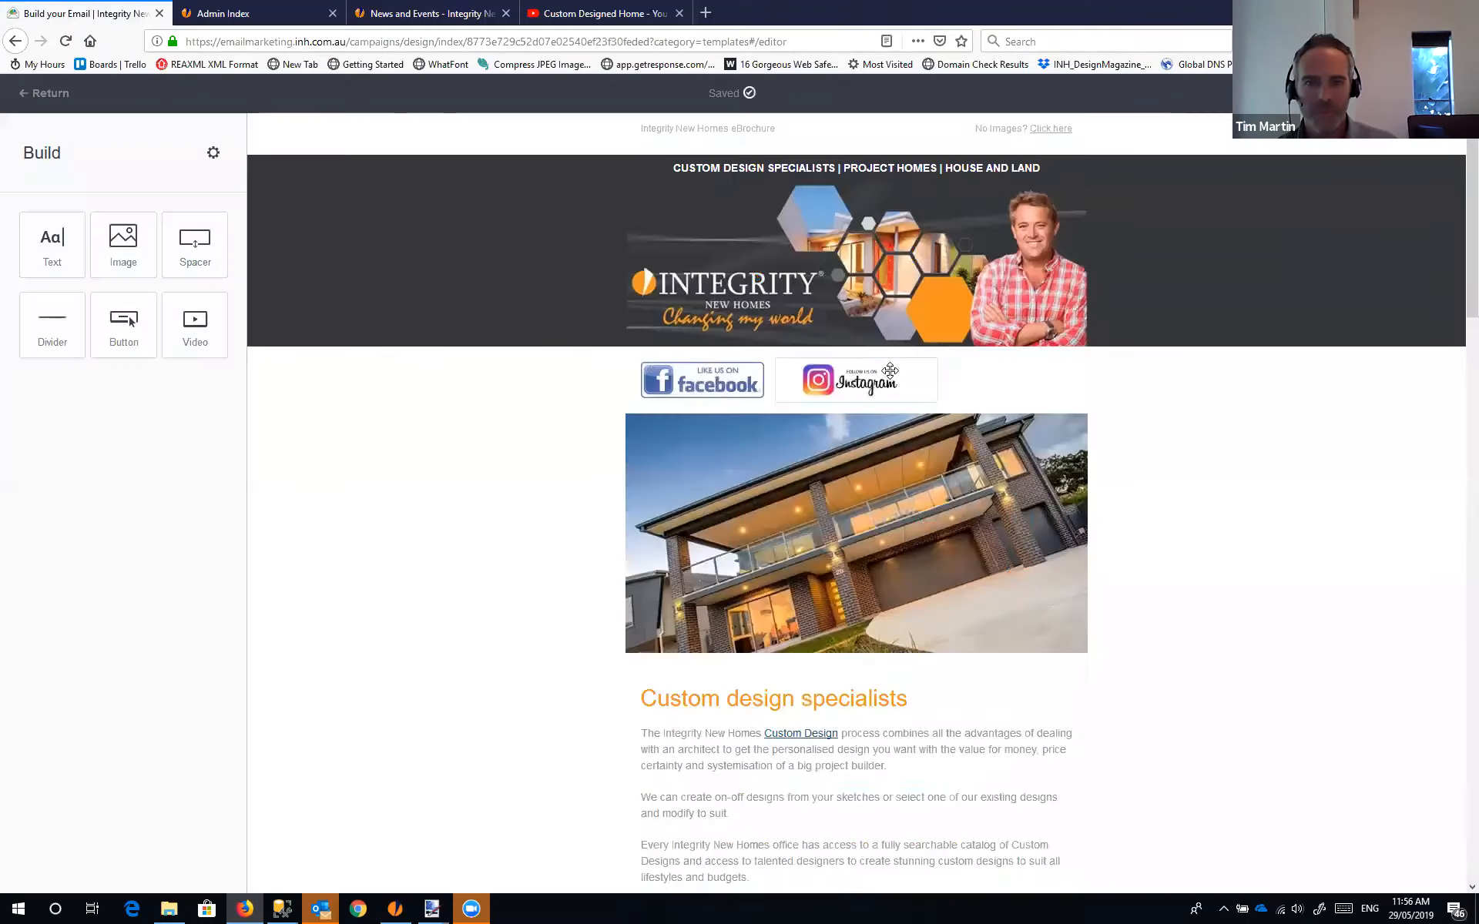
Step: Replace the header banner with the INH_Sydney-EmailHeader_JH.png image
click(922, 249)
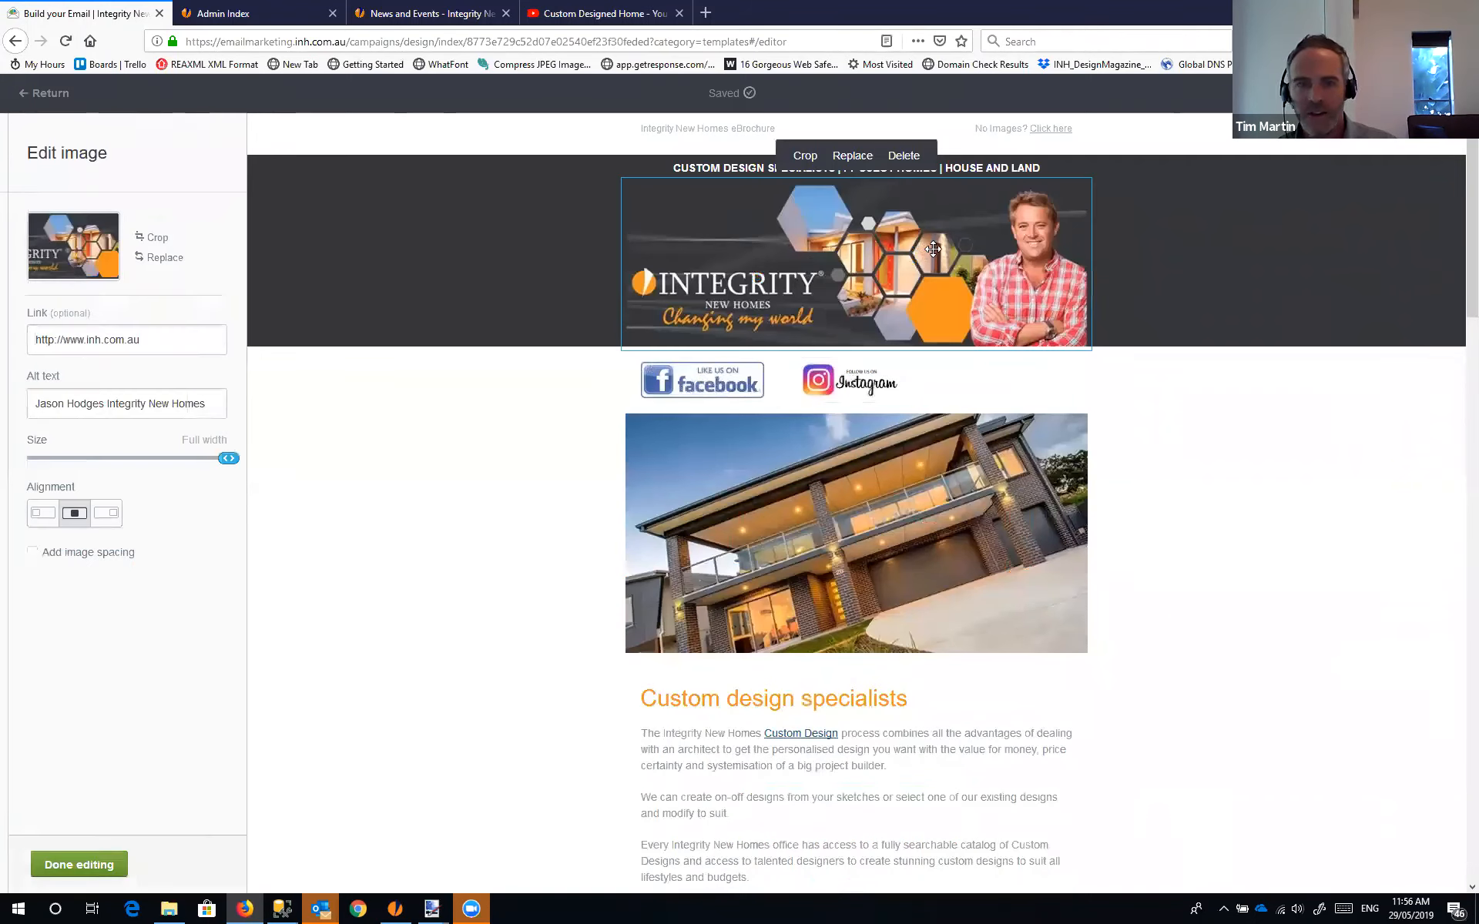
click(160, 258)
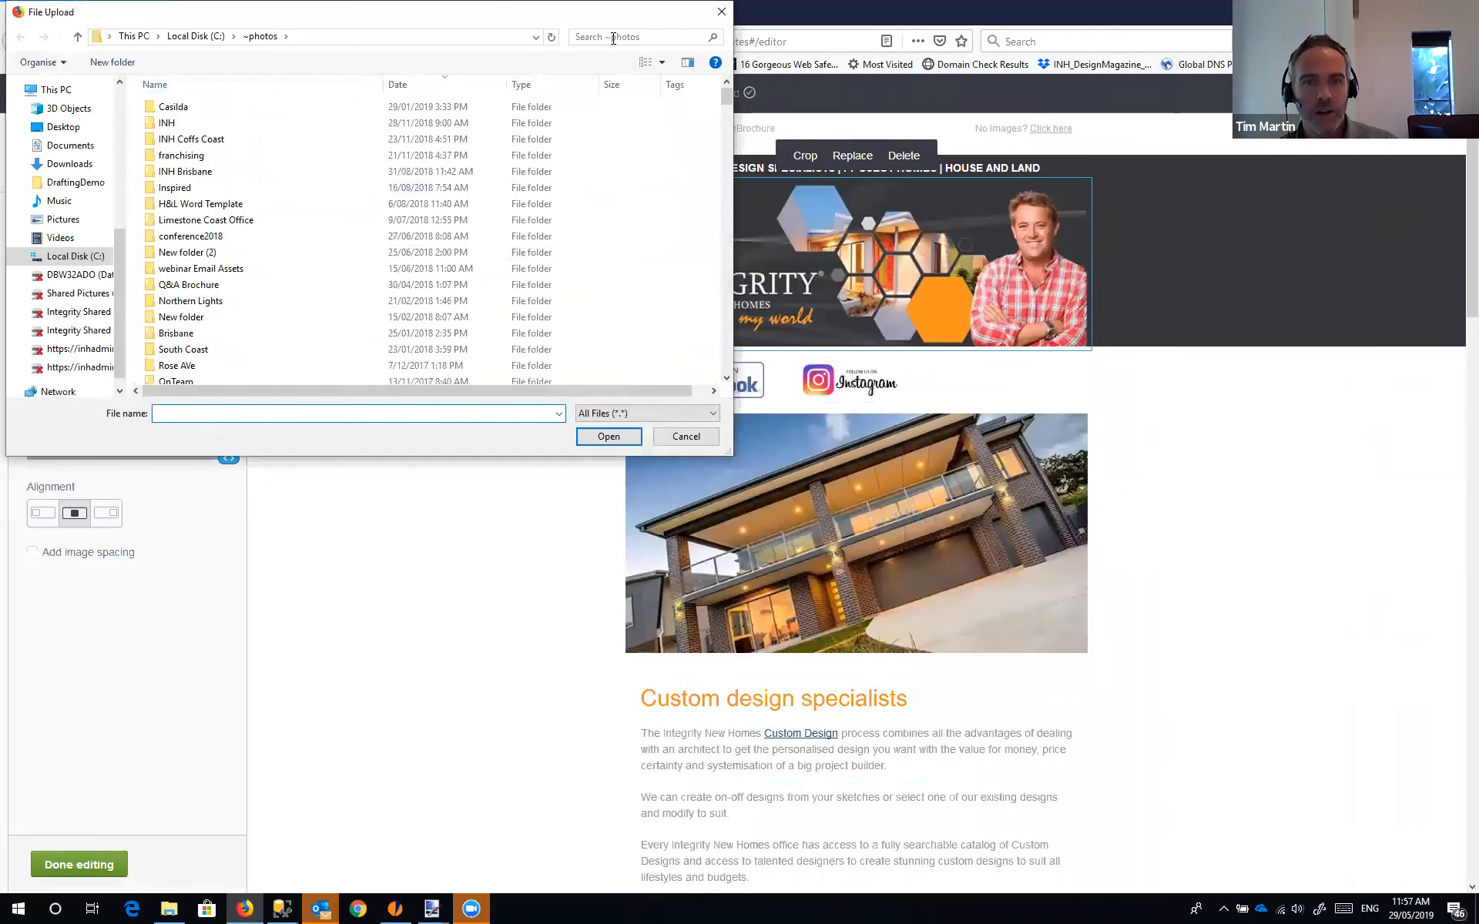
click(613, 37)
text(sydney)
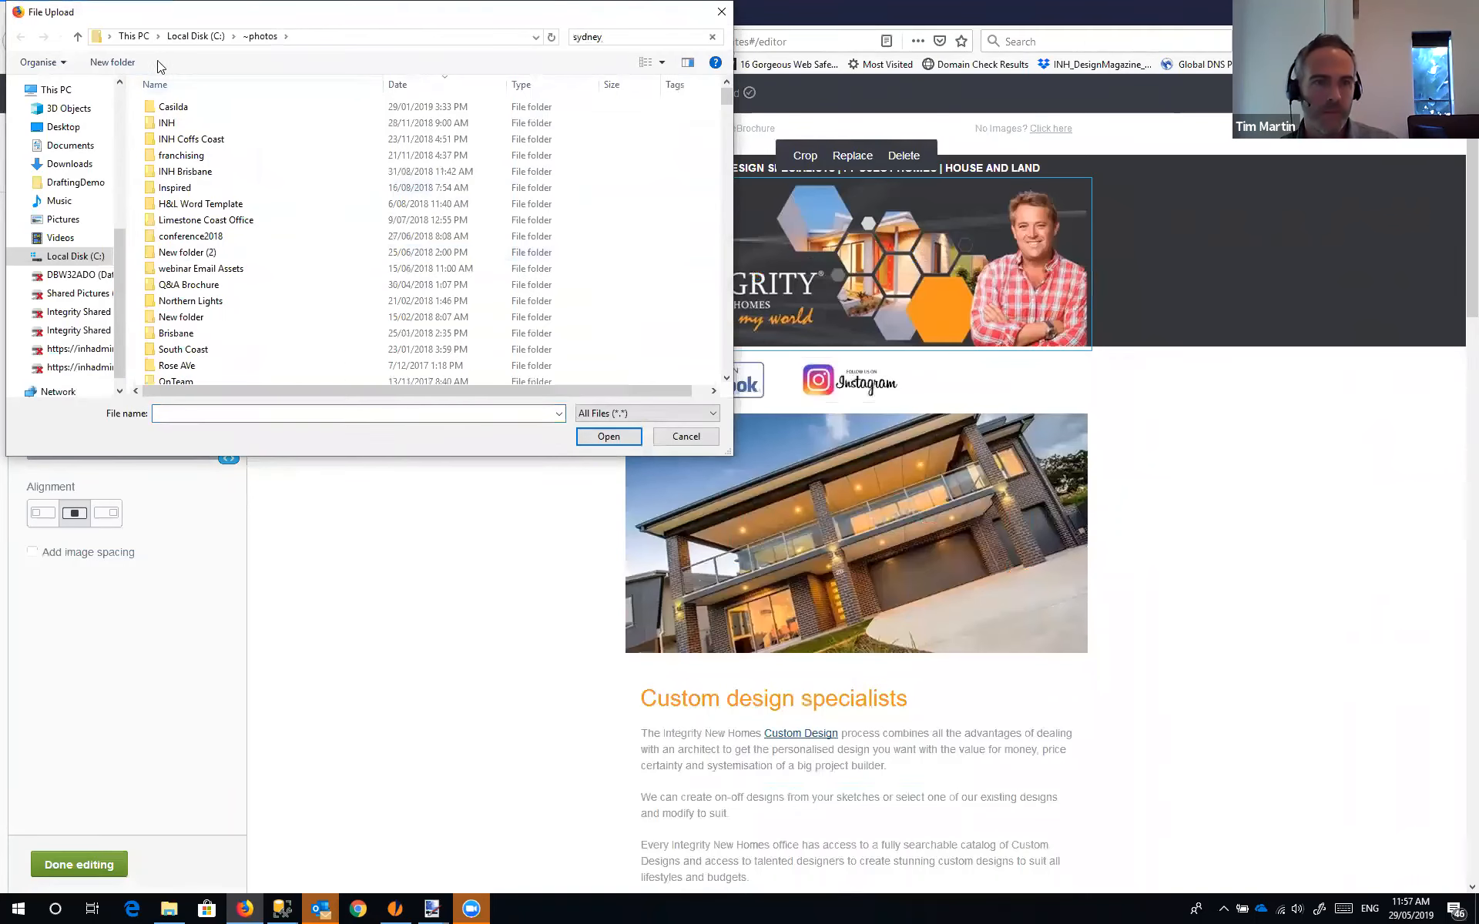
click(182, 114)
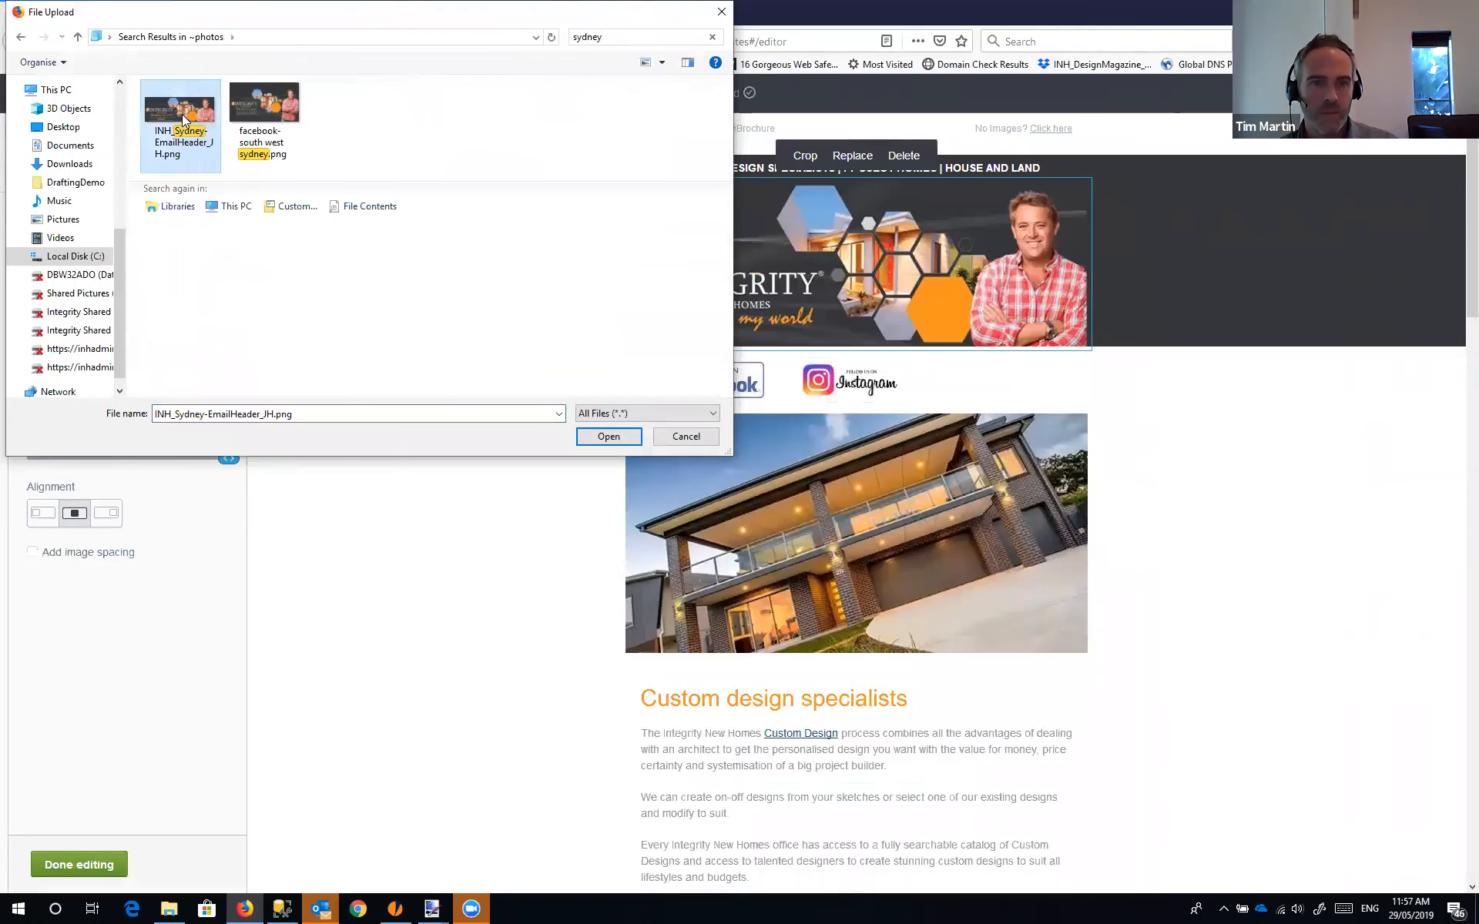
click(605, 437)
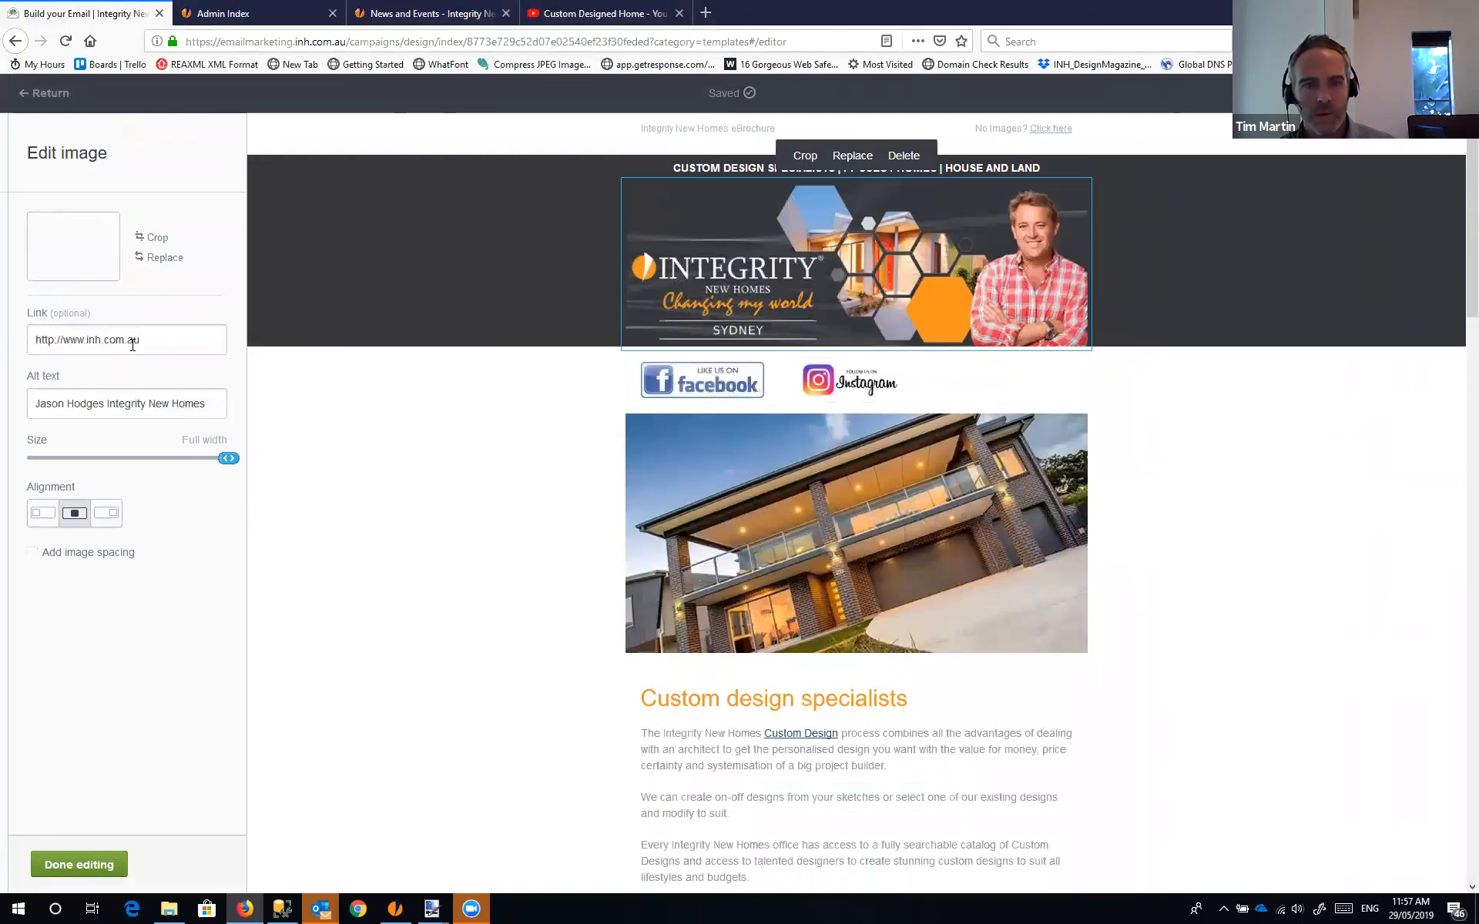
drag(191, 340, 18, 336)
click(161, 338)
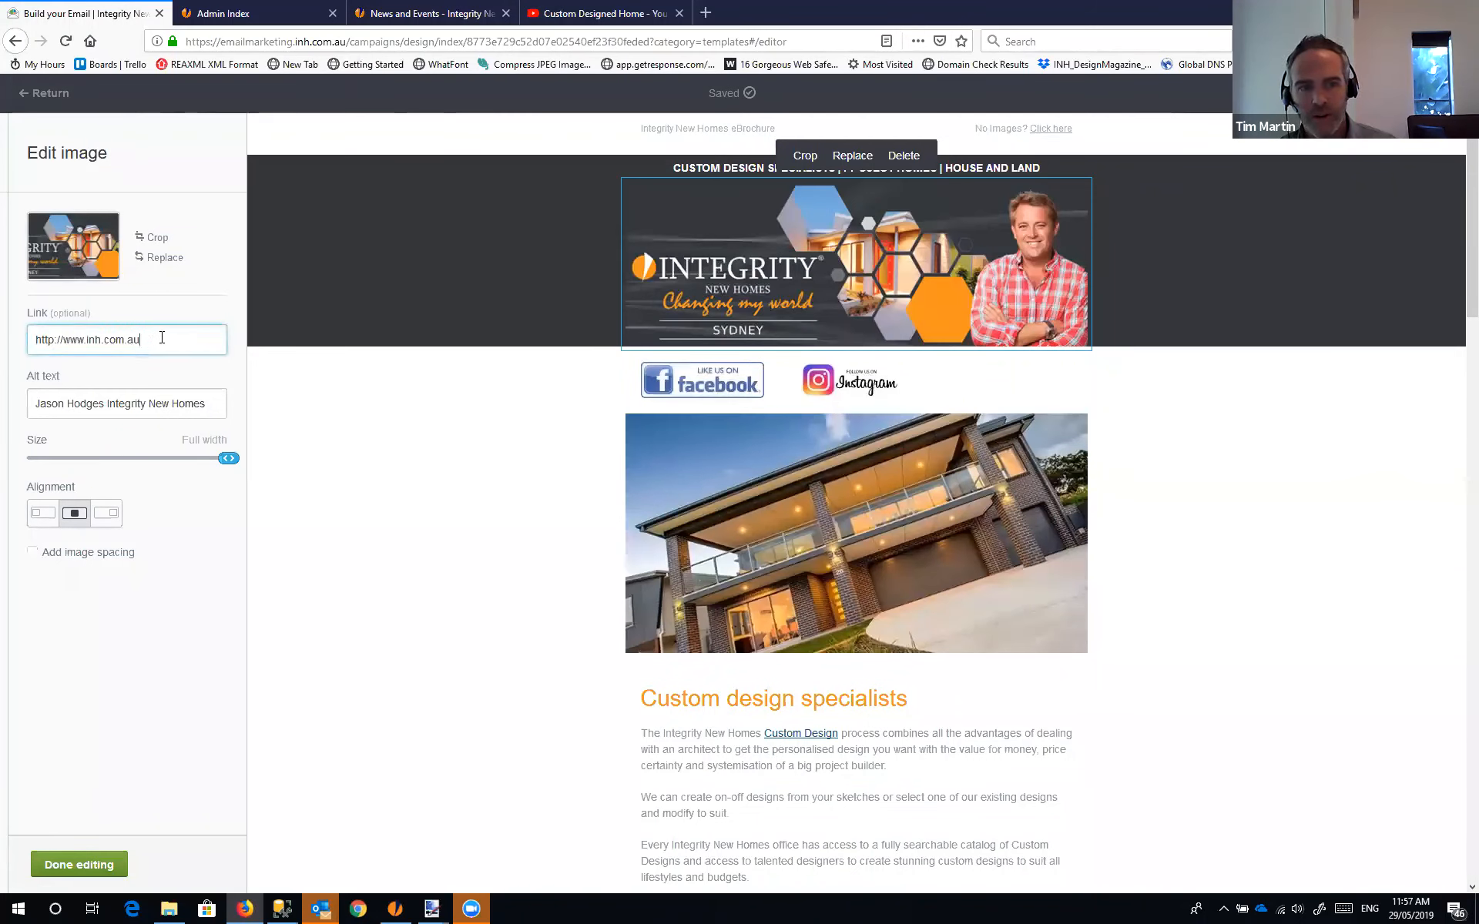
text(sydnewy)
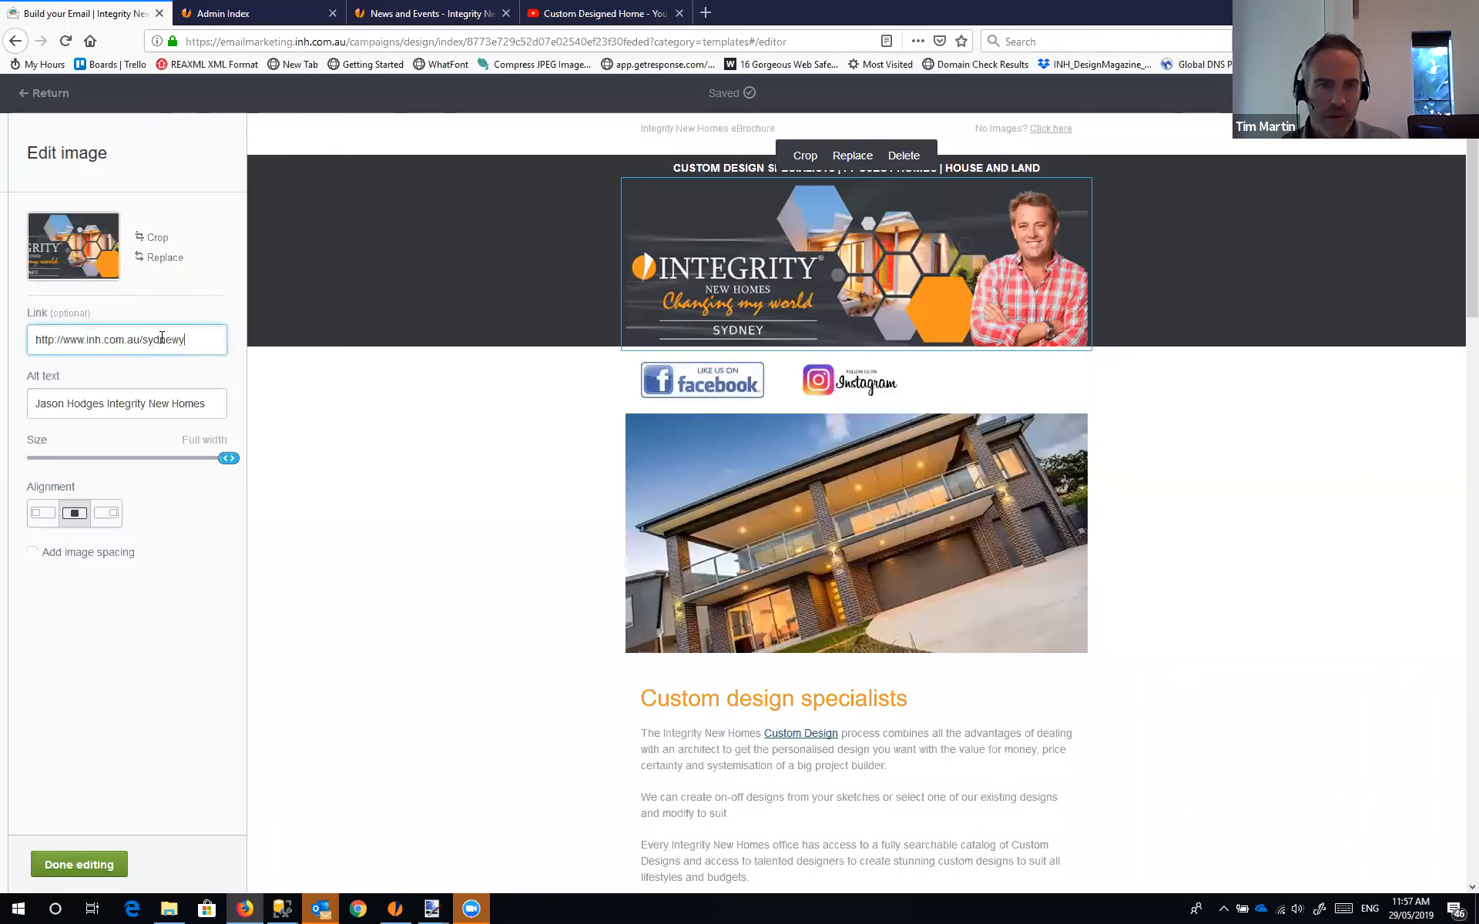
key(BackSpace)
key(BackSpace)
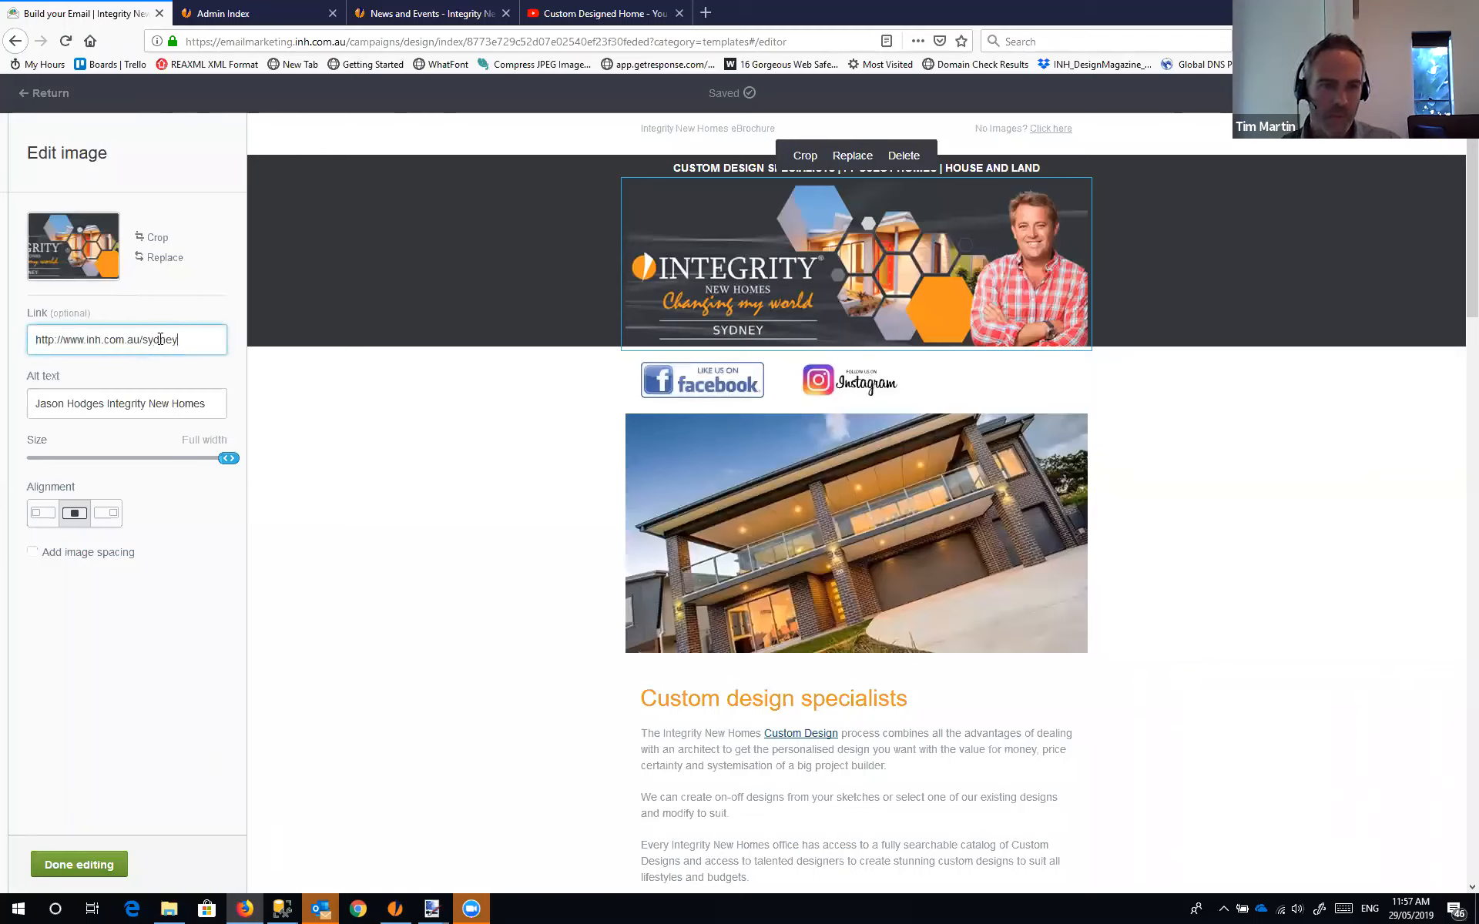
click(98, 865)
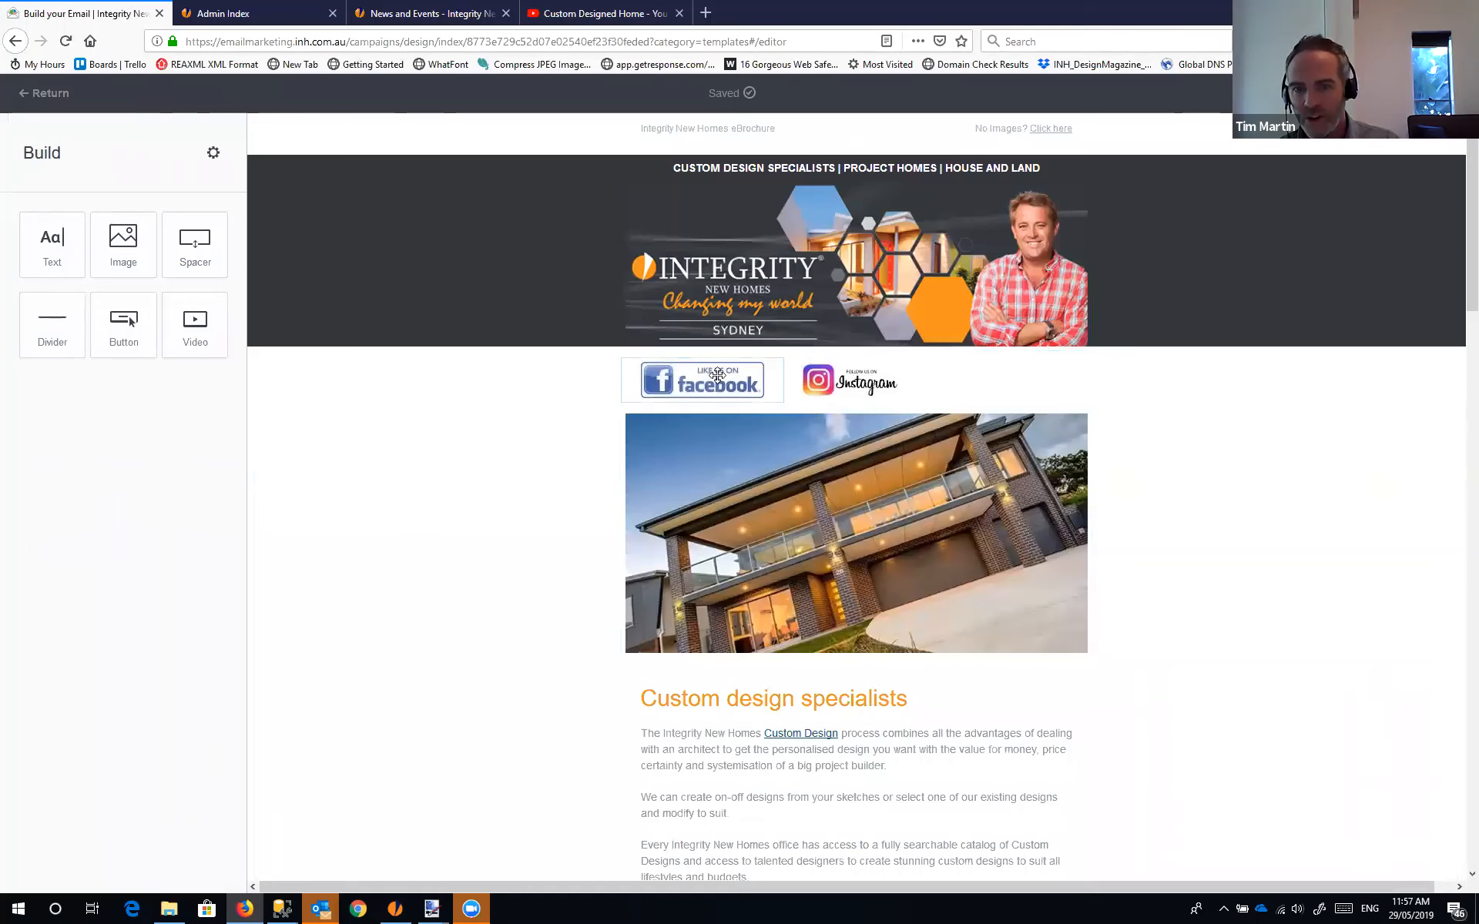
click(777, 388)
click(777, 384)
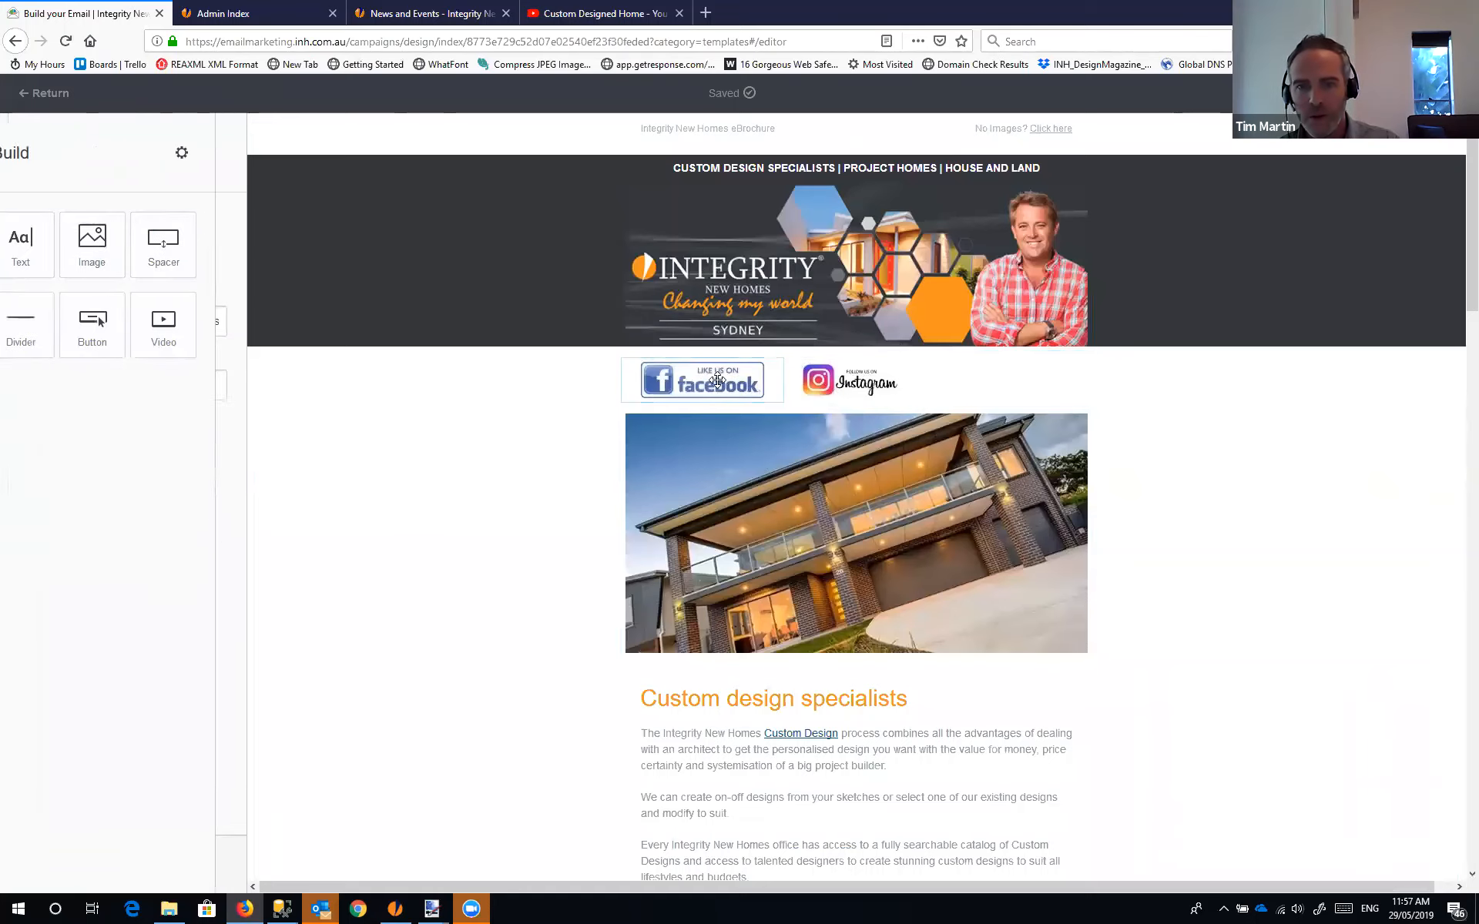
click(775, 384)
drag(117, 339, 37, 340)
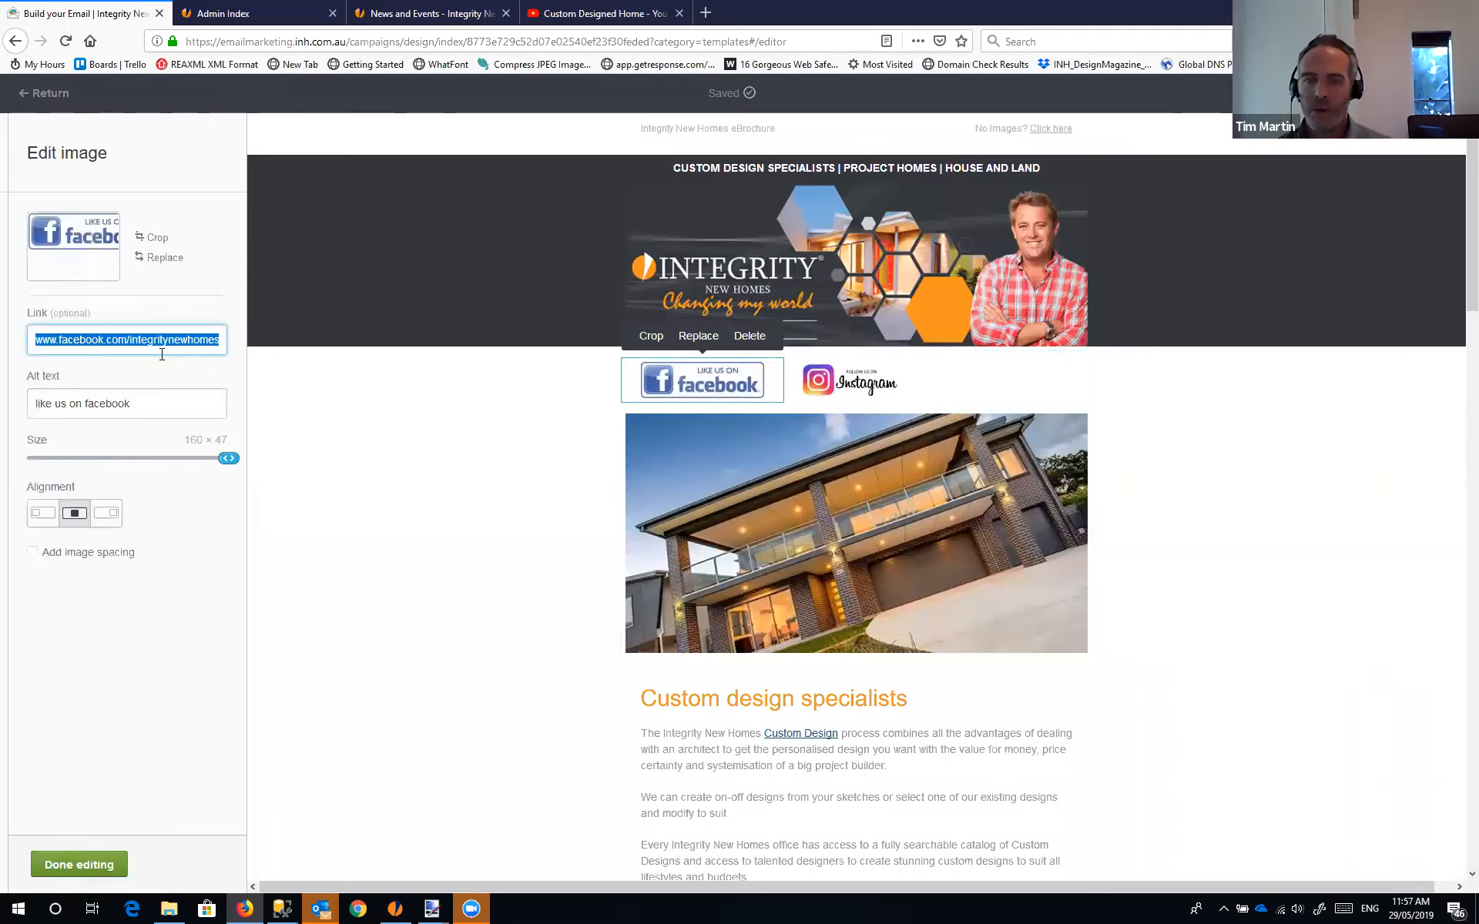
click(1167, 403)
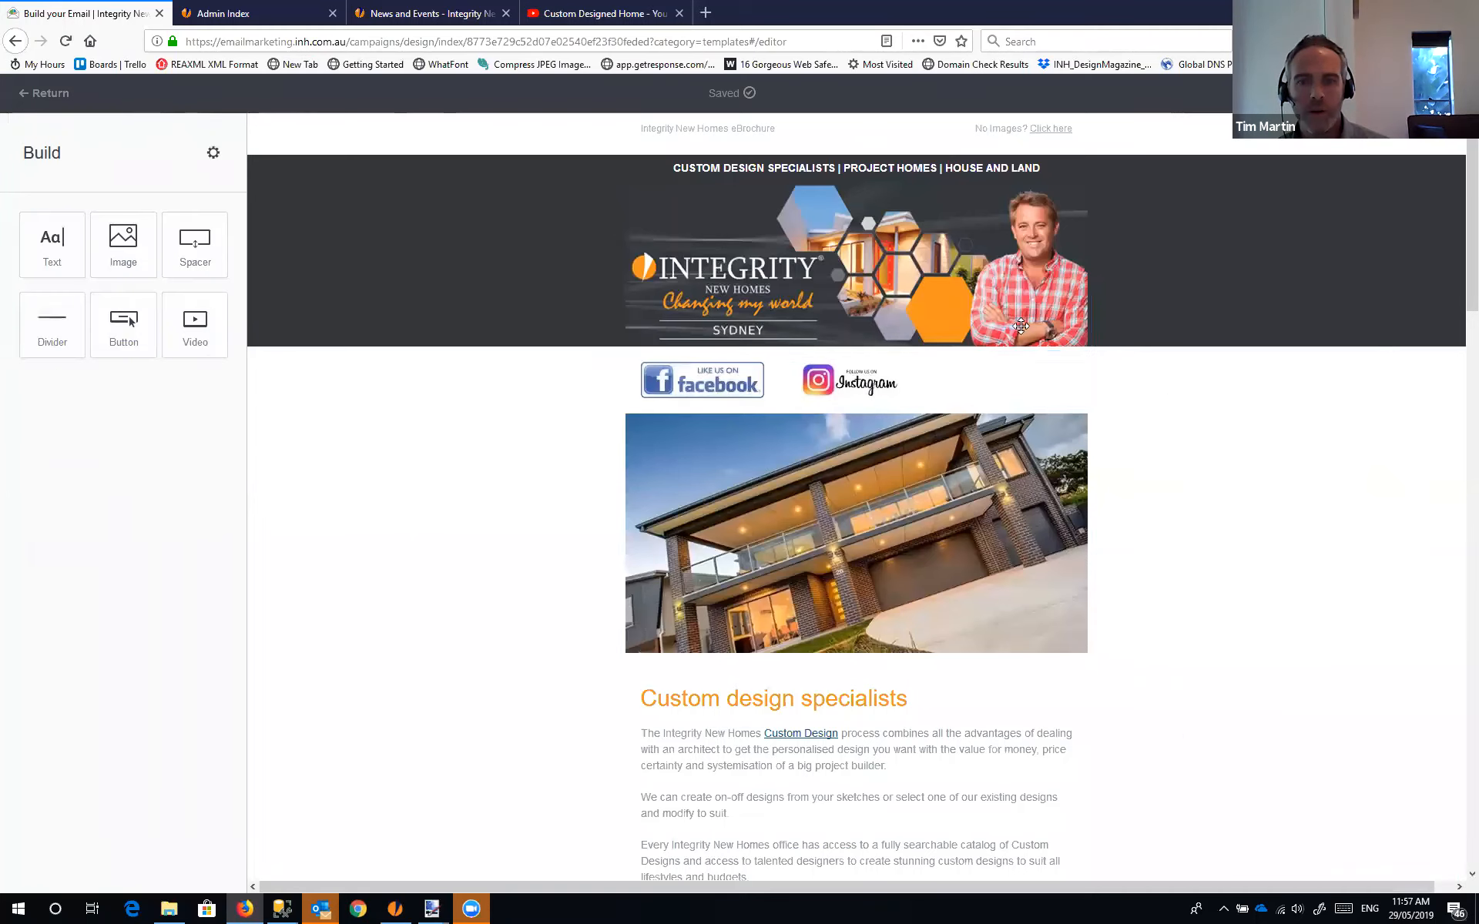
click(717, 376)
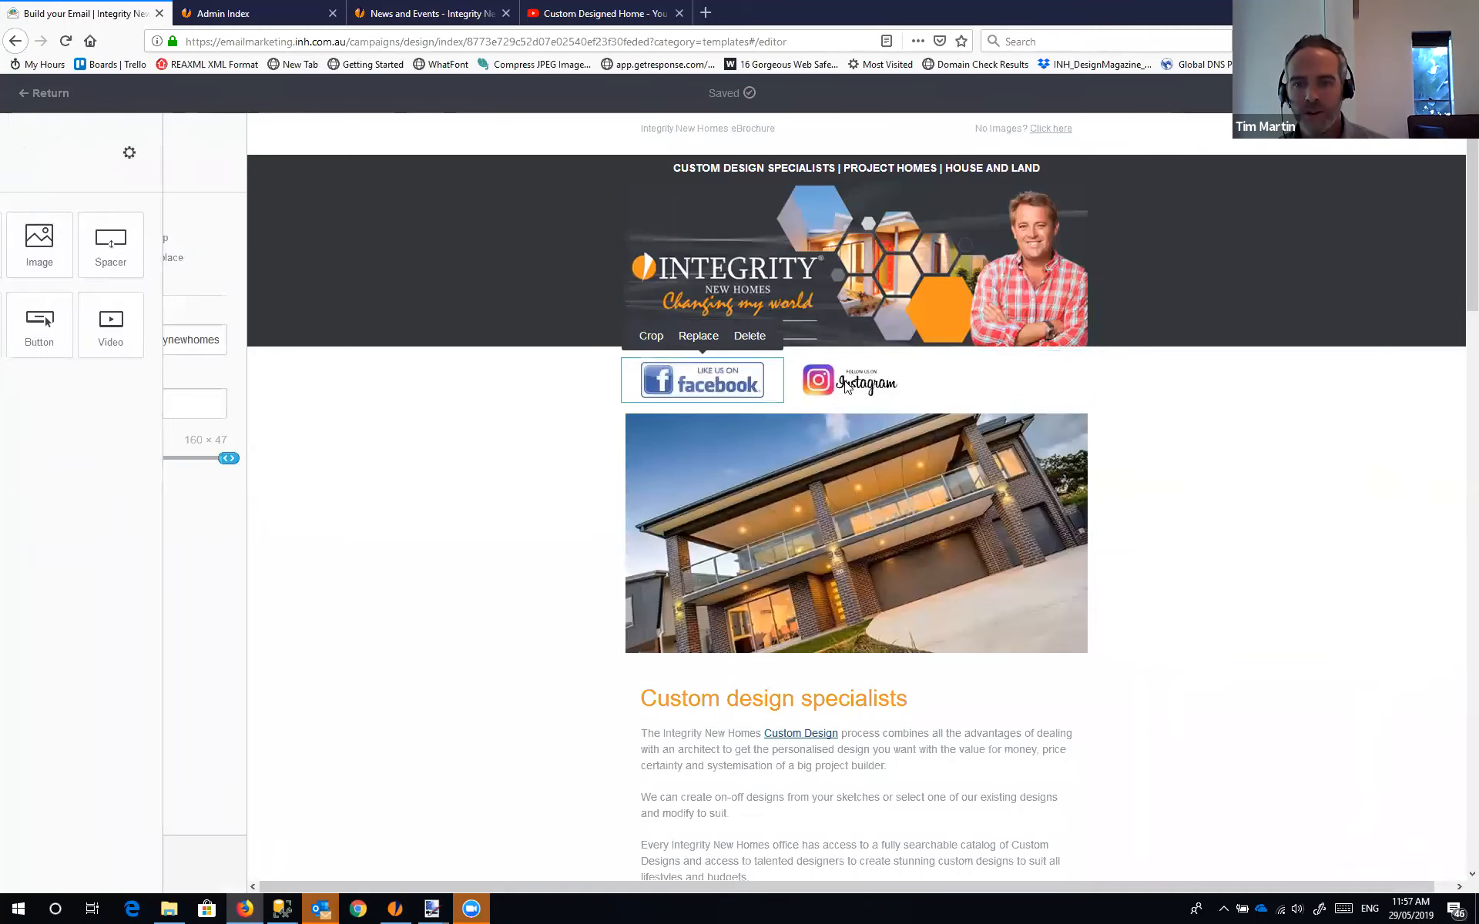
click(853, 381)
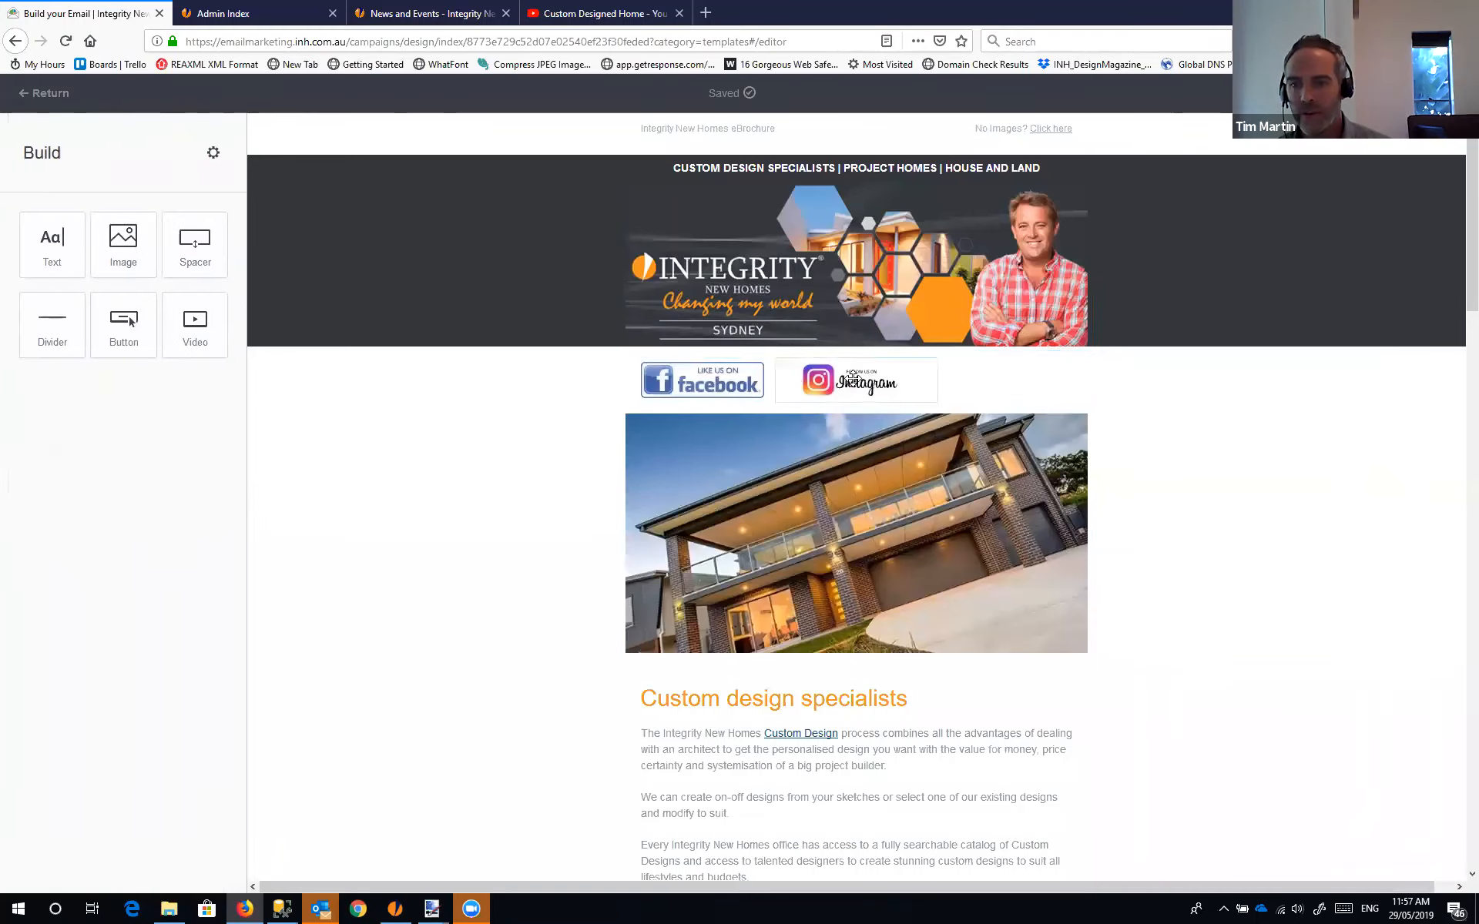
click(852, 378)
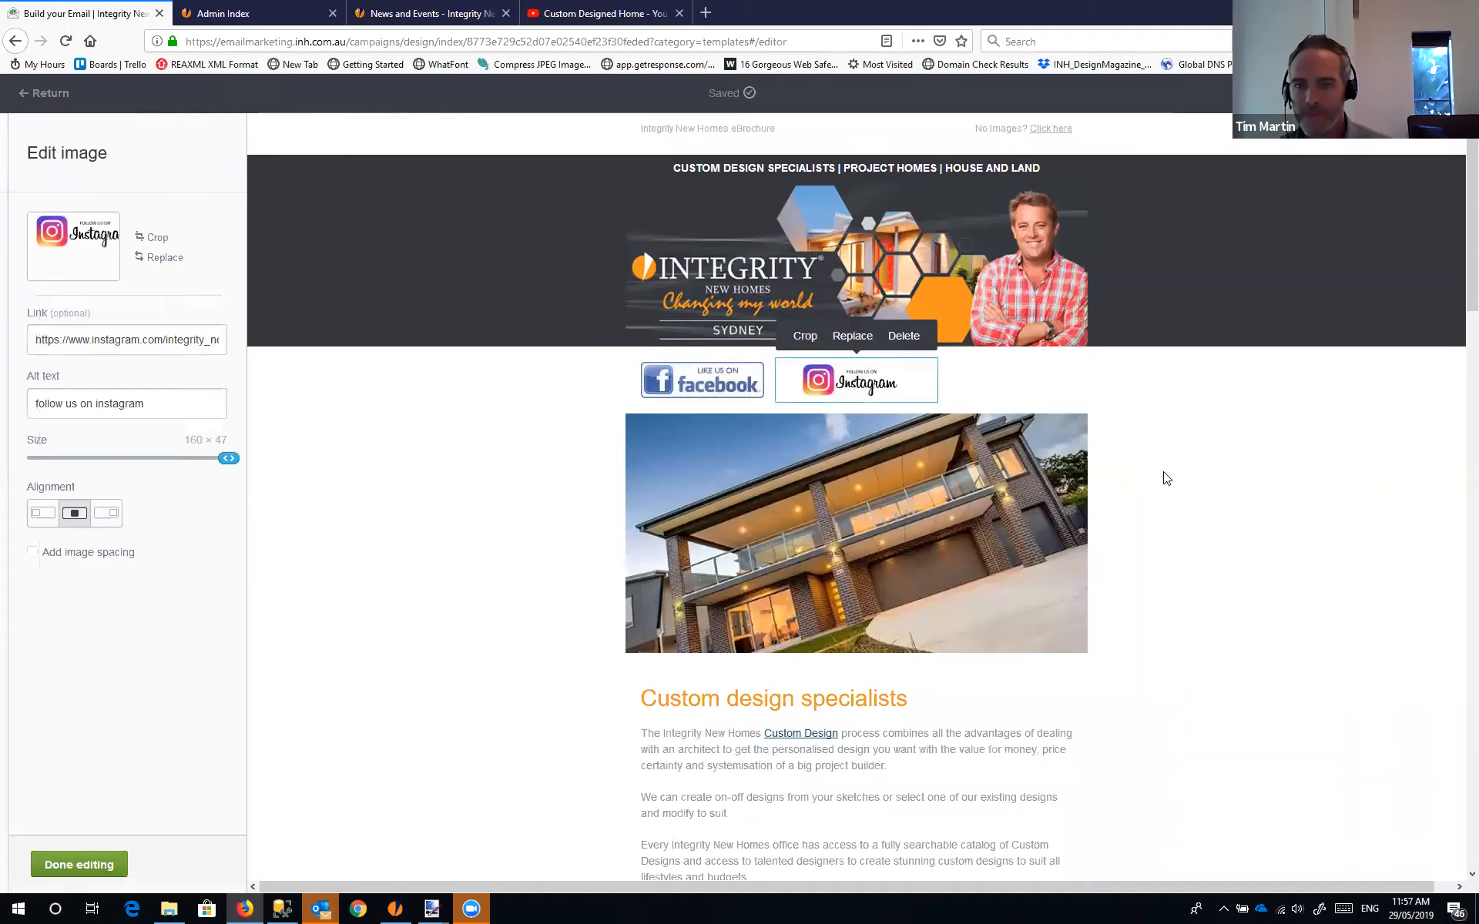
click(1185, 463)
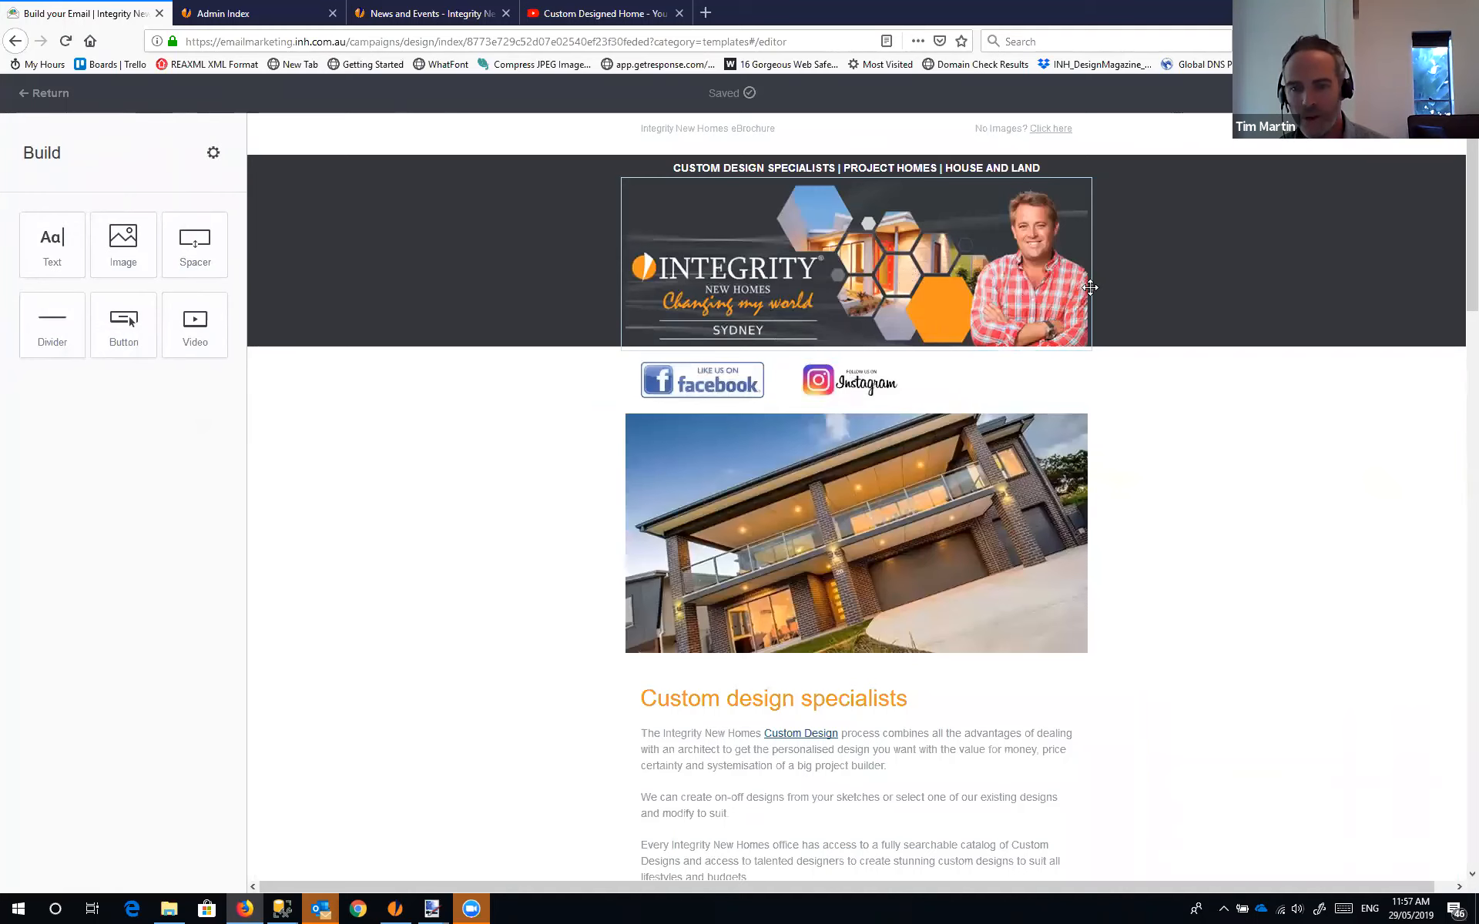
Step: Replace the house photo with casilda-duplex-plan-facade.jpg from the Casilda folder
scroll(1163, 296, down, 3)
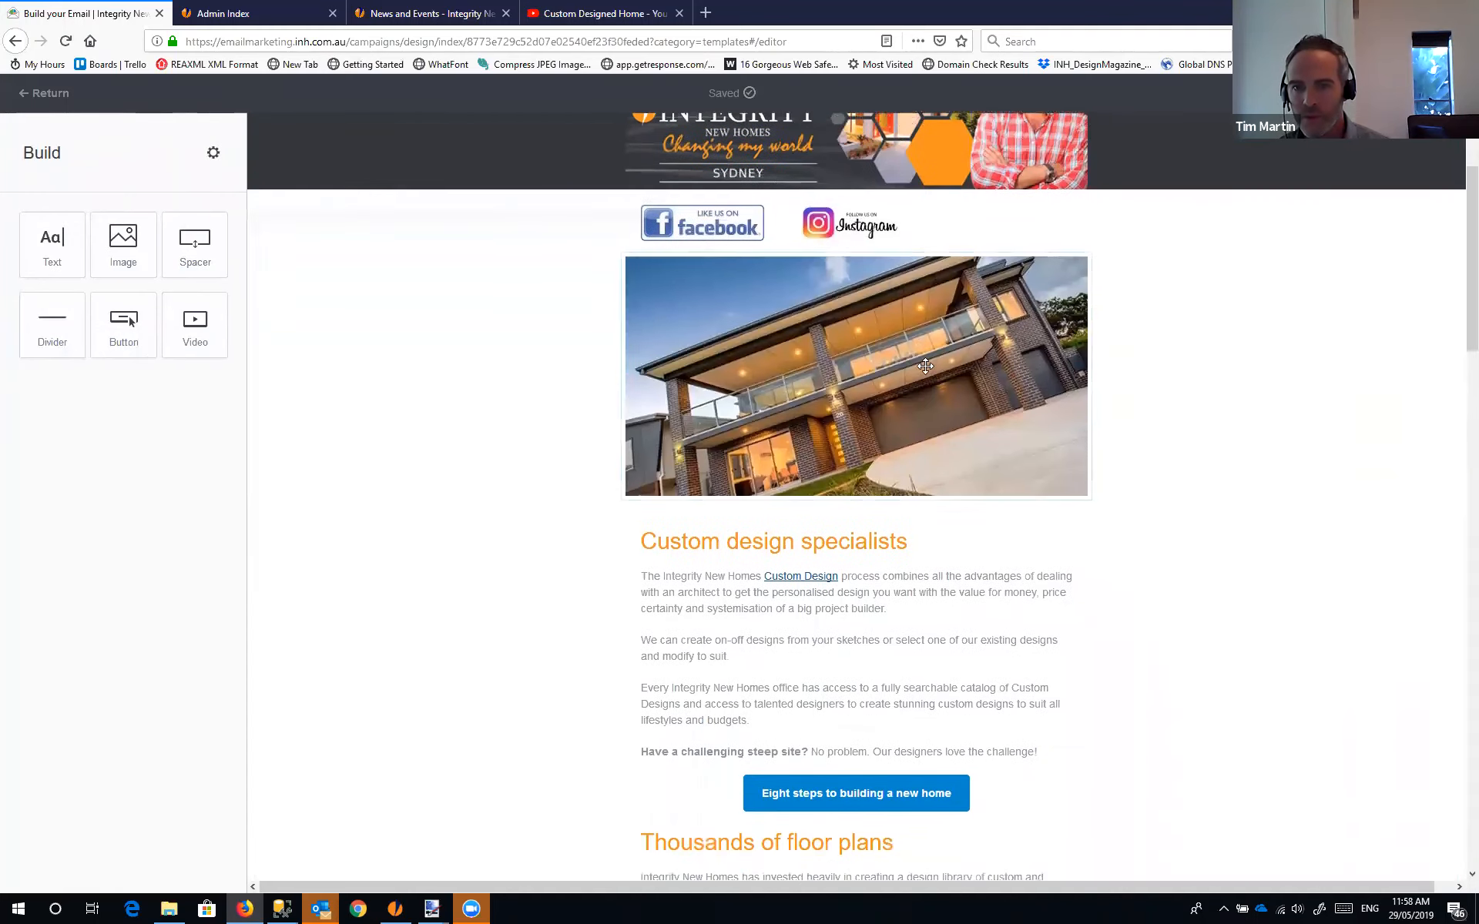
click(871, 303)
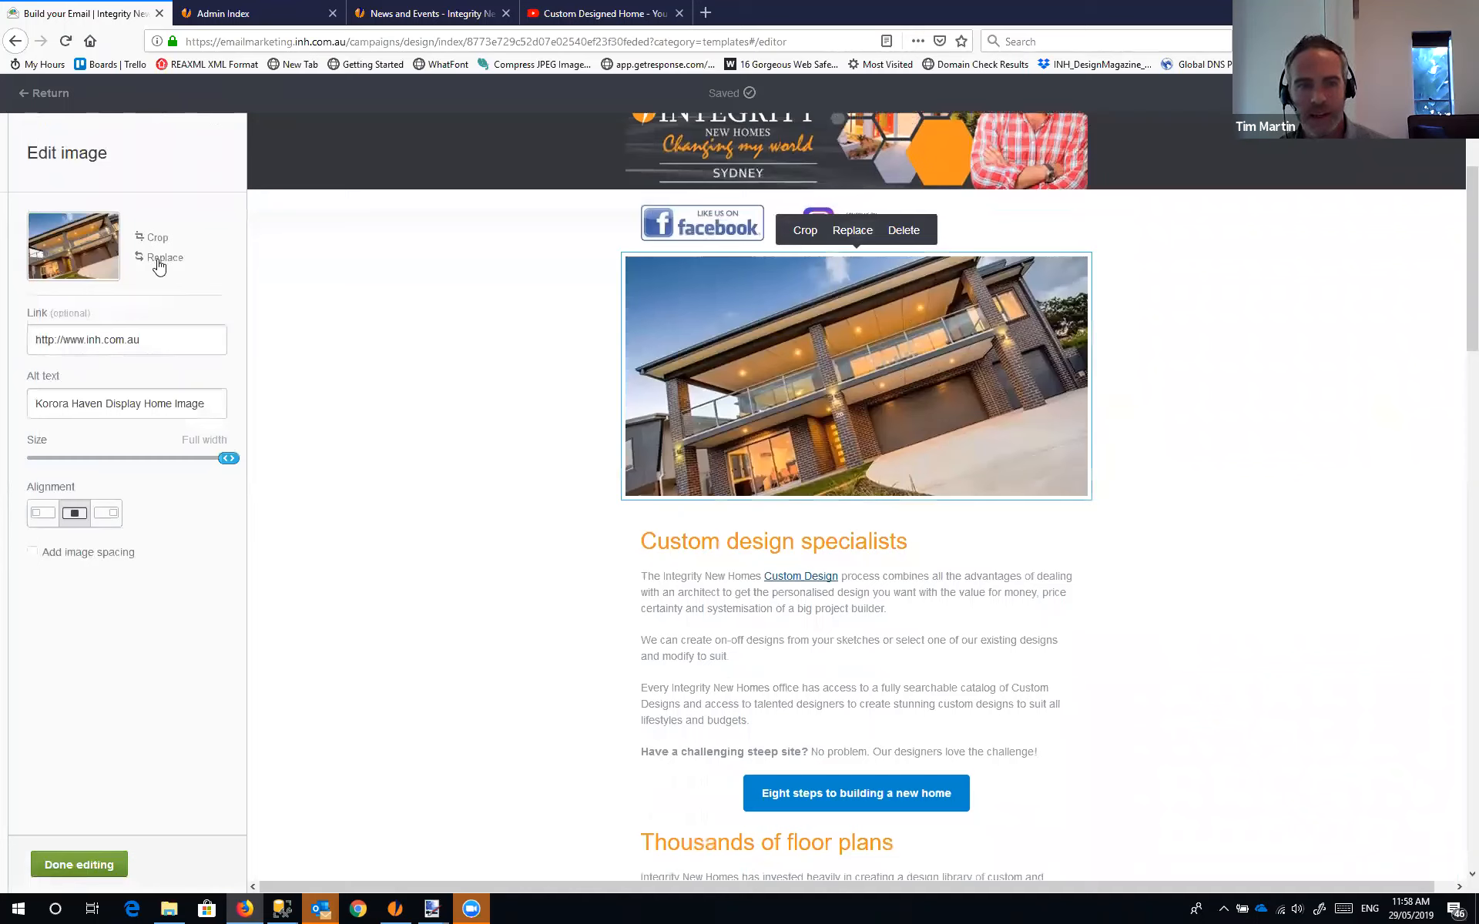
click(848, 231)
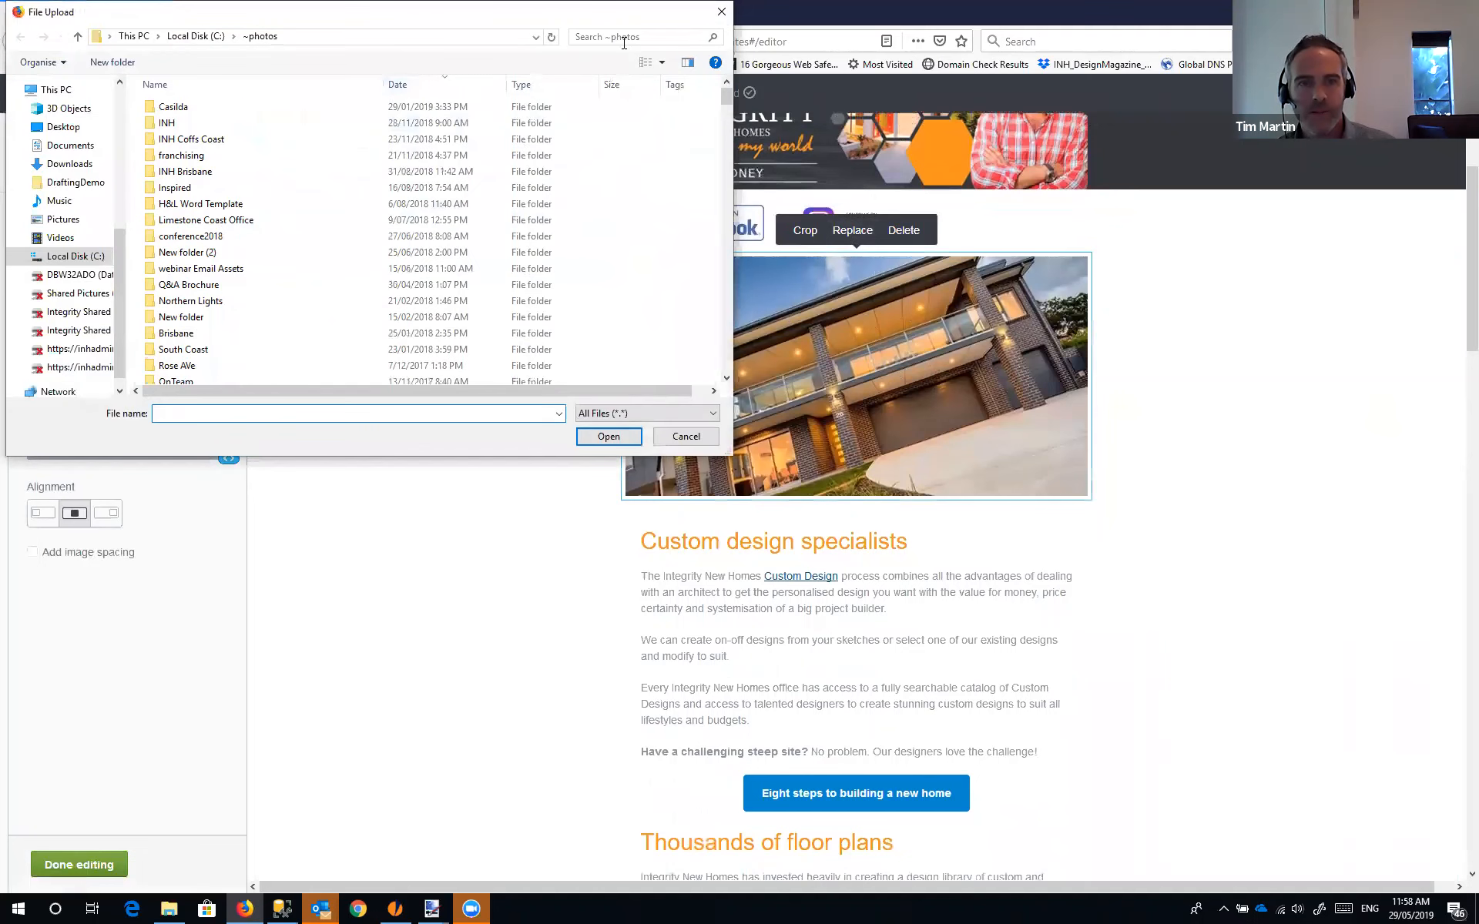
click(197, 114)
double_click(198, 113)
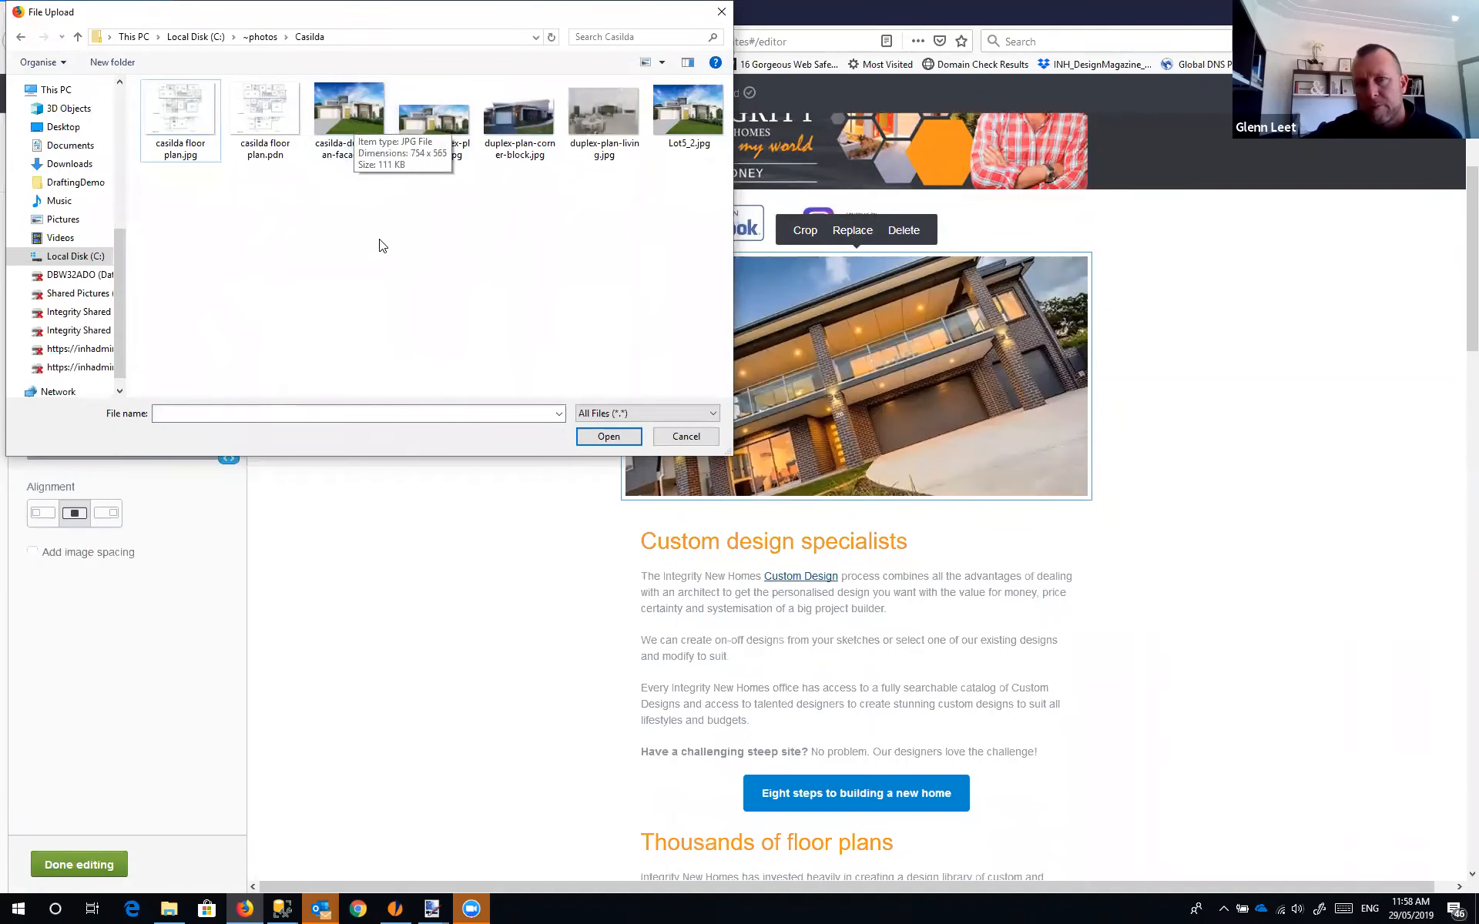
click(365, 106)
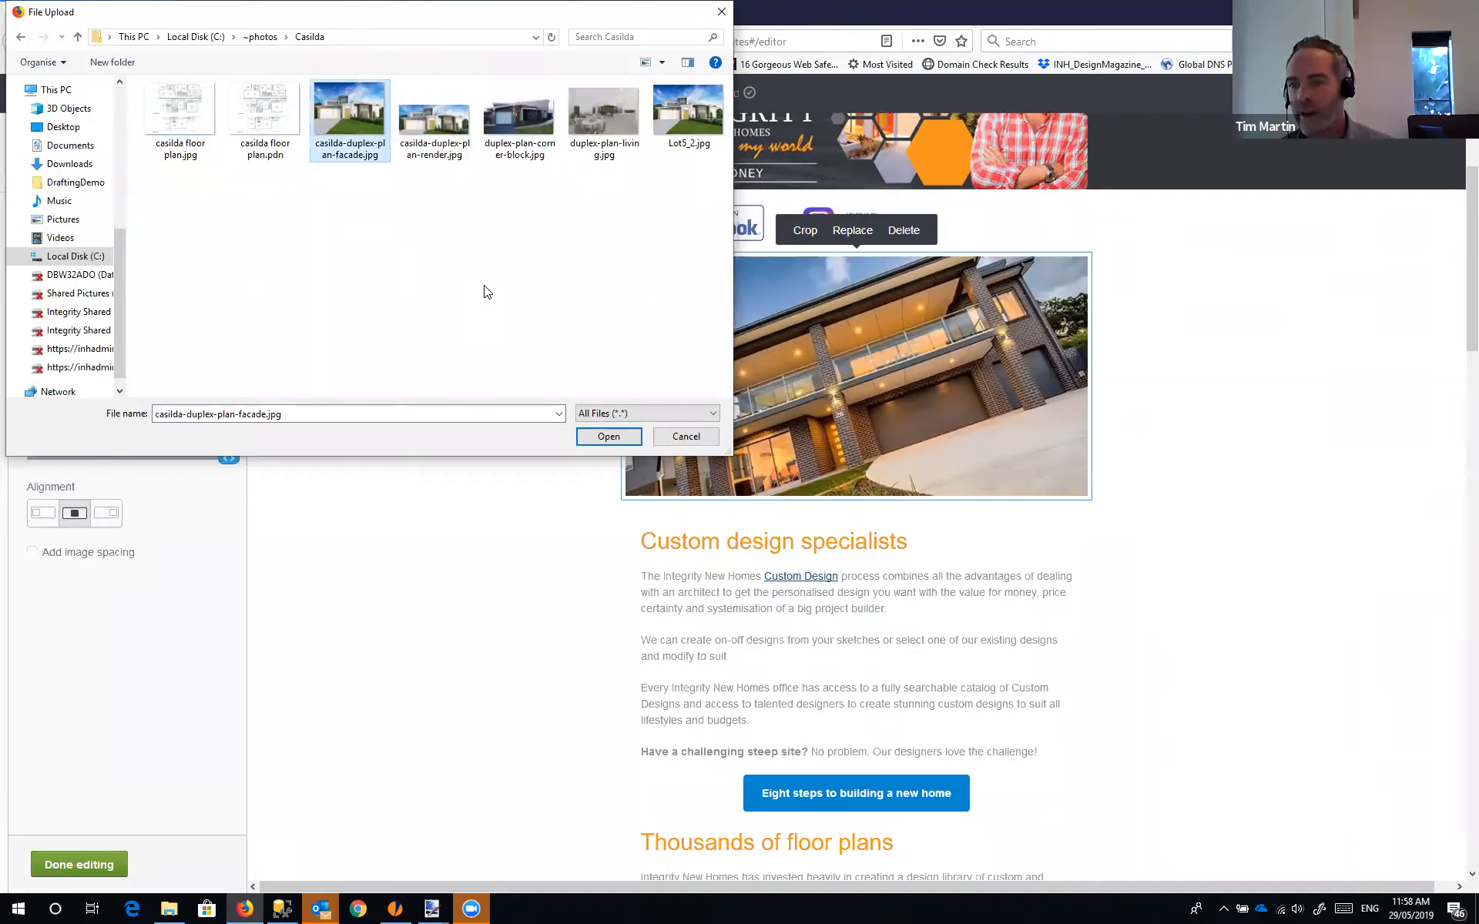
click(608, 436)
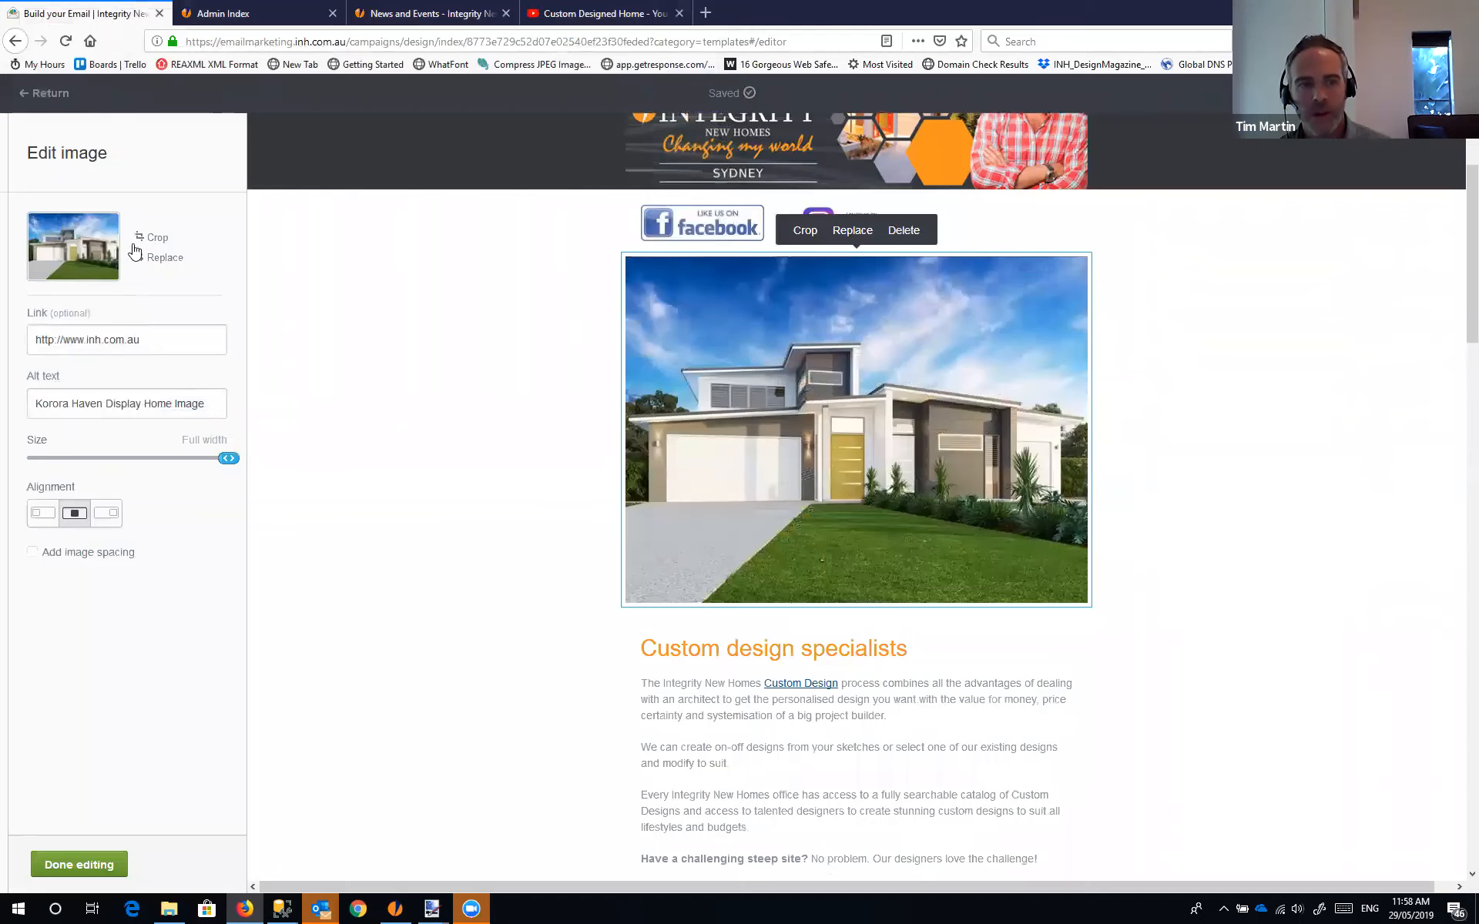
Step: Crop the facade photo to a 743 × 350 banner framing the house
click(806, 231)
drag(821, 719, 767, 572)
drag(821, 583, 824, 572)
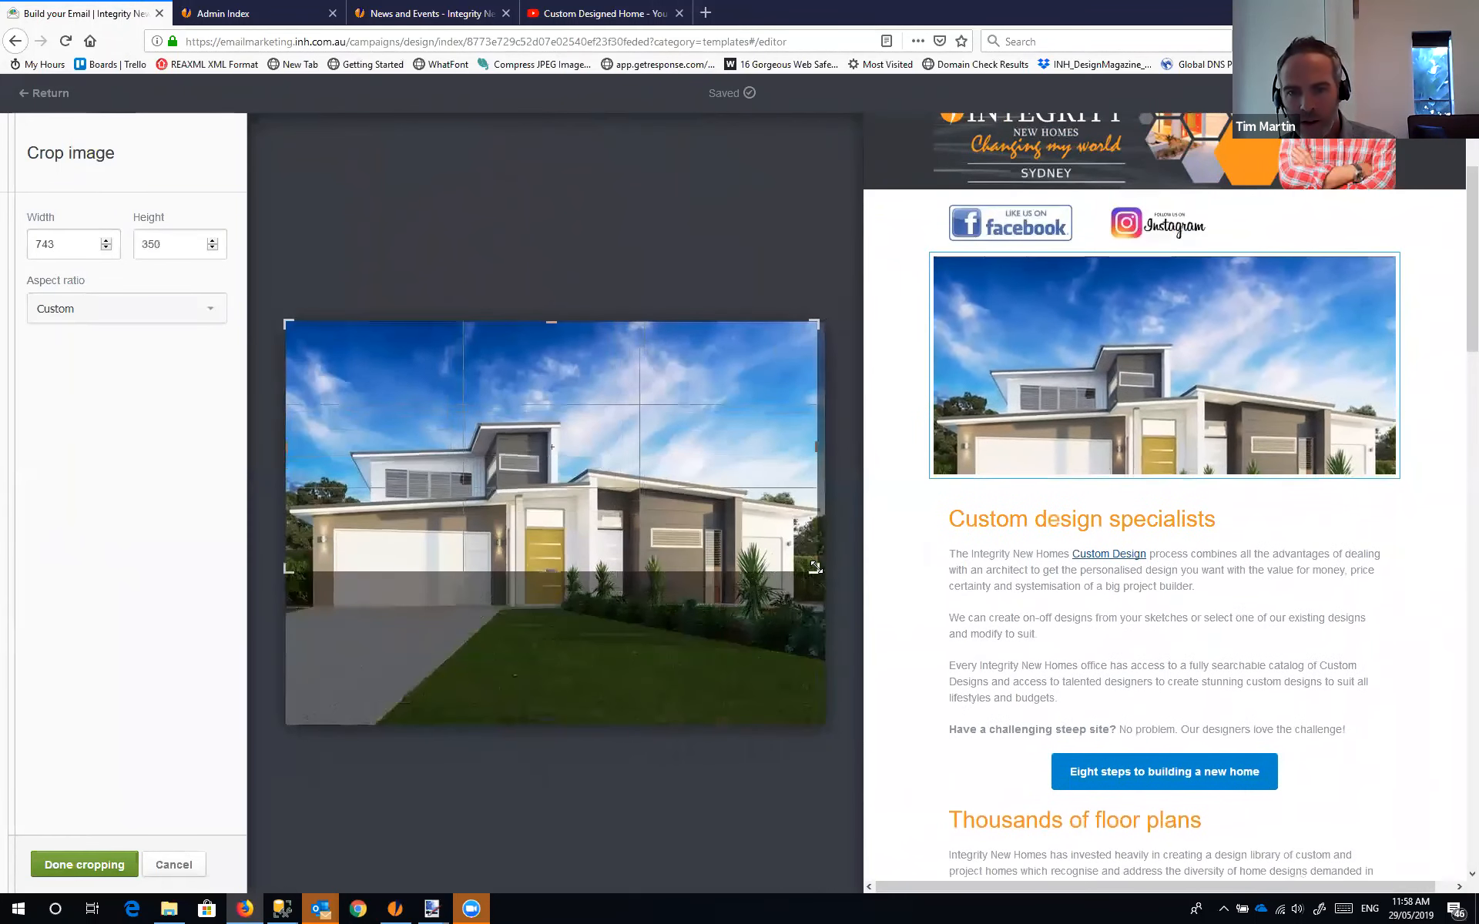
drag(707, 493, 706, 575)
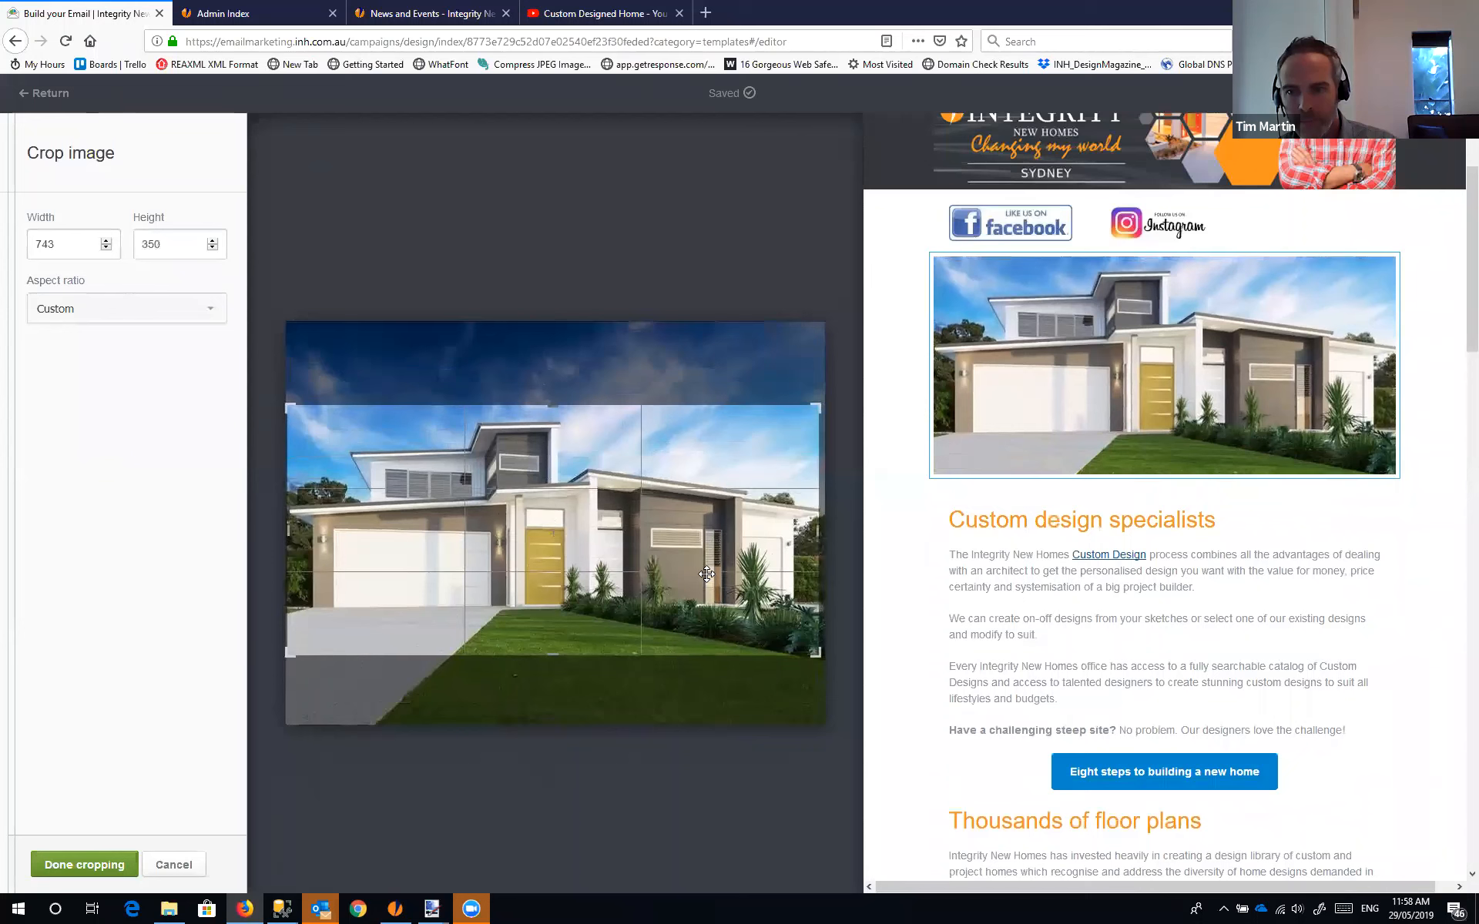
click(85, 864)
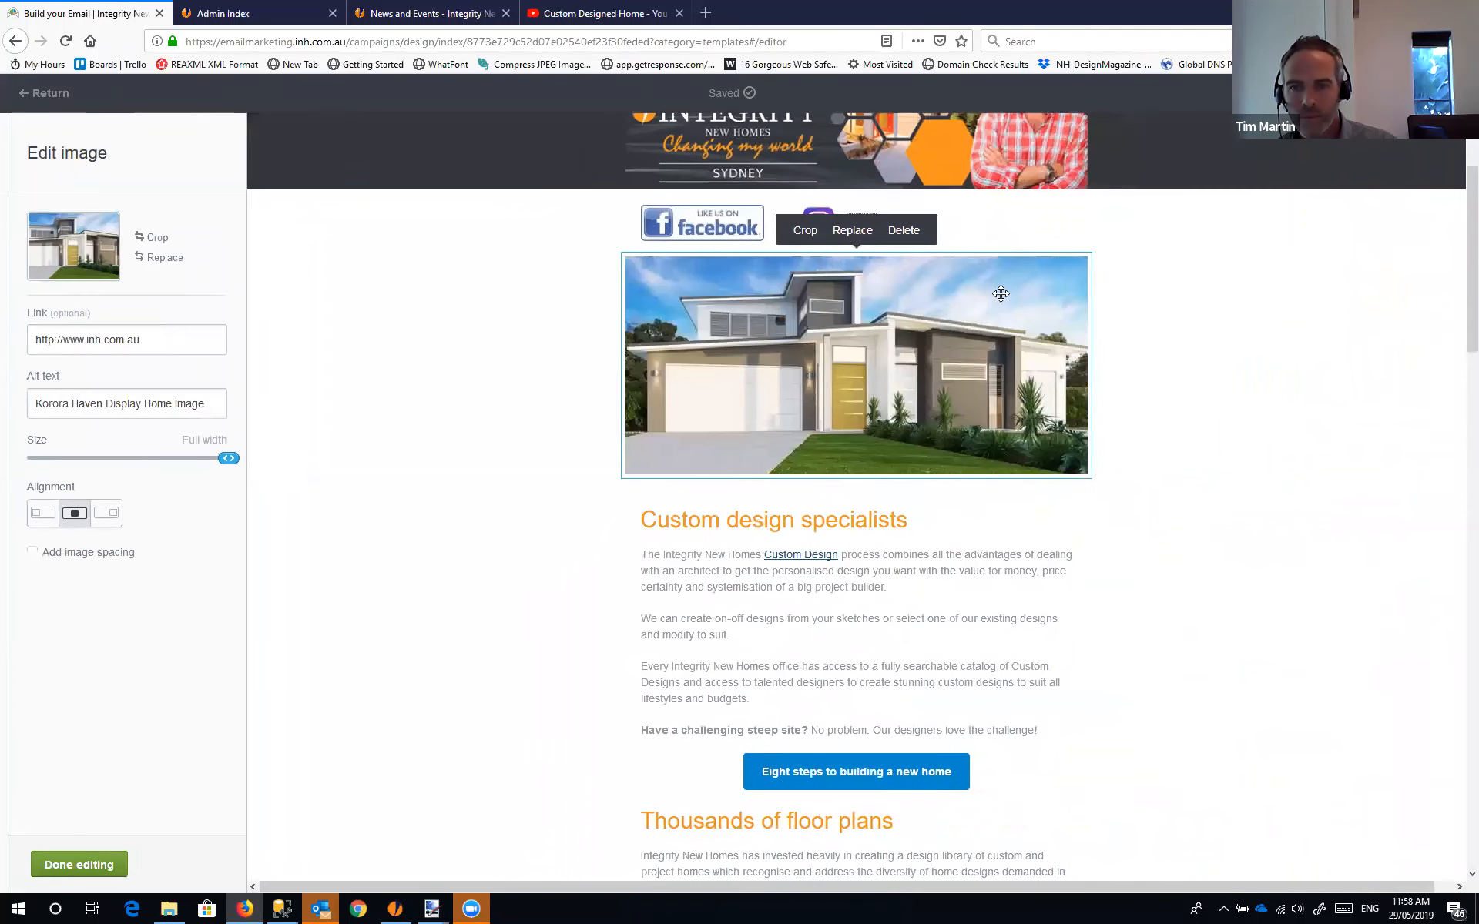
Step: Replace the 'Custom design specialists' heading with 'NARROW LOT DESIGNS'
click(1137, 341)
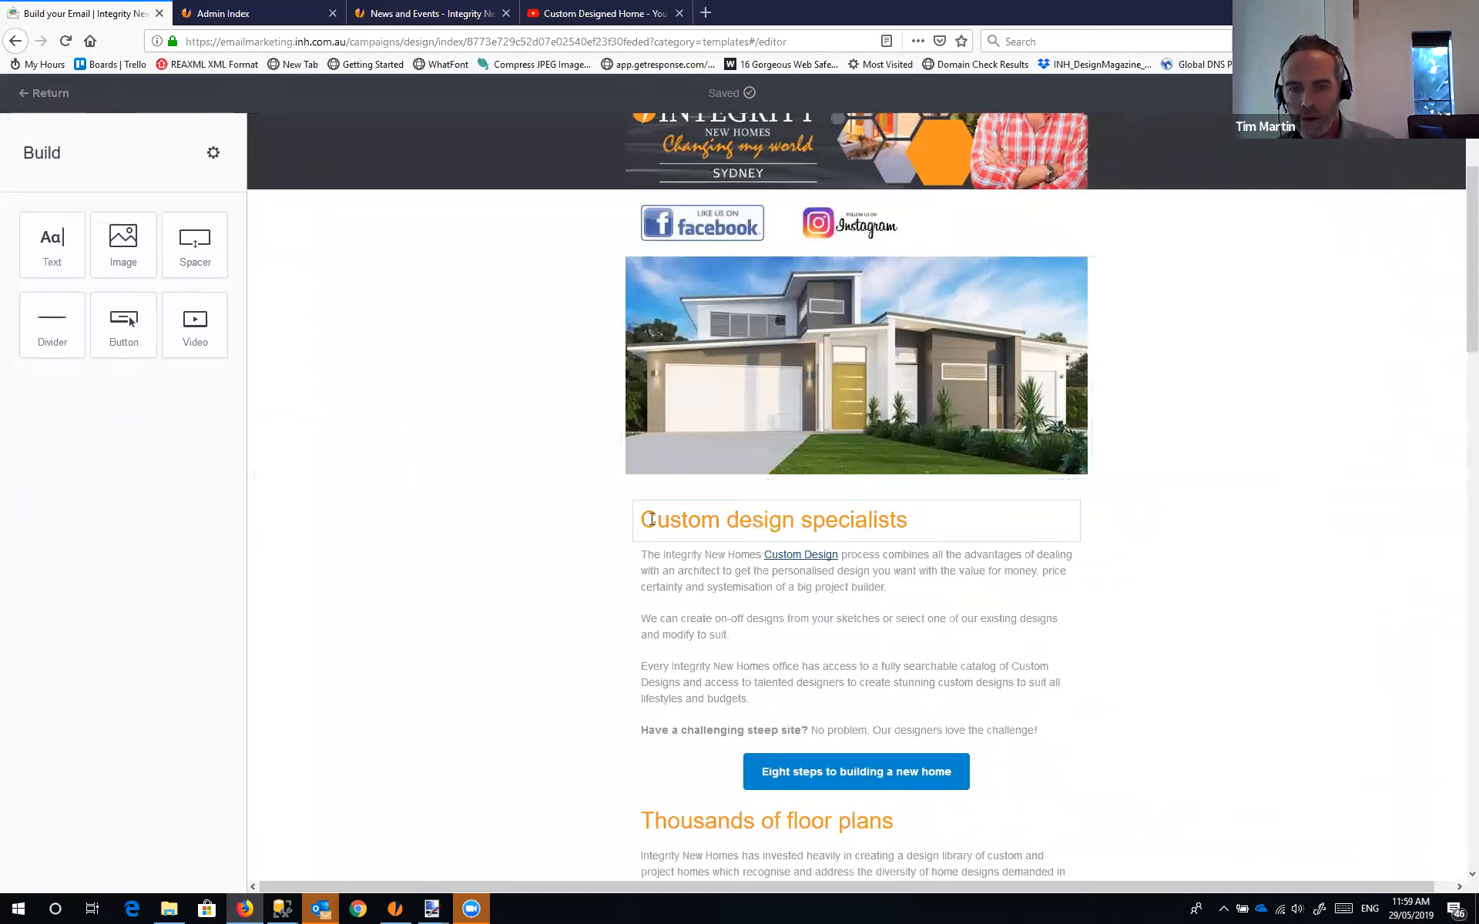
drag(651, 520, 908, 520)
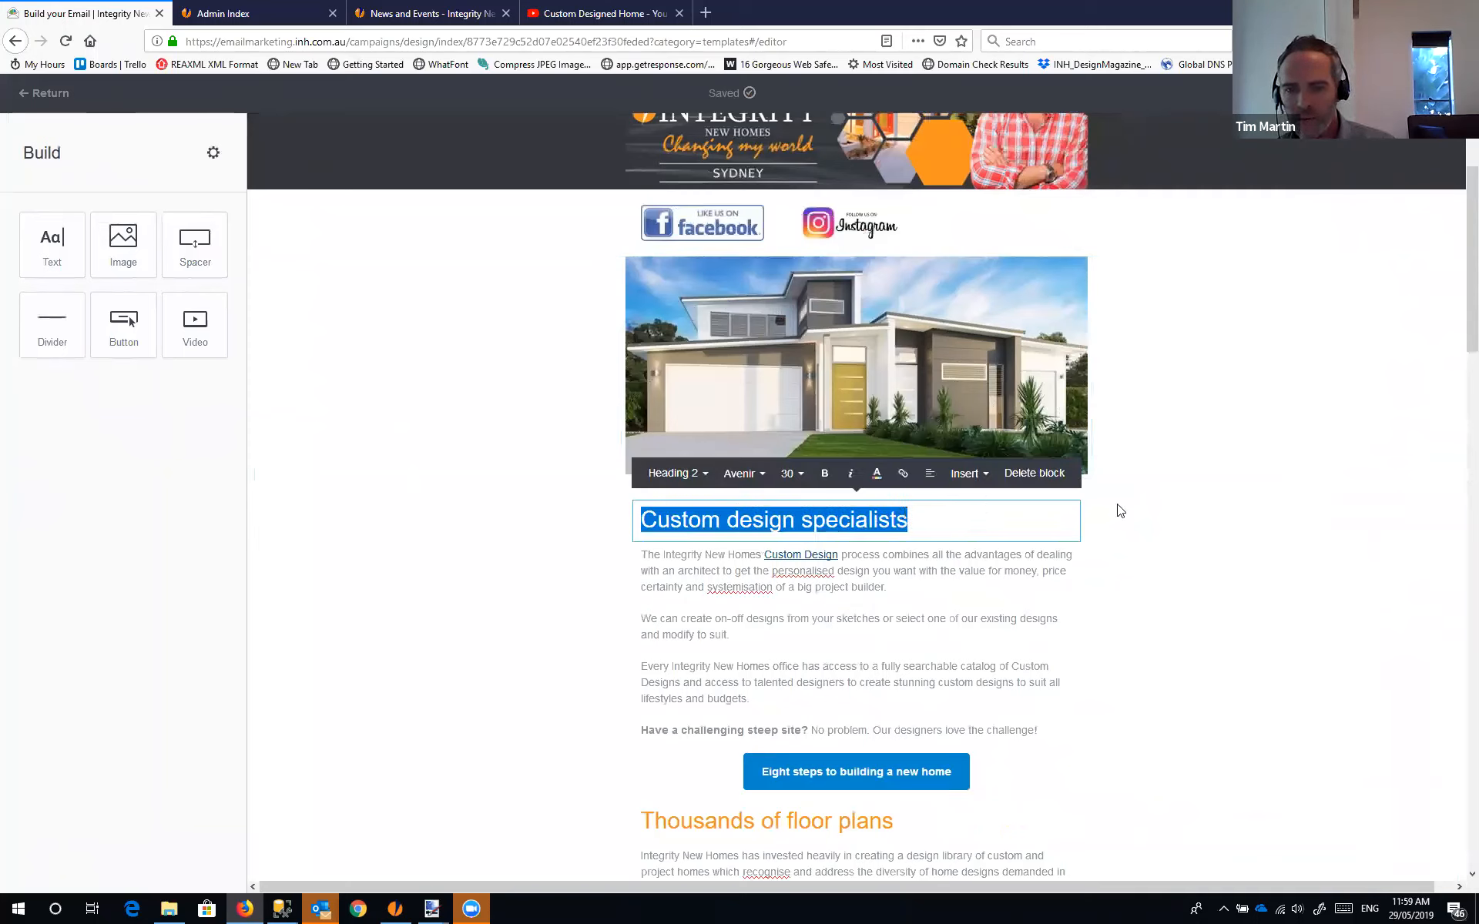
text(NARR)
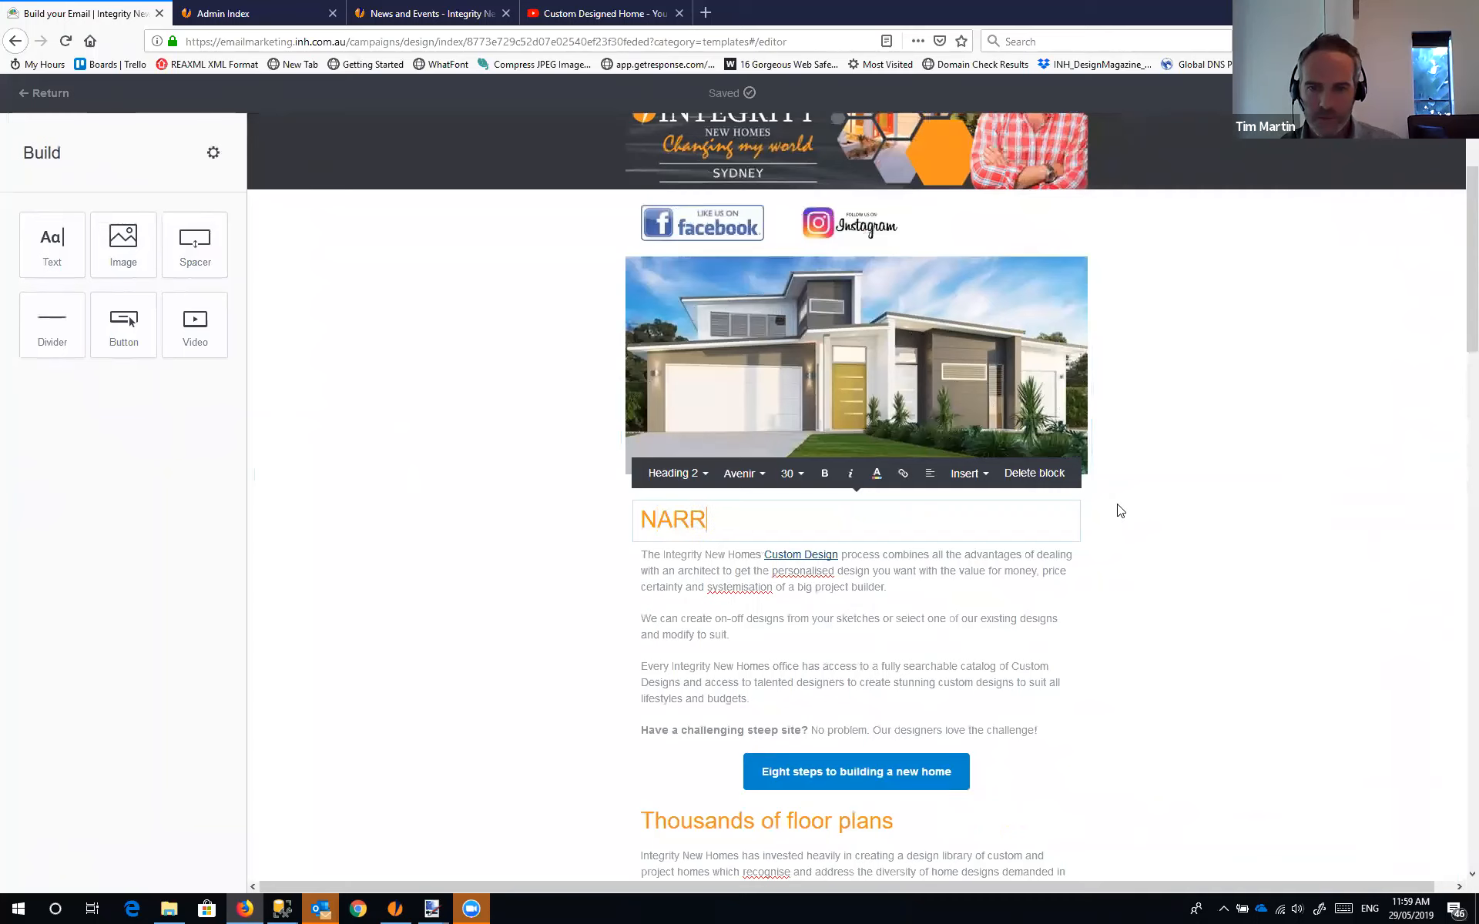
text(OW LOT DESIGNS)
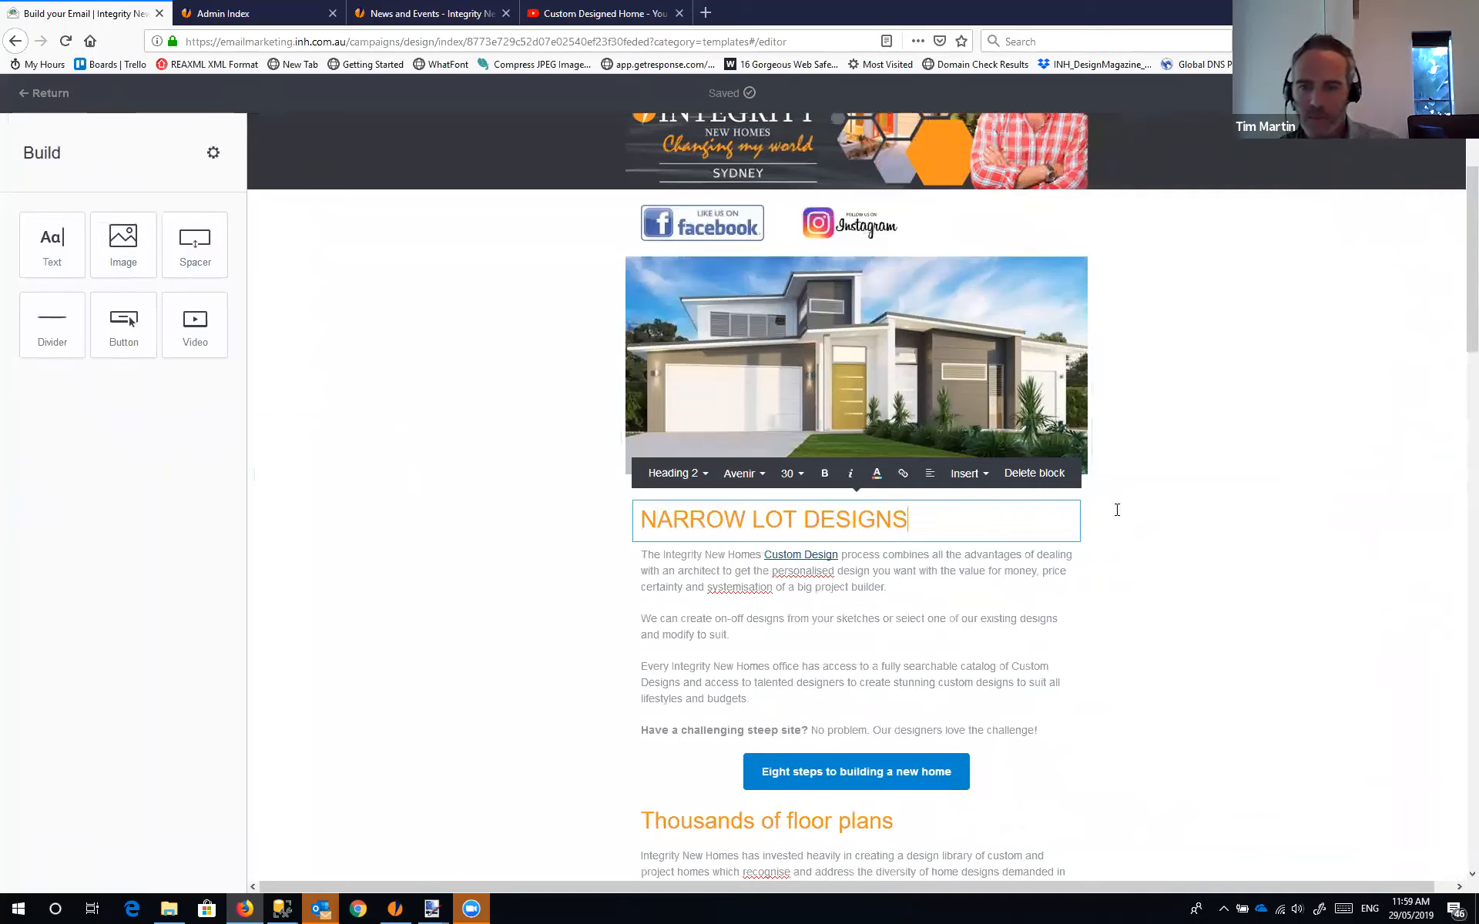
click(927, 569)
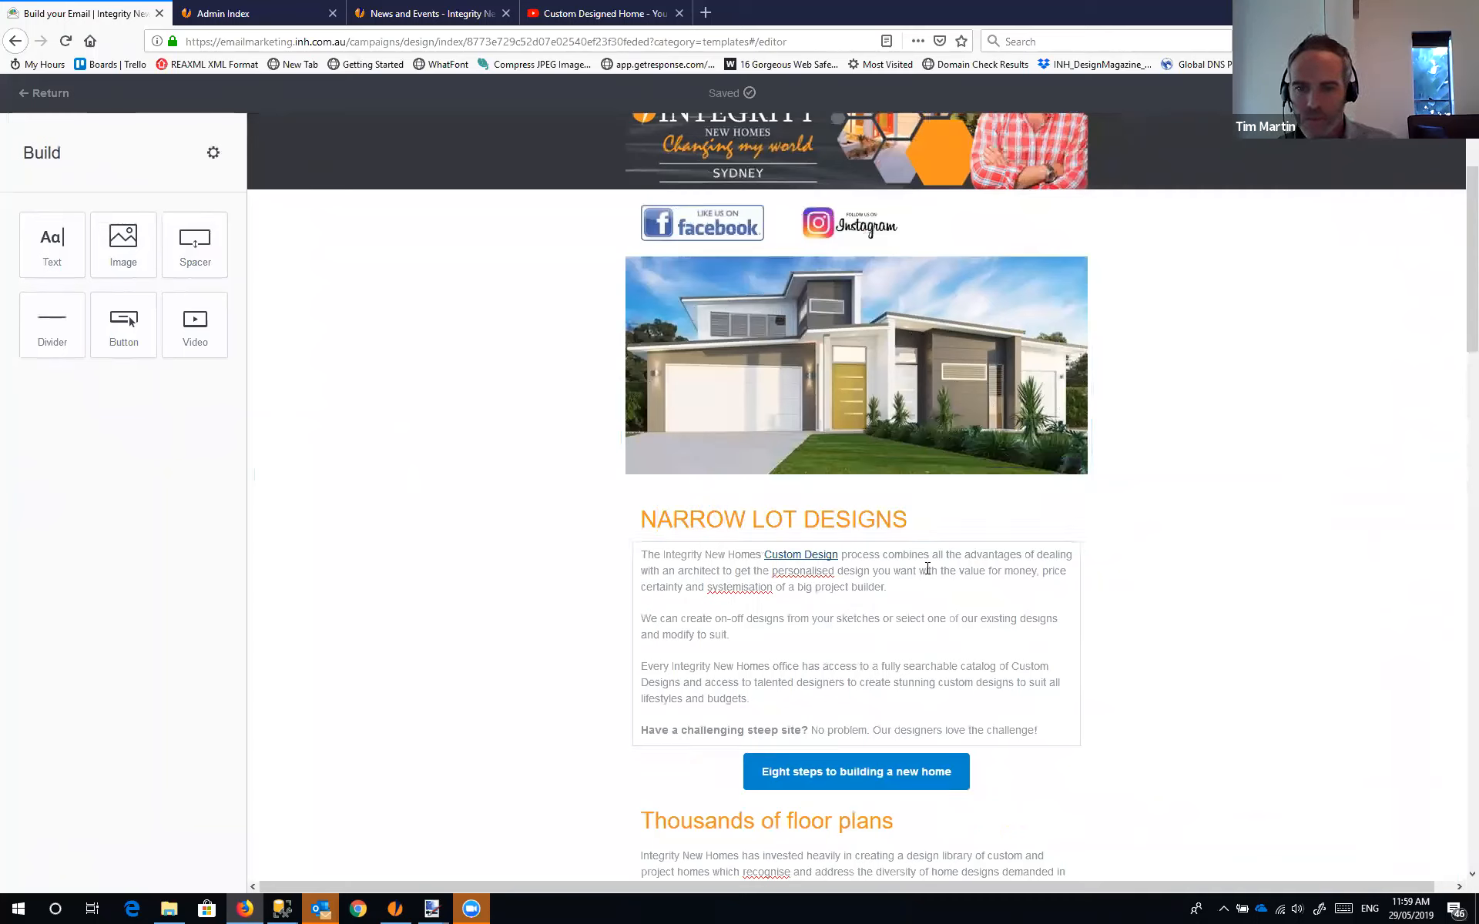
Step: Make the word 'designs' bold in the second body paragraph
click(742, 692)
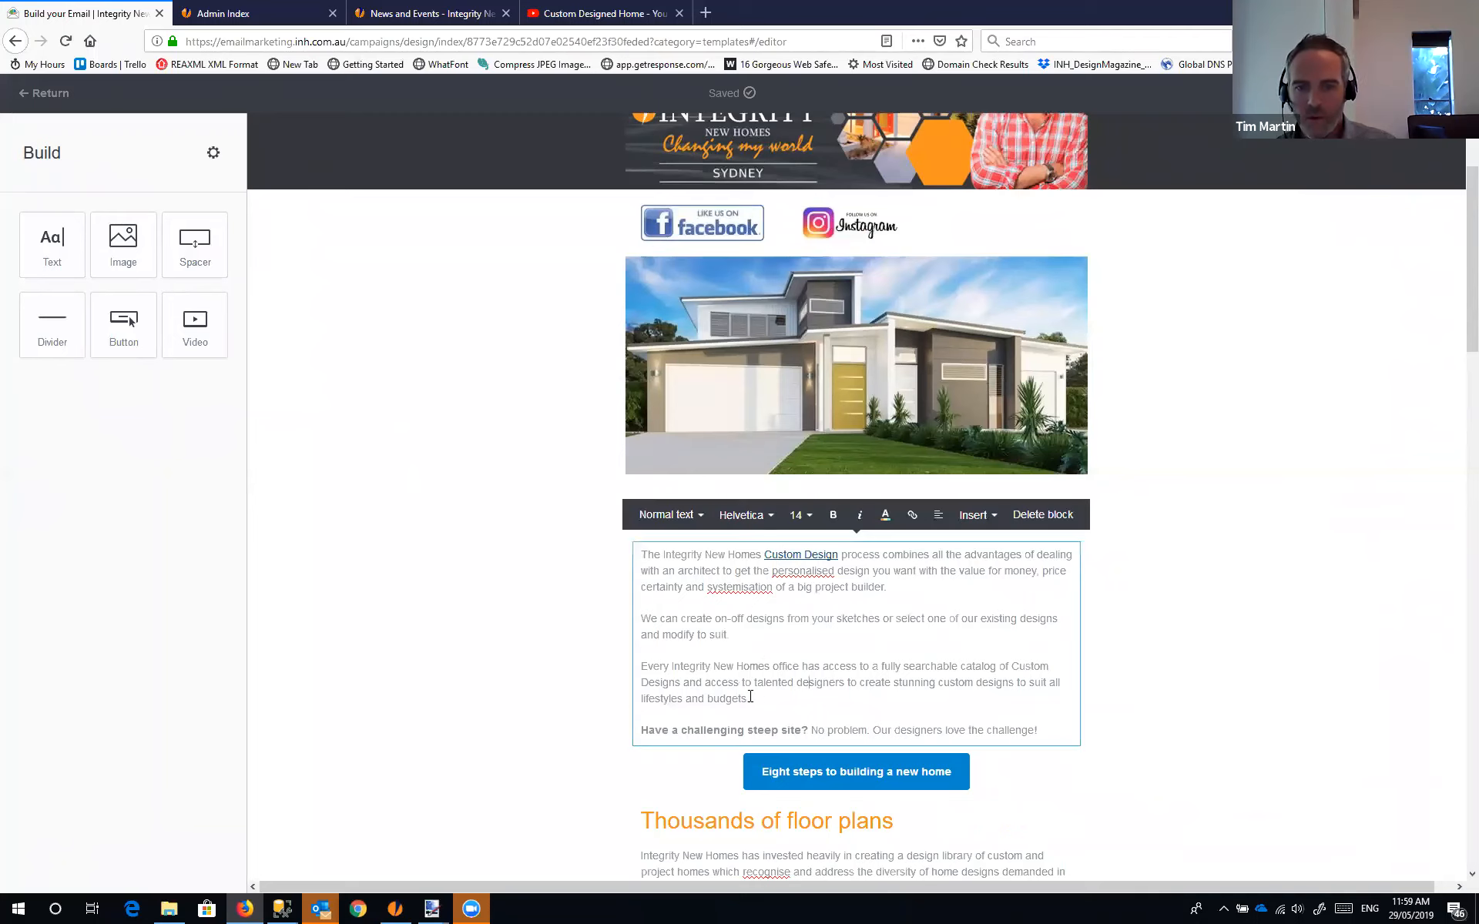
drag(749, 699, 651, 662)
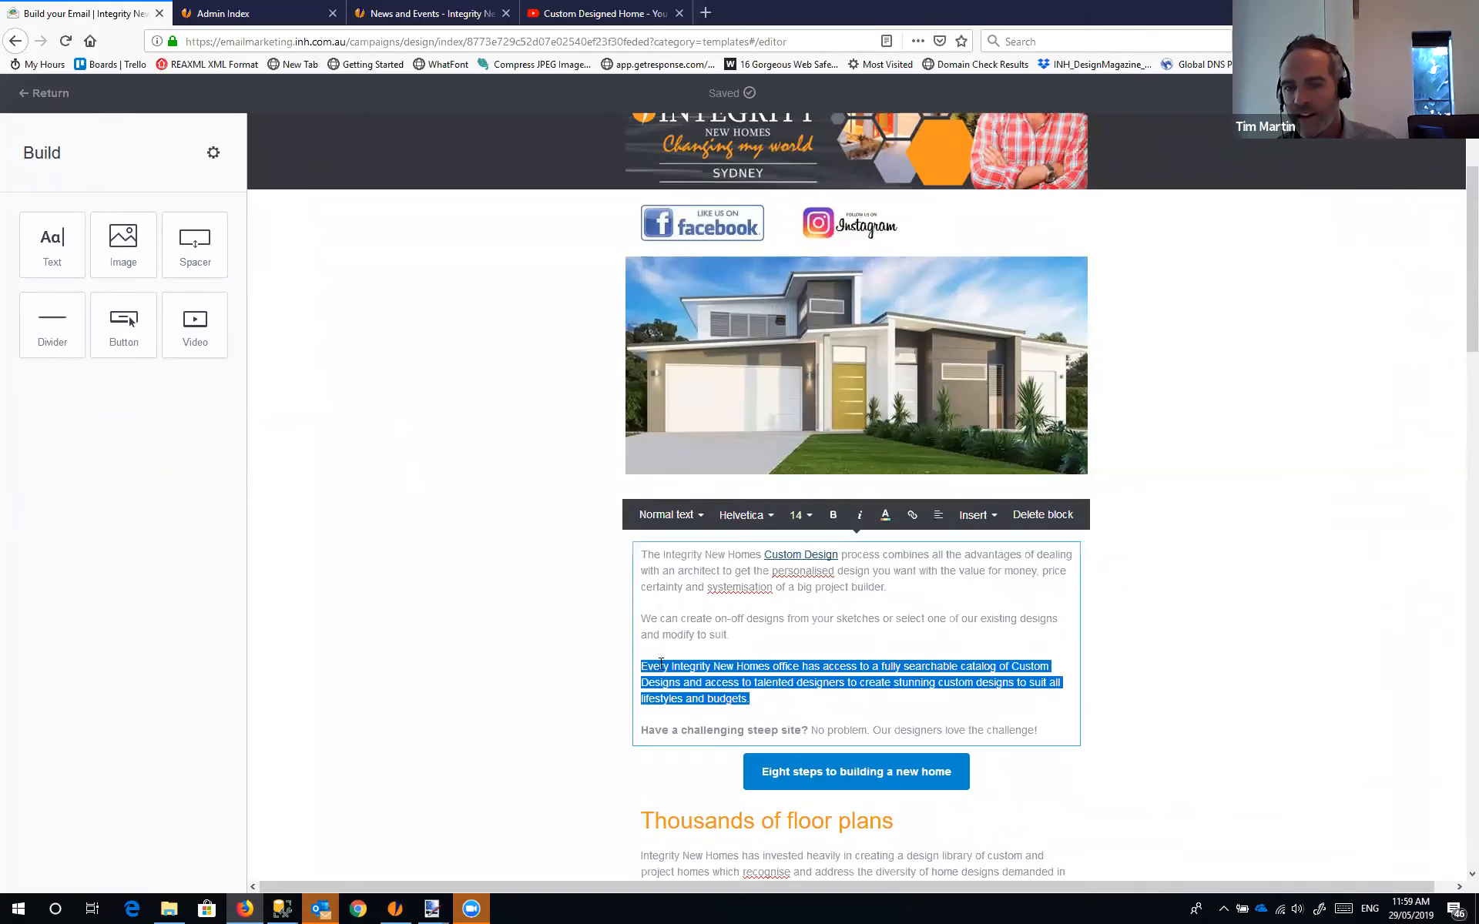
click(844, 652)
drag(762, 620, 784, 619)
click(832, 515)
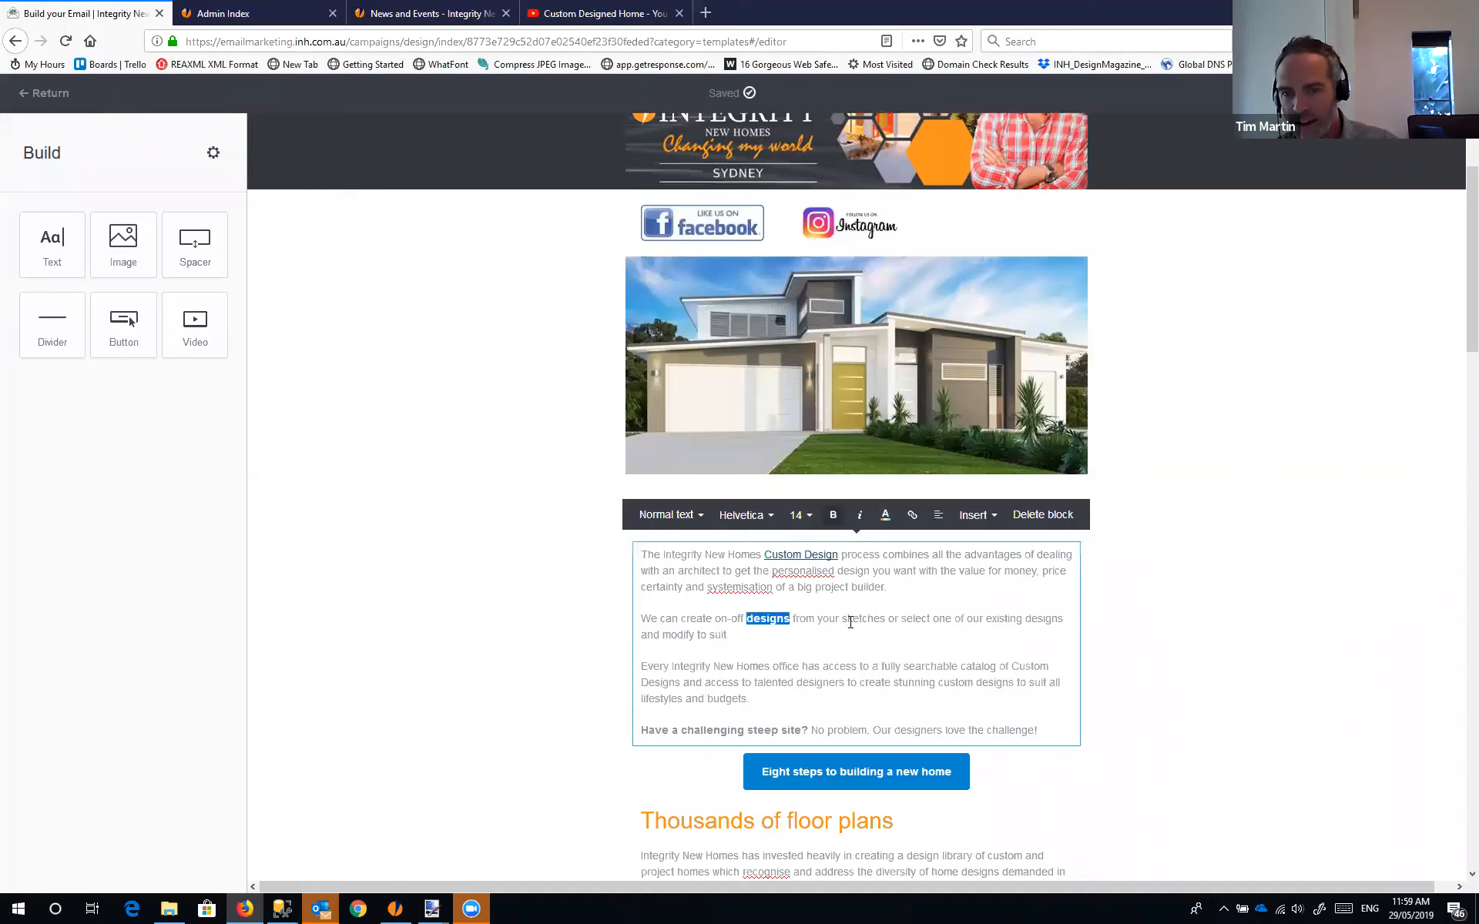
drag(822, 667, 912, 666)
click(950, 665)
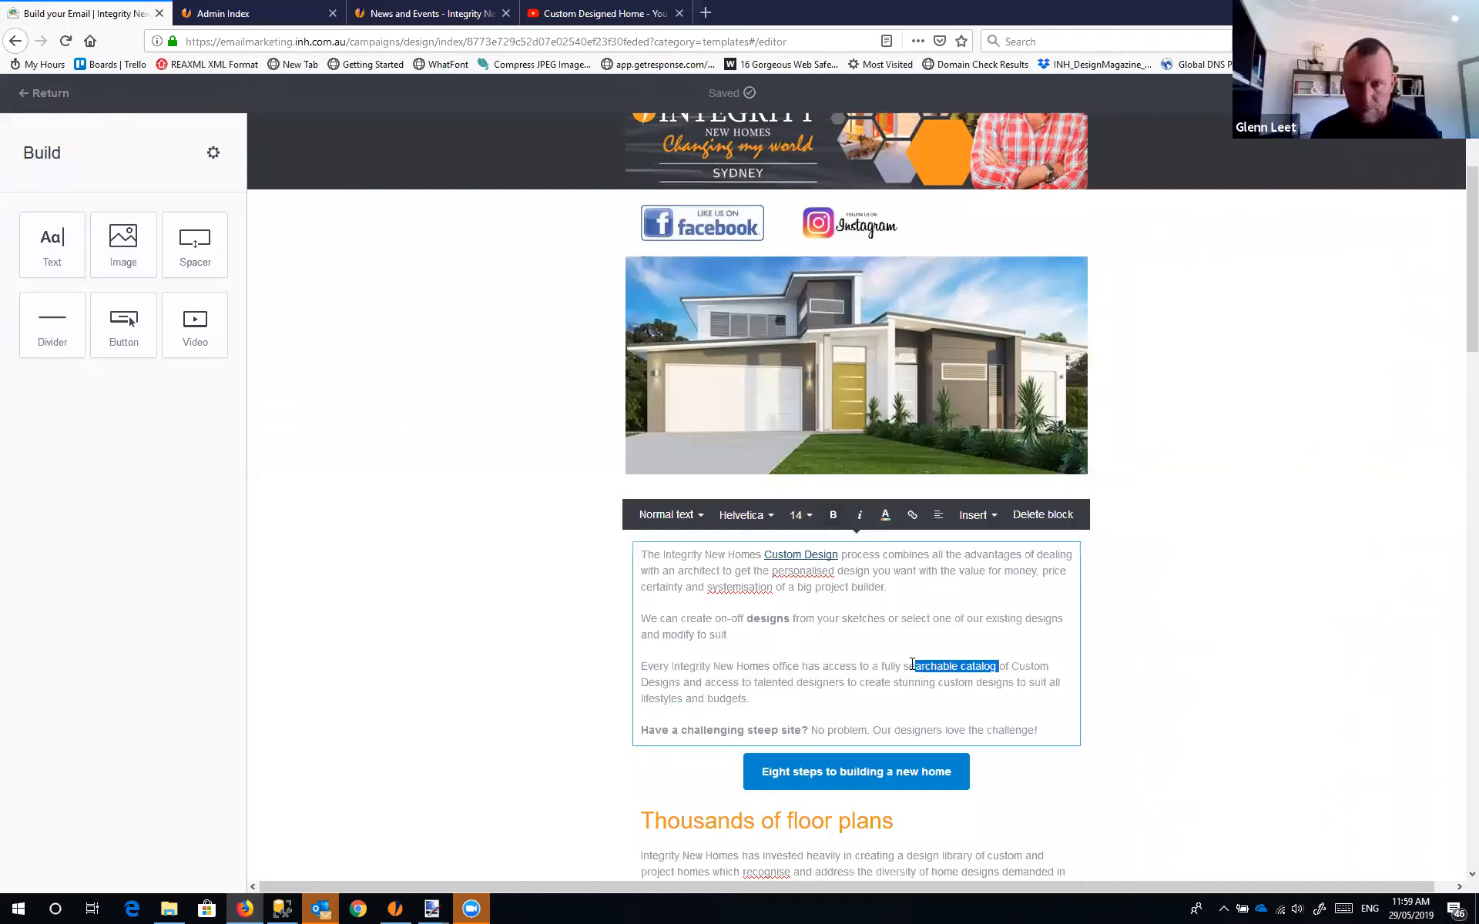
click(912, 514)
text(https://www.inh.com.au/s)
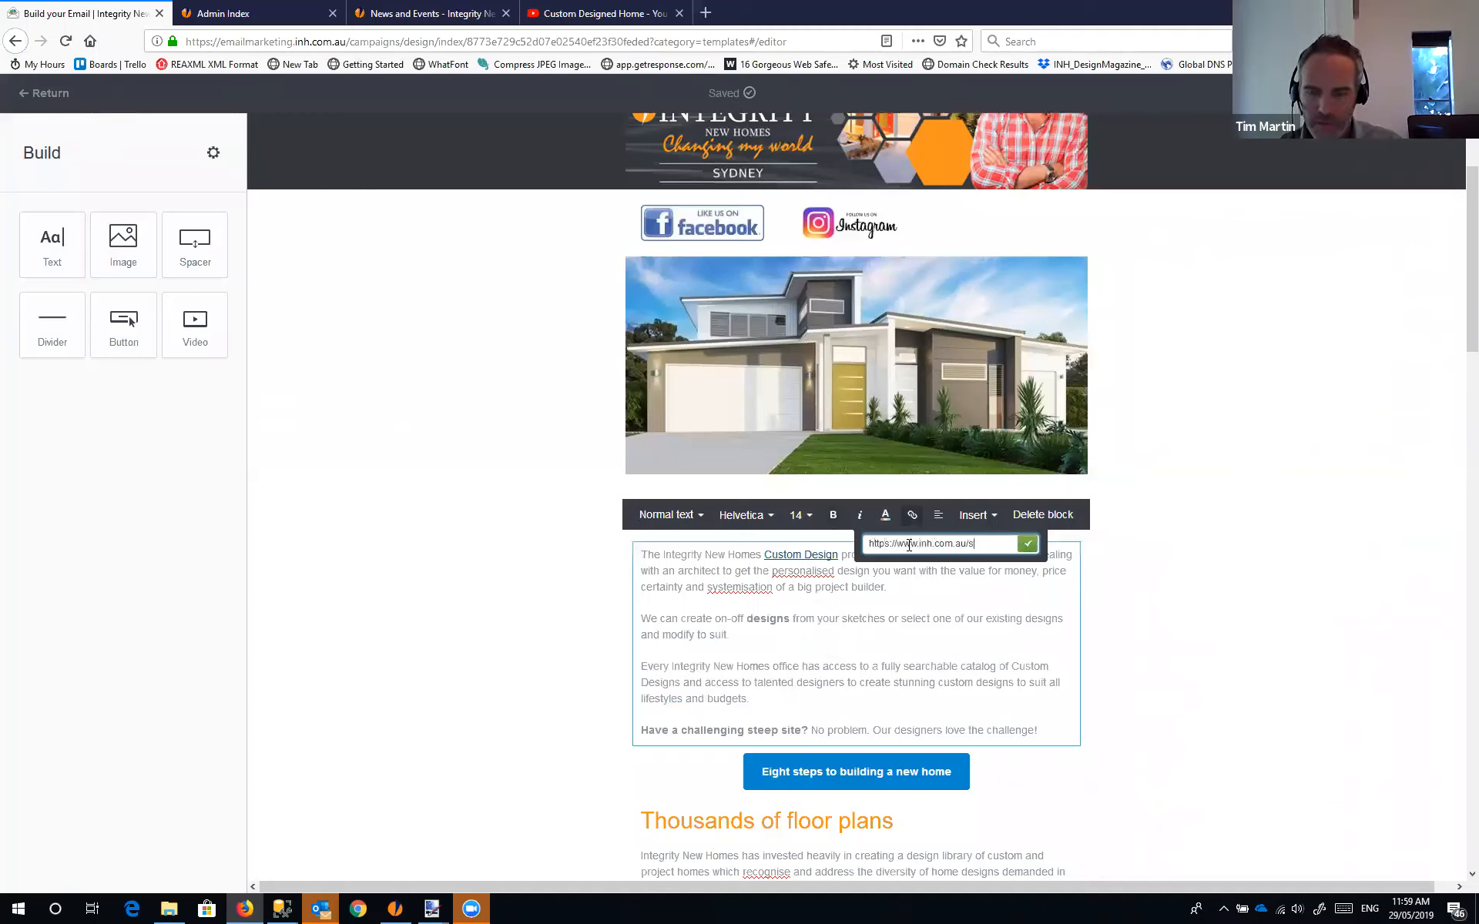
text(/designs)
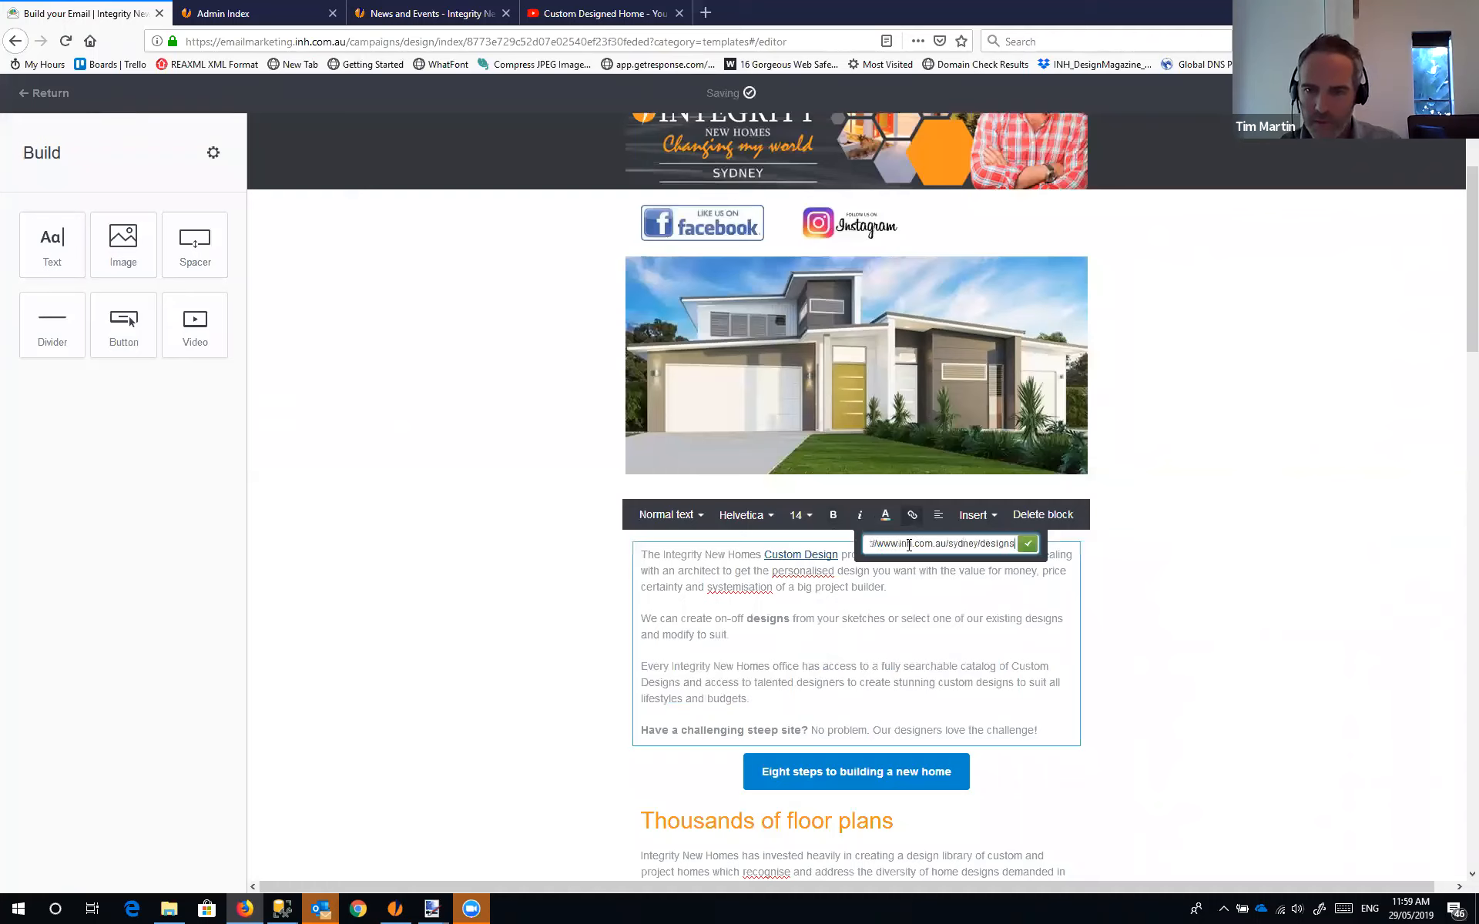
click(1028, 544)
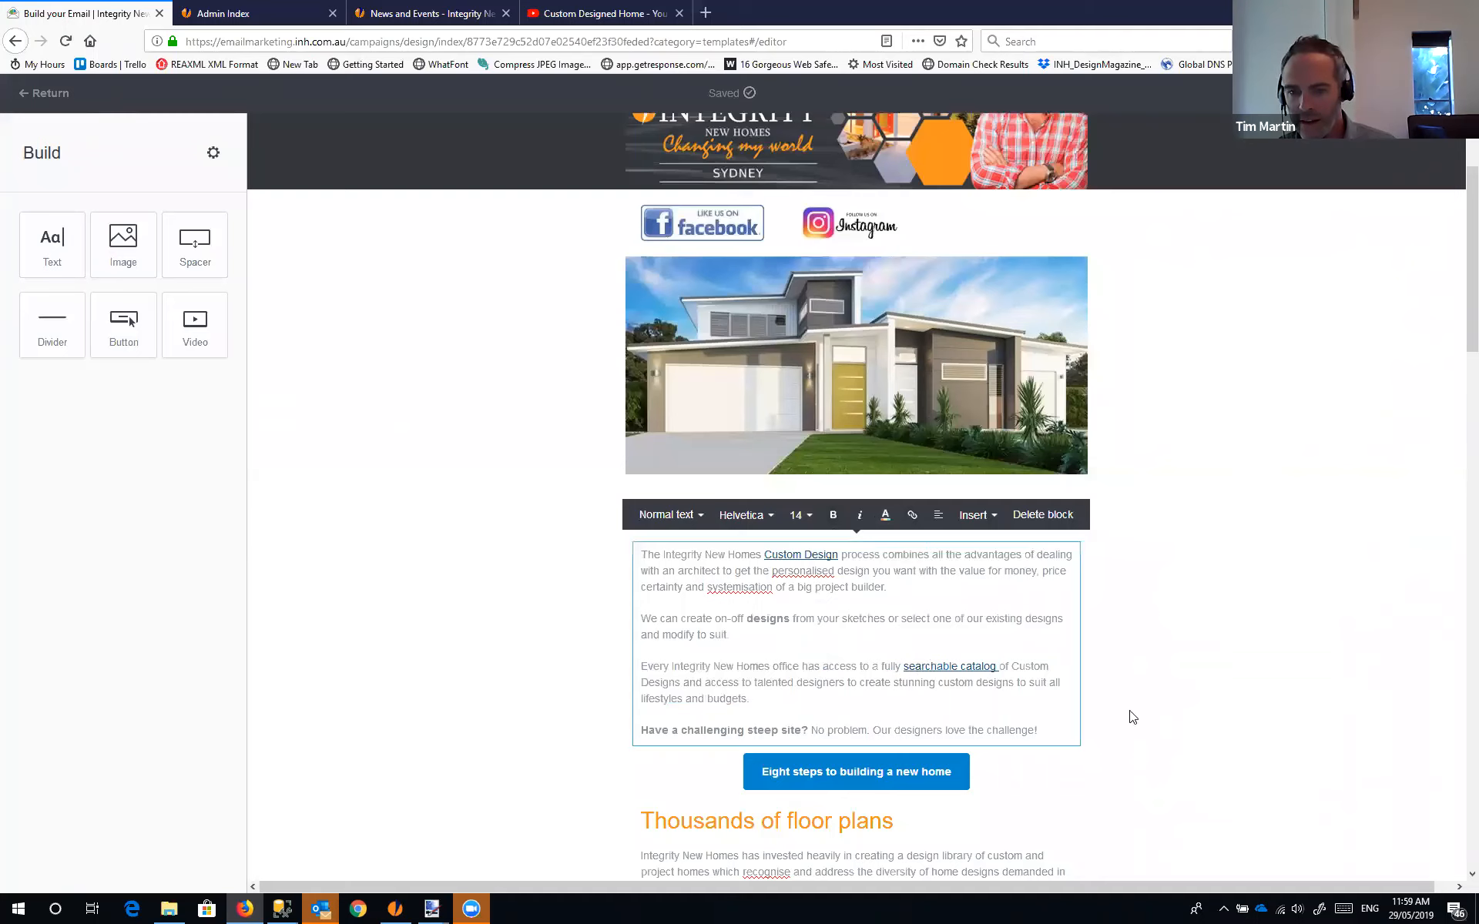
click(1117, 590)
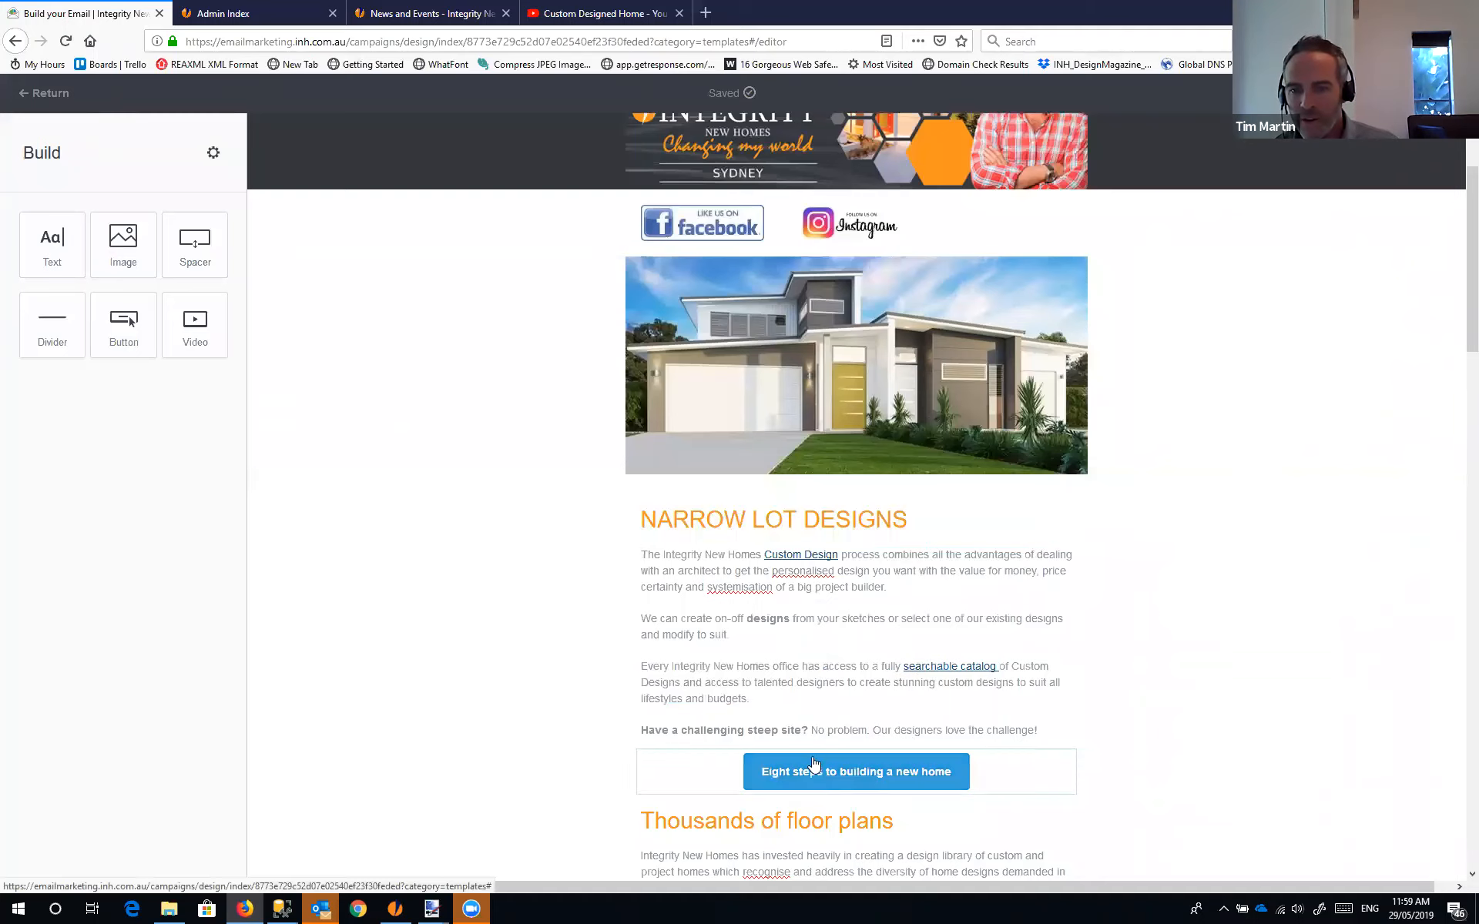
click(861, 778)
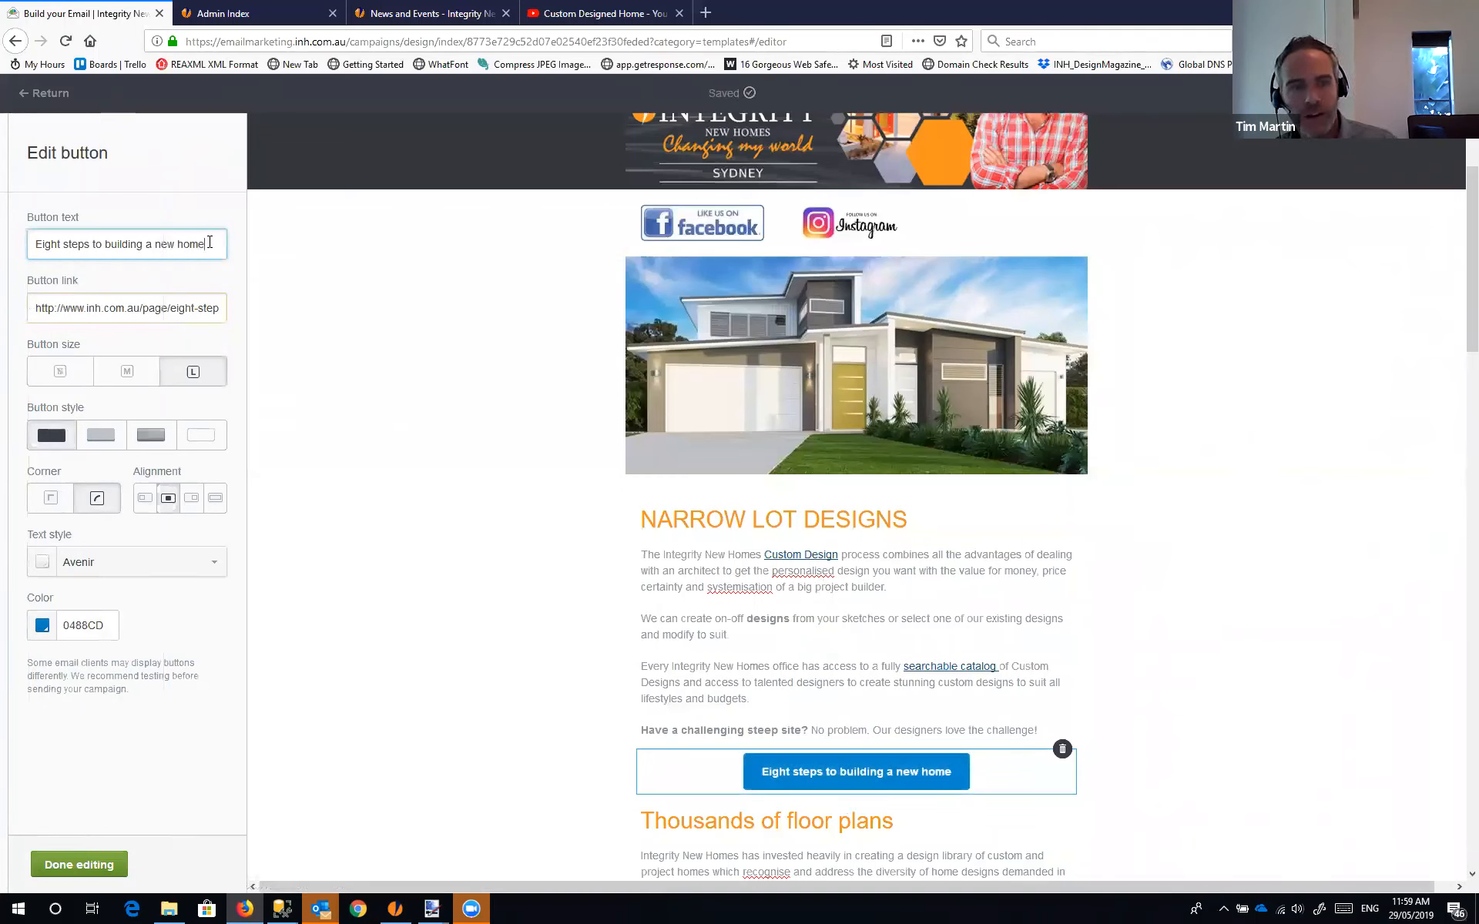
drag(216, 243, 8, 239)
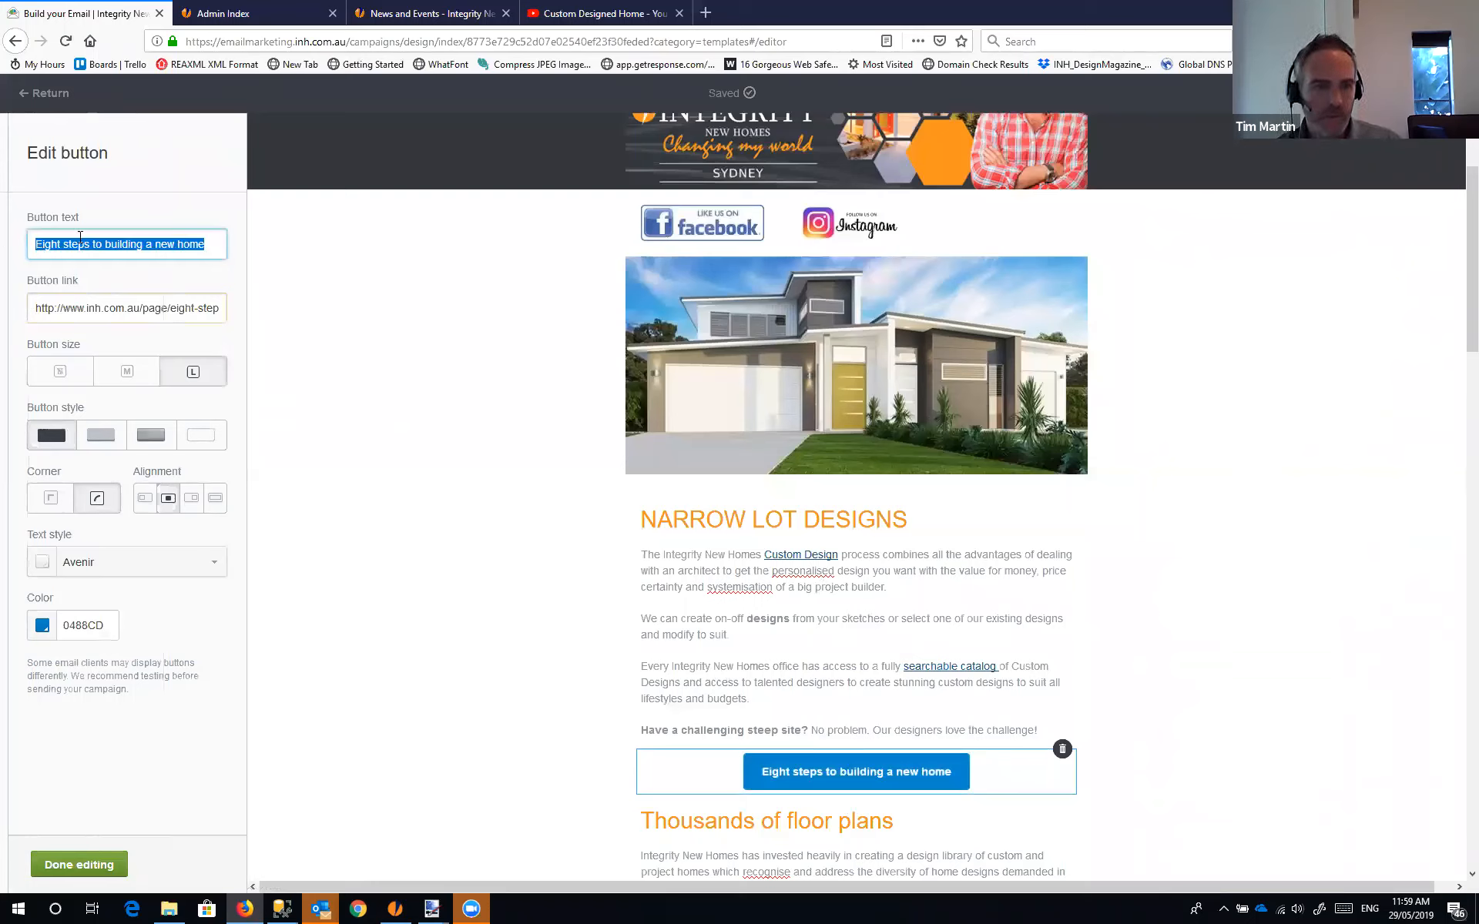
text(Home Des)
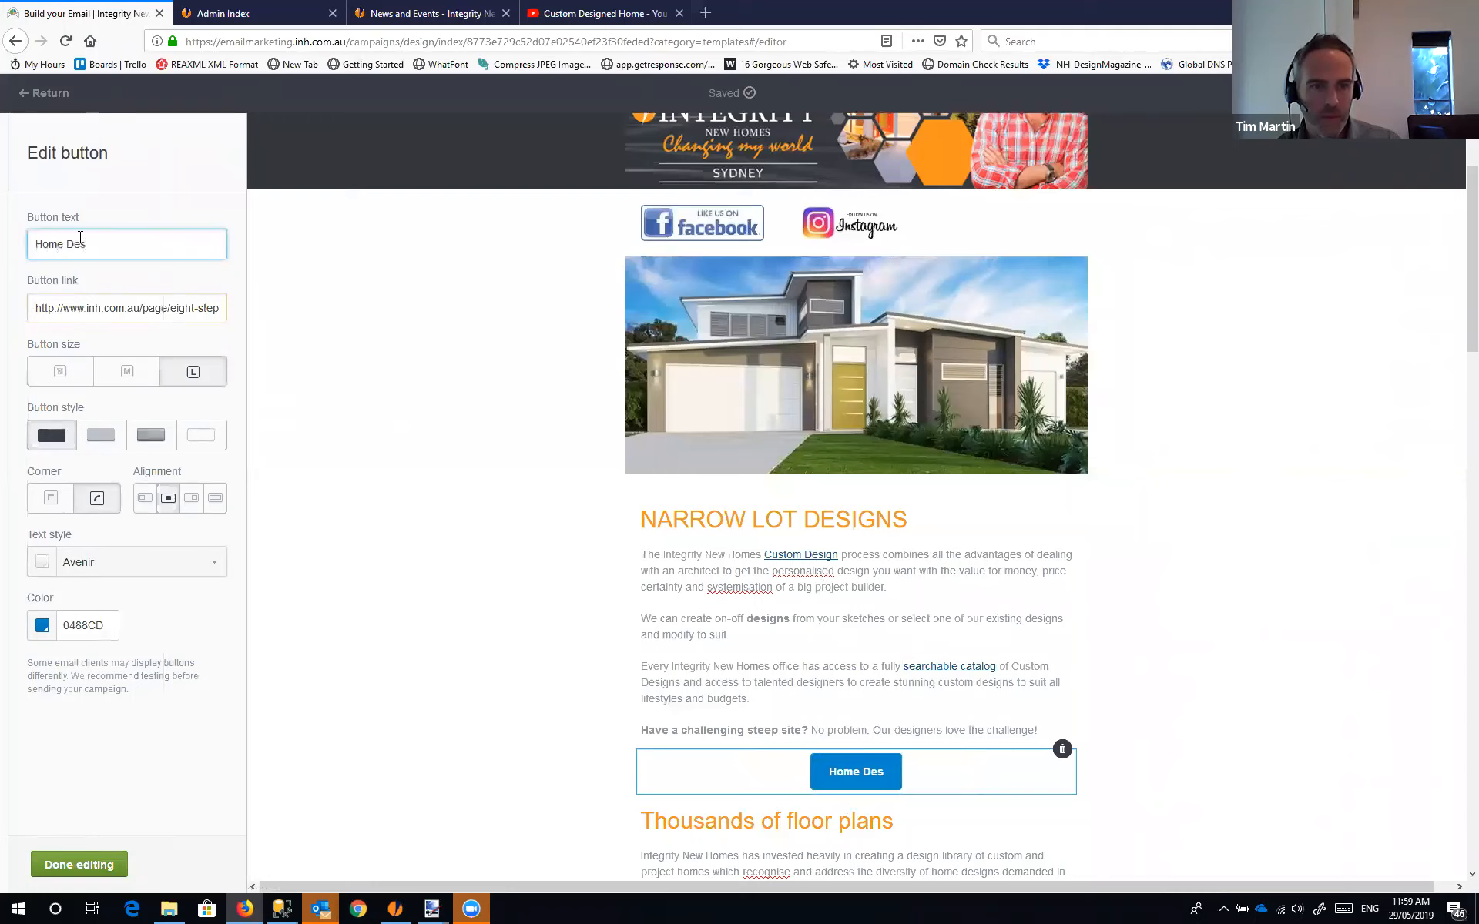
text(igns)
click(136, 308)
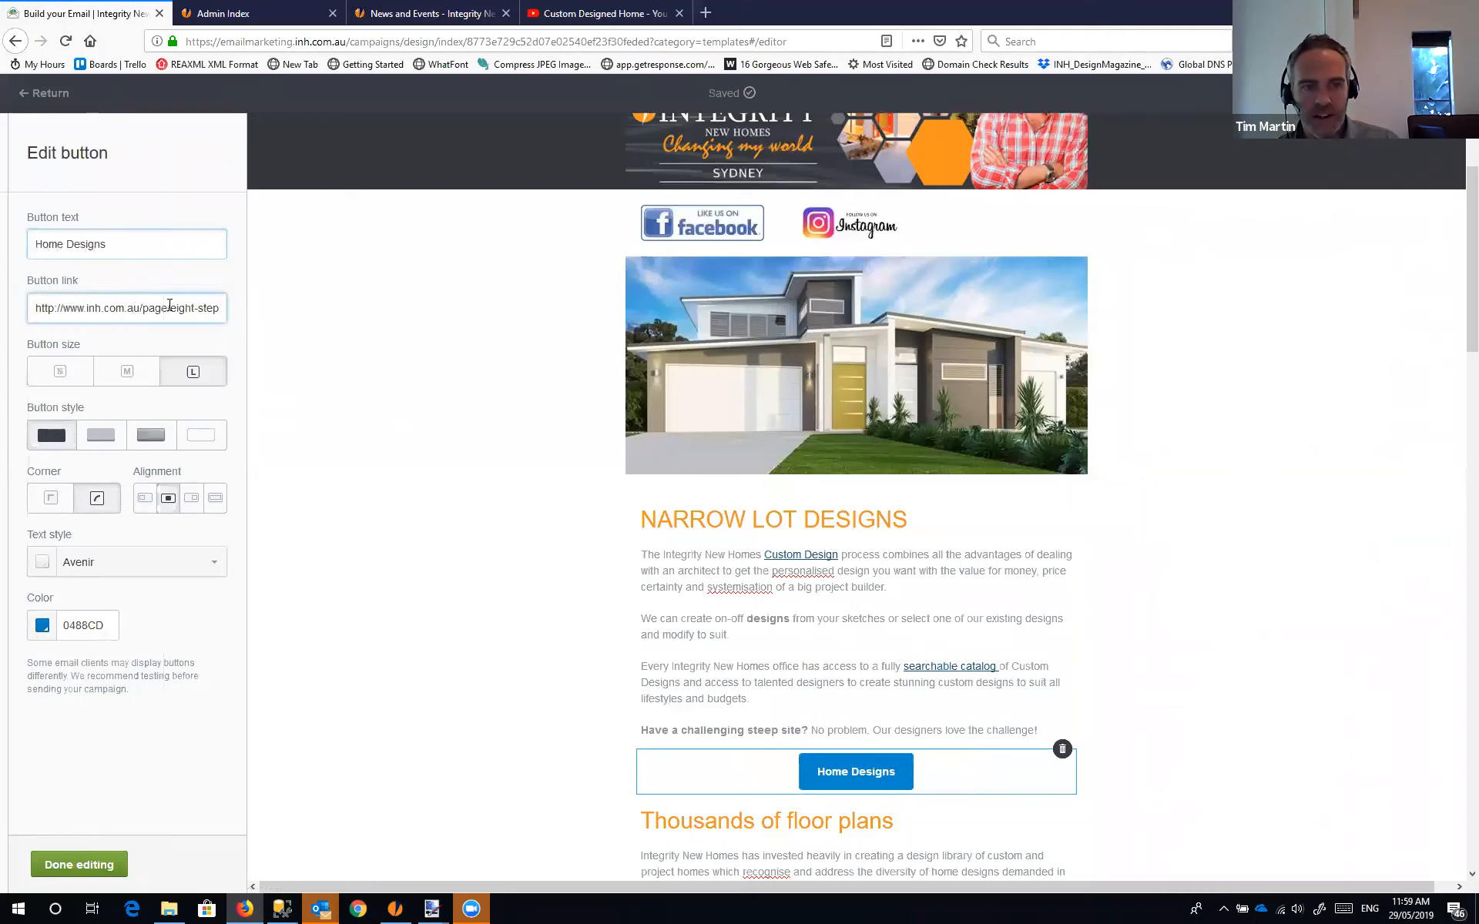
drag(181, 308, 306, 308)
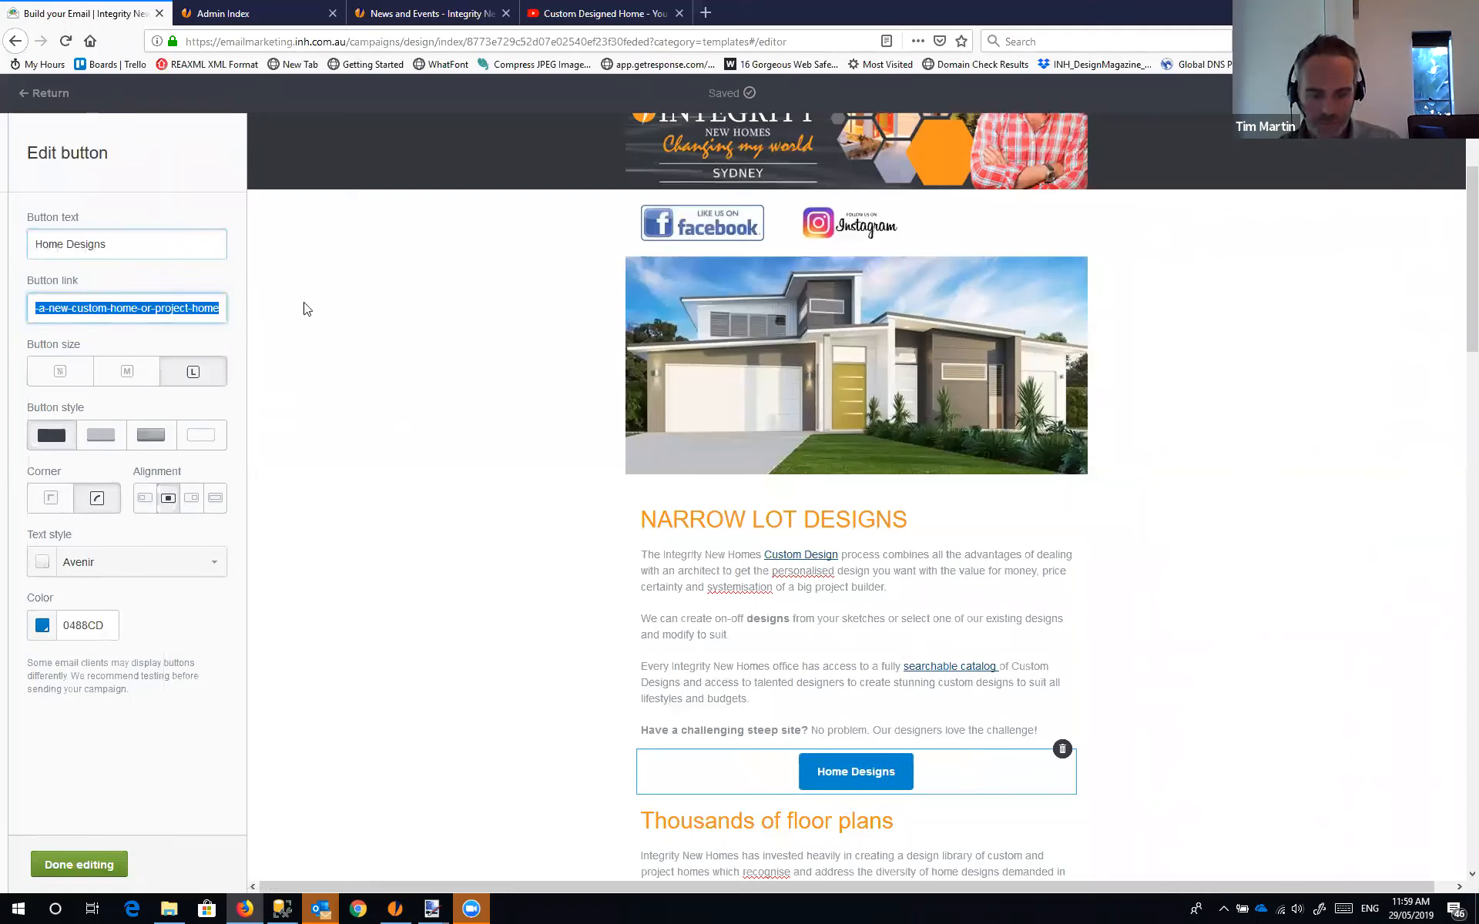
key(BackSpace)
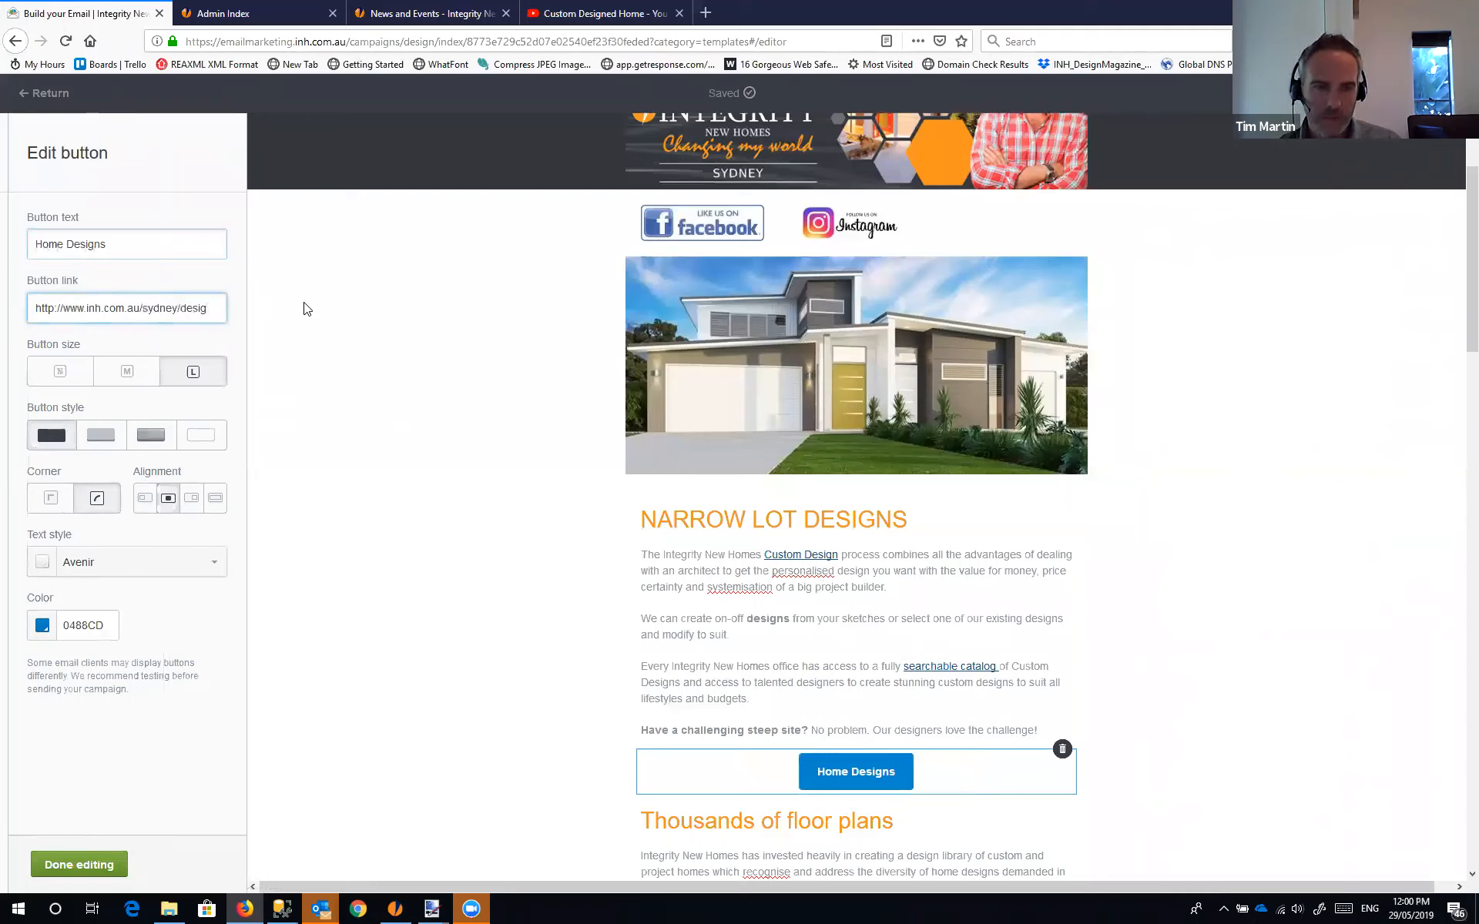
click(77, 864)
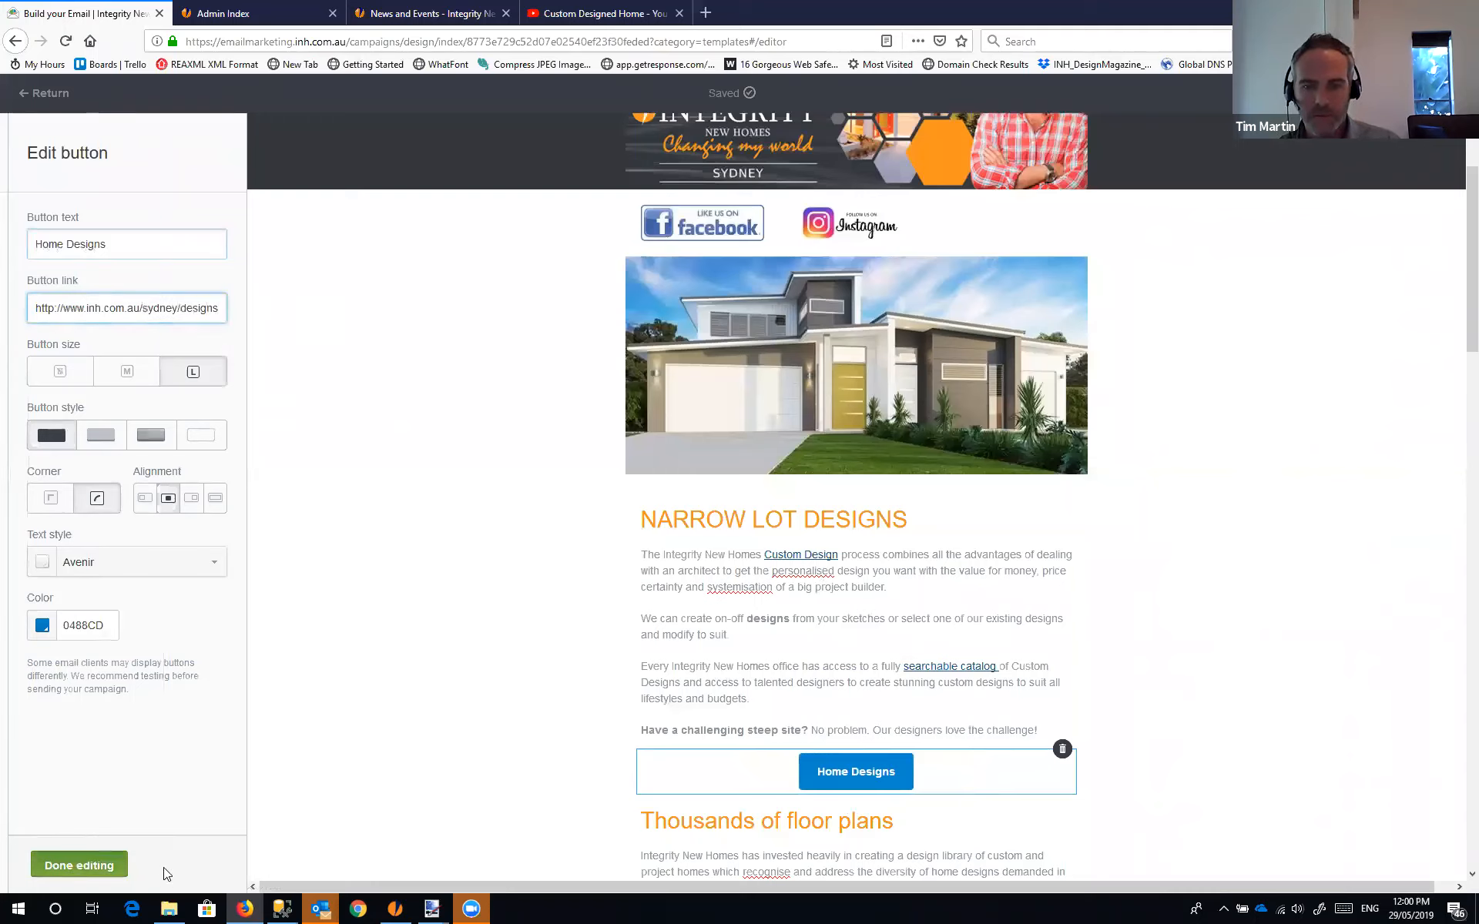
Step: Bring up the section layout choices below the franchising call-to-action at the email's bottom
scroll(1100, 481, down, 2)
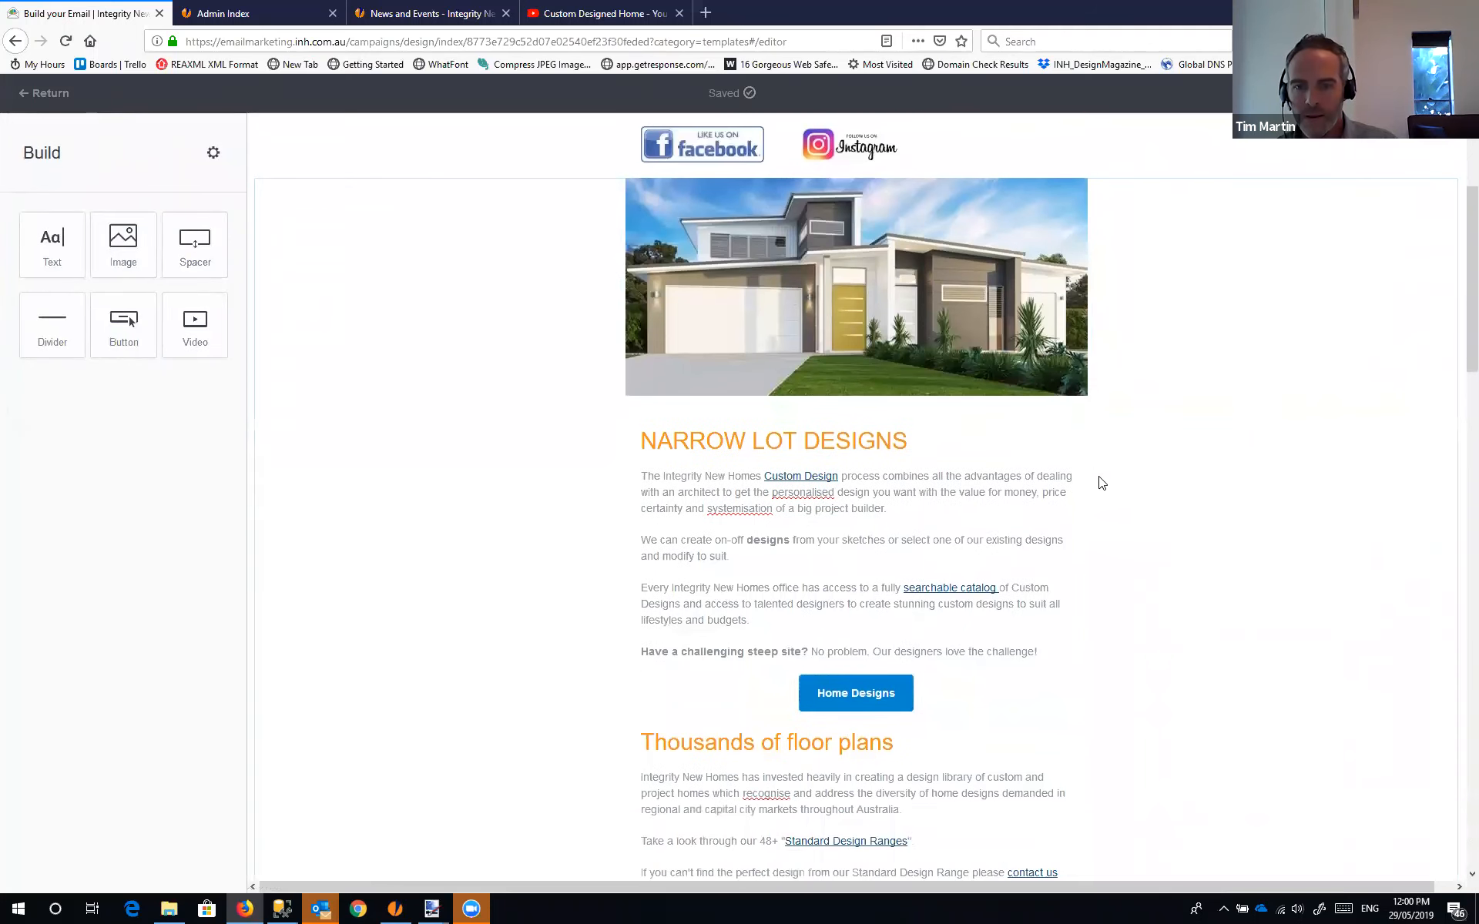
scroll(1101, 482, down, 4)
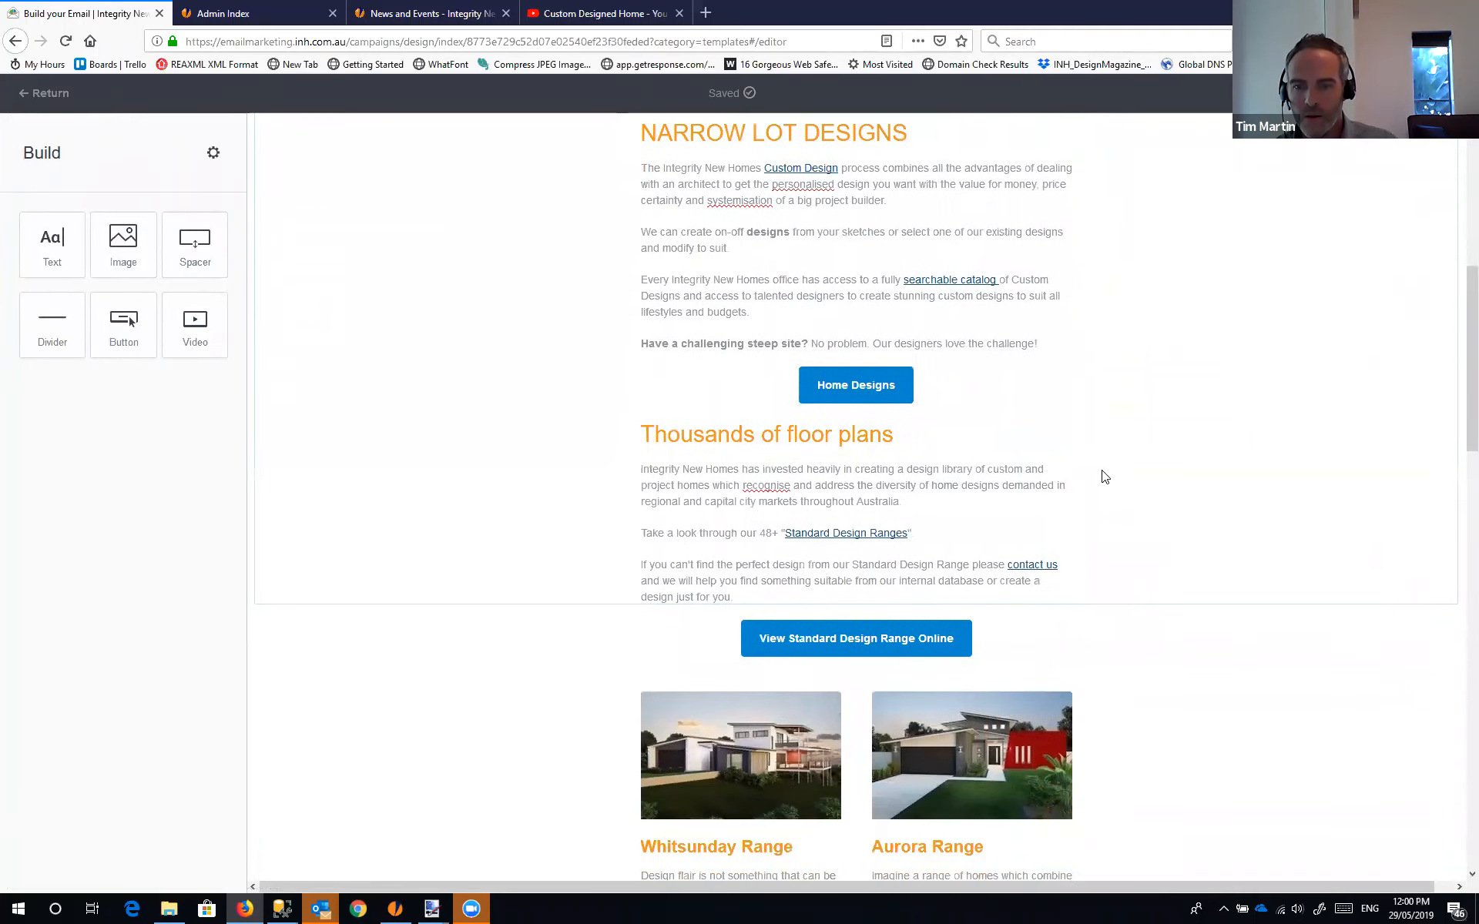
scroll(1114, 467, down, 2)
click(718, 193)
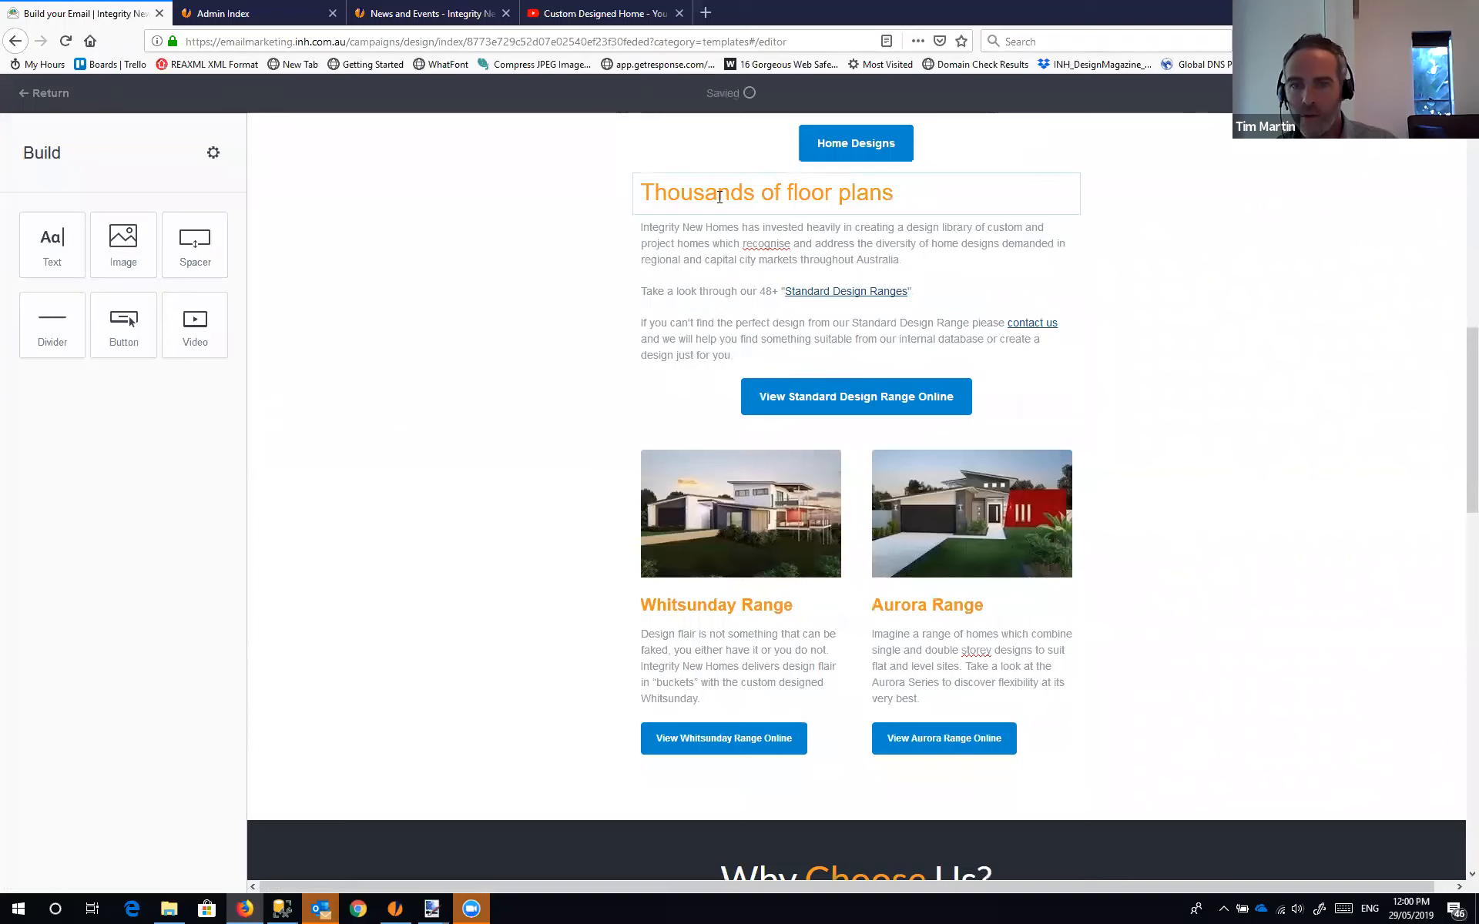
click(751, 437)
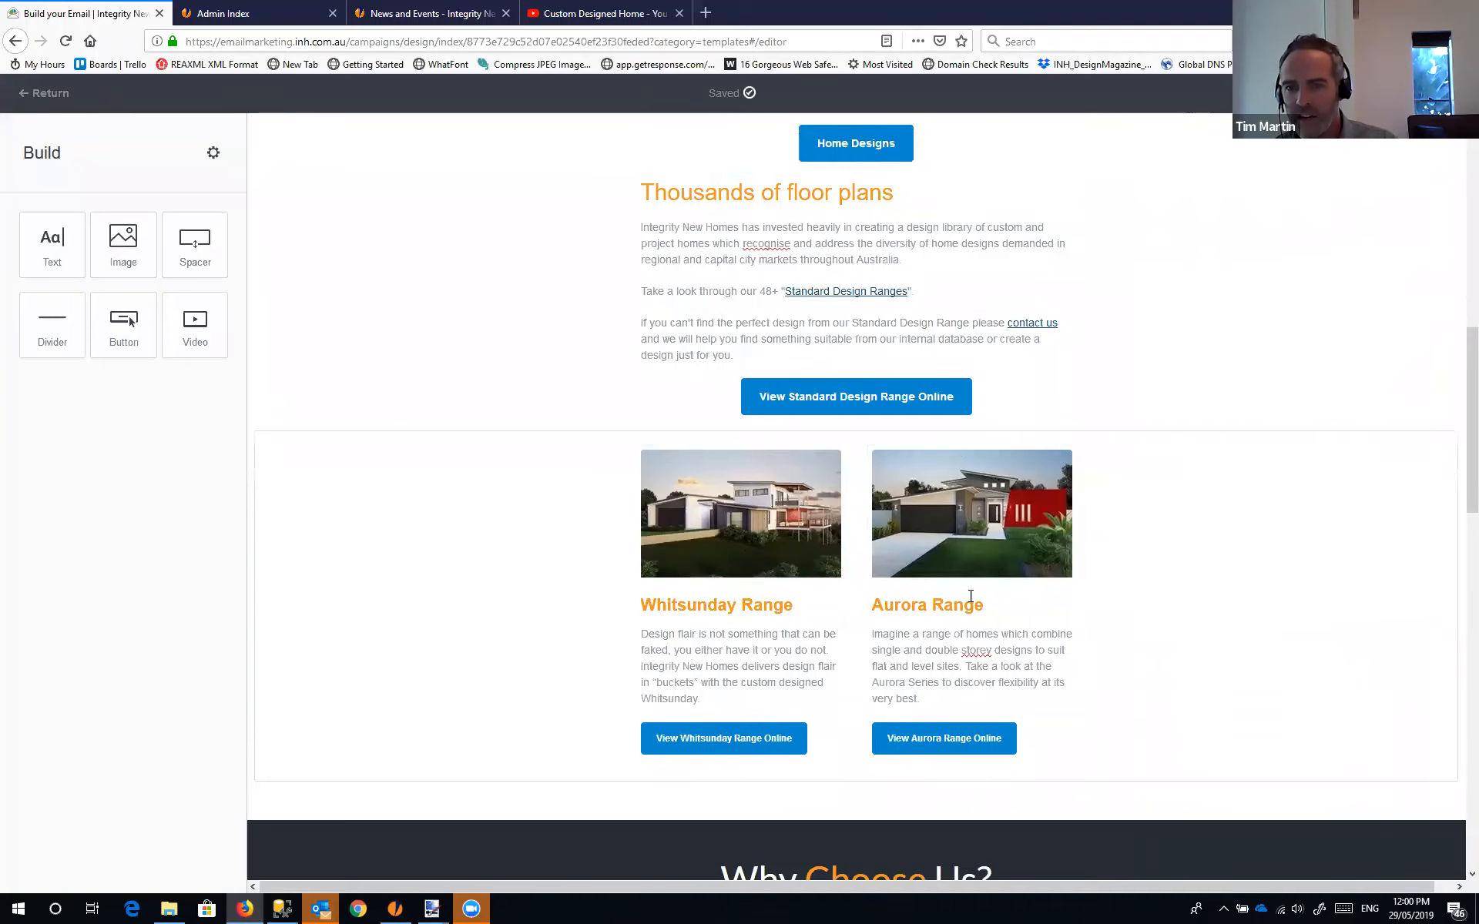
click(1101, 268)
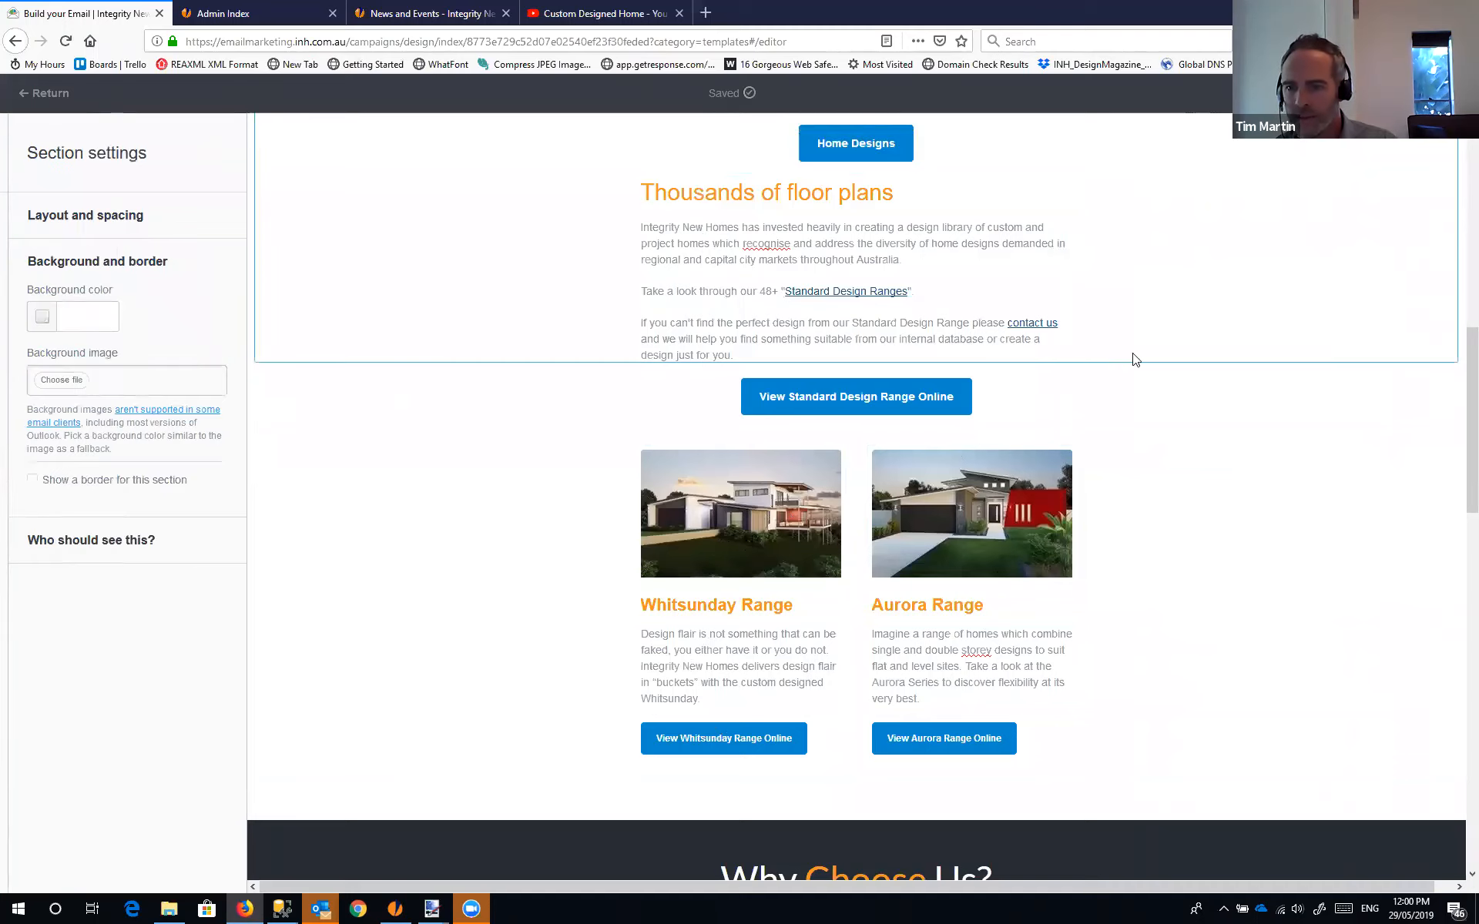
drag(1457, 370, 1457, 733)
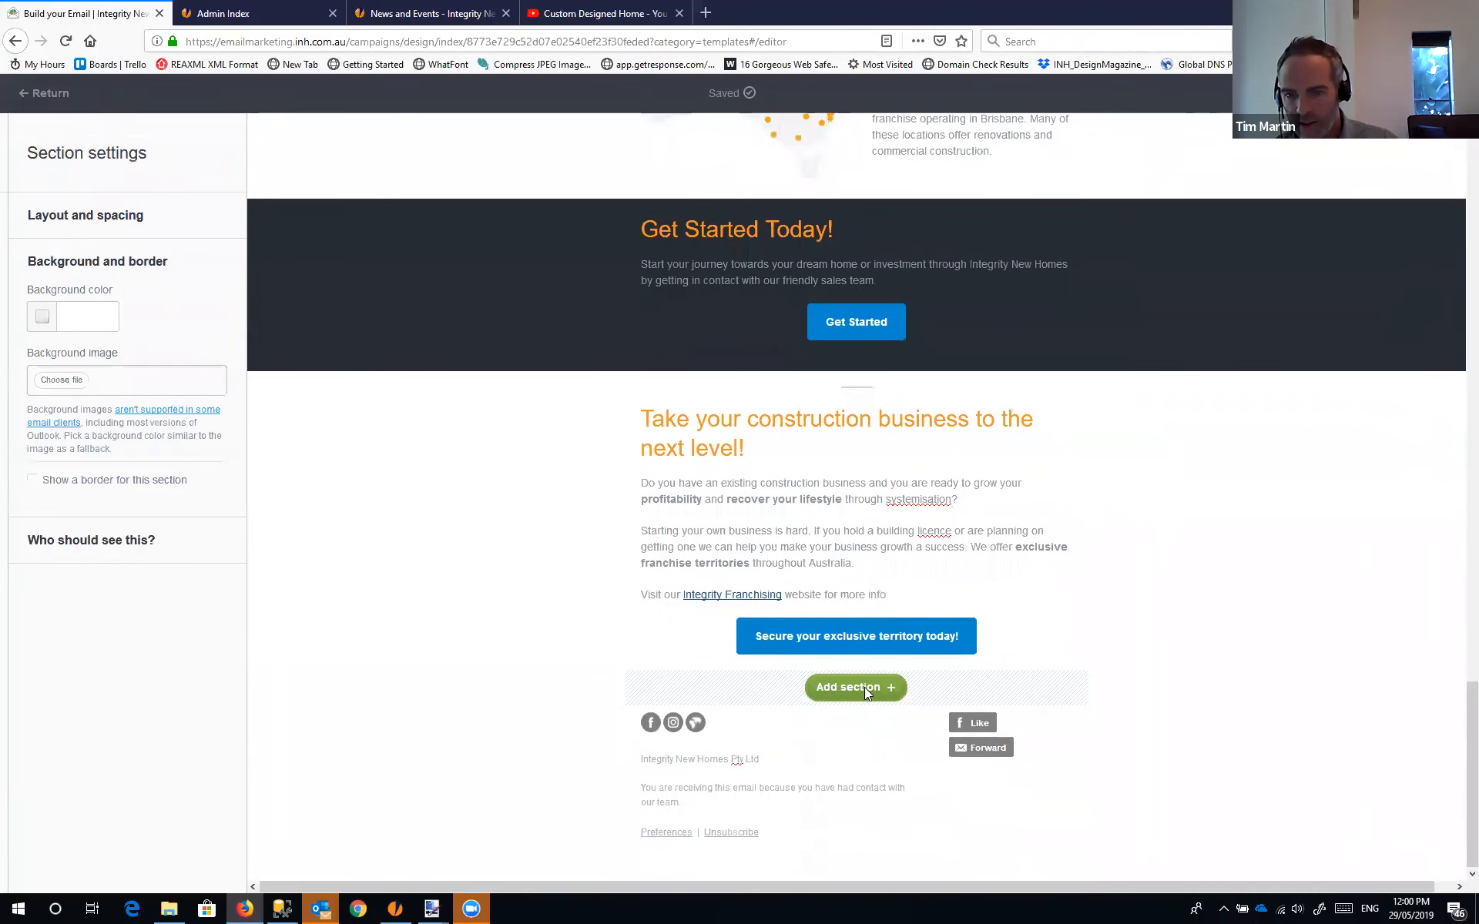
click(885, 691)
click(875, 707)
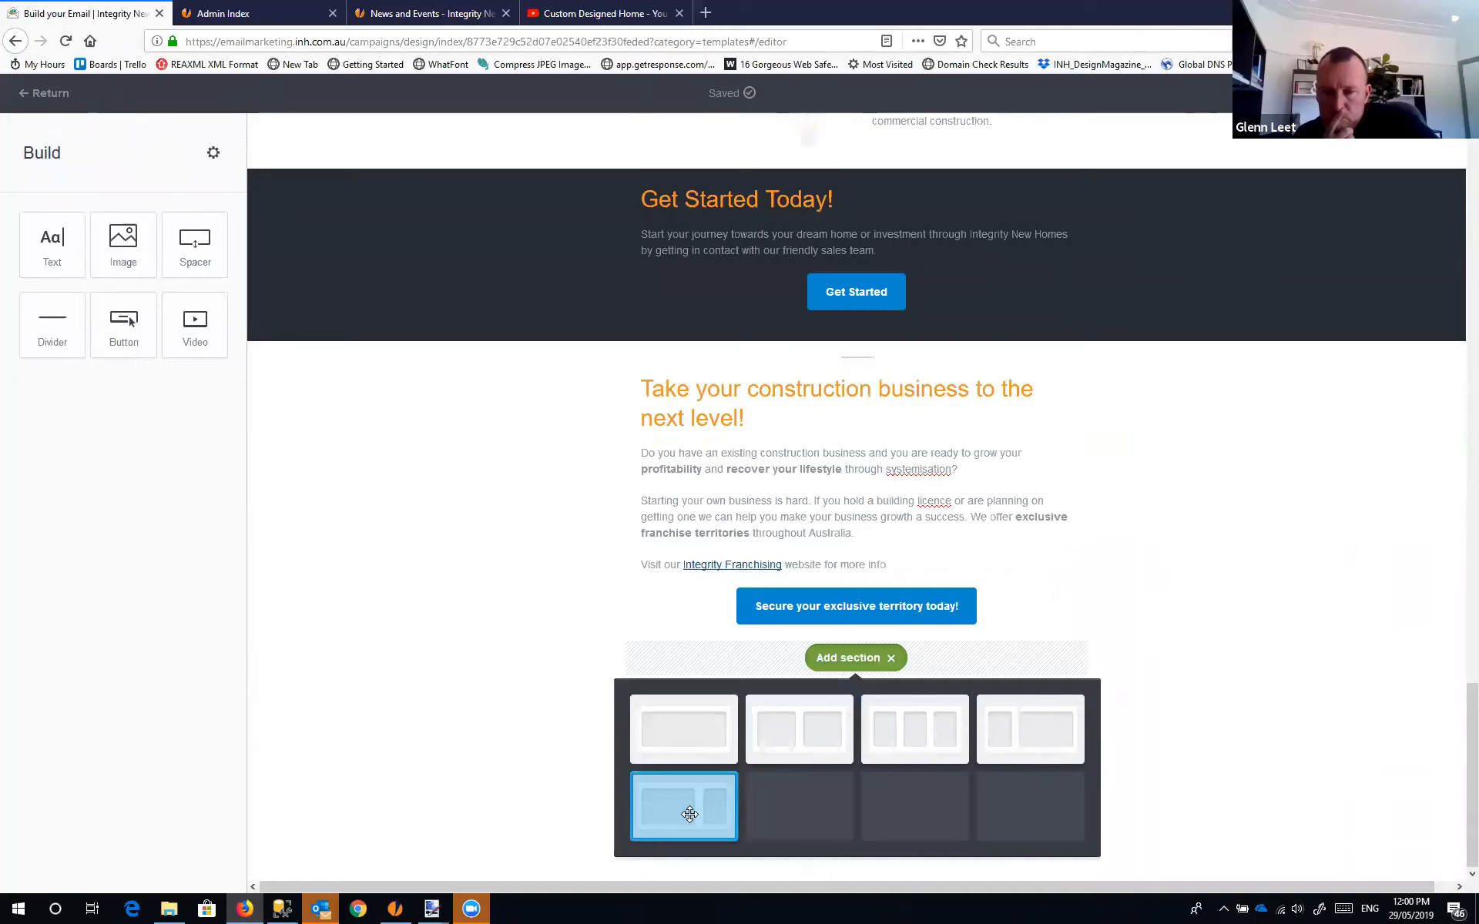
Step: Add a two-column section, move it below the Standard Design Range button, and place an image block left
click(790, 726)
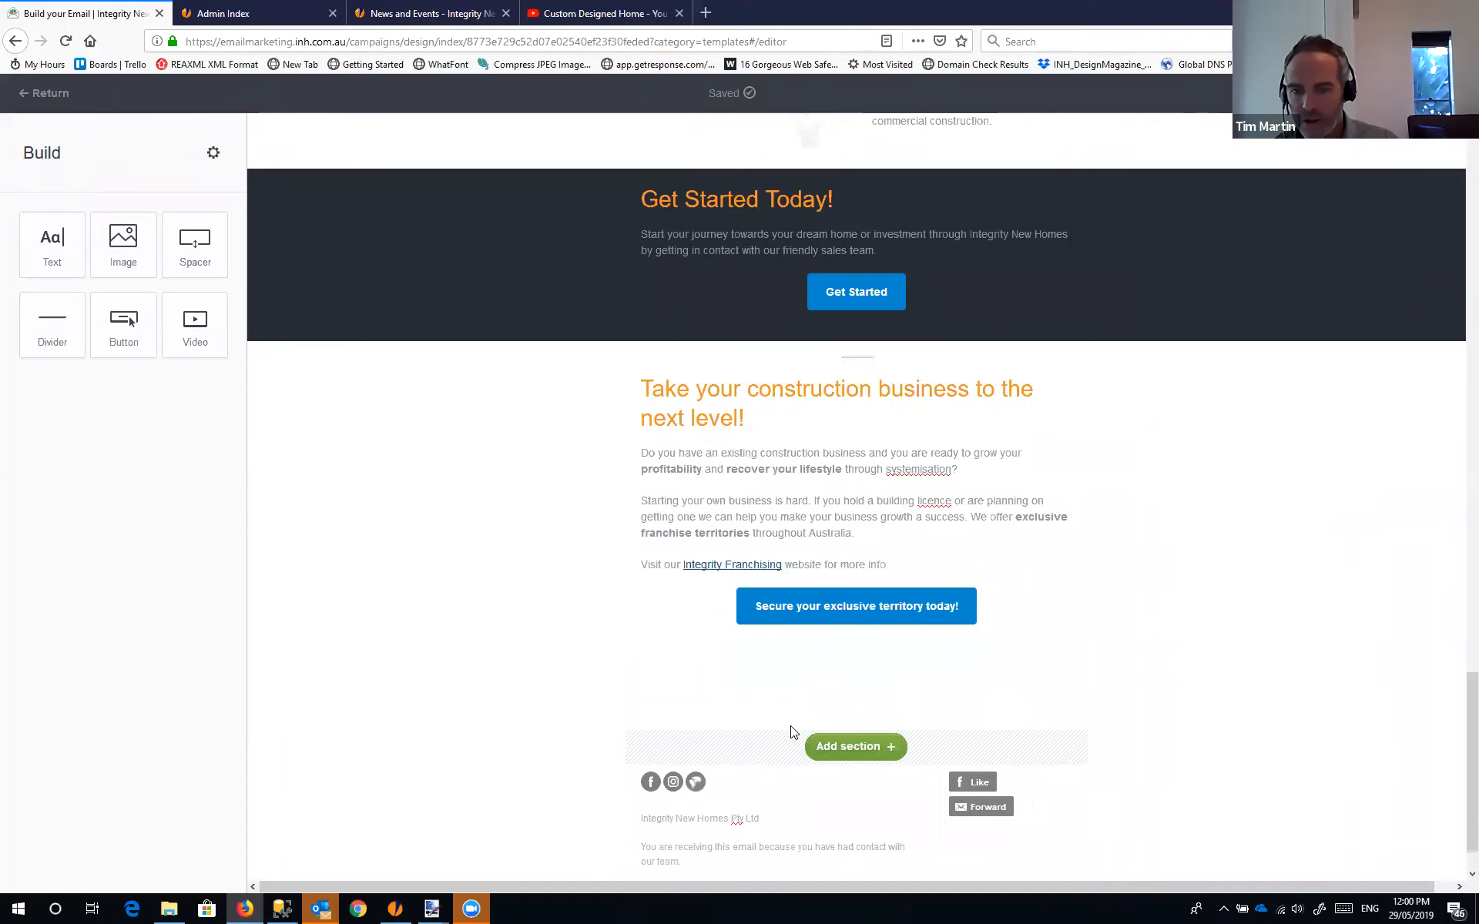
click(1171, 689)
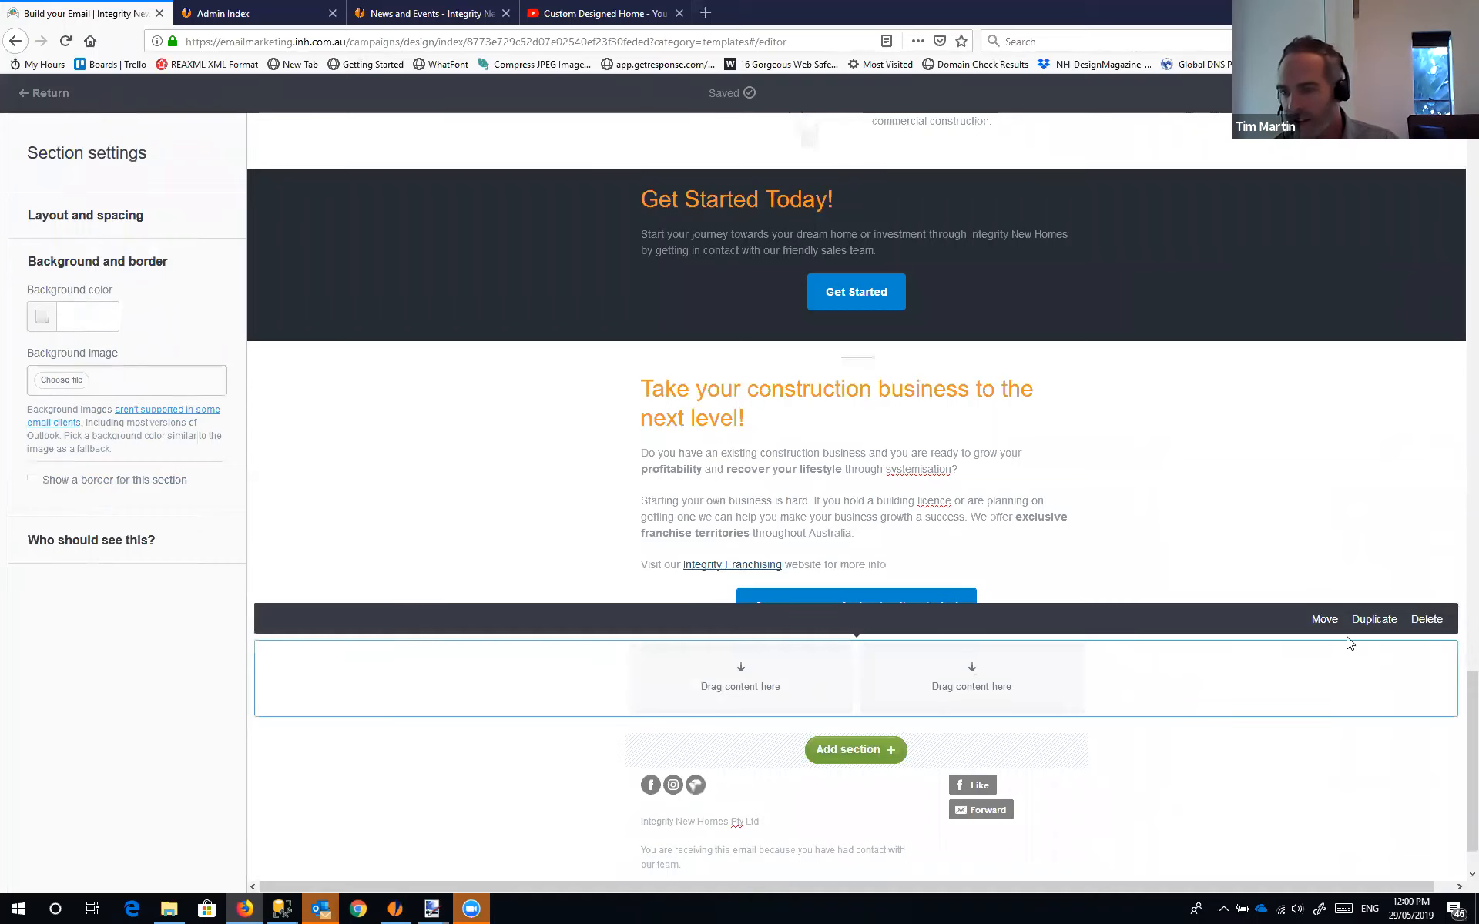
drag(1305, 618, 929, 560)
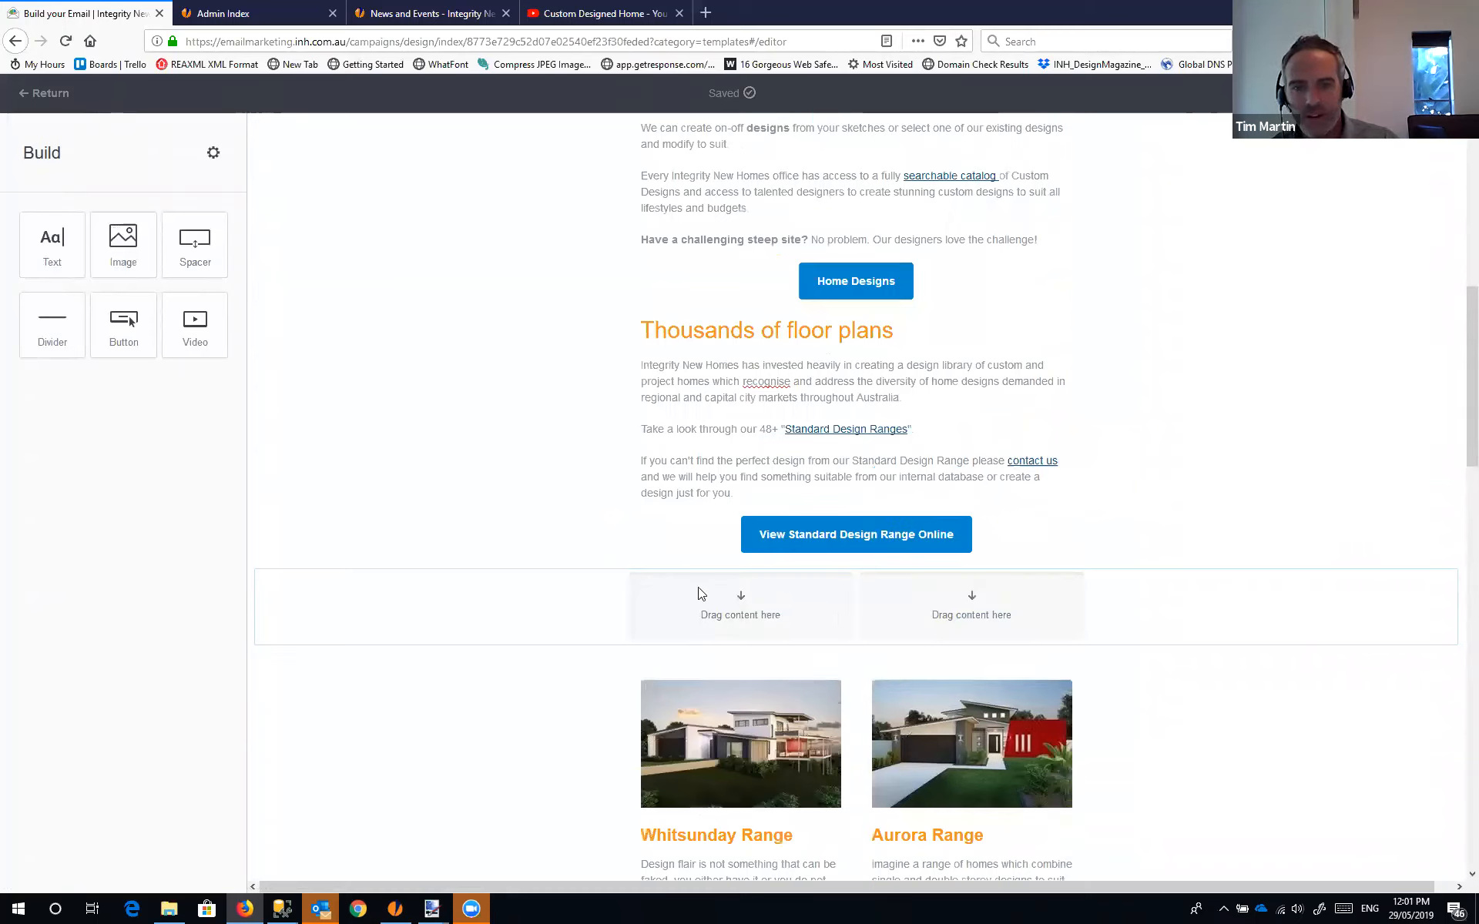
drag(166, 262, 722, 603)
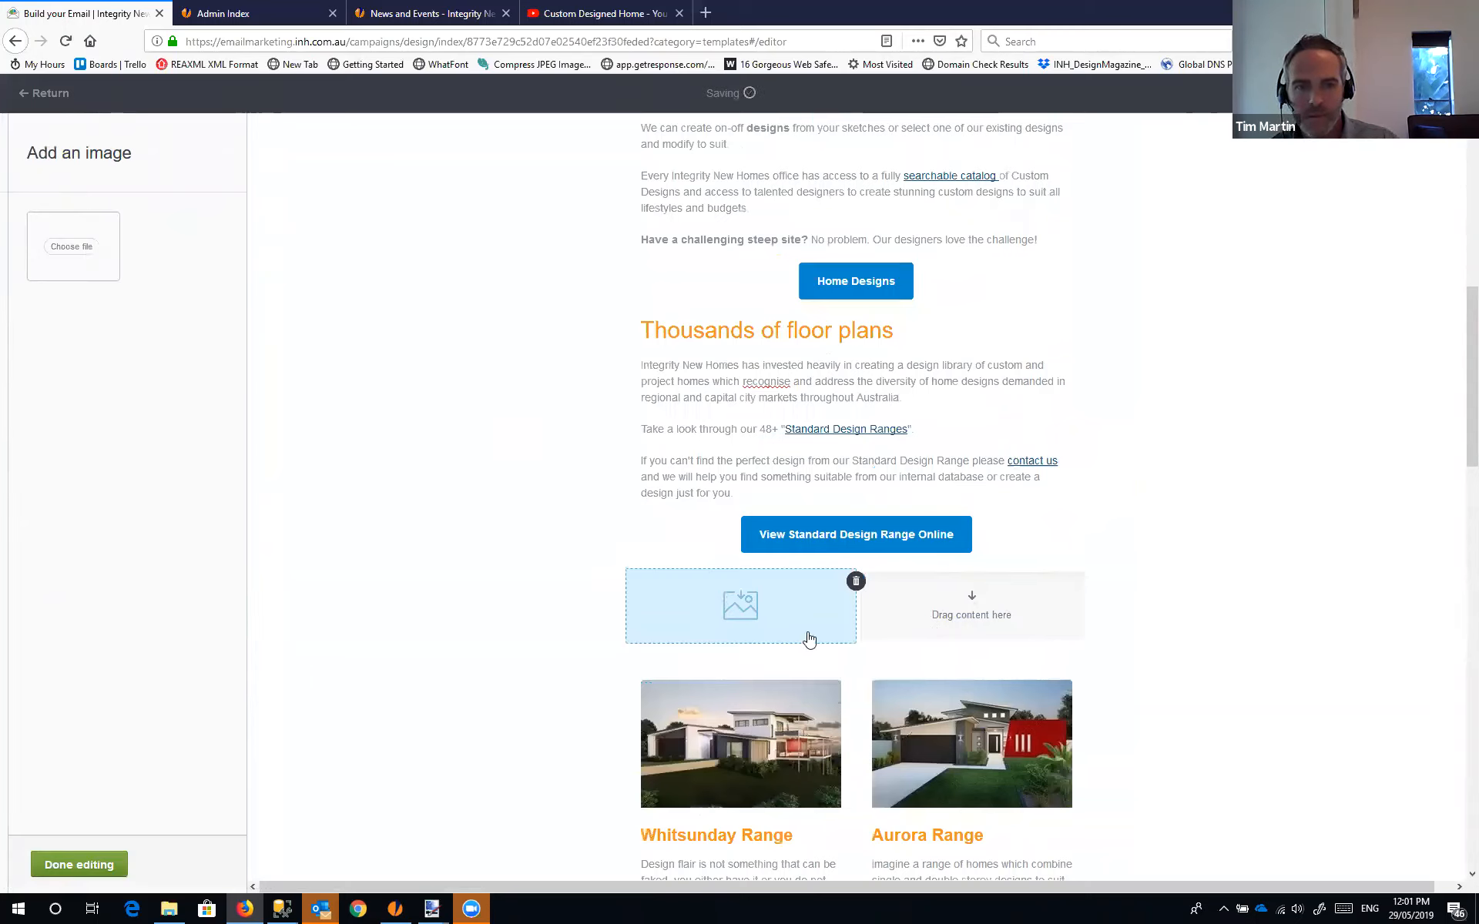
click(72, 246)
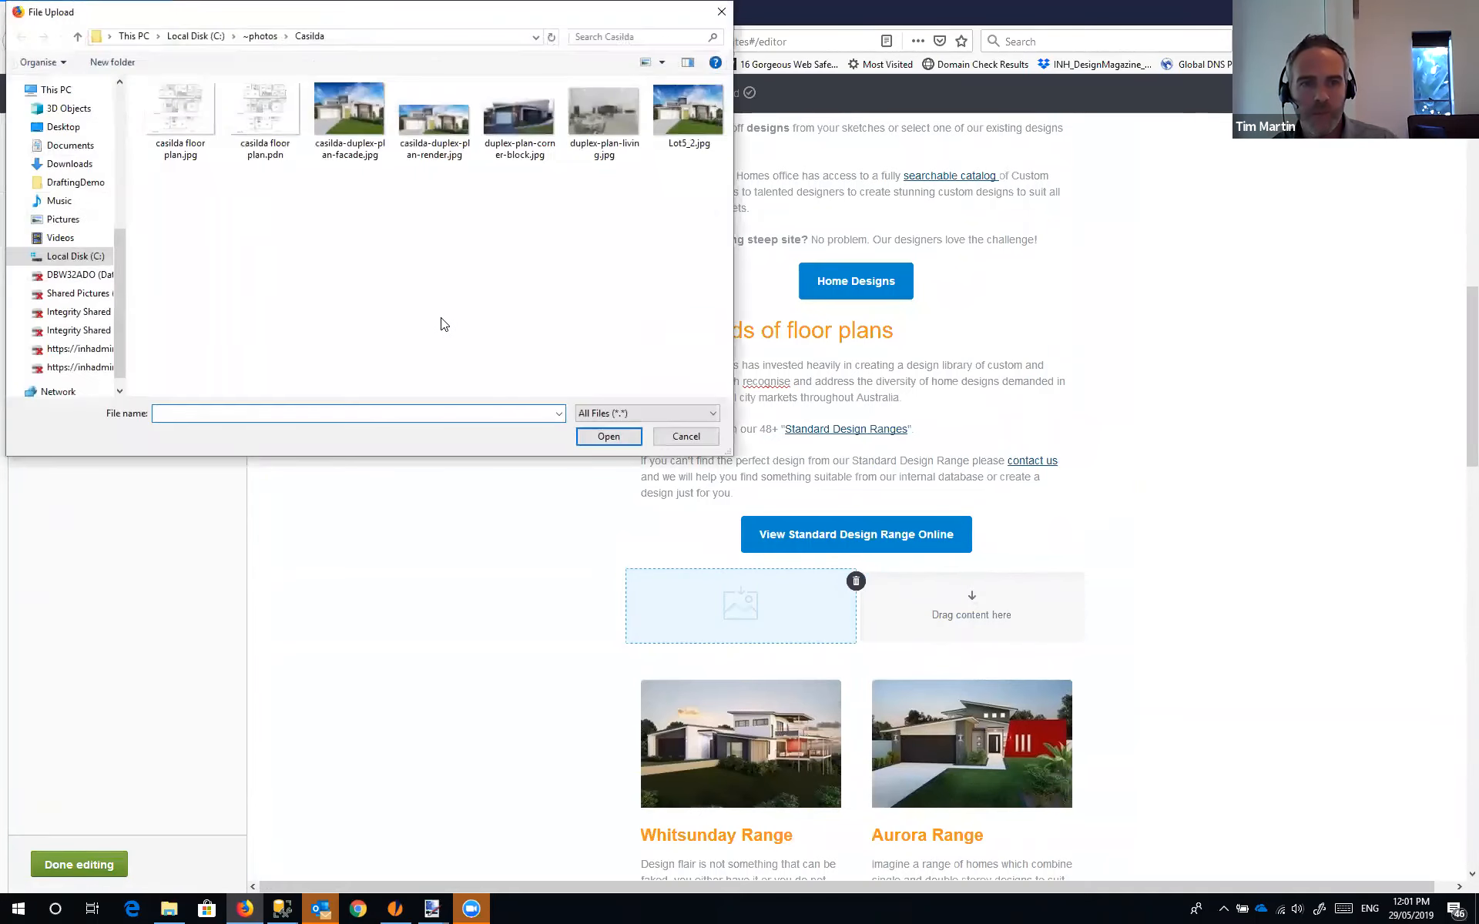
click(533, 113)
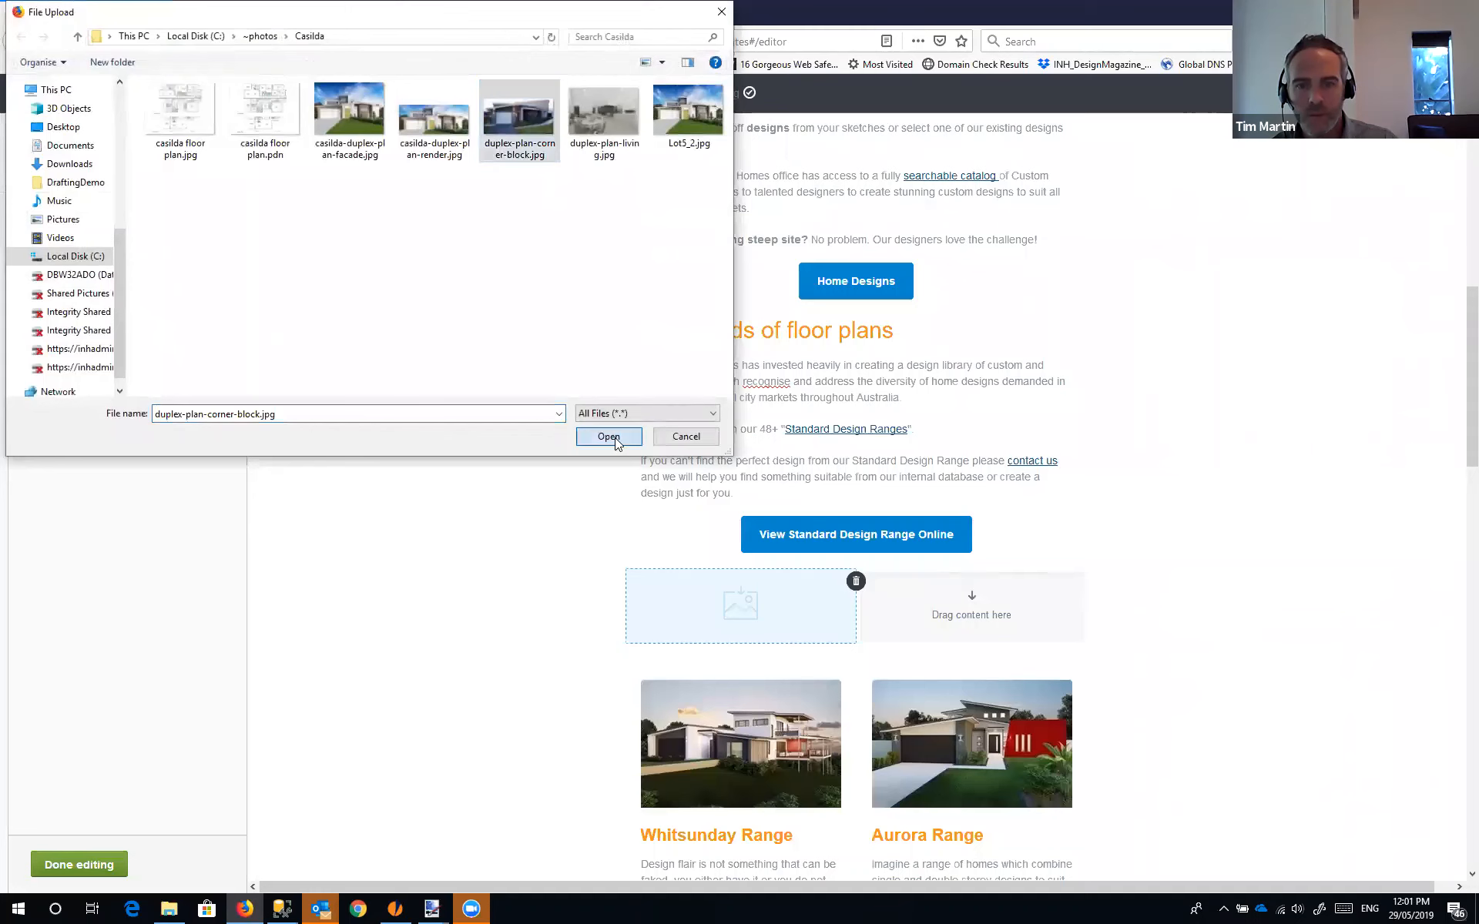
click(615, 437)
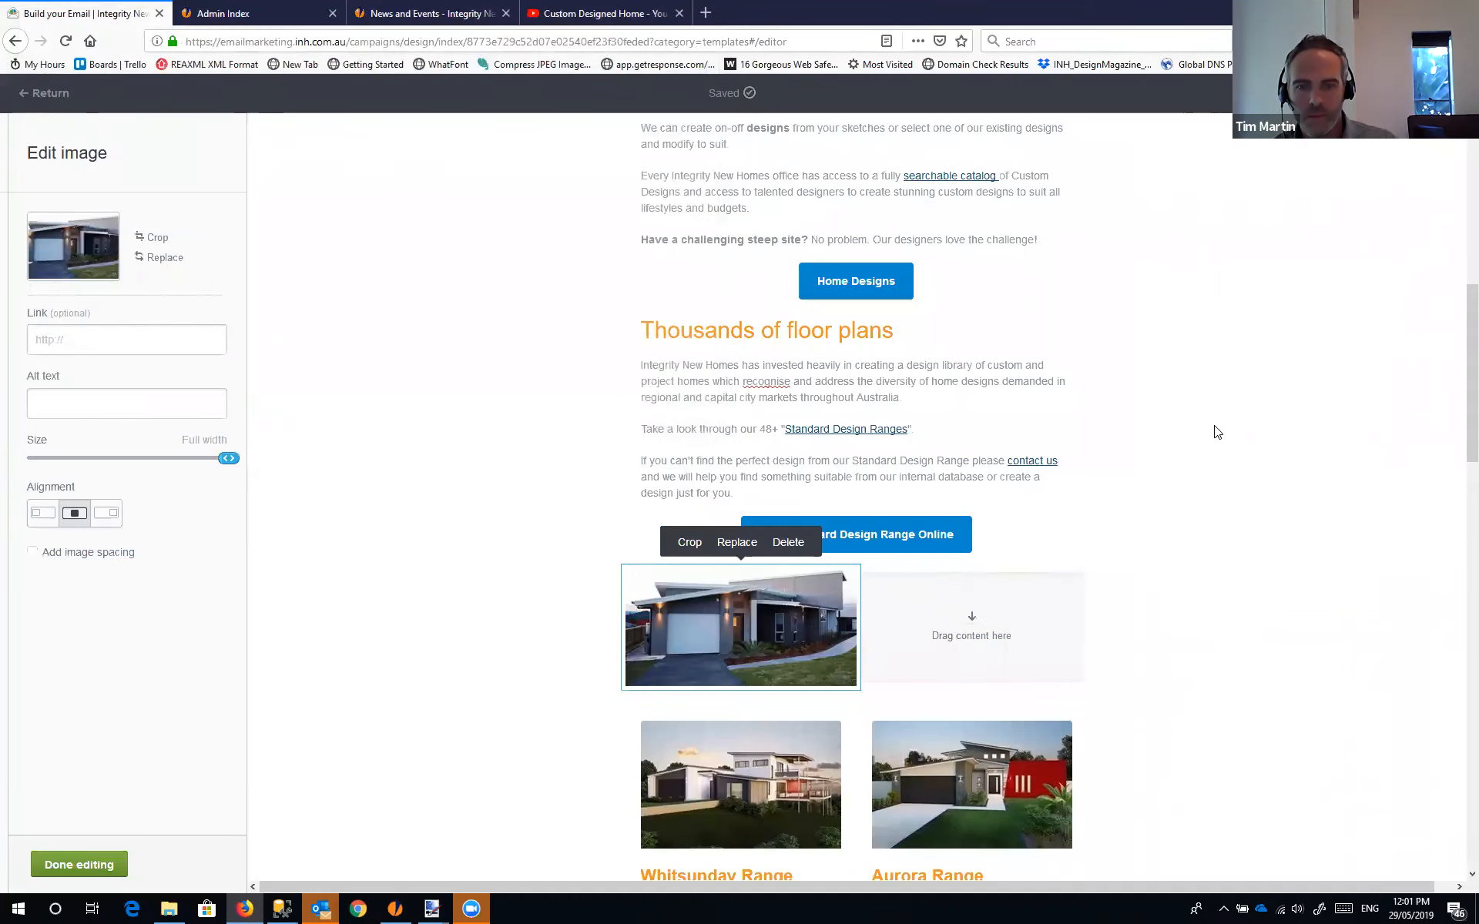
click(119, 339)
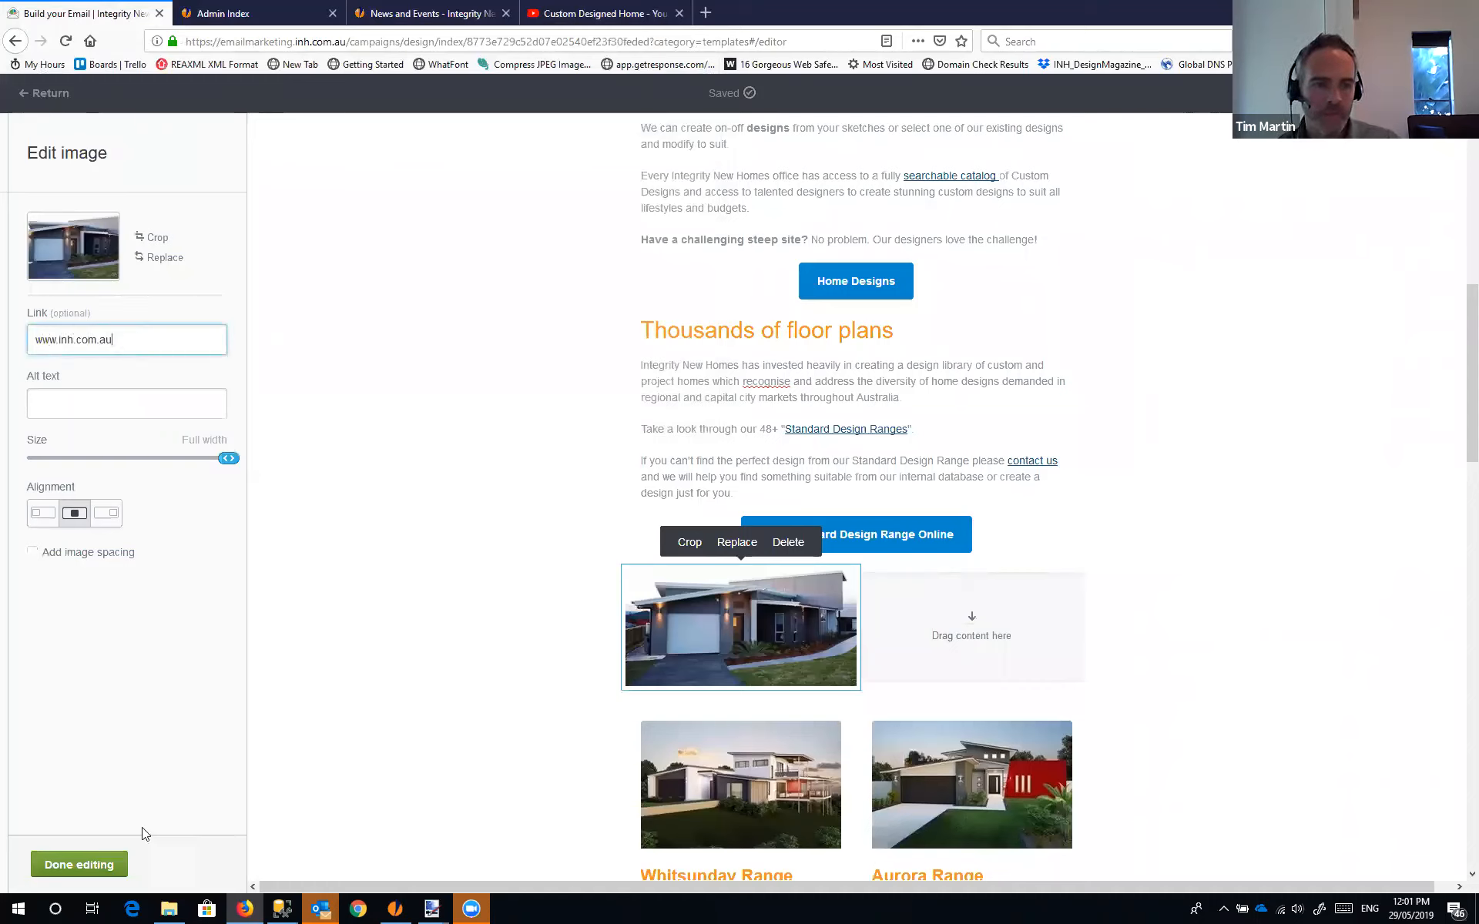
click(79, 865)
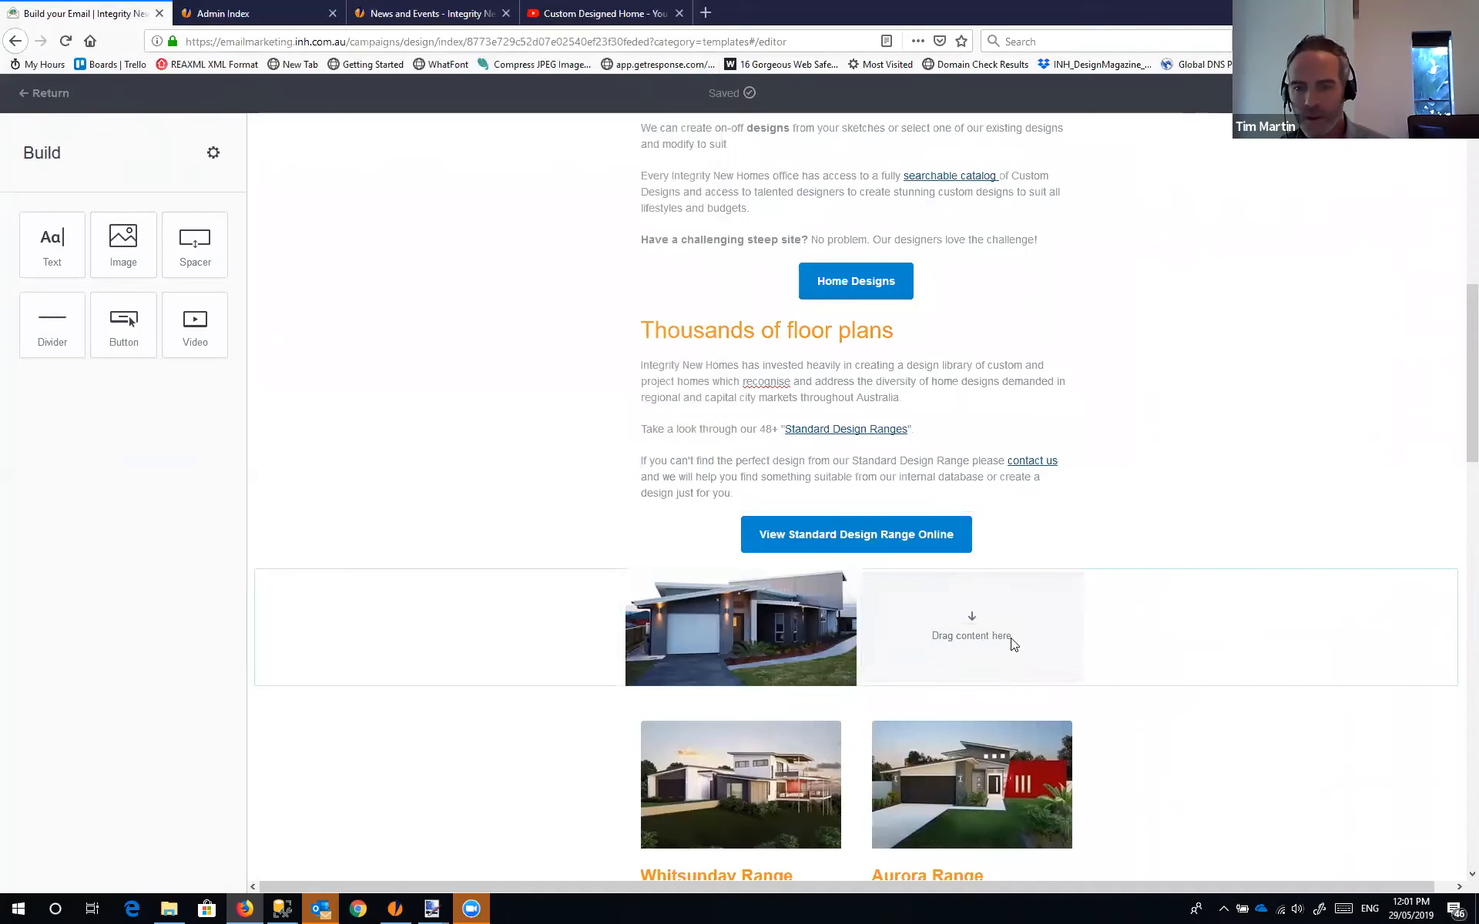
Step: Drop a text block into the empty right column, then delete it again
click(990, 605)
click(1056, 640)
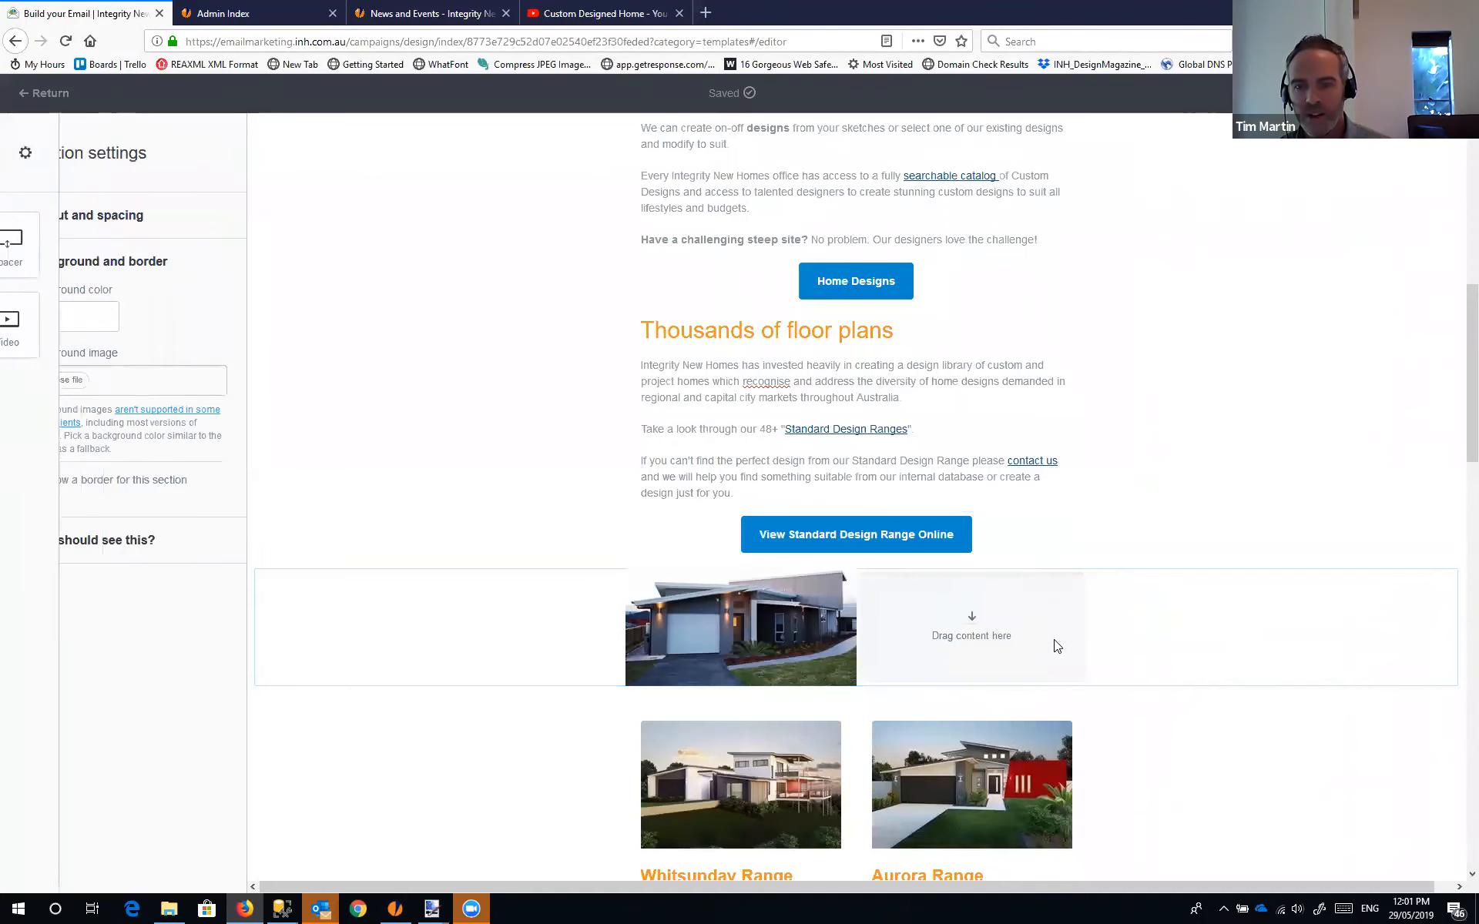
drag(70, 252, 969, 629)
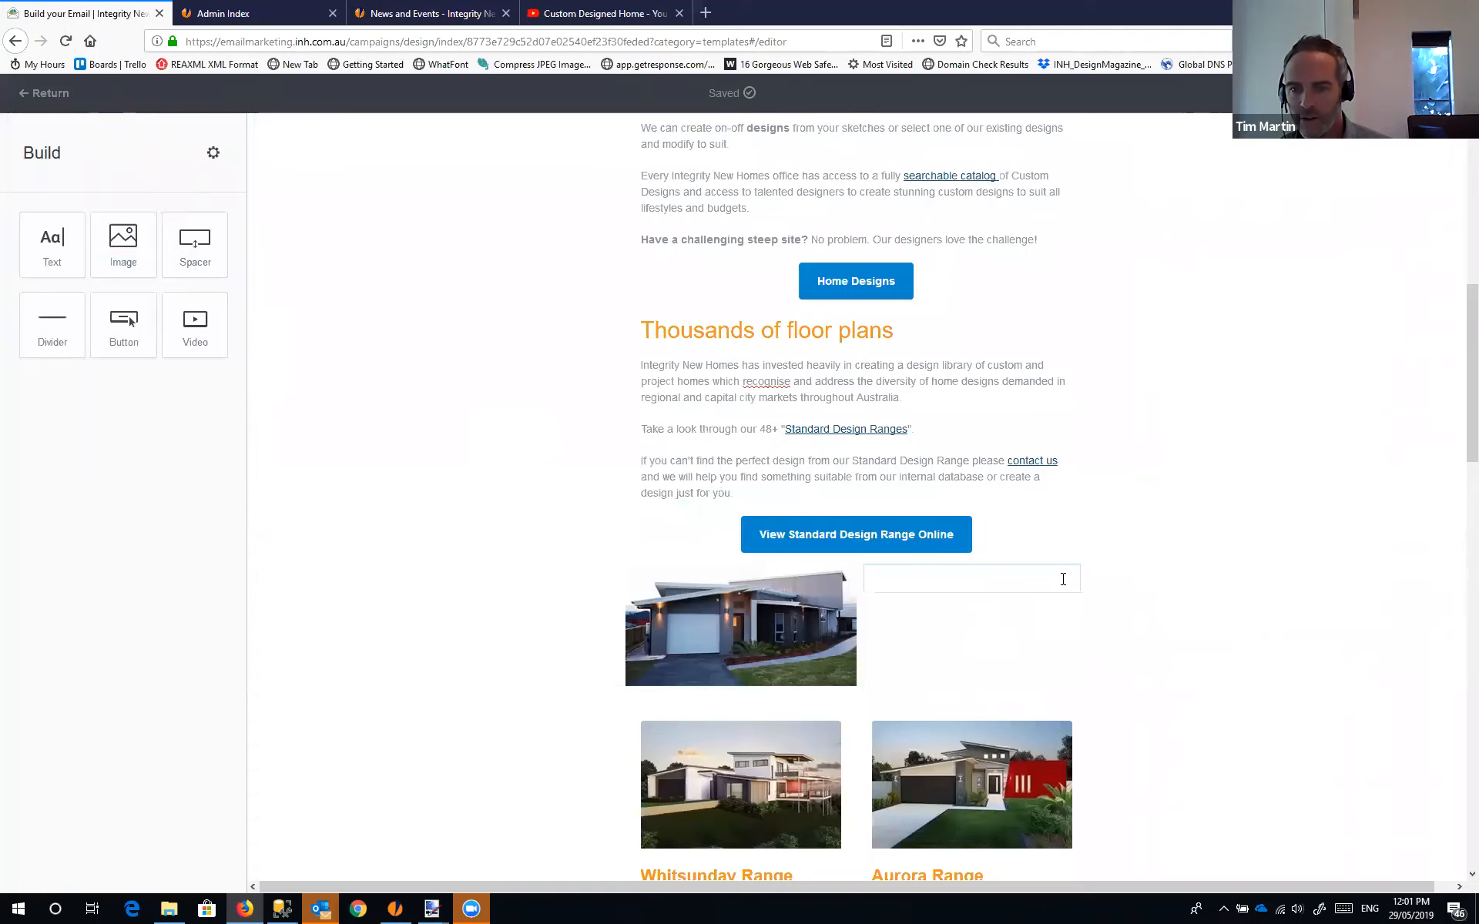
click(1158, 537)
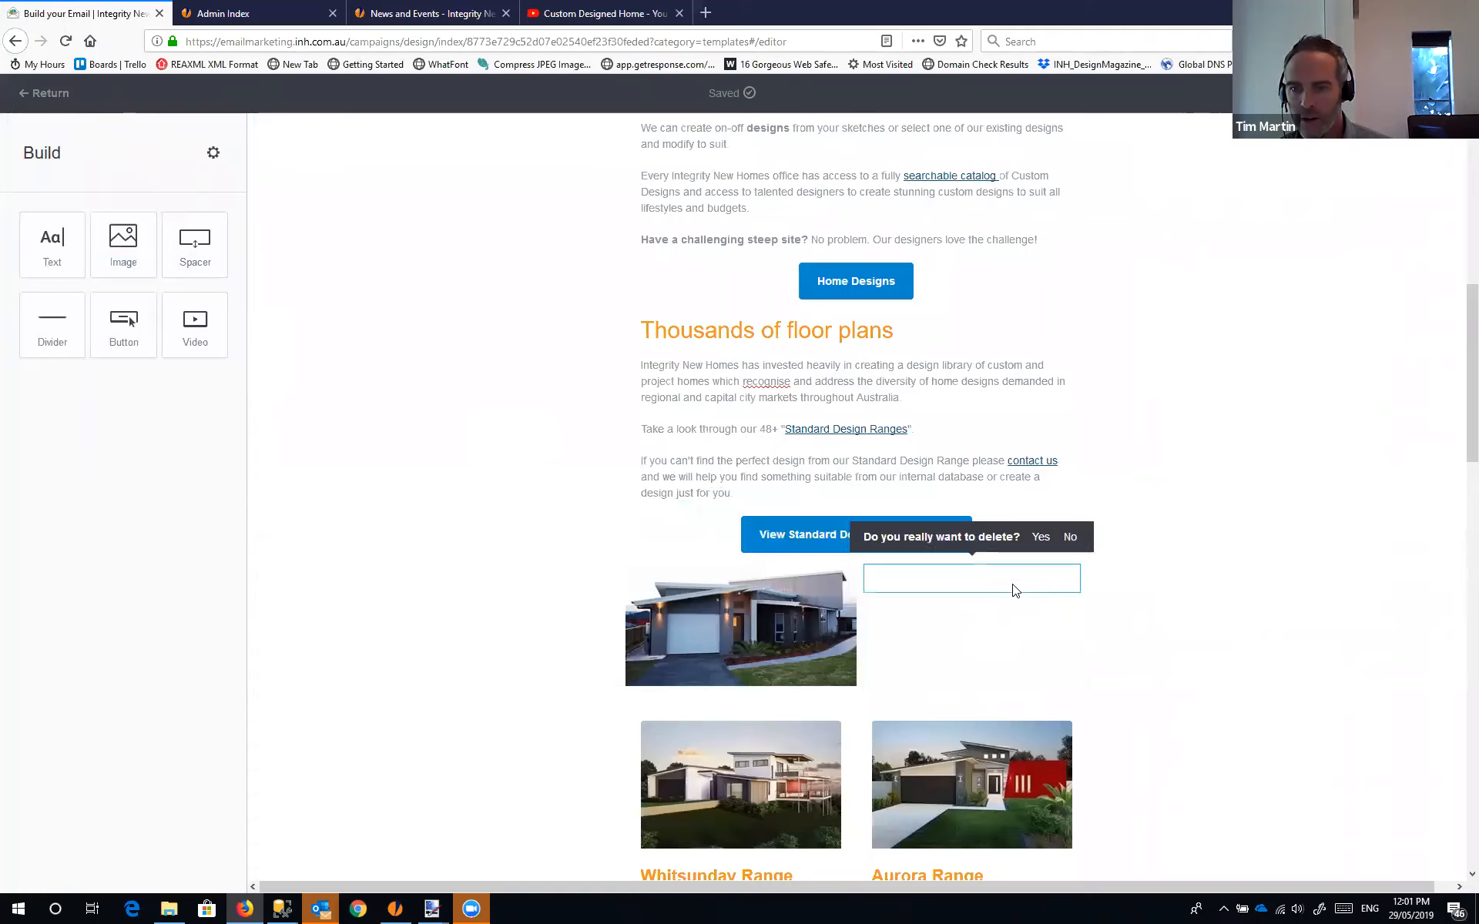
click(1033, 539)
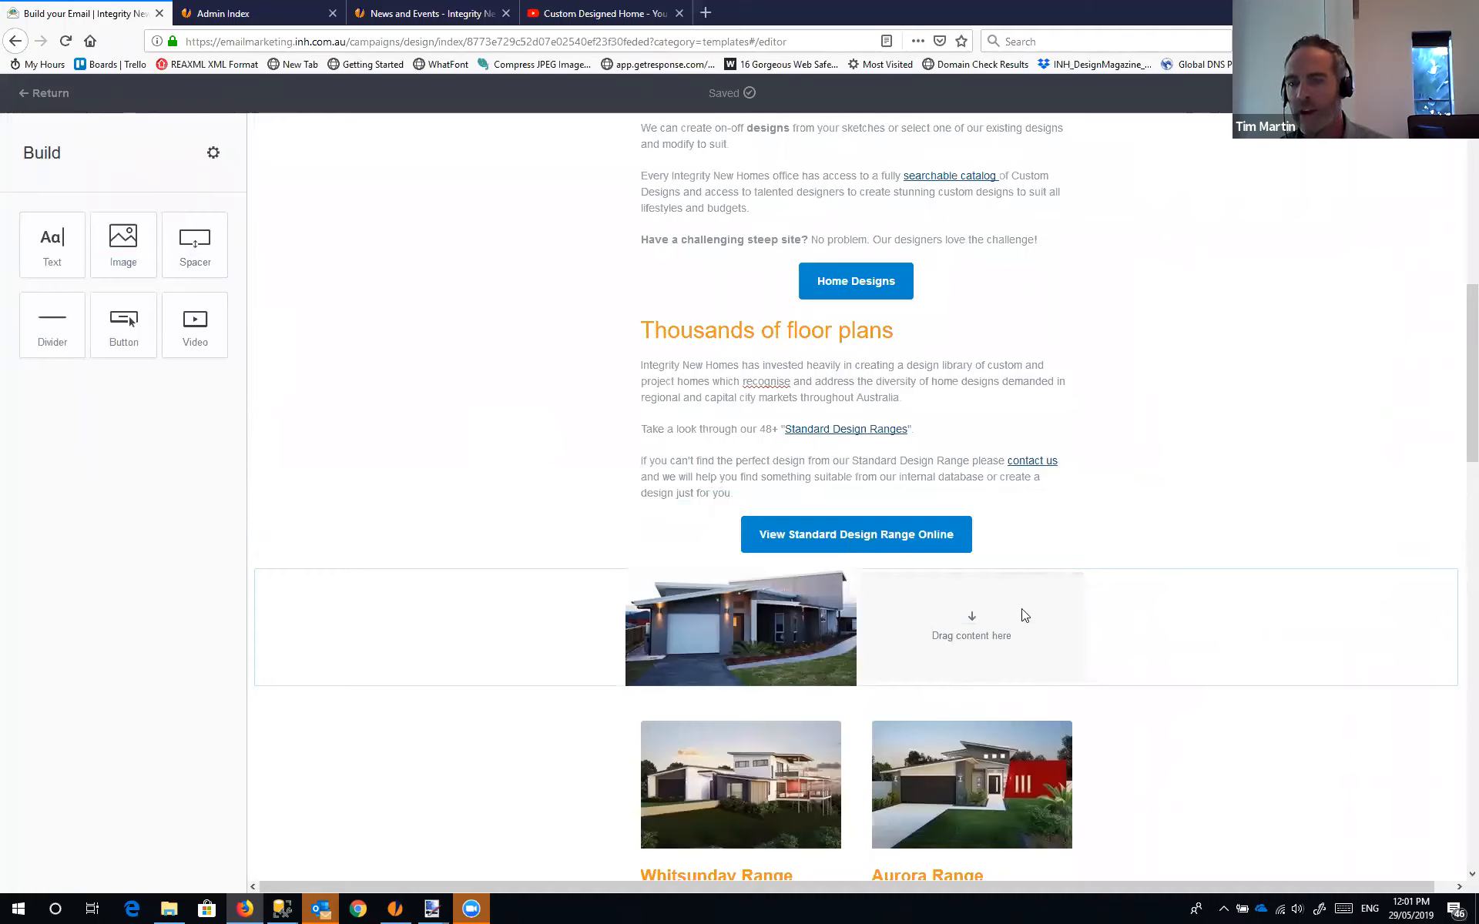
Step: Add a text block beside the house photo reading 'Duplex Design'
click(962, 609)
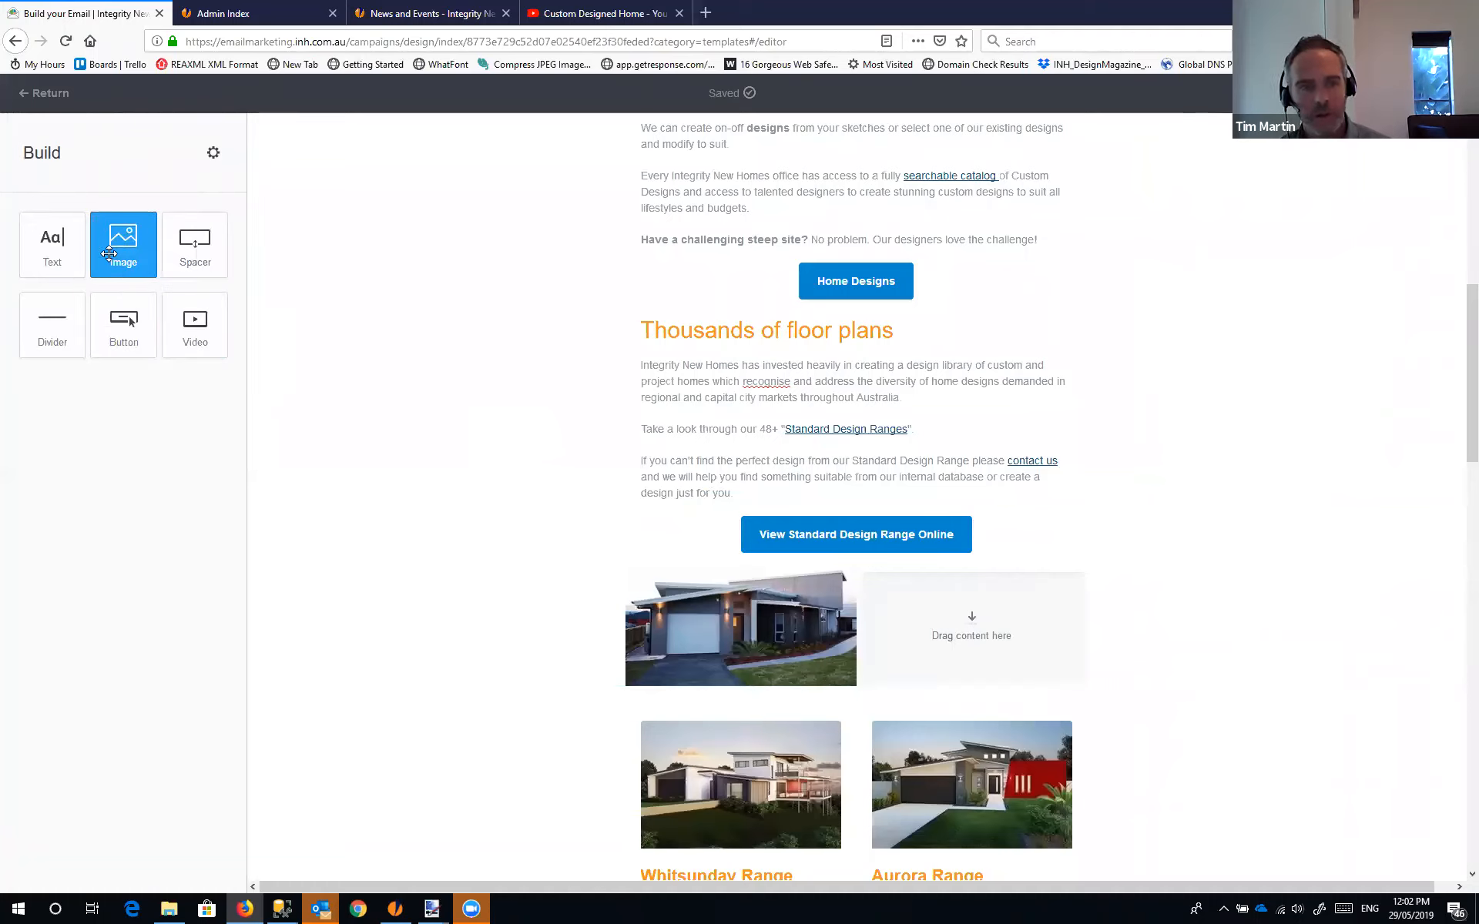
drag(43, 240, 998, 624)
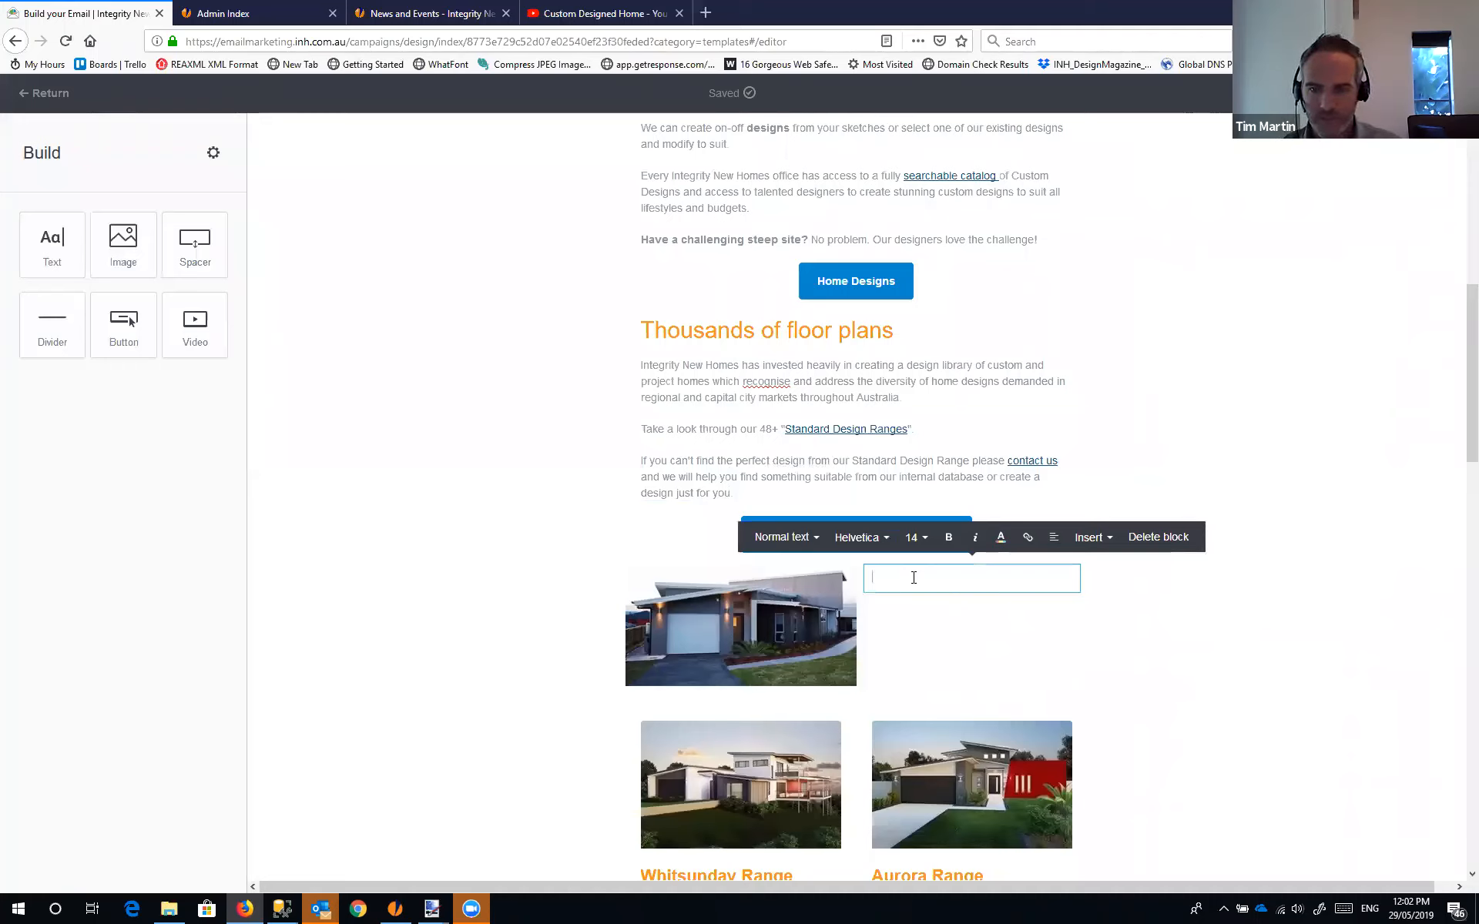
text(Duplex Design)
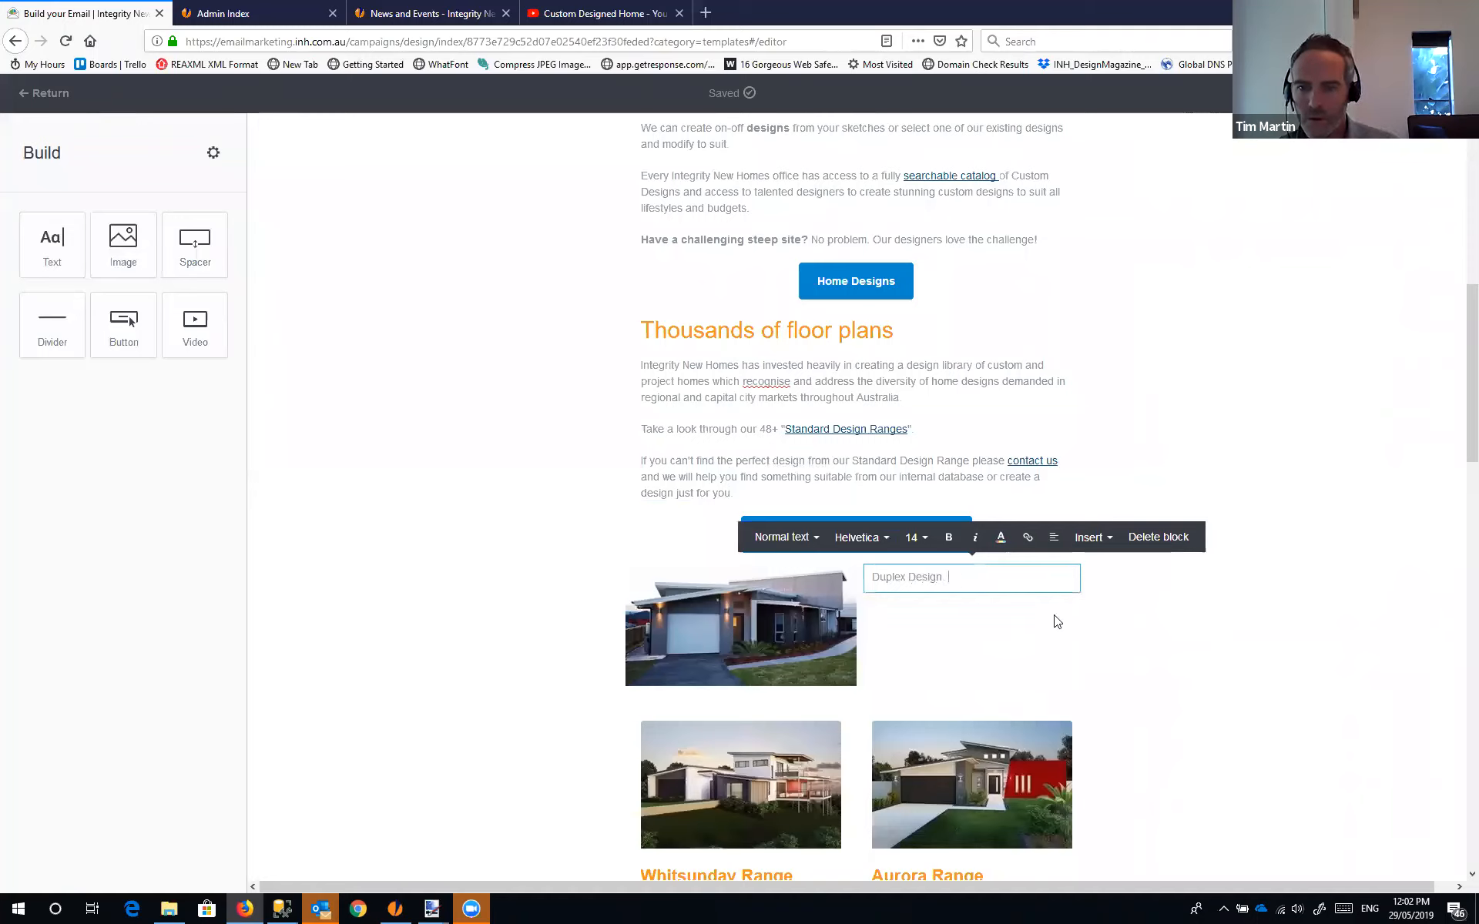
click(1156, 627)
Step: Insert a 48px spacer above the Duplex Design text
drag(204, 247, 1005, 606)
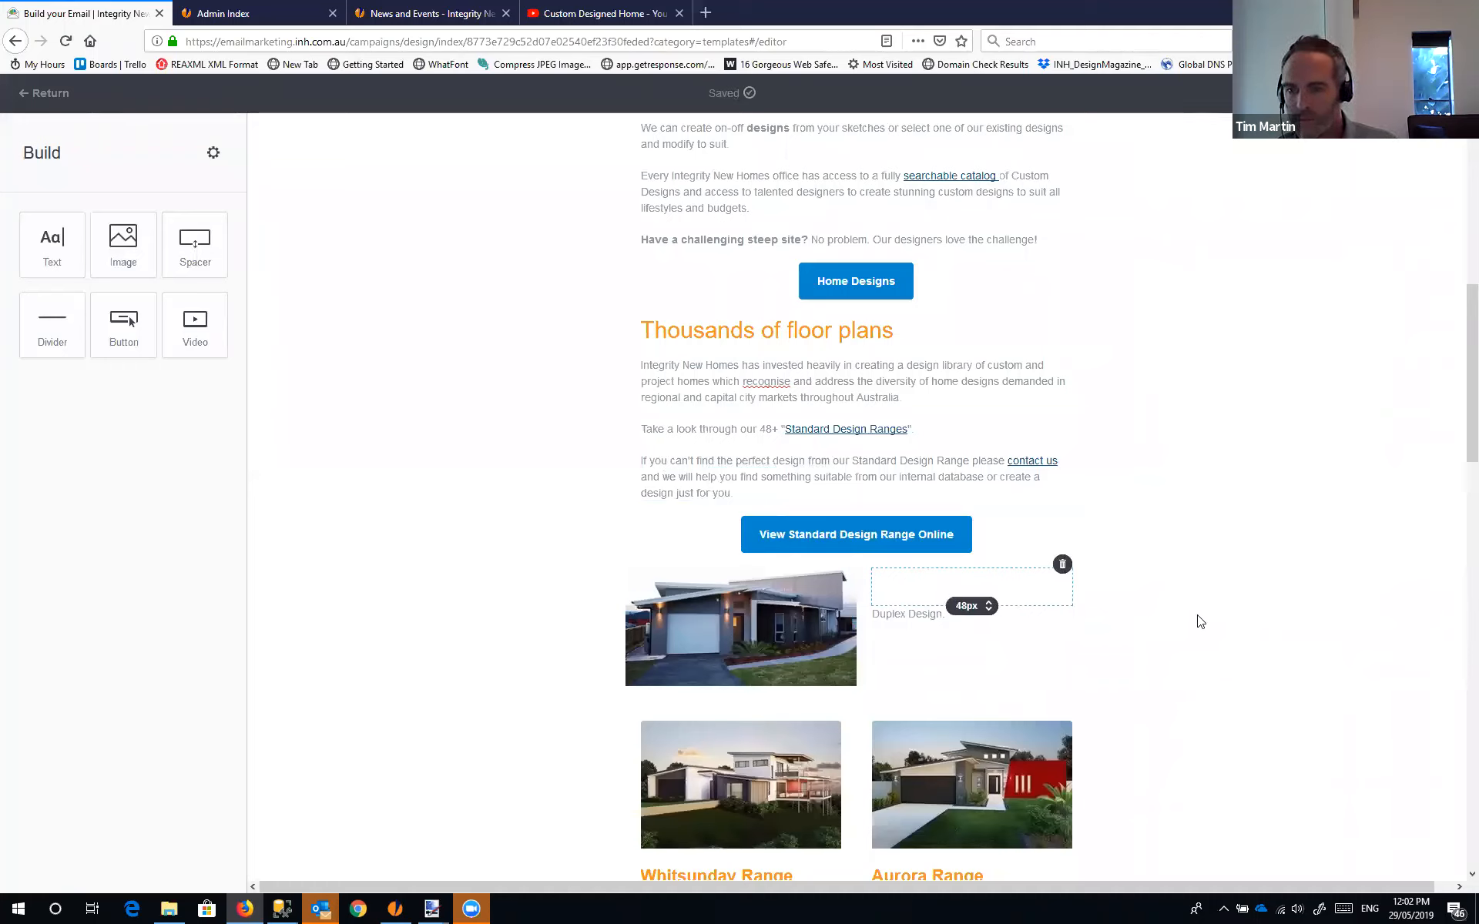
click(1201, 622)
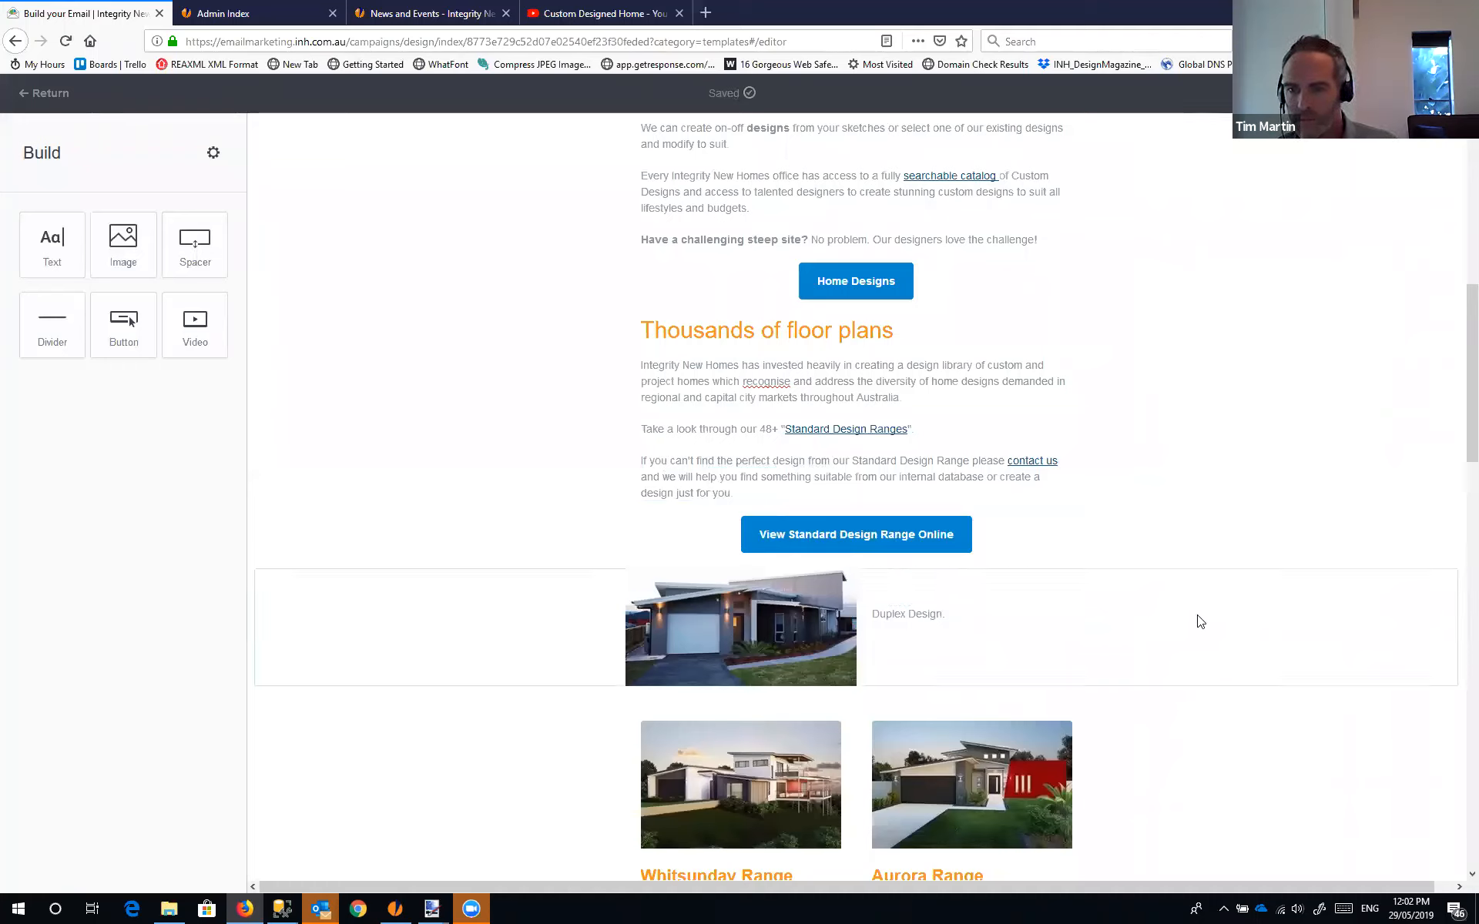
click(1355, 645)
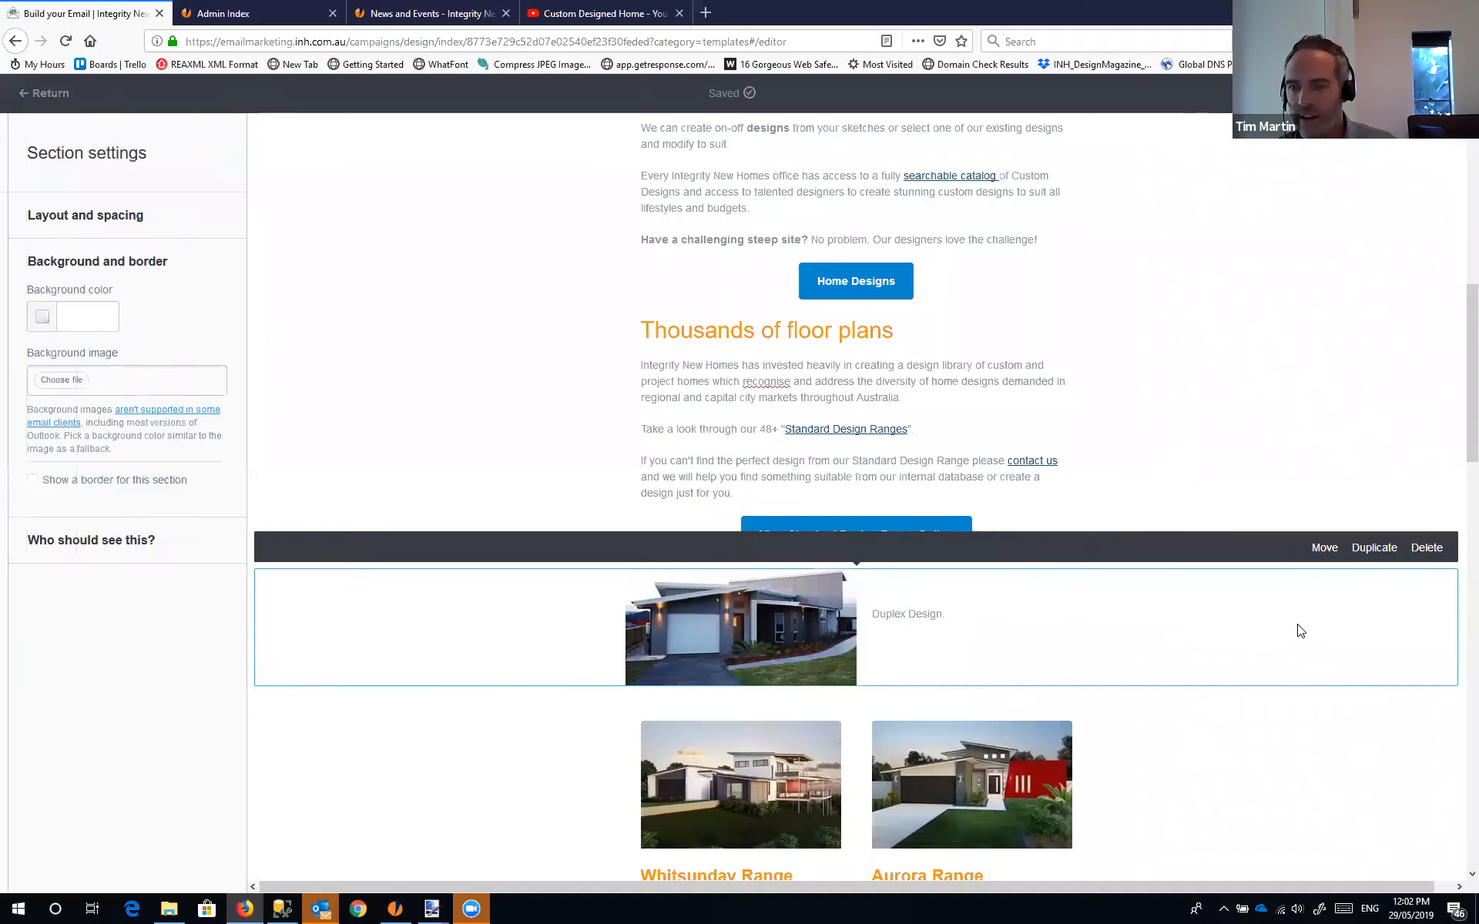
Step: Give the Duplex Design section an FF9D00 orange background
click(1339, 647)
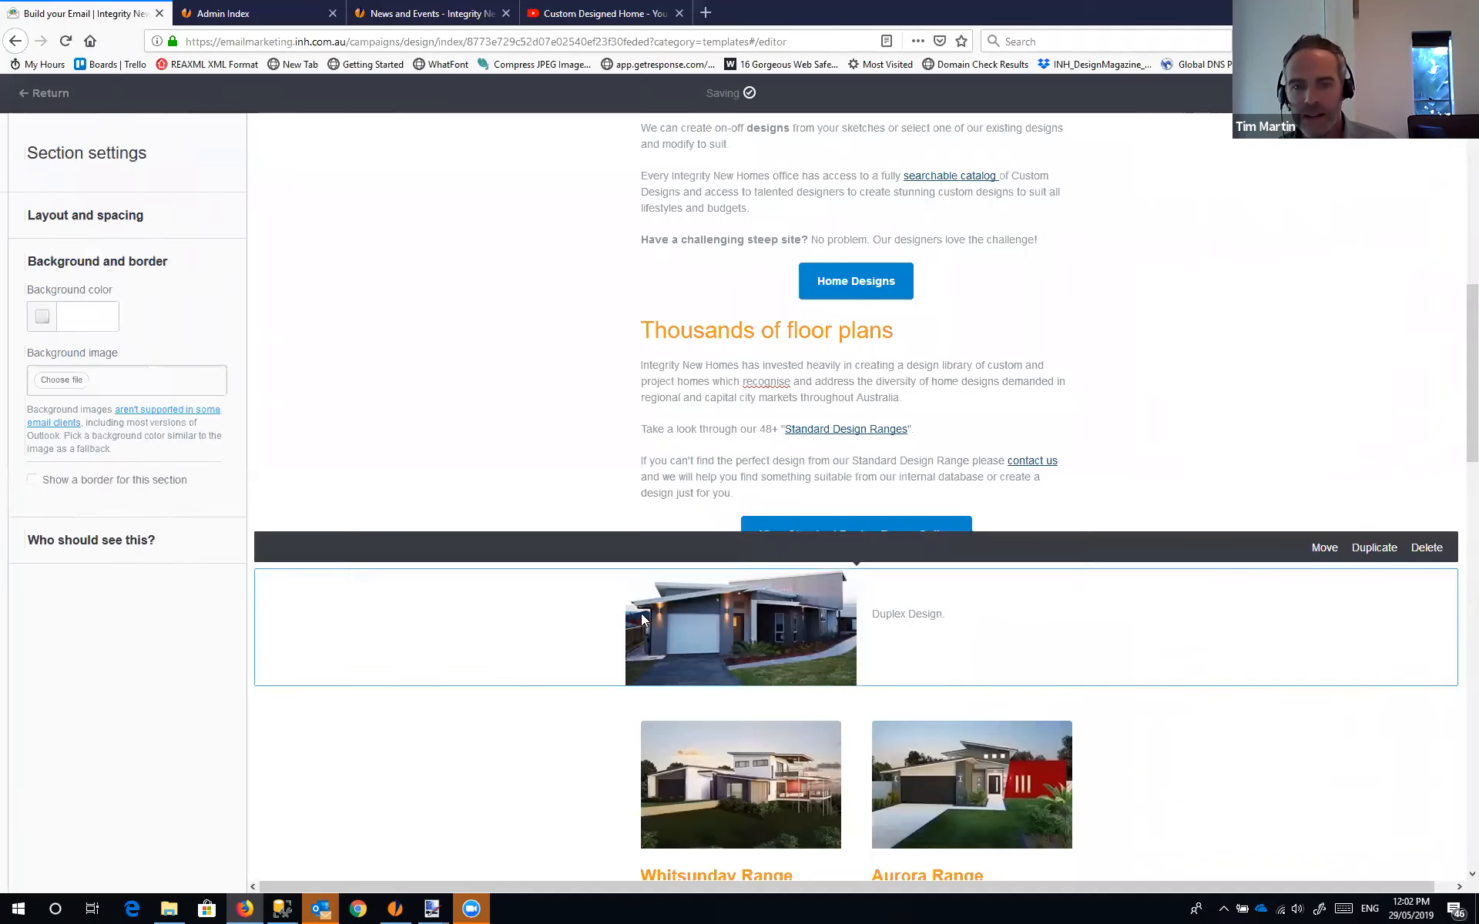
click(42, 317)
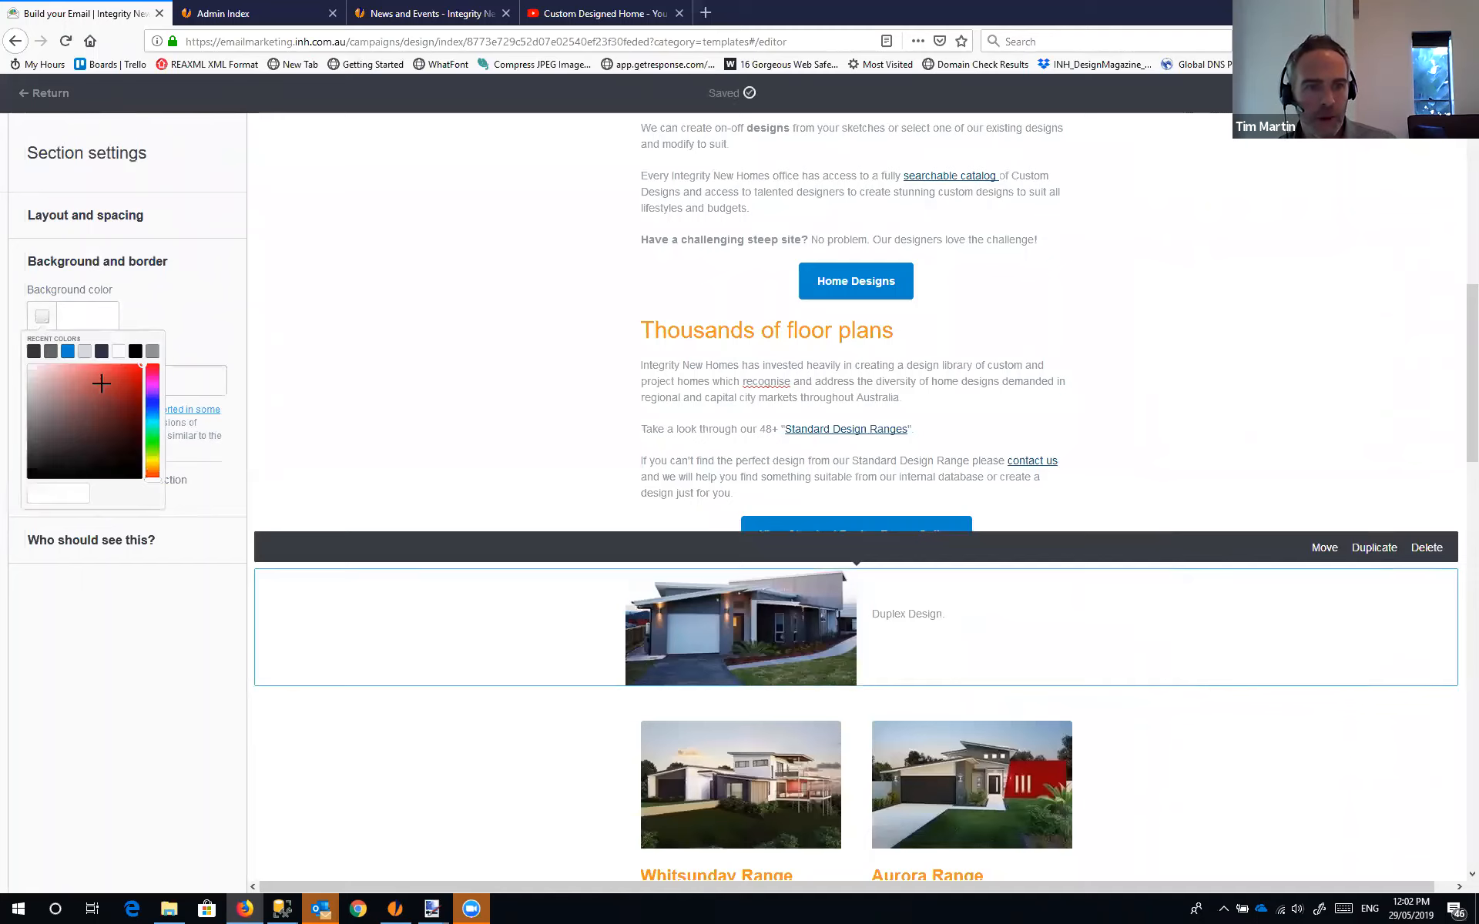
click(152, 469)
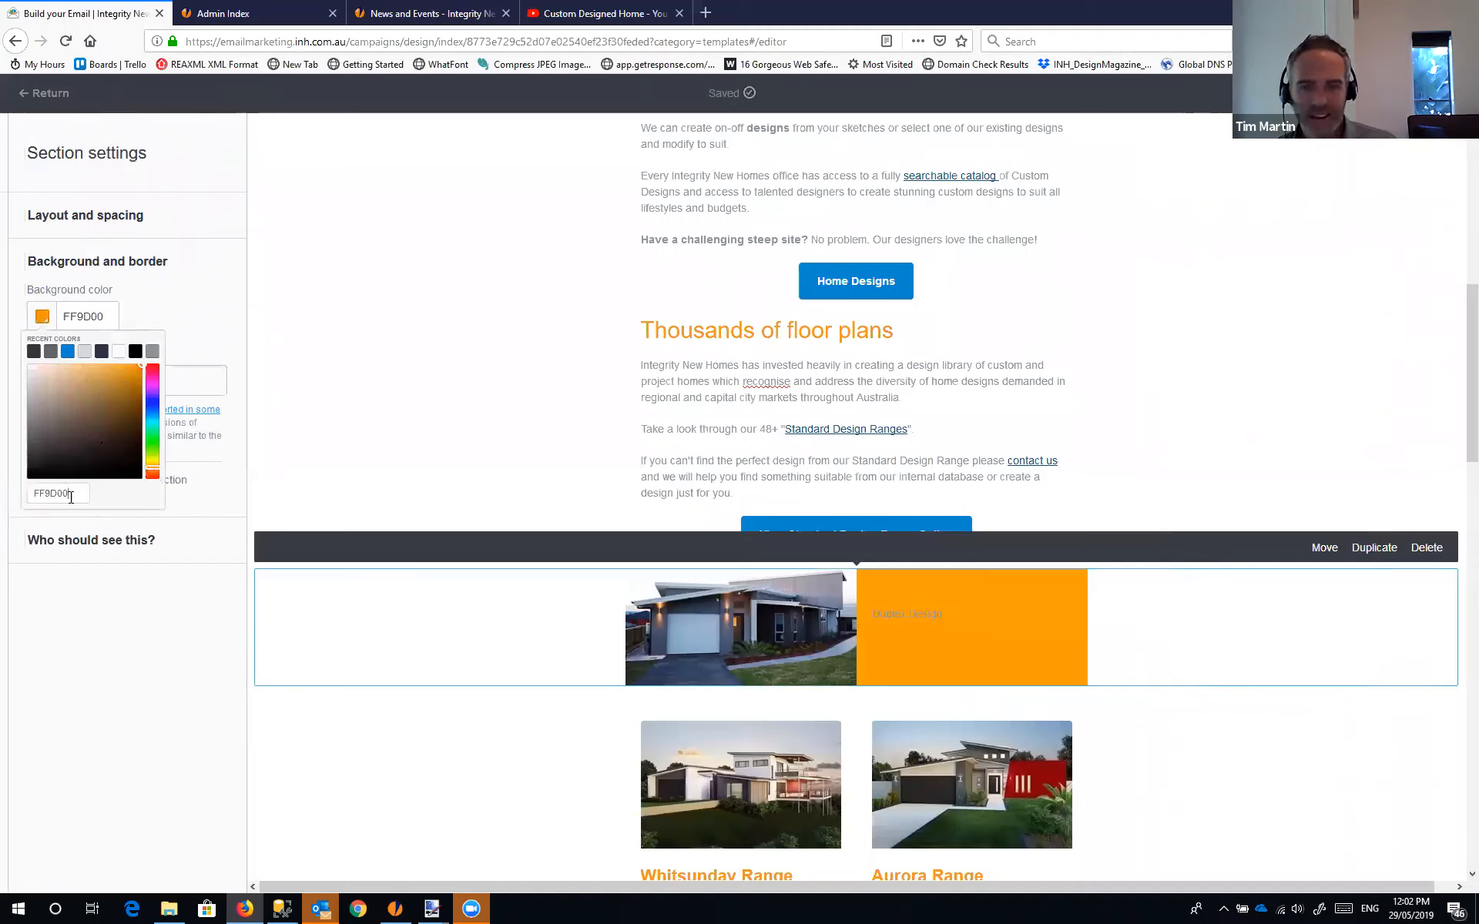
click(271, 373)
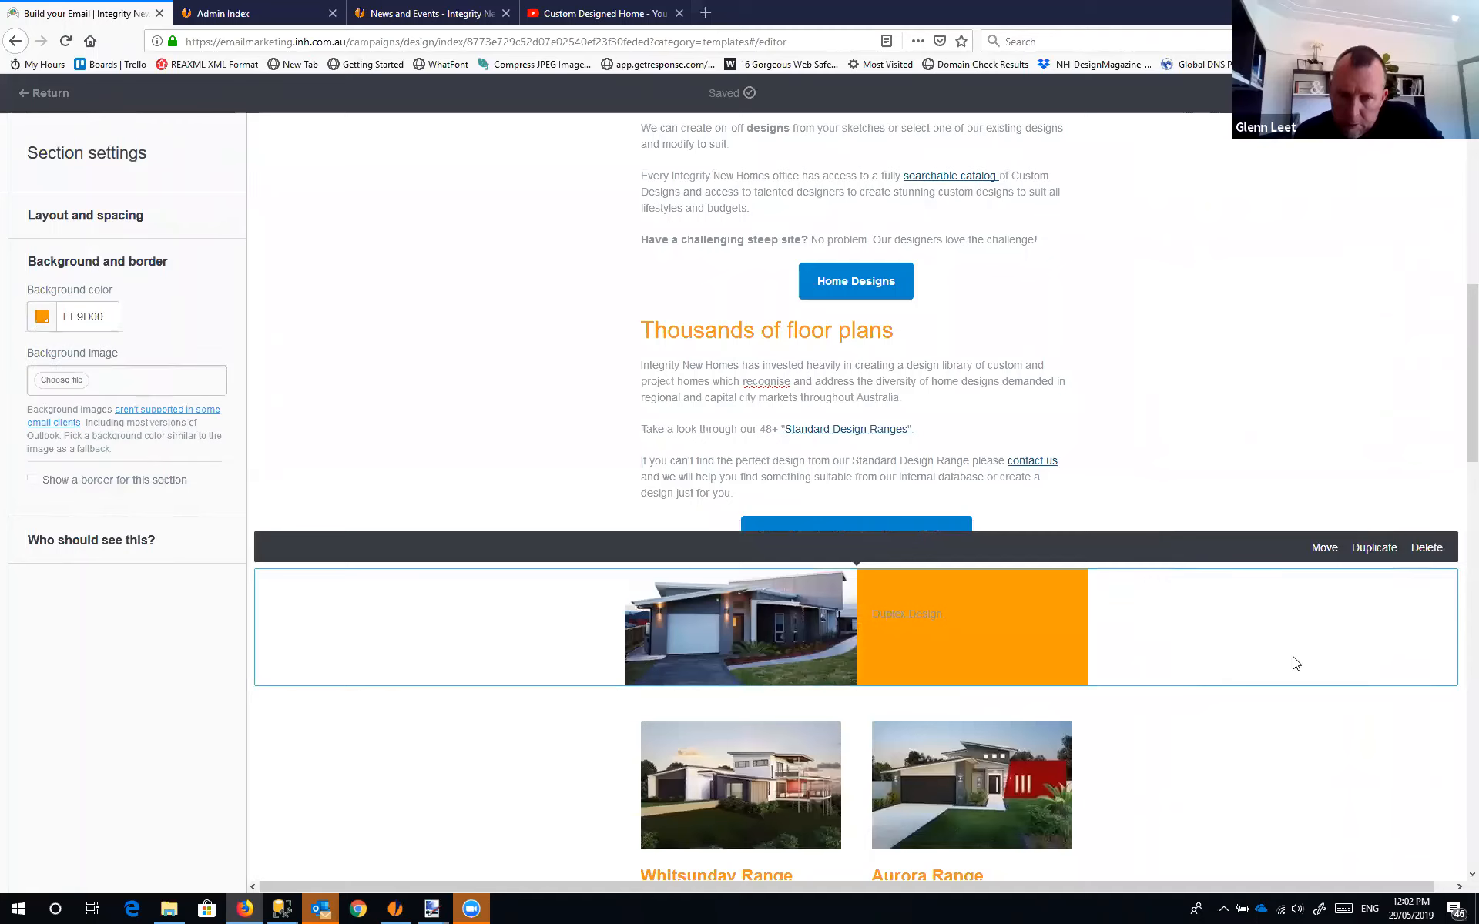
click(1309, 647)
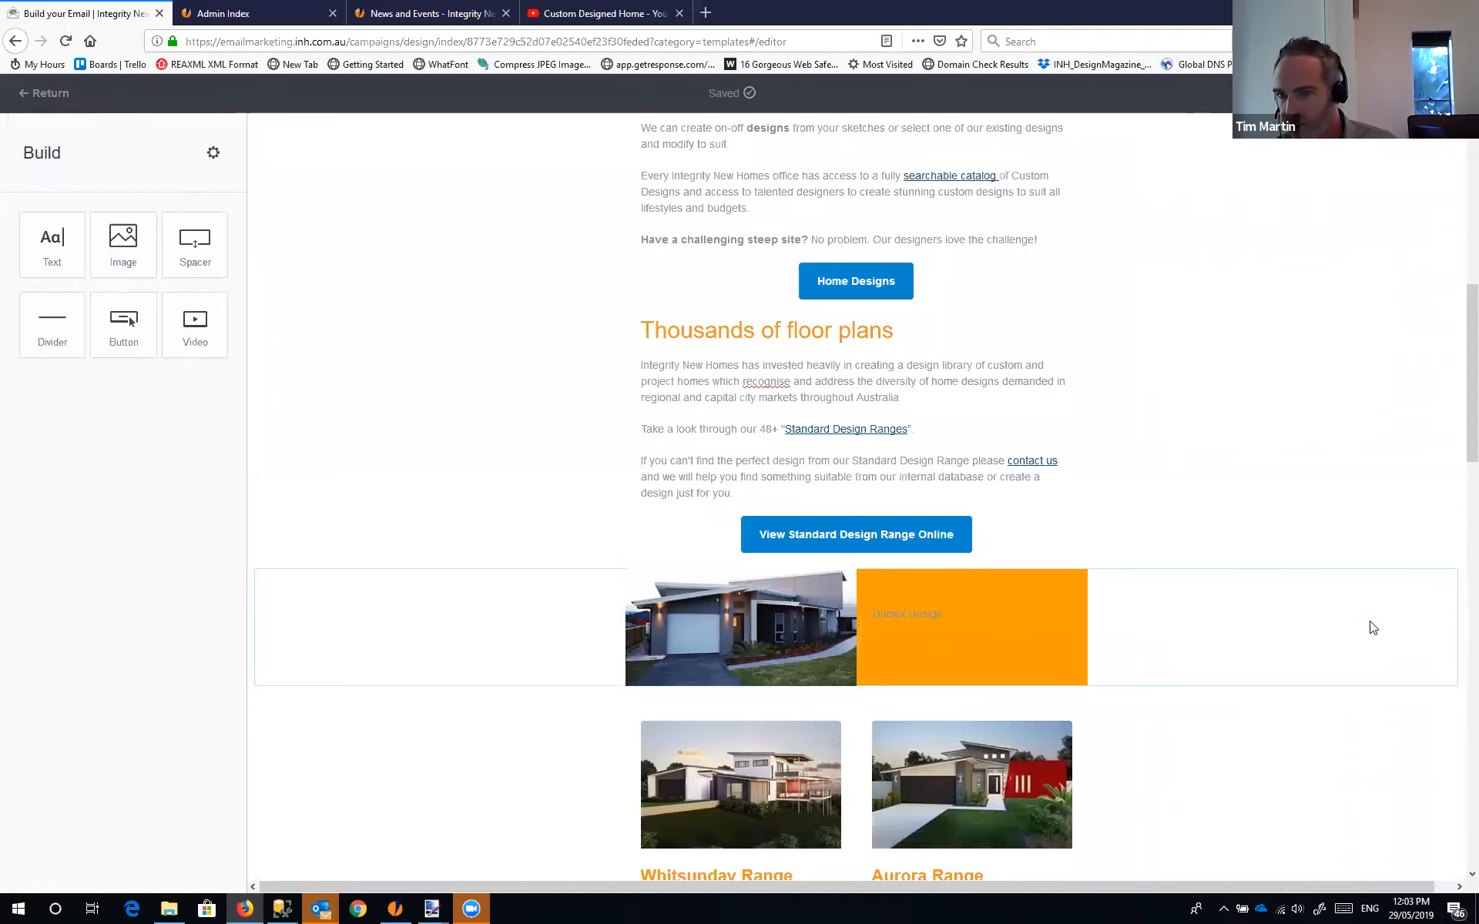
Step: Reopen the section's background colour to confirm it is still FF9D00 orange
click(1353, 640)
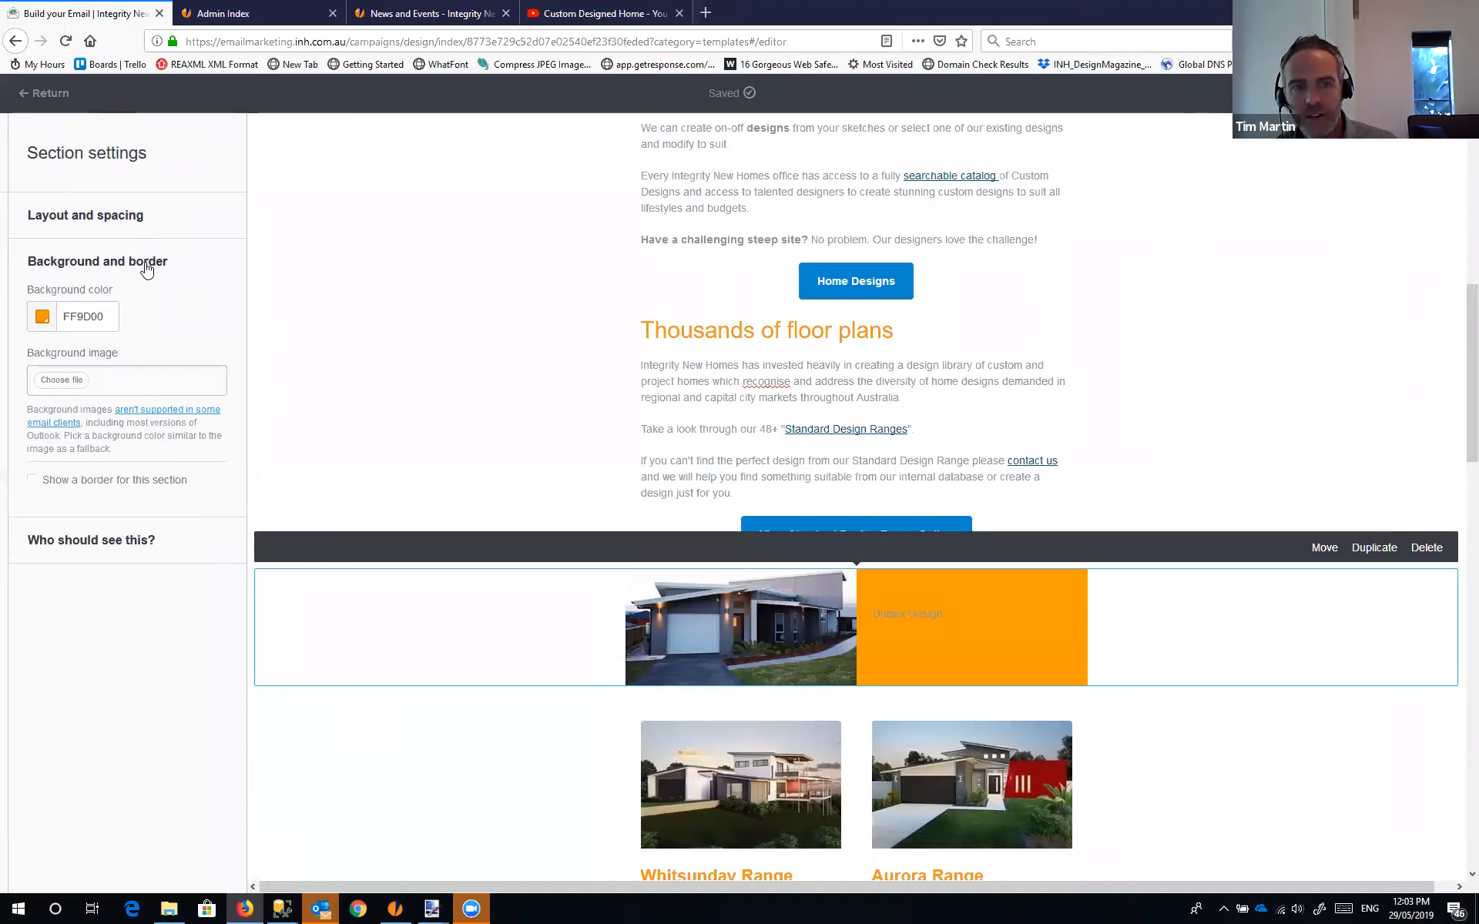
click(46, 329)
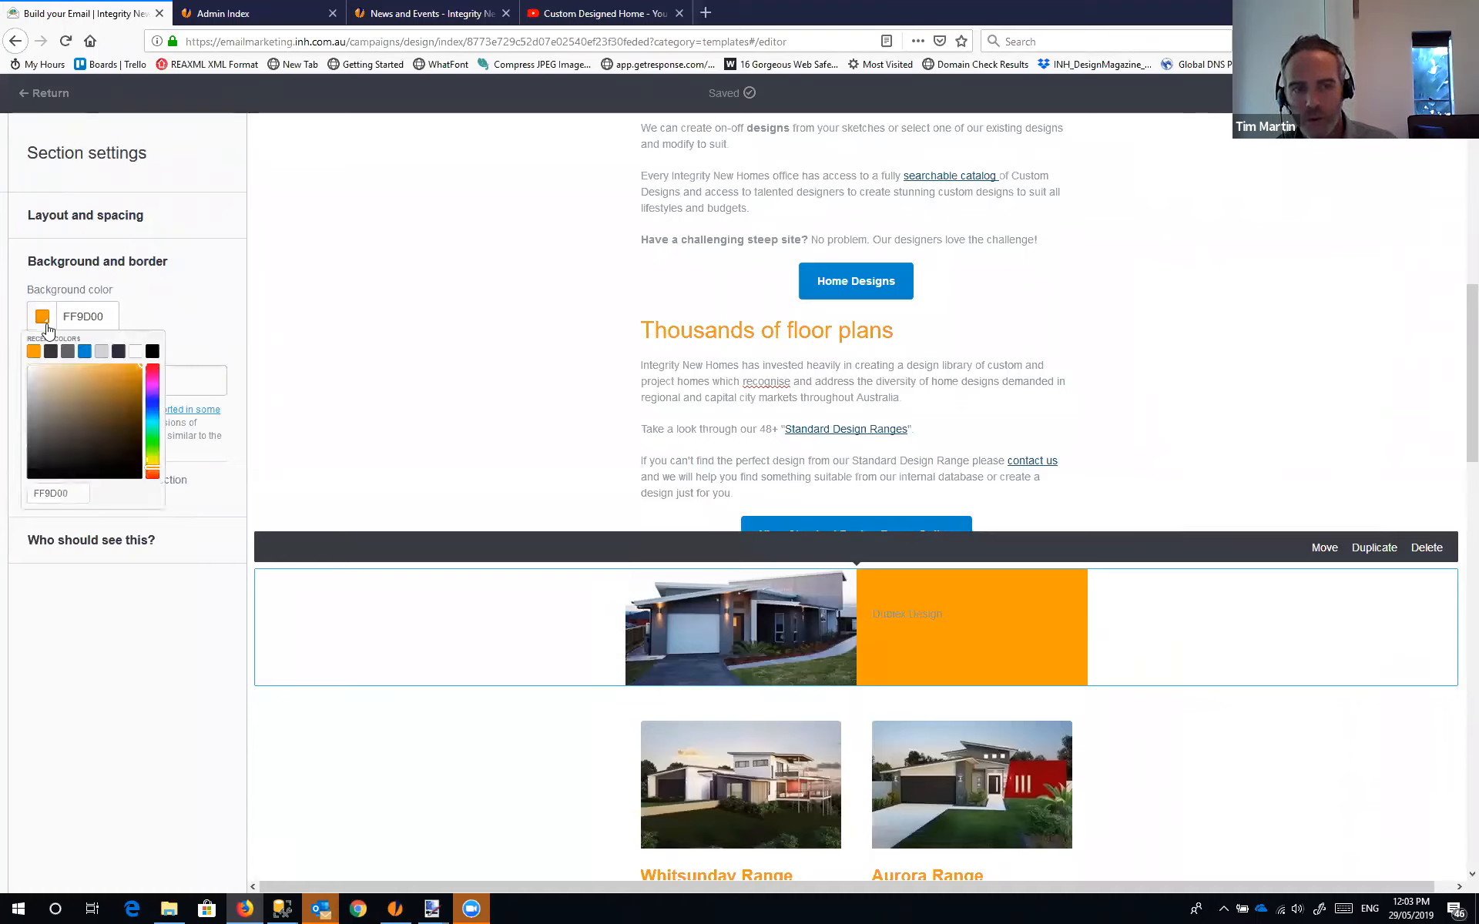
click(193, 298)
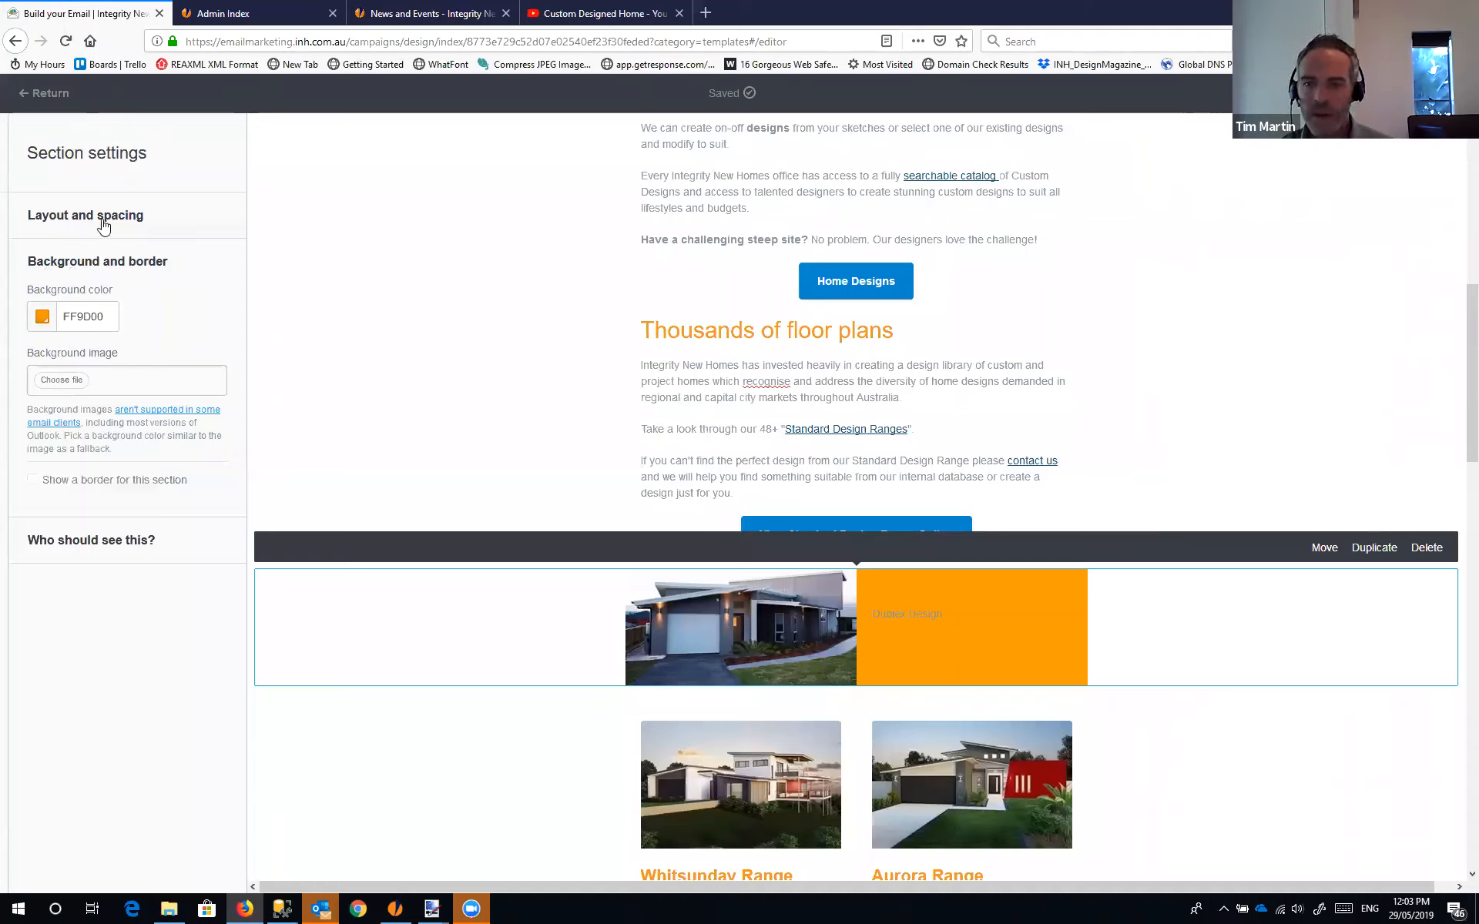
Step: Switch the Duplex Design section's layout to full width so the orange band spans the email
click(75, 222)
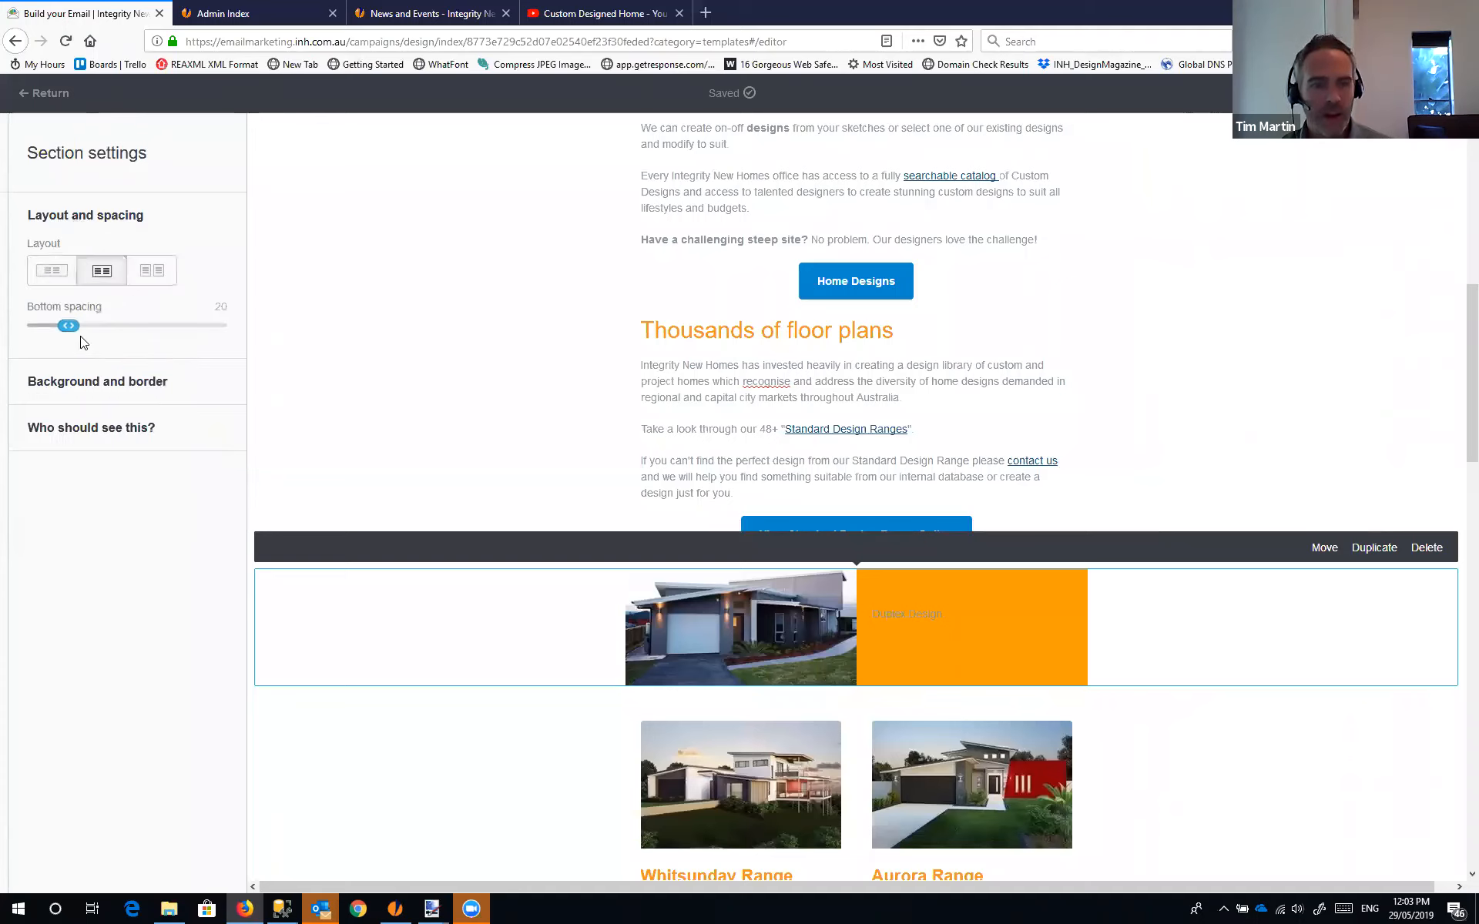
mouse_move(69, 325)
mouse_down()
mouse_move(243, 328)
mouse_move(69, 332)
mouse_up()
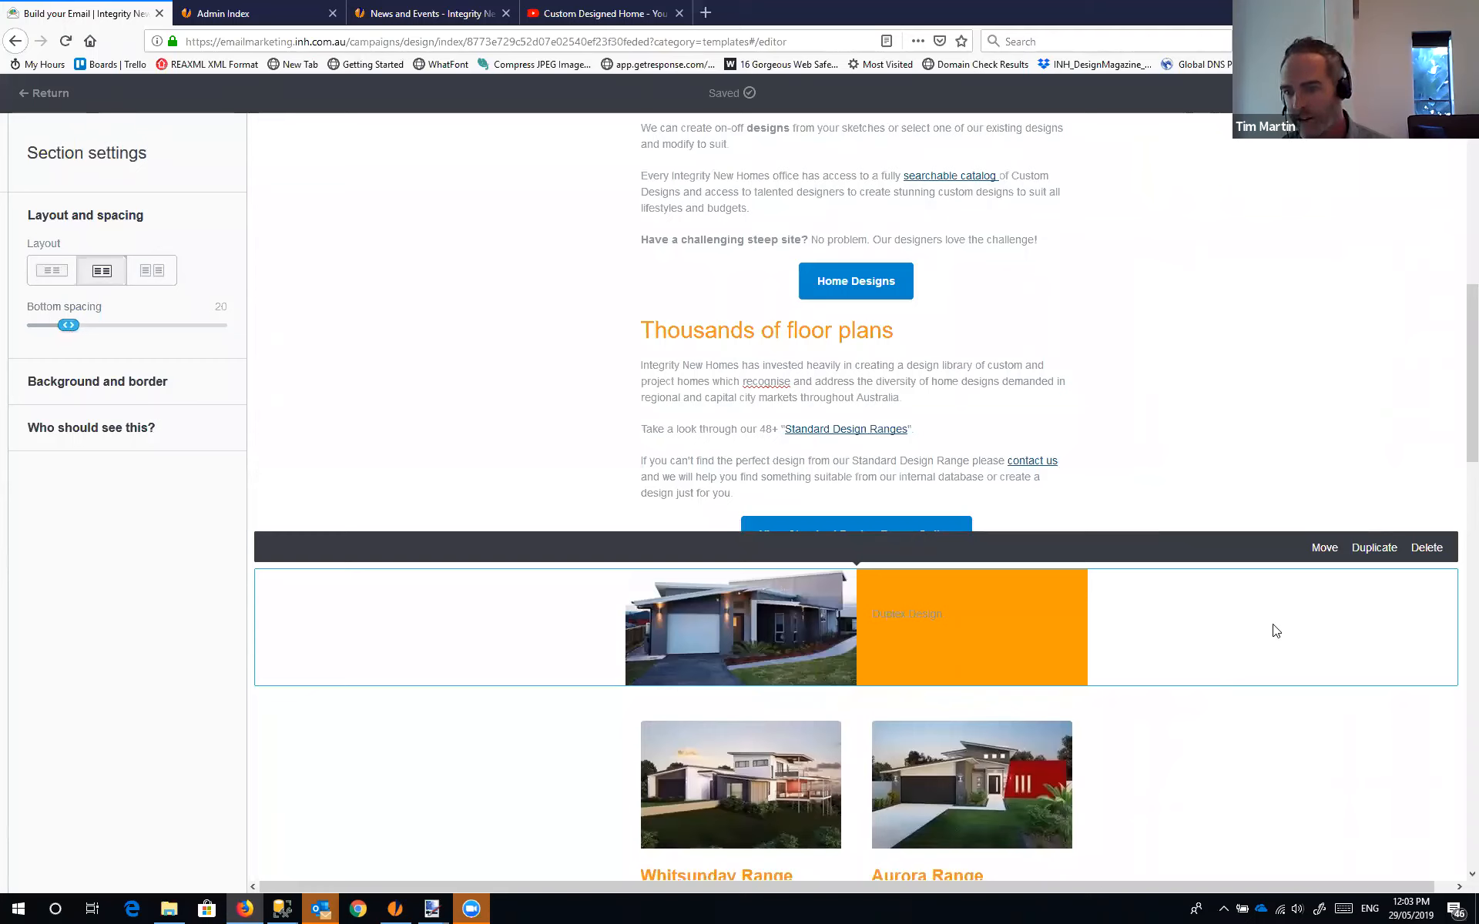
click(53, 276)
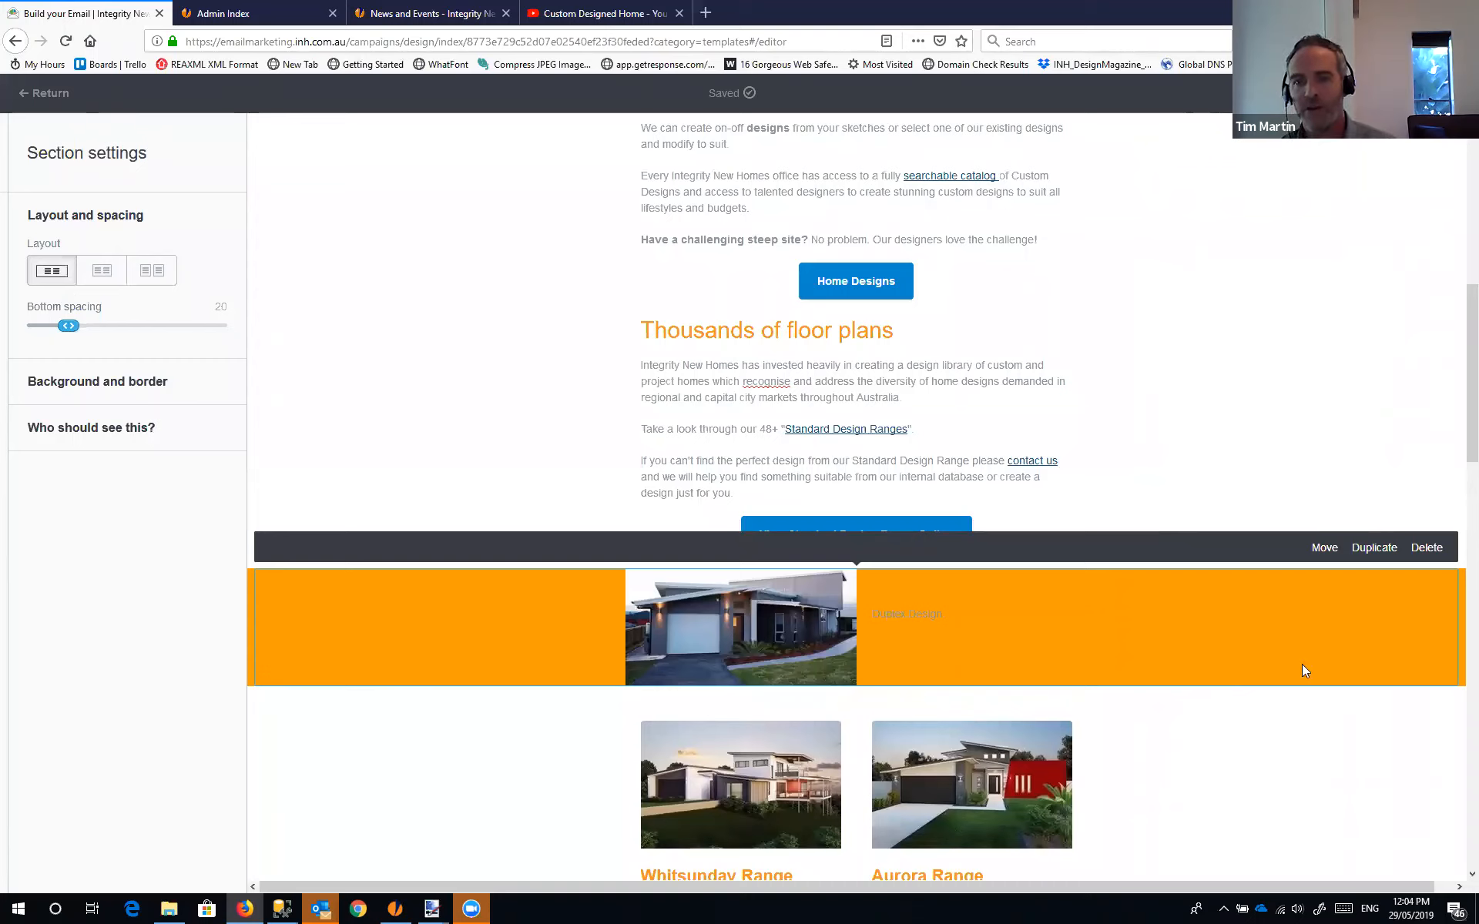
click(101, 274)
click(52, 274)
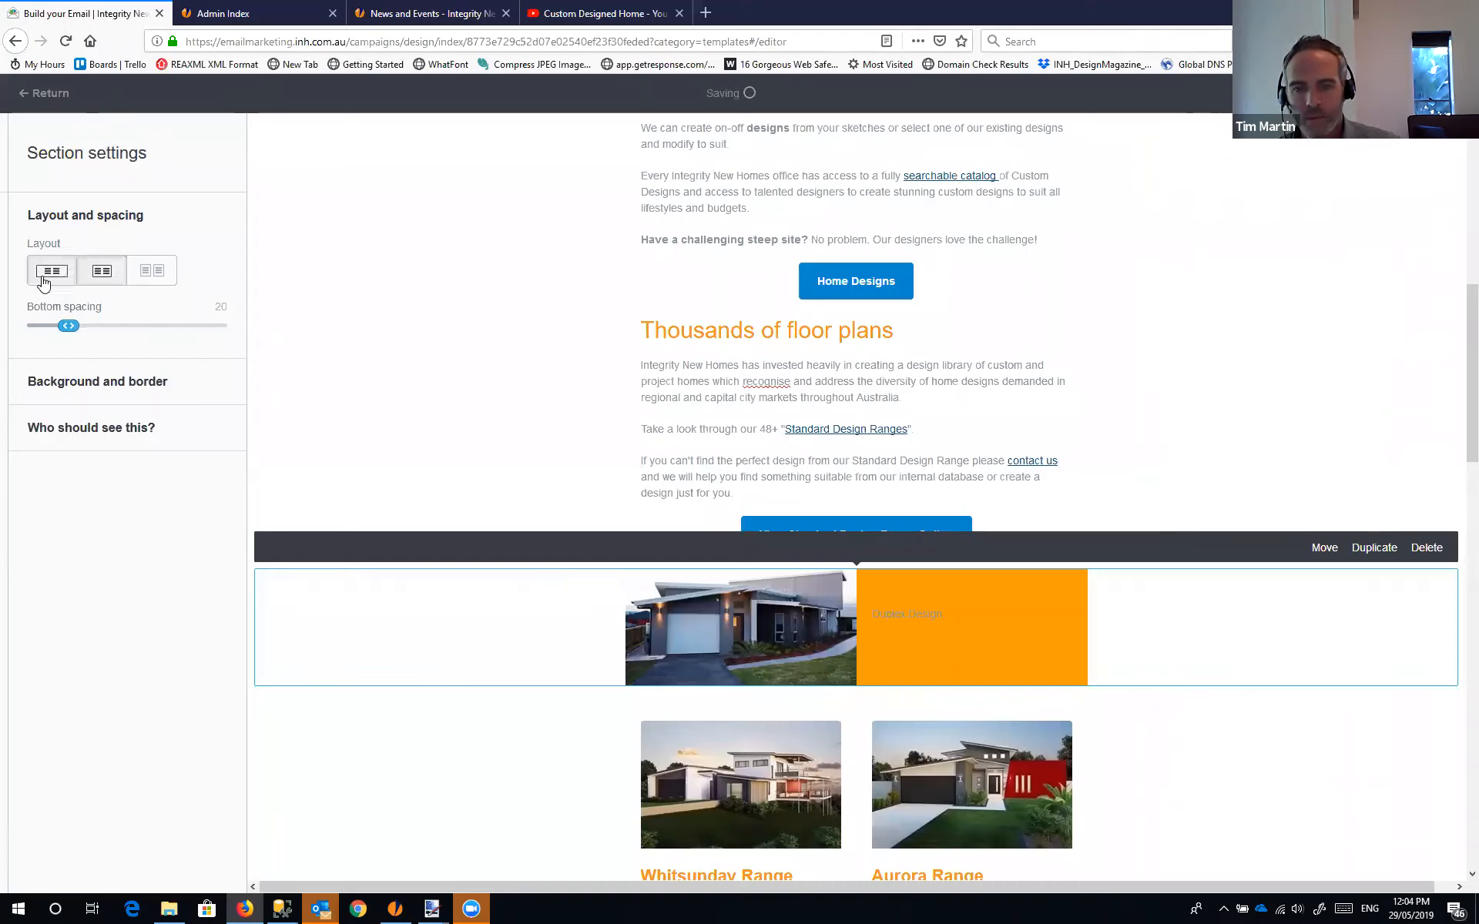
Step: Make the Duplex Design text a Heading 1 at font size 20
click(935, 619)
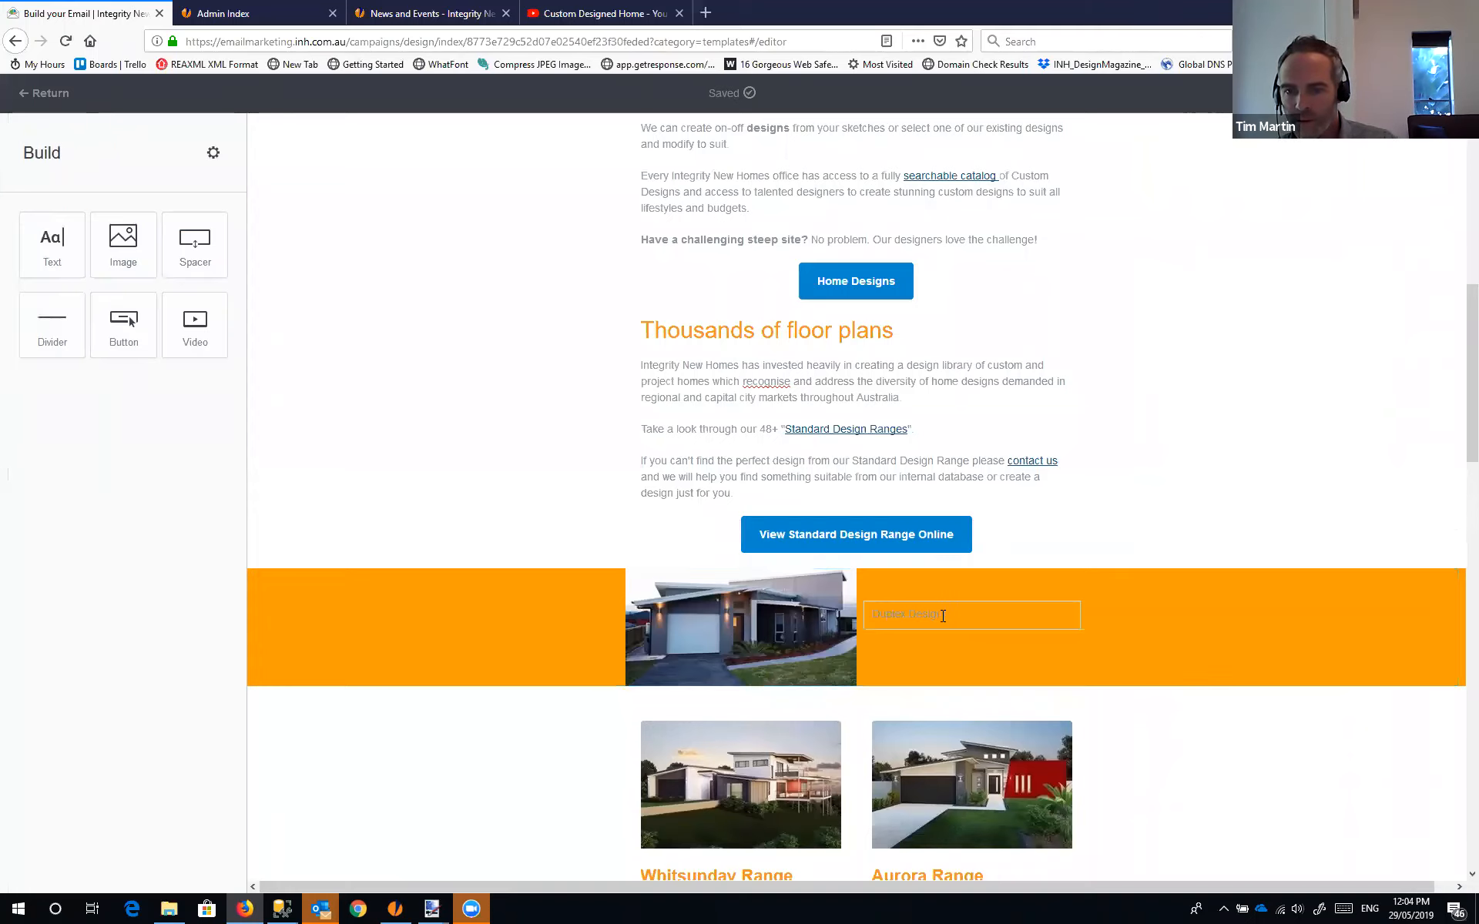
click(818, 576)
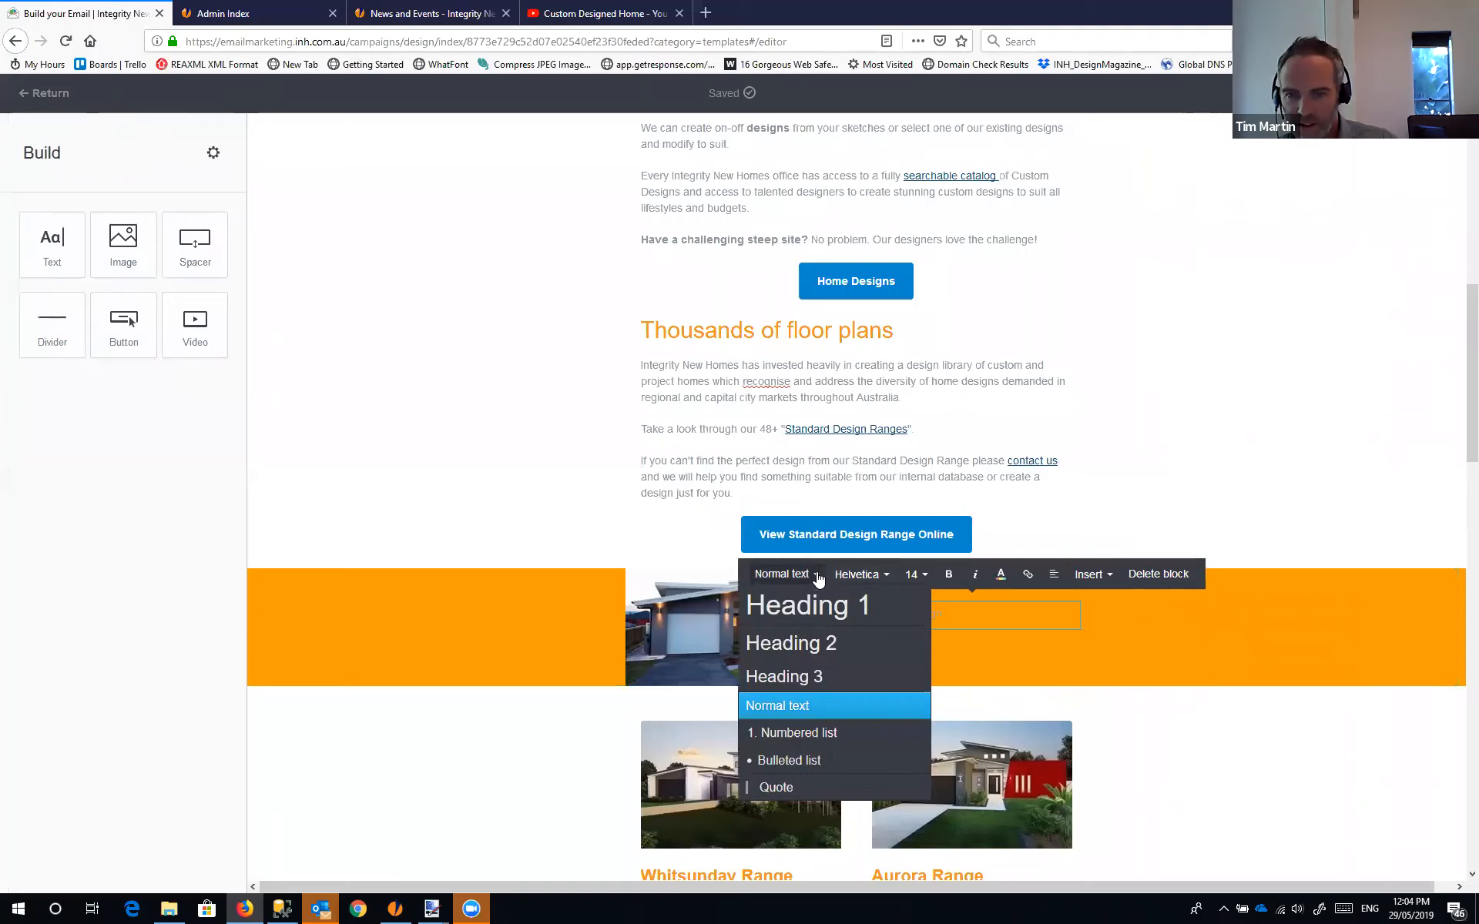
click(809, 607)
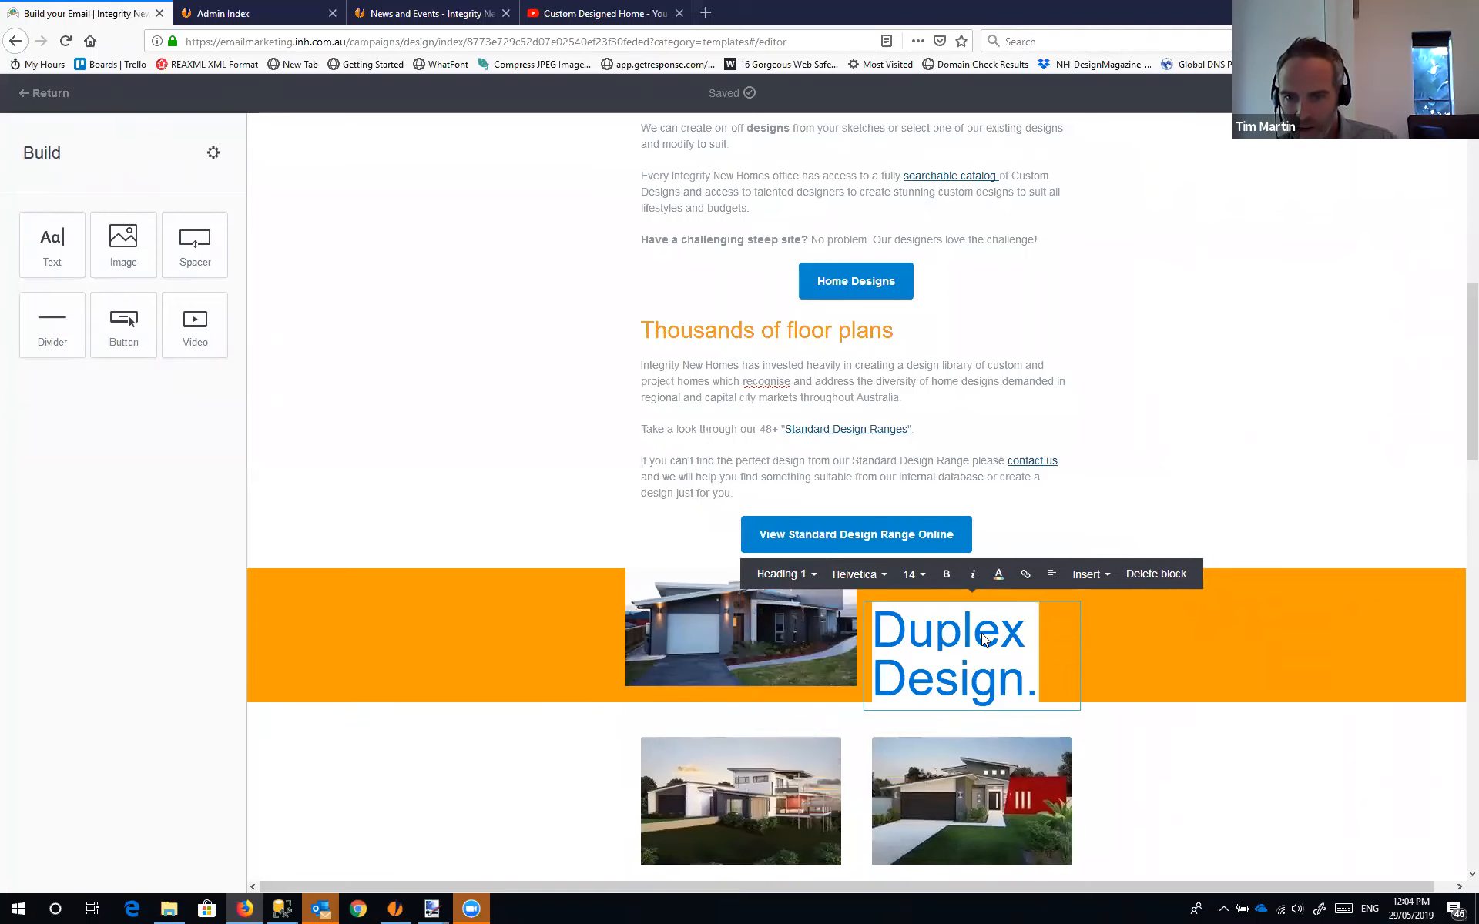
click(913, 577)
click(915, 694)
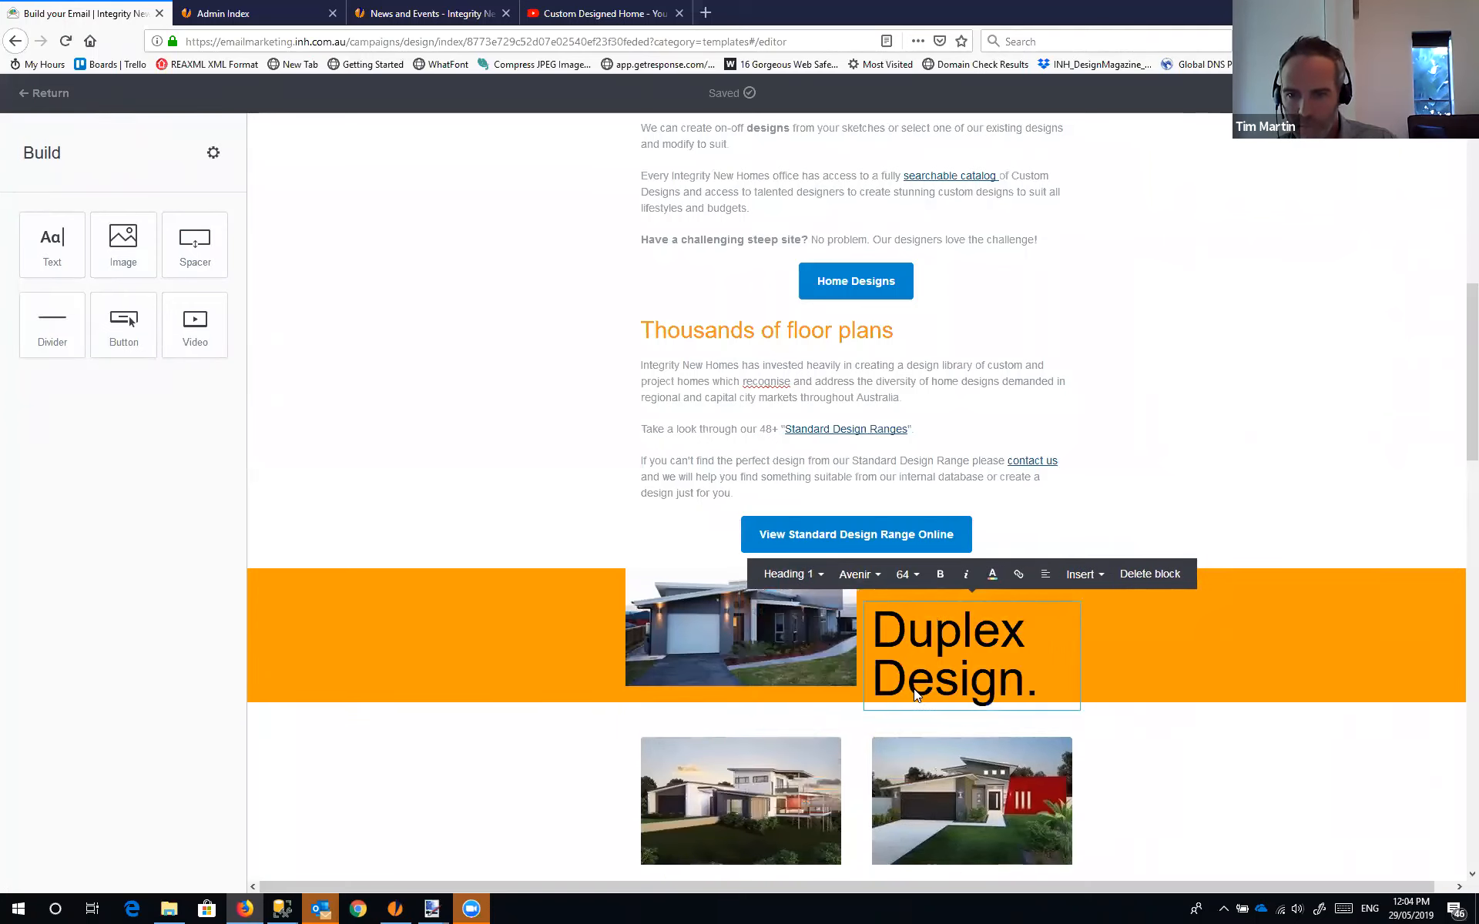
click(906, 575)
scroll(905, 748, down, 5)
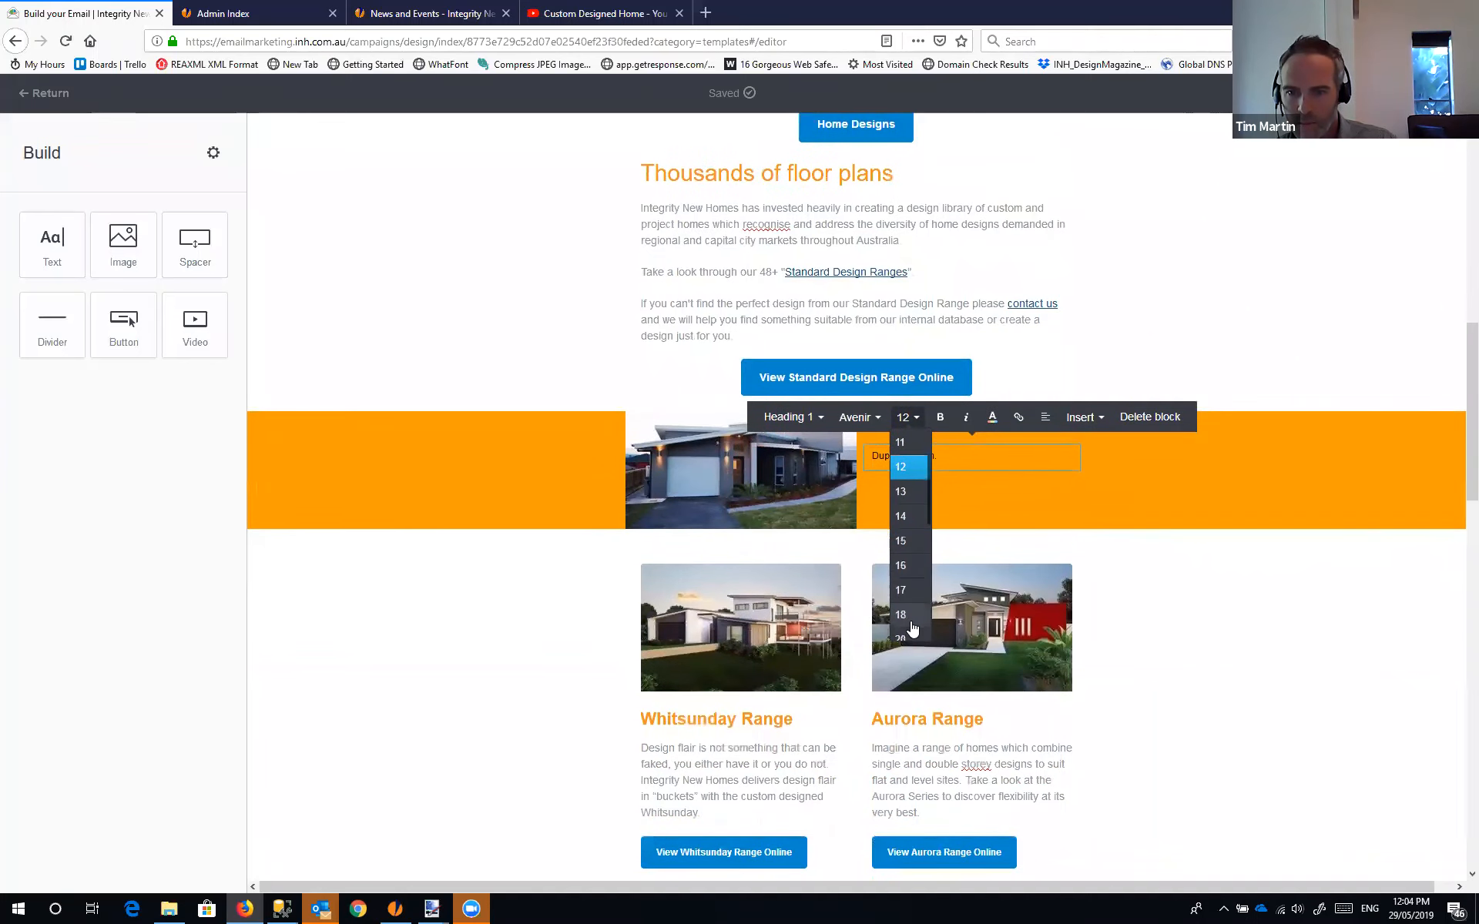
click(907, 638)
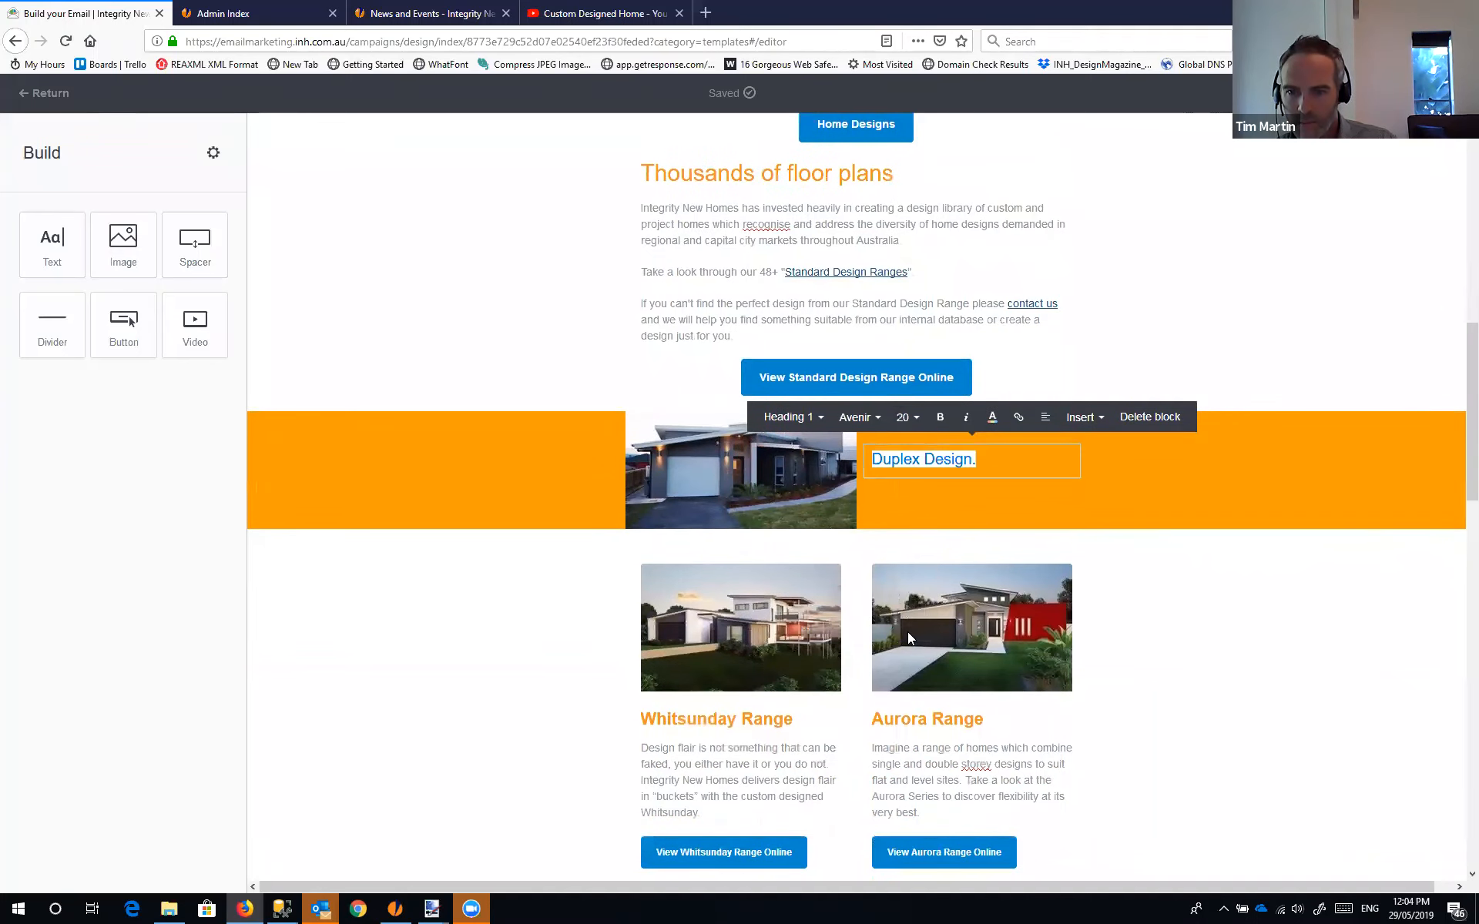
Step: Make the Duplex Design heading bold and white (FFFFFF)
click(940, 416)
click(992, 419)
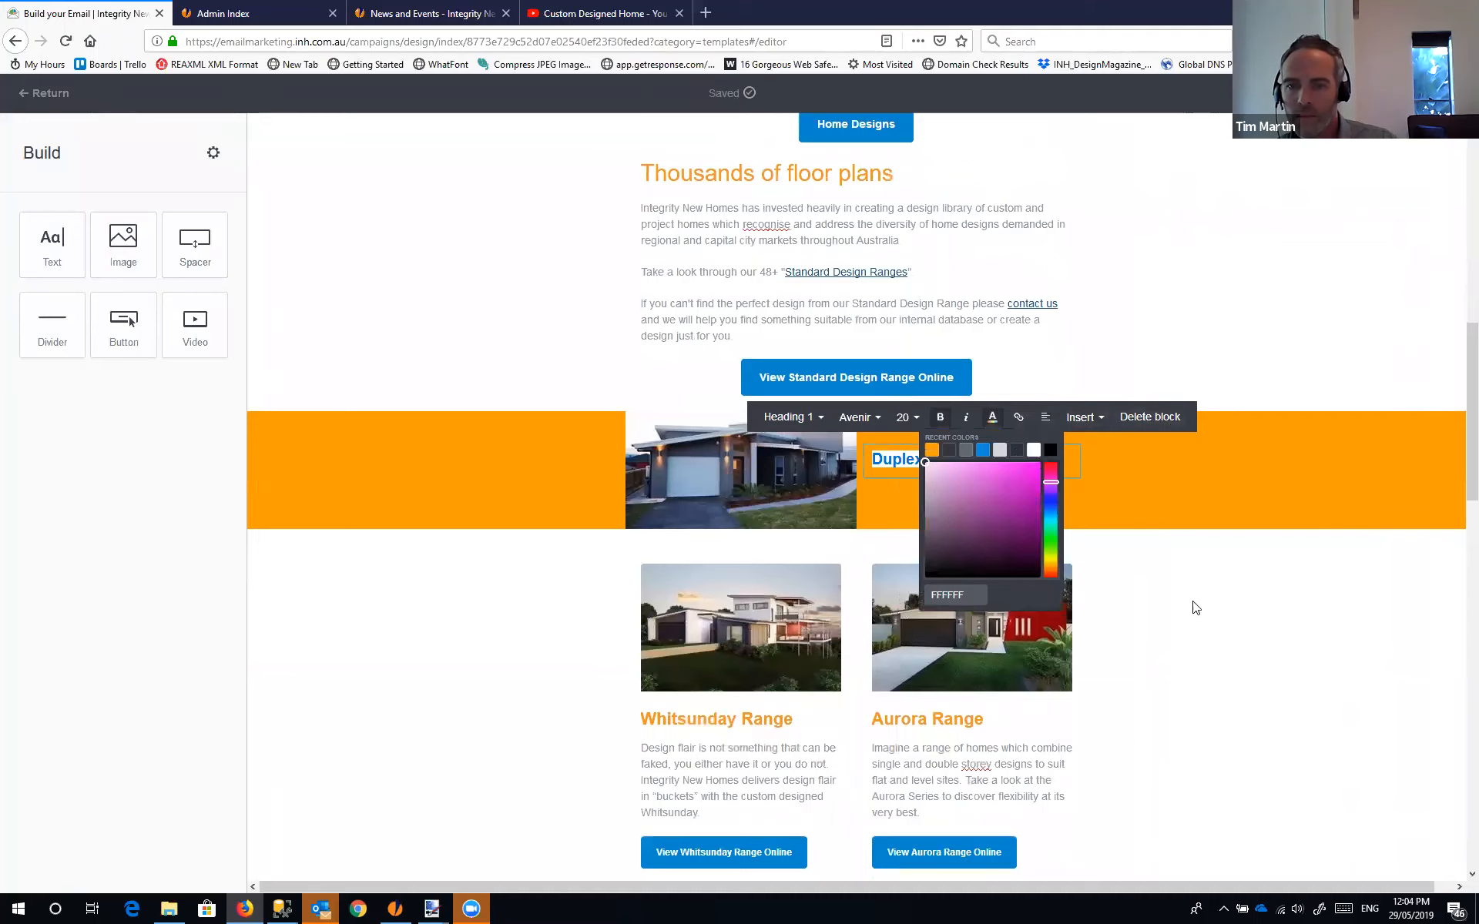
click(1172, 585)
click(1013, 478)
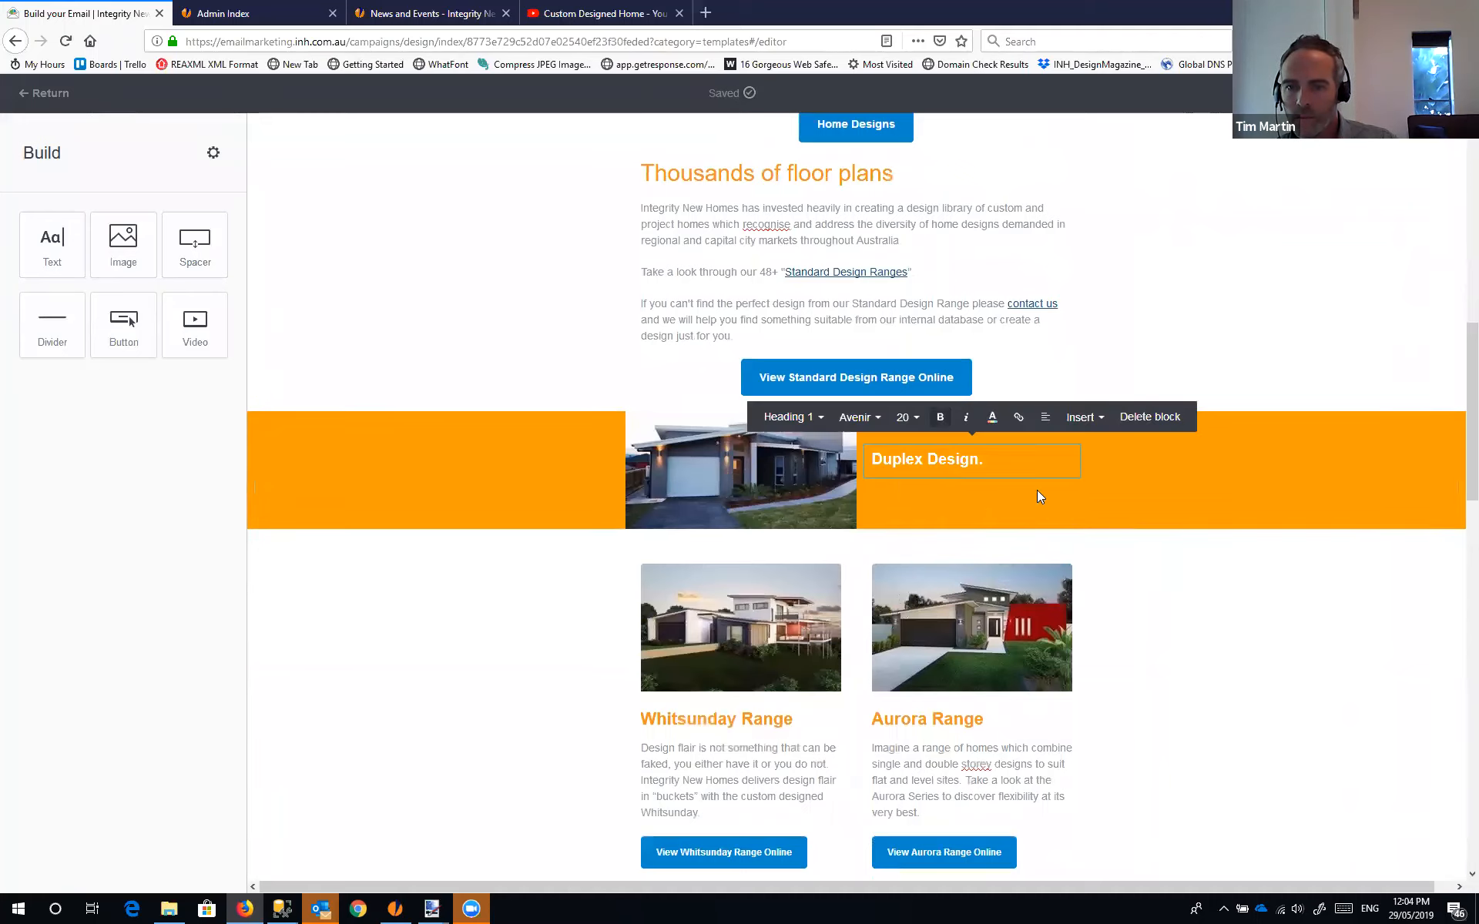
click(1225, 591)
scroll(1194, 588, down, 3)
scroll(1196, 585, up, 5)
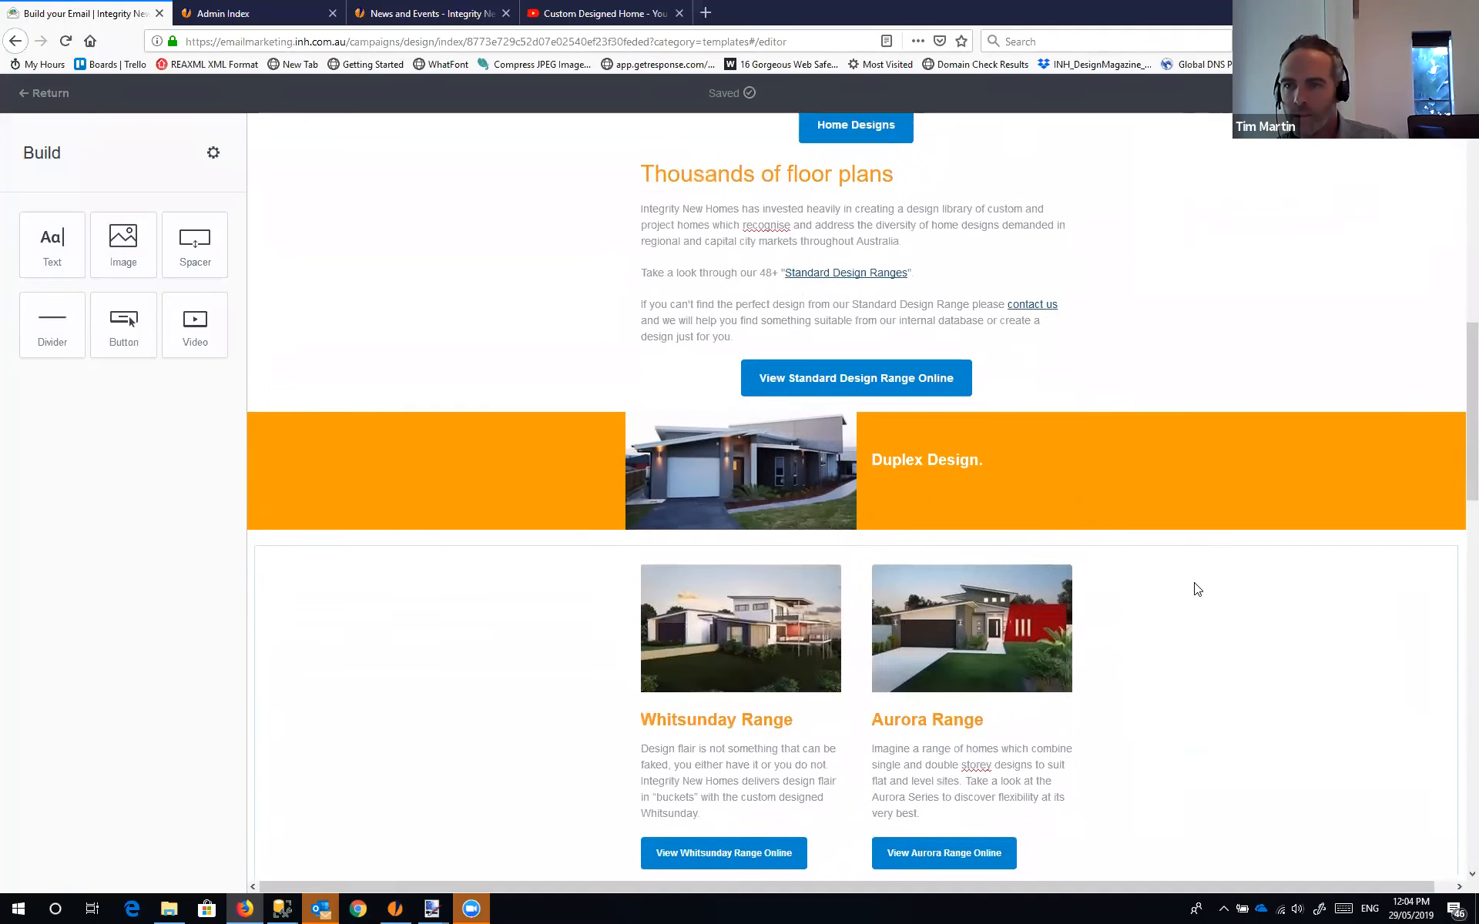
scroll(1196, 592, up, 3)
scroll(1196, 592, down, 12)
scroll(1196, 591, down, 1)
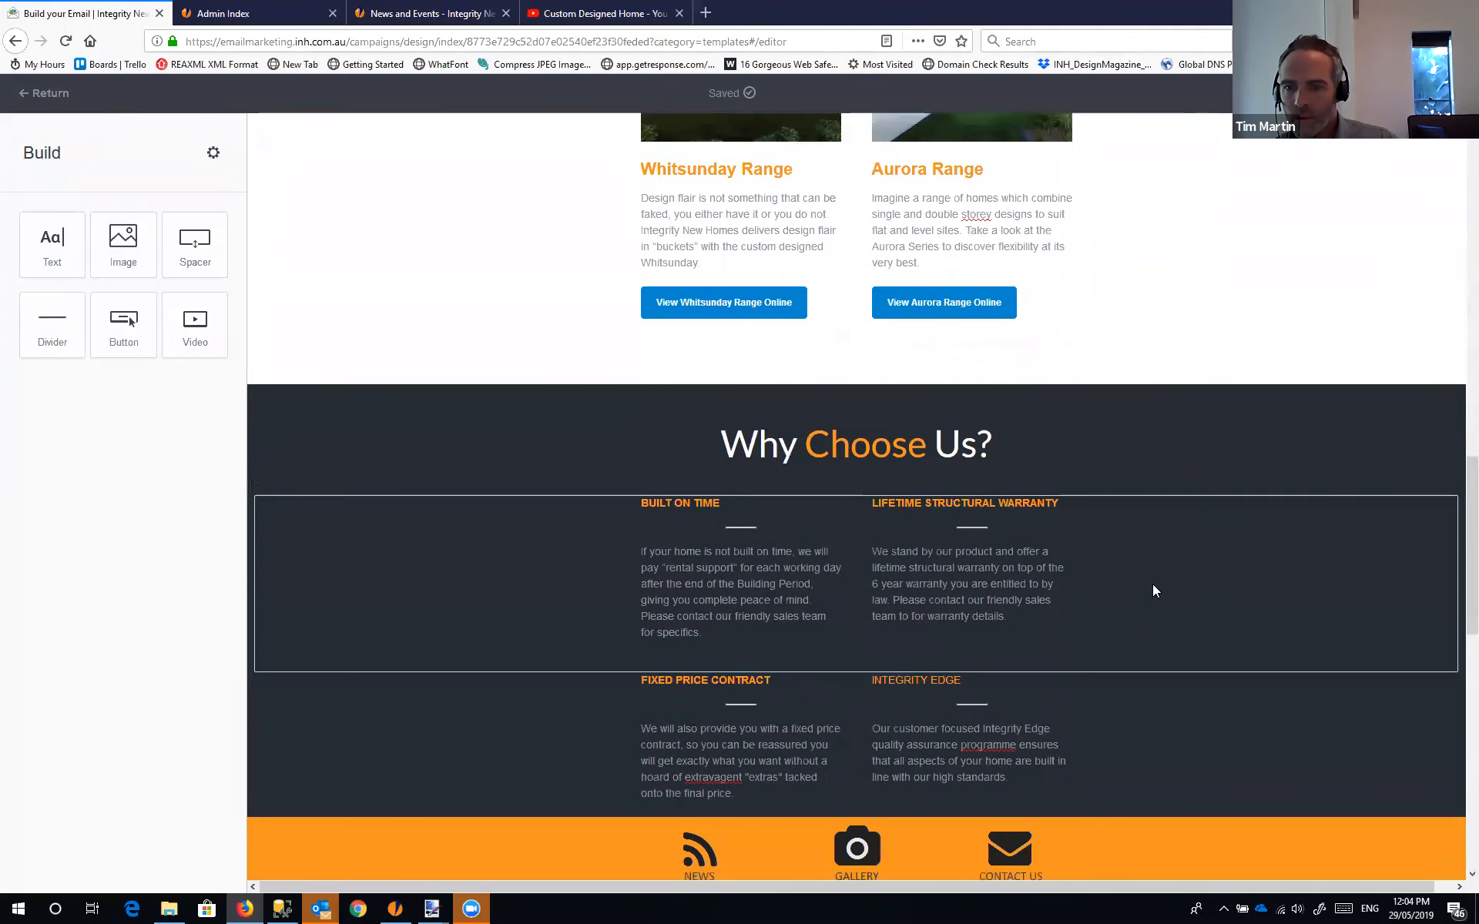
click(1152, 584)
click(1162, 432)
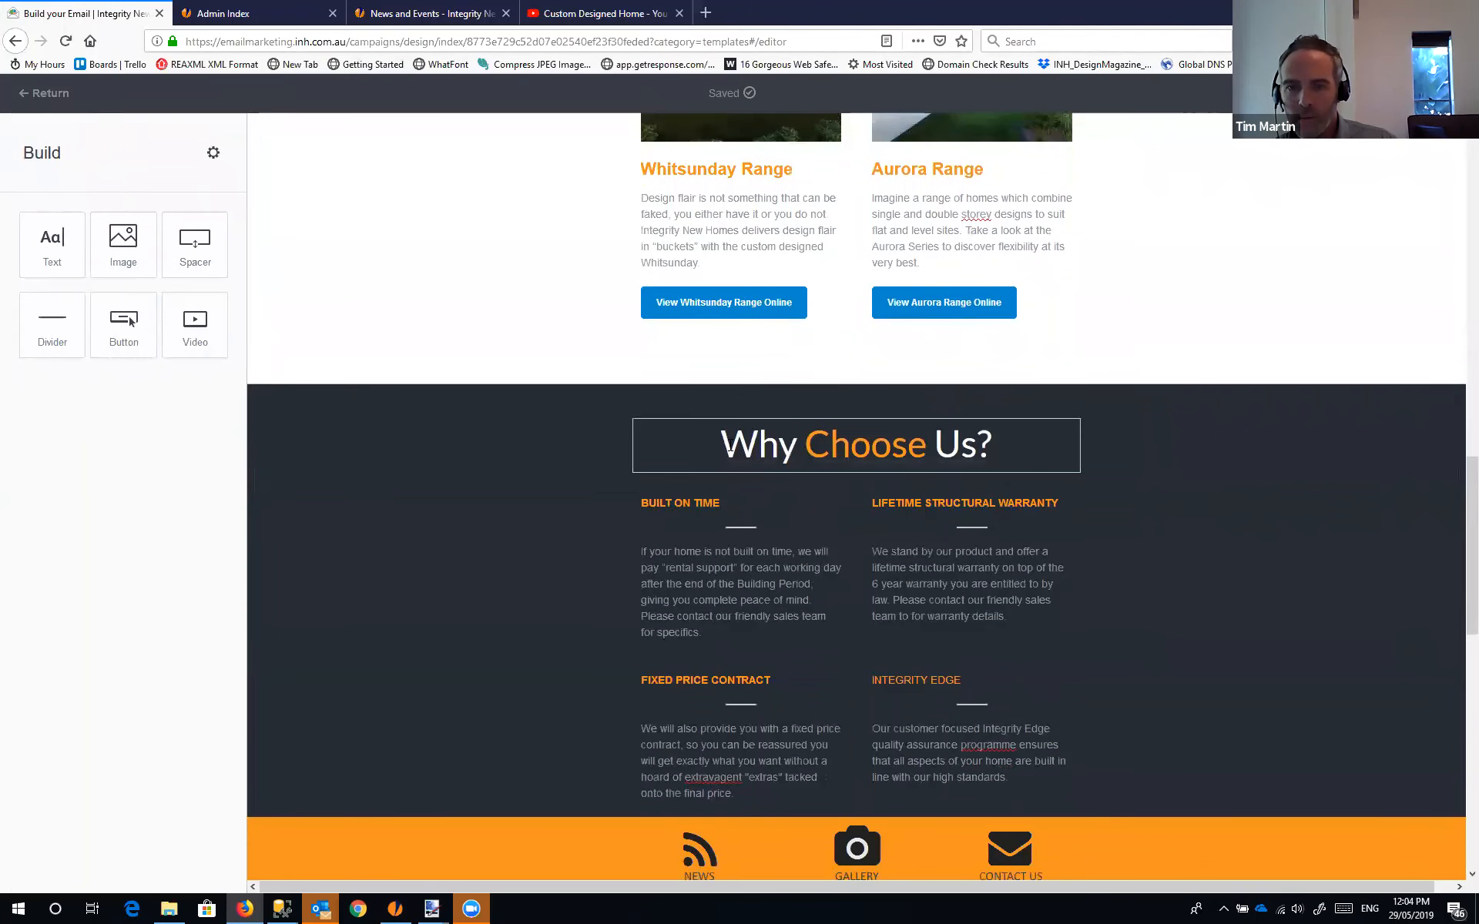
triple_click(1013, 425)
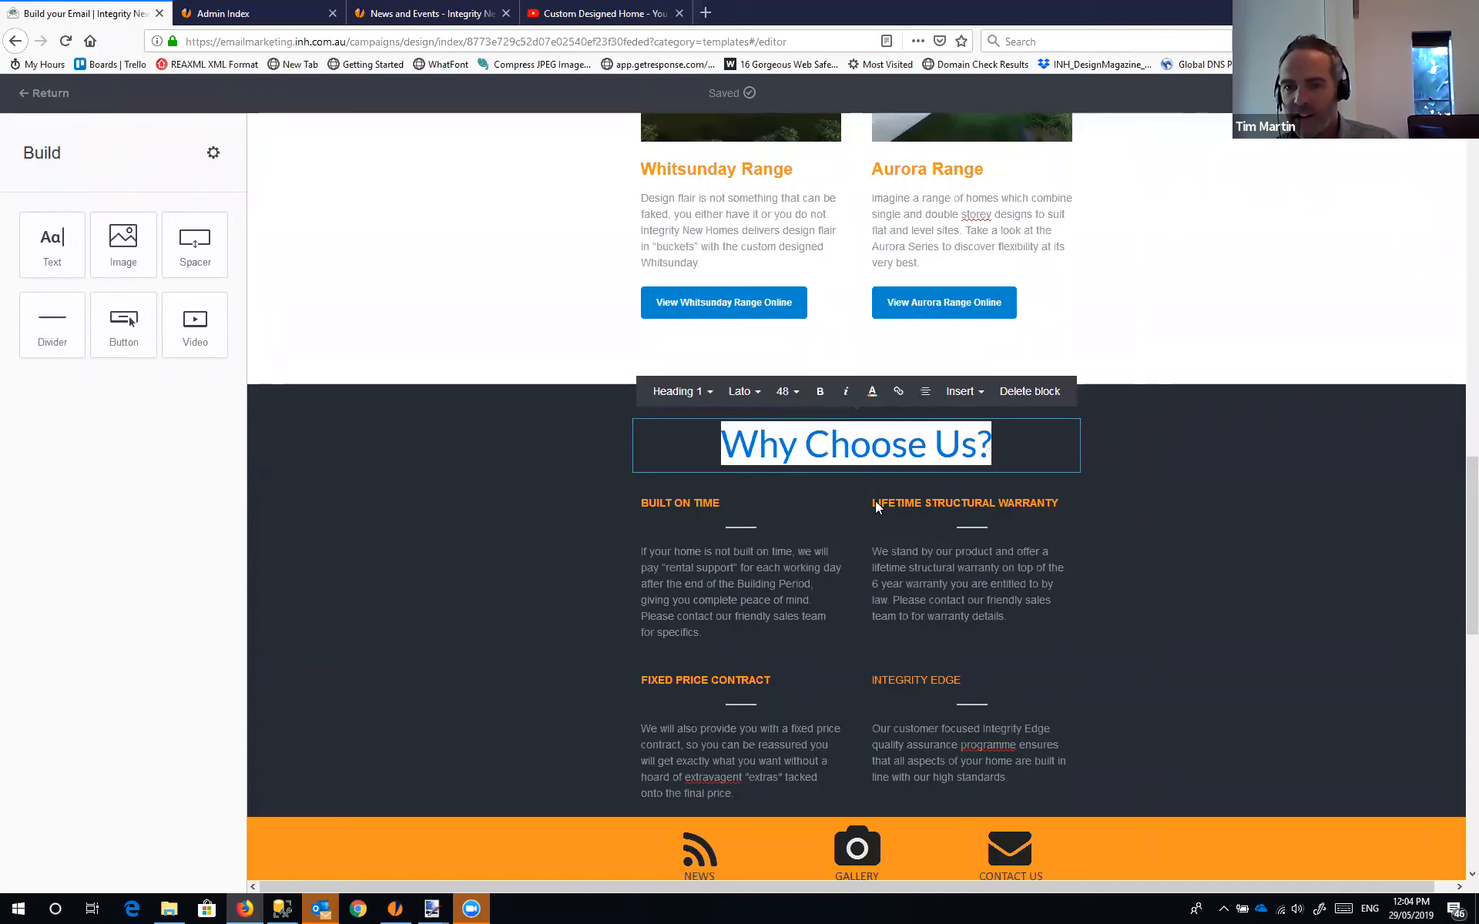
scroll(1110, 618, down, 2)
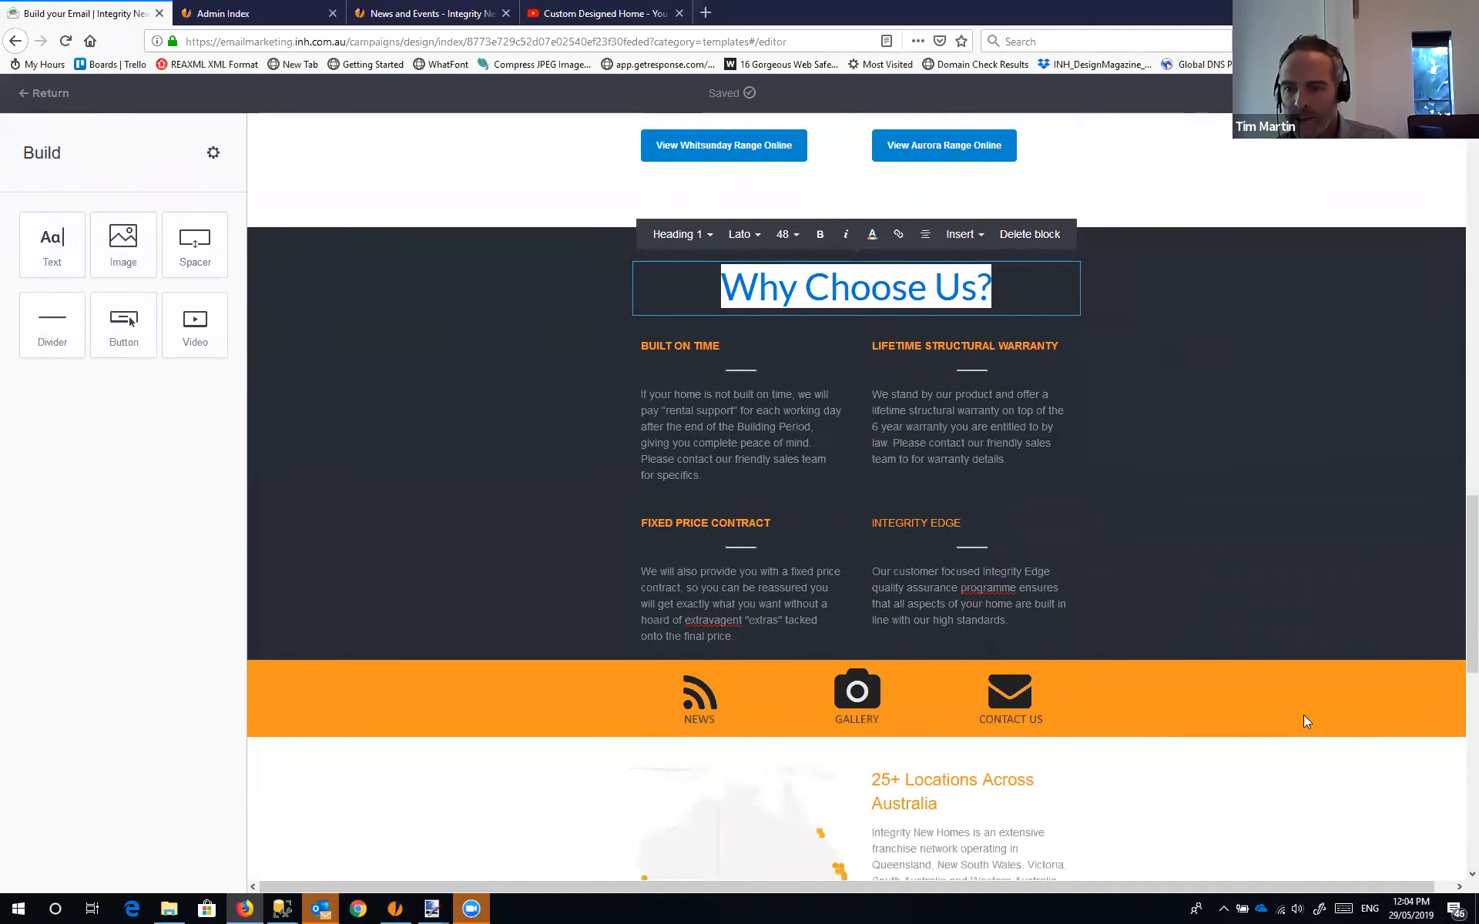
scroll(1278, 621, down, 3)
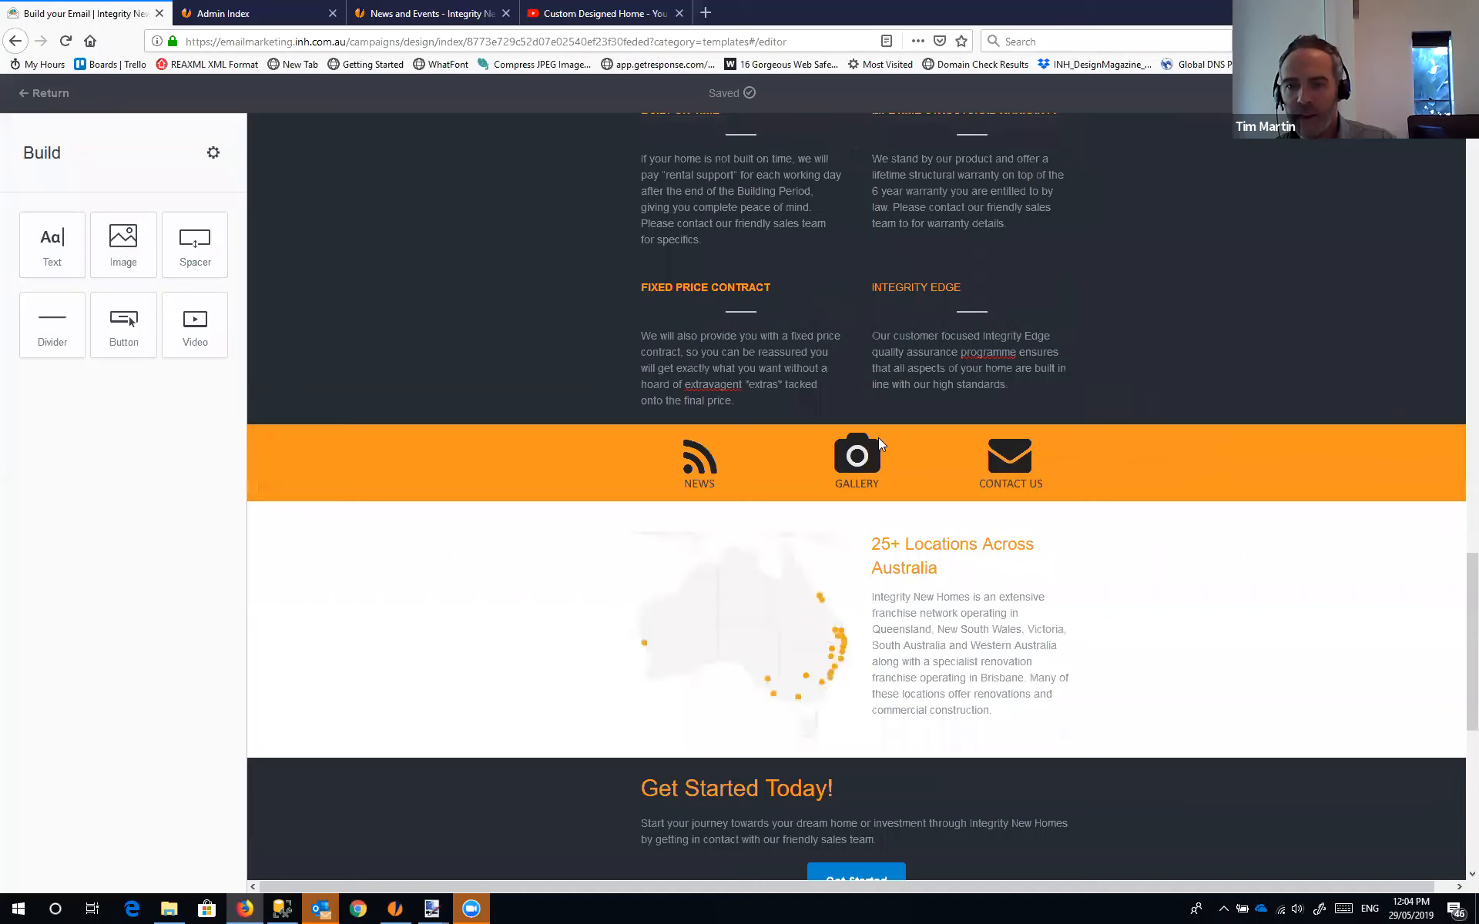
scroll(904, 378, up, 2)
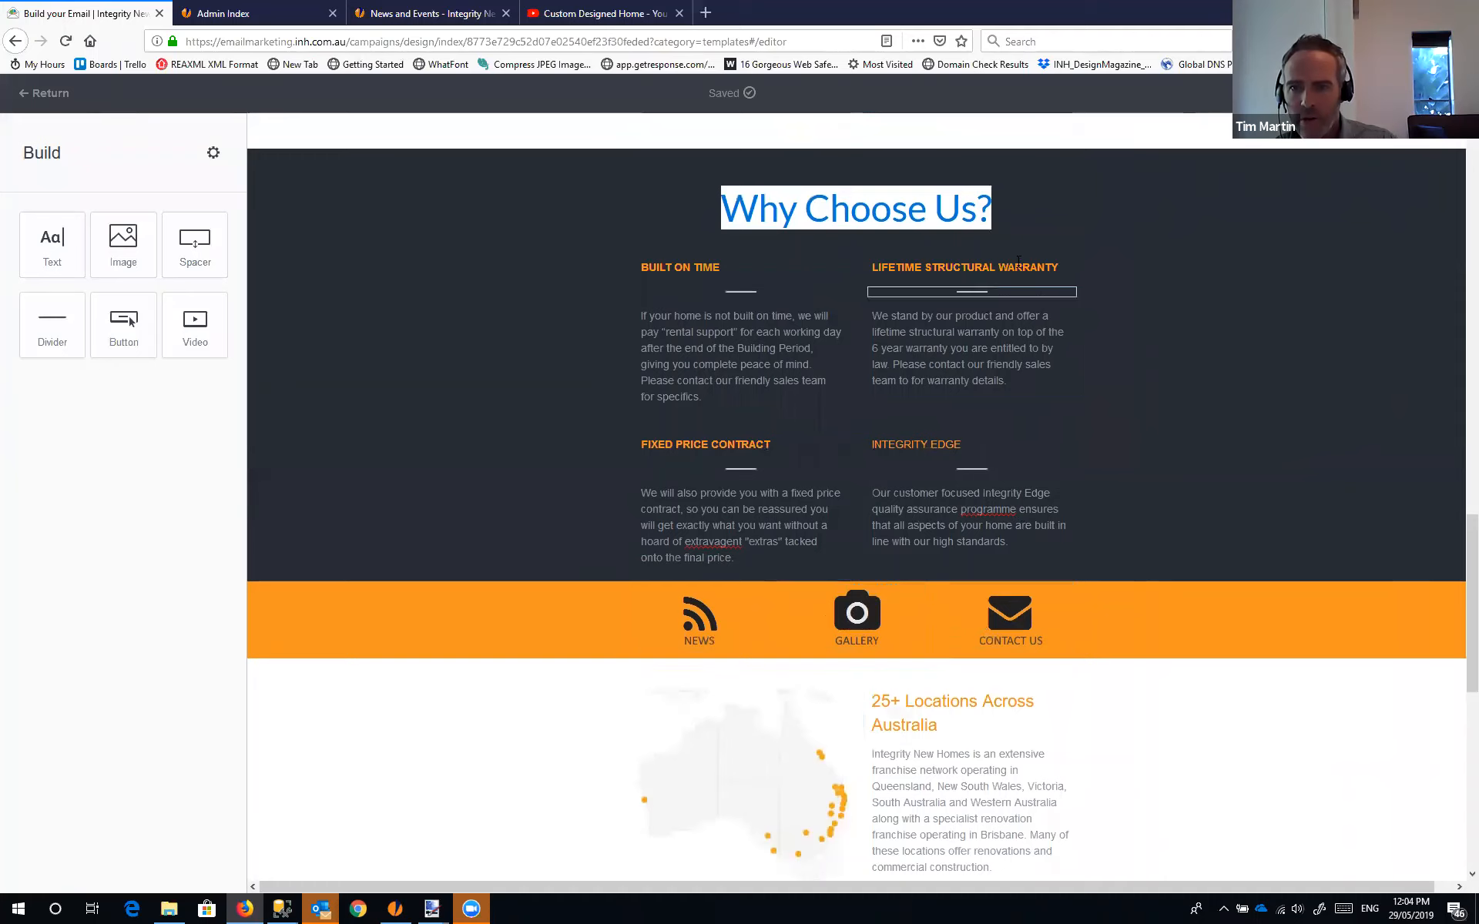
Step: Copy the Australia map image from the email
click(868, 621)
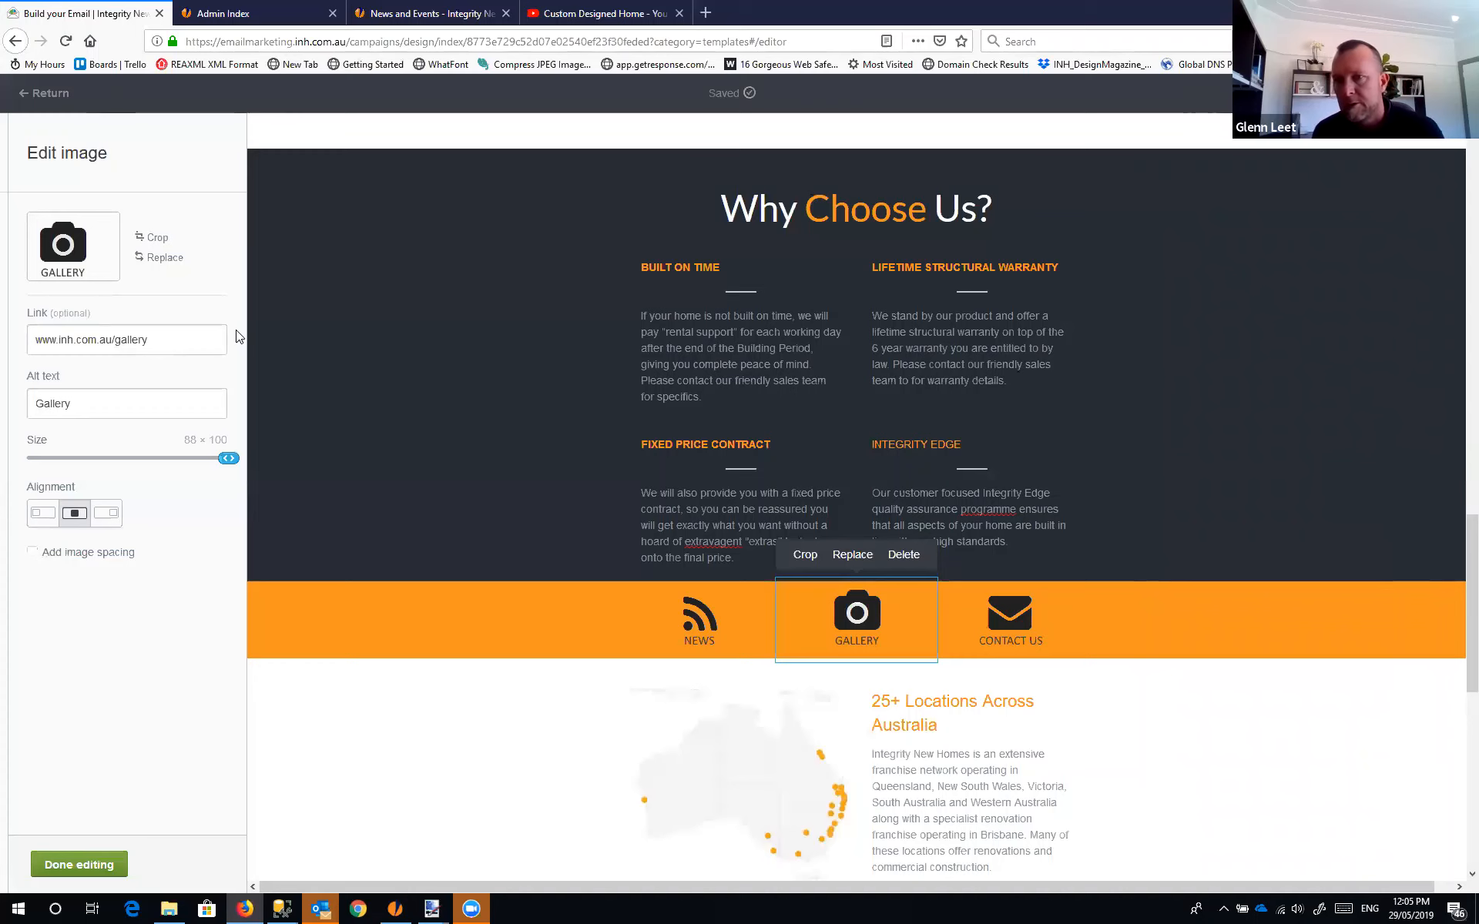
scroll(889, 485, down, 5)
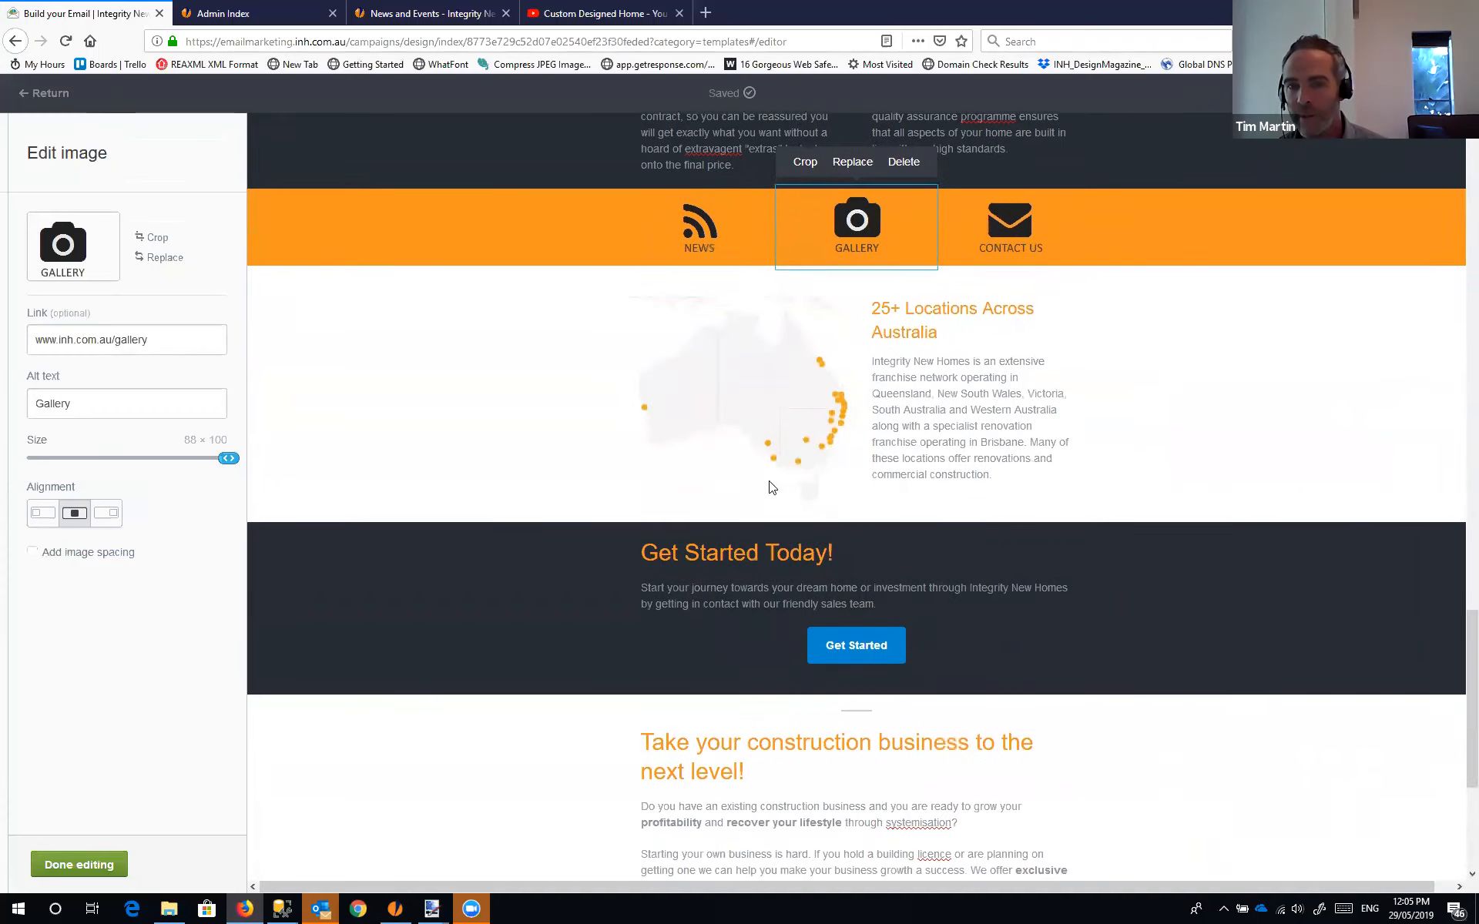
right_click(775, 385)
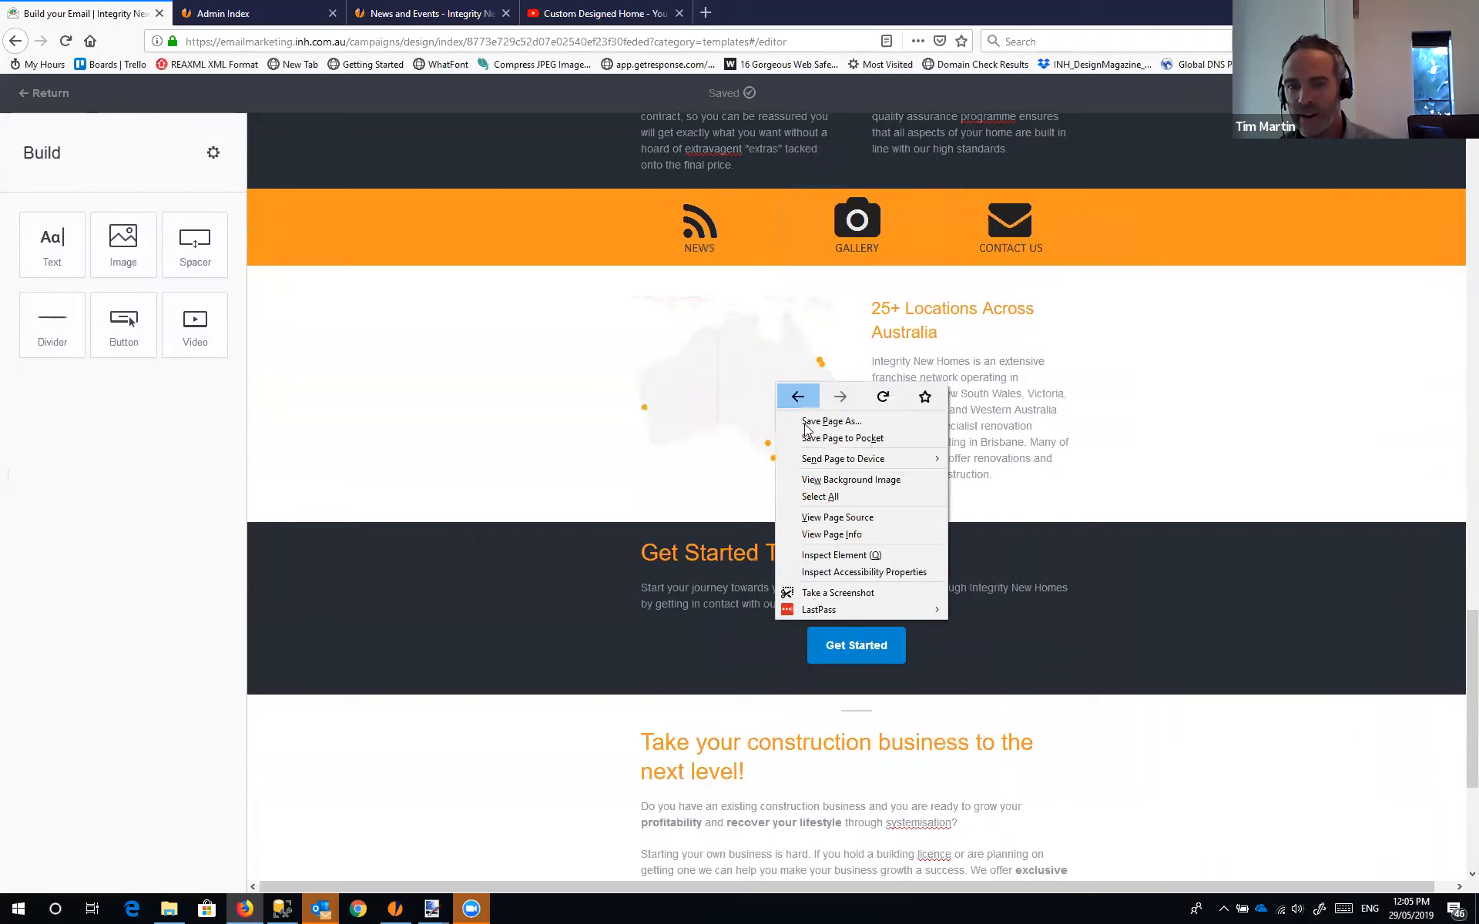
right_click(723, 403)
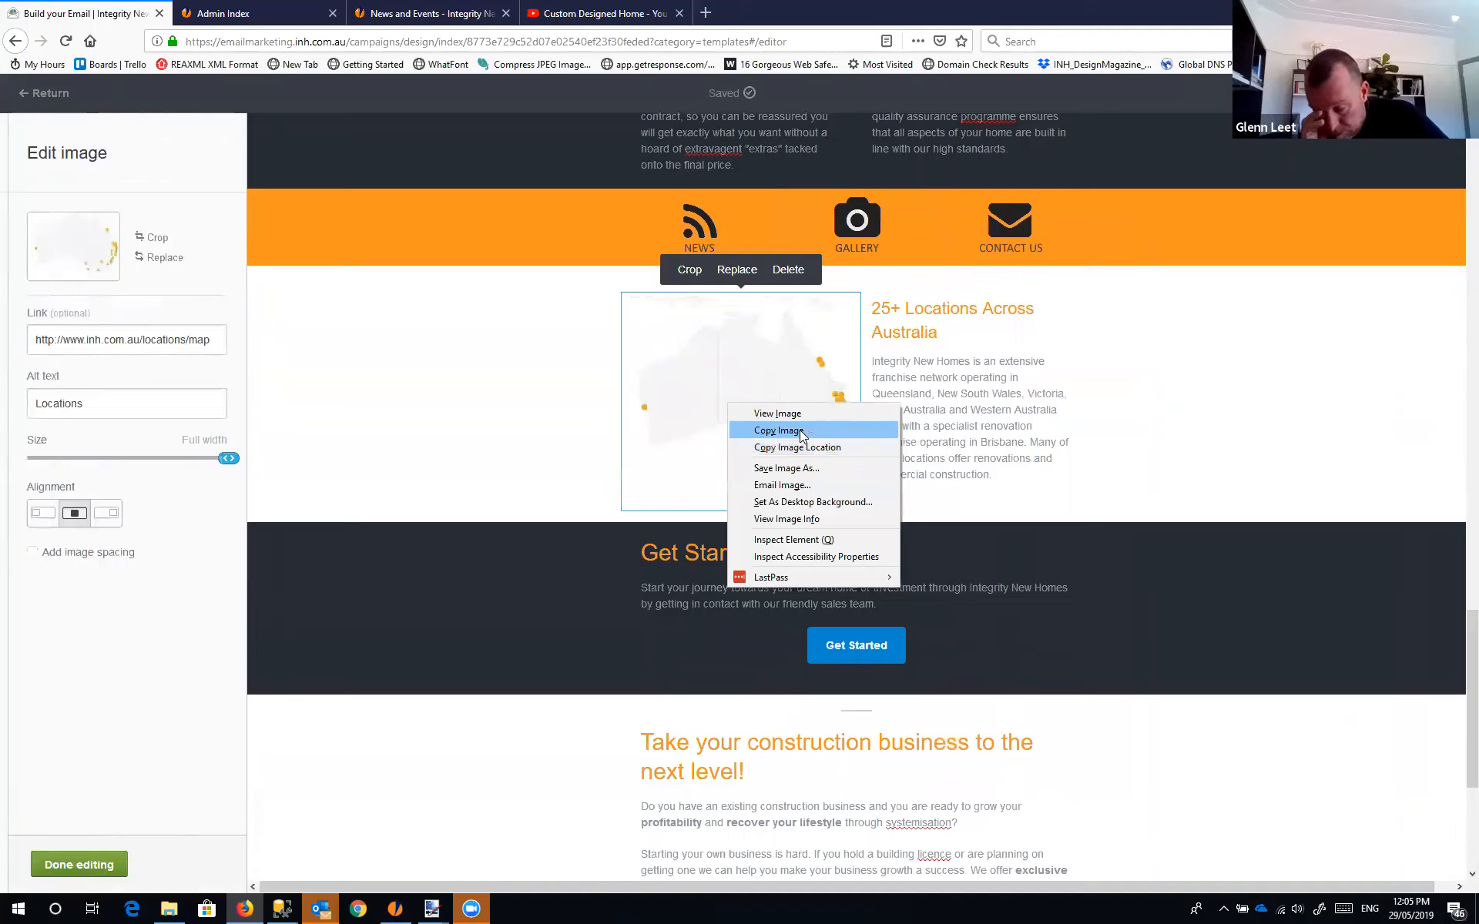
click(570, 368)
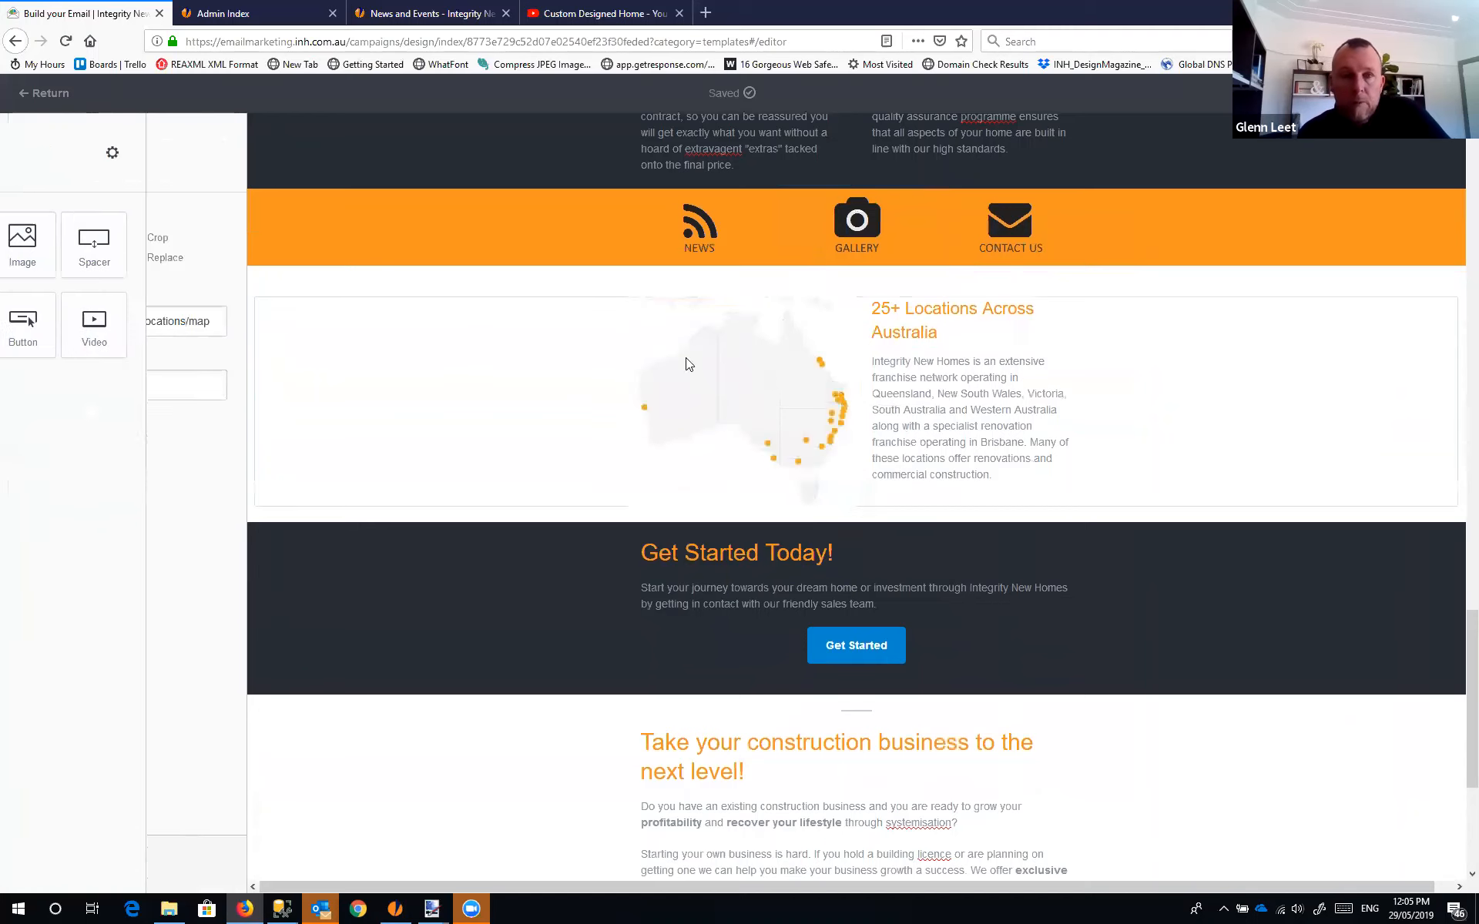
scroll(851, 287, up, 1)
click(851, 287)
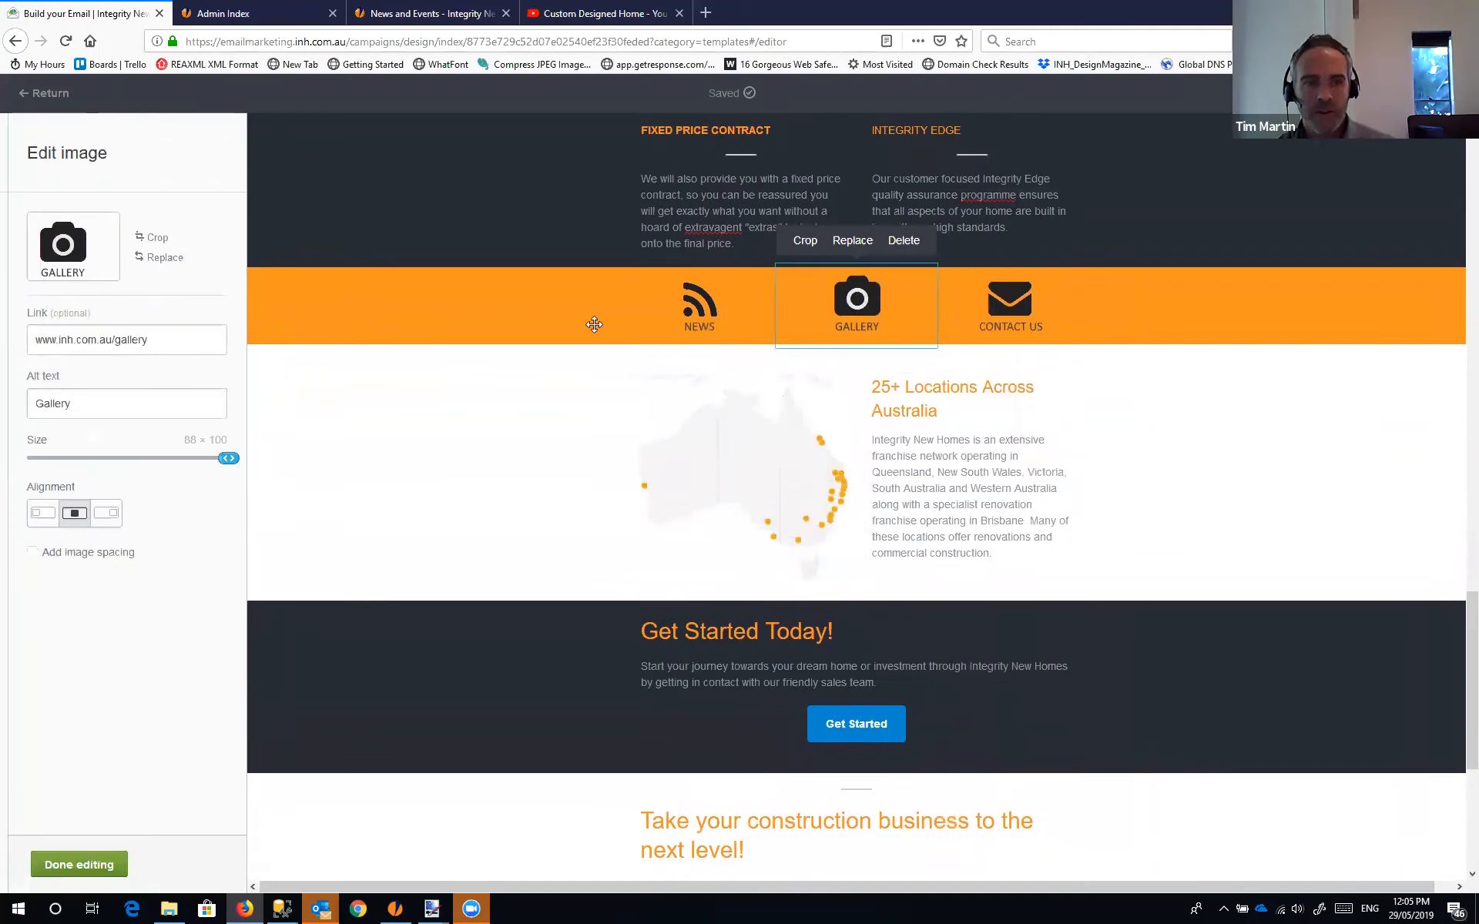
drag(150, 340, 29, 341)
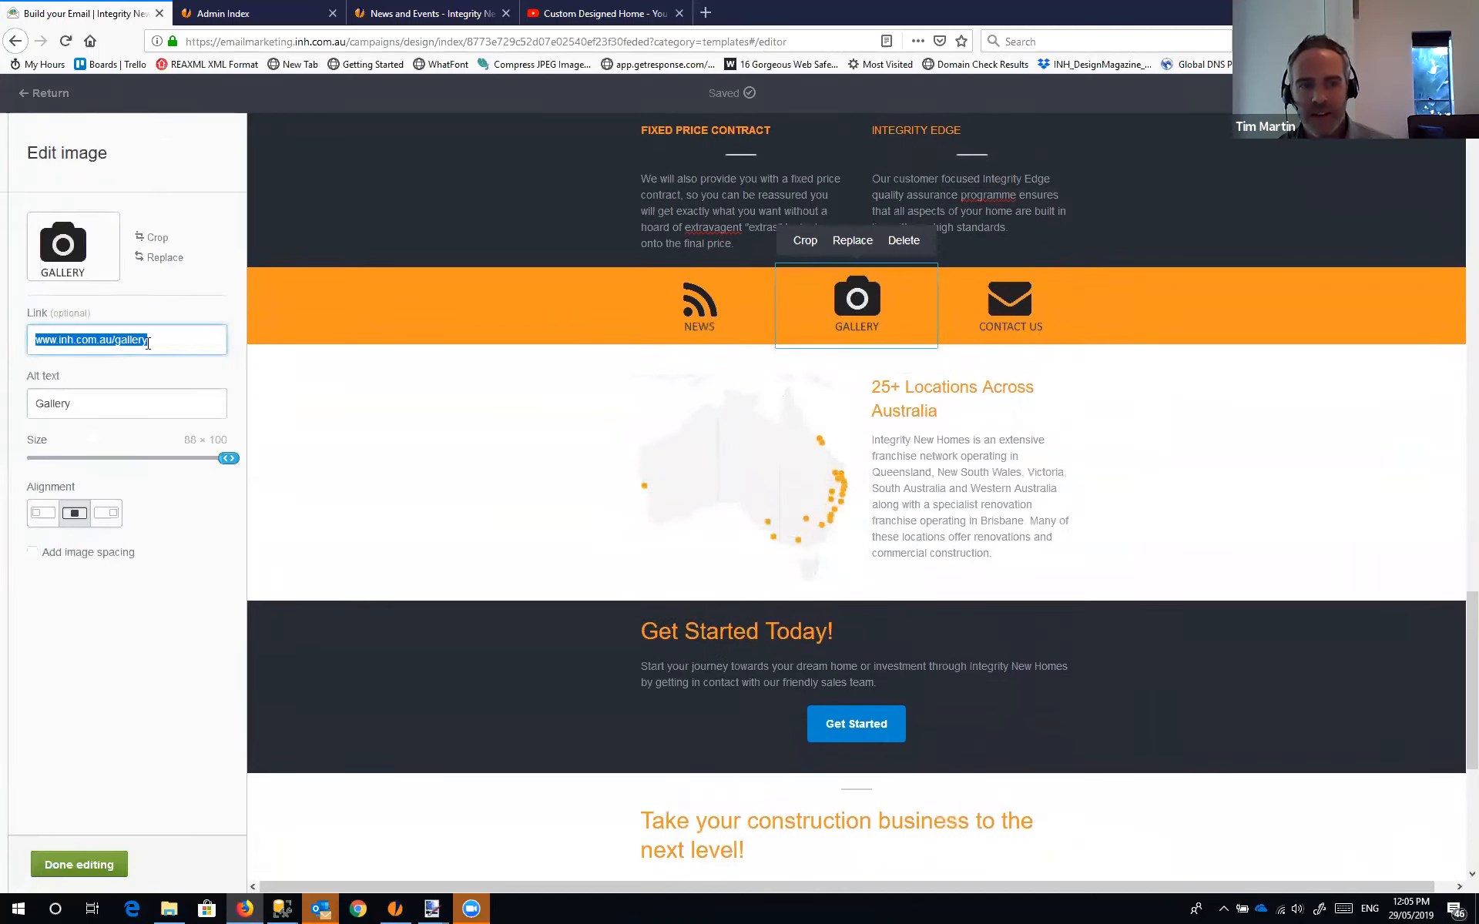
click(114, 340)
text(s)
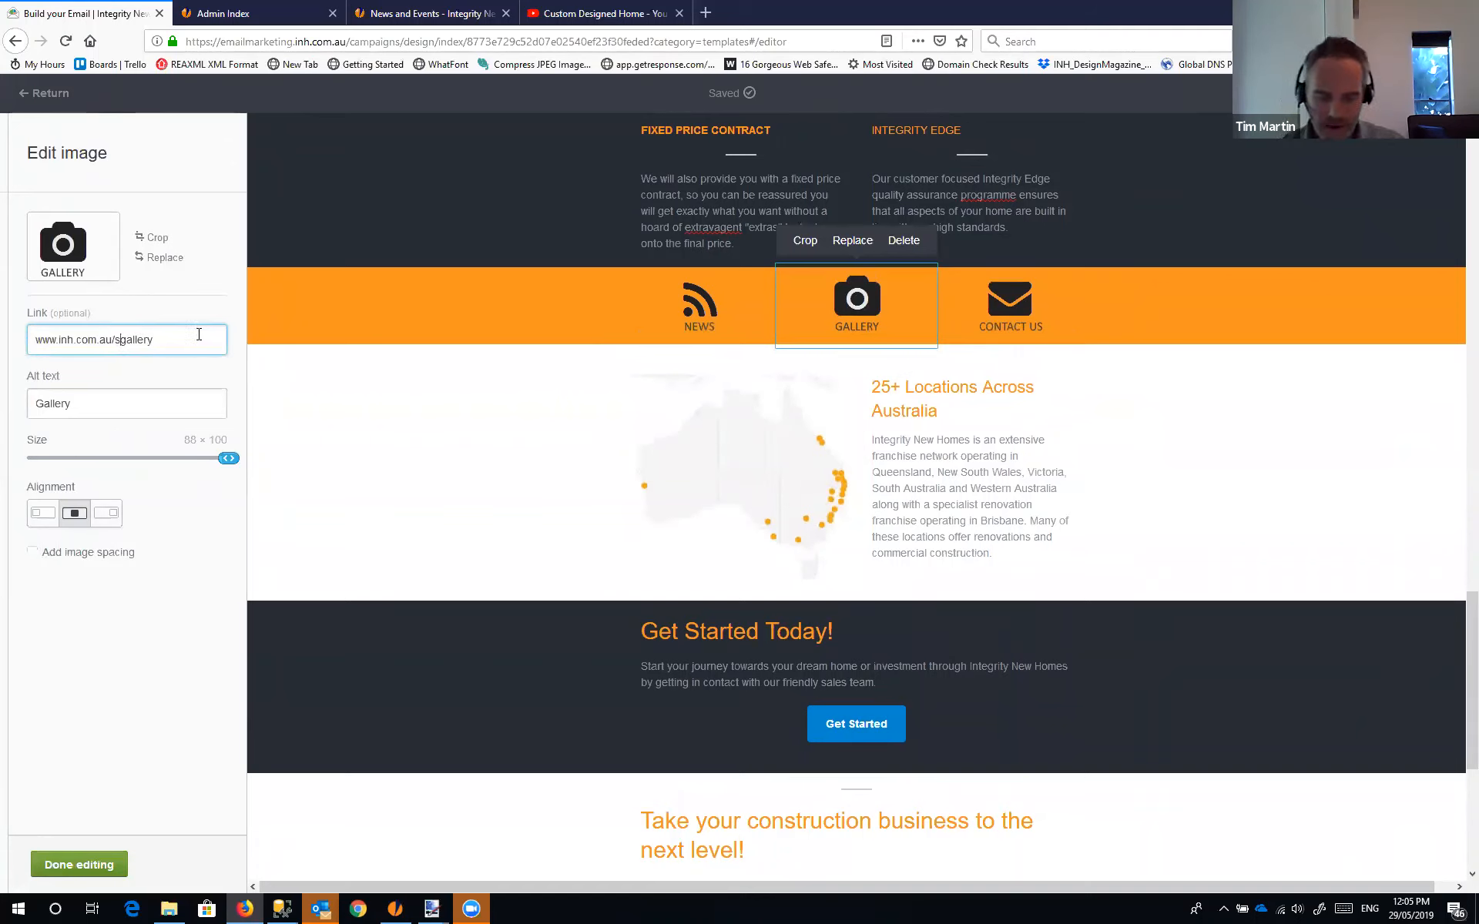
text(ydney/)
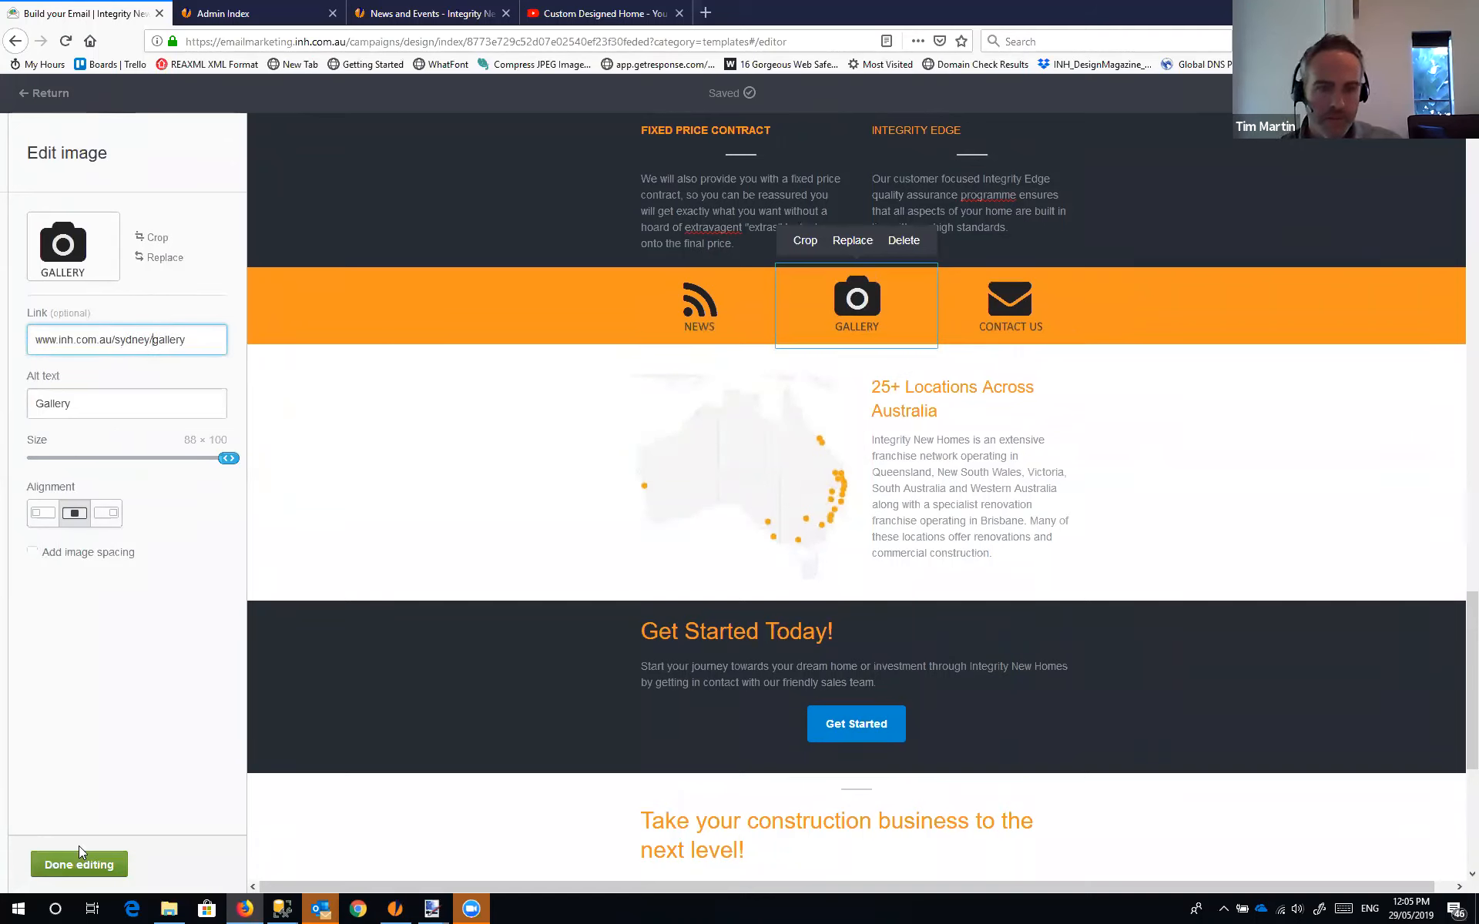
click(80, 863)
scroll(1085, 507, down, 3)
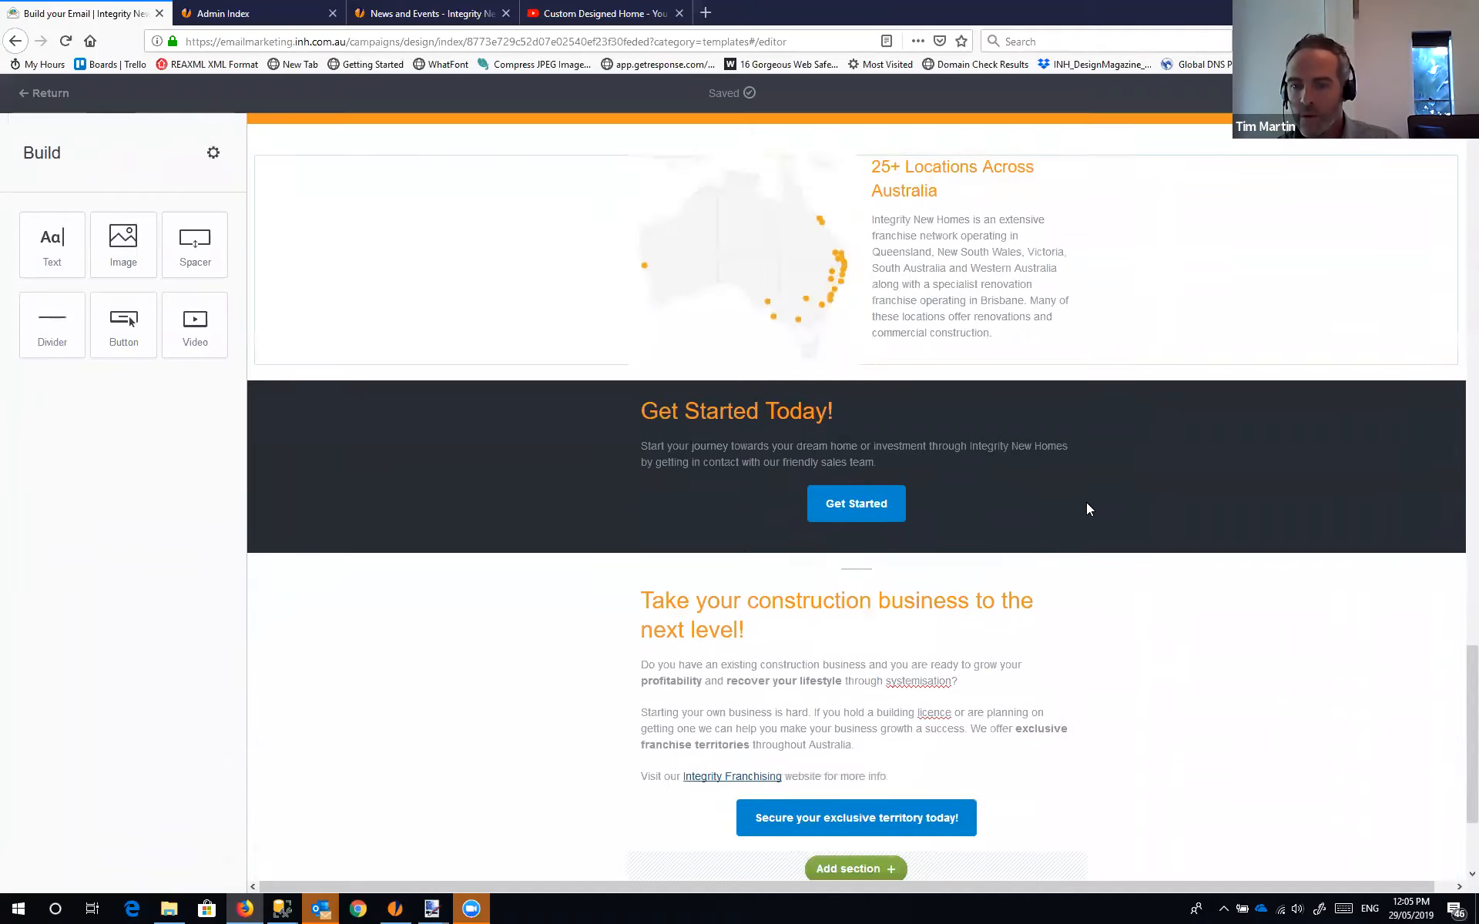
scroll(1089, 509, down, 2)
scroll(1086, 506, up, 3)
scroll(1089, 512, down, 3)
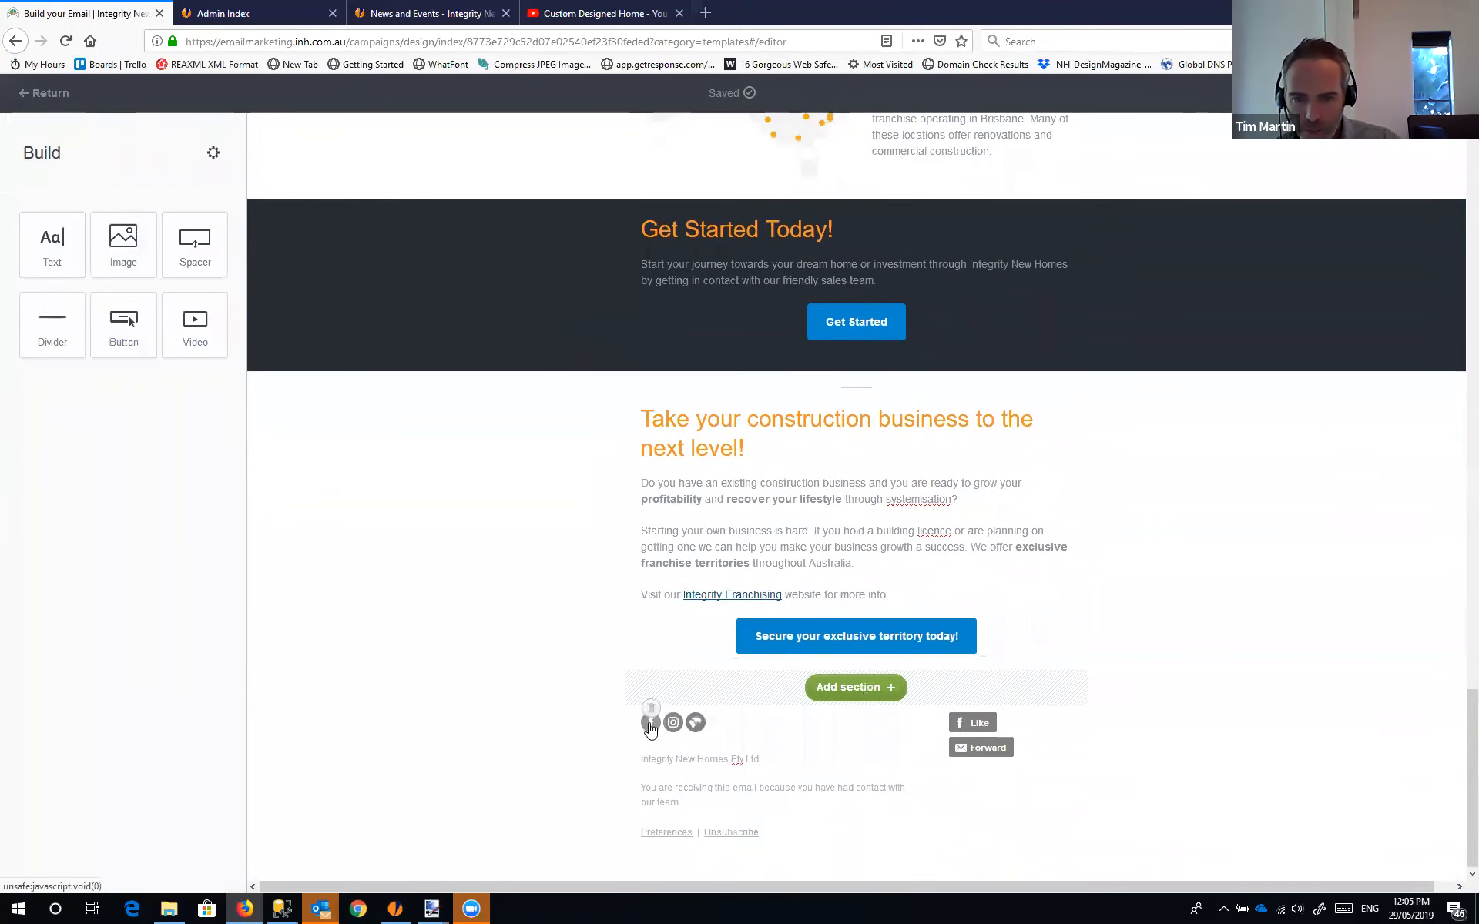
click(650, 727)
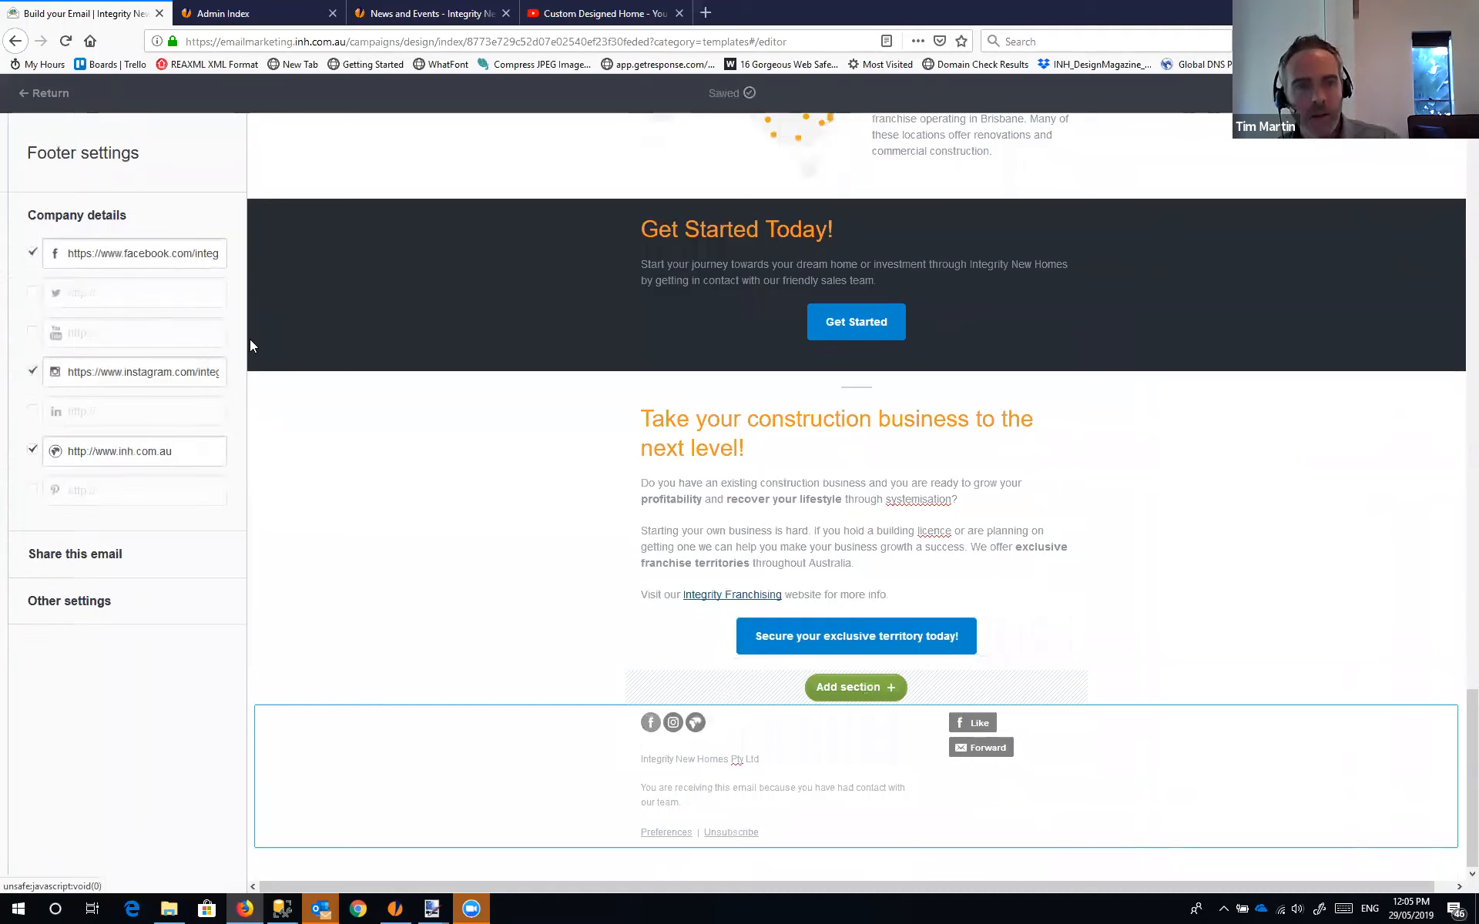
click(133, 253)
drag(224, 251, 251, 248)
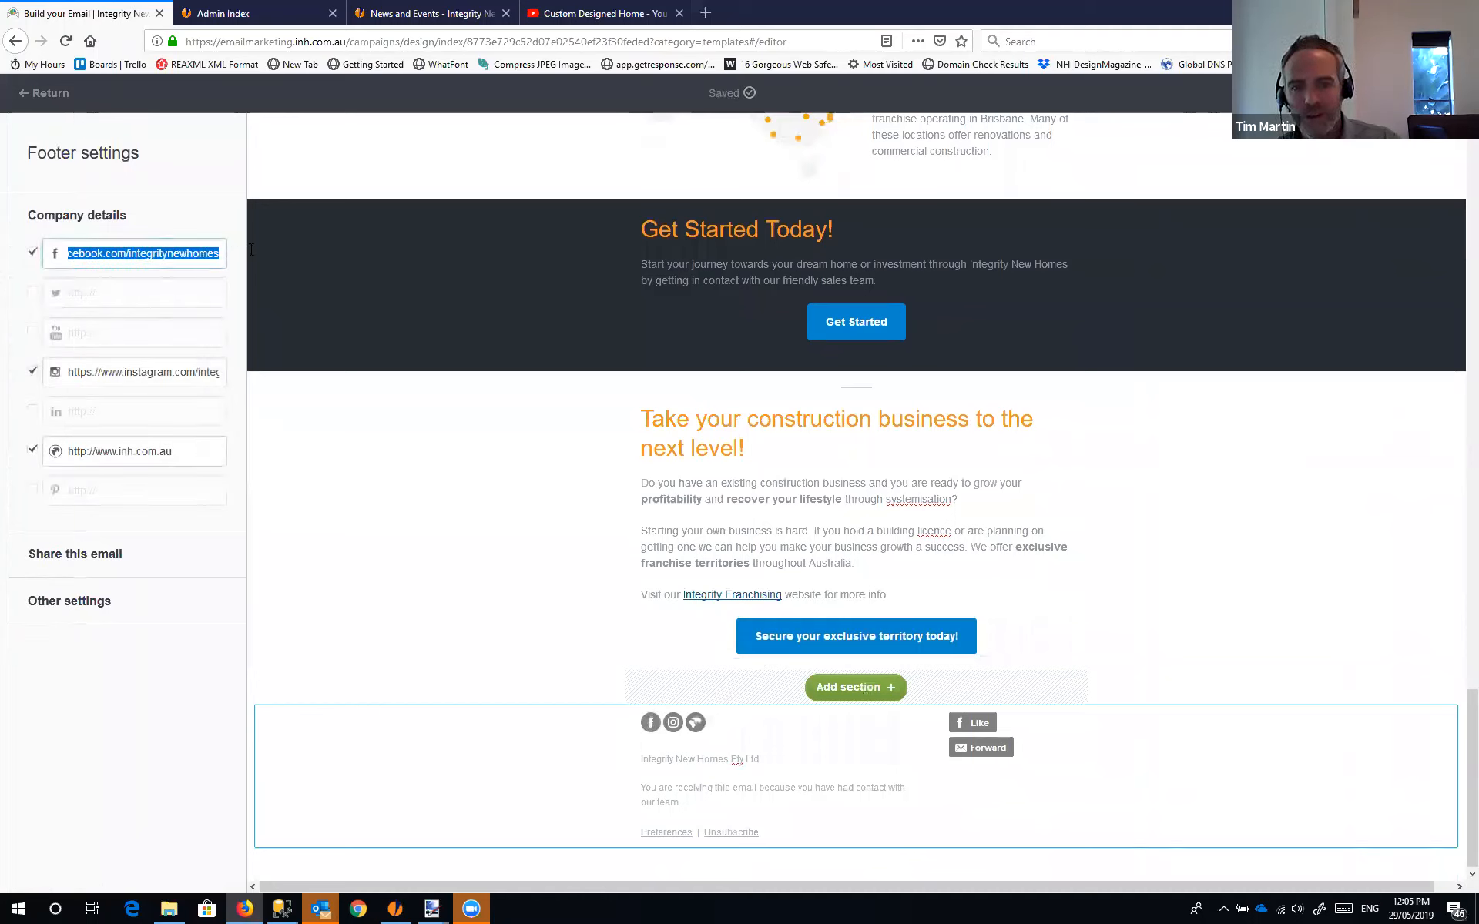
click(202, 258)
drag(158, 372, 222, 375)
click(190, 451)
text(/sy)
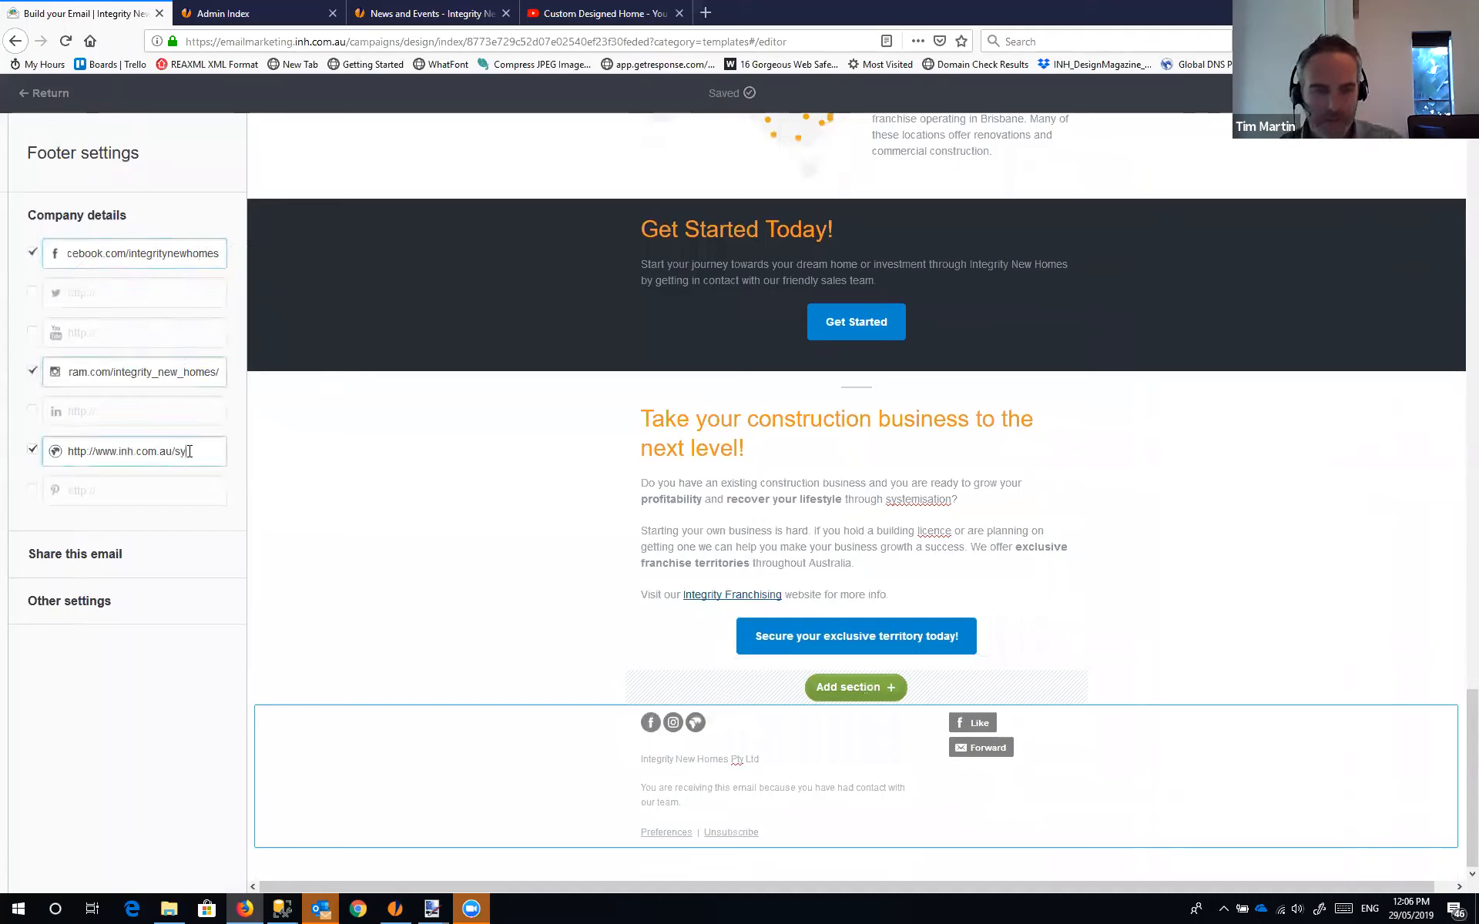
text(dney)
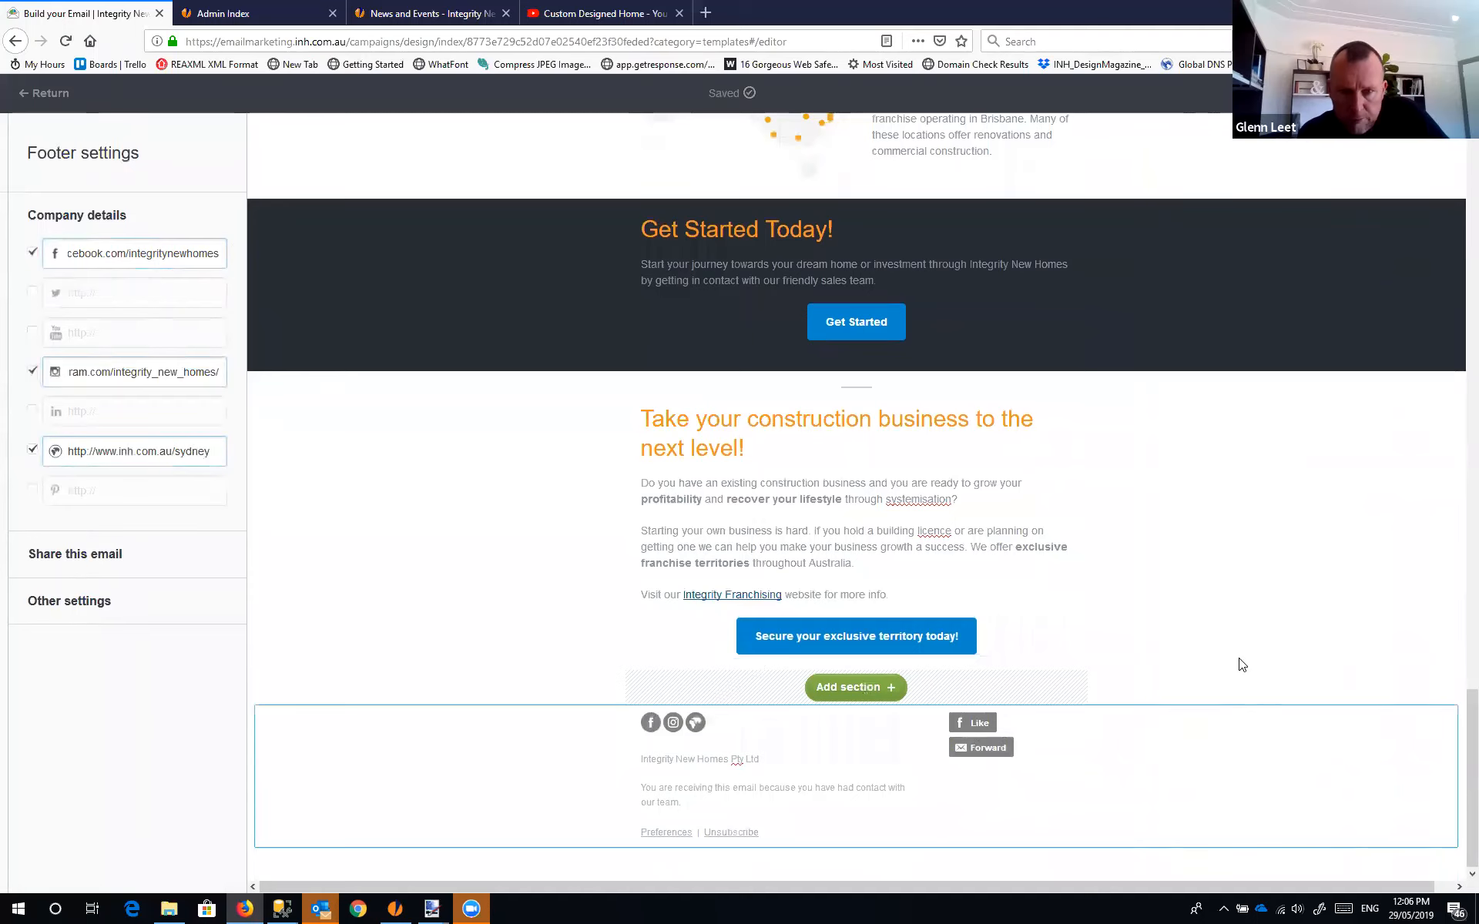
Step: Change the footer company line to 'Integrity New Homes Sydney'
double_click(751, 771)
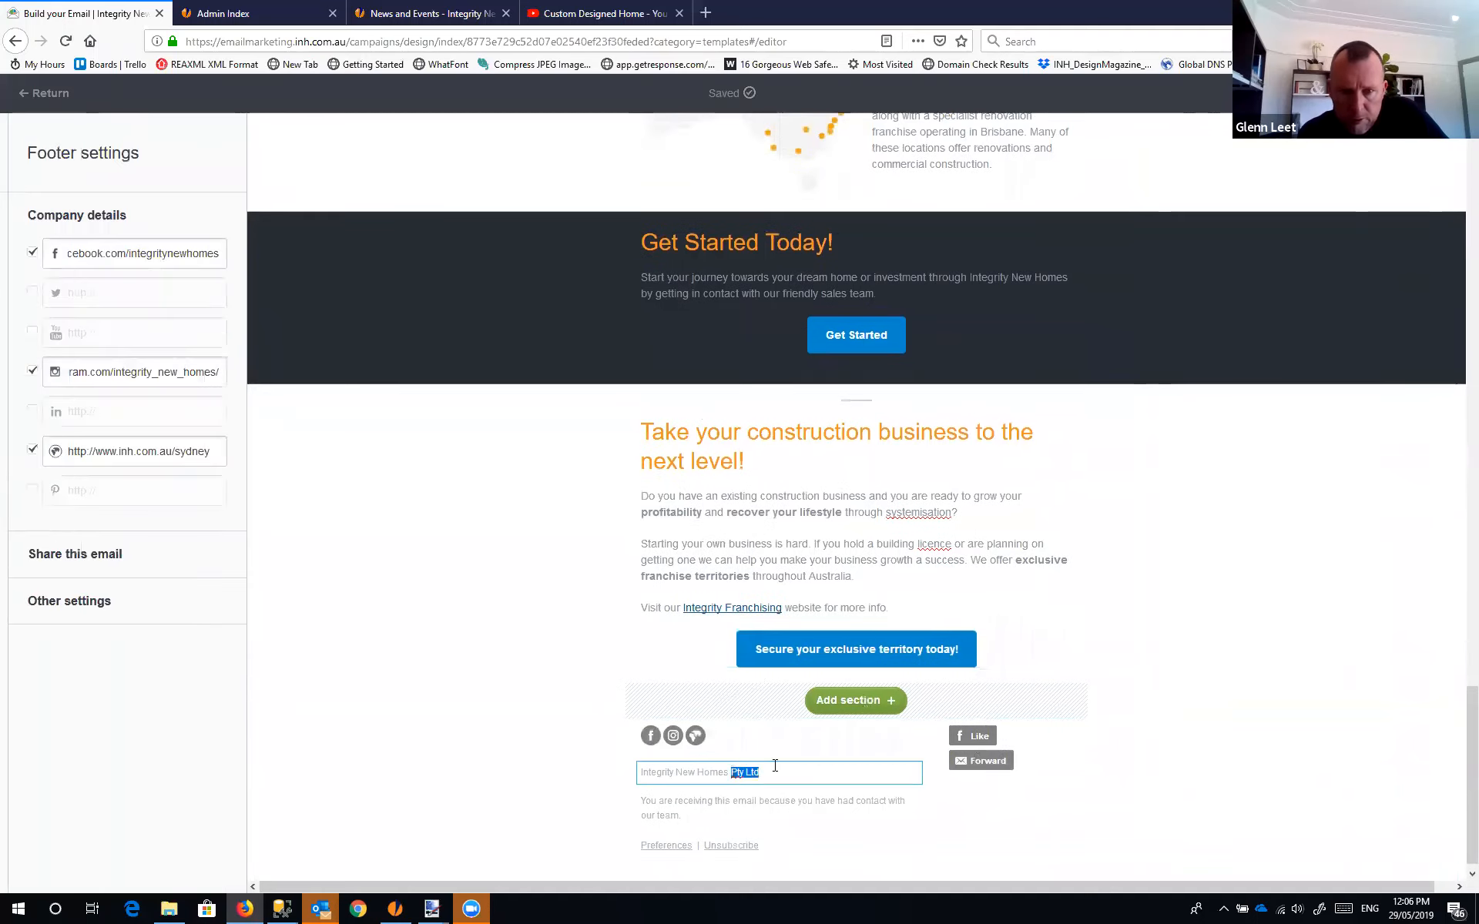
text(Sydney)
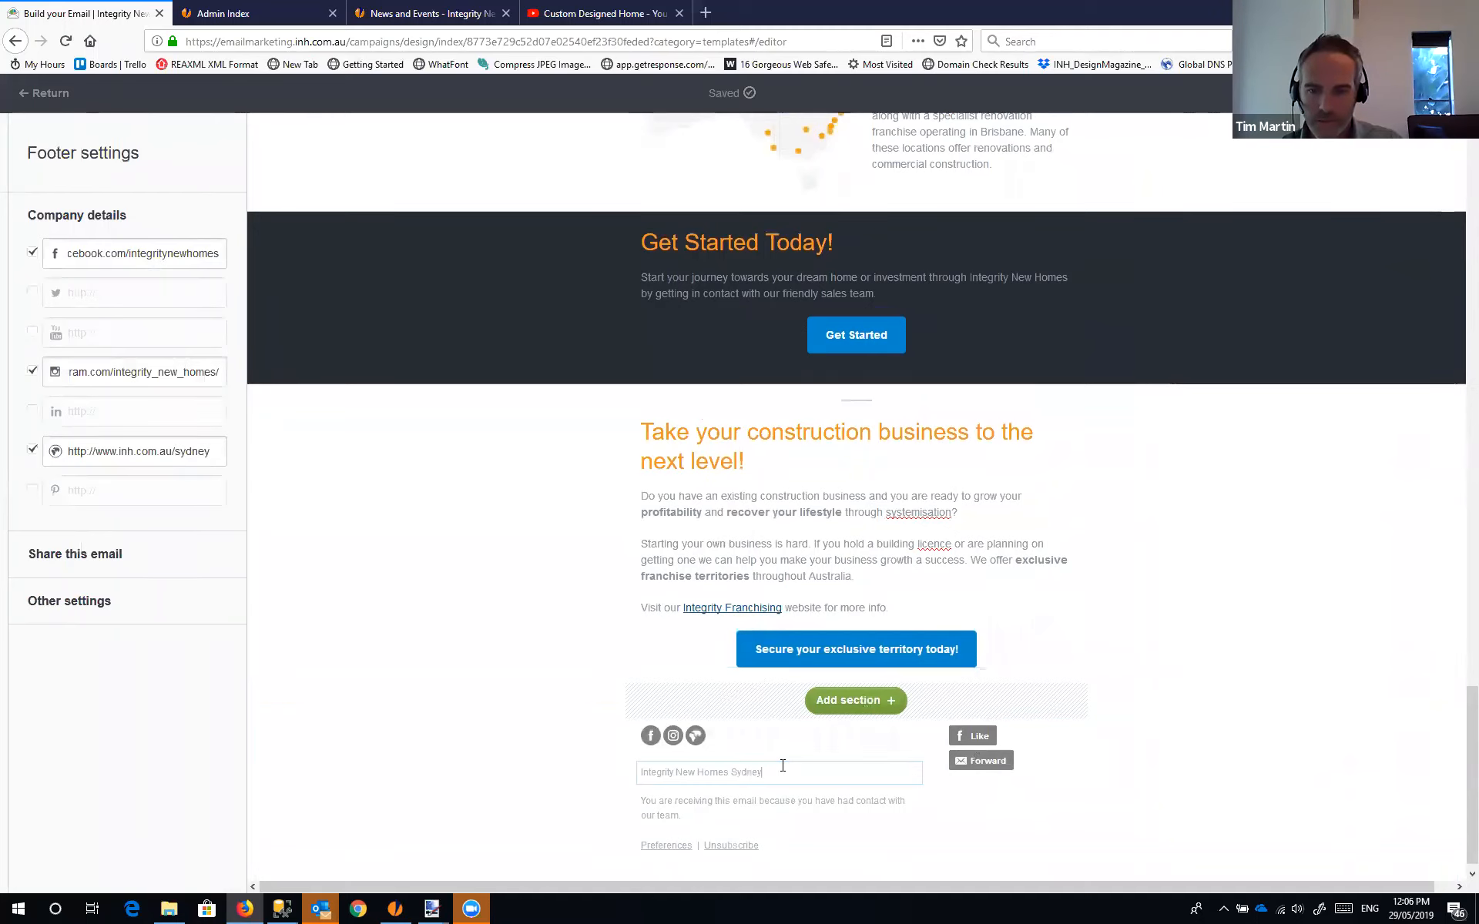
click(1291, 736)
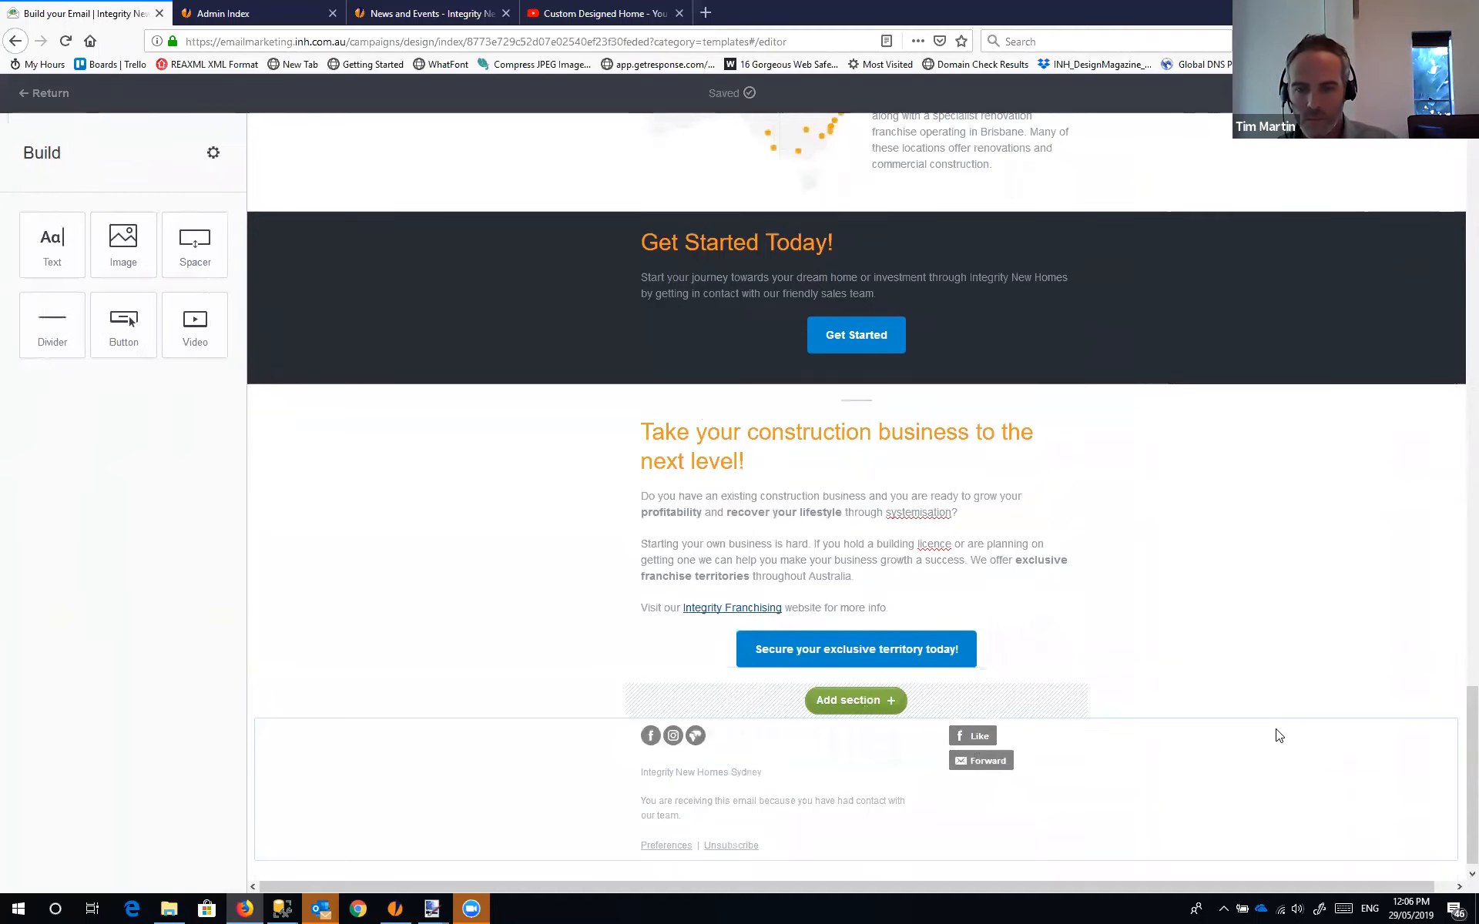
scroll(1280, 735, up, 10)
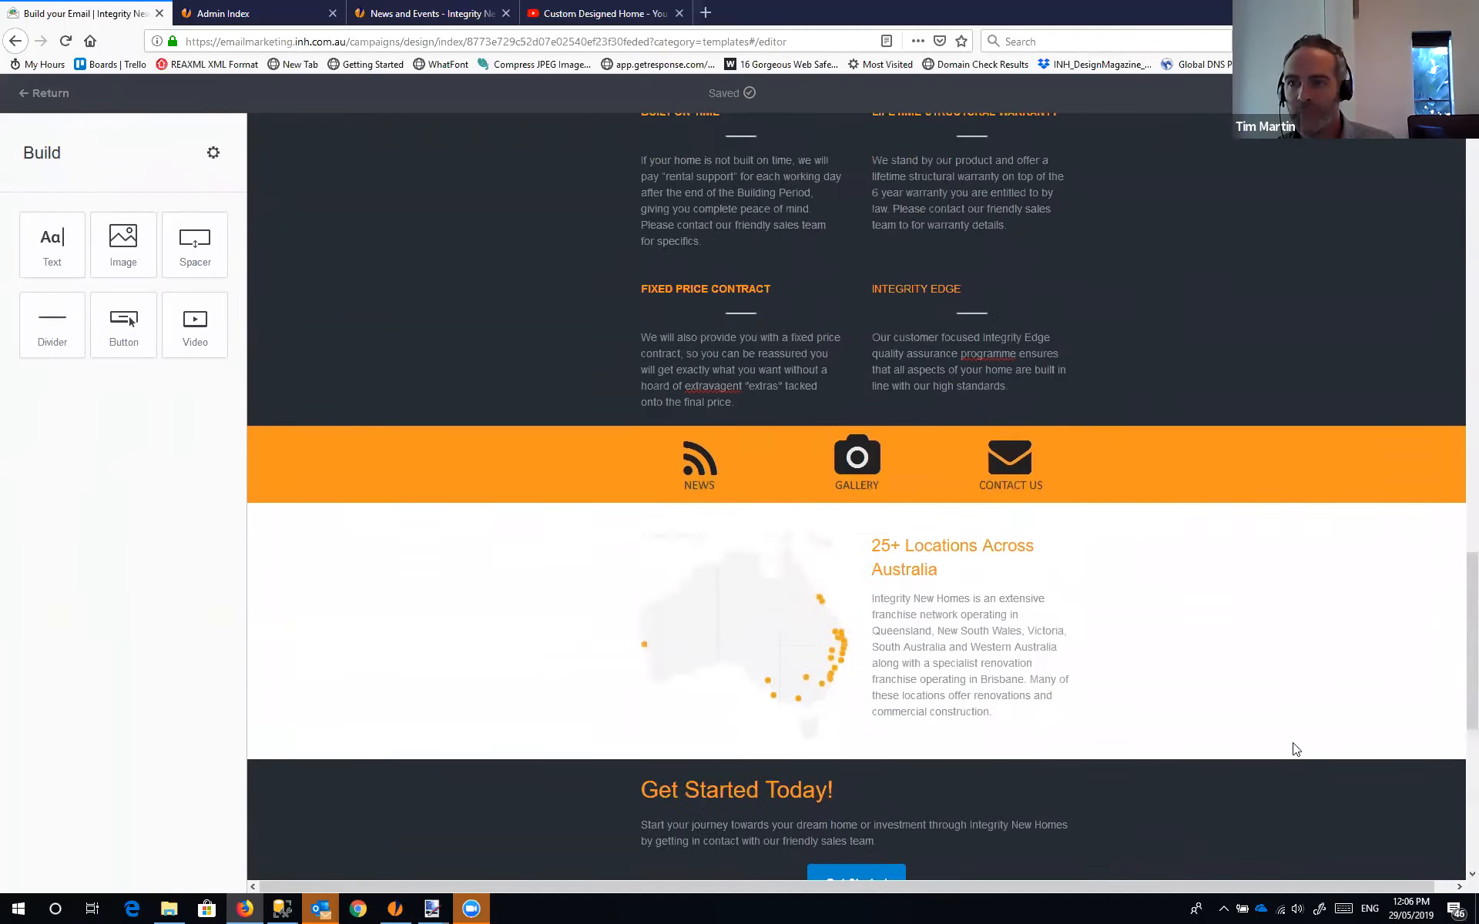
scroll(1292, 751, up, 10)
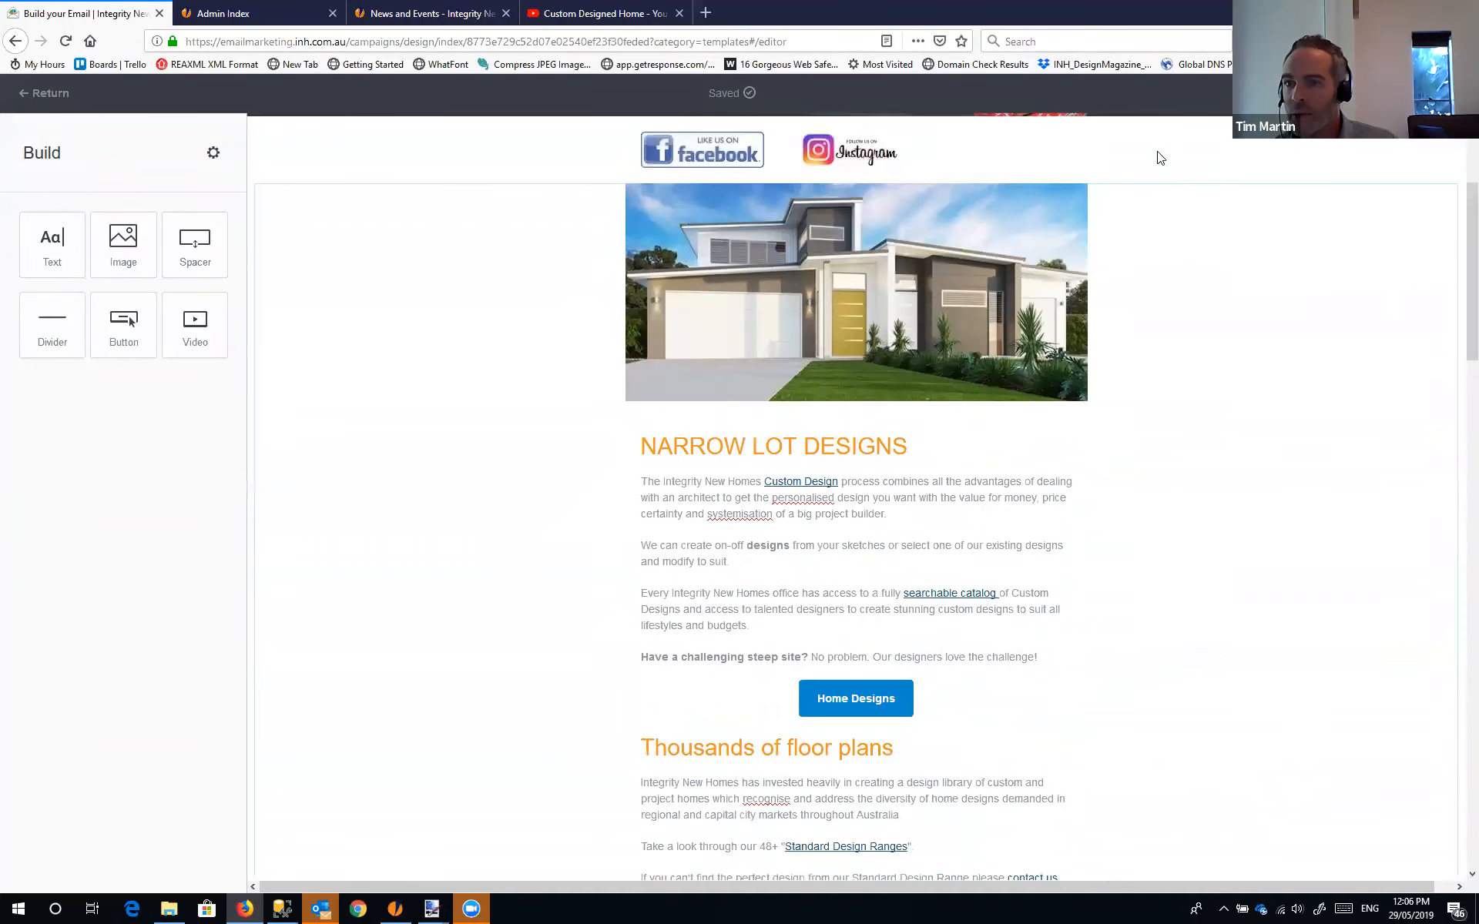
Step: Send a test of the Narrow Lot Designs email to your own address
scroll(1166, 148, up, 4)
click(1326, 93)
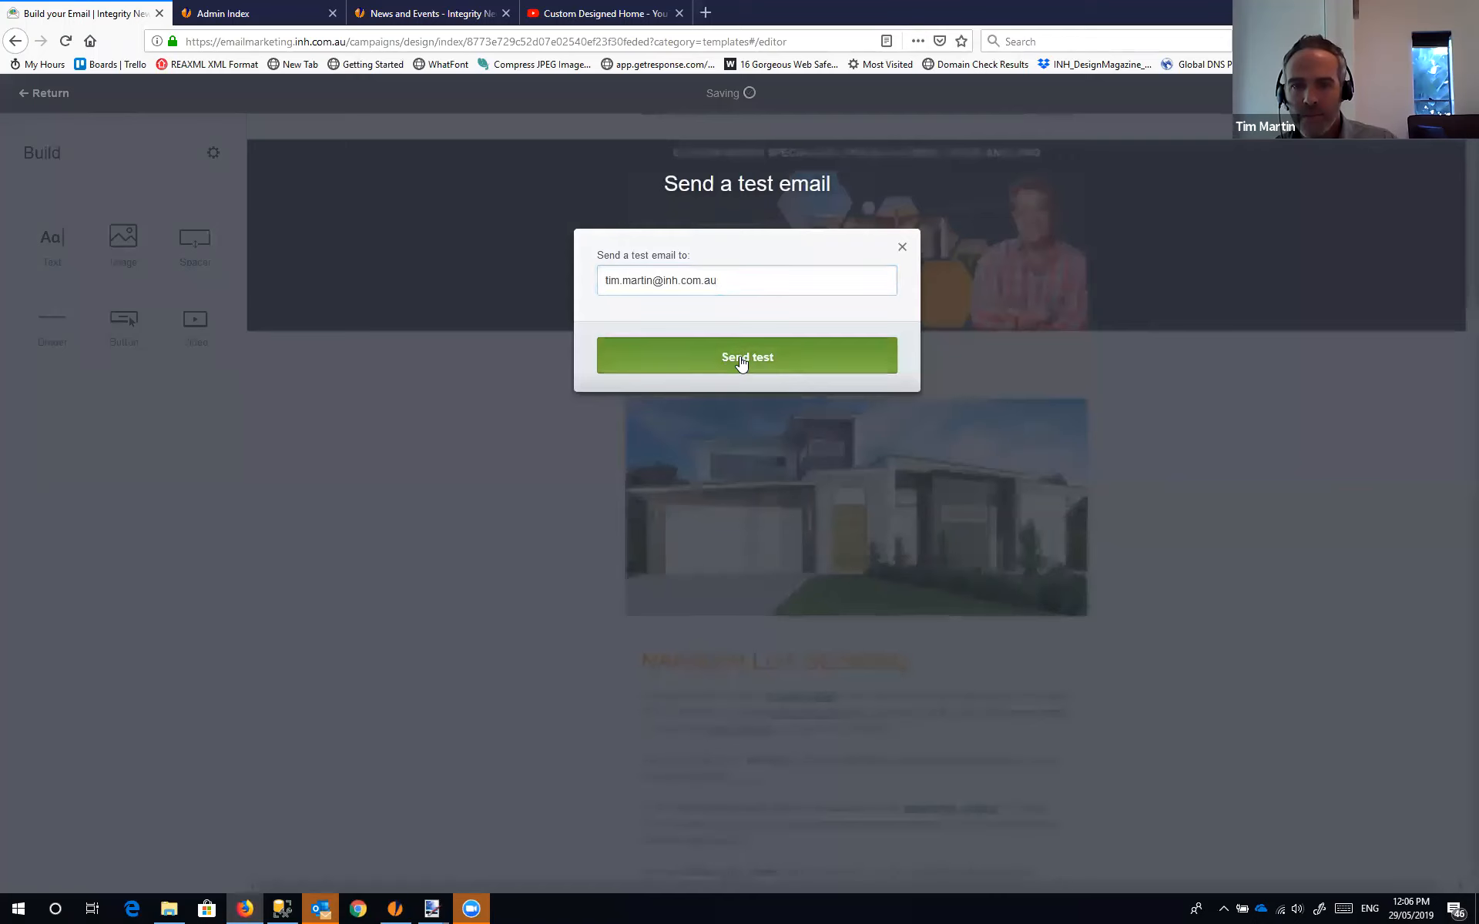
click(741, 362)
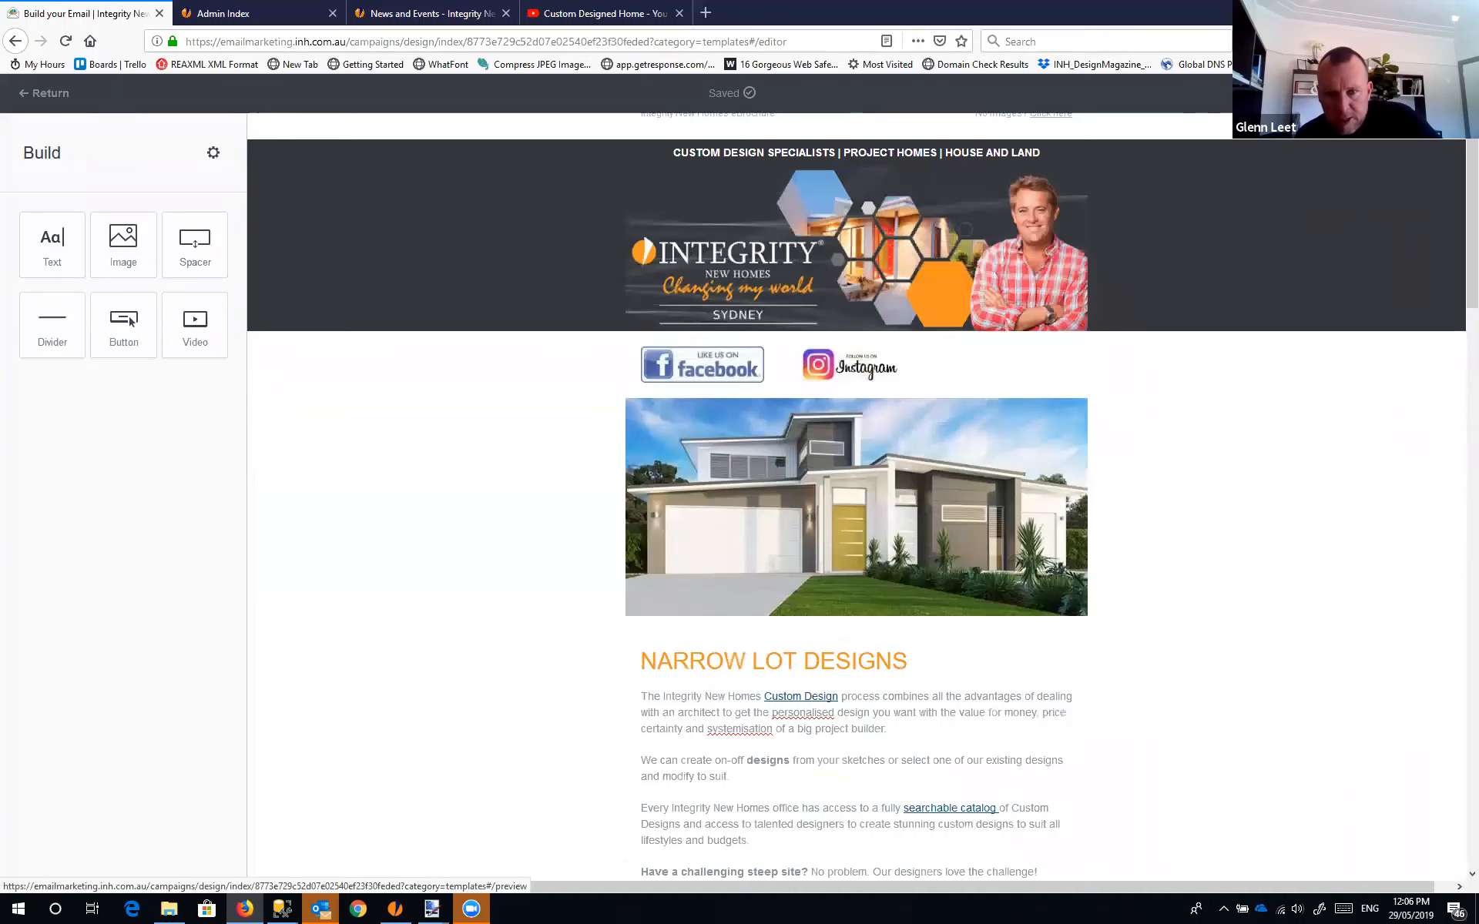
Step: Duplicate the orange Duplex Design section
click(1167, 483)
scroll(1168, 477, down, 8)
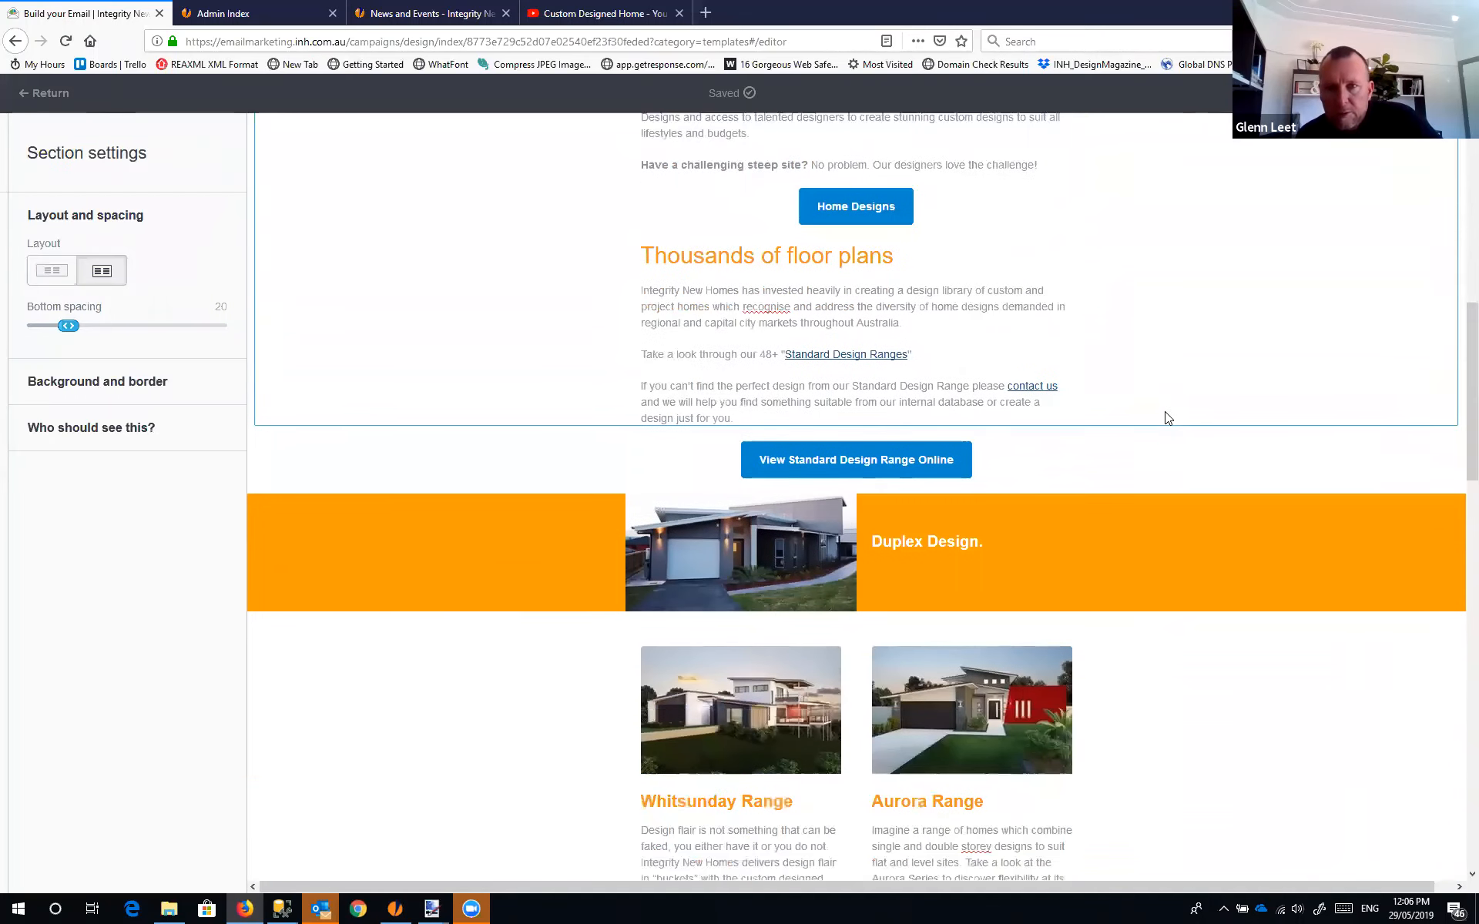
scroll(1351, 468, down, 1)
click(1284, 474)
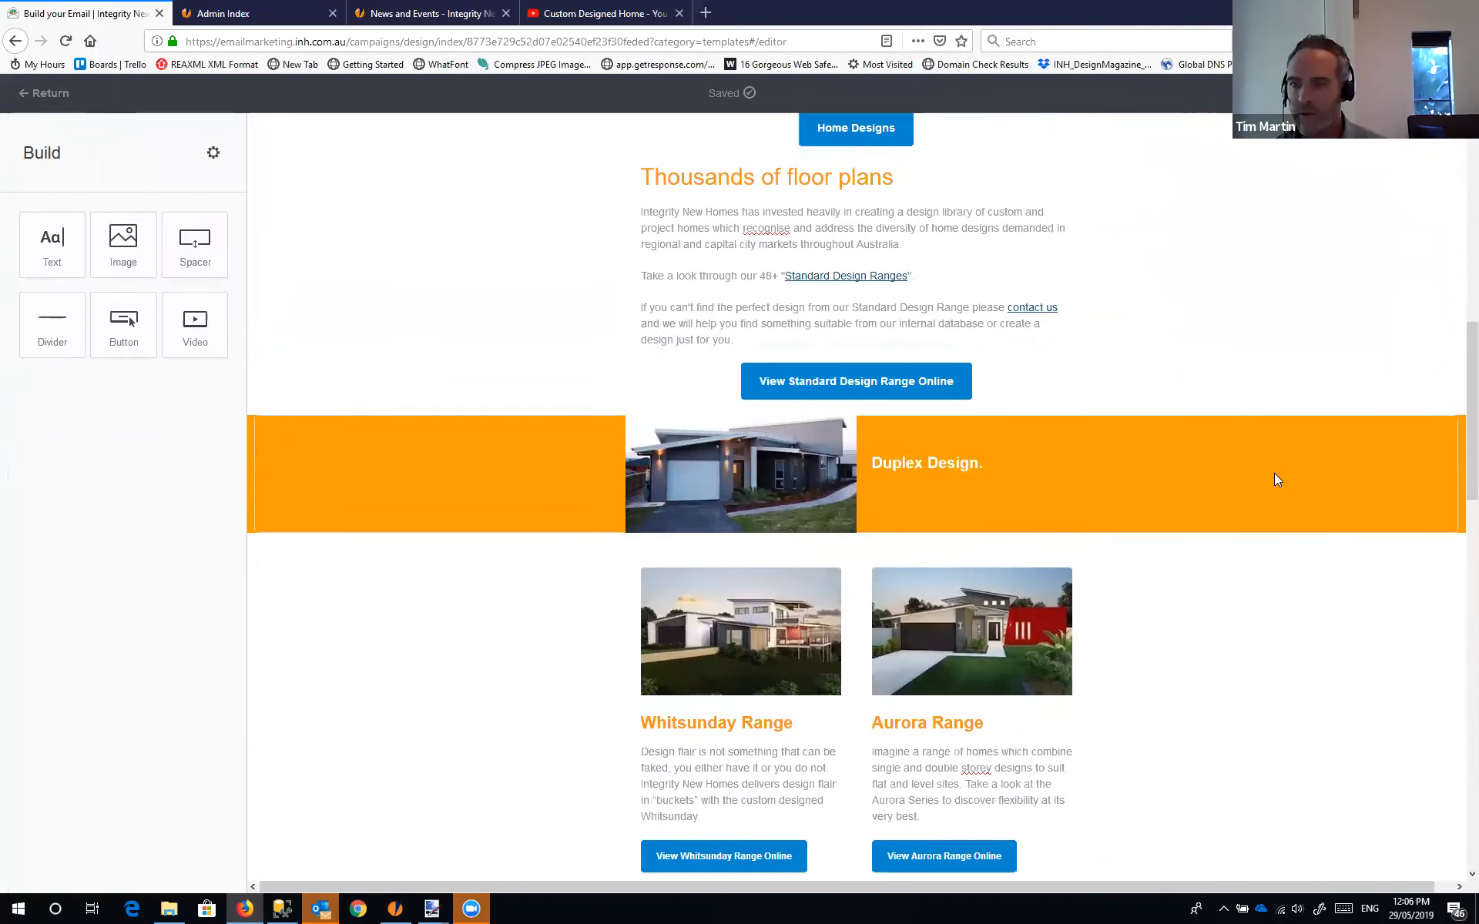
click(1275, 479)
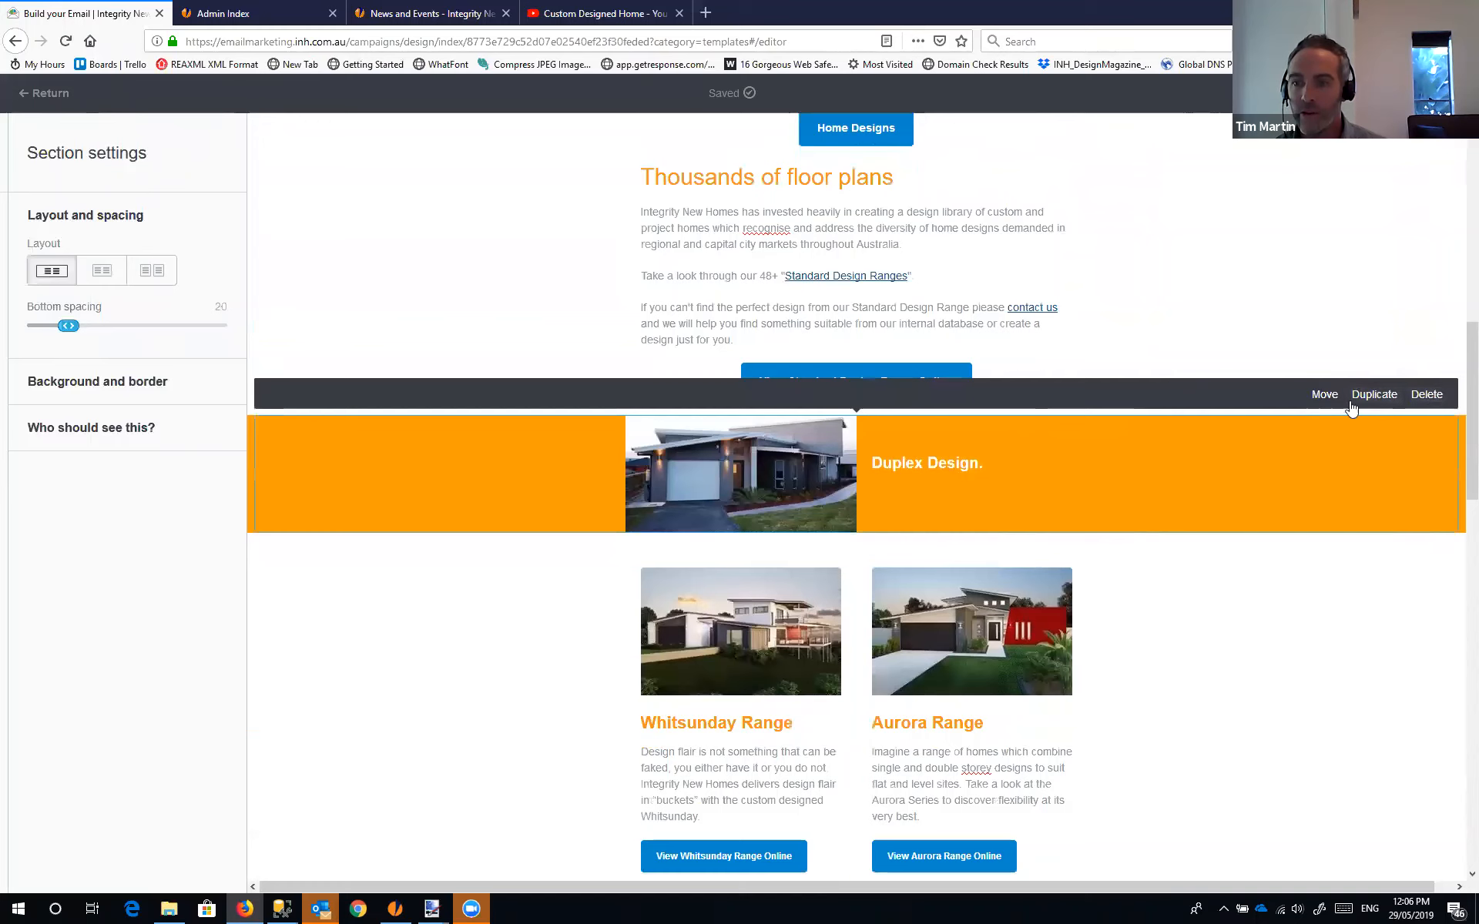
click(1374, 395)
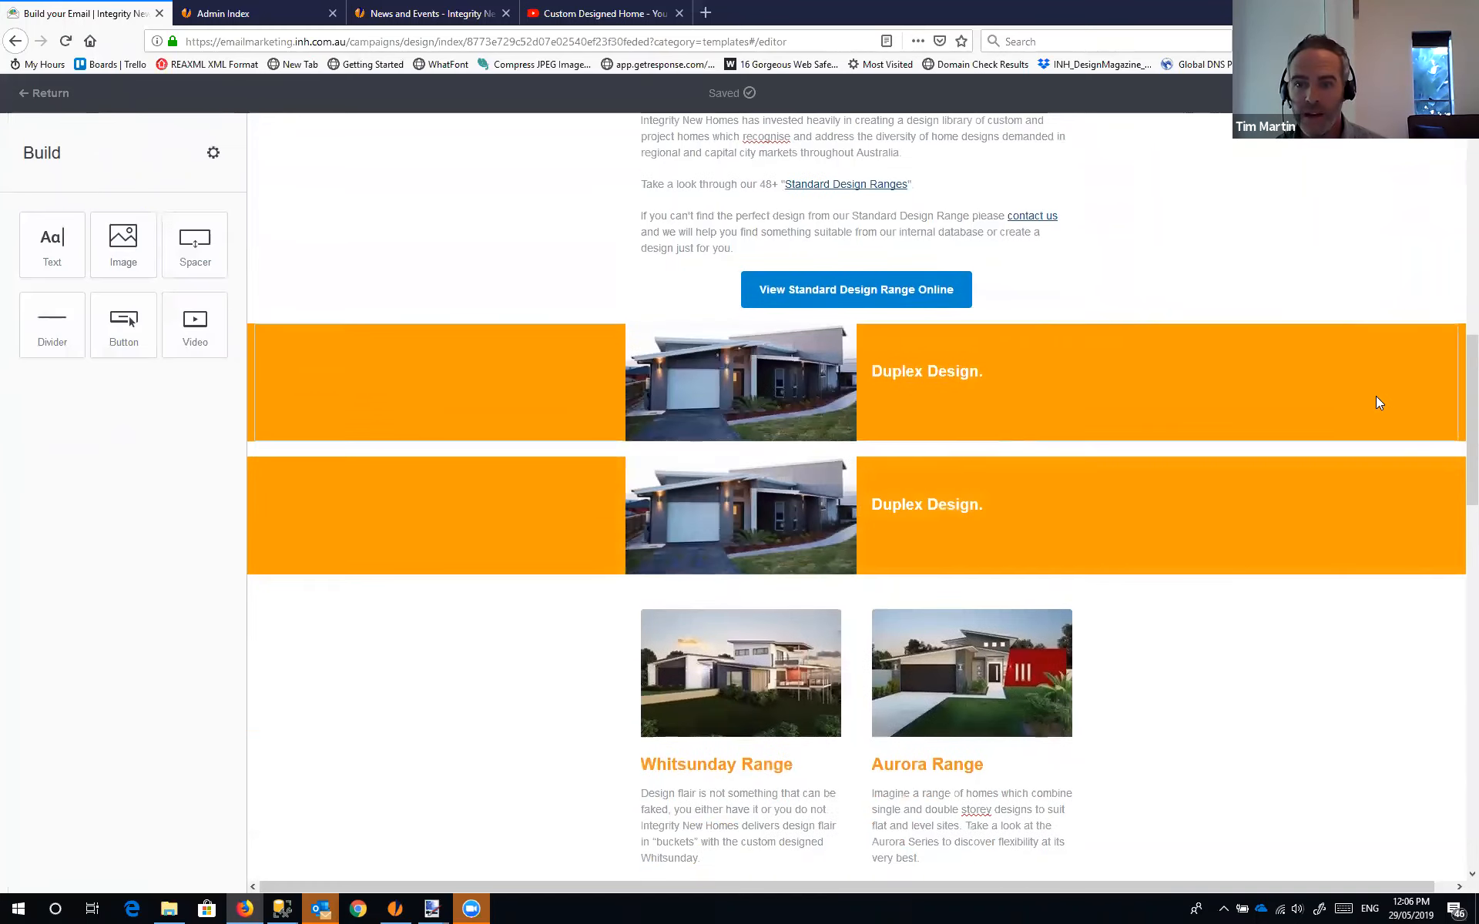
scroll(1232, 385, down, 5)
scroll(1347, 501, up, 1)
scroll(1348, 501, up, 3)
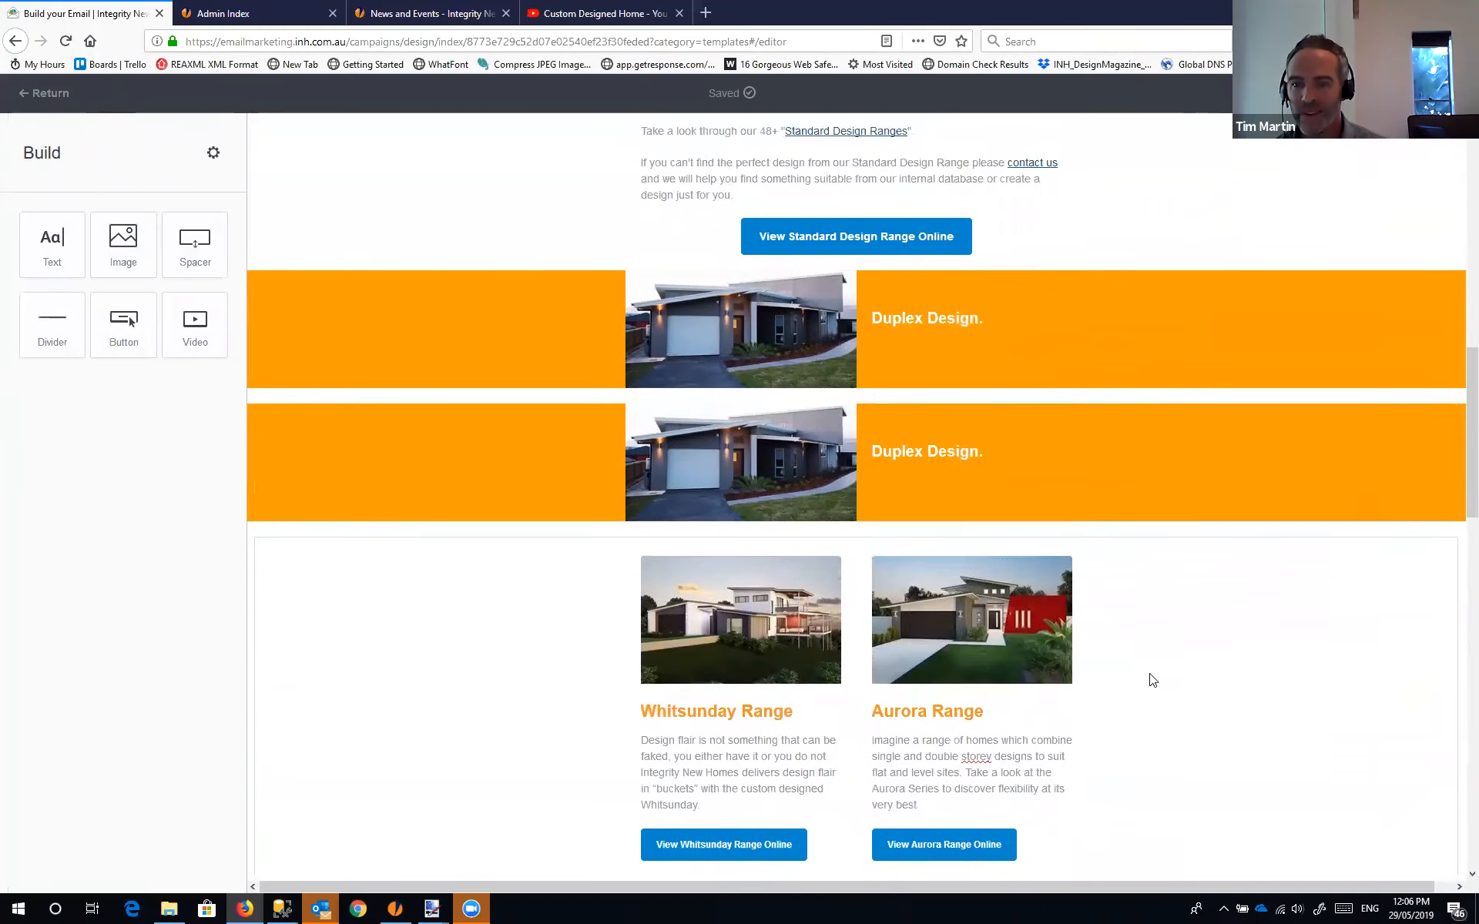
Step: Duplicate the Whitsunday and Aurora ranges section
click(1171, 660)
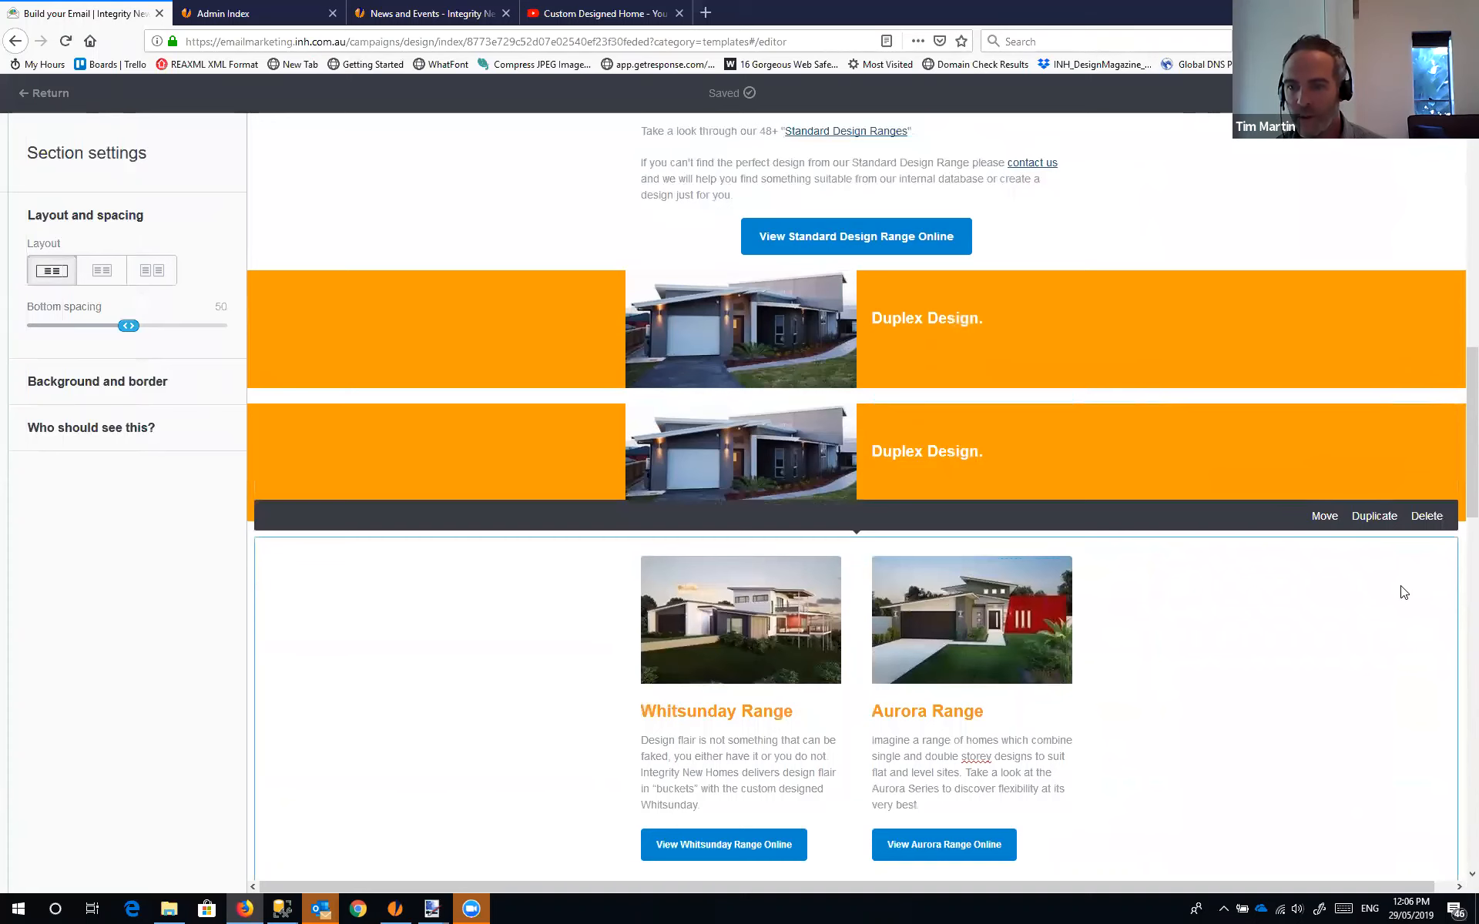
scroll(1403, 592, down, 2)
click(1374, 358)
scroll(1263, 456, down, 3)
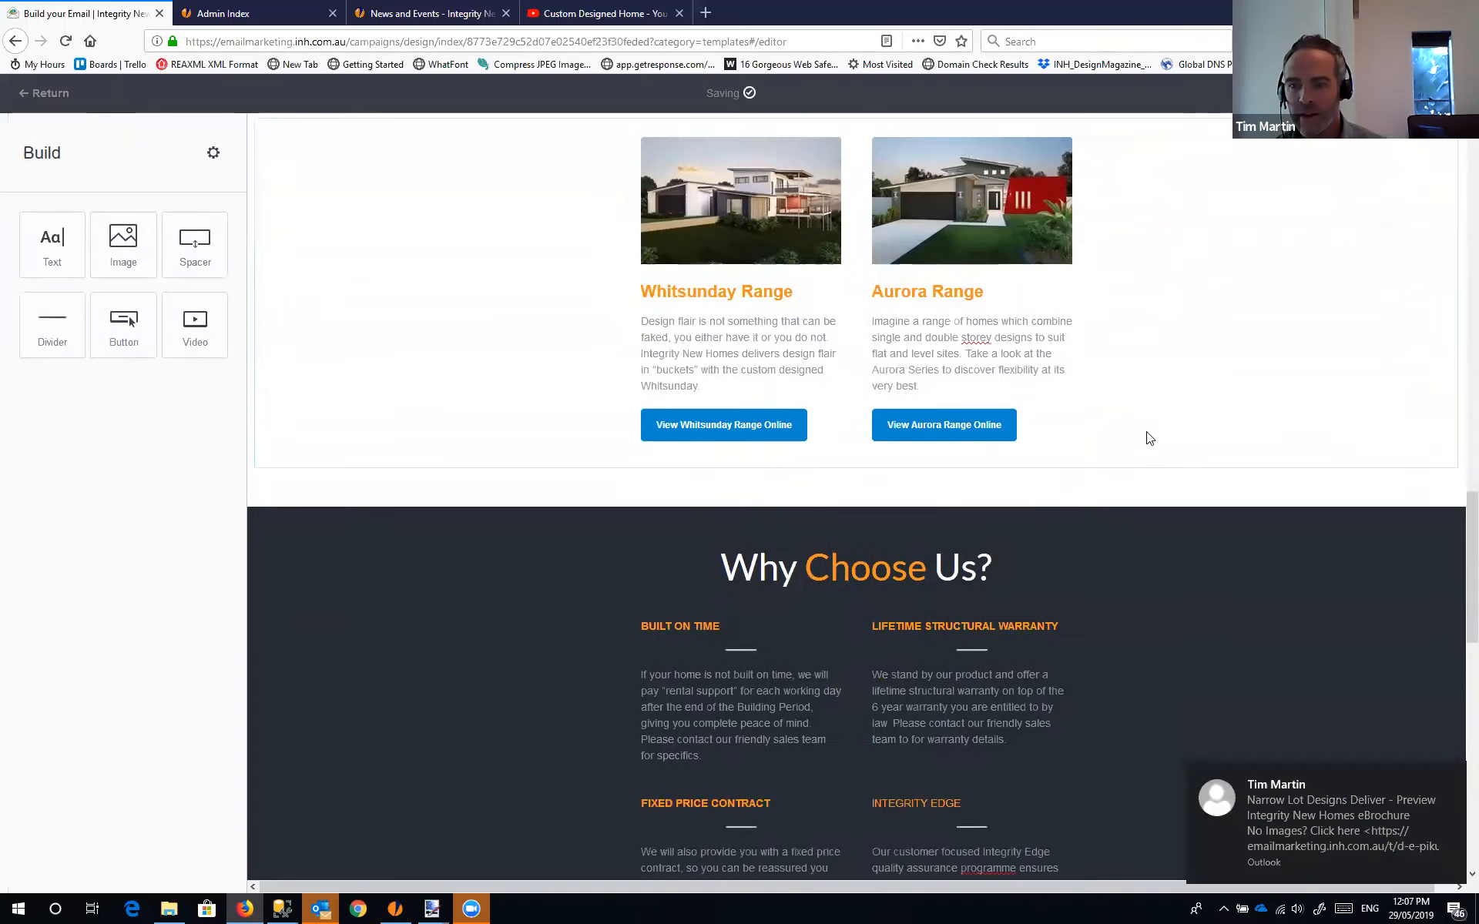
scroll(1062, 382, up, 7)
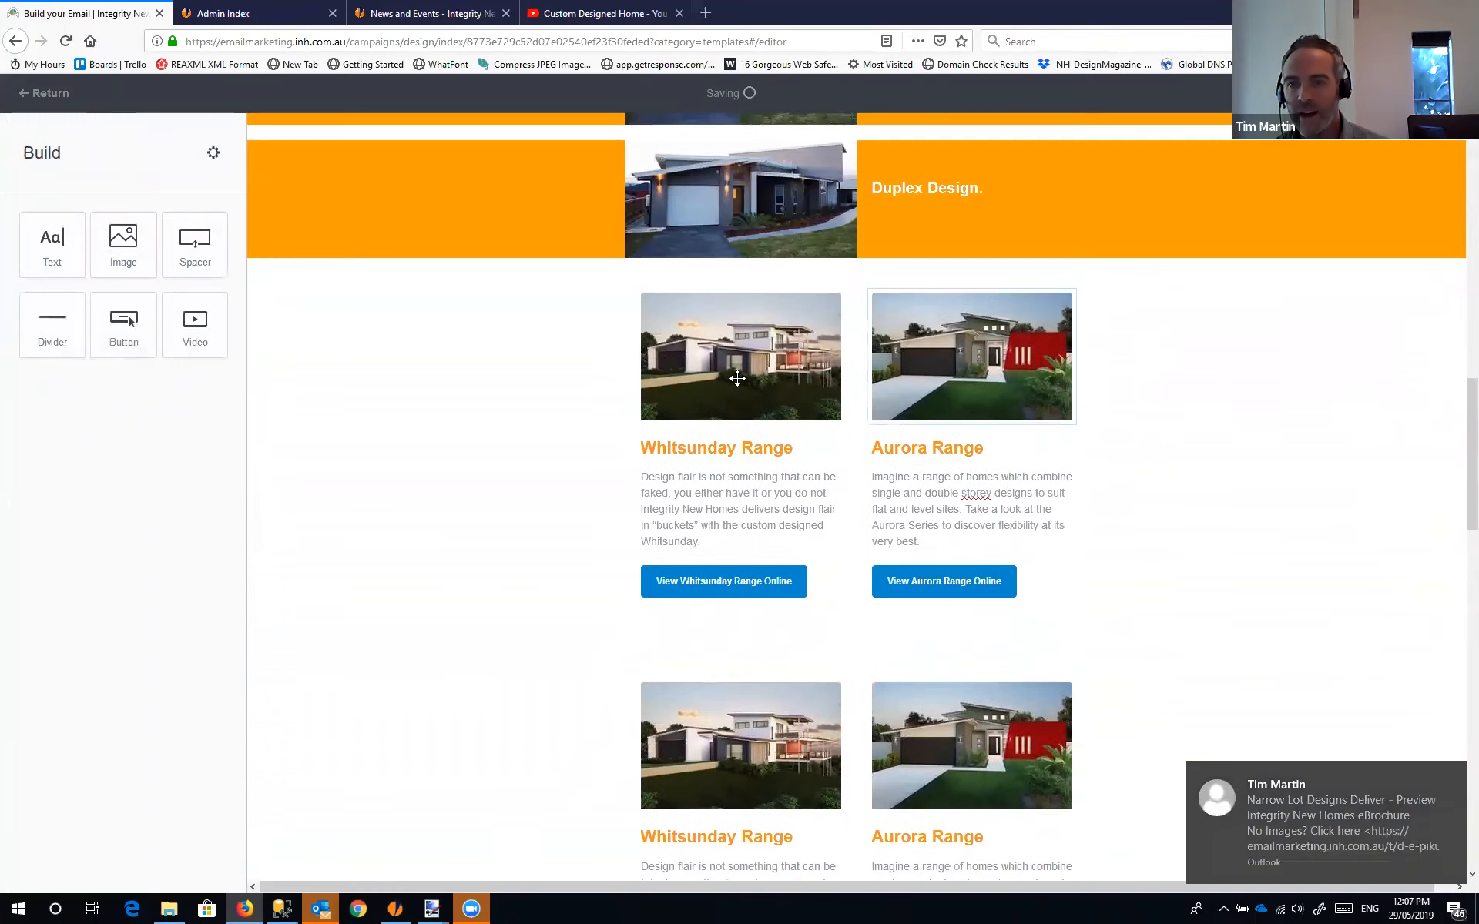
scroll(1371, 501, up, 4)
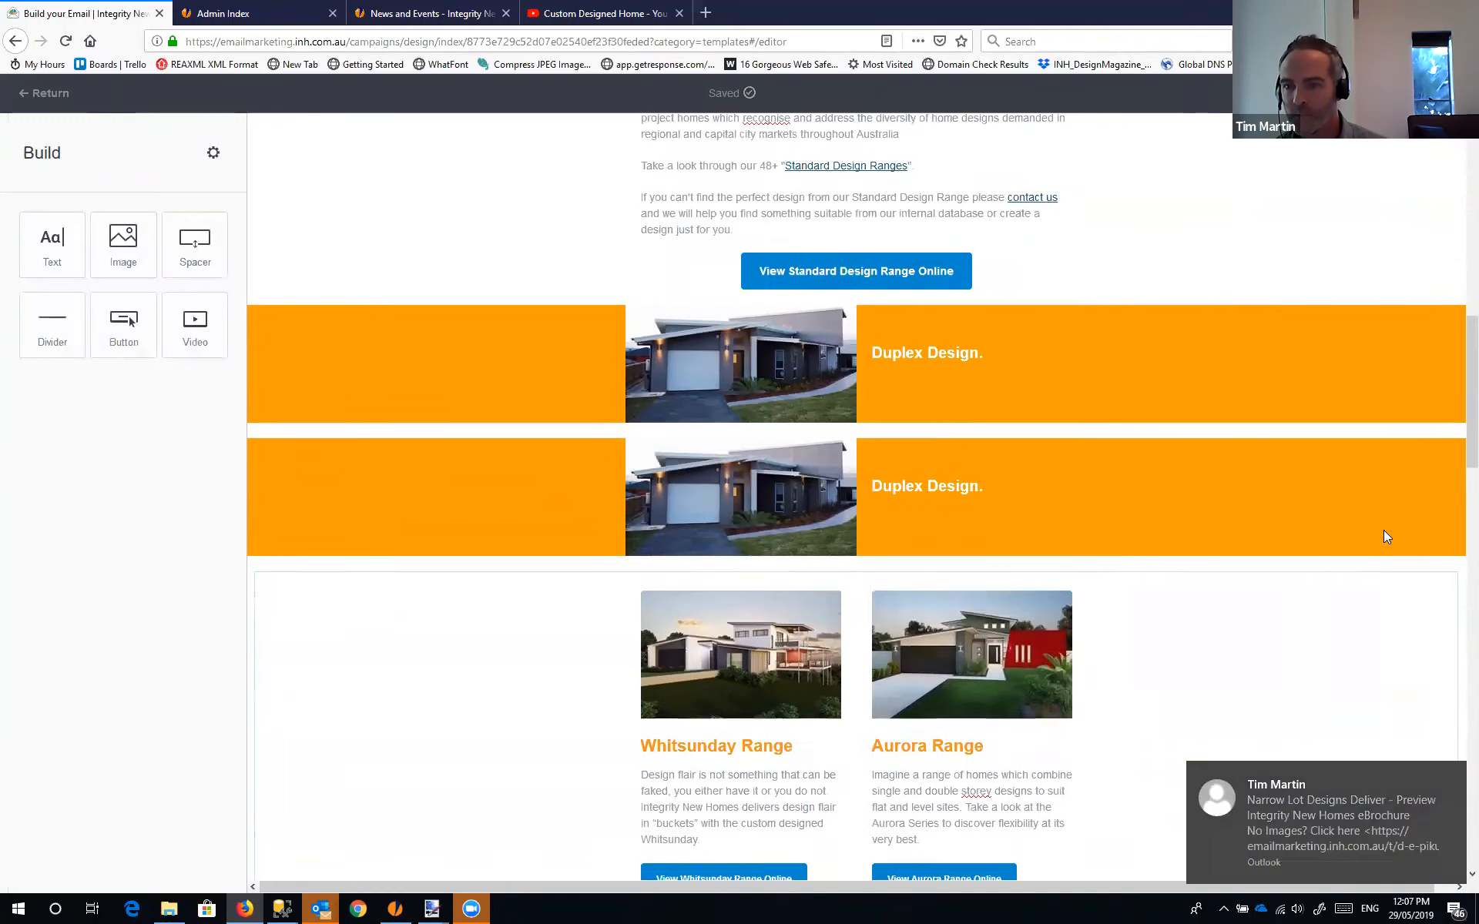
scroll(1383, 531, up, 1)
Step: Delete the duplicate Duplex Design and Whitsunday–Aurora sections, confirming each removal
click(1419, 539)
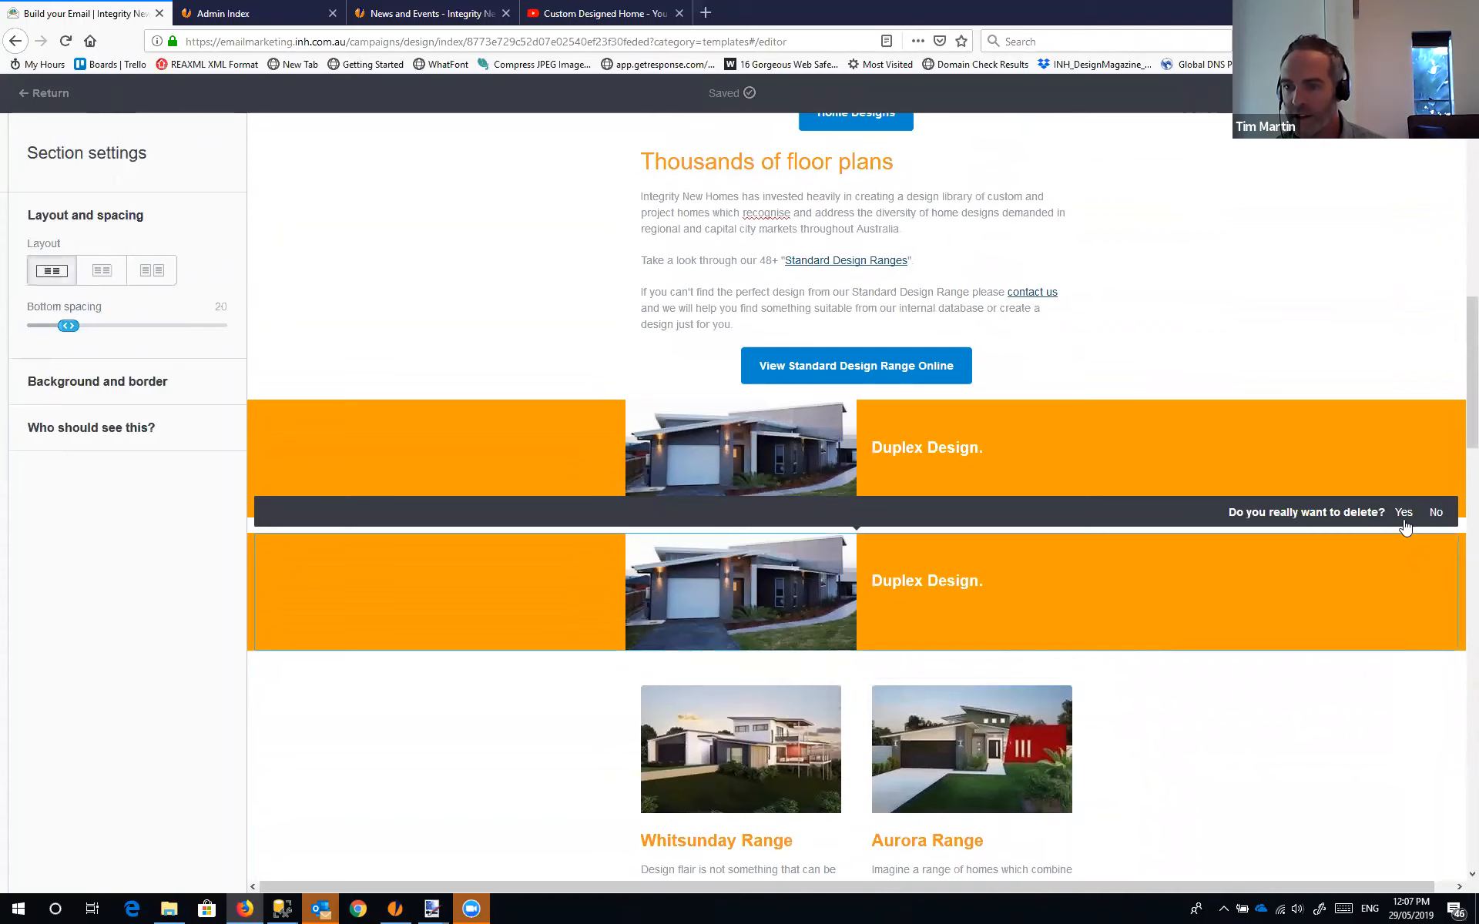
click(1403, 512)
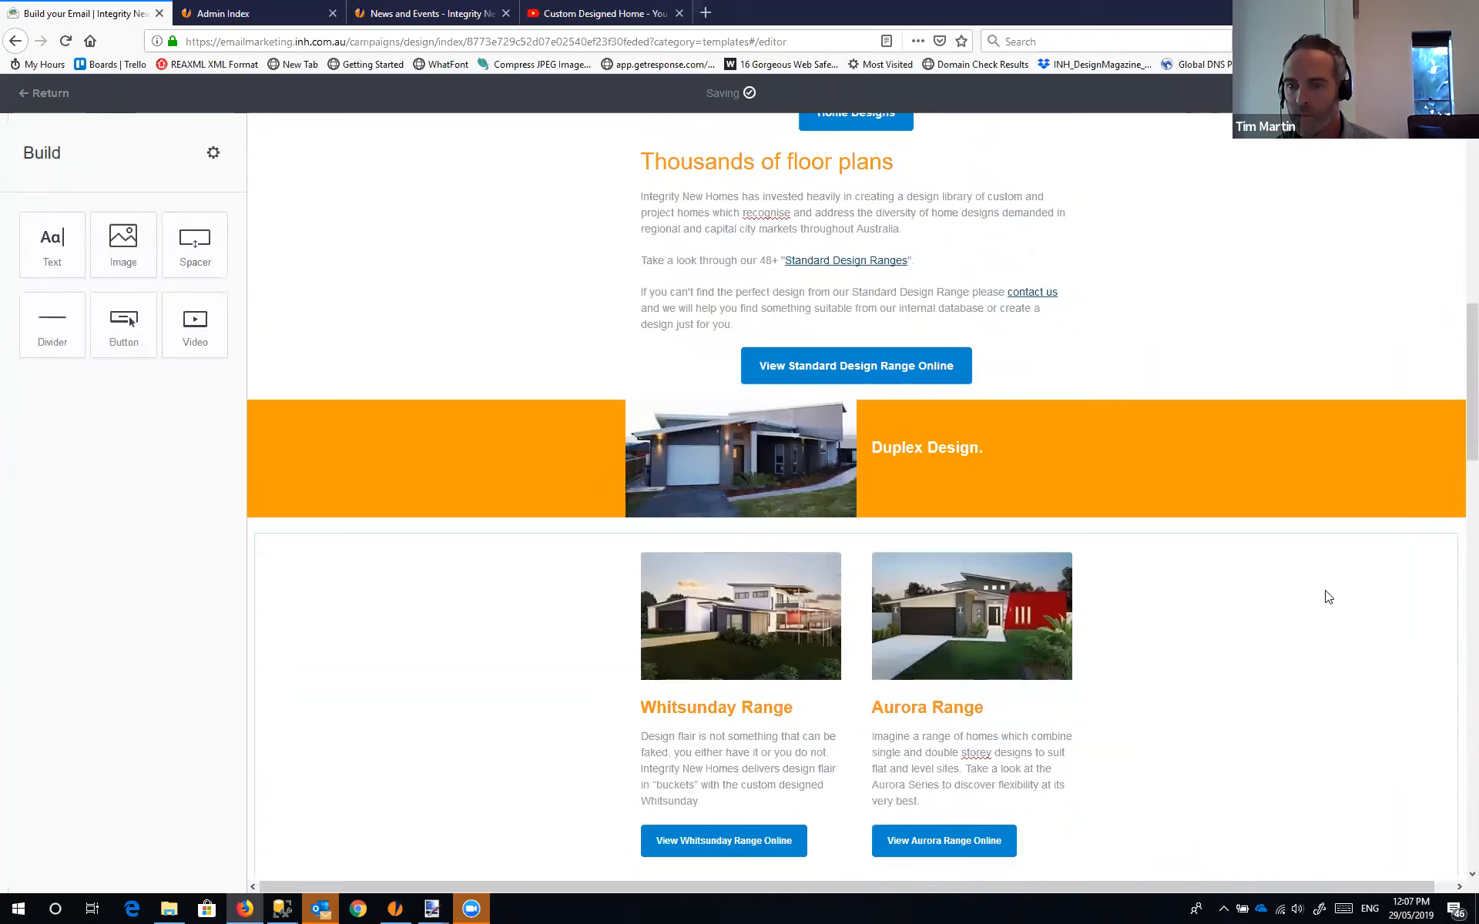
click(1328, 597)
click(1424, 512)
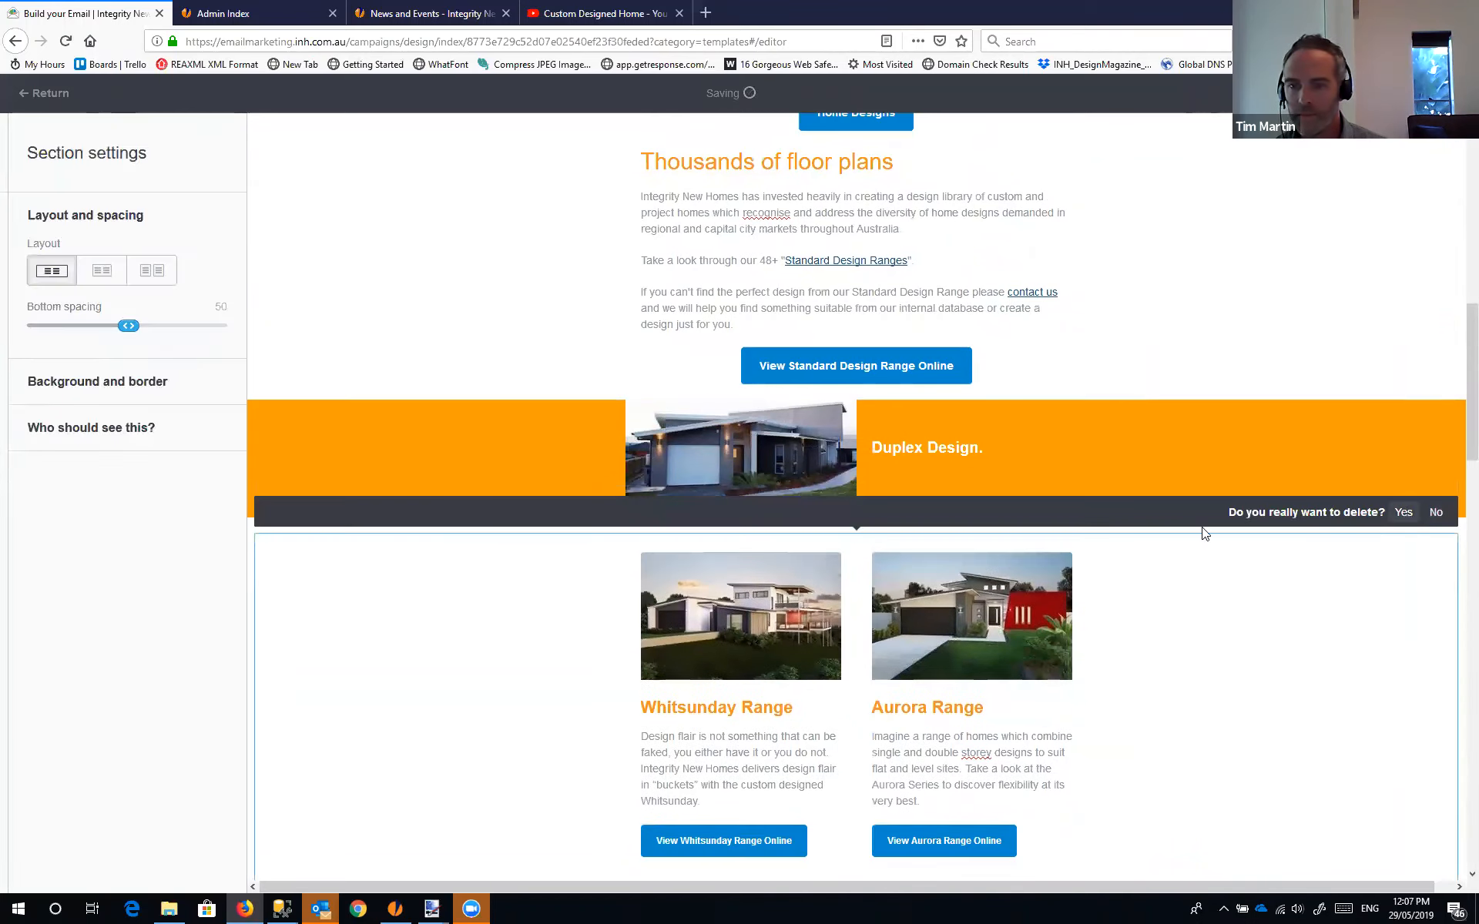
scroll(1301, 546, up, 2)
scroll(1302, 550, up, 10)
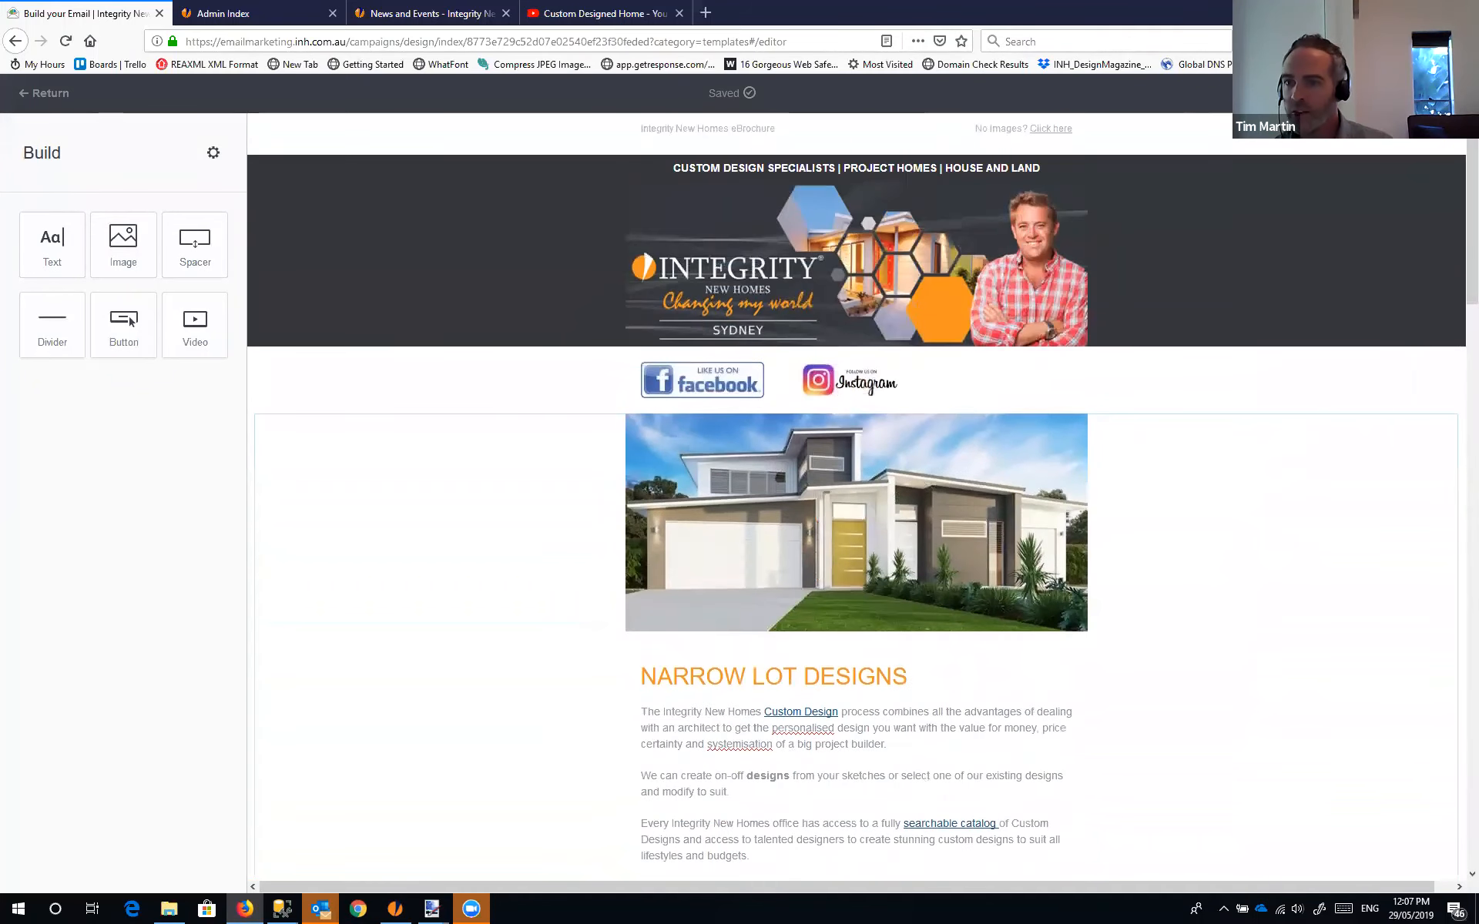
Step: Preview the email and scroll through the Duplex Design section down to the footer
click(1321, 93)
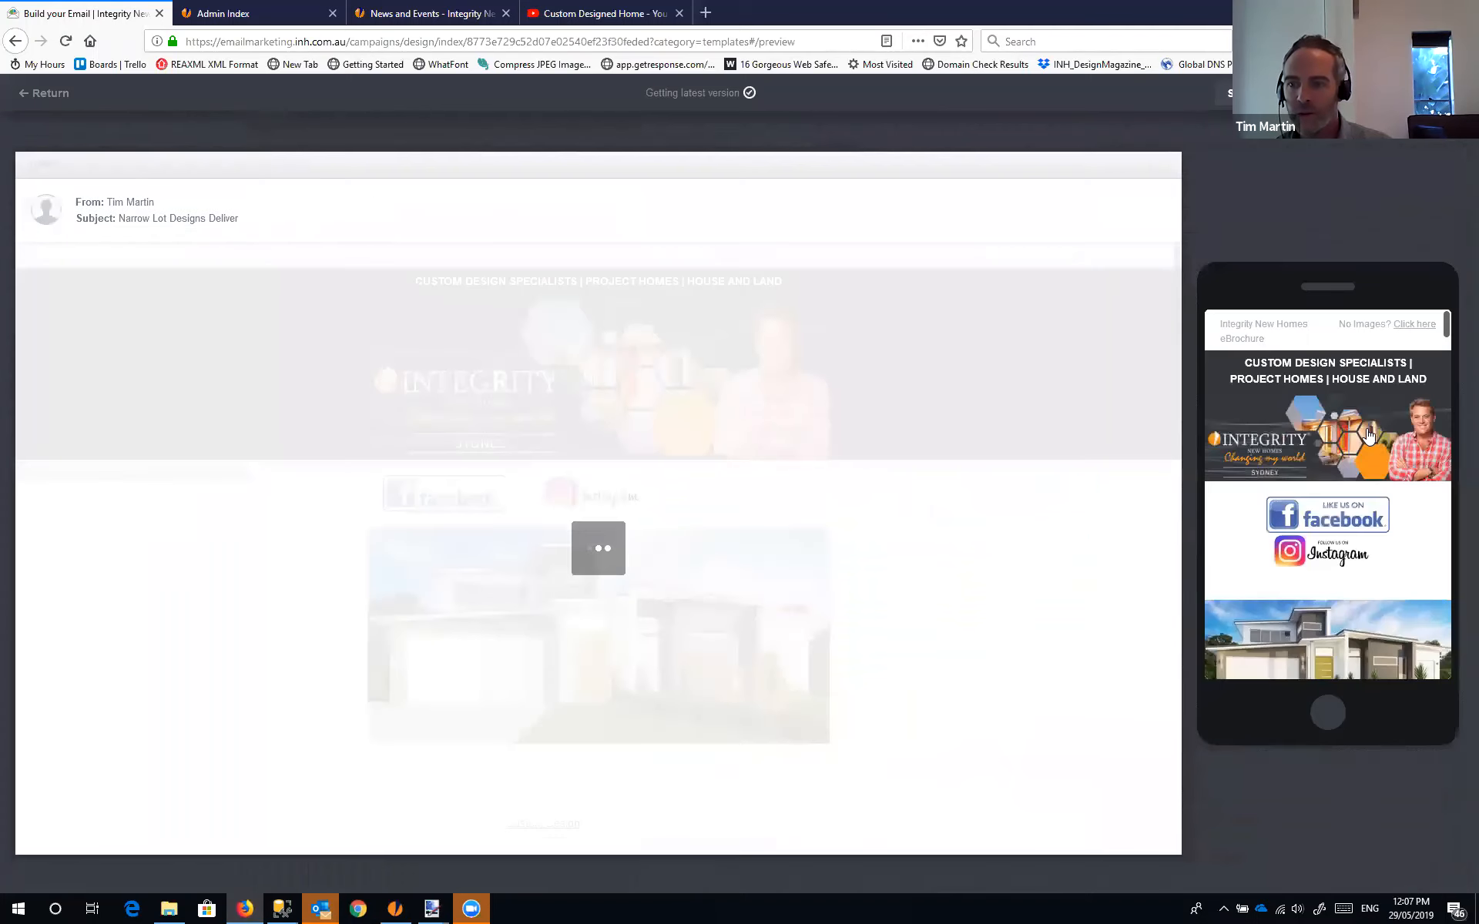
scroll(1366, 431, down, 15)
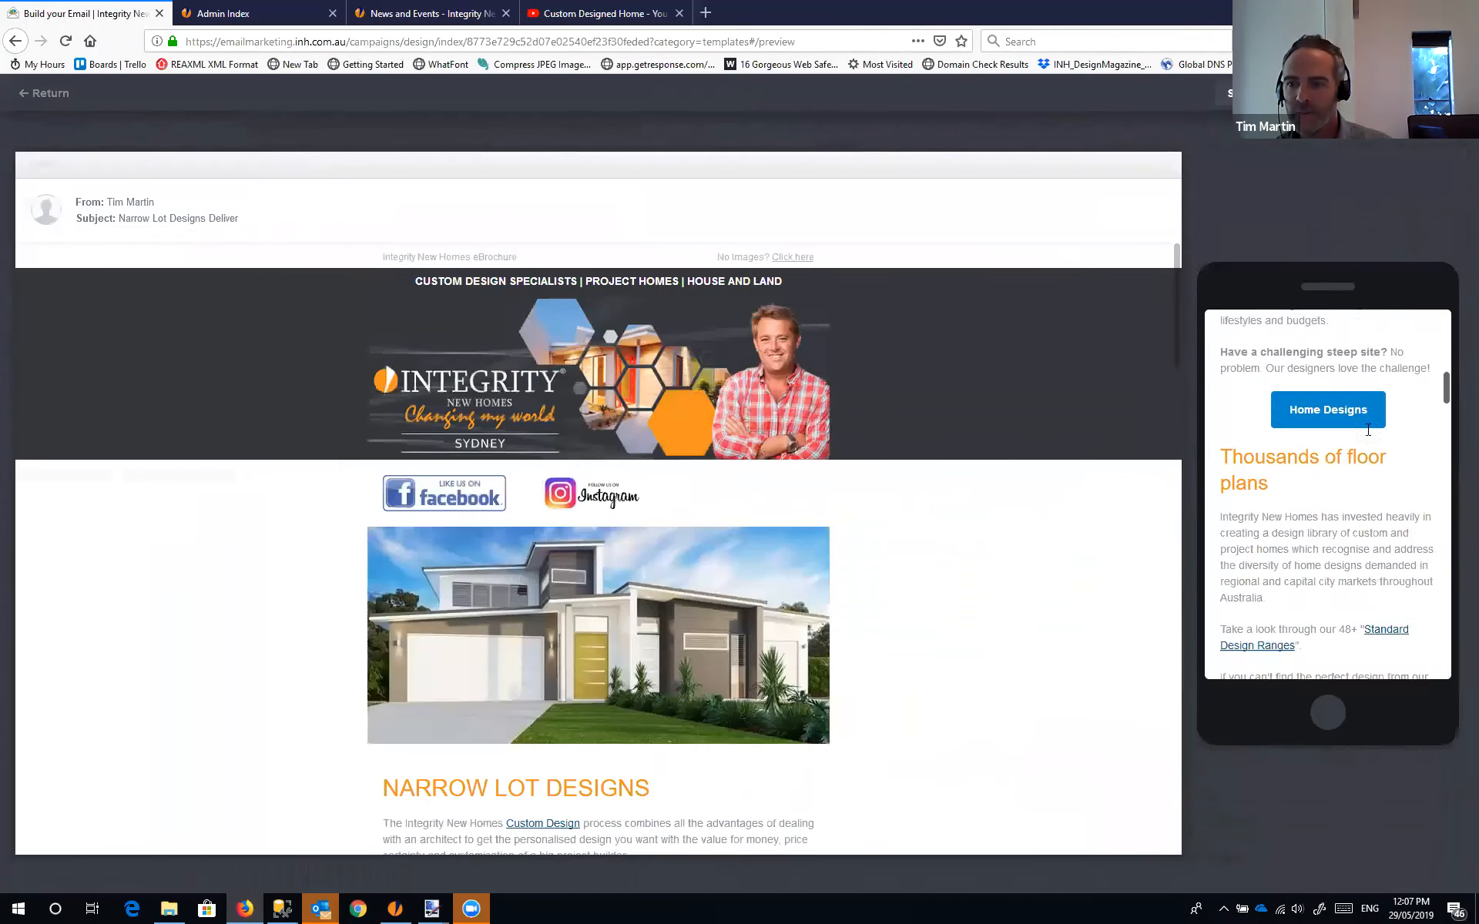
scroll(1371, 433, down, 5)
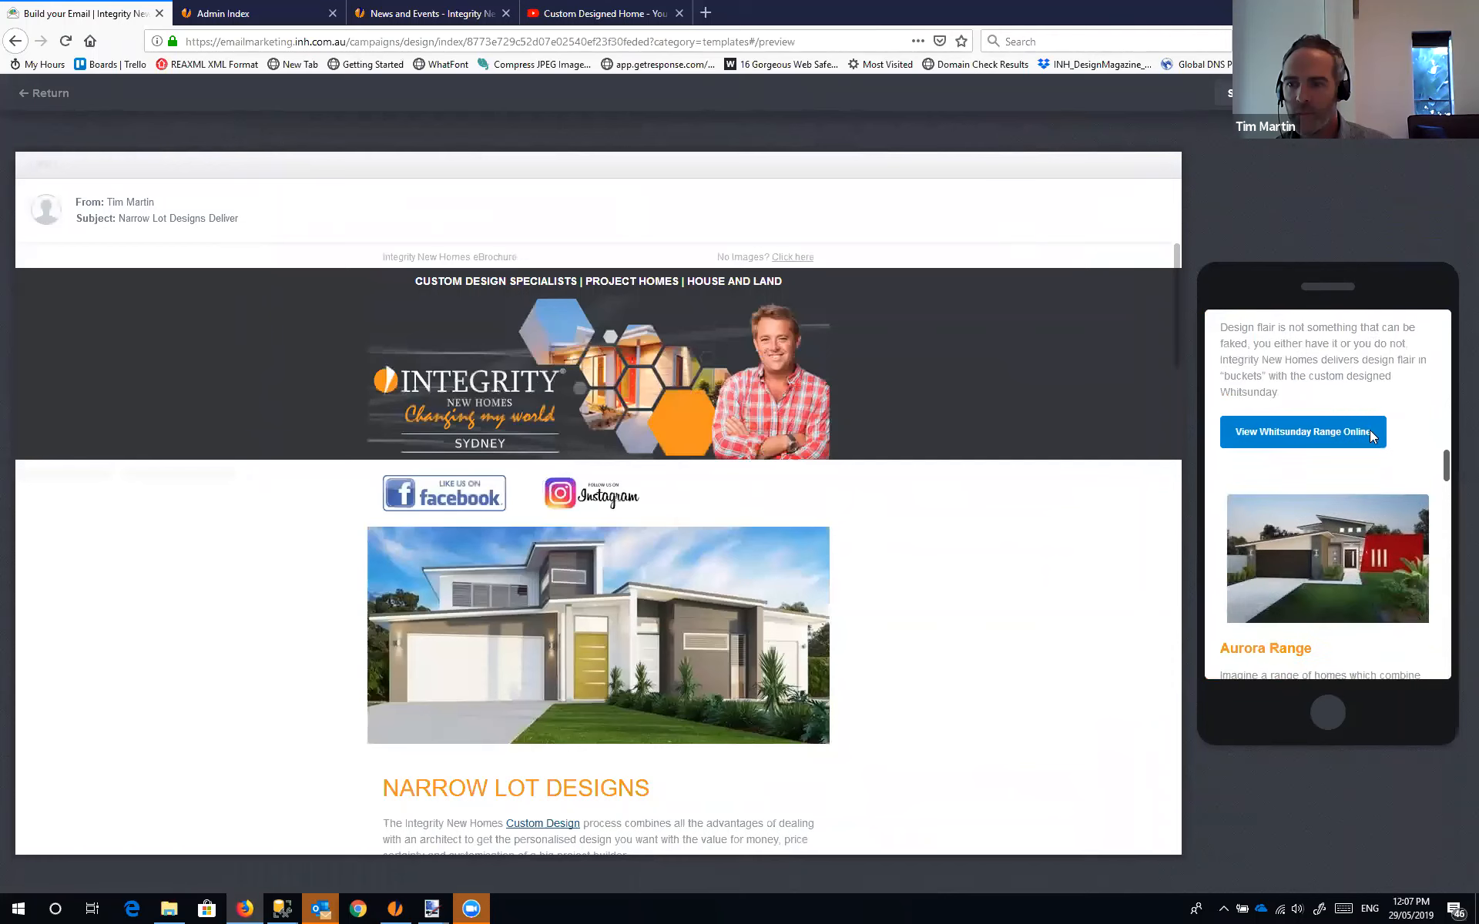
scroll(1378, 437, up, 5)
scroll(1382, 440, up, 1)
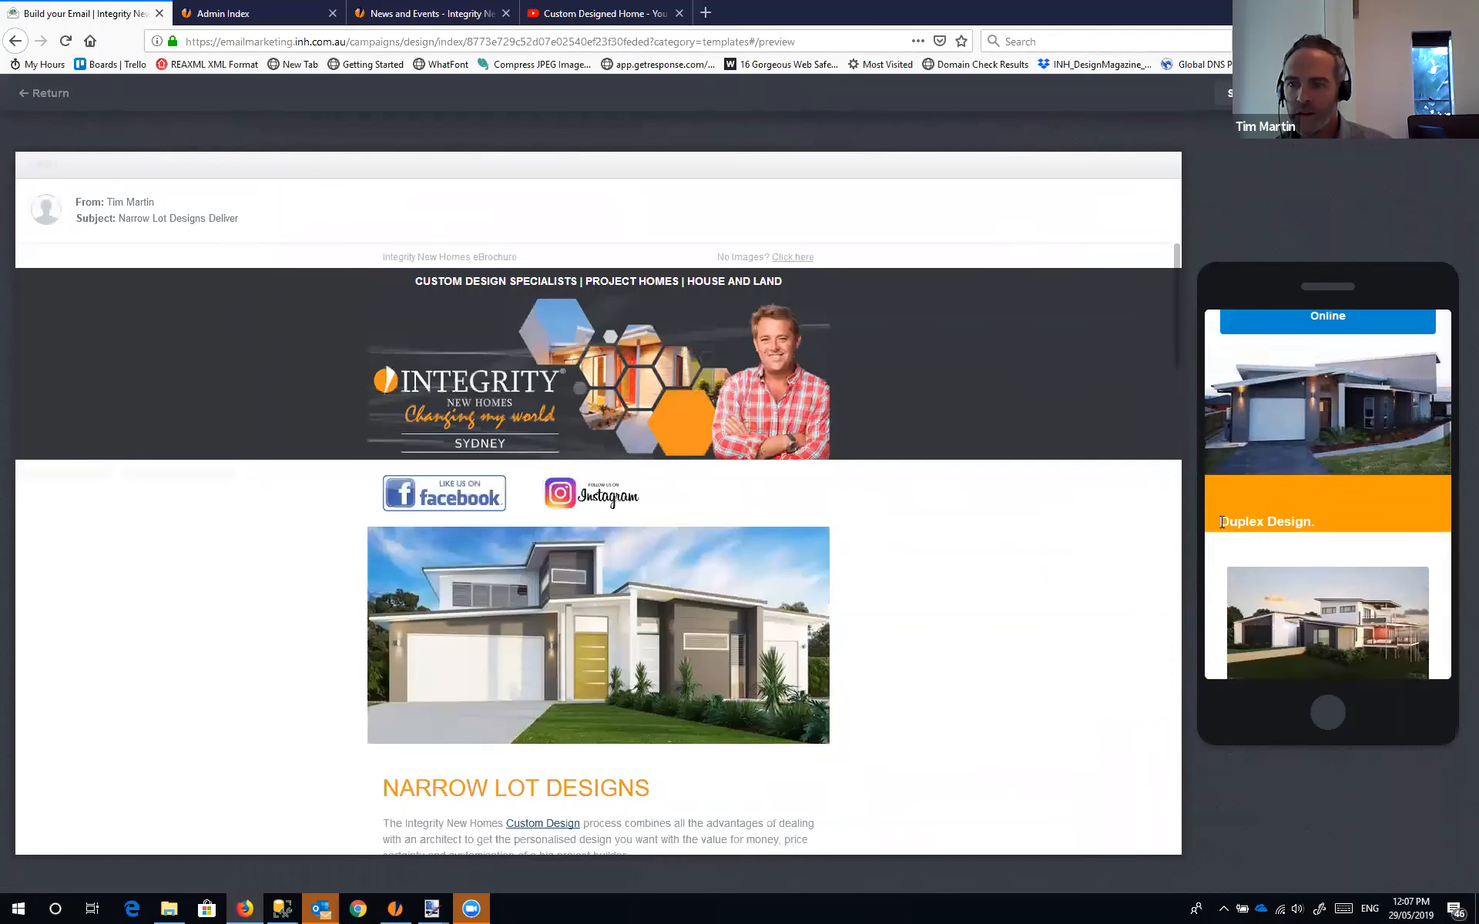
triple_click(1299, 522)
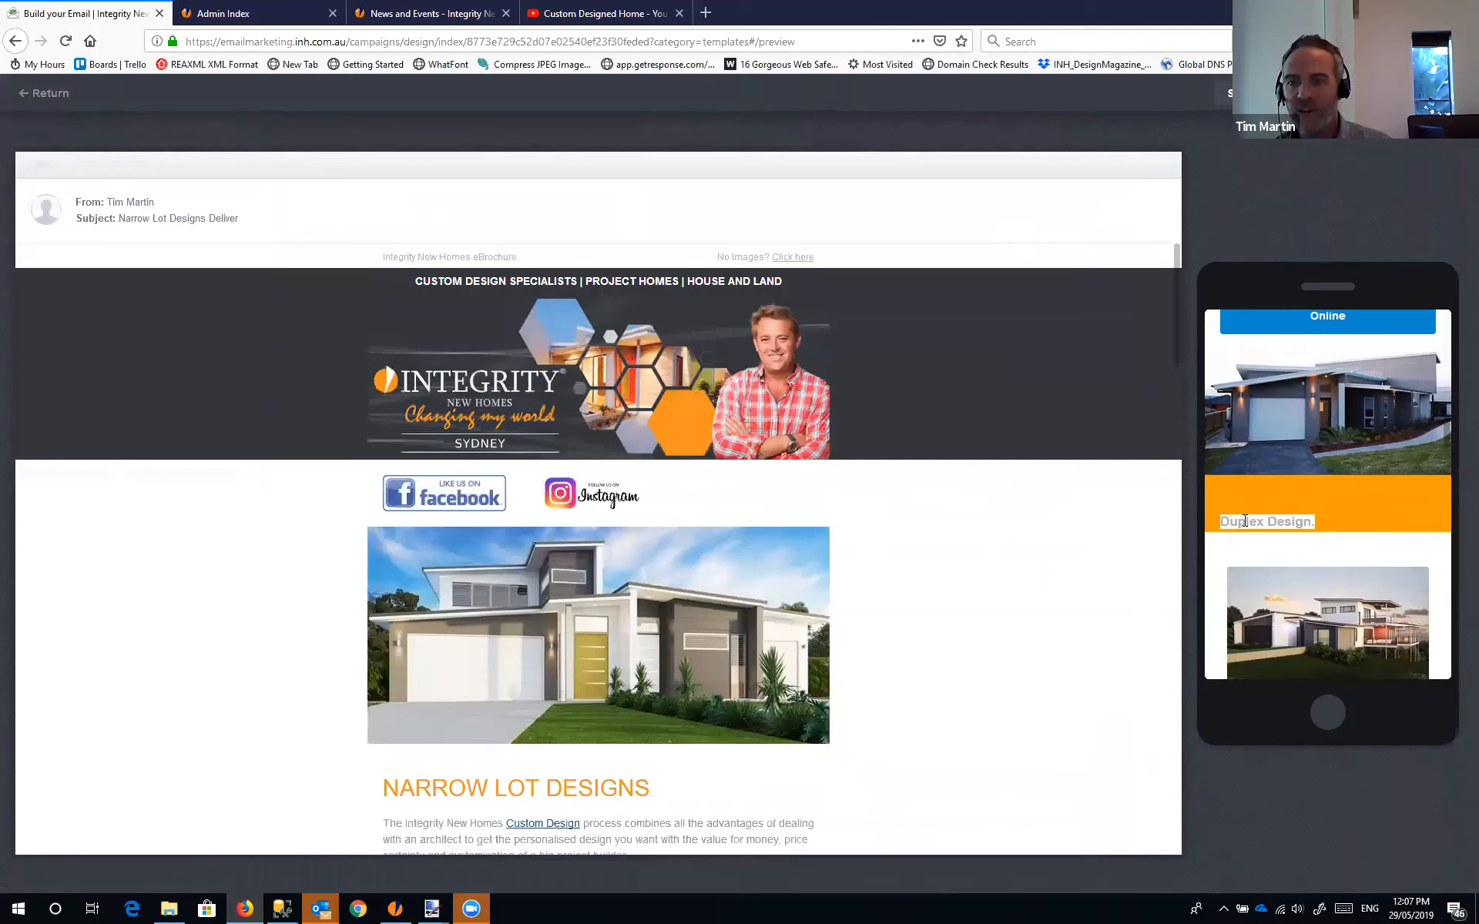
scroll(1387, 501, down, 10)
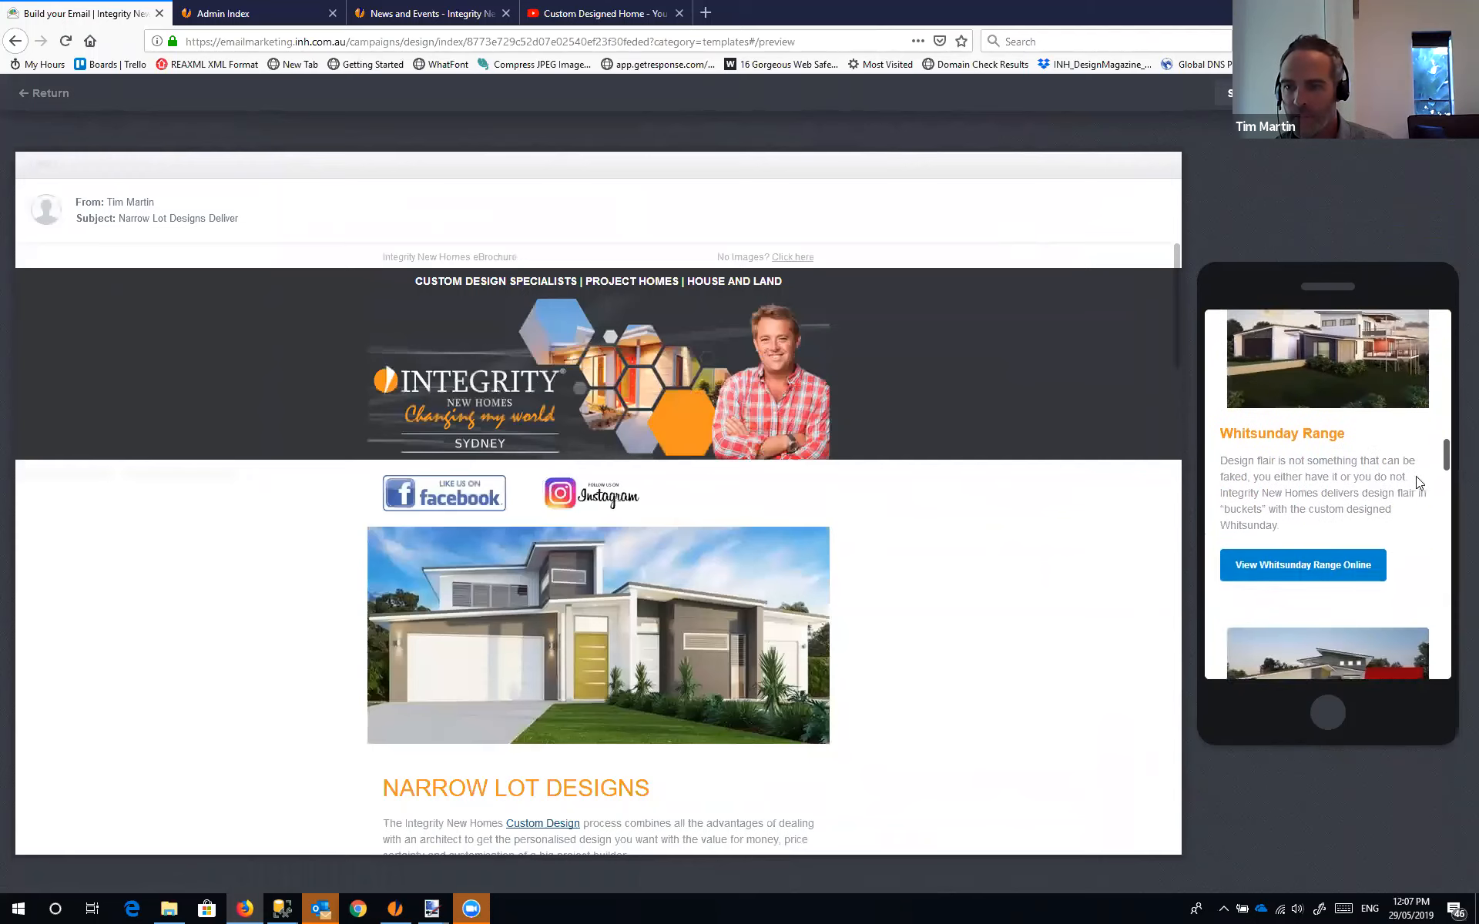
drag(1444, 475, 1455, 664)
Step: Add the Main List as the campaign's recipients and review the Campaign Snapshot details
click(1425, 93)
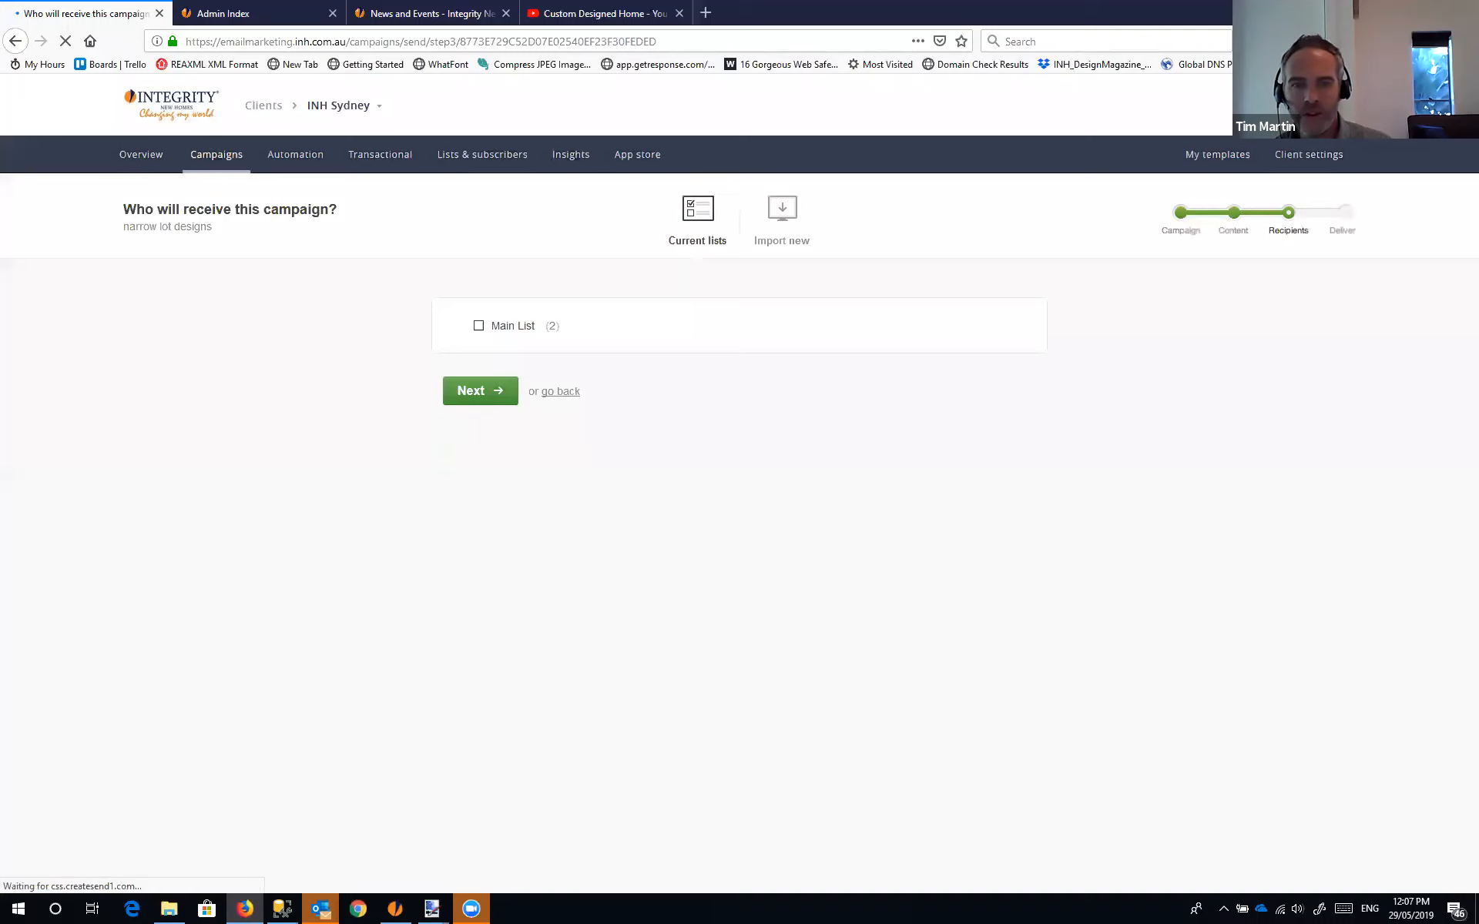
click(478, 326)
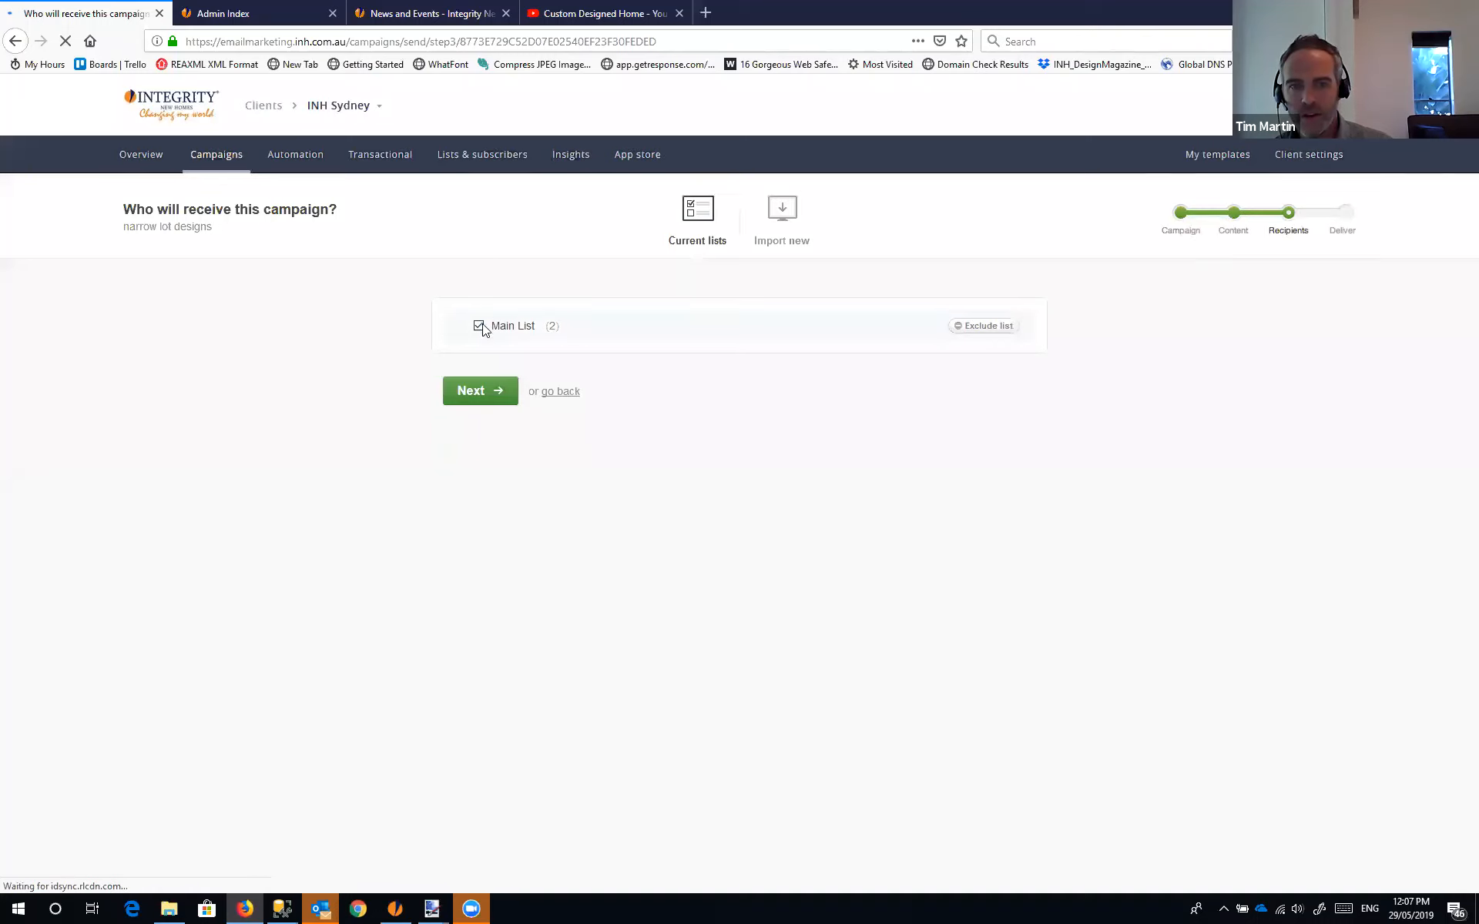
click(486, 396)
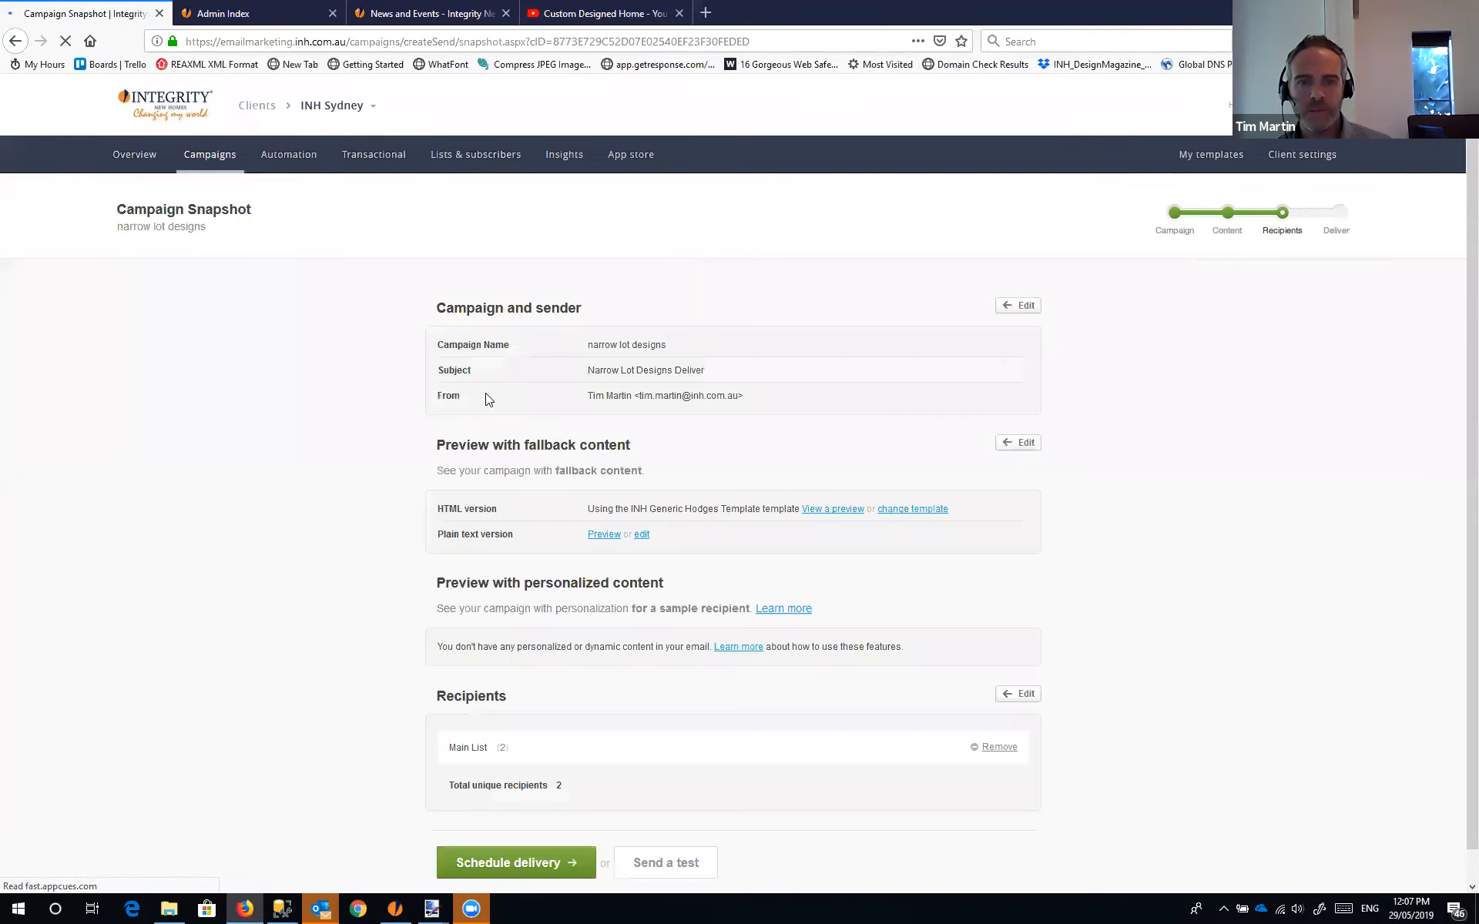
scroll(647, 335, down, 1)
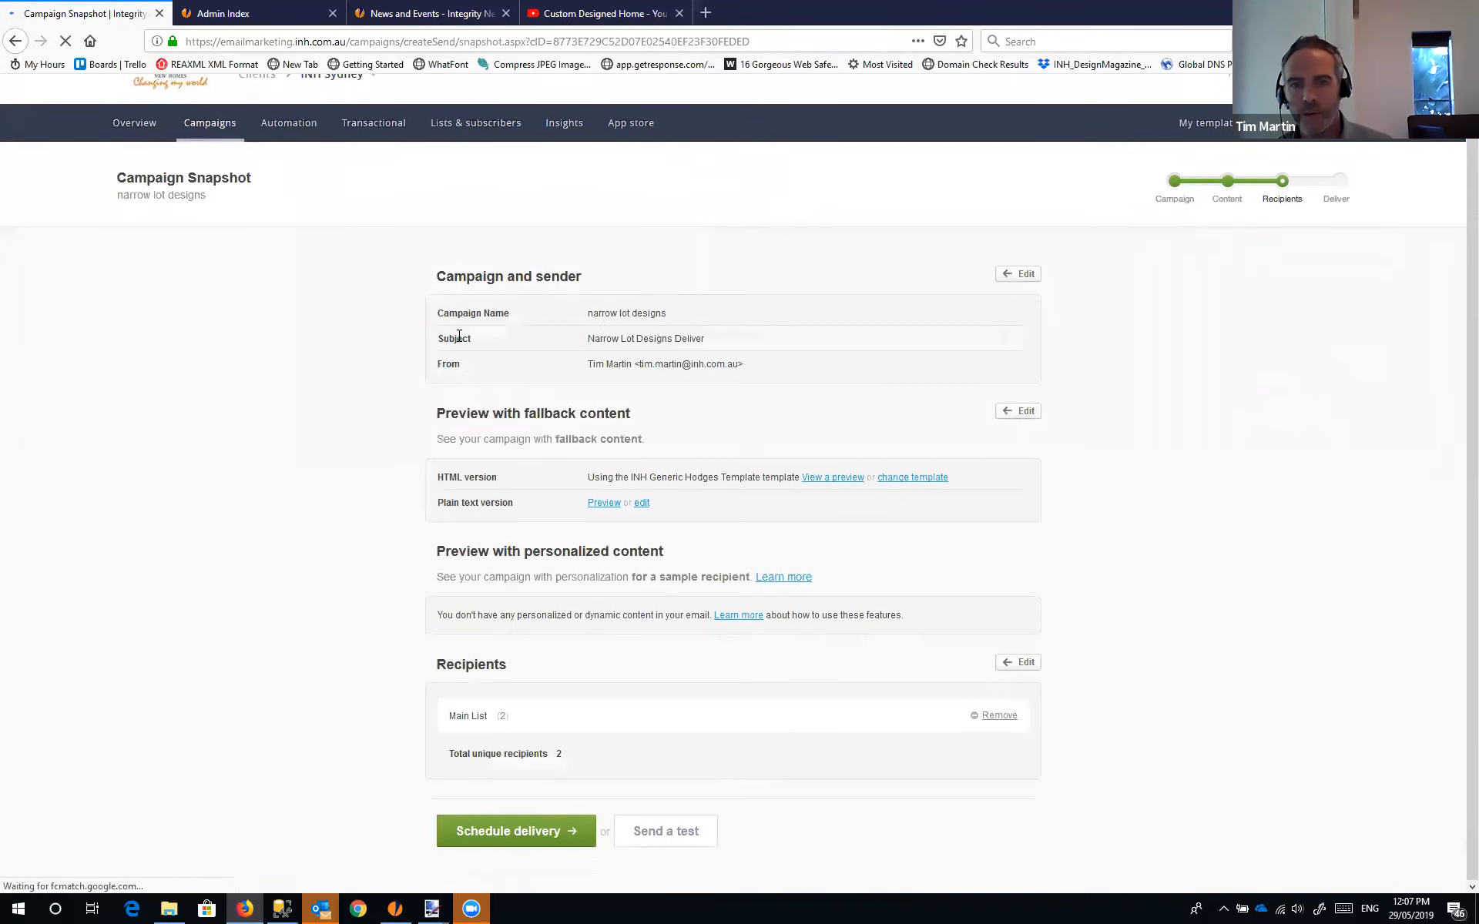
drag(745, 344, 813, 365)
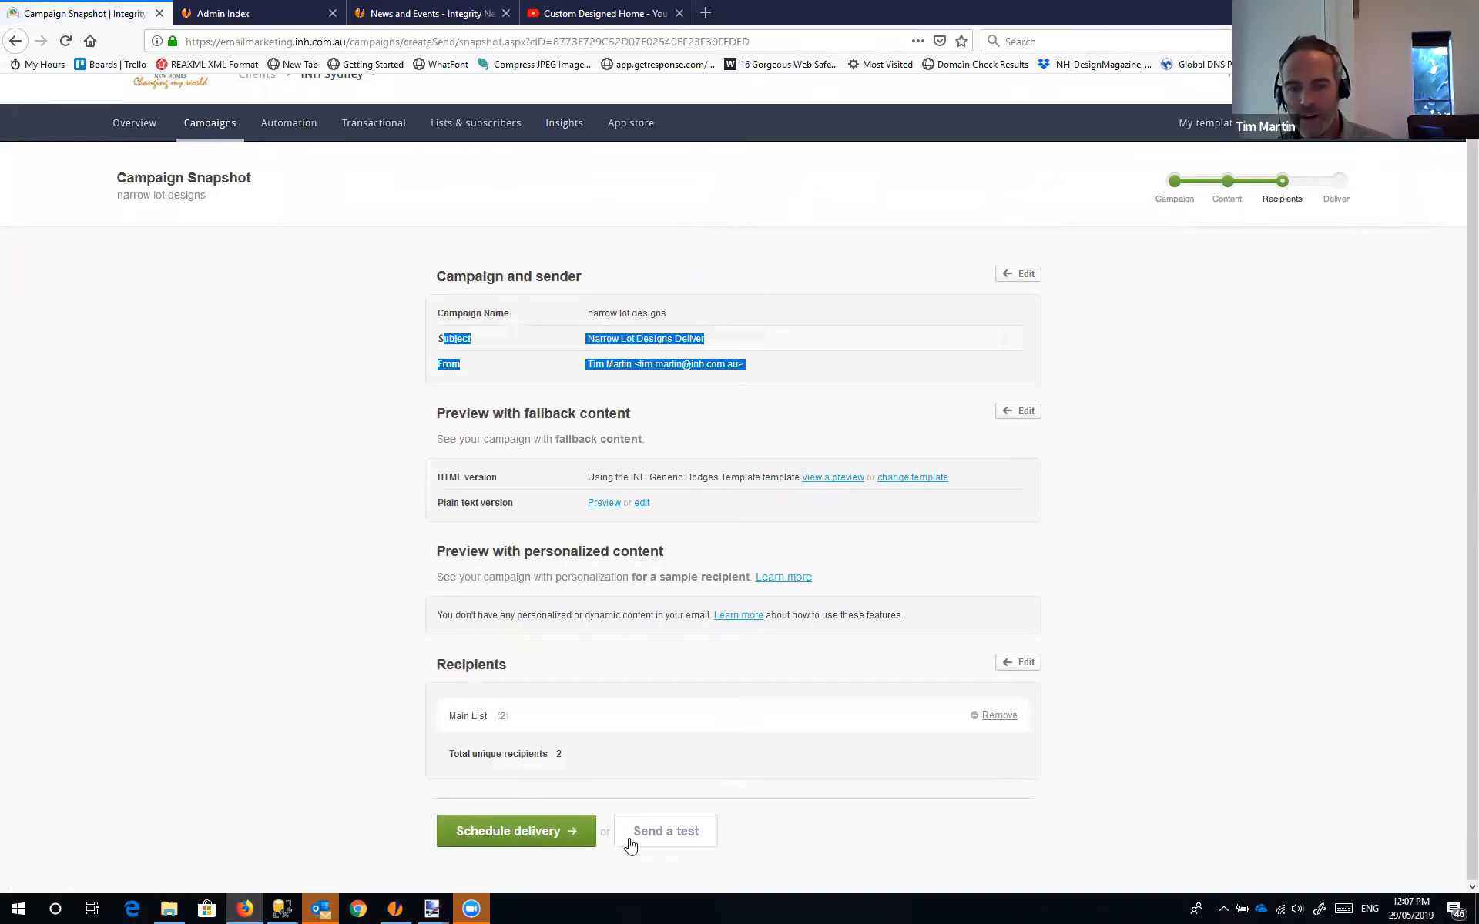
click(317, 792)
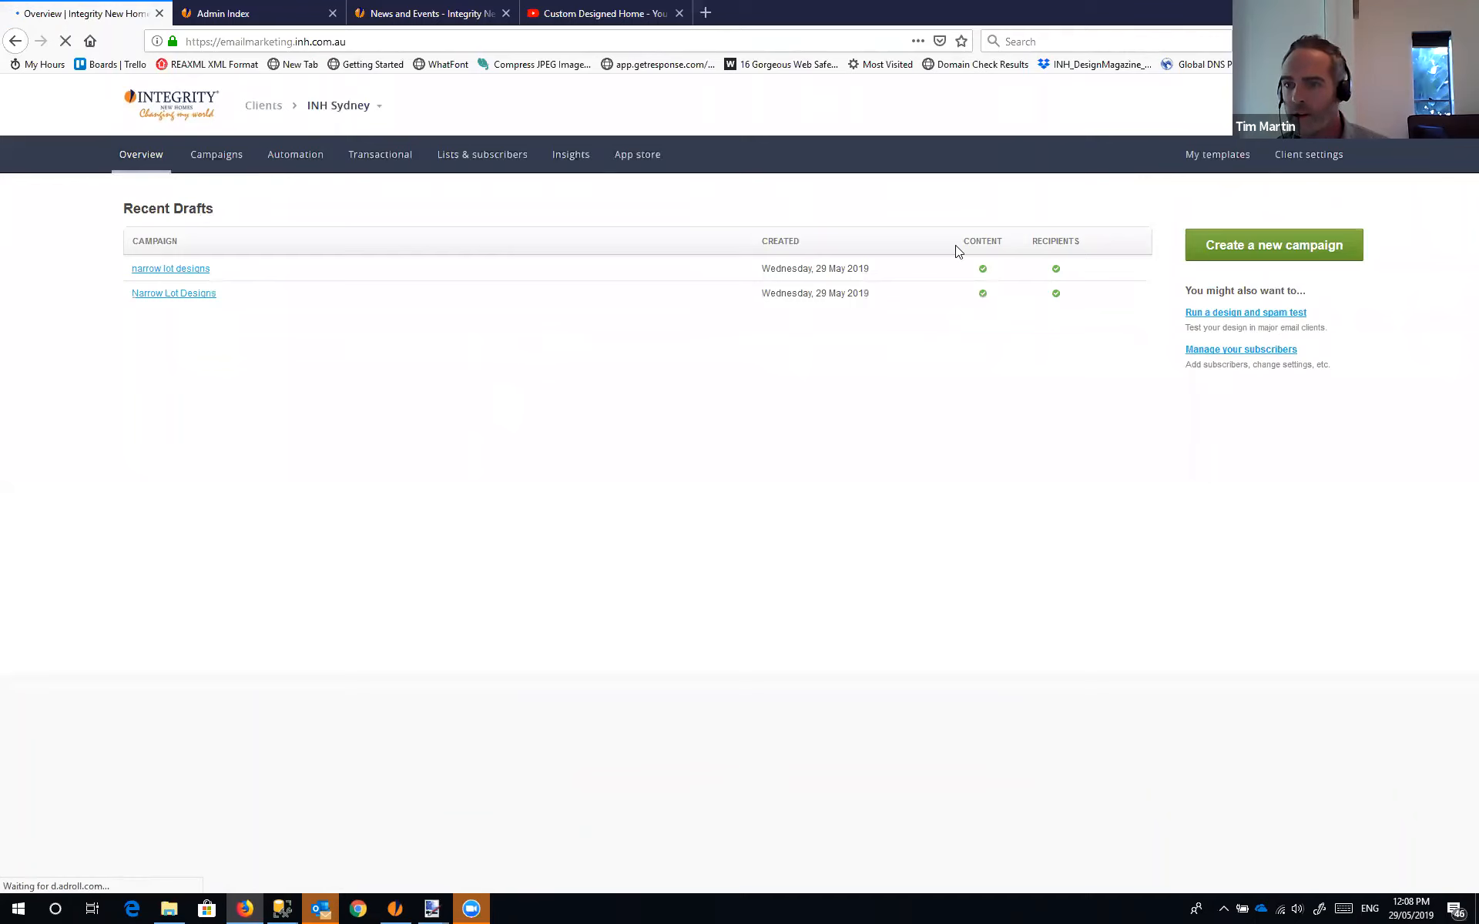
Step: Create a new campaign named 'test' with the subject line 'testtest'
click(1280, 254)
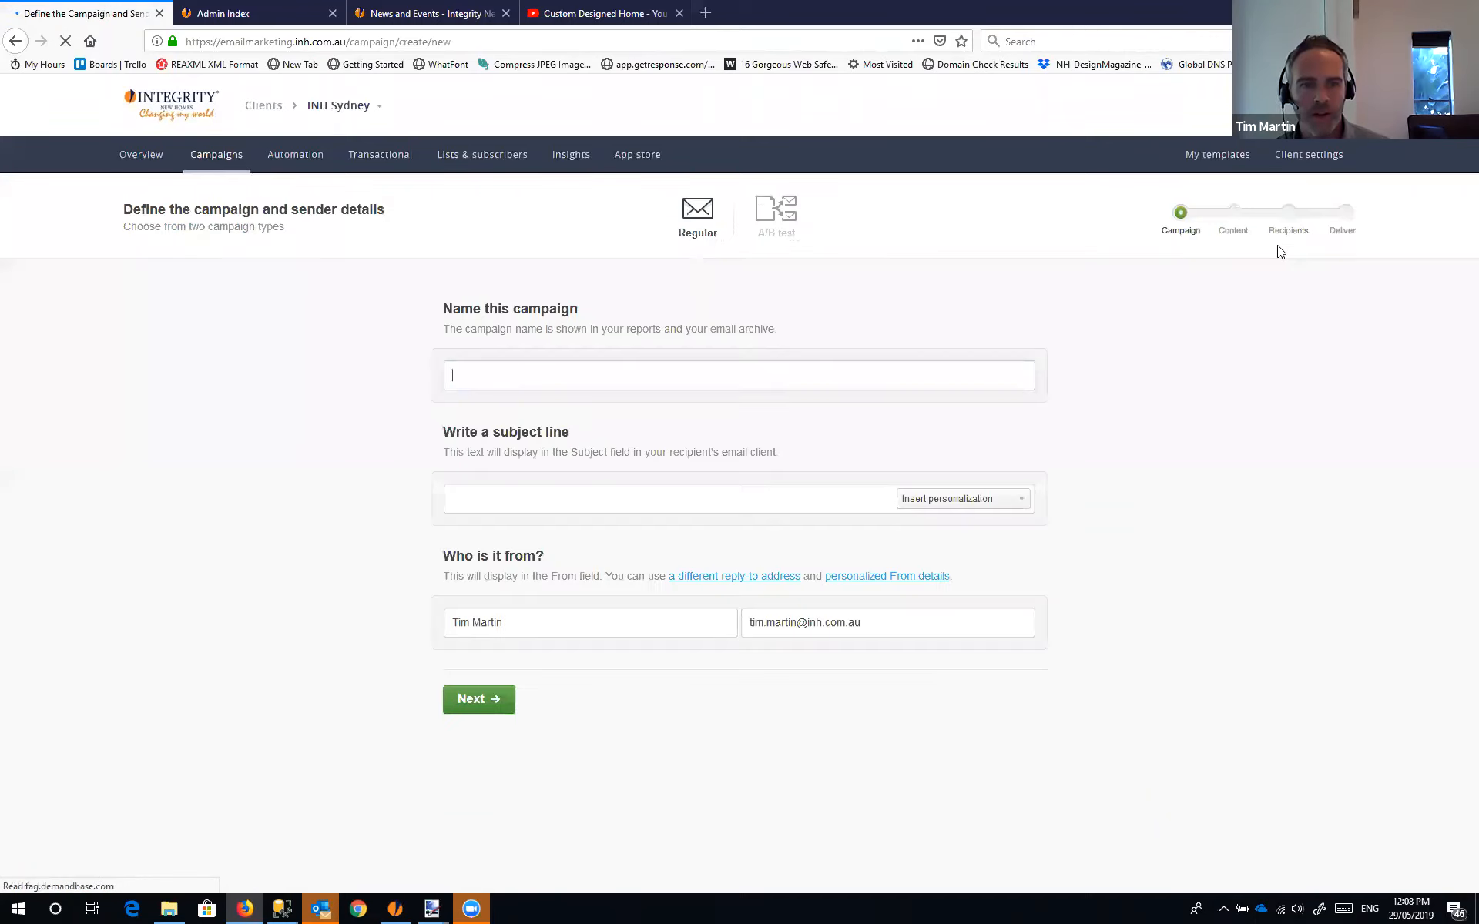
text(test)
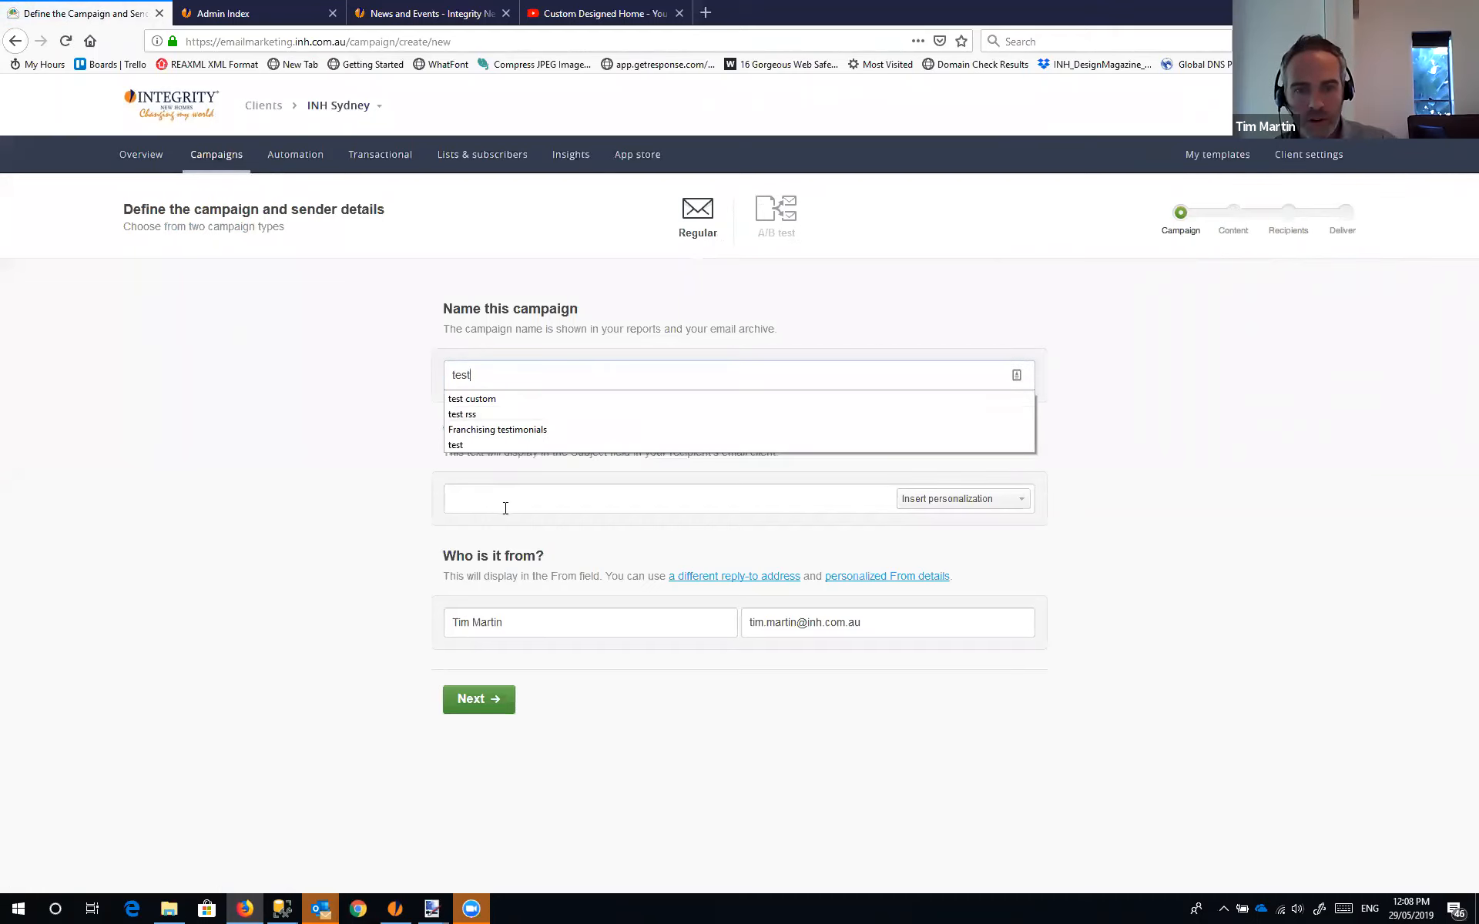
click(505, 509)
text(testtest)
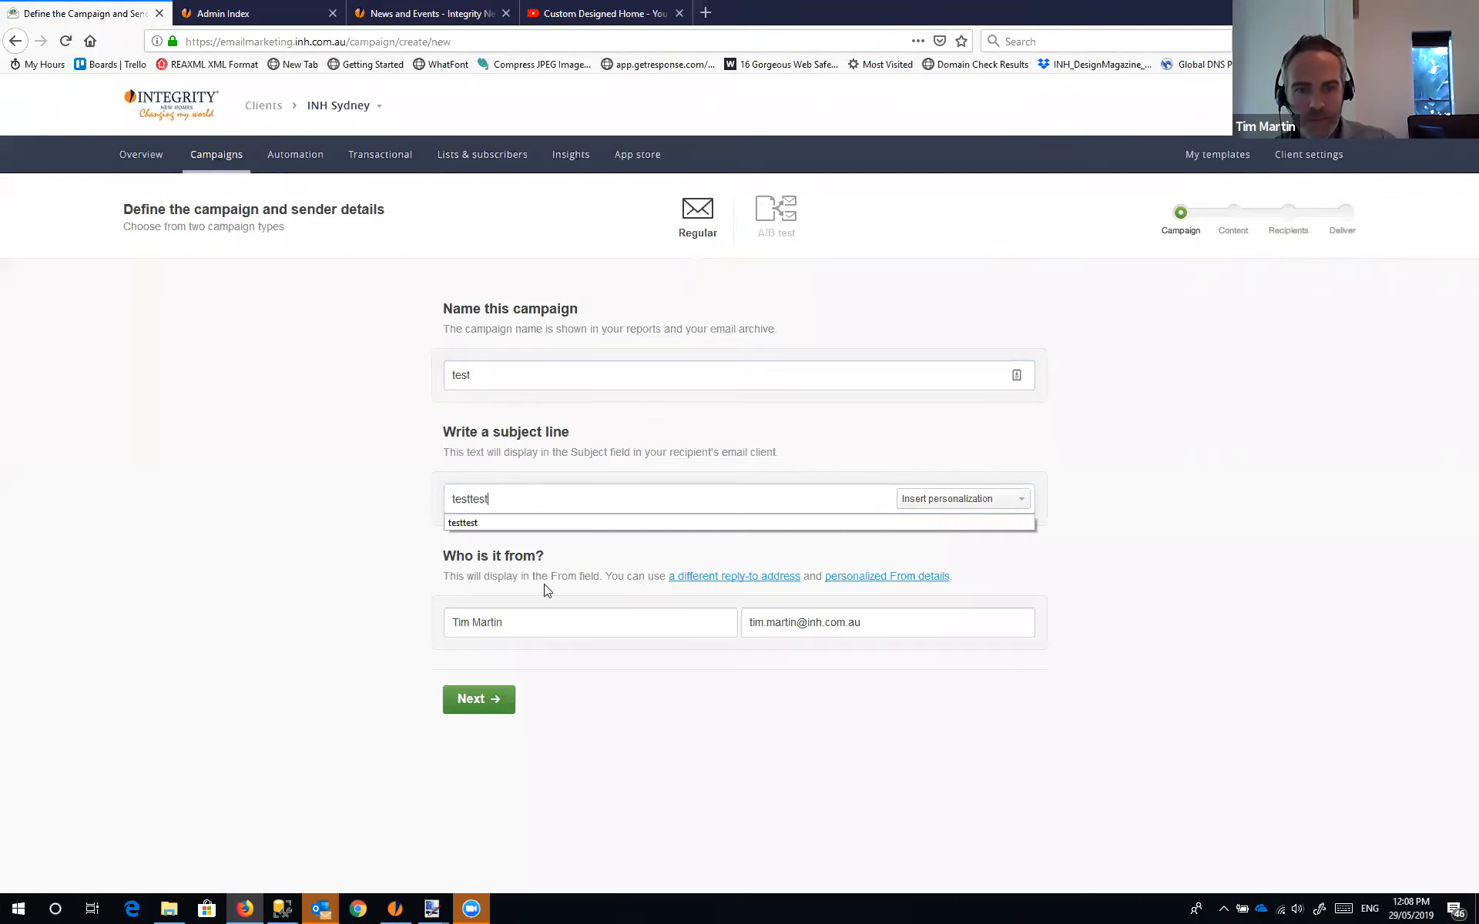
click(479, 700)
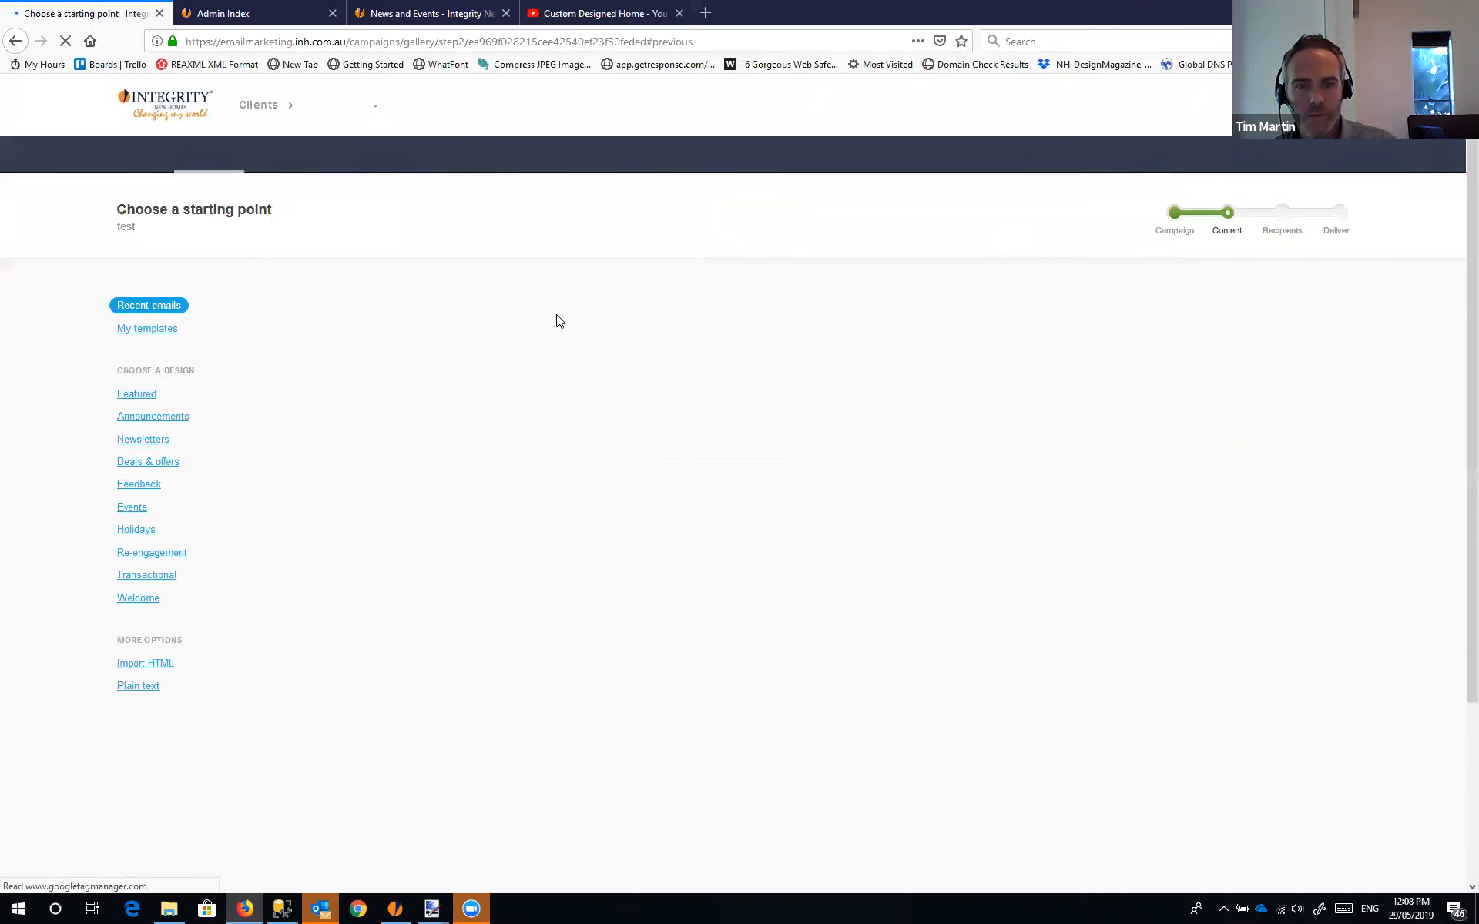
Step: Start the test email from the recent narrow lot designs draft under My templates' Recent emails
click(136, 336)
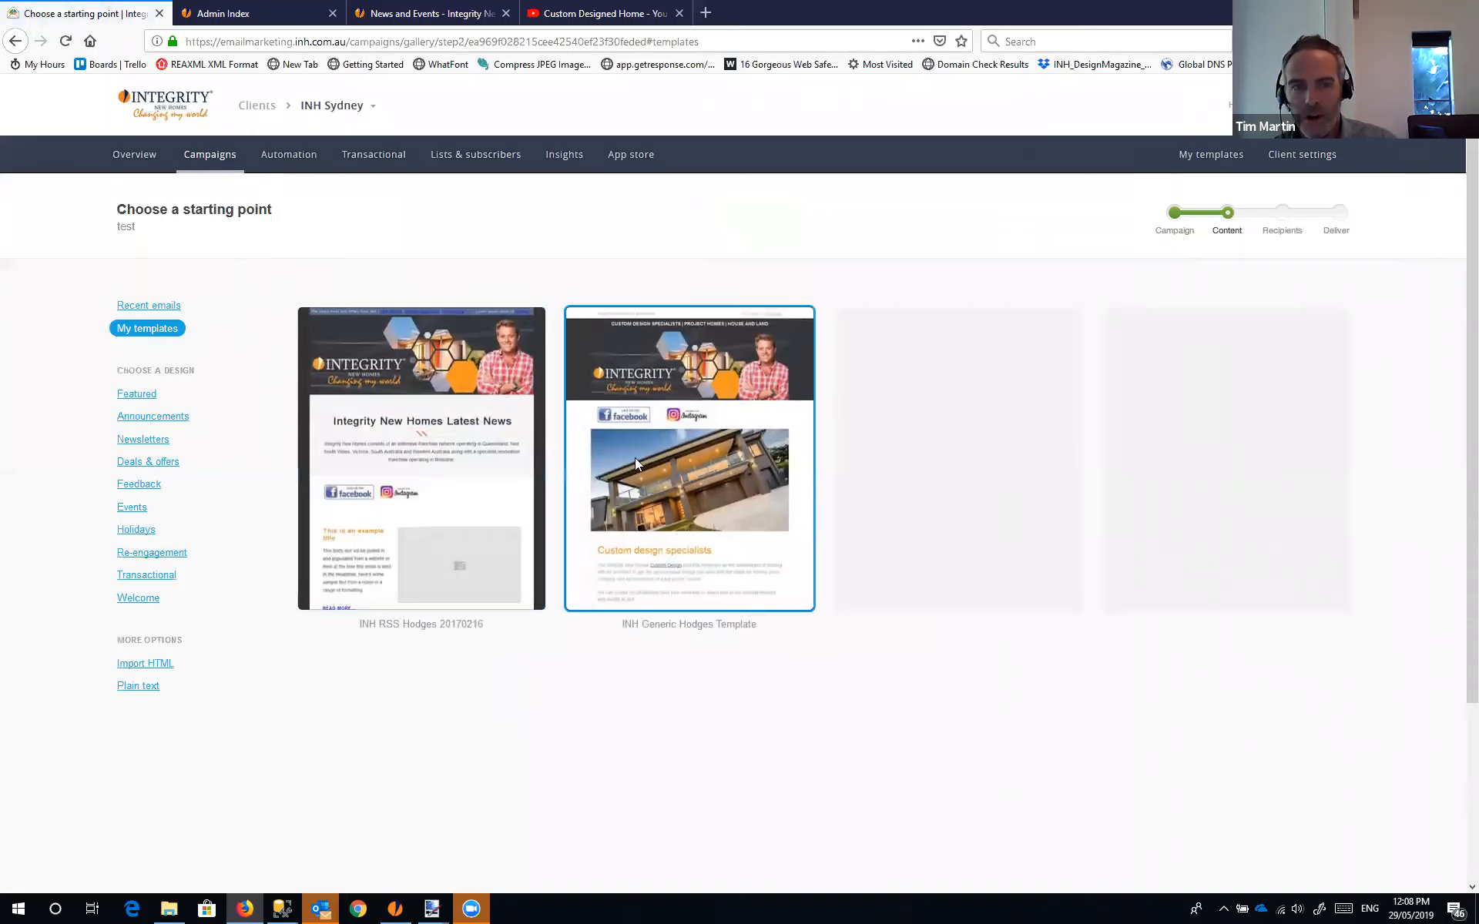
click(143, 306)
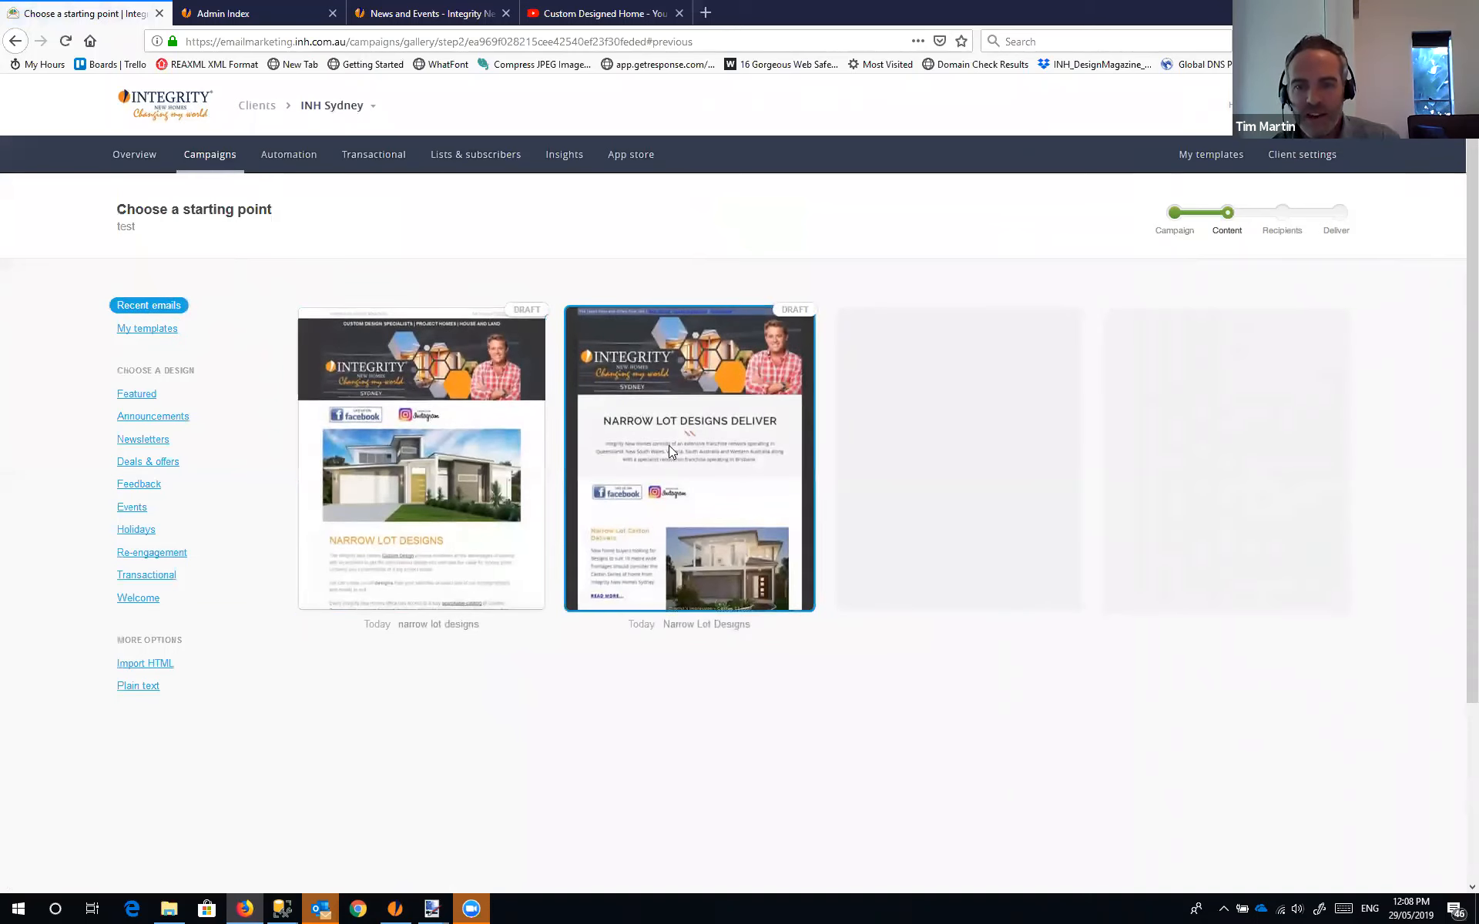
click(391, 429)
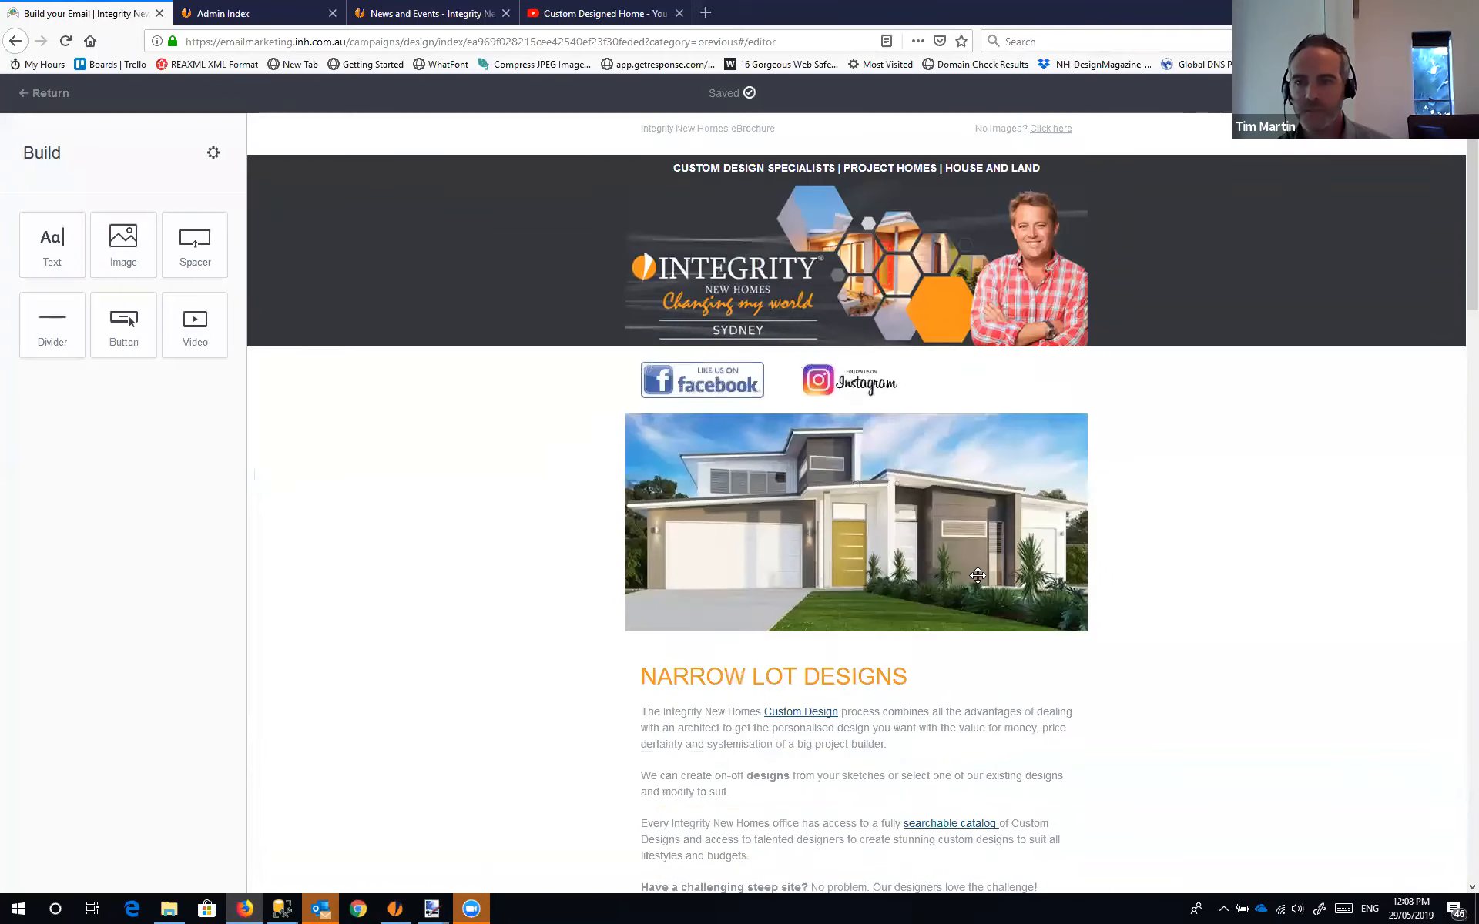
Step: Look over the copied narrow lot designs email, then return to the starting-point gallery
scroll(1017, 442, down, 2)
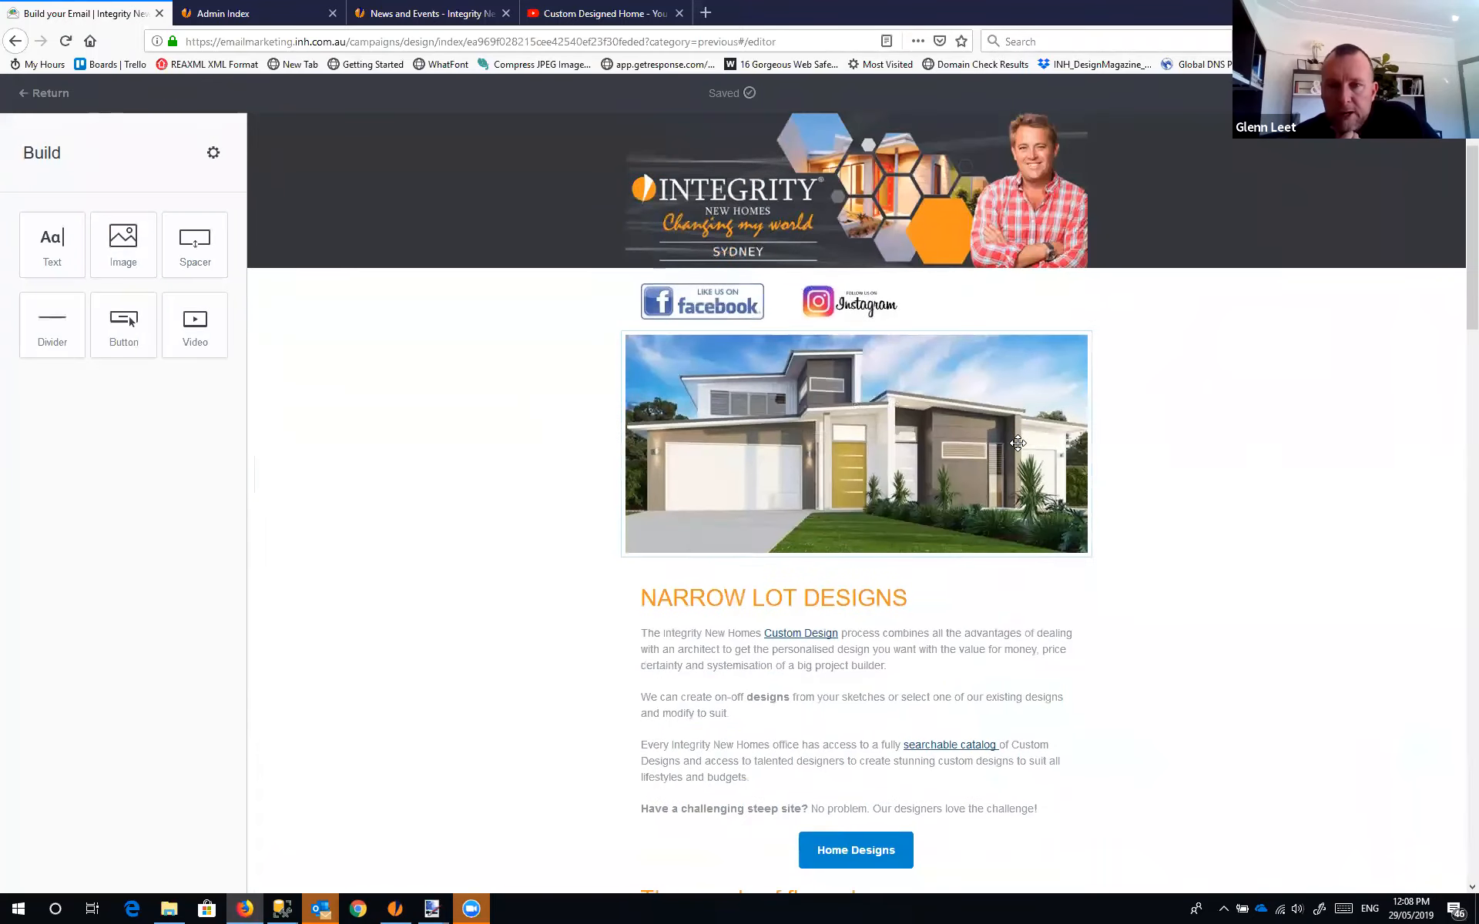
scroll(1017, 443, down, 1)
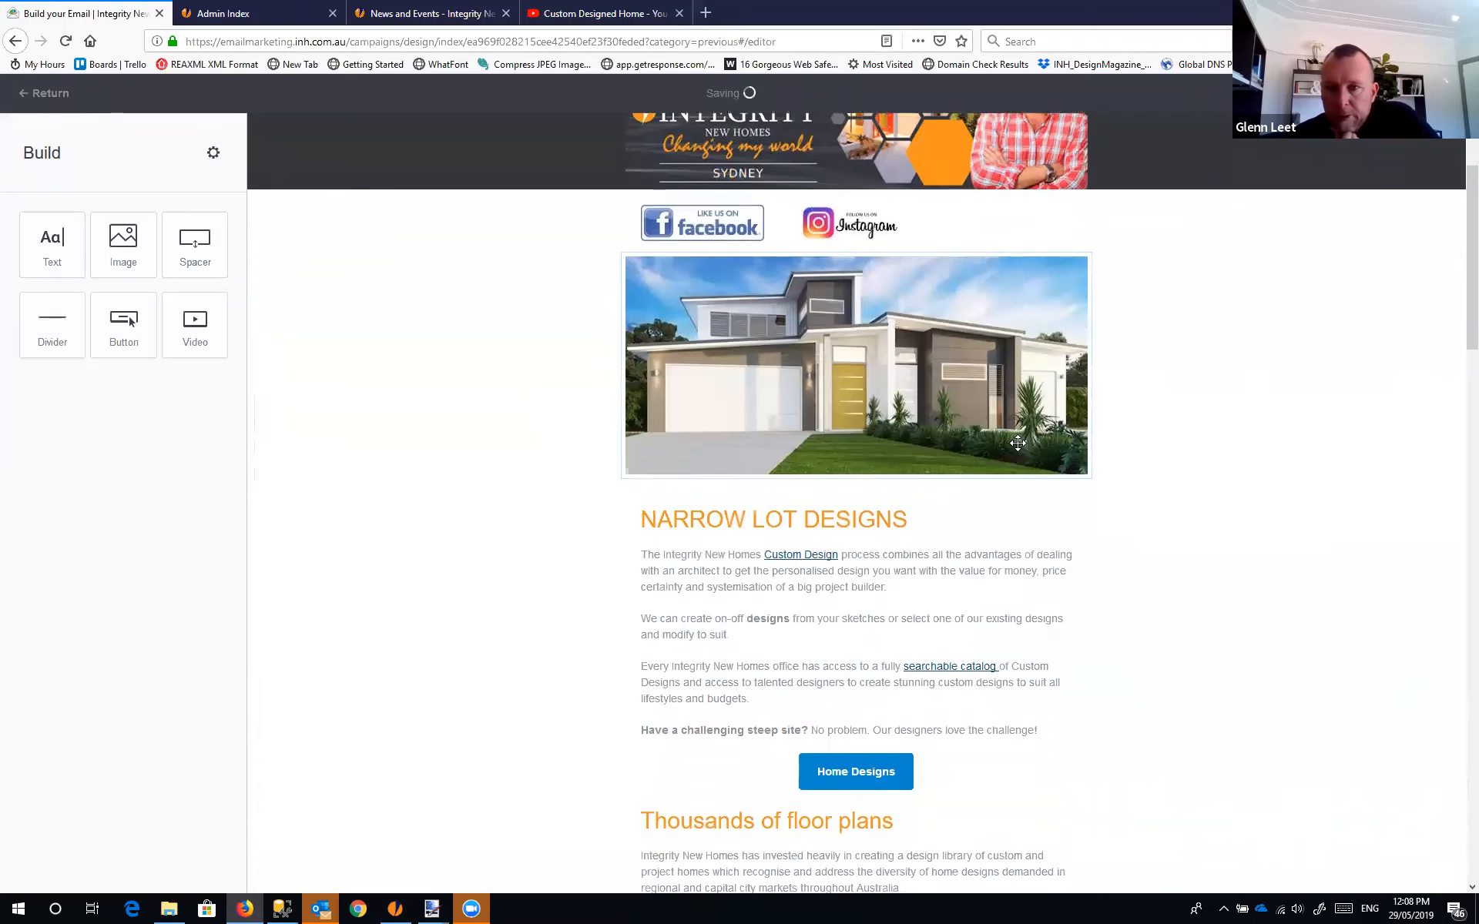
scroll(1017, 443, down, 2)
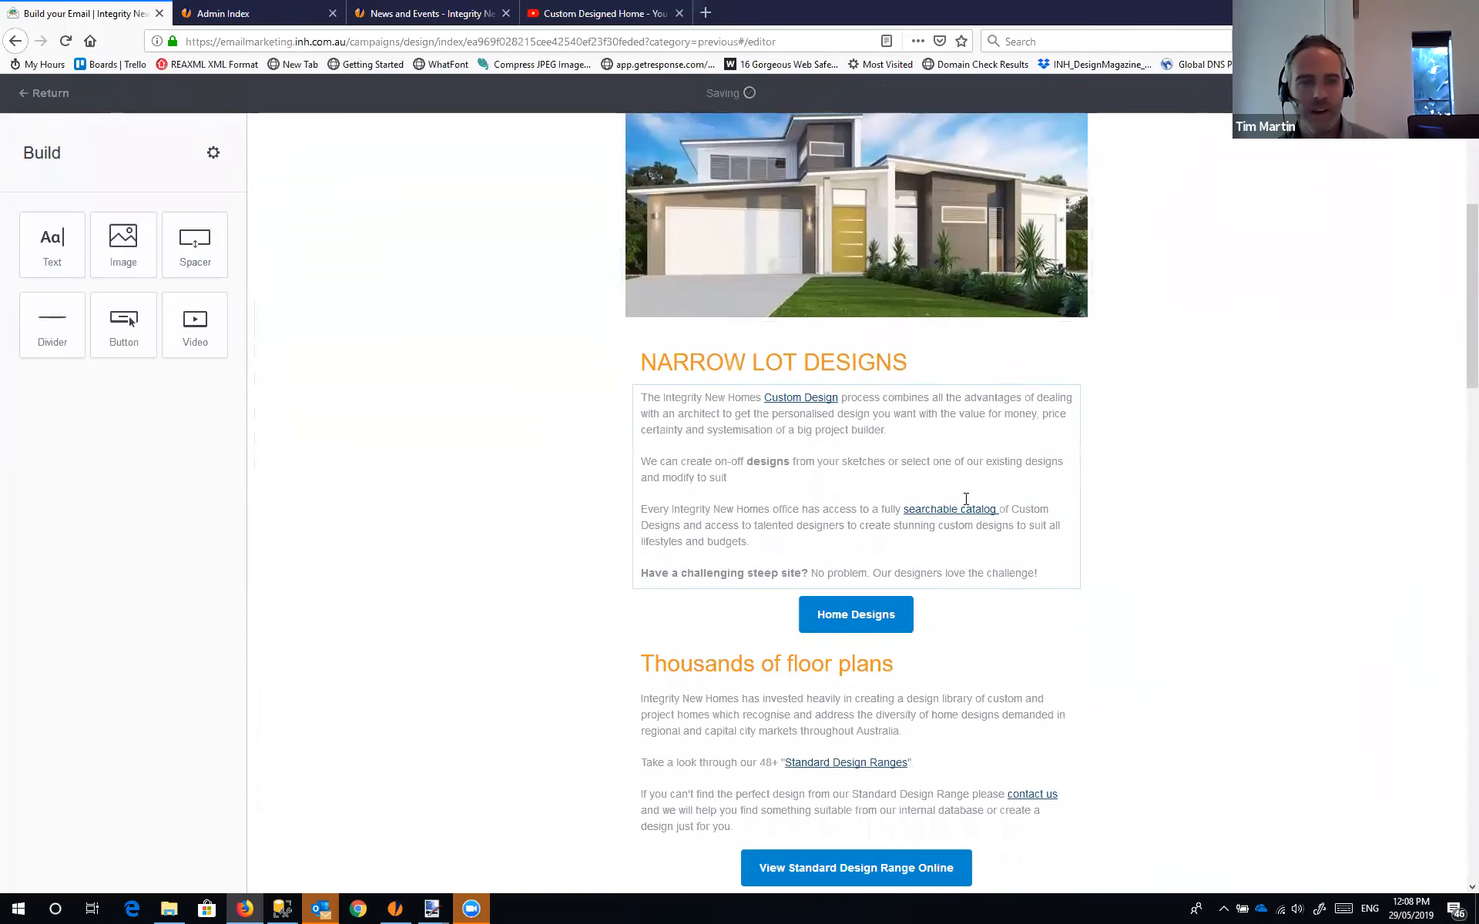
scroll(1018, 563, up, 4)
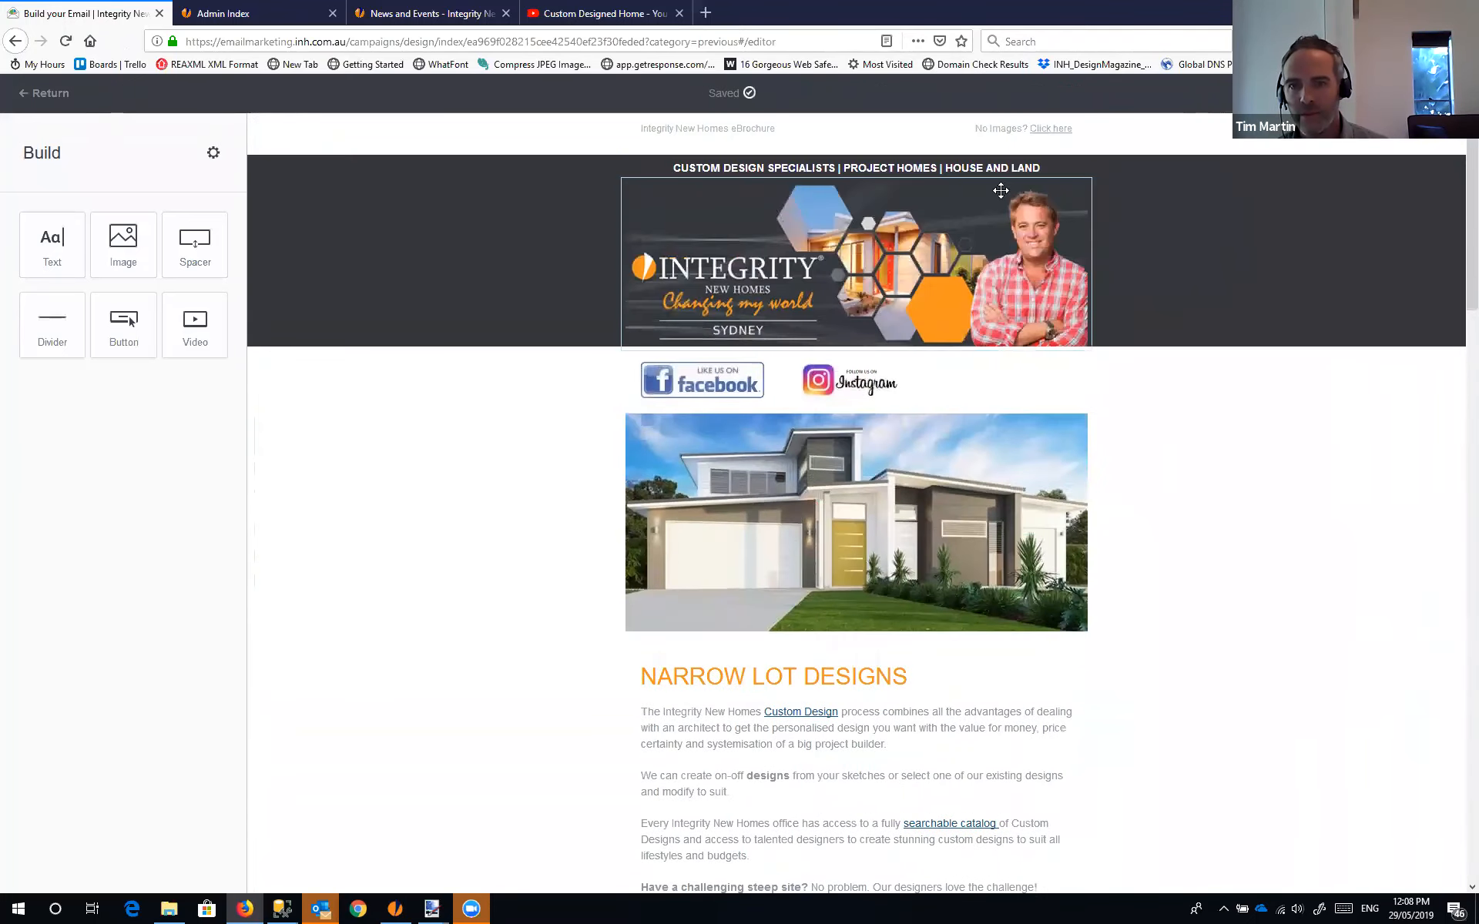
click(56, 95)
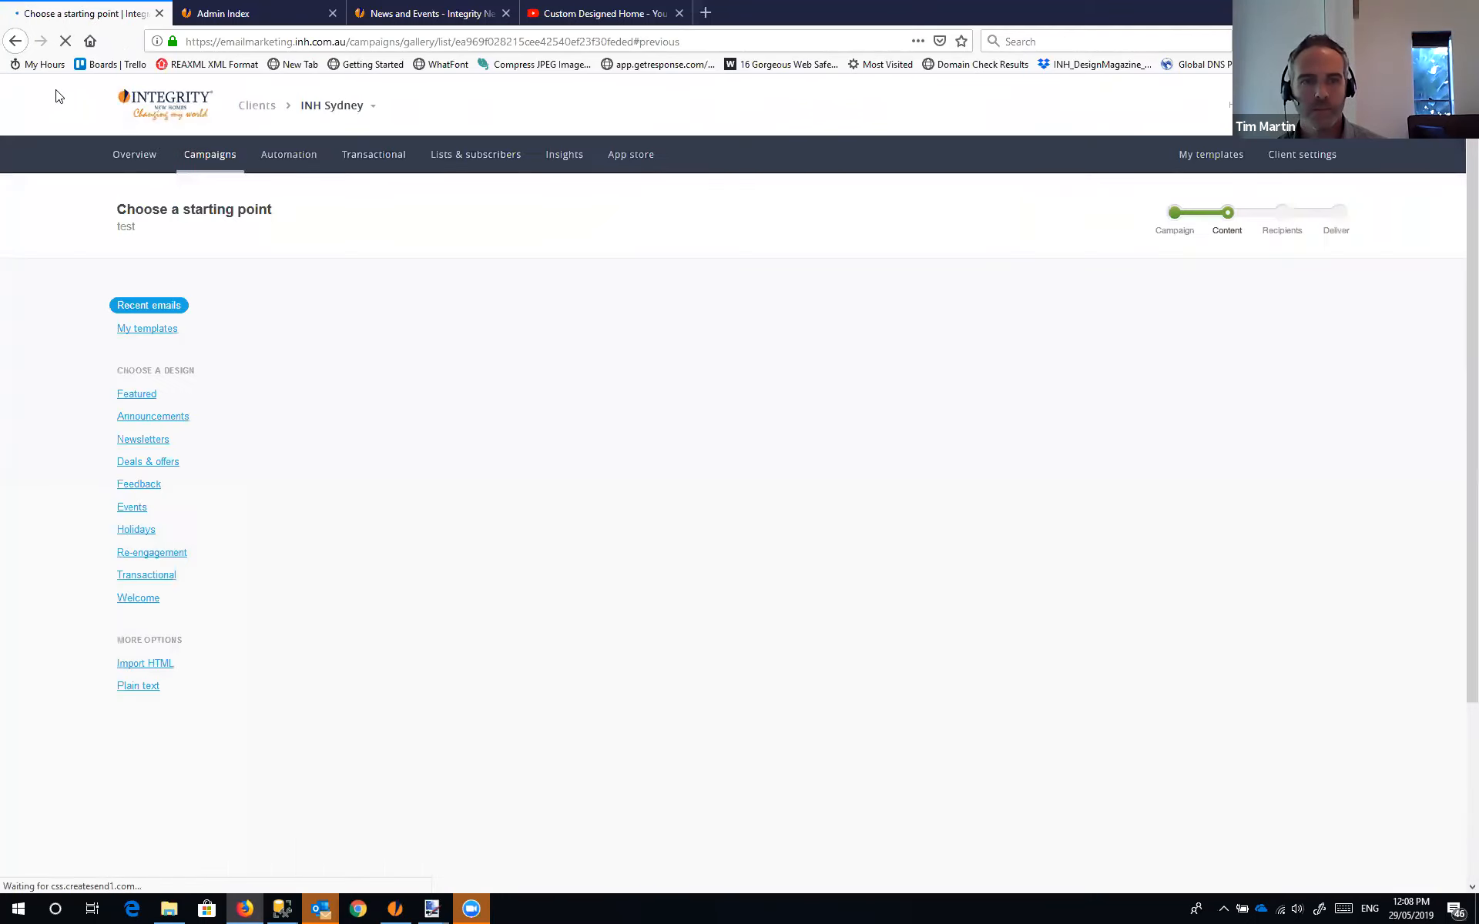